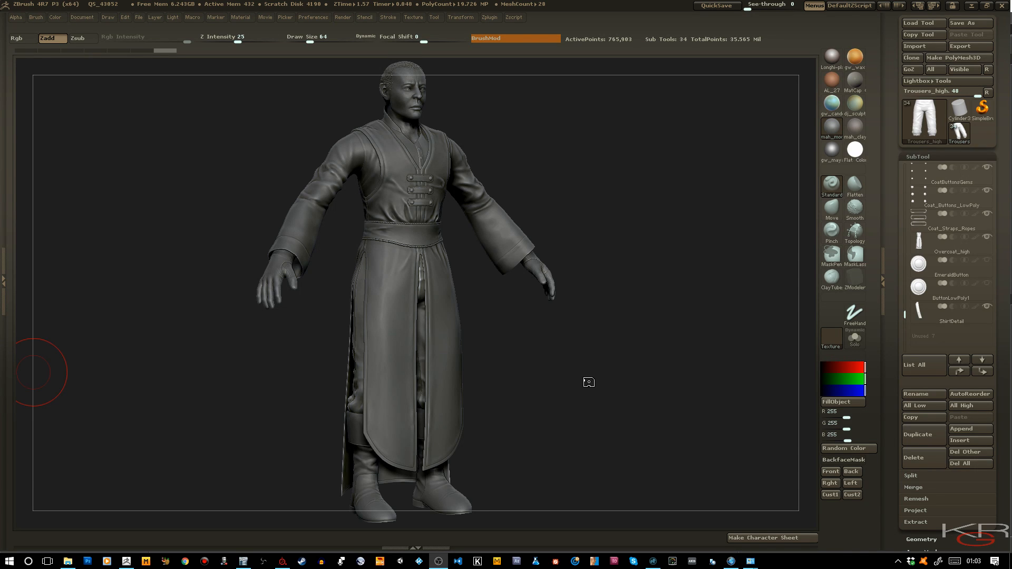
Examine the high-poly robed character's head from the front and side, and its full body.
click(604, 377)
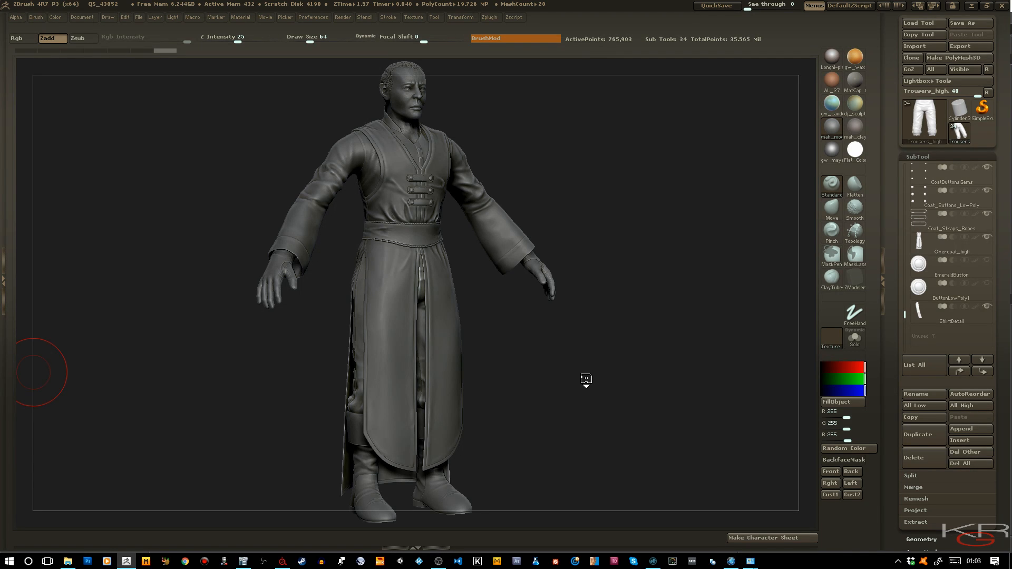
drag(574, 379, 640, 324)
alt+drag(666, 179, 670, 388)
ctrl+right_drag(619, 261, 661, 297)
alt+right_drag(671, 219, 655, 368)
drag(597, 305, 583, 307)
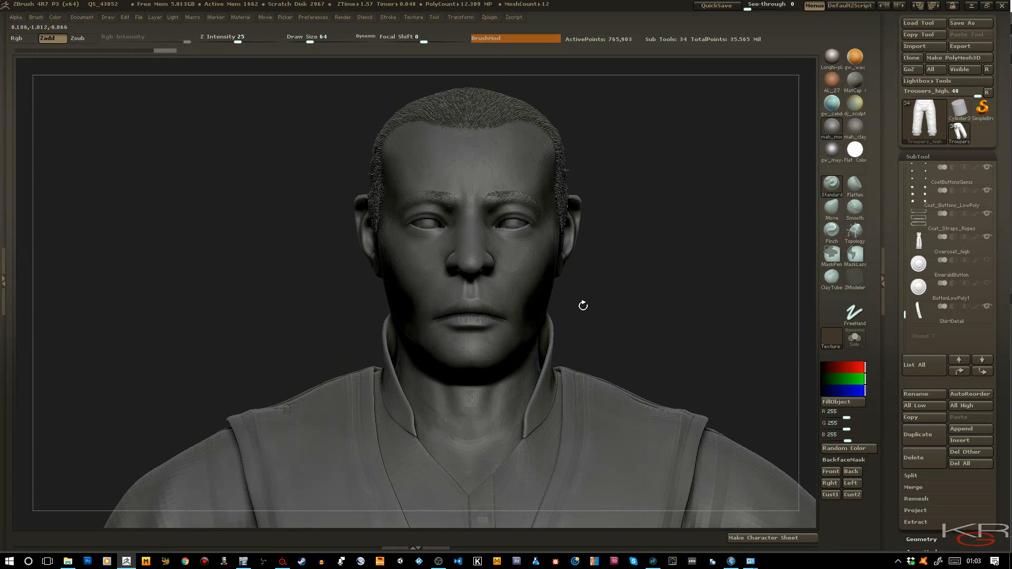
alt+right_drag(657, 310, 543, 311)
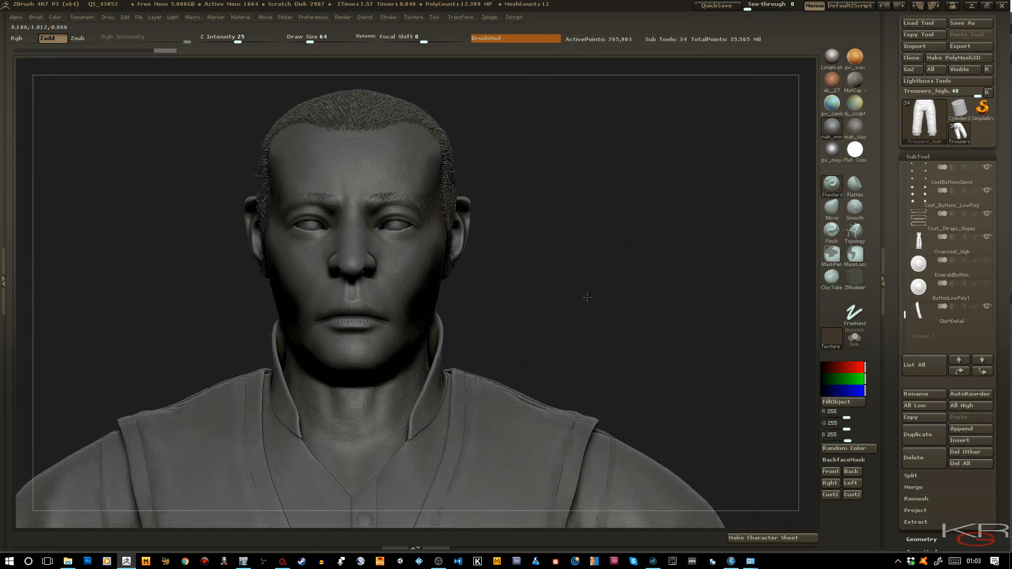
drag(588, 297, 576, 294)
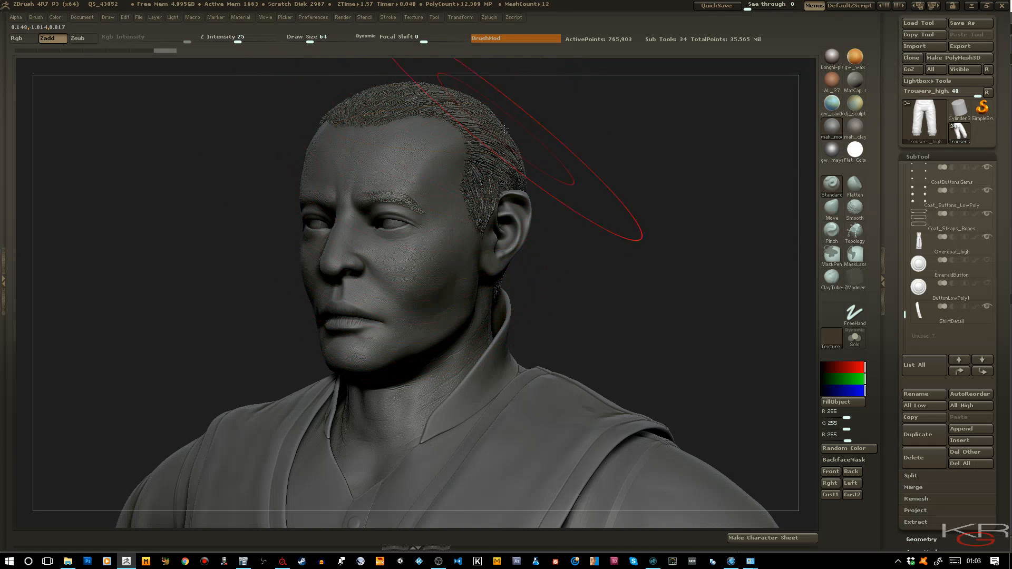
drag(631, 255, 649, 257)
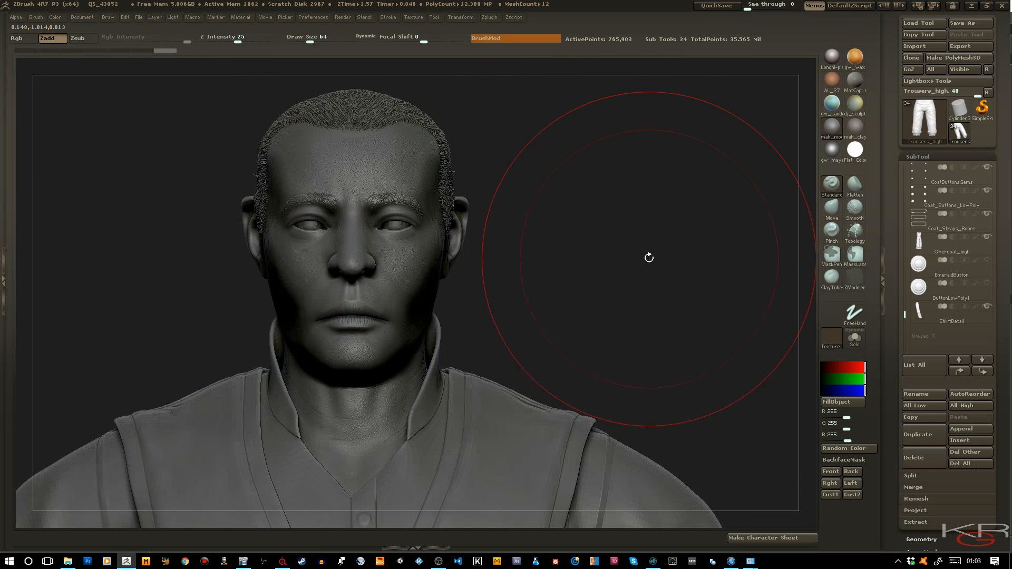
drag(604, 282, 606, 288)
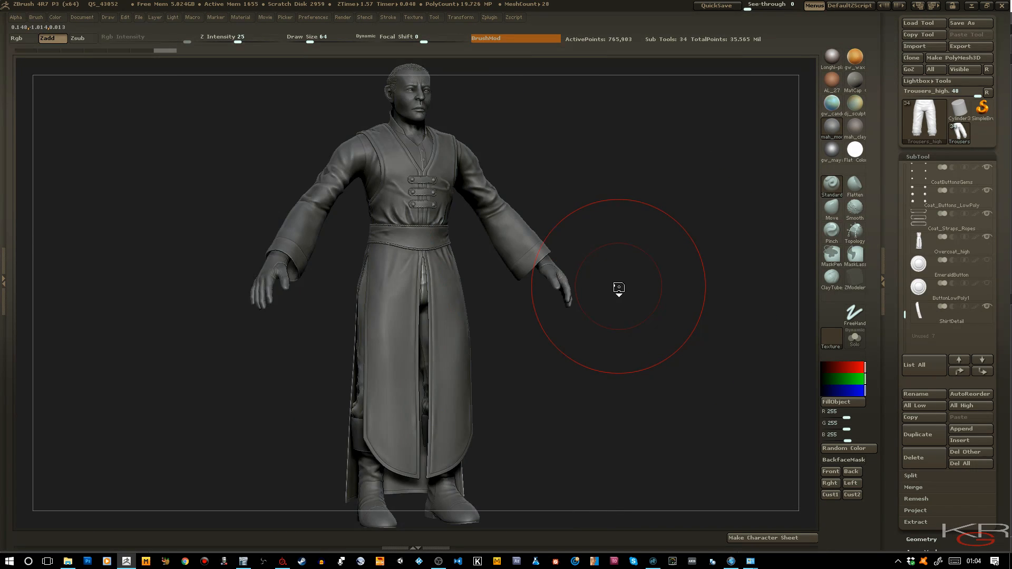
mouse_move(619, 287)
mouse_down()
mouse_move(615, 330)
mouse_move(583, 362)
mouse_move(614, 362)
mouse_up()
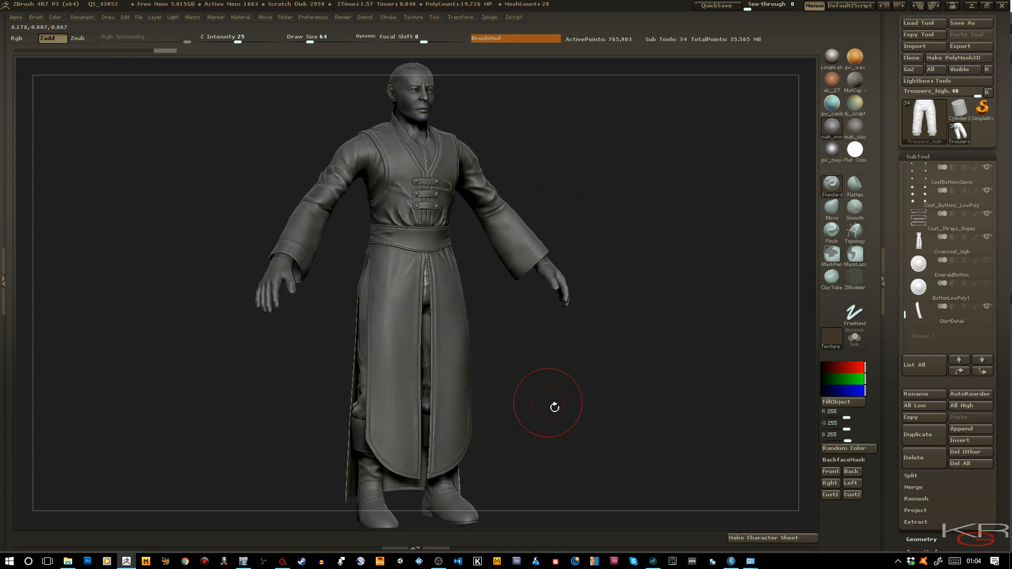
Switch to MODO and display the XP_Robe UV map of the Overcoat_low mesh, showing the whole layout.
click(653, 562)
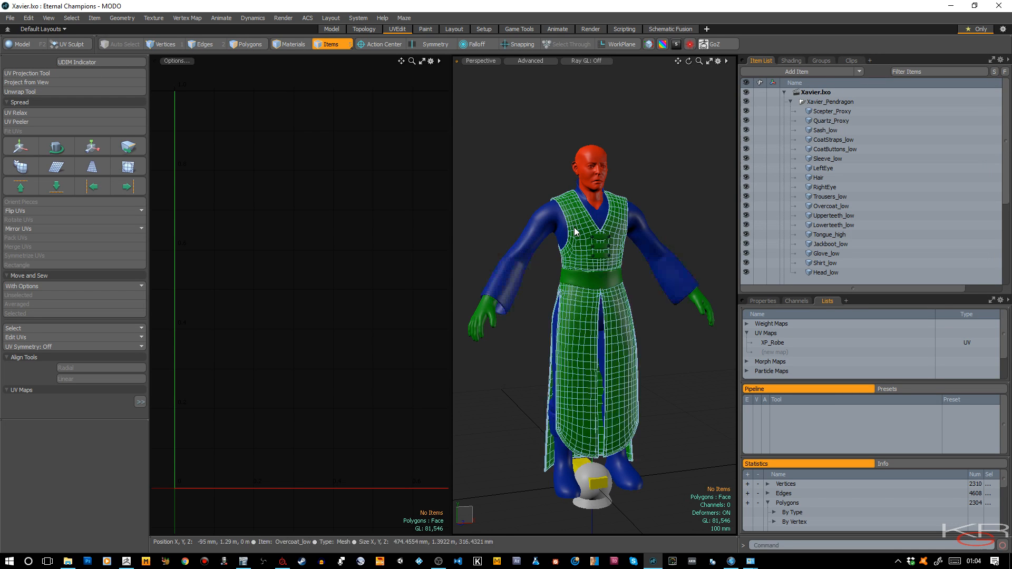
click(591, 337)
click(771, 343)
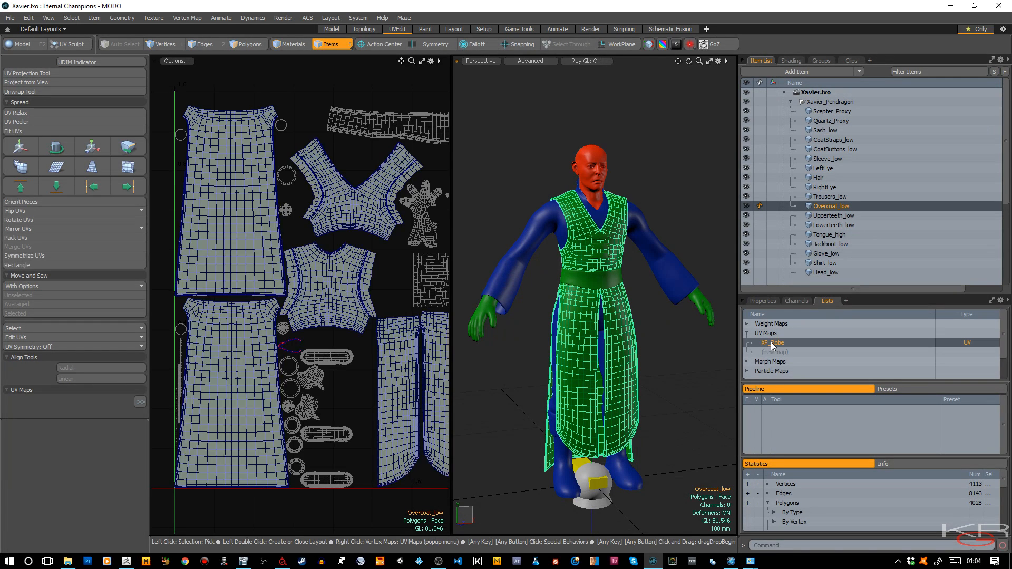
scroll(349, 277, down, 2)
mouse_move(400, 62)
mouse_down()
mouse_move(373, 62)
mouse_move(400, 62)
mouse_up()
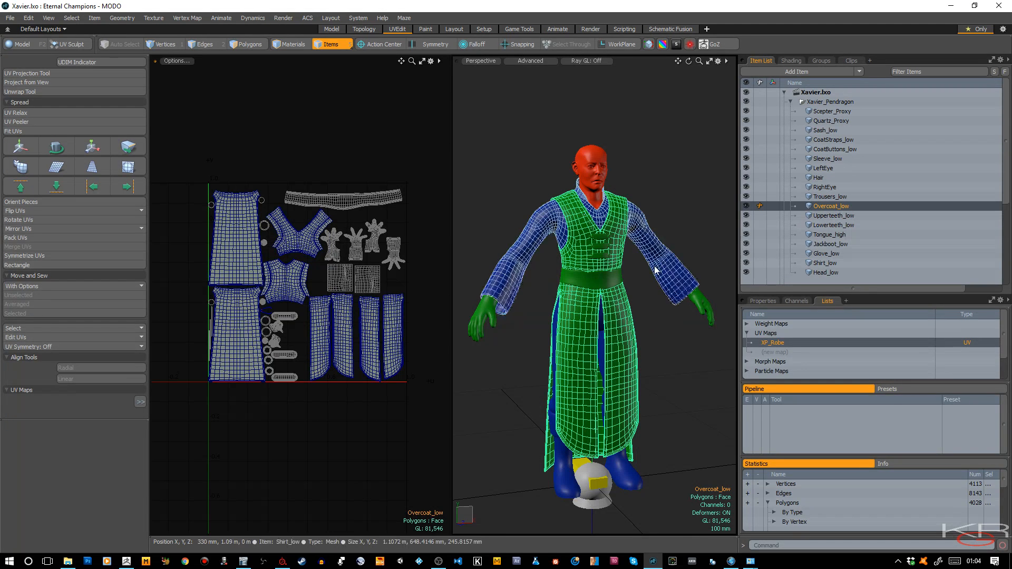
Display the XP_Pants UV map of Shirt_low and compare it with Overcoat_low's XP_Robe map.
click(521, 271)
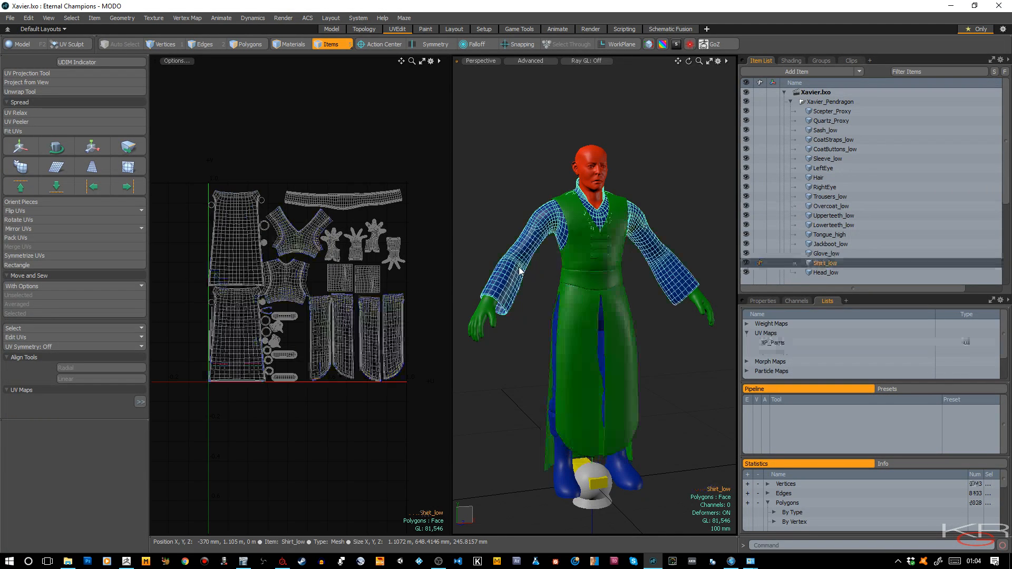
click(773, 343)
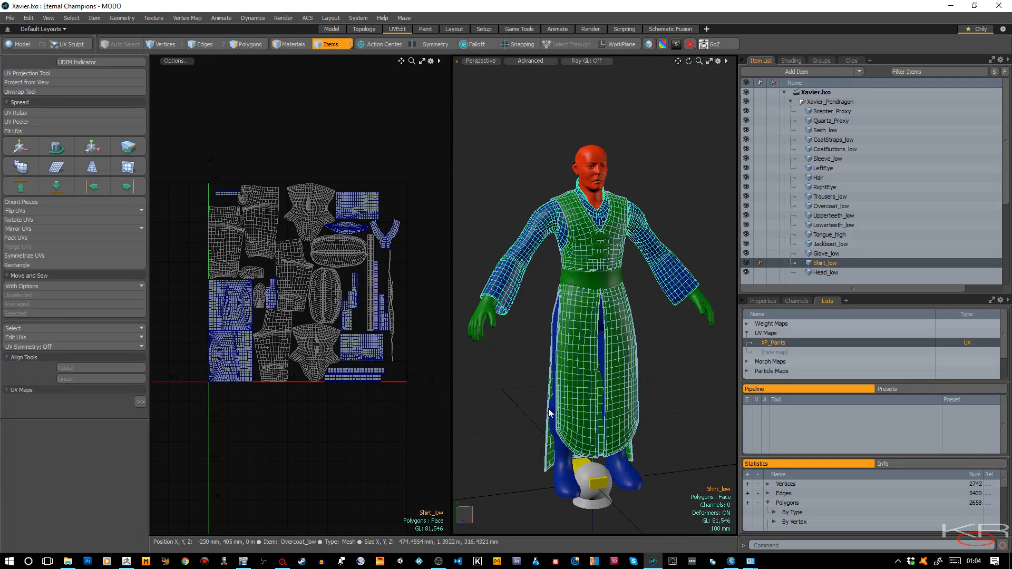
click(577, 309)
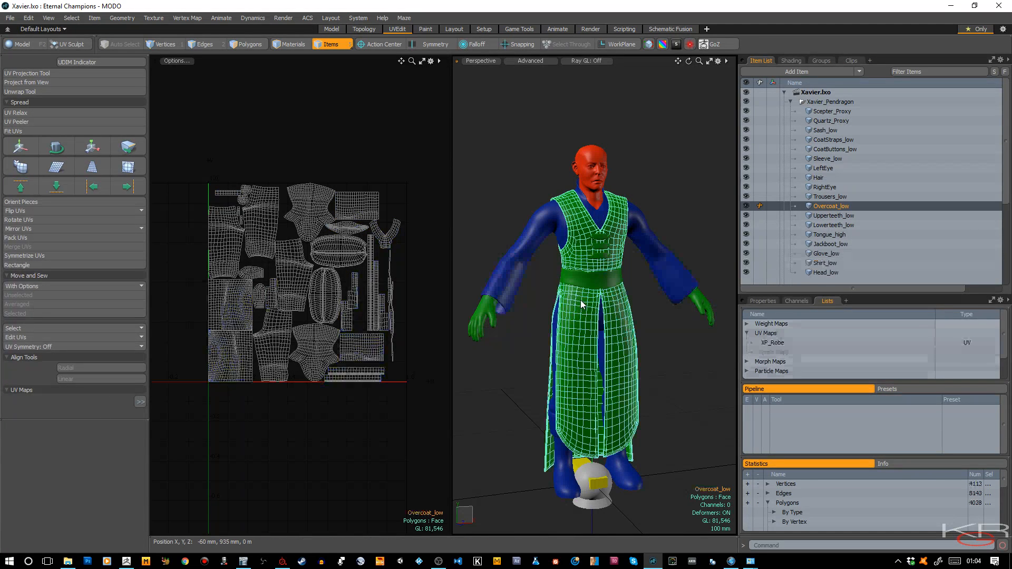
click(771, 343)
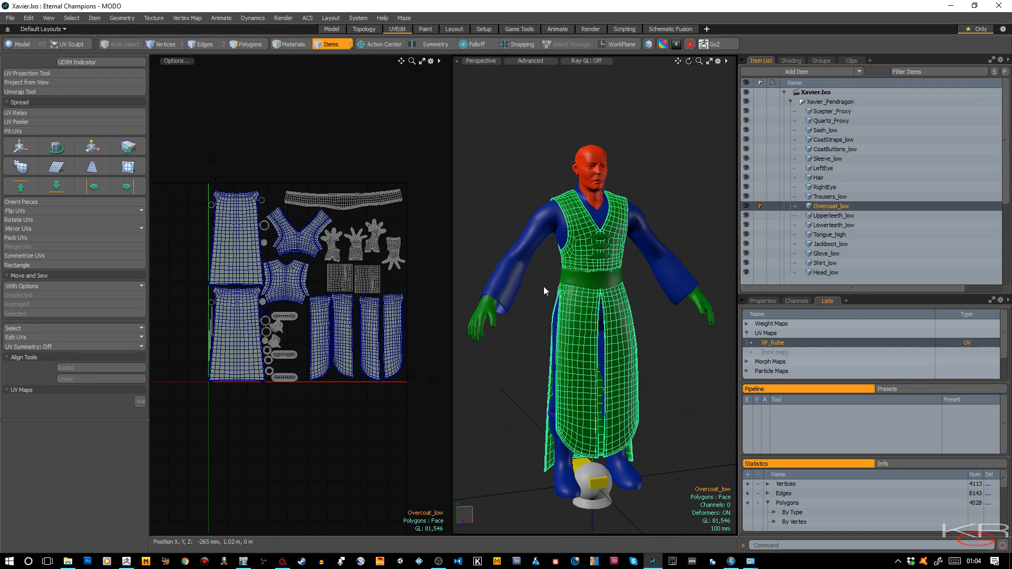
Select Head_low to check its UV map entry, and review the scene's materials against its low-poly item list.
click(581, 178)
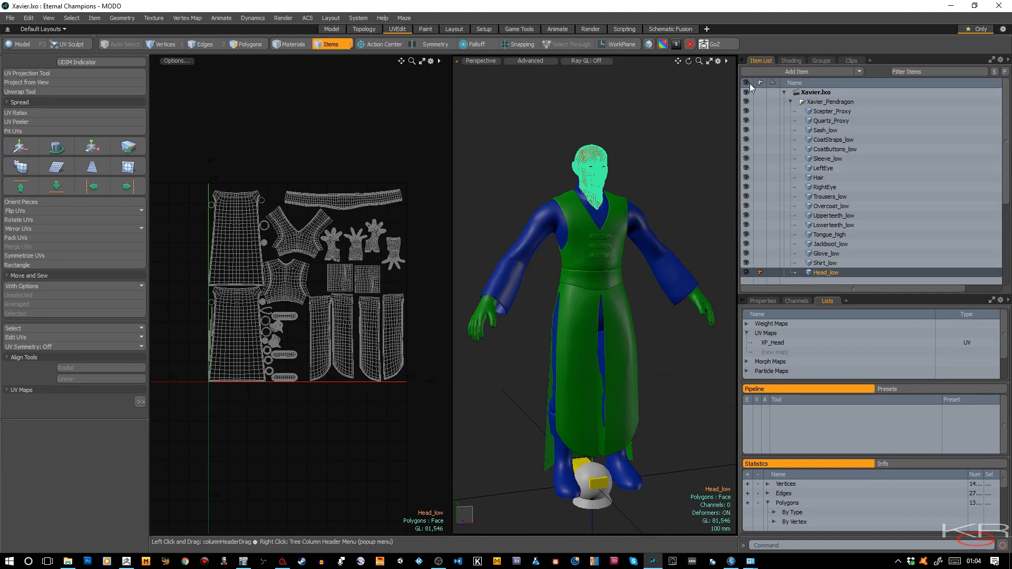
click(790, 61)
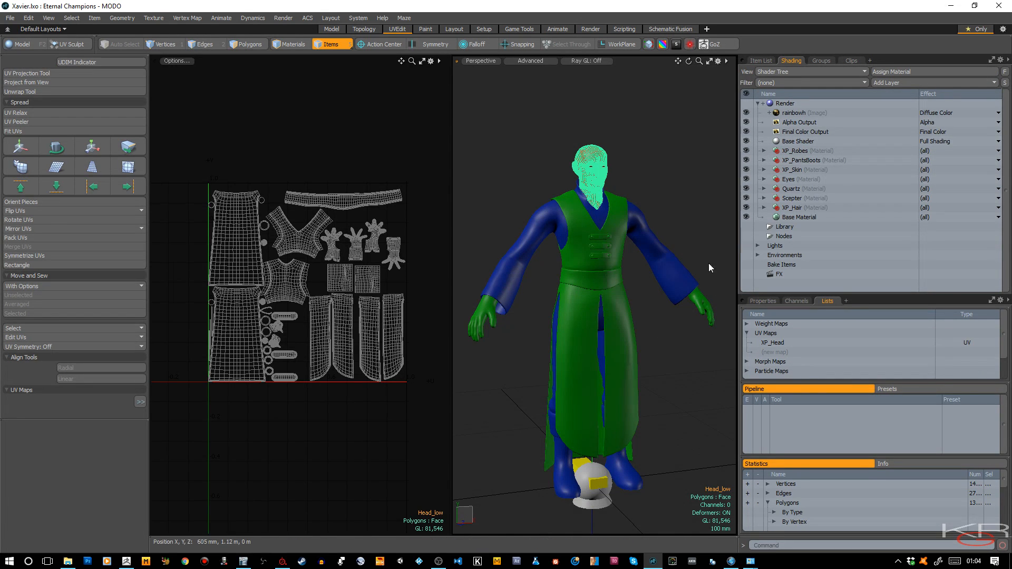
click(670, 179)
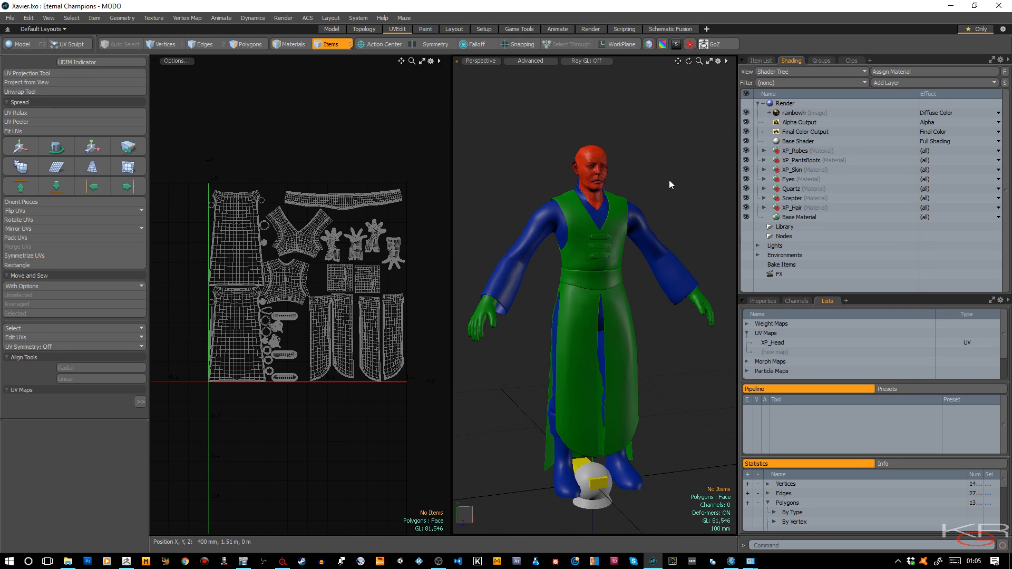
scroll(669, 179, up, 2)
scroll(669, 180, down, 2)
drag(677, 61, 689, 42)
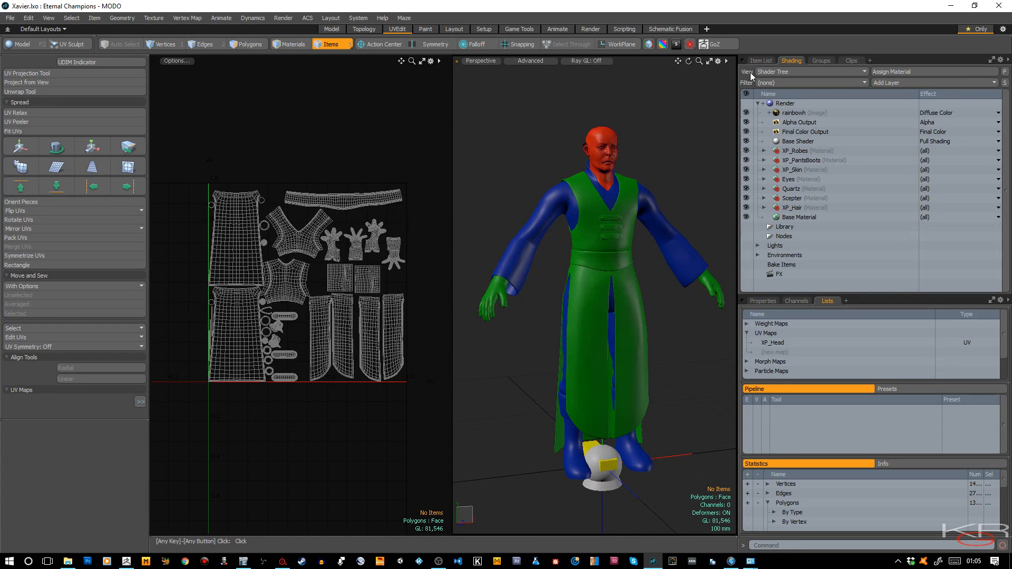
click(761, 61)
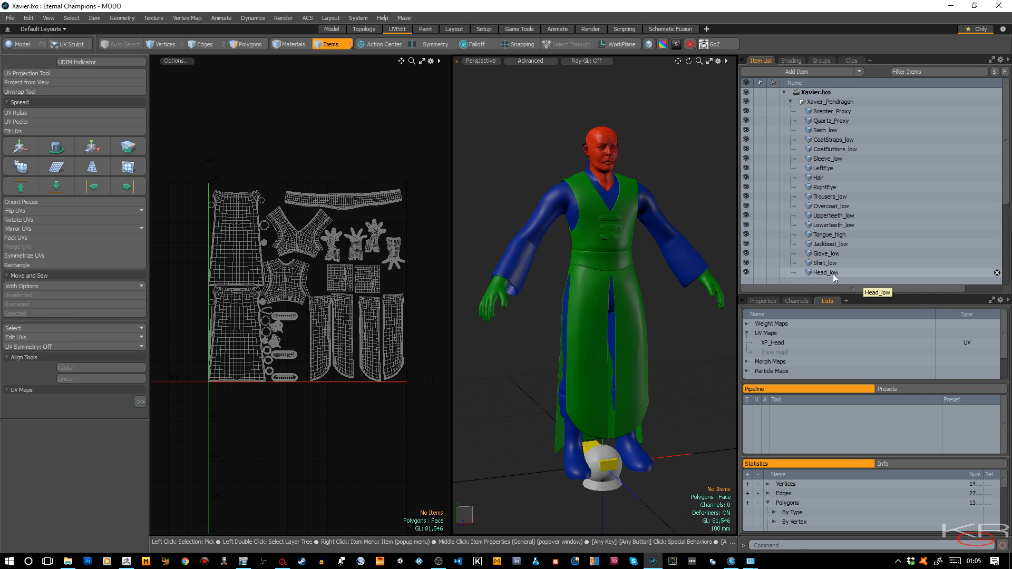
Switch to ZBrush, select the Overcoat_high subtool and examine the coat from several angles.
click(134, 558)
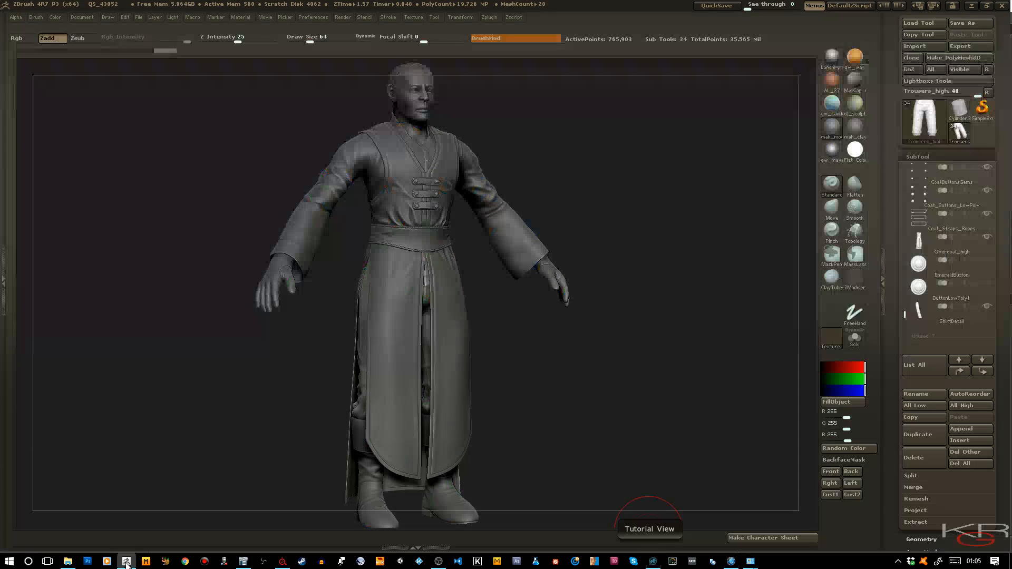
click(932, 252)
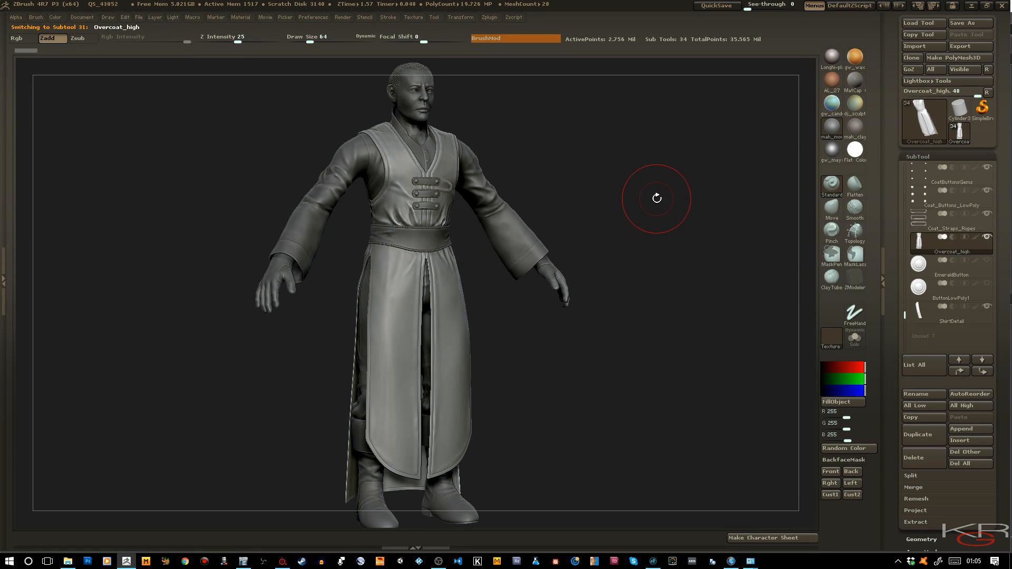
mouse_move(644, 203)
mouse_down()
mouse_move(649, 216)
mouse_move(631, 211)
mouse_move(662, 192)
mouse_move(528, 199)
mouse_up()
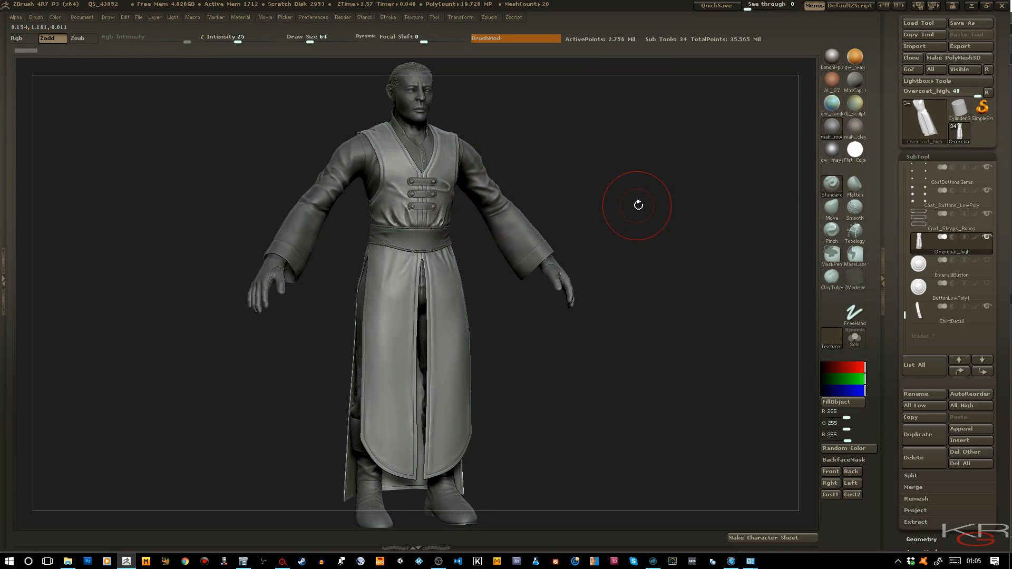
drag(542, 346, 559, 366)
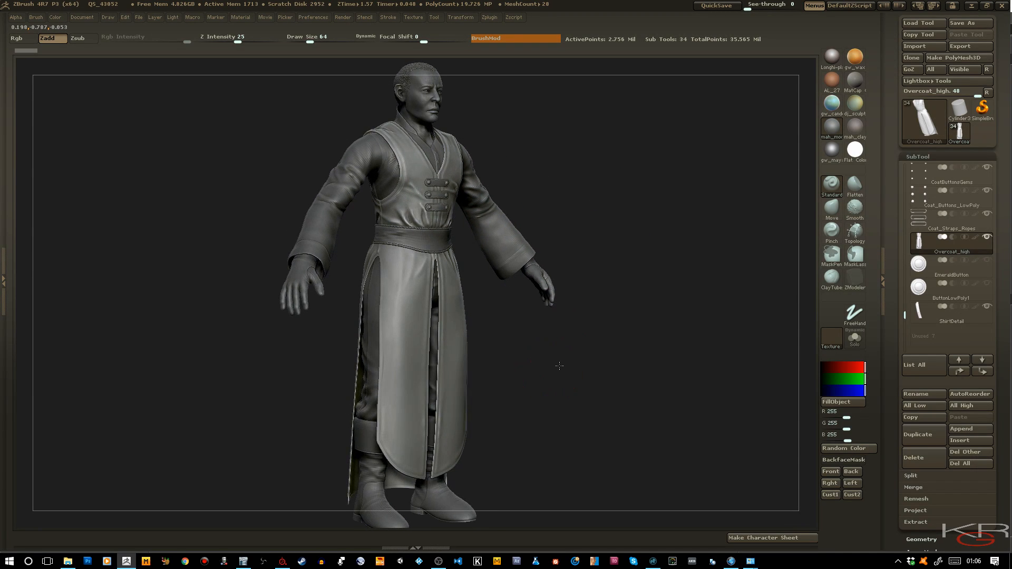
Select the Trousers_high subtool, isolate it in Solo mode and turn on PolyFrame display.
alt+click(369, 352)
shift+drag(585, 384, 572, 381)
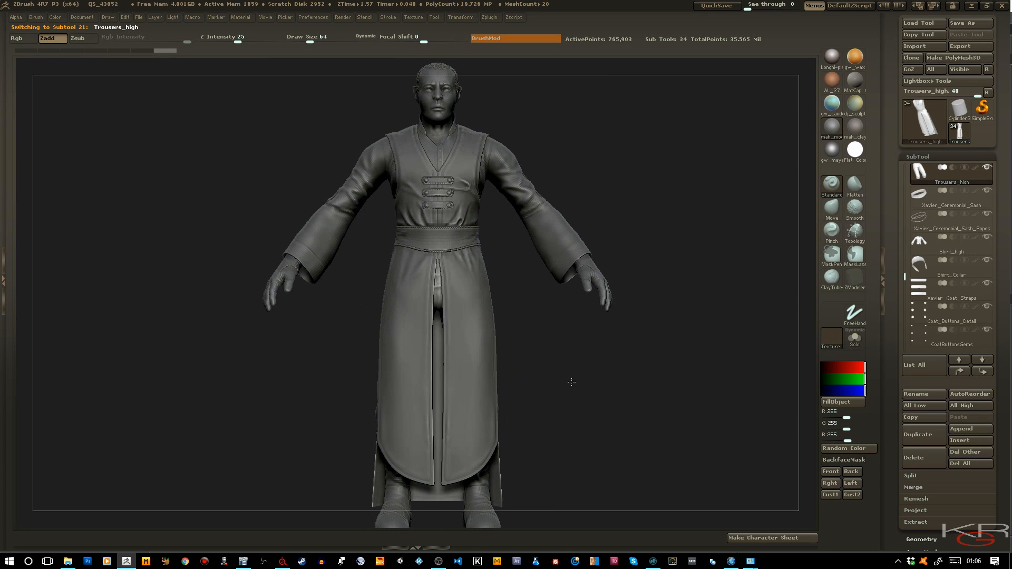
key(f)
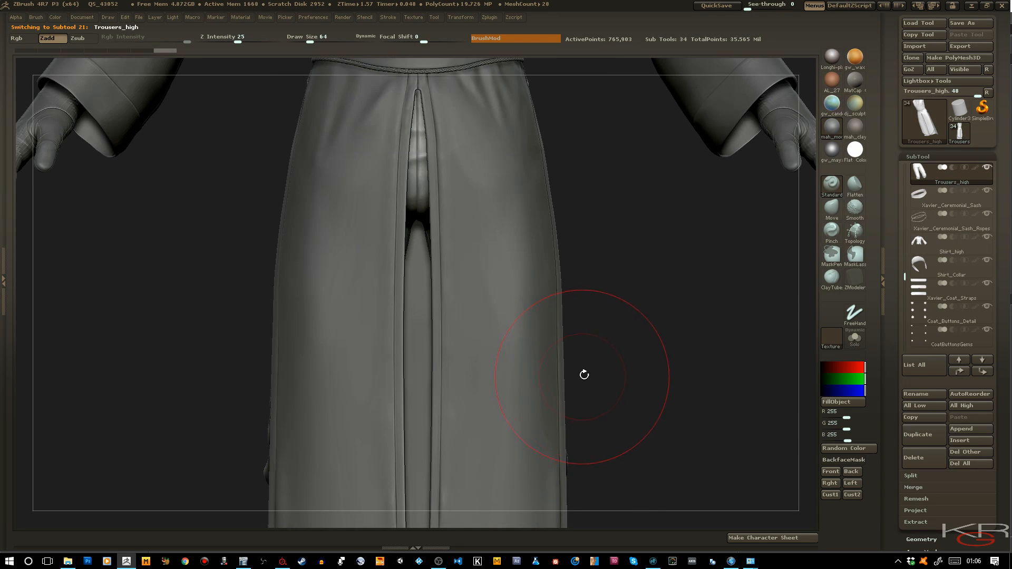
click(855, 340)
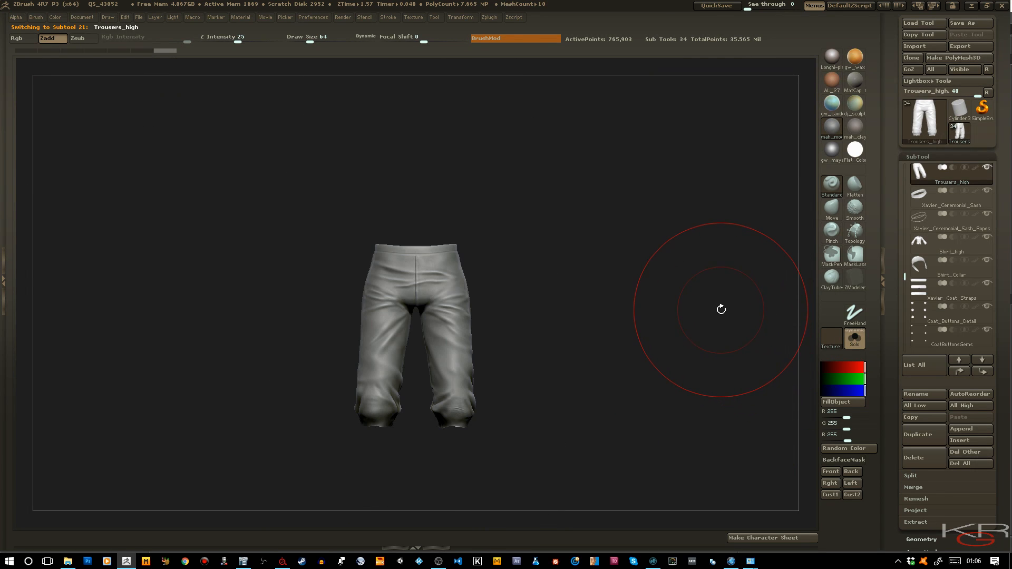
key(shift+f)
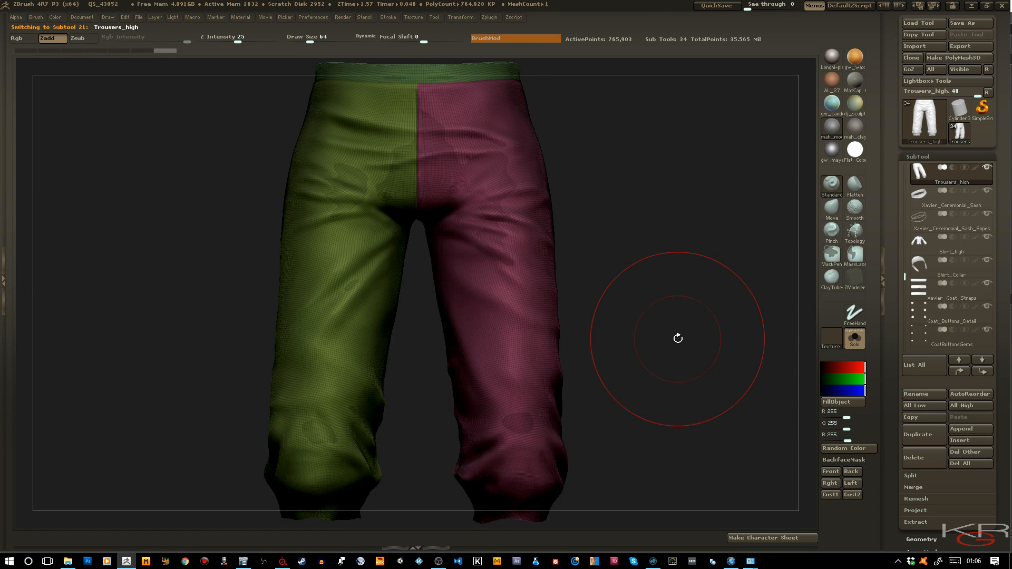
Examine the polygroups of the isolated trousers from the front and at an angle.
ctrl+right_drag(671, 334, 668, 308)
drag(668, 308, 643, 317)
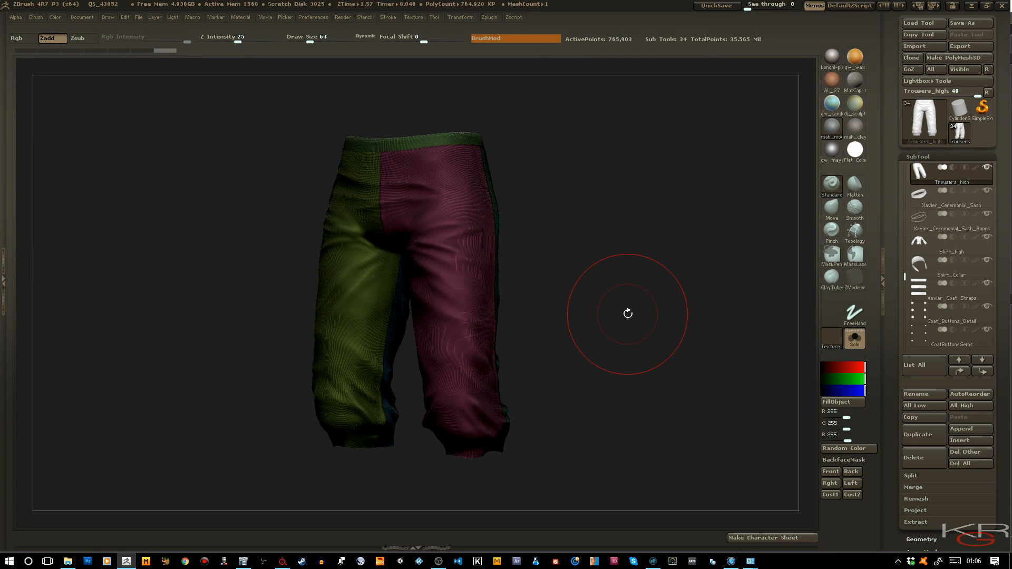
mouse_move(612, 332)
mouse_down()
mouse_move(645, 332)
mouse_move(618, 334)
mouse_up()
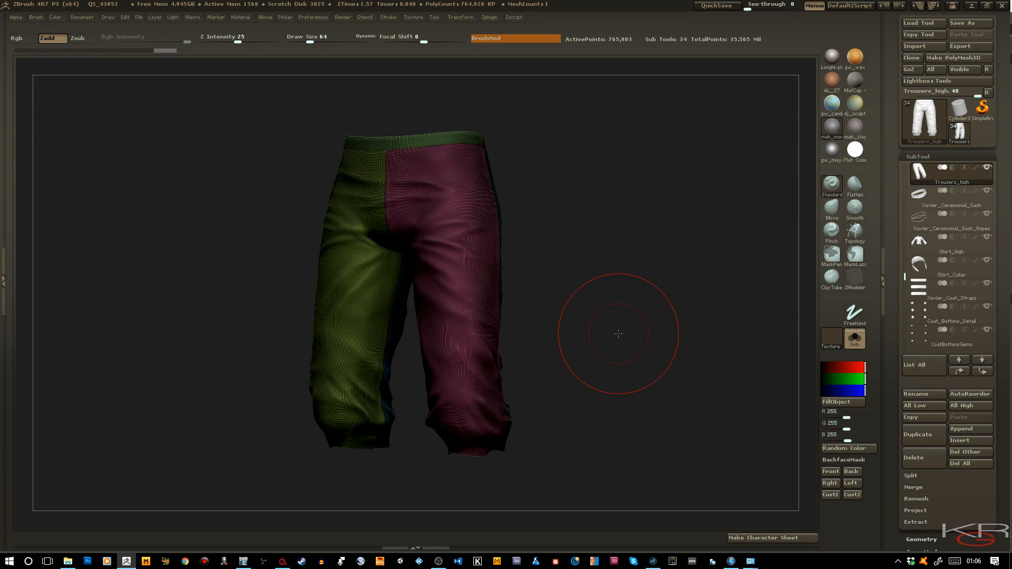
shift+drag(574, 224, 581, 224)
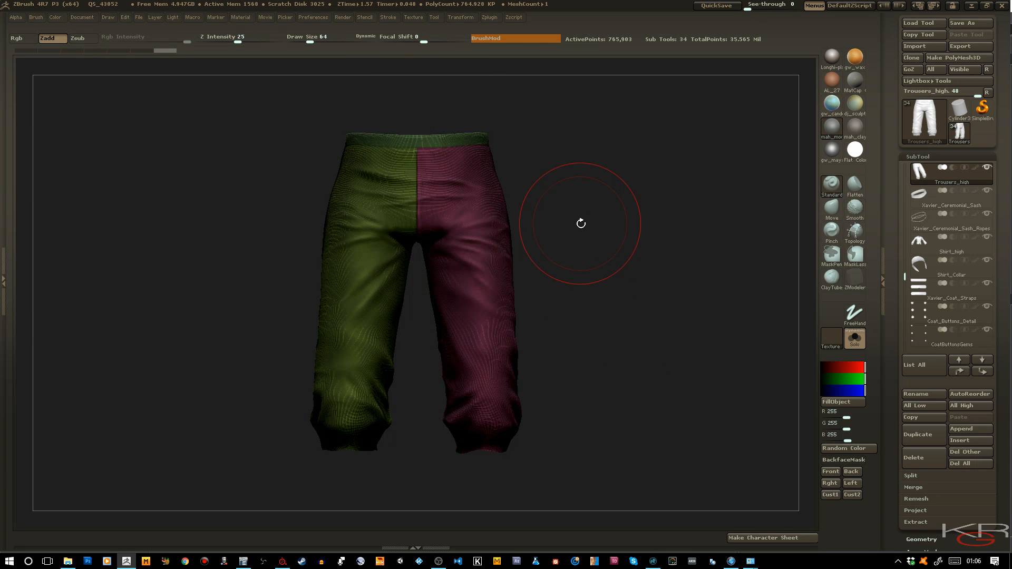
Look through the available ZPlugins for Decimation Master while inspecting the dense trousers mesh.
click(488, 17)
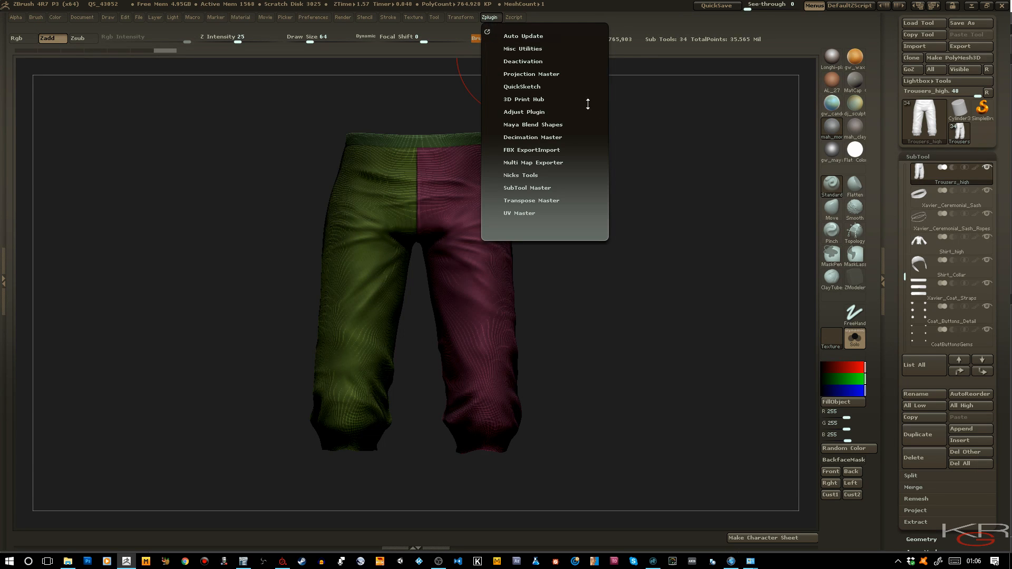
drag(653, 174, 637, 182)
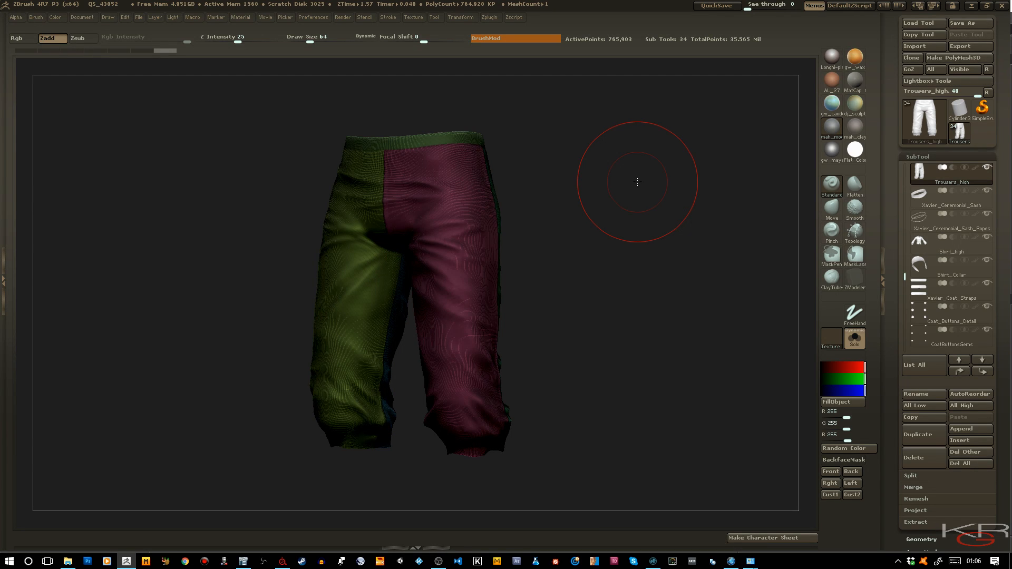
drag(638, 183, 647, 197)
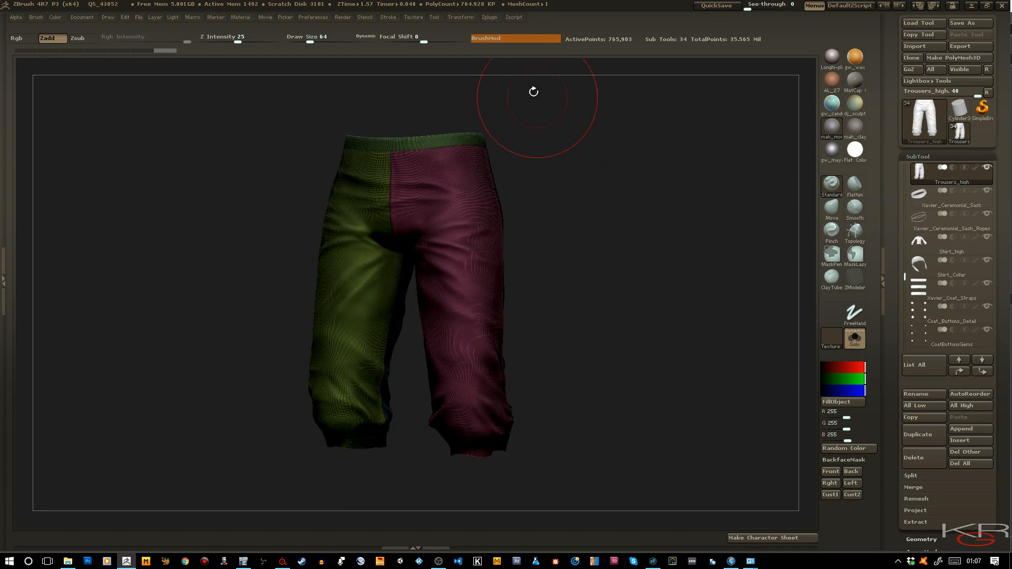
click(492, 19)
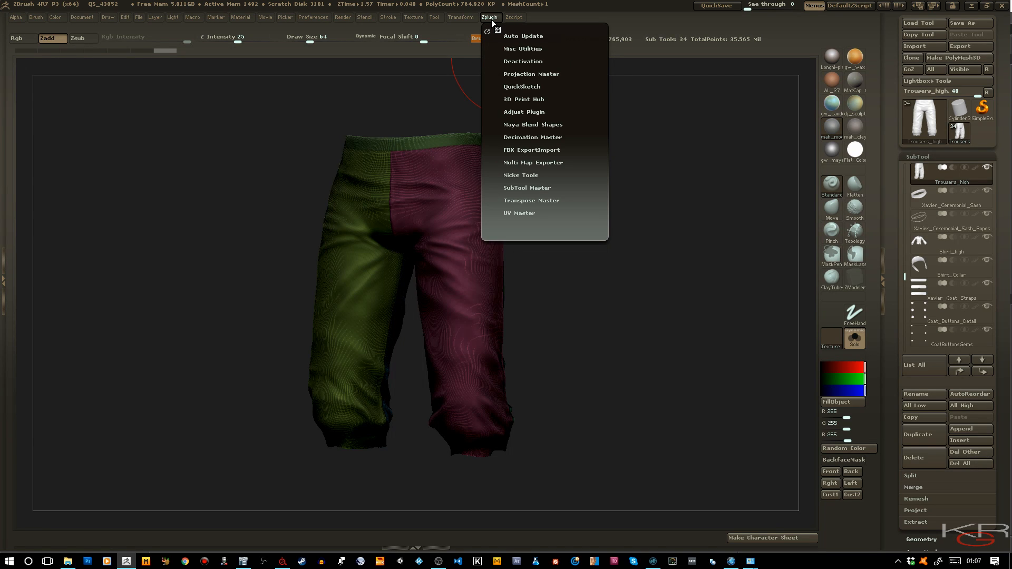
click(530, 138)
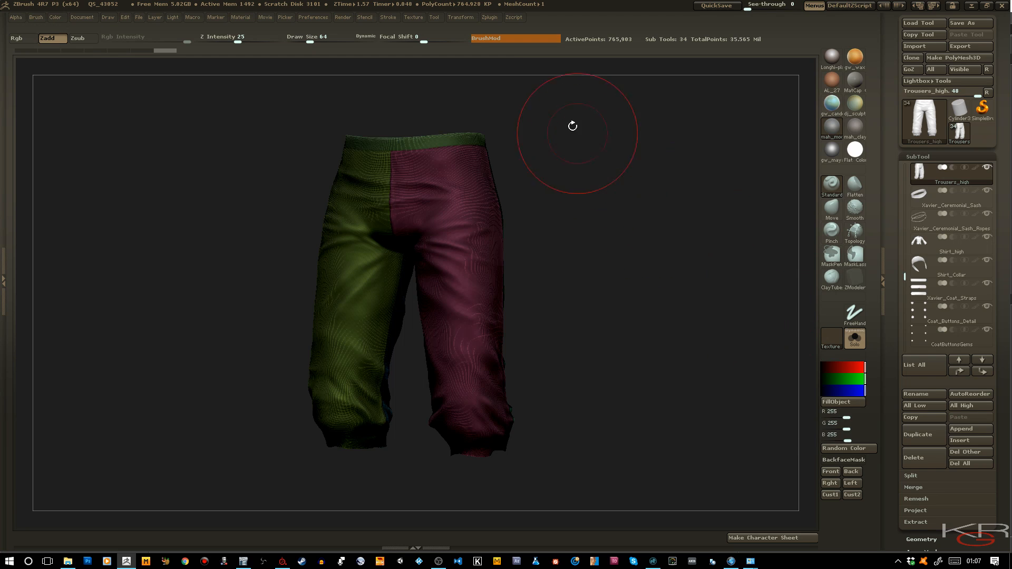
Turn on Freeze borders in Decimation Master and pre-process the current trousers subtool.
click(490, 18)
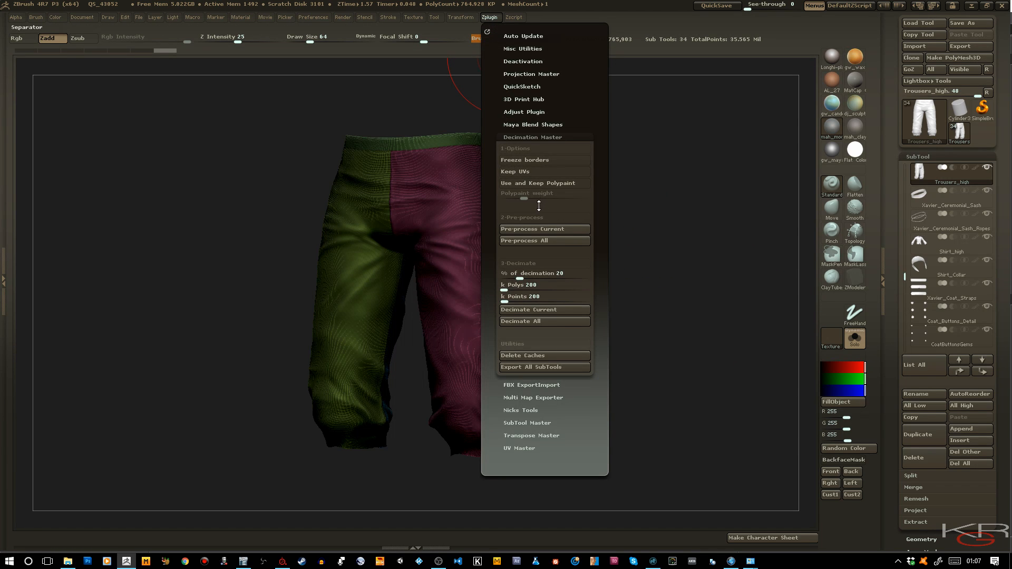
click(546, 163)
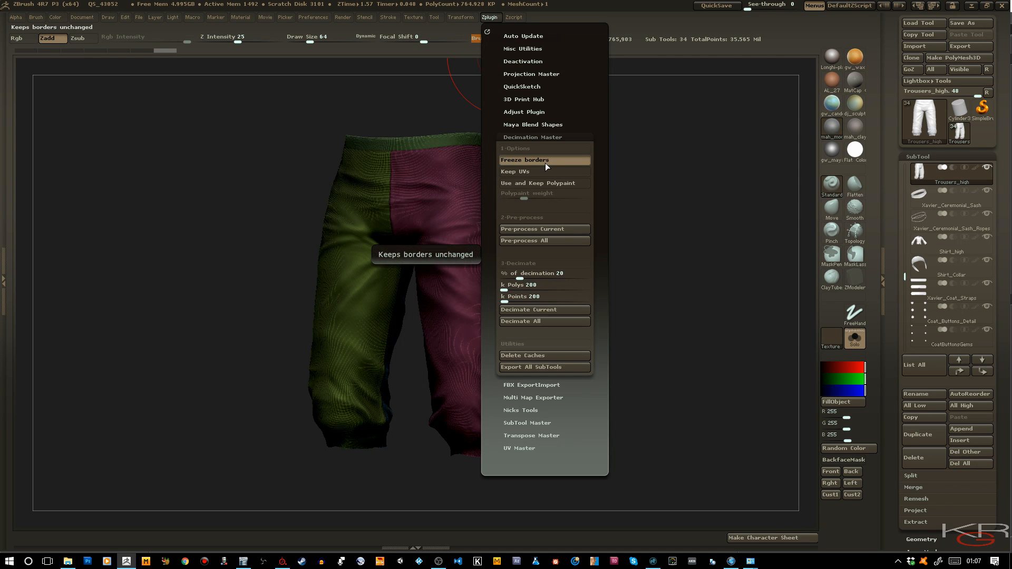
click(525, 230)
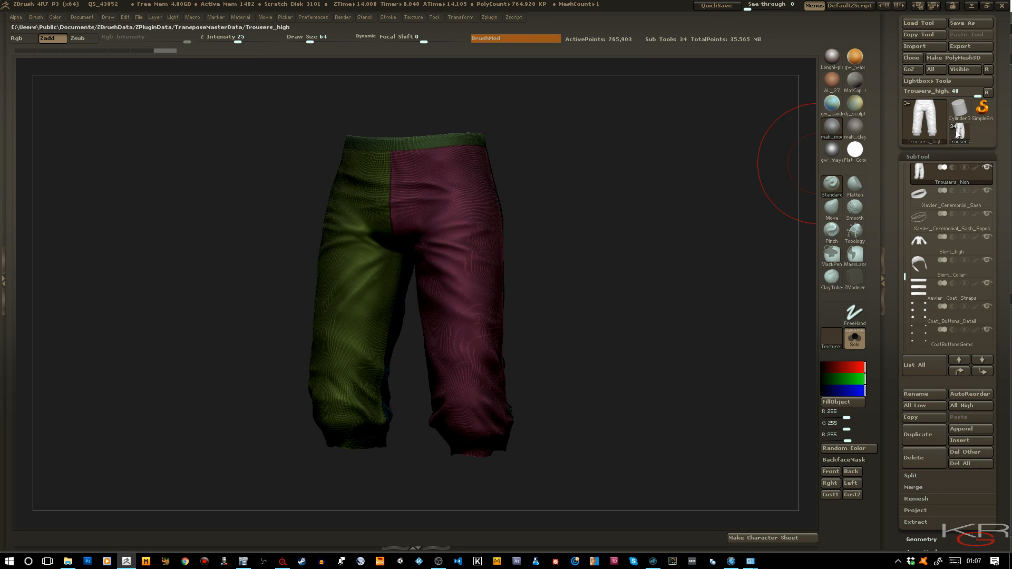
mouse_move(958, 134)
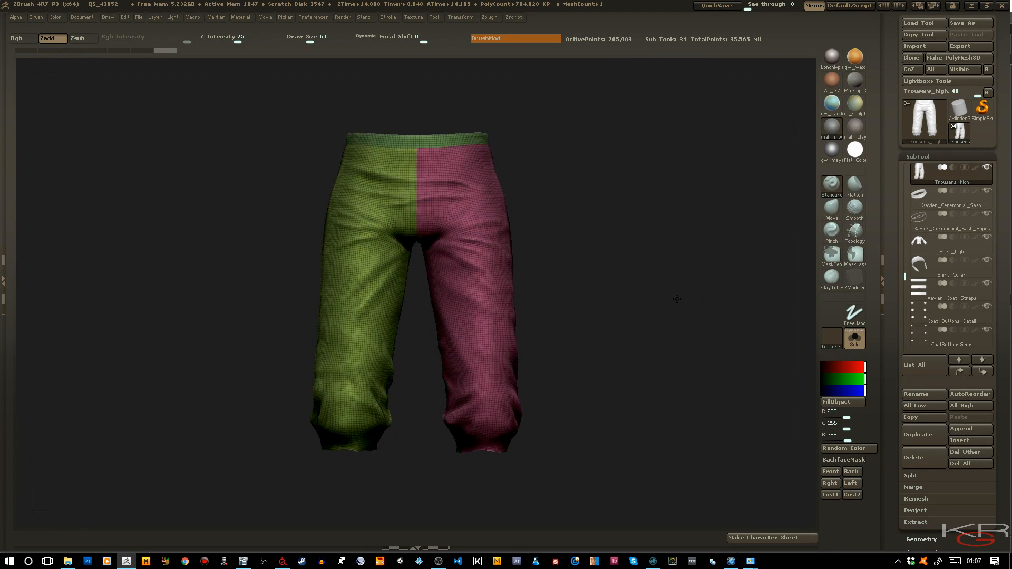
Set the Decimation Master target for the trousers to 250 k Points.
drag(666, 300, 584, 202)
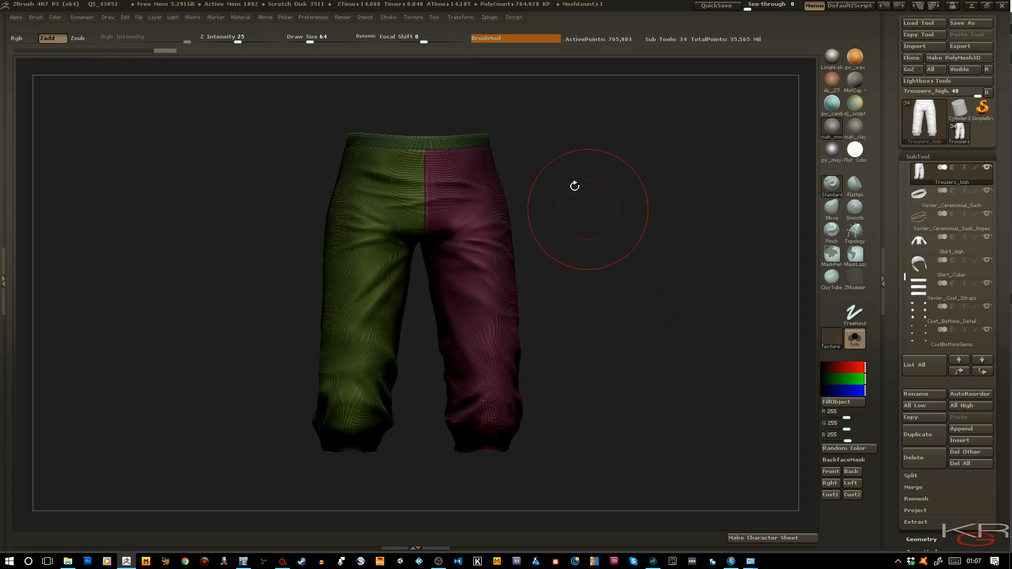
click(489, 17)
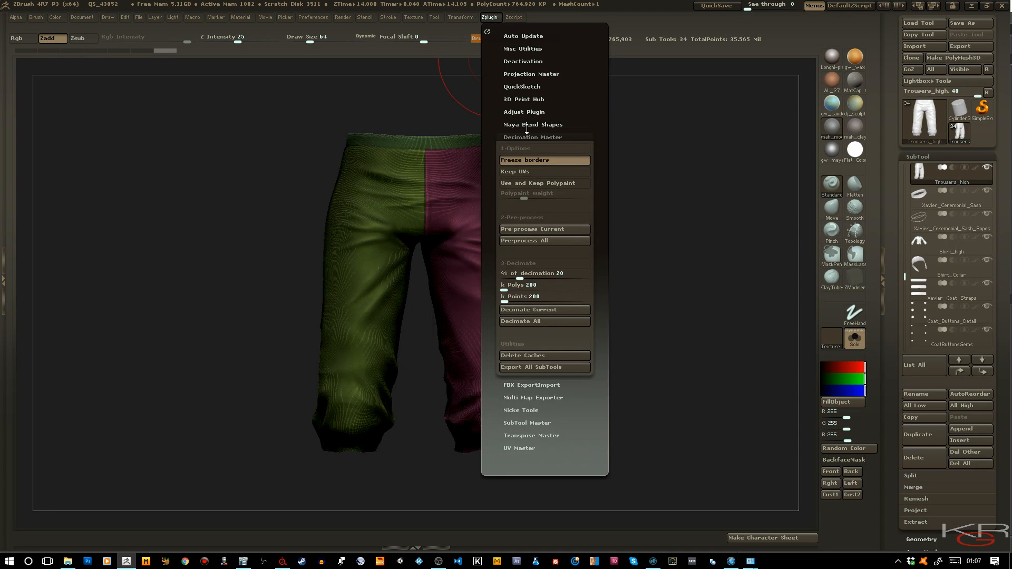
click(513, 300)
text(250)
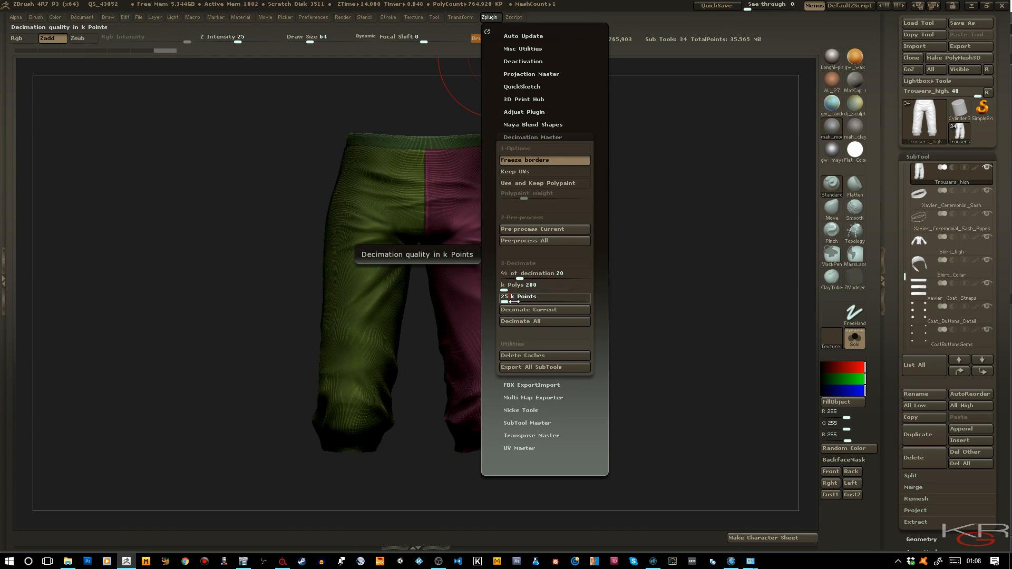
key(Return)
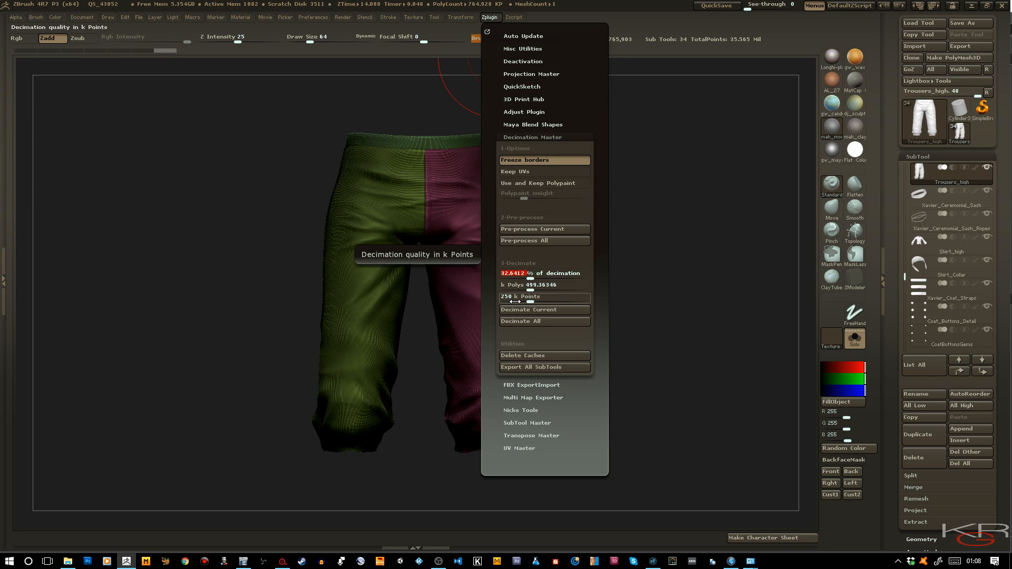
Set the decimation to 10.12658 % and decimate the current trousers subtool.
drag(530, 276, 519, 278)
click(538, 284)
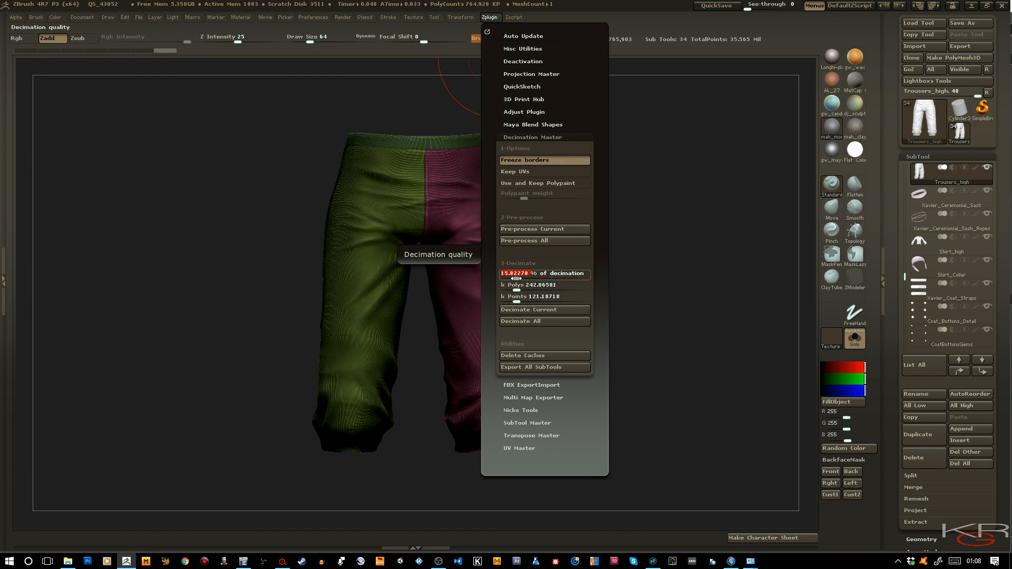
click(515, 278)
text(10.12658)
key(Return)
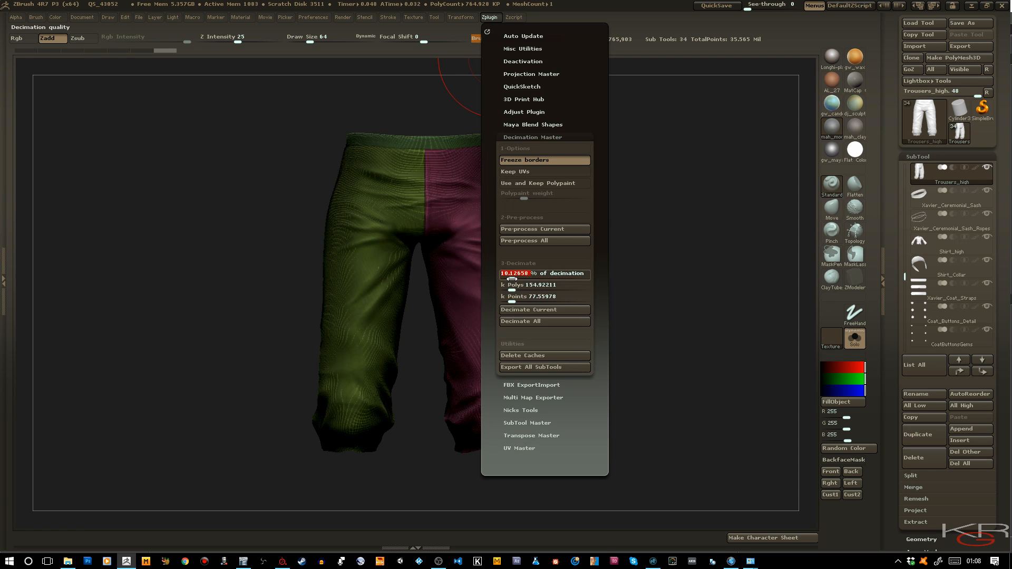
click(530, 310)
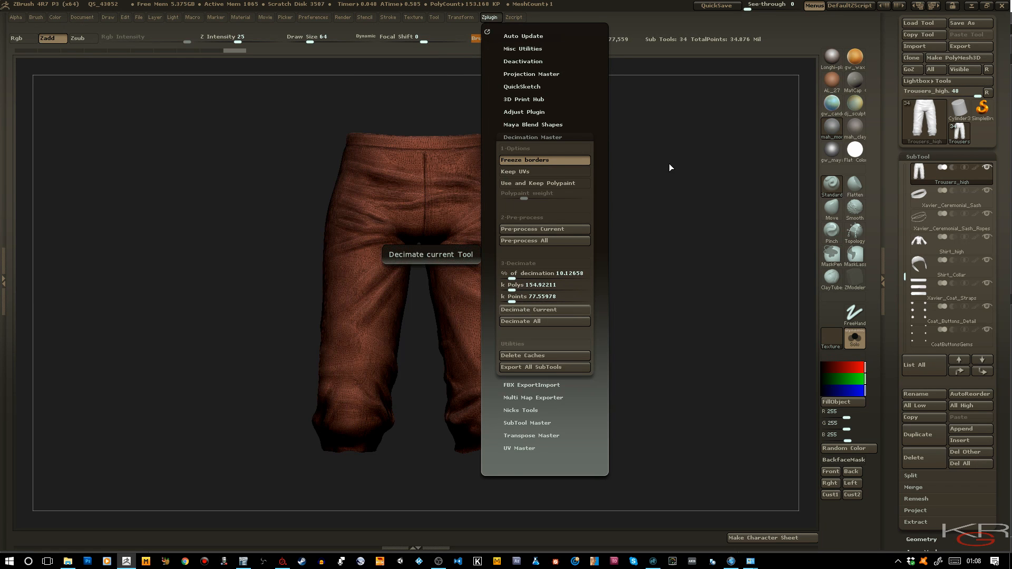
Inspect the decimated trousers up close with PolyFrame turned off, and undo the decimation.
drag(665, 232, 644, 235)
mouse_move(603, 204)
ctrl+right_down()
mouse_move(629, 266)
mouse_move(653, 285)
ctrl+right_up()
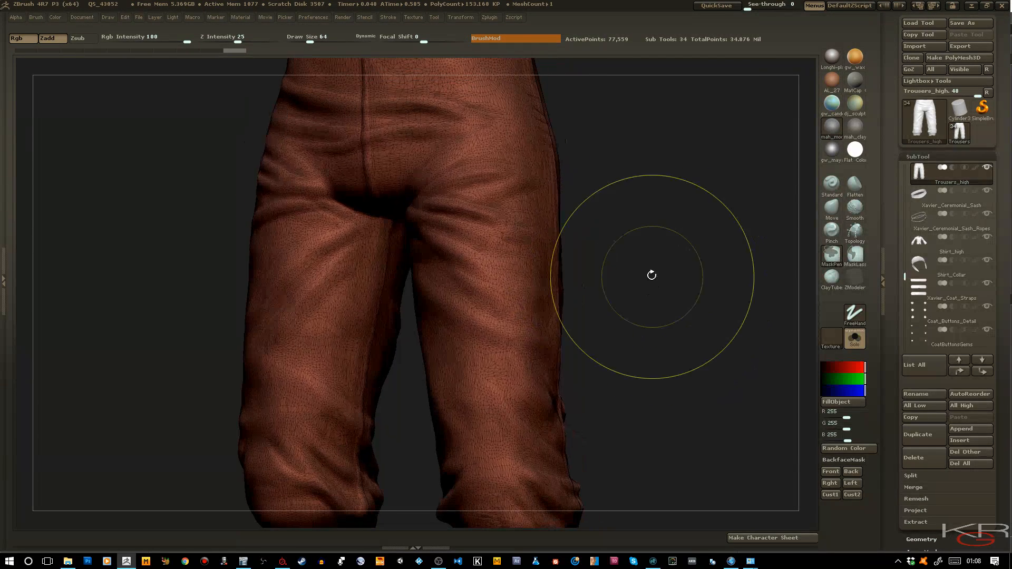
key(shift+f)
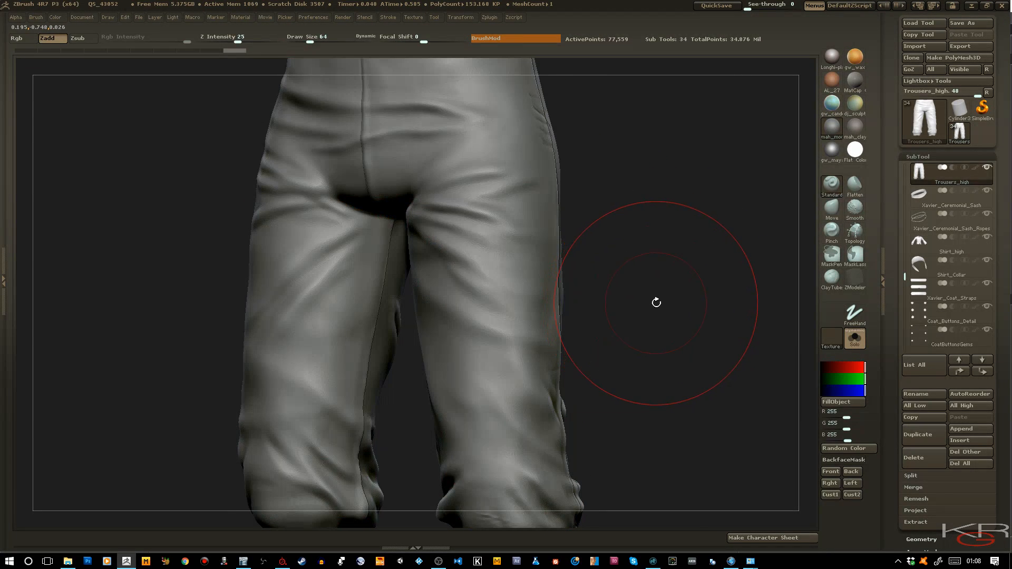
drag(656, 300, 660, 303)
key(ctrl)
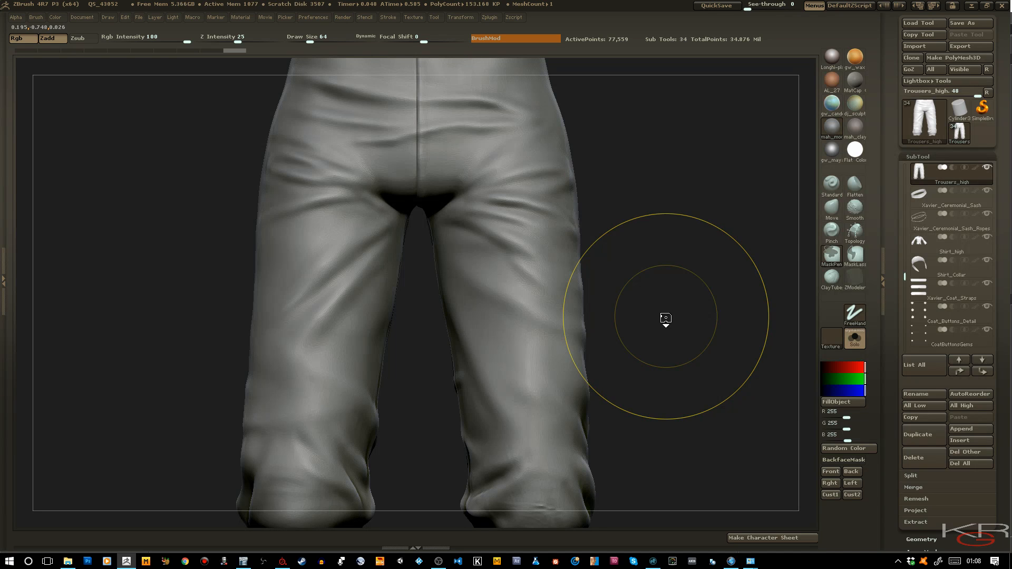
Set the decimation to 5 % and decimate the current trousers subtool.
click(490, 18)
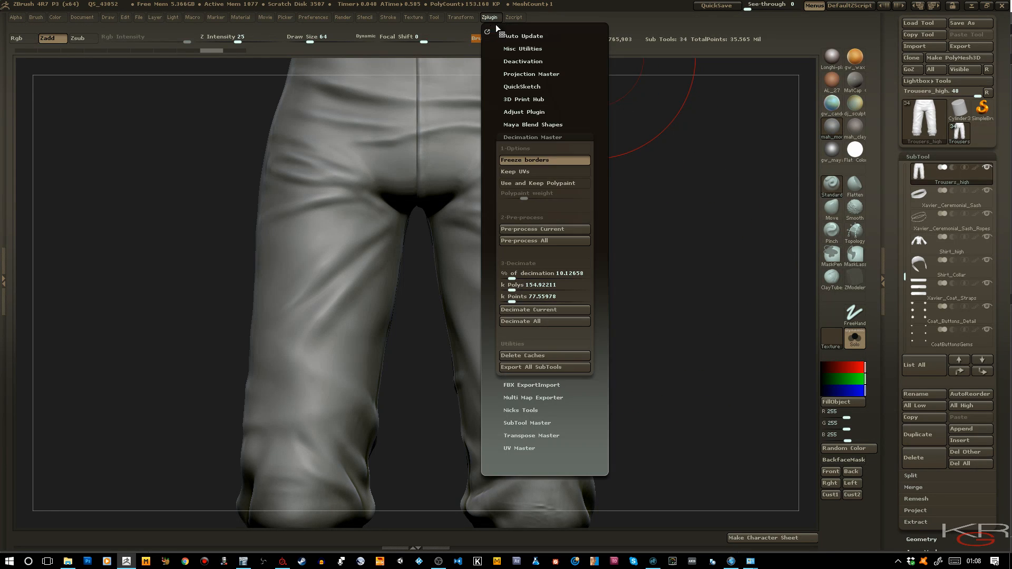
click(540, 274)
text(5)
key(Tab)
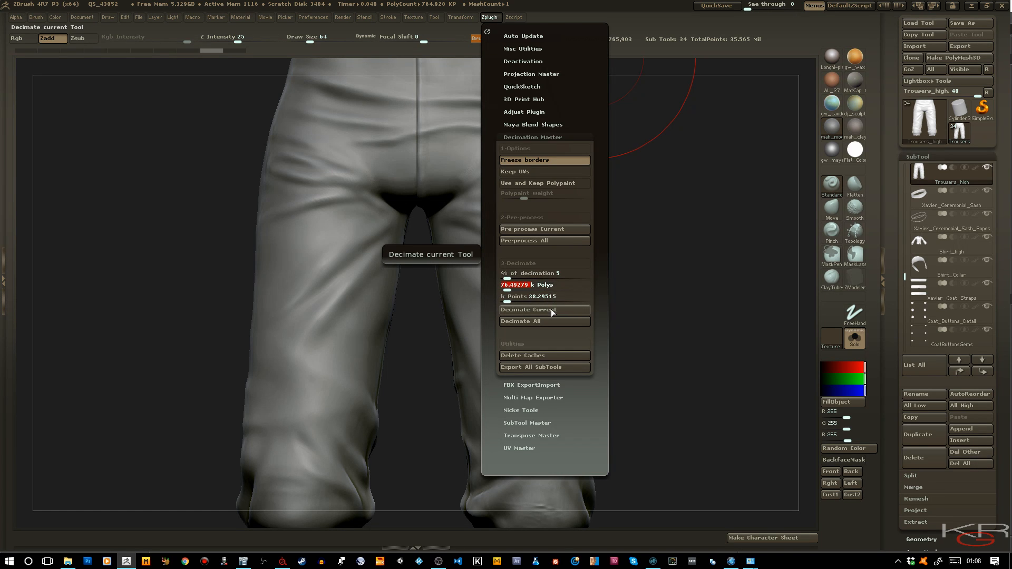
click(552, 309)
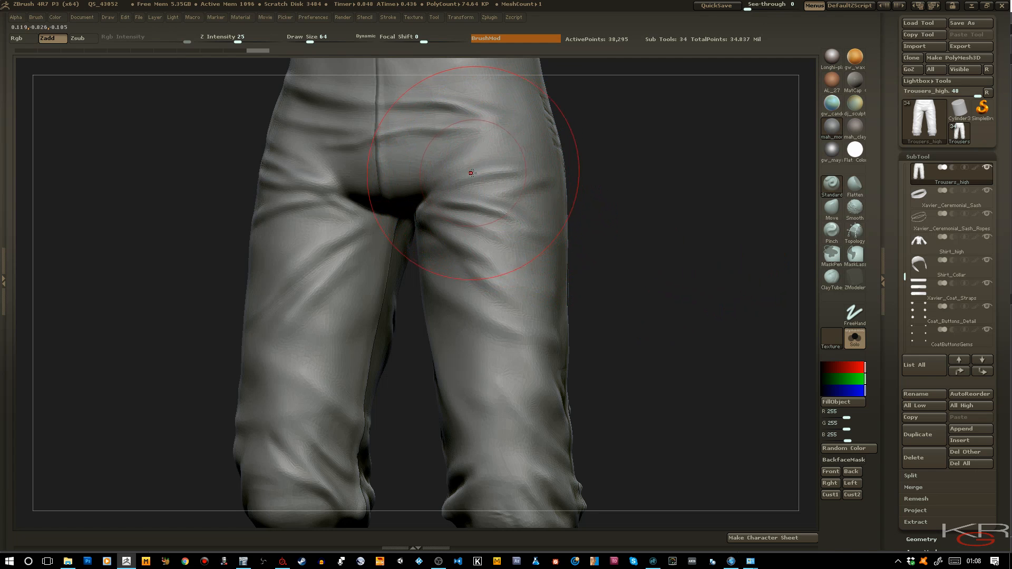
Examine the decimated trousers from the back and restore the undecimated mesh.
drag(612, 293, 738, 294)
key(f)
key(ctrl+d)
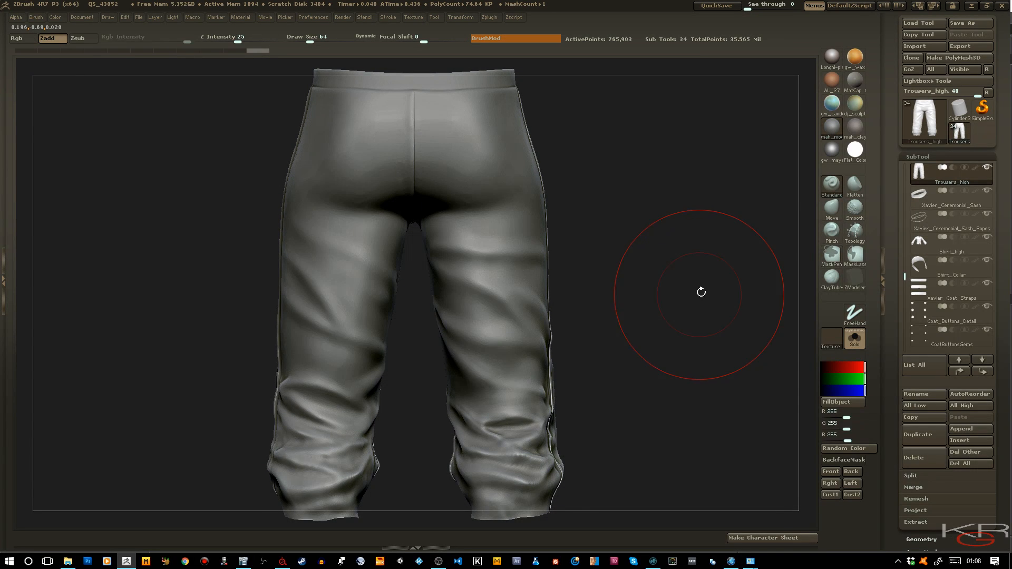
Set the decimation to 2 % and decimate the current trousers subtool.
click(491, 18)
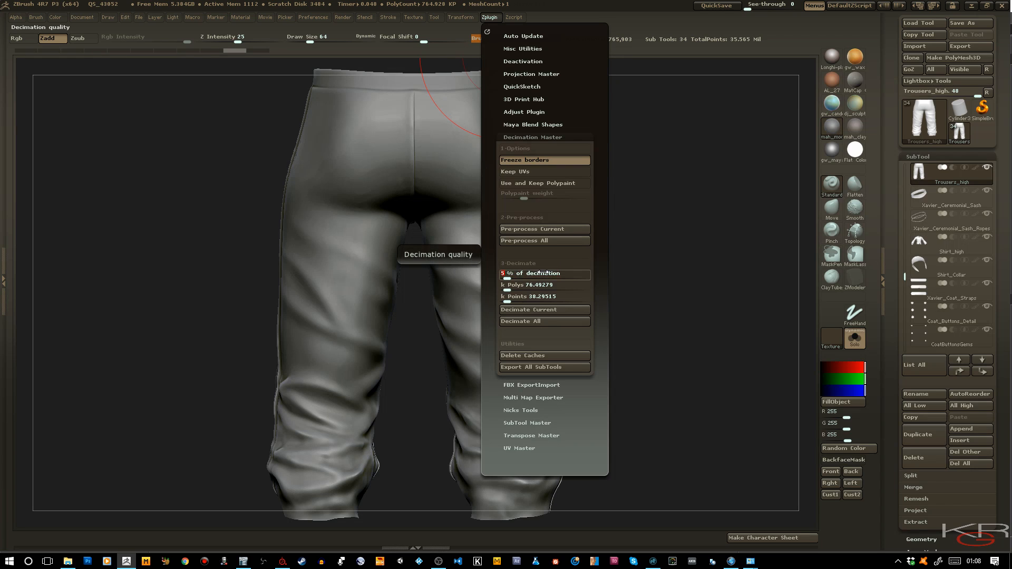
drag(540, 273, 543, 273)
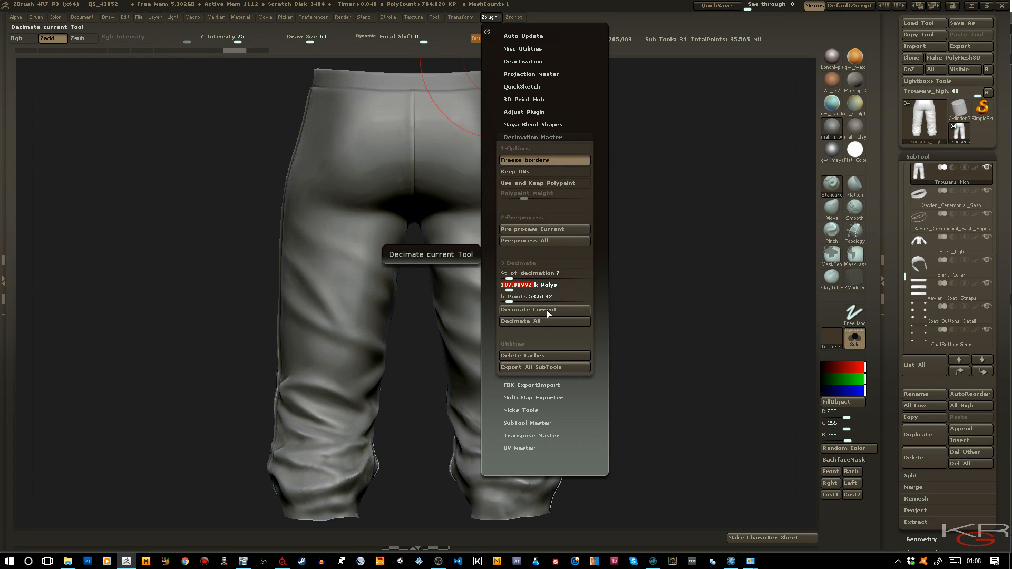
drag(509, 274, 505, 275)
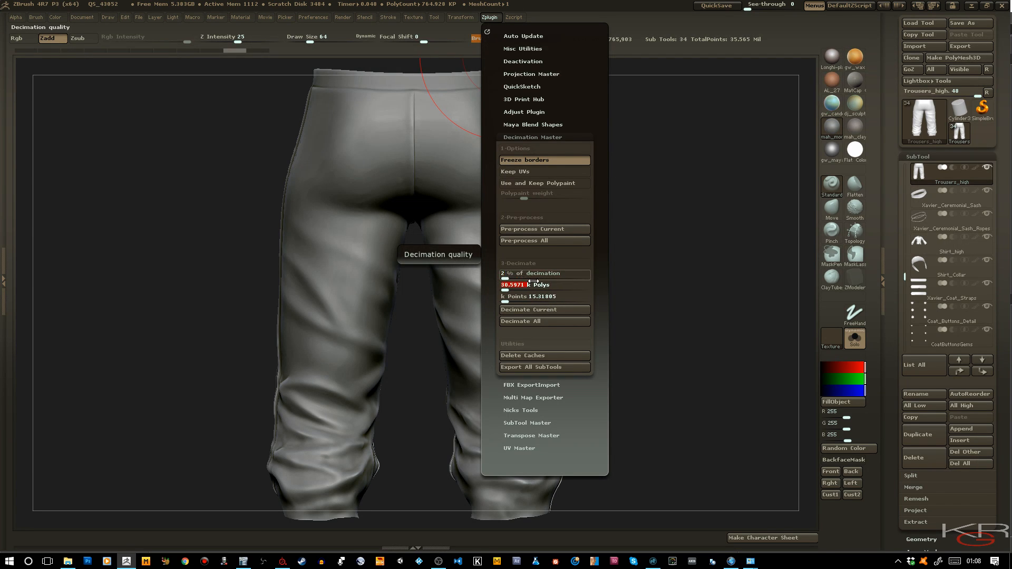
click(552, 312)
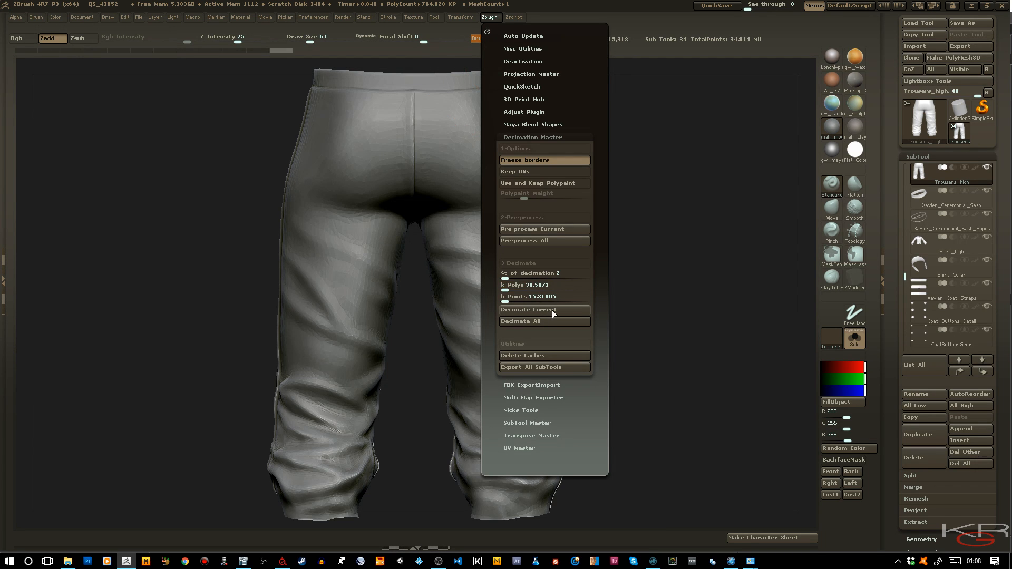
Check the folds of the heavily decimated trousers from the front and at an angle, and undo the decimation.
drag(626, 245, 560, 250)
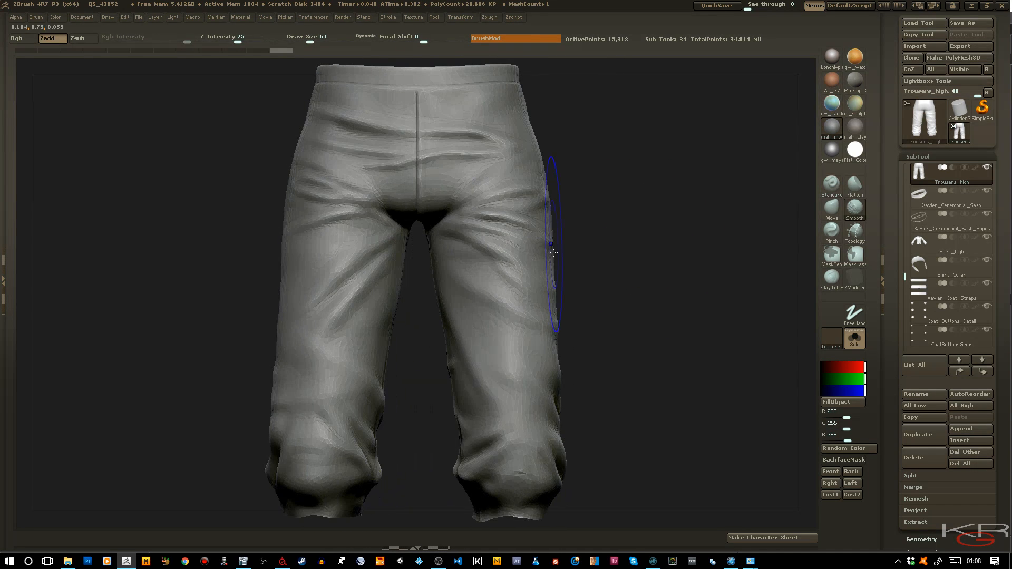
drag(632, 235, 612, 235)
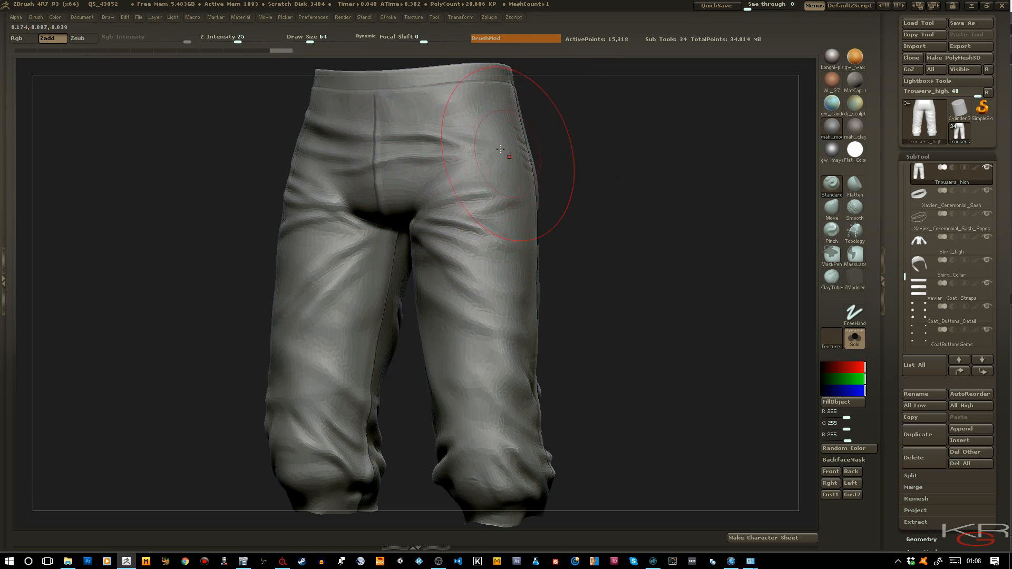
shift+drag(621, 271, 633, 271)
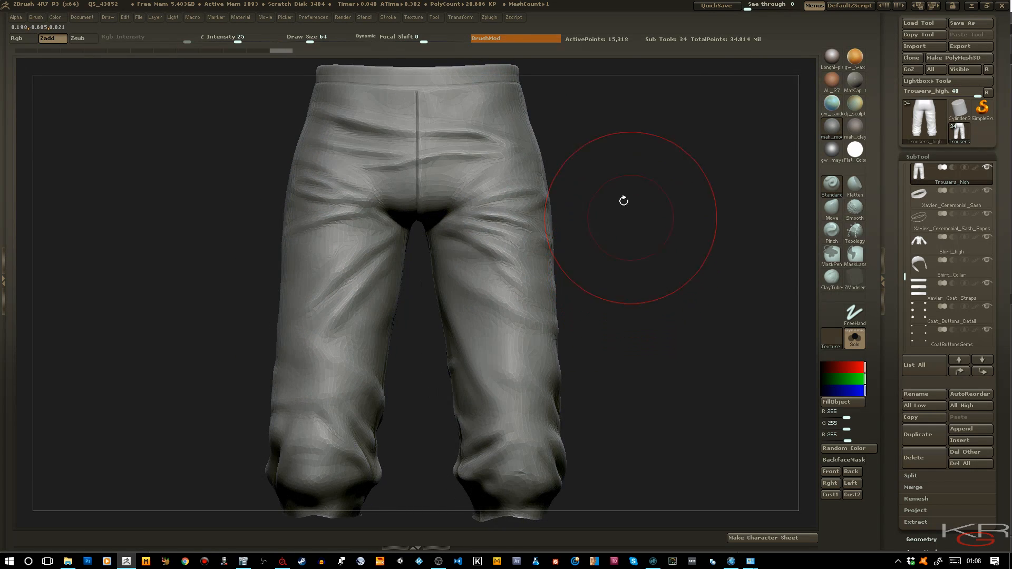
click(495, 19)
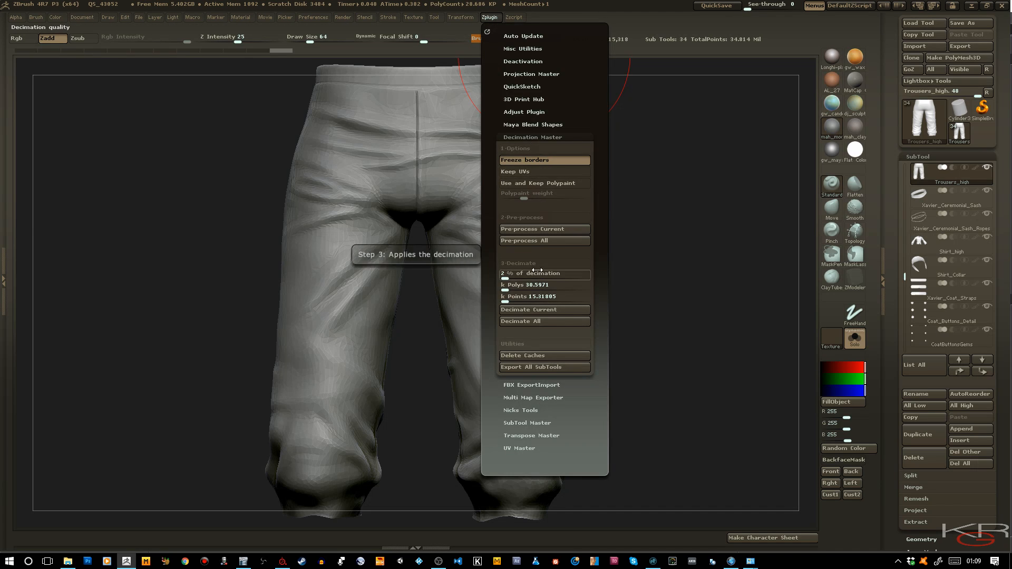
key(ctrl+z)
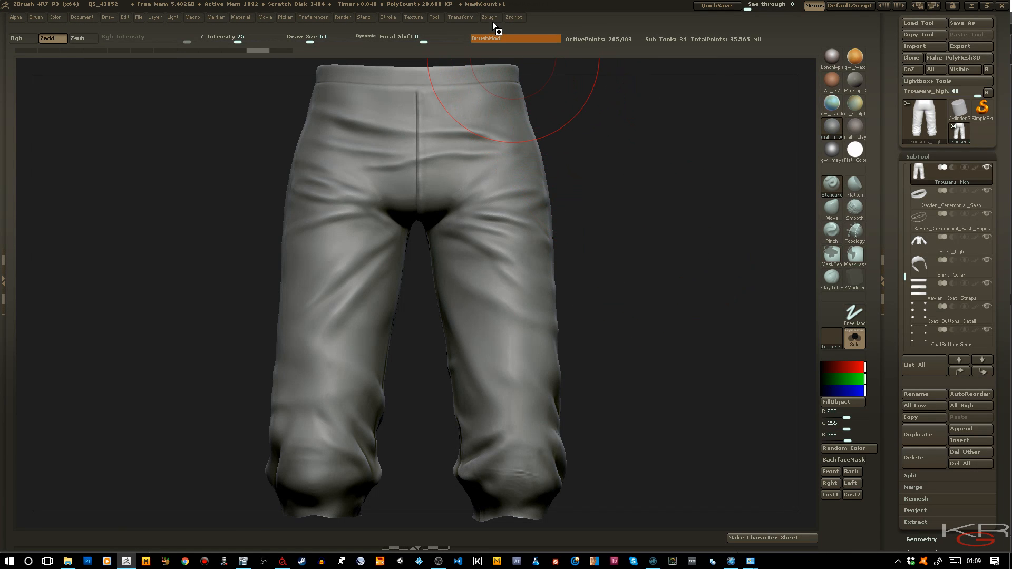
Set the decimation to 8 % and decimate the current trousers subtool.
click(490, 17)
click(551, 273)
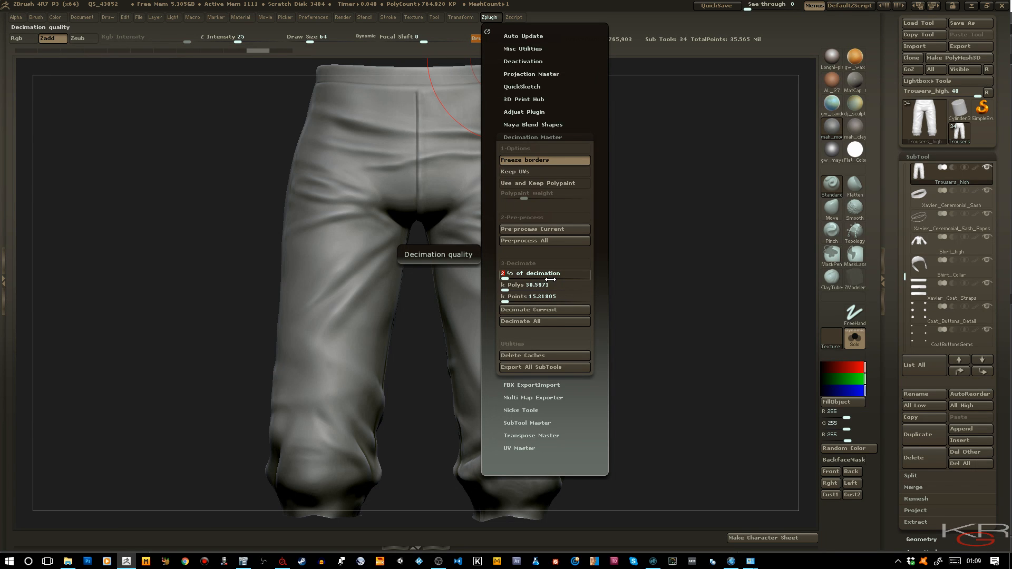
text(8)
key(Return)
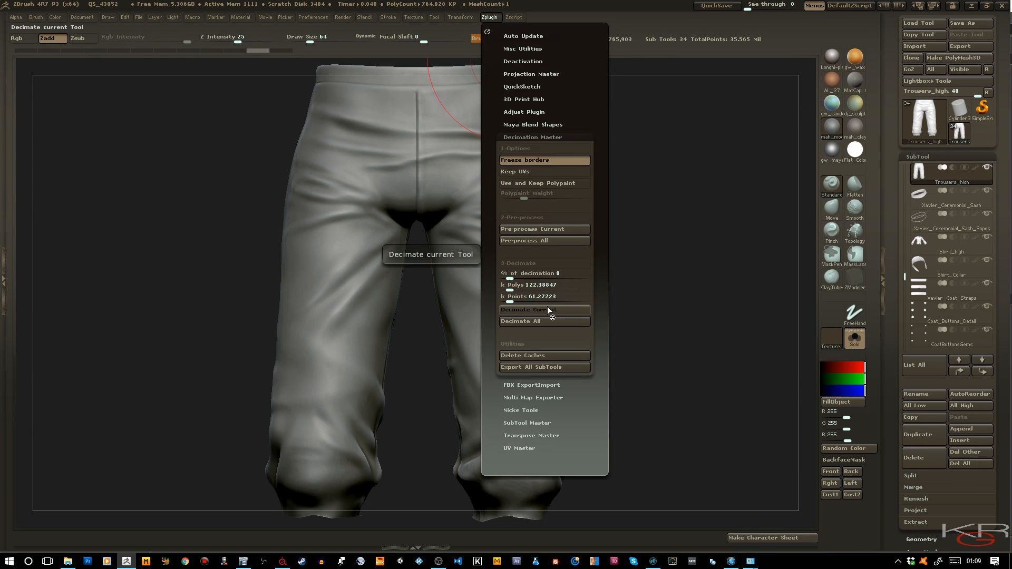
Examine the decimated trousers' wireframe with PolyFrame on, and undo the decimation to restore the original polygroups.
drag(675, 232, 668, 289)
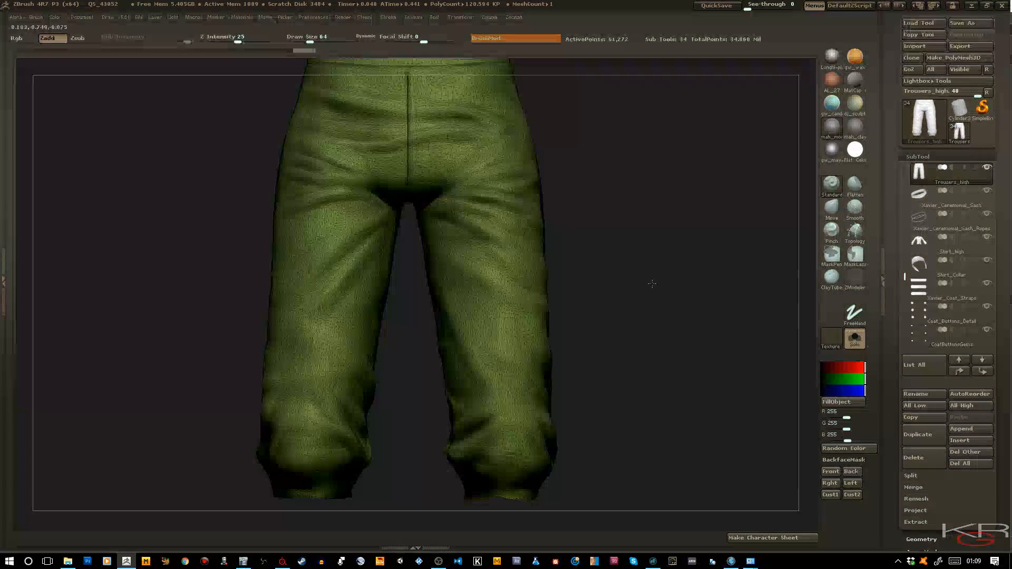
drag(650, 287, 633, 298)
key(f)
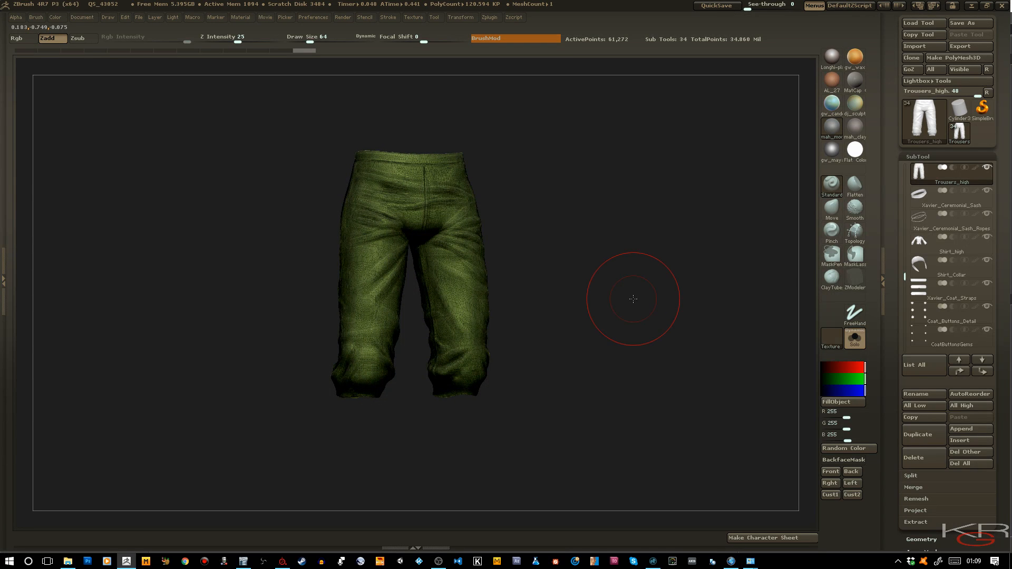
key(ctrl+d)
drag(624, 294, 622, 284)
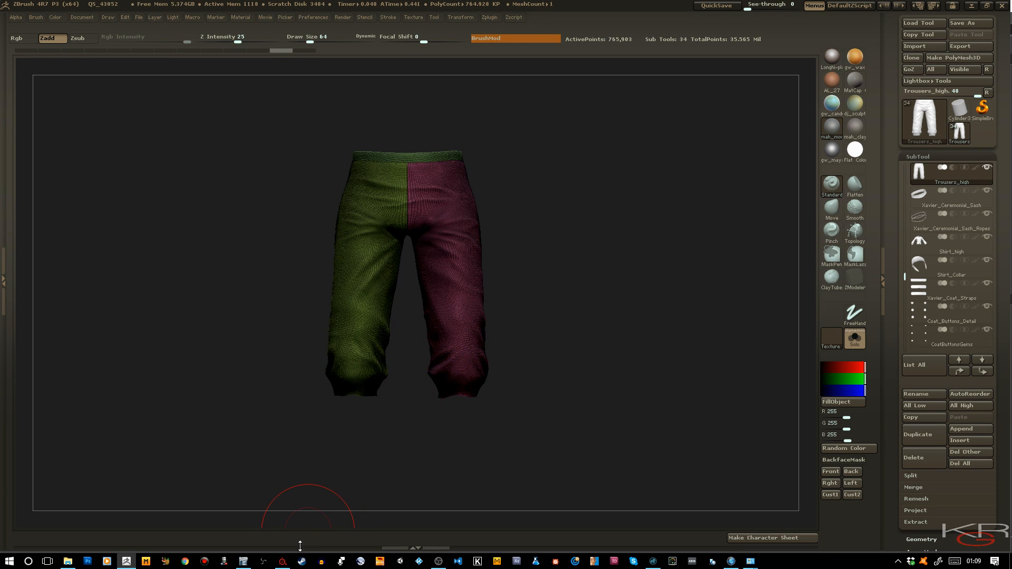
Switch to Substance Painter and check the viewport layout options for the textured character.
click(282, 561)
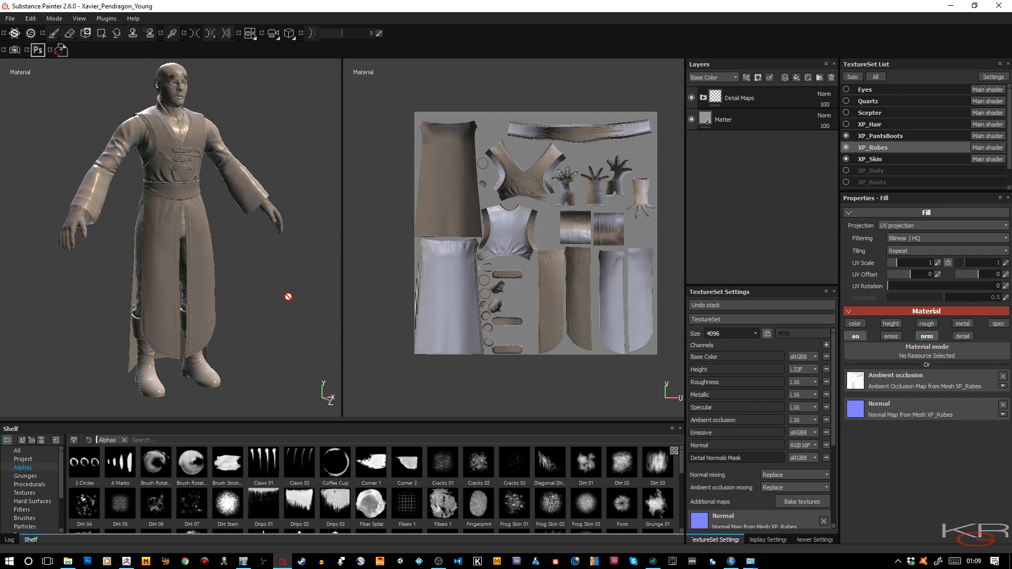
click(249, 33)
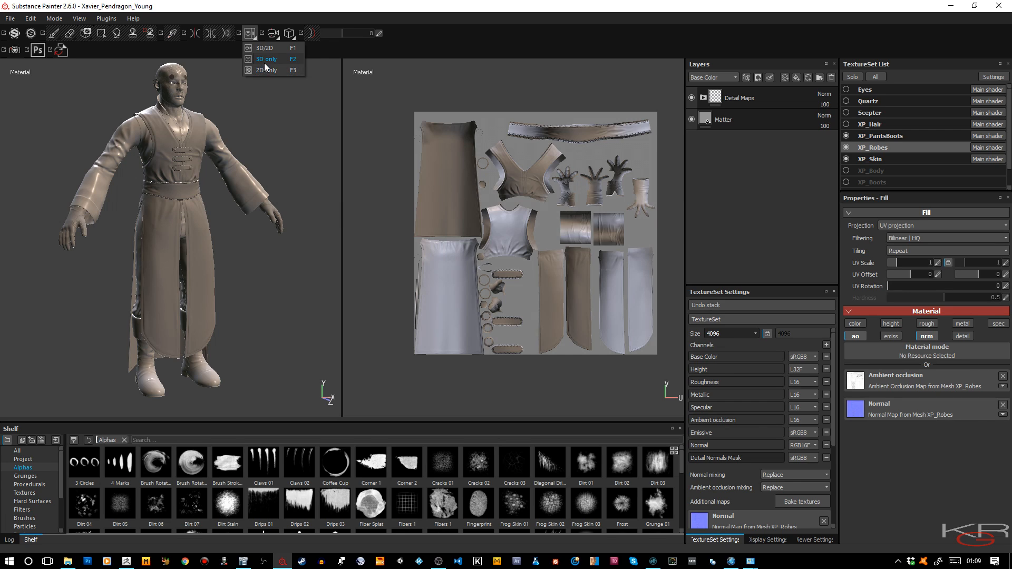
click(278, 120)
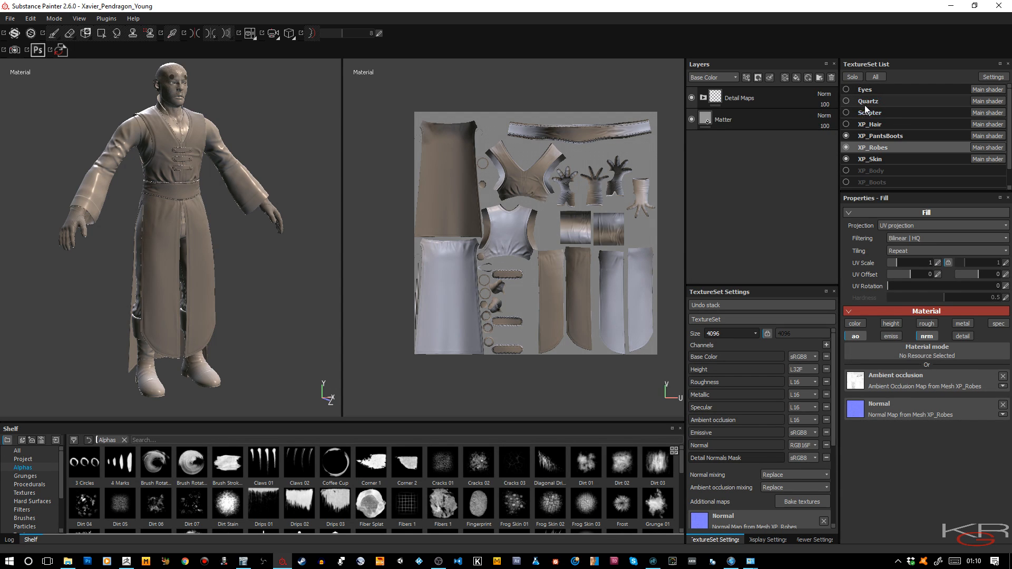
Show texture sets in isolation with Solo, viewing XP_Robes, XP_Skin and XP_PantsBoots before returning to XP_Robes.
click(847, 89)
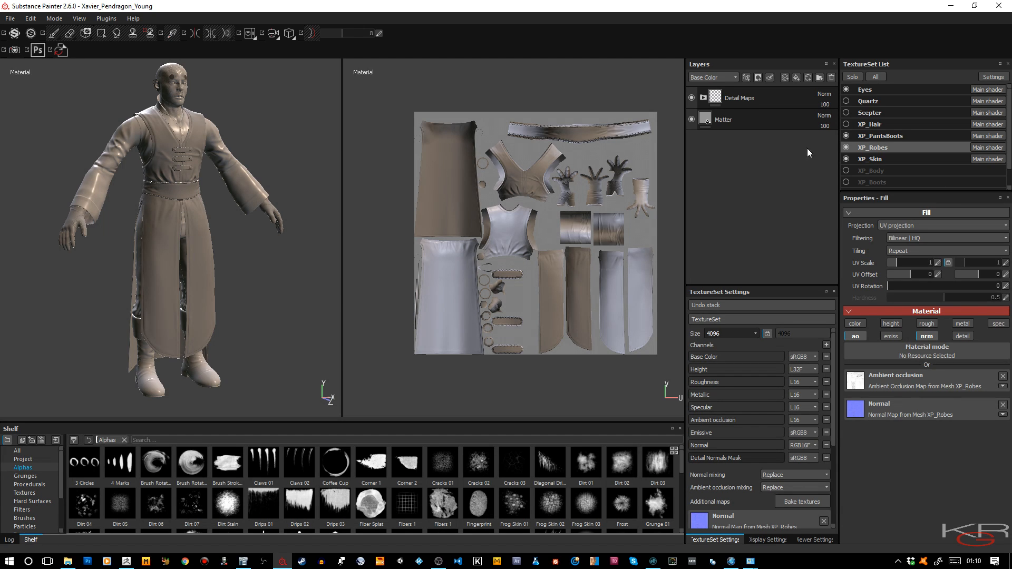
click(855, 77)
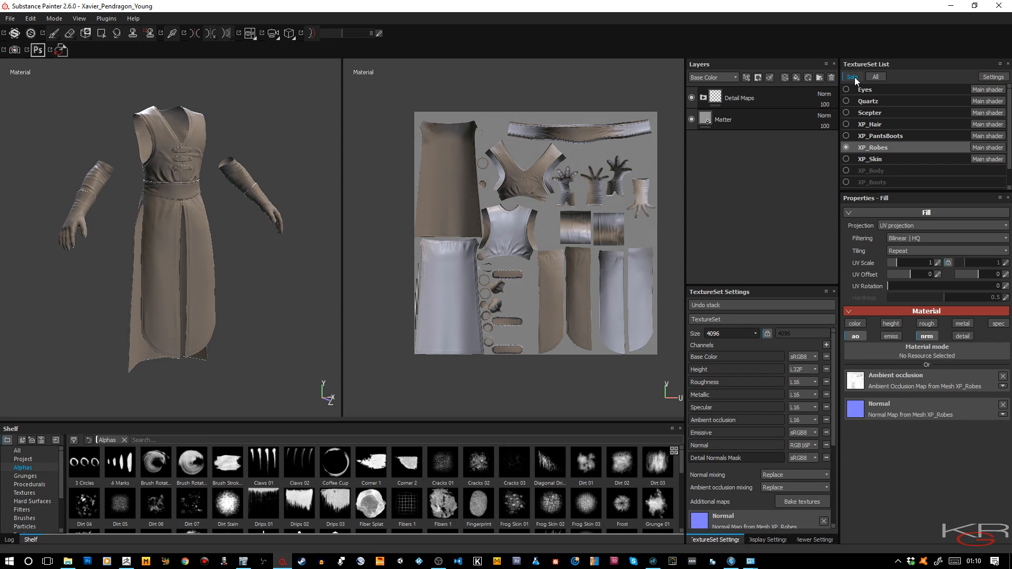
click(868, 160)
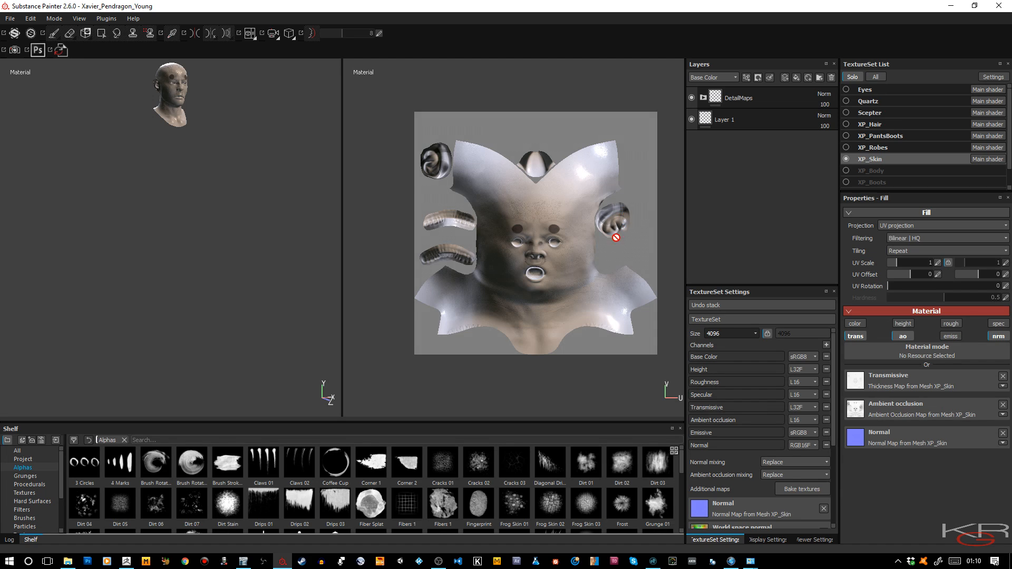
click(875, 139)
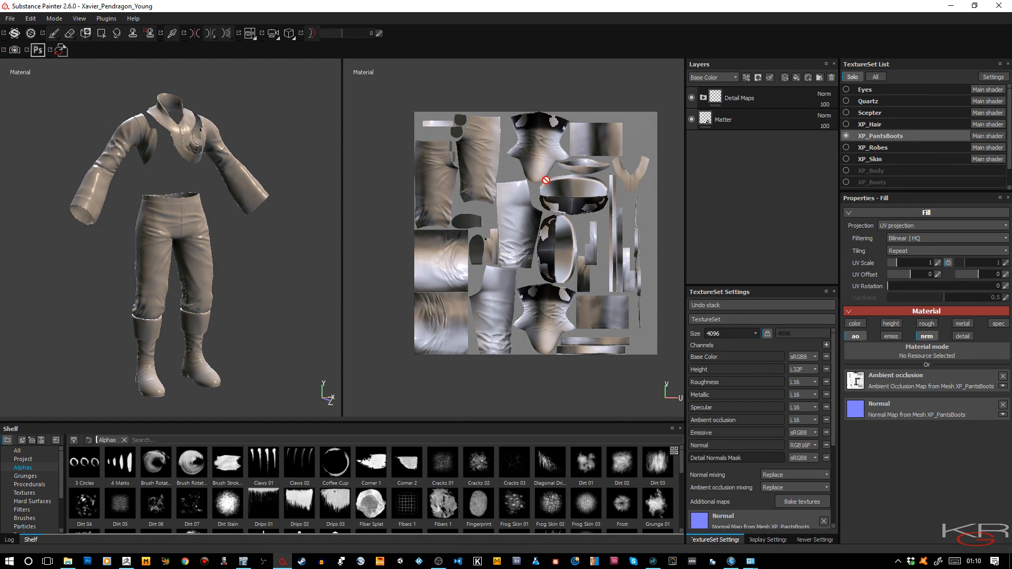
click(873, 147)
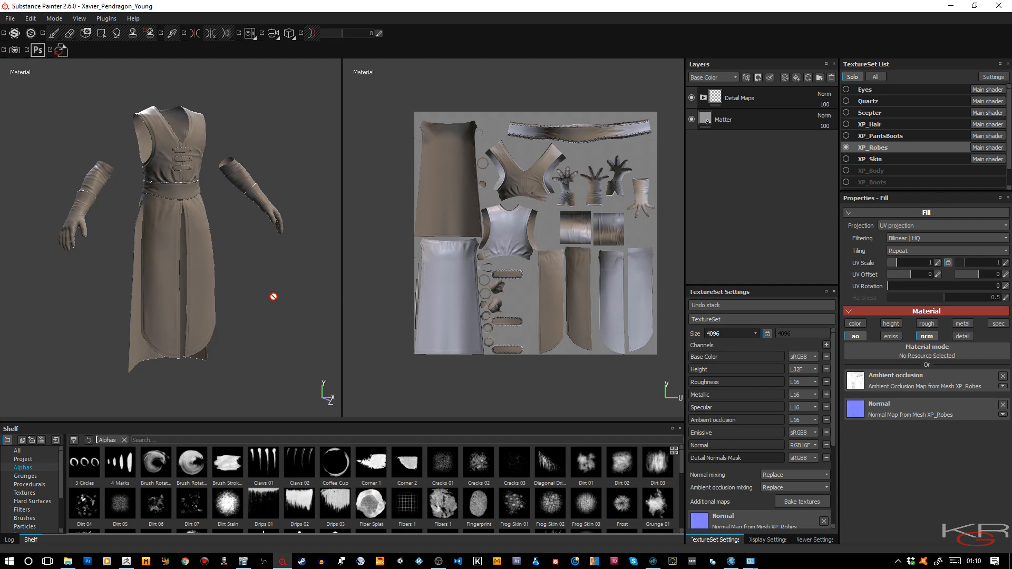
Open the mesh map baking settings for XP_Robes, and switch to MODO to check the Shirt_low mesh item.
click(797, 503)
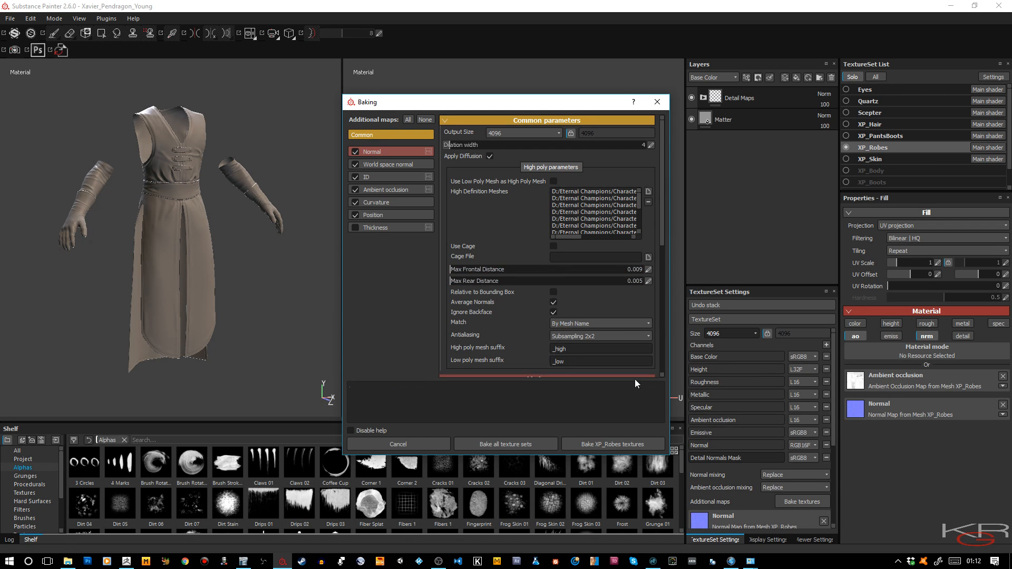
click(655, 562)
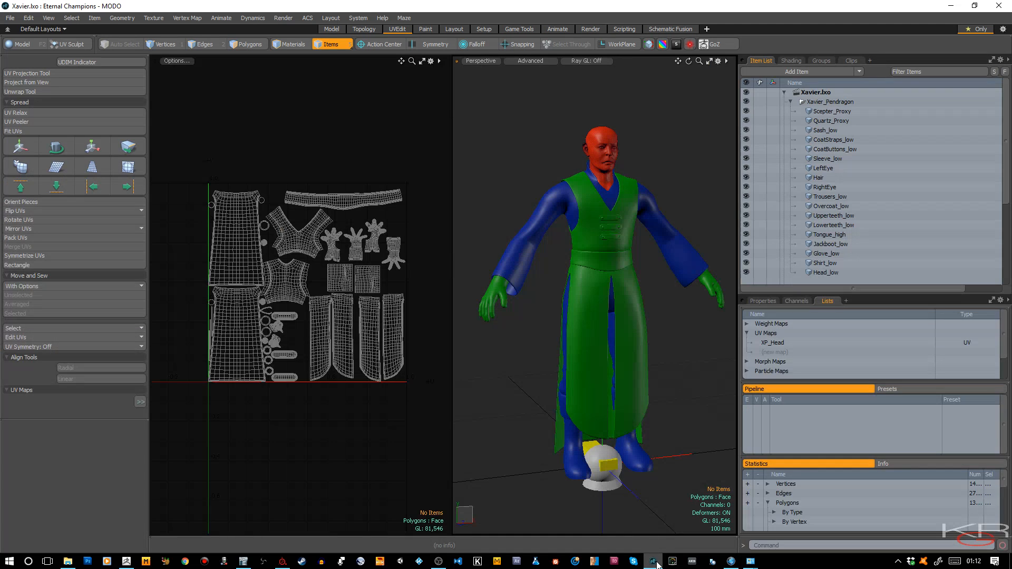
click(686, 253)
click(769, 301)
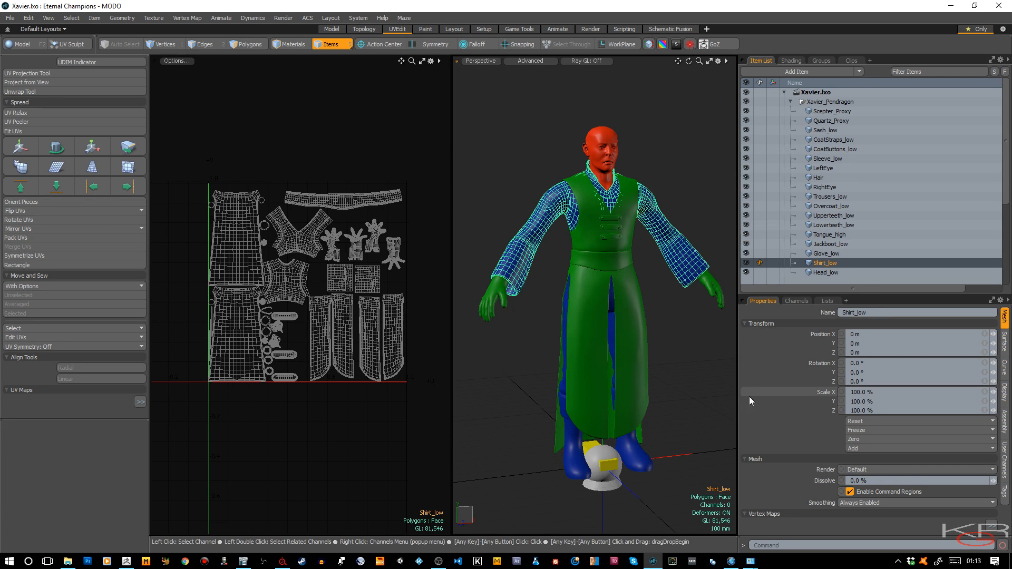
click(700, 381)
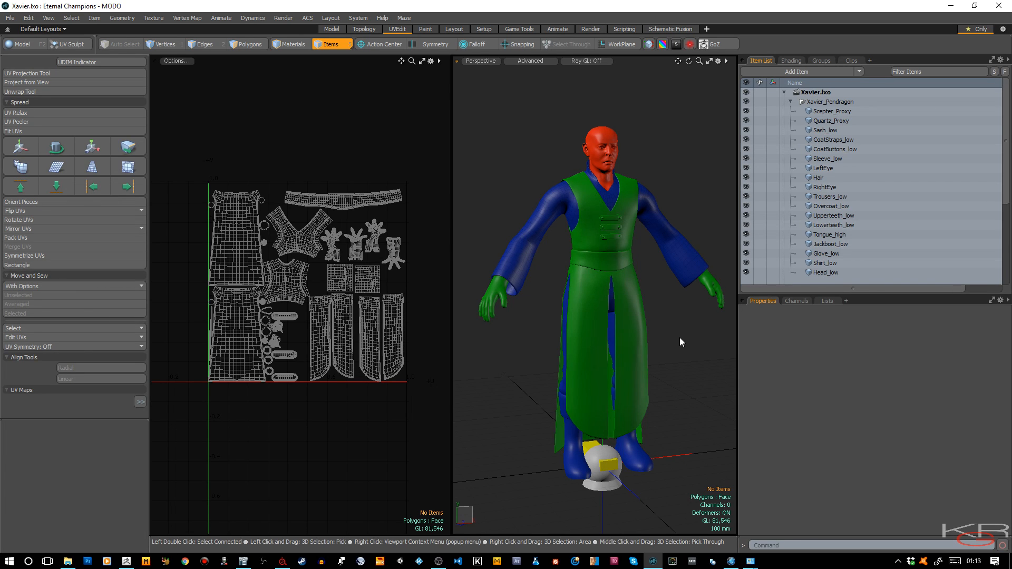
Switch back to Substance Painter and open the ID baker parameters for XP_Robes.
click(284, 562)
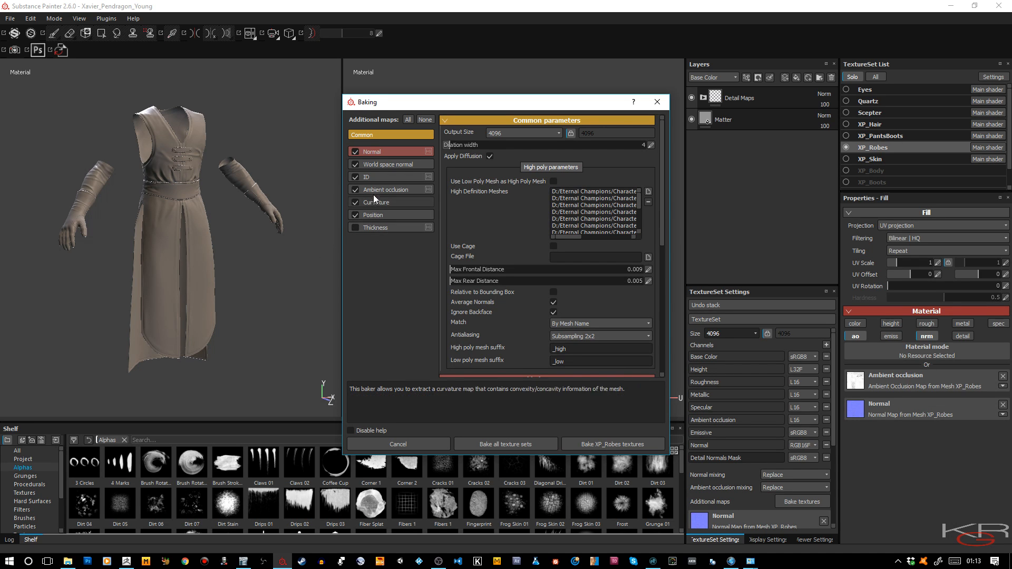
click(378, 177)
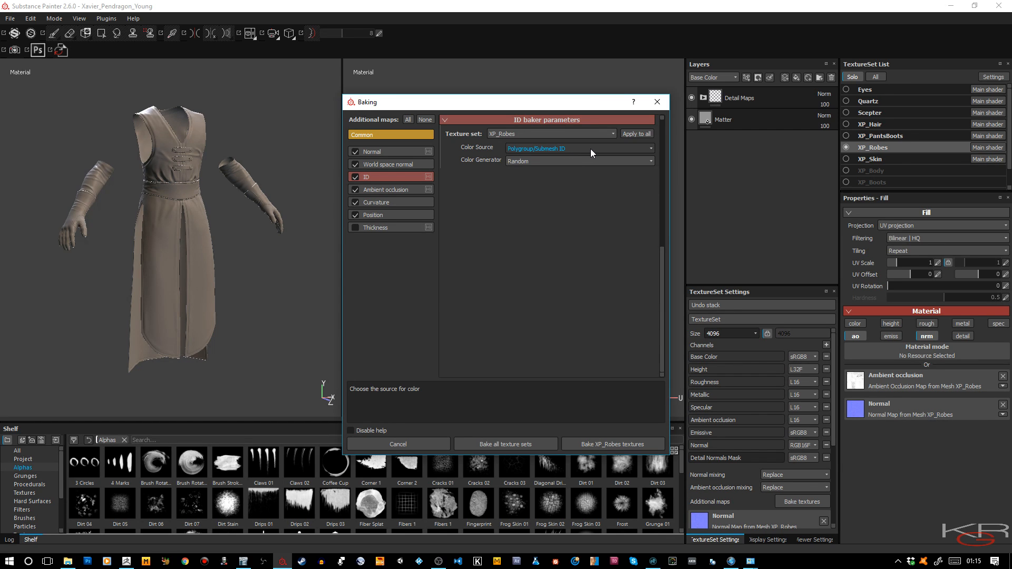
Switch to ZBrush, select the Overcoat_high subtool and examine its polygroups from the front and at an angle.
click(126, 561)
drag(906, 254, 905, 313)
click(943, 245)
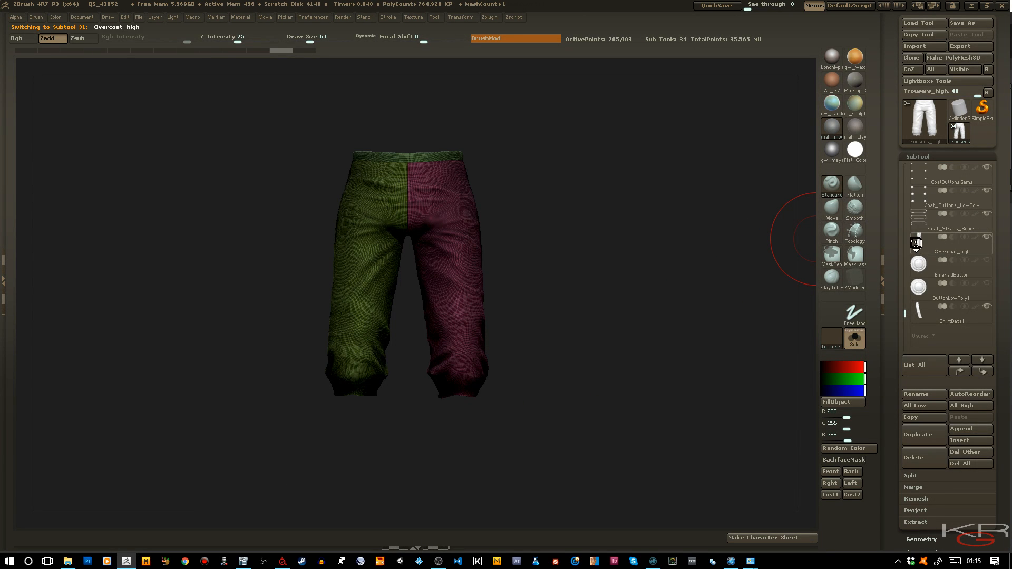
drag(645, 305, 503, 249)
key(f)
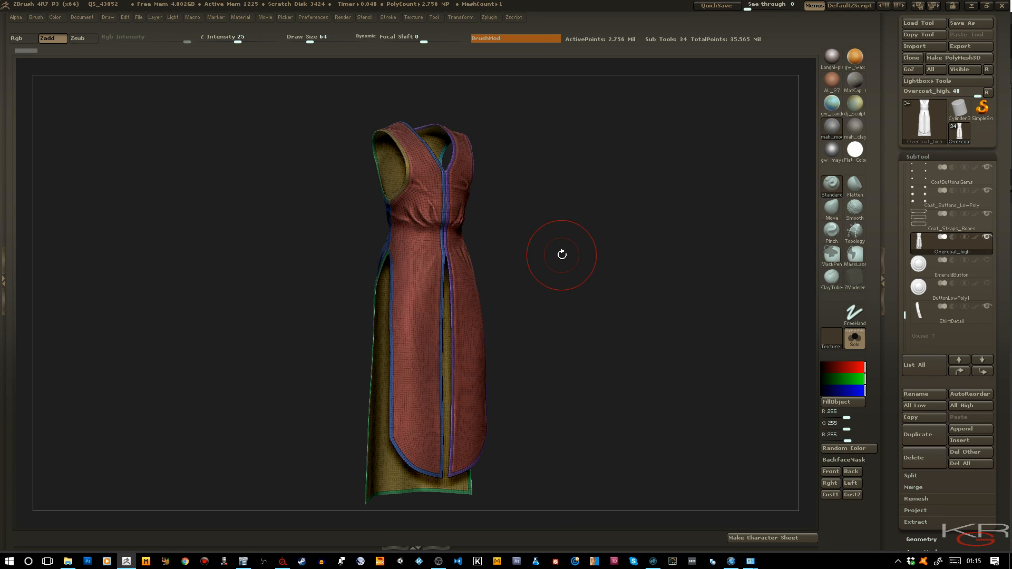
mouse_move(560, 254)
mouse_down()
mouse_move(475, 273)
mouse_move(562, 261)
mouse_move(565, 271)
mouse_up()
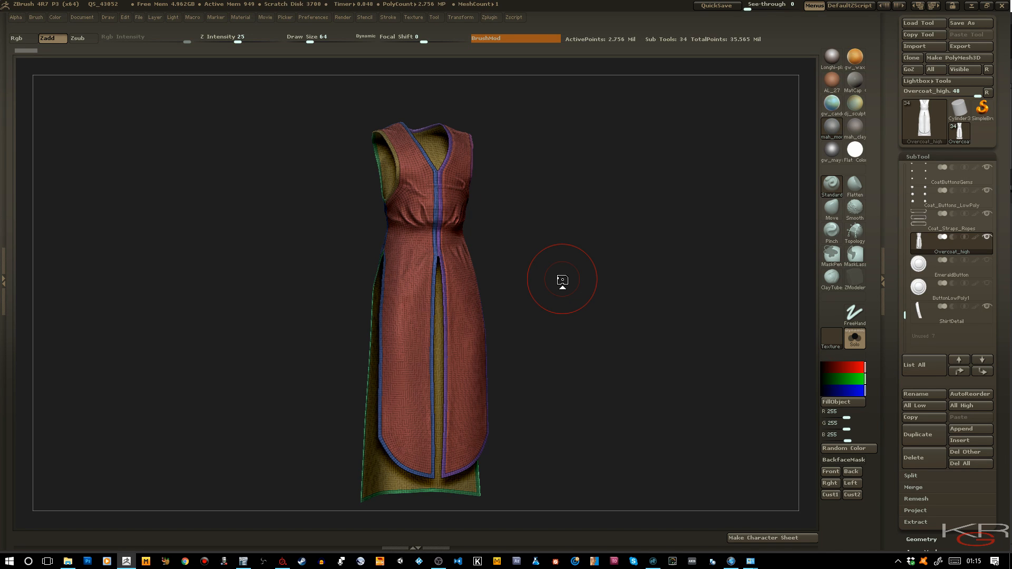
Return to Substance Painter, check the ID baker's Color Generator options and close the Baking window without baking.
click(282, 561)
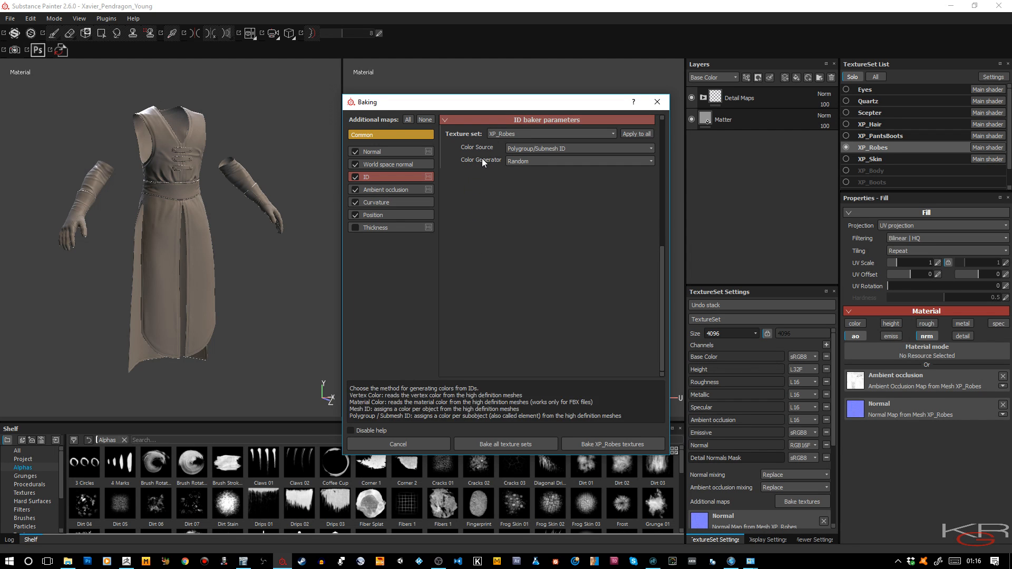
click(524, 161)
click(518, 170)
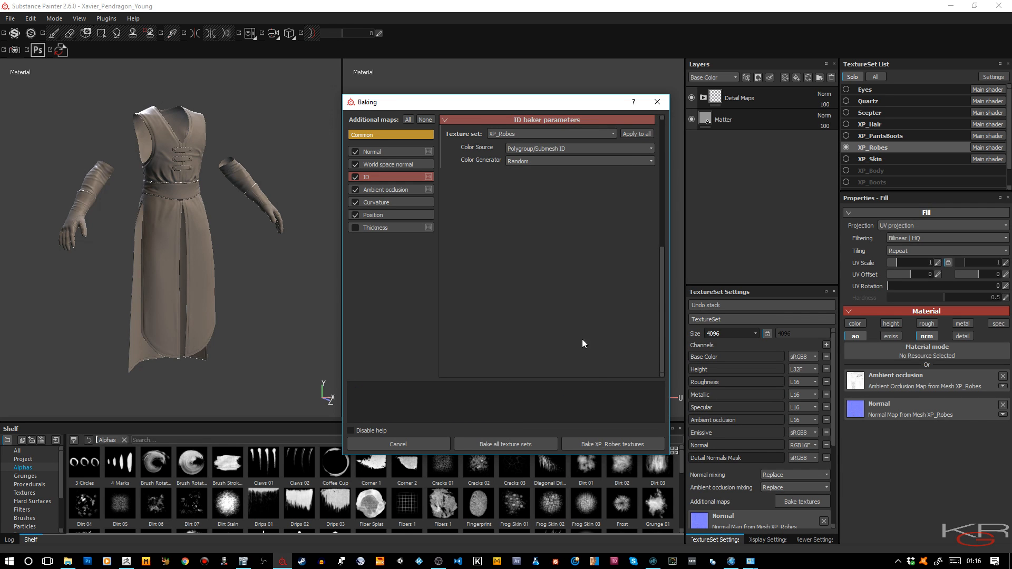
click(657, 102)
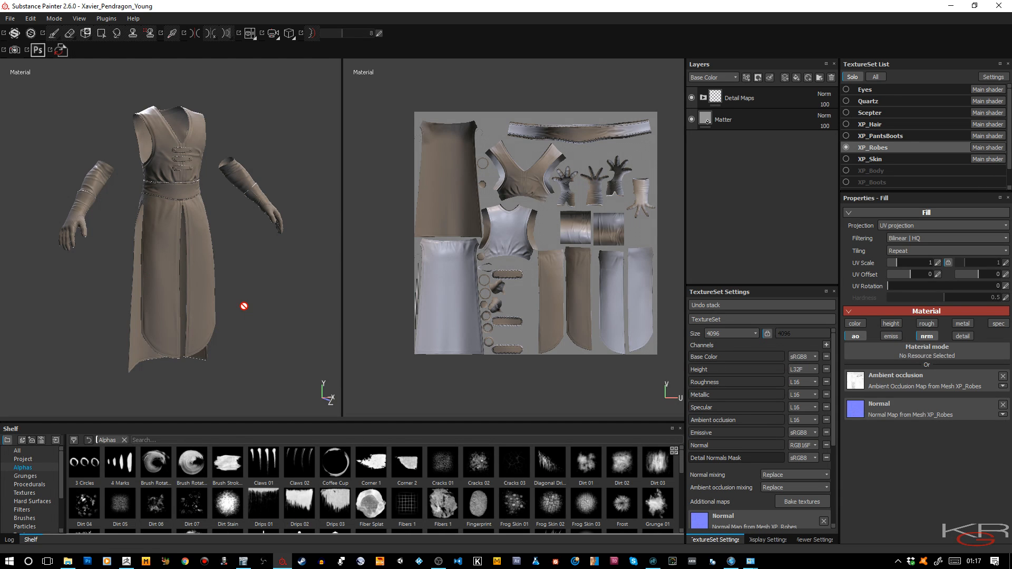
Add a new folder to the XP_Robes layers and move it out of Detail Maps to the top of the stack.
alt+drag(252, 249, 262, 273)
alt+drag(213, 222, 237, 274)
alt+middle_drag(237, 274, 254, 261)
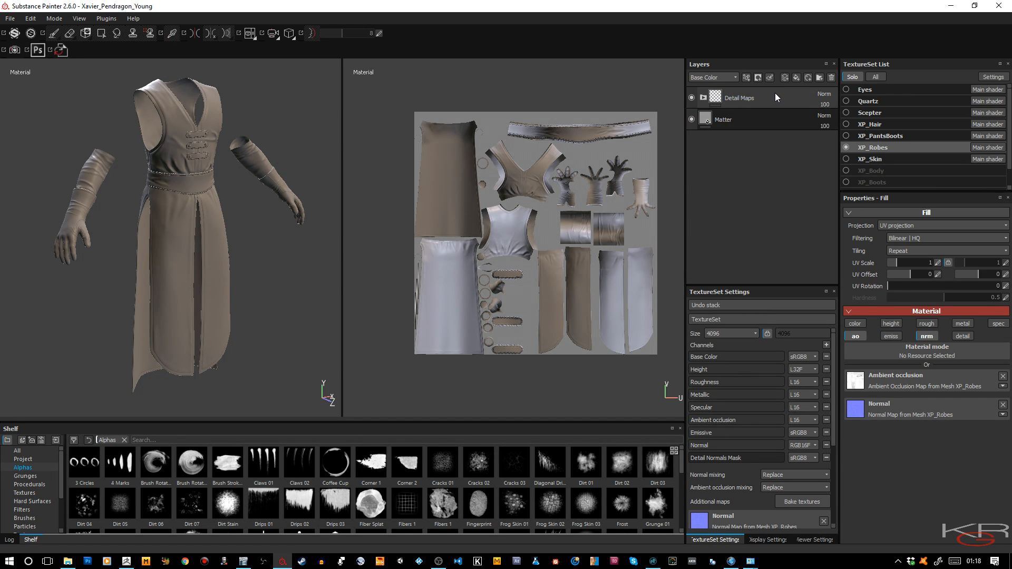
click(819, 78)
drag(764, 122, 745, 204)
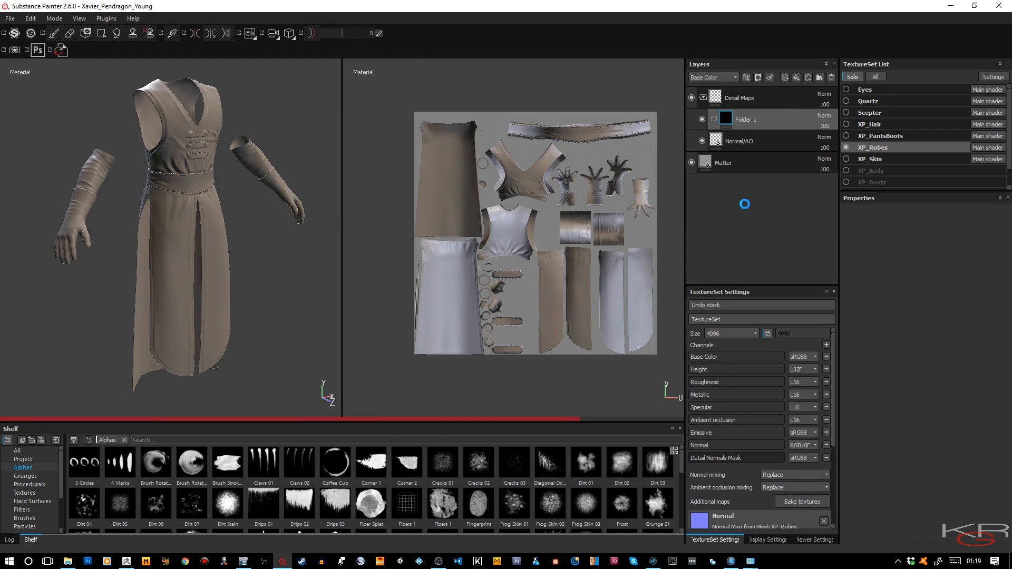
drag(755, 162, 763, 87)
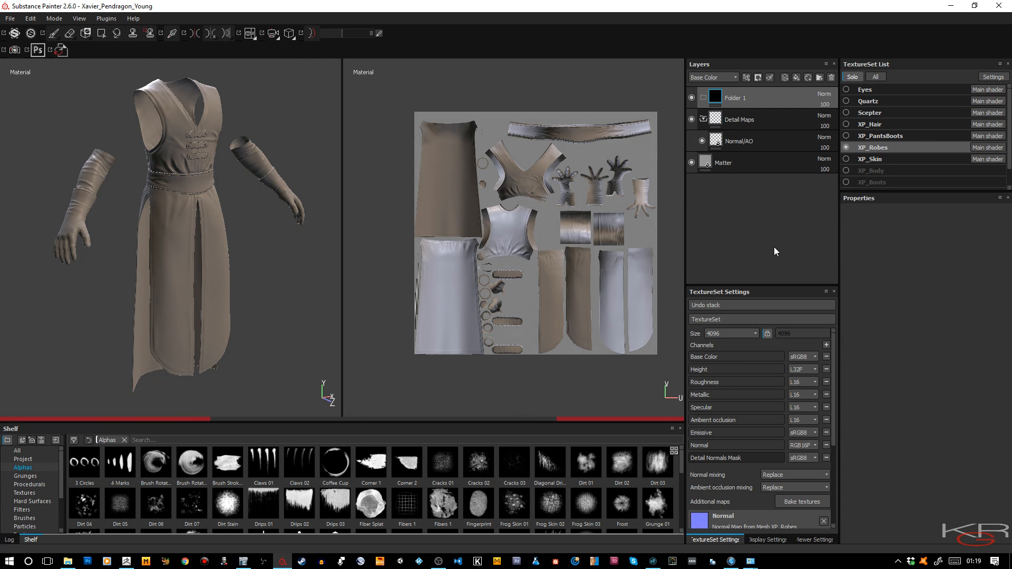
Rename the bottom fill layer as Matte.
click(731, 163)
double_click(730, 164)
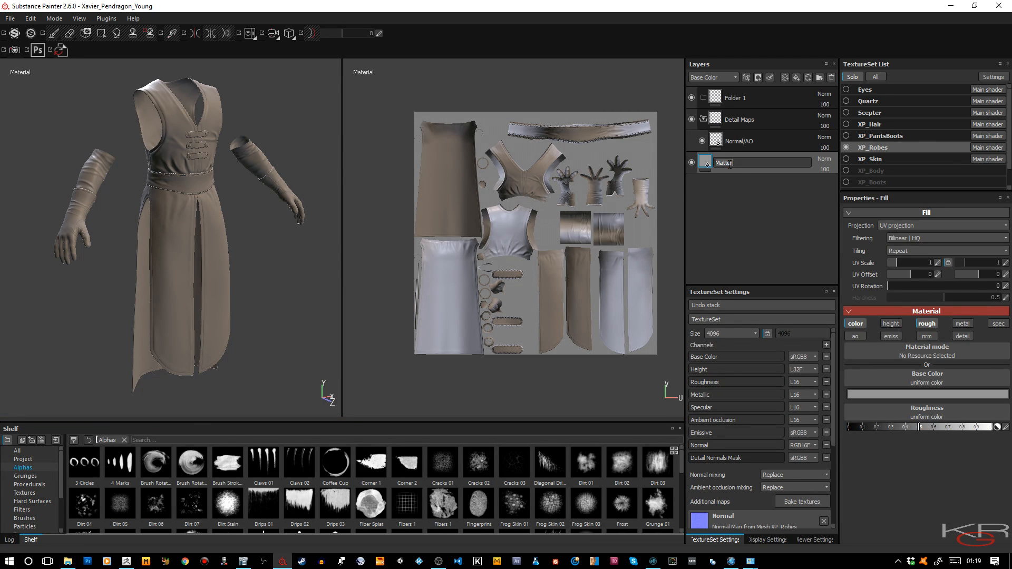
key(BackSpace)
key(BackSpace)
key(BackSpace)
key(BackSpace)
key(BackSpace)
text(Matte)
key(Return)
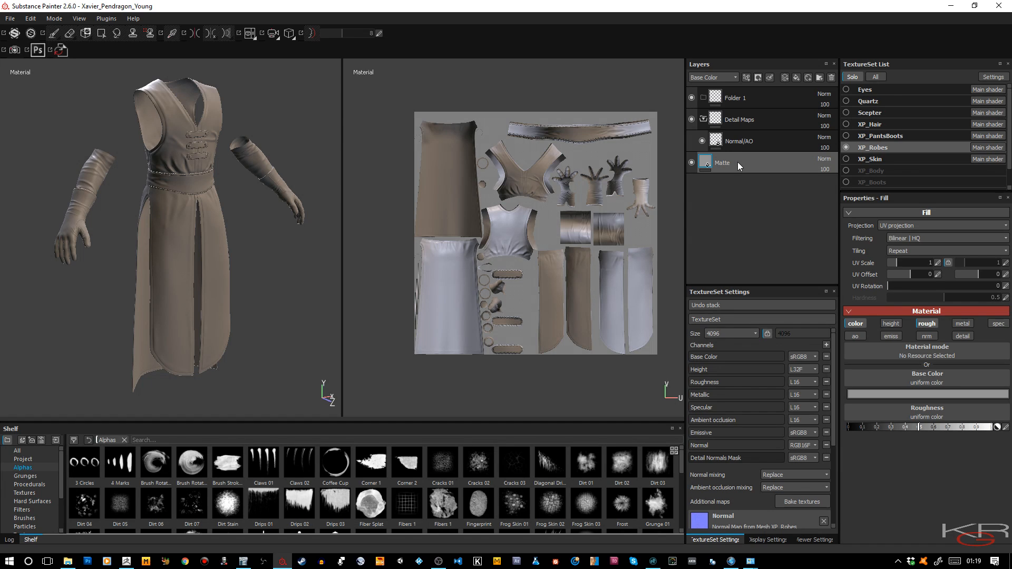
Restrict the Matte fill layer to the specular channel, set its specular value to 0.5, and inspect the robes up close.
click(927, 324)
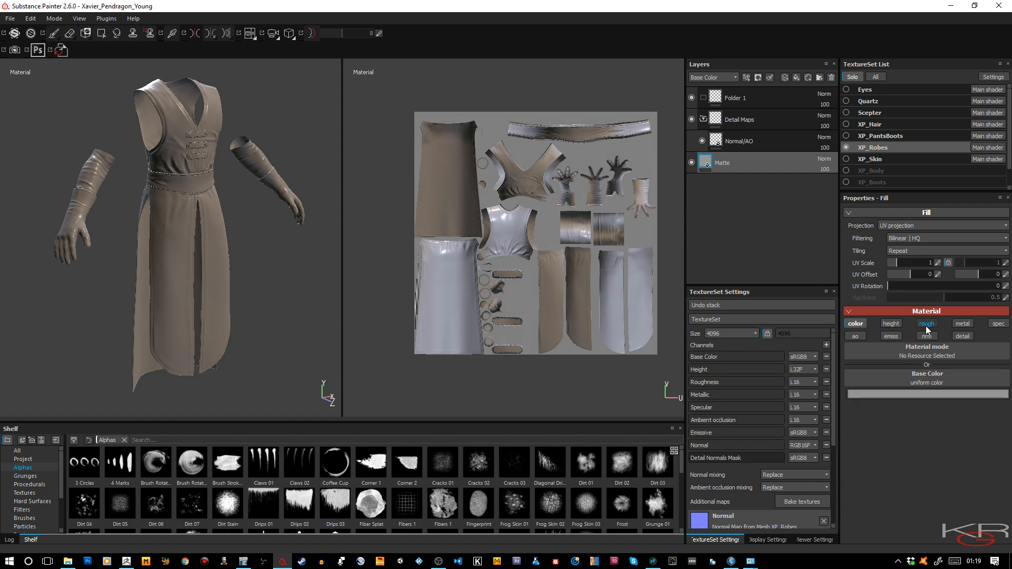
click(998, 324)
click(860, 326)
click(1006, 393)
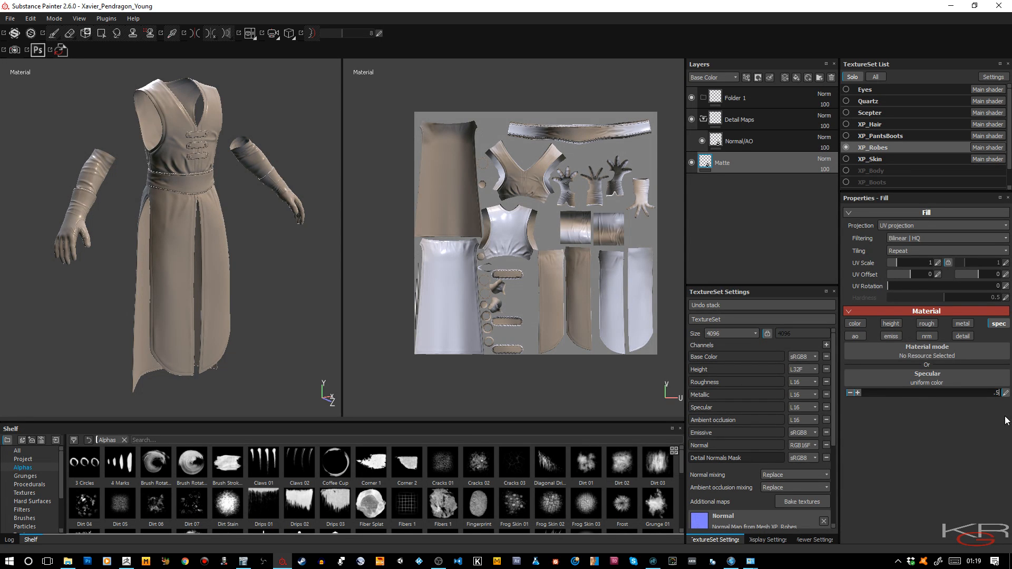
key(Return)
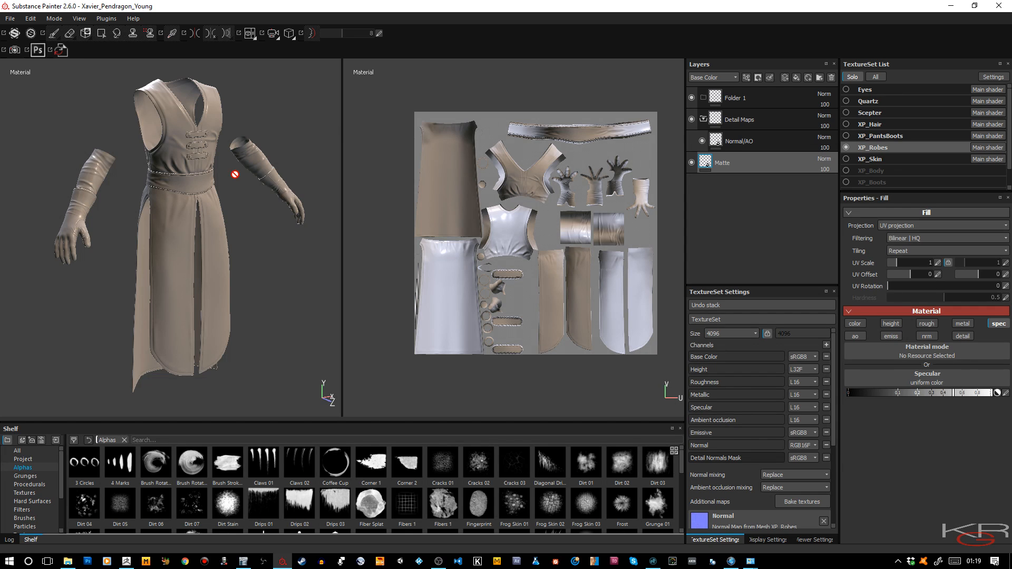
alt+right_drag(235, 176, 267, 282)
alt+middle_drag(267, 283, 275, 333)
alt+drag(275, 333, 276, 305)
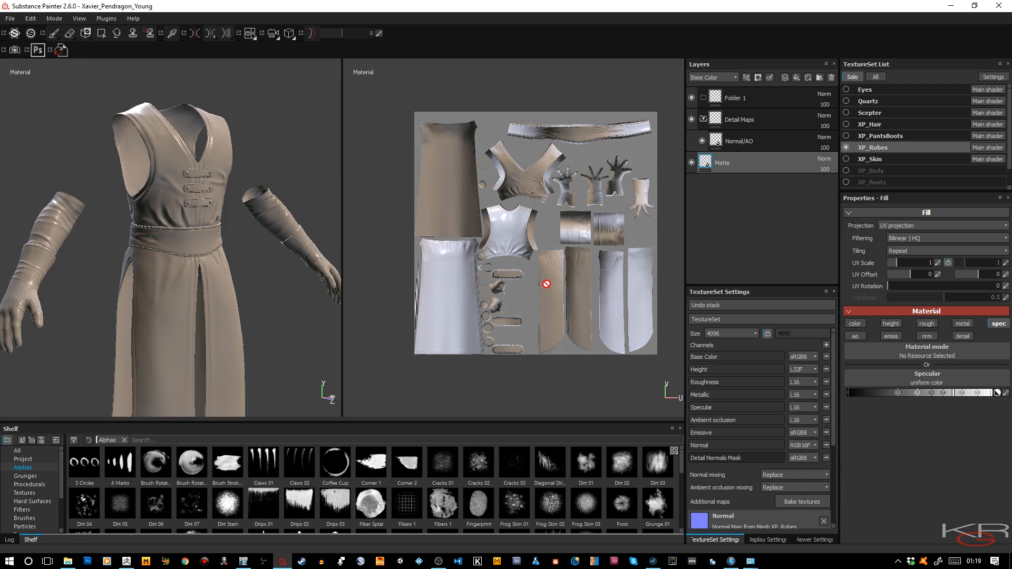
Rename the new top folder as Robes and add a black mask to it.
double_click(744, 97)
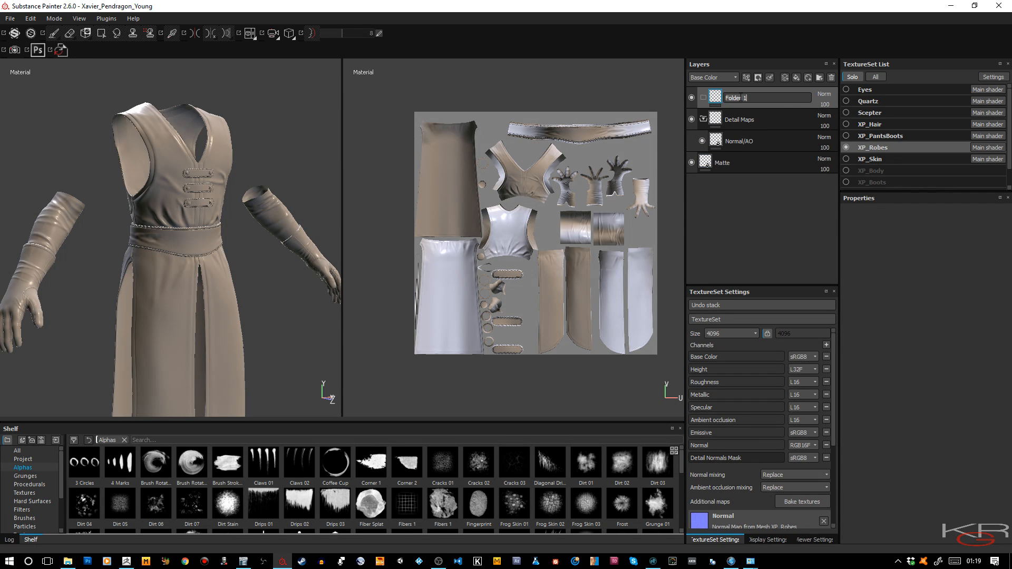
text(Robes)
key(Return)
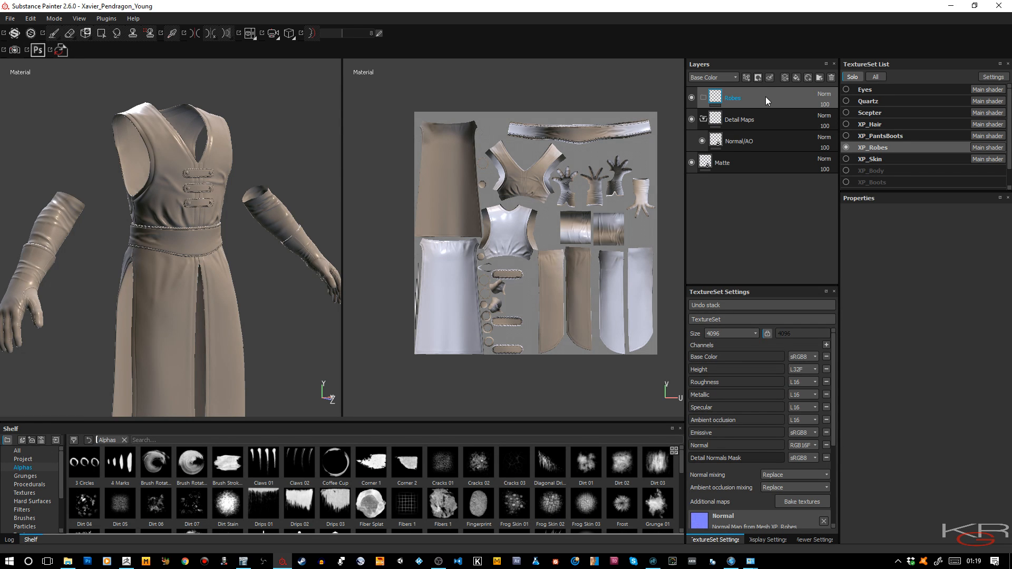
right_click(766, 97)
click(783, 113)
Reveal the overcoat in the Robes folder's mask using Polygon Fill in mesh fill mode.
key(1)
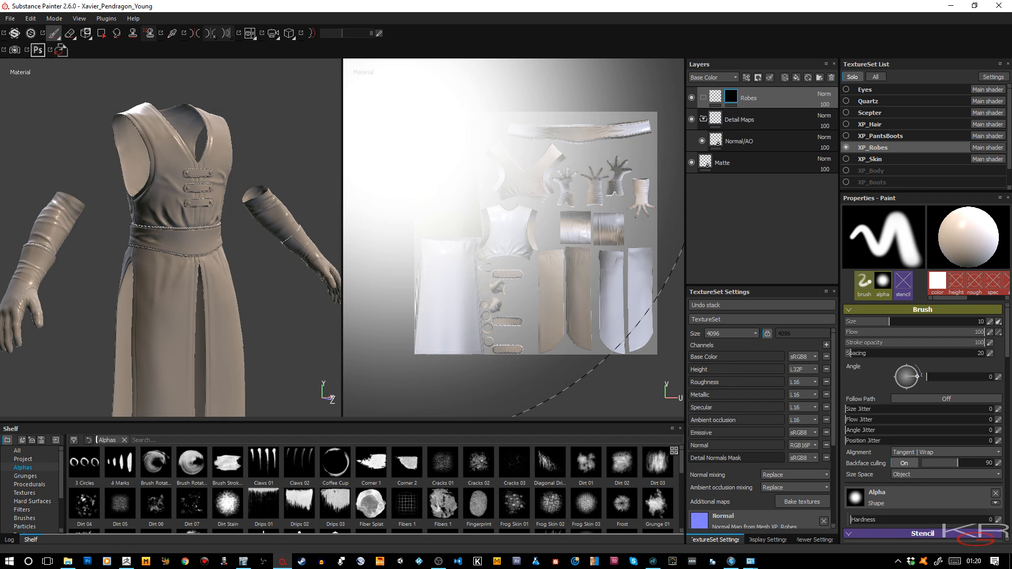
click(101, 33)
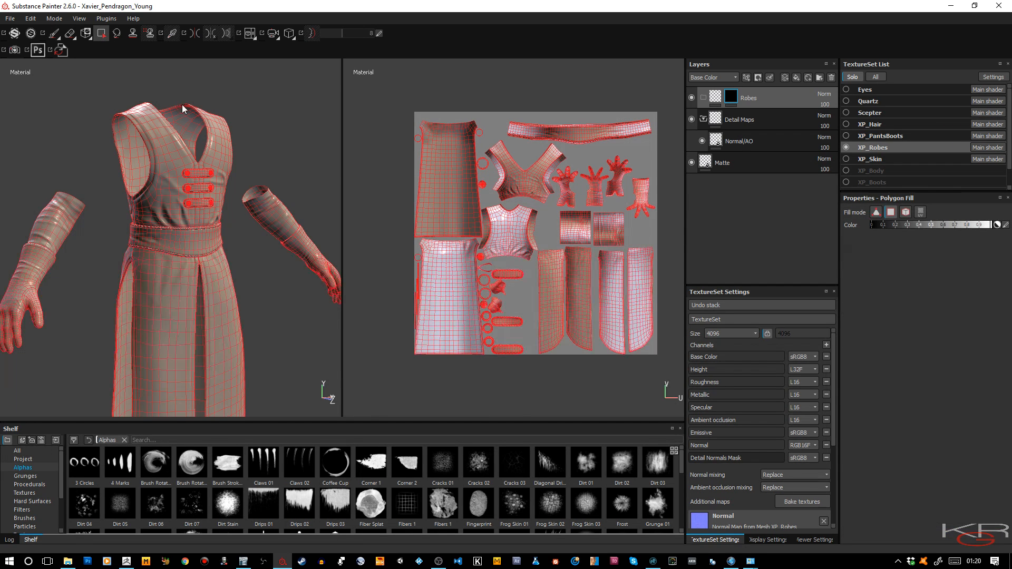
click(906, 214)
click(169, 205)
Set the viewer to show only the Mask channel in Solo mode for the Robes folder.
key(c)
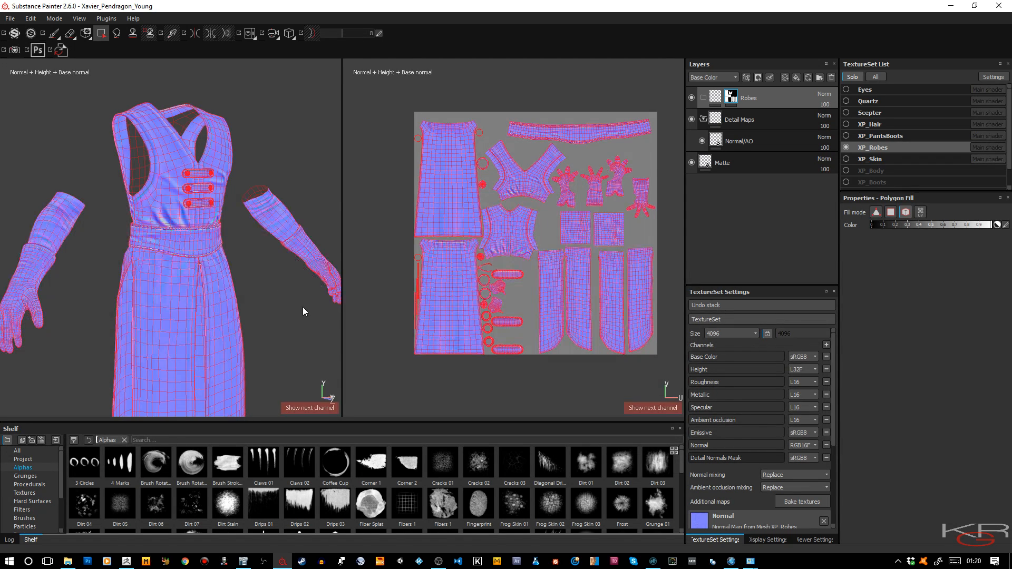
click(769, 540)
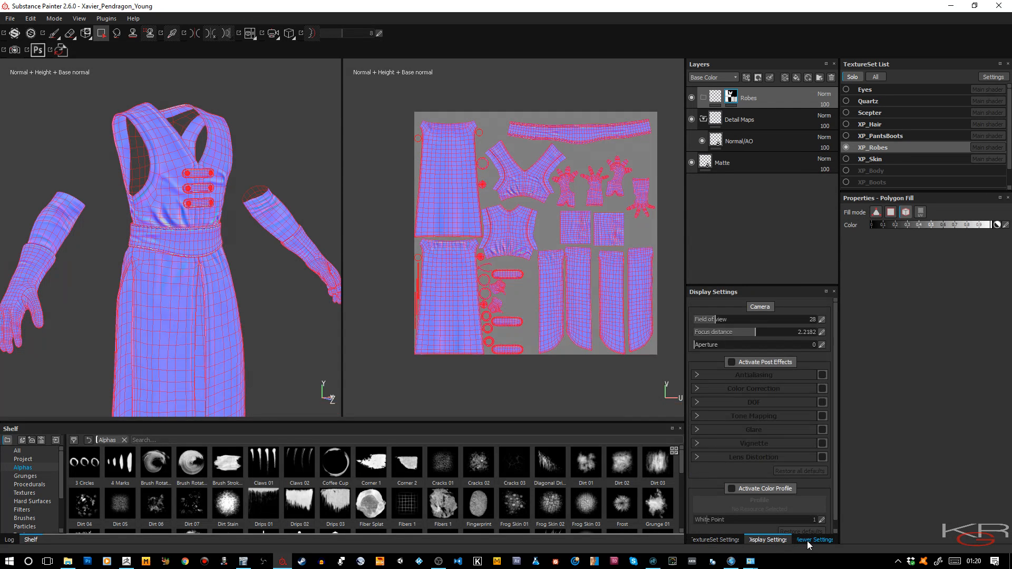
click(806, 540)
click(745, 304)
click(745, 305)
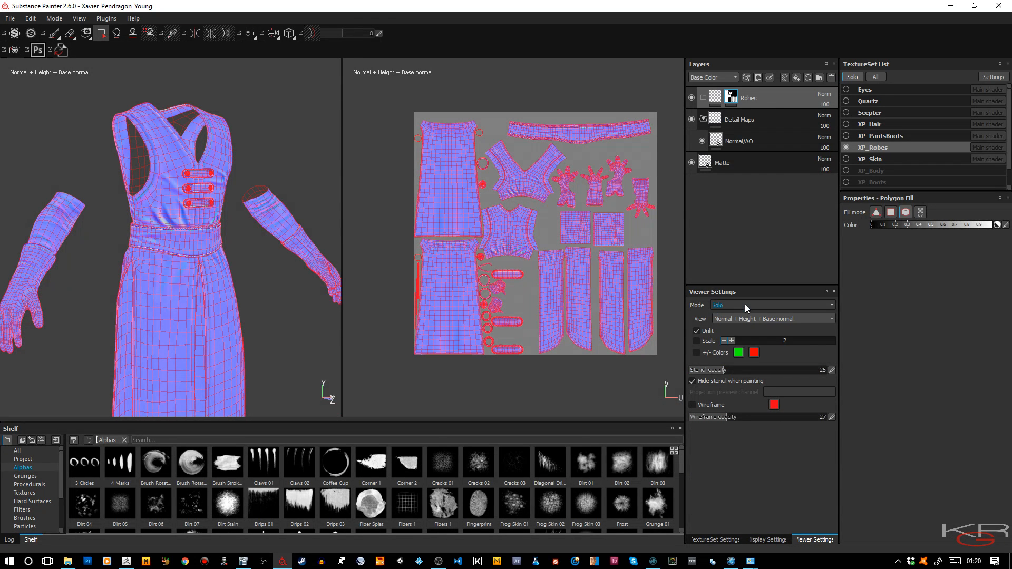
click(741, 317)
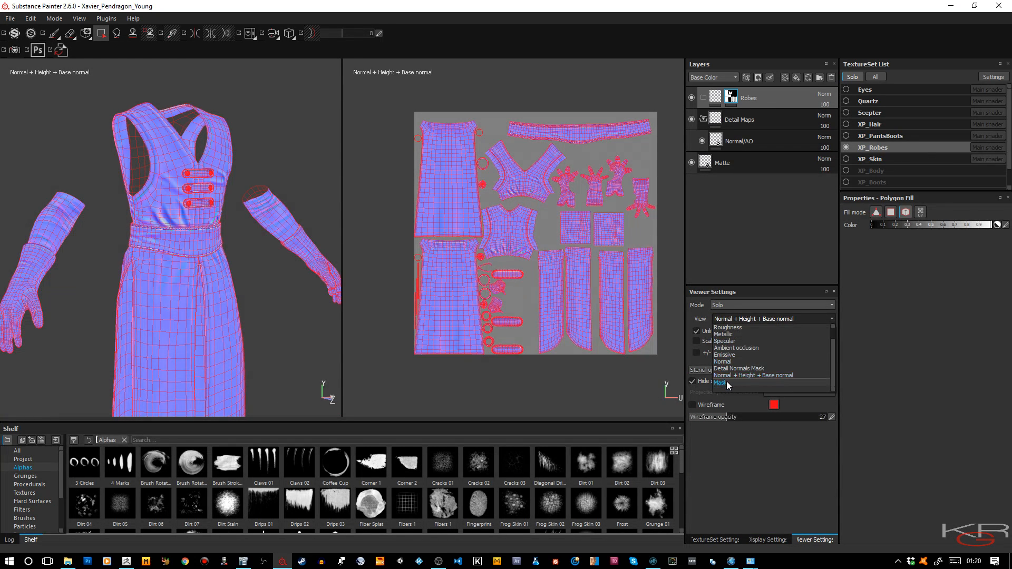
click(726, 383)
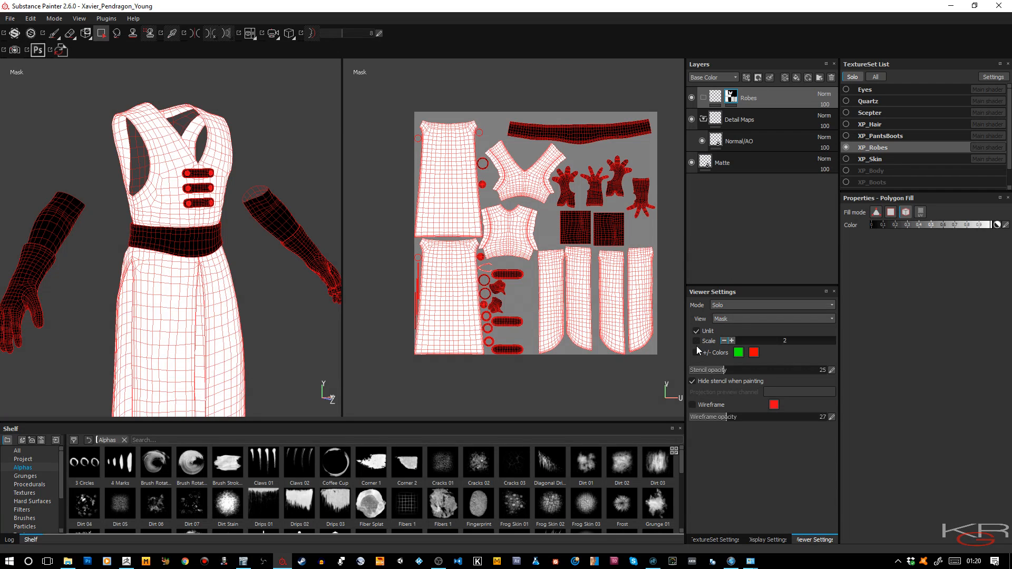
Cycle the viewport through the single channels, including Base Color, and return it to the full Material view.
key(m)
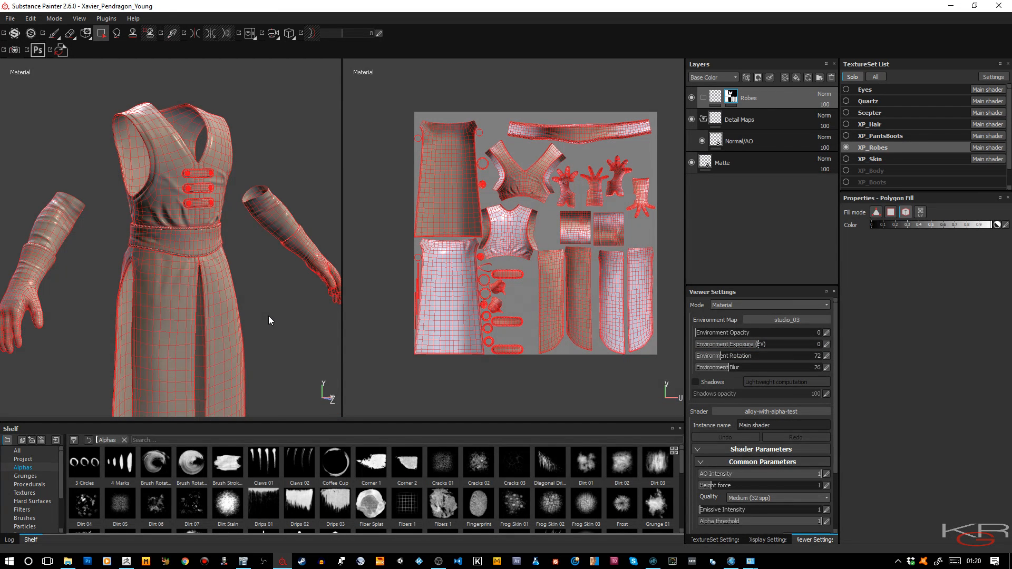
key(c)
key(c)
key(c)
key(c)
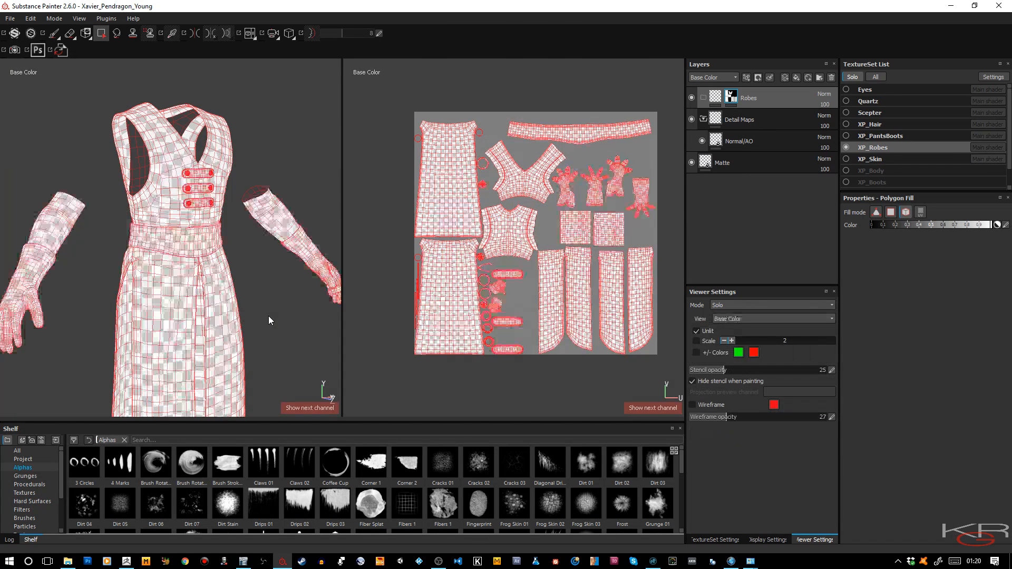
key(m)
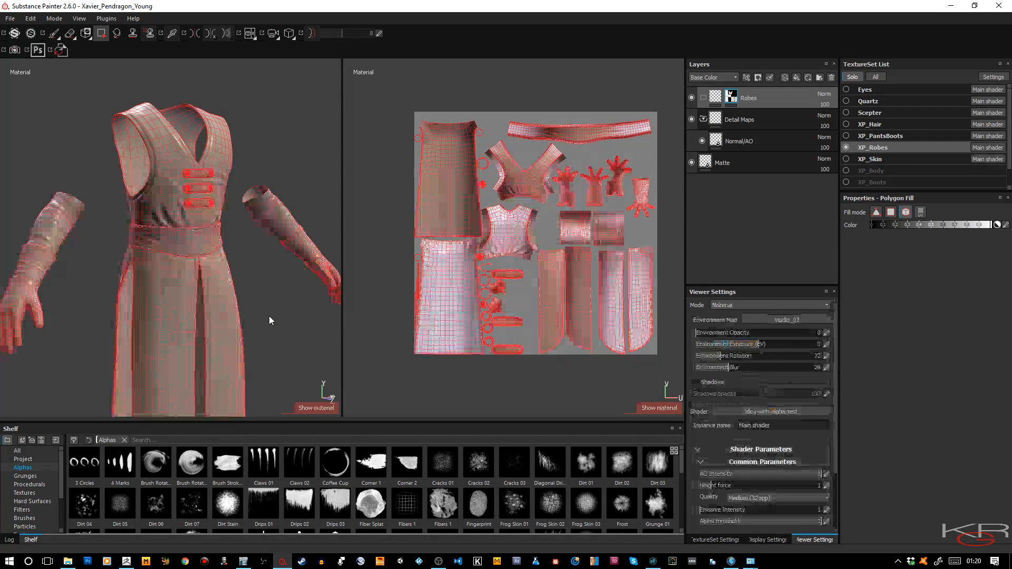
mouse_move(271, 305)
alt+mouse_down()
mouse_move(271, 293)
mouse_move(287, 295)
alt+mouse_up()
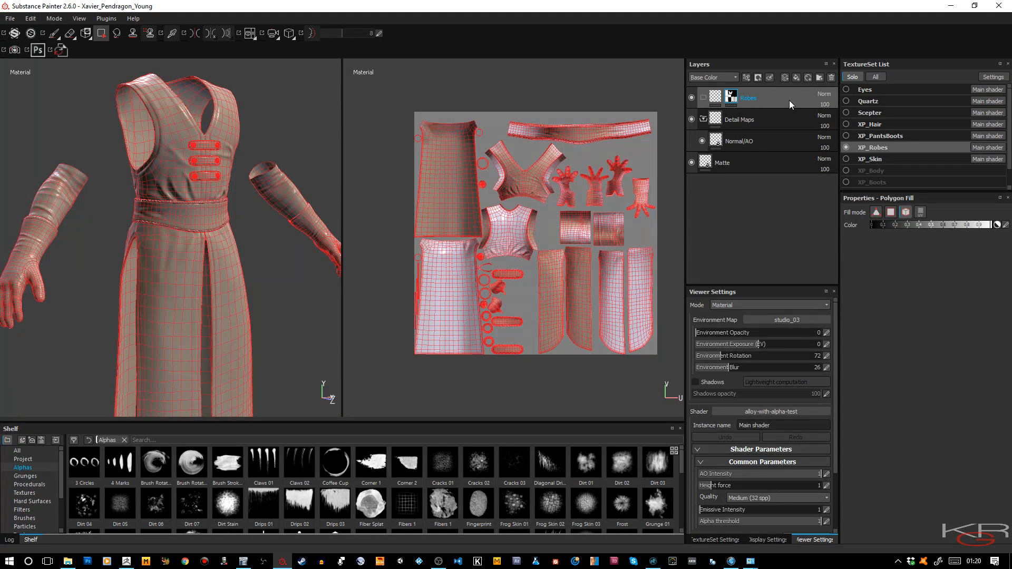
Add a new folder inside the Robes folder and name it Colour Washes.
click(818, 78)
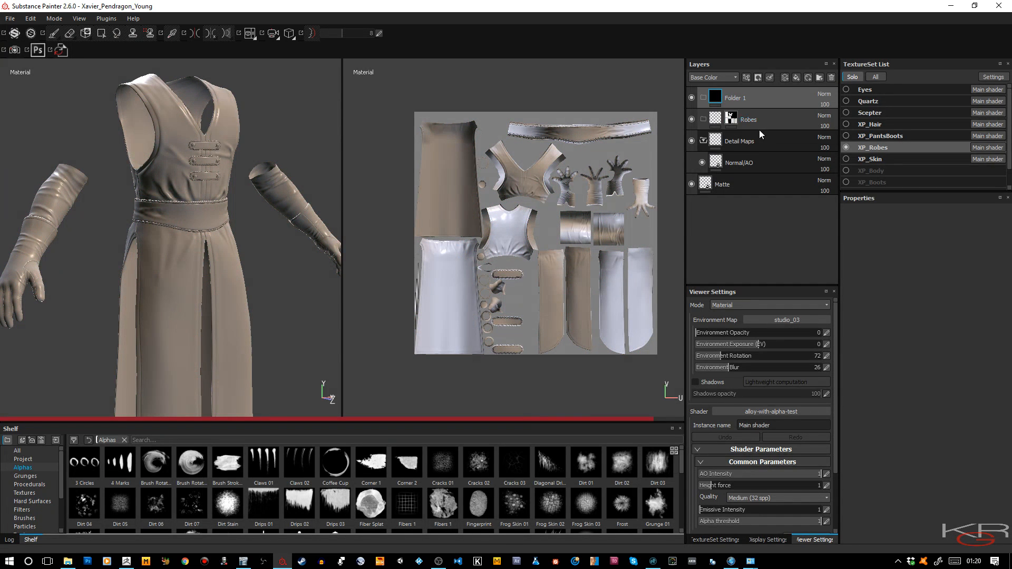
drag(758, 103, 765, 114)
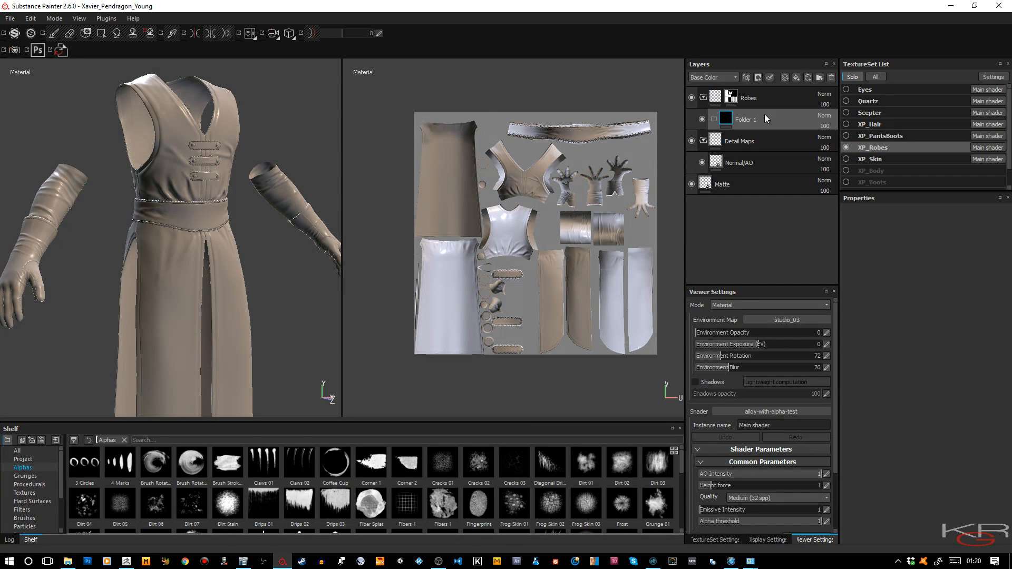
double_click(751, 121)
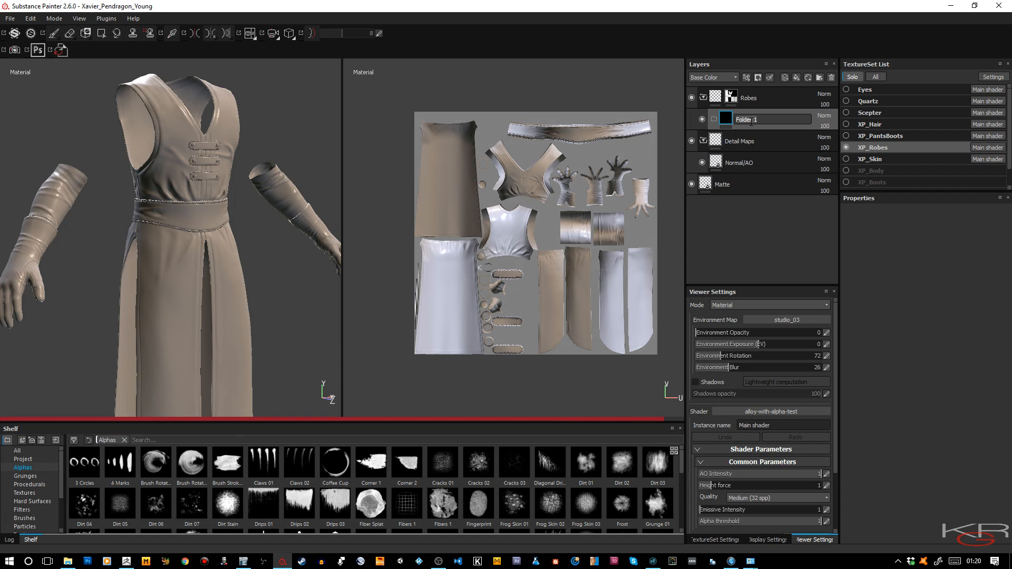
text(Colour)
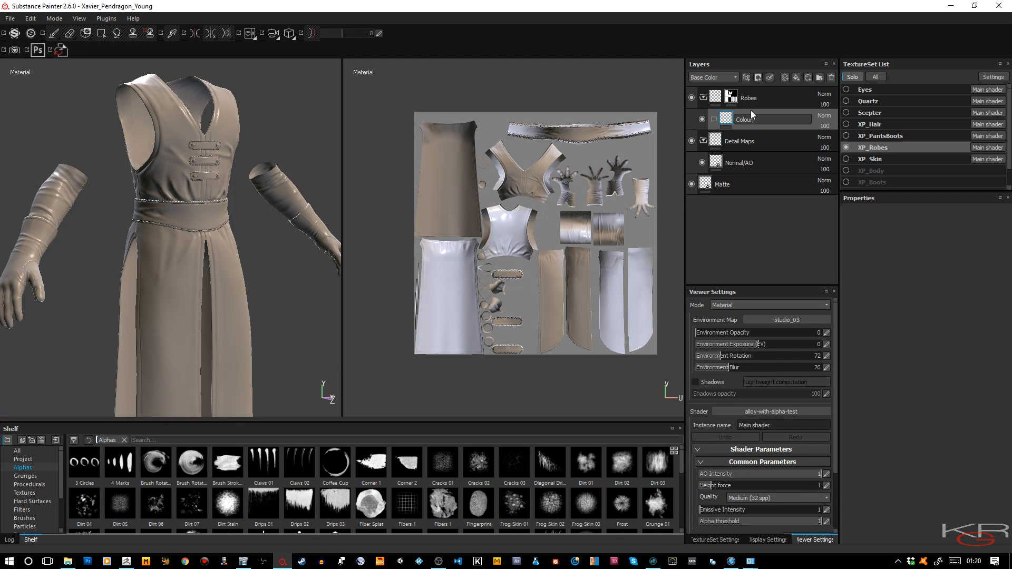
text( Washes)
key(Return)
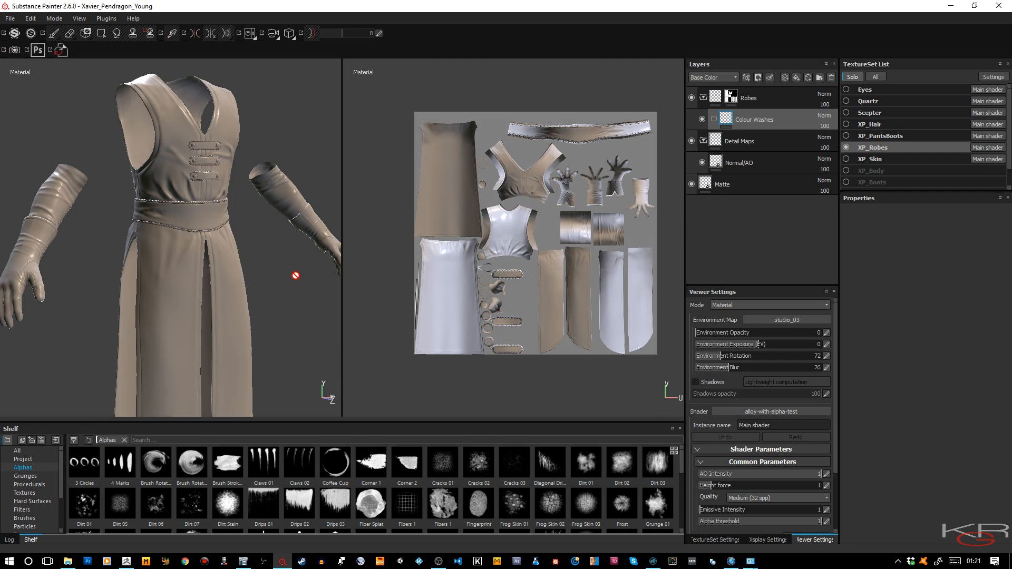
Check the additional maps in the texture set settings, and add a fill layer named RobeOuter inside the Colour Washes folder.
click(717, 540)
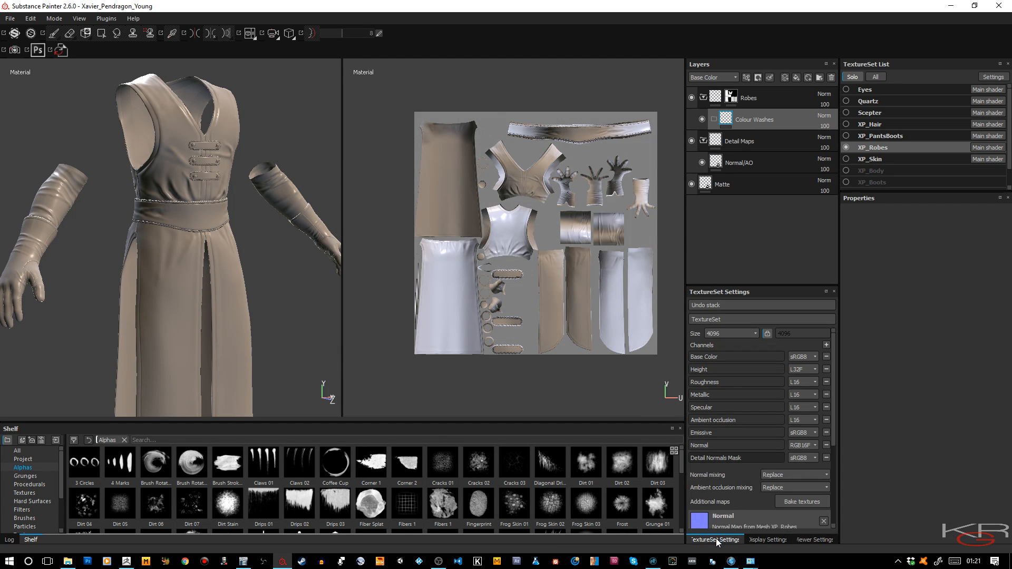
scroll(739, 459, down, 5)
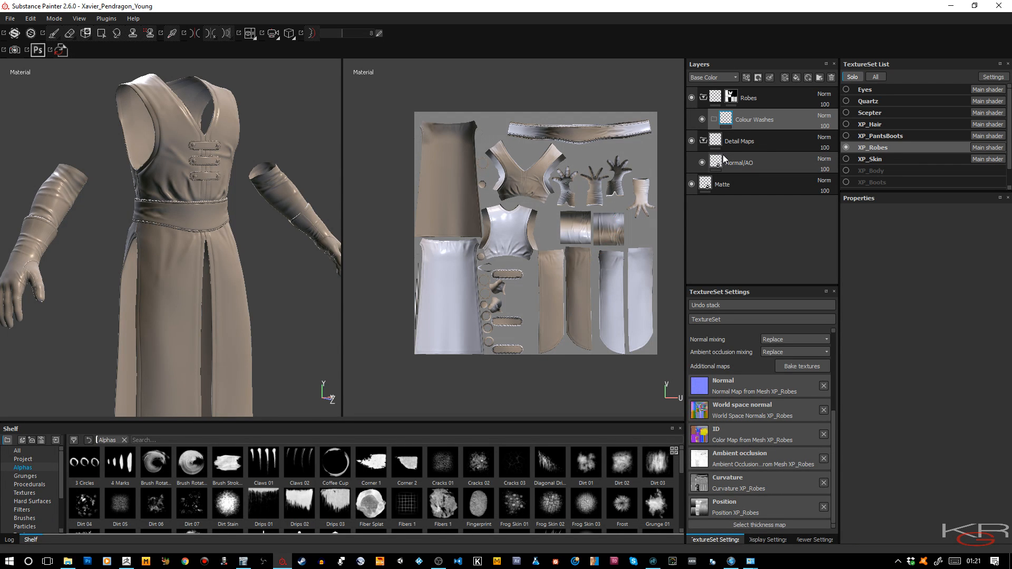
click(795, 78)
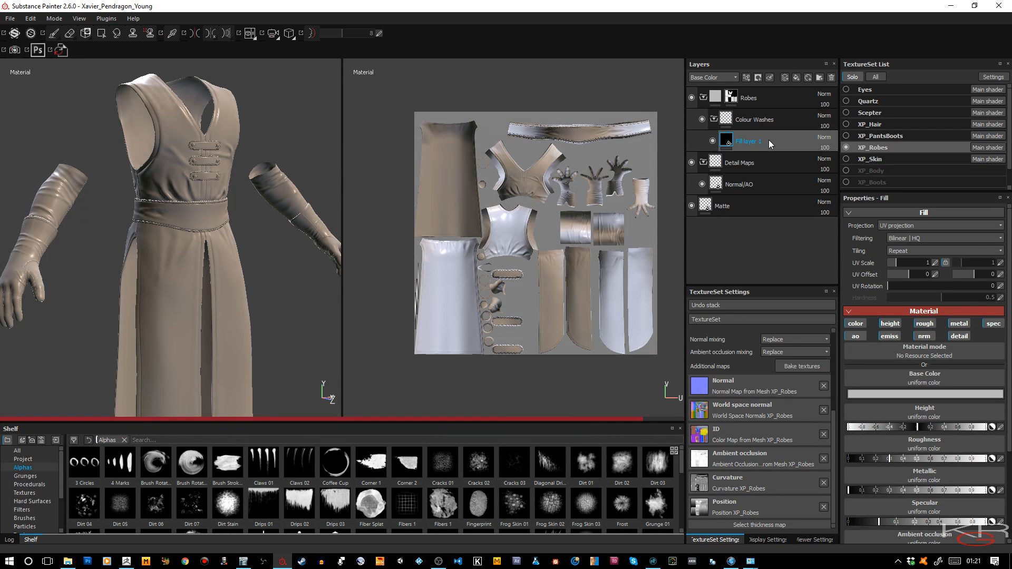
double_click(757, 141)
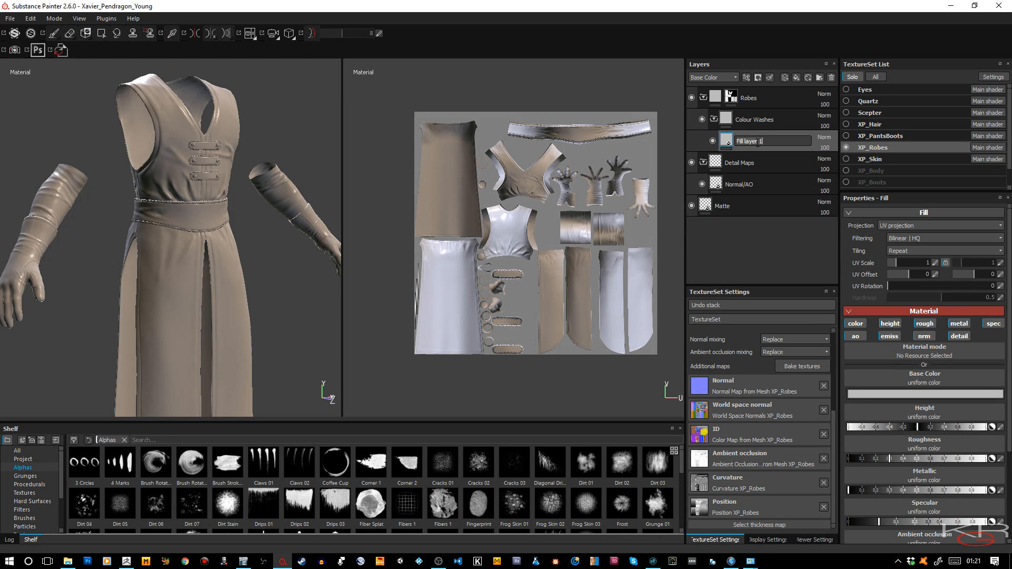
text(RobeOuter)
key(Return)
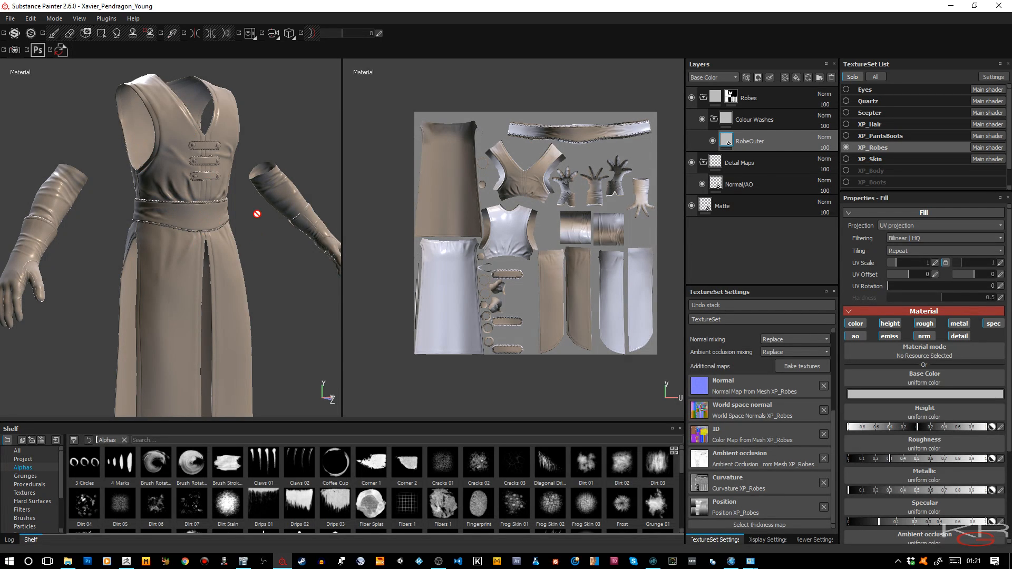
Set the RobeOuter fill's base color to a very dark blue-purple with hue 0.687, saturation 0.997 and value 0.051.
mouse_move(257, 212)
alt+mouse_down()
mouse_move(276, 228)
mouse_move(278, 262)
mouse_move(267, 267)
alt+mouse_up()
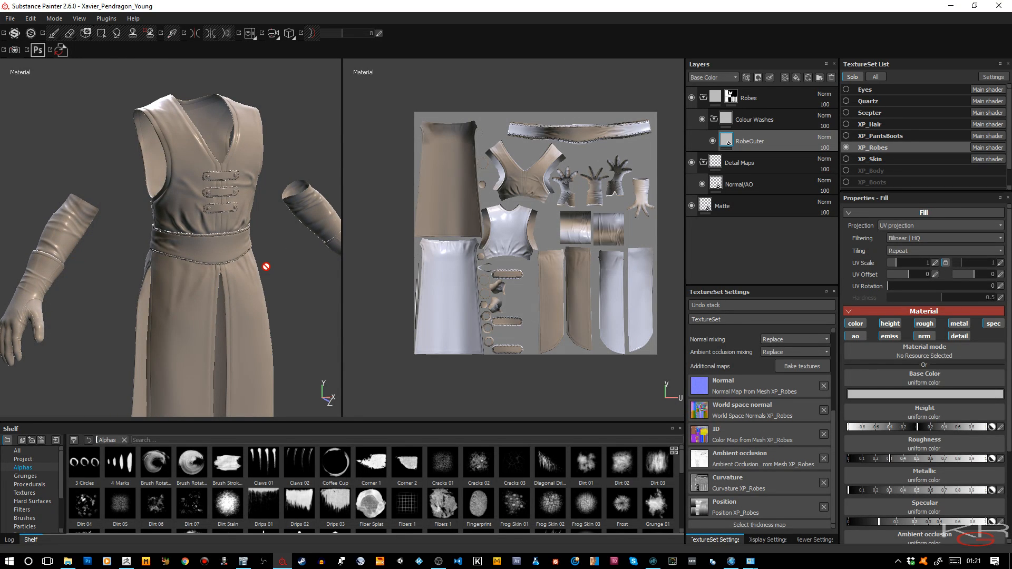
click(881, 394)
click(872, 392)
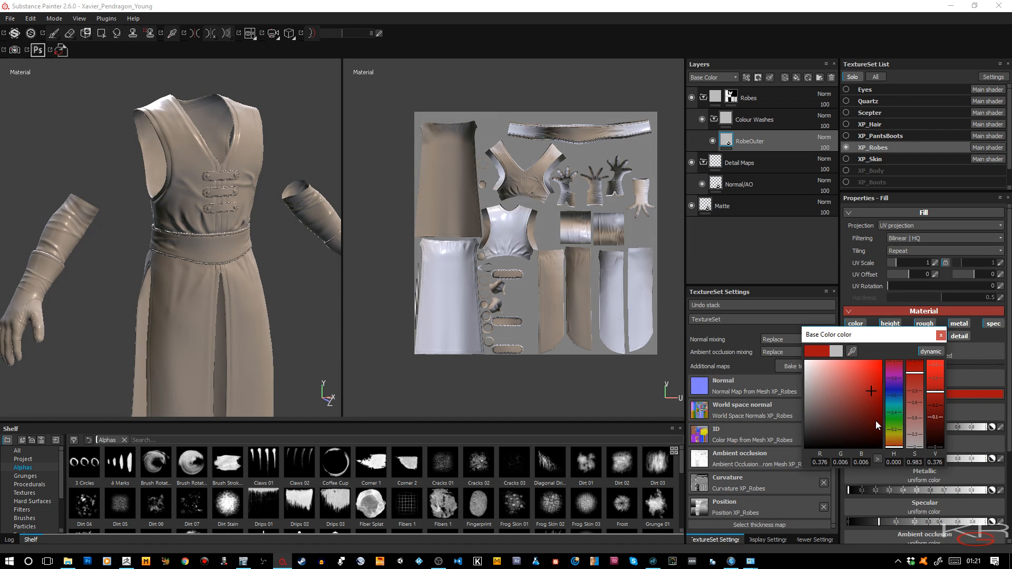
click(894, 392)
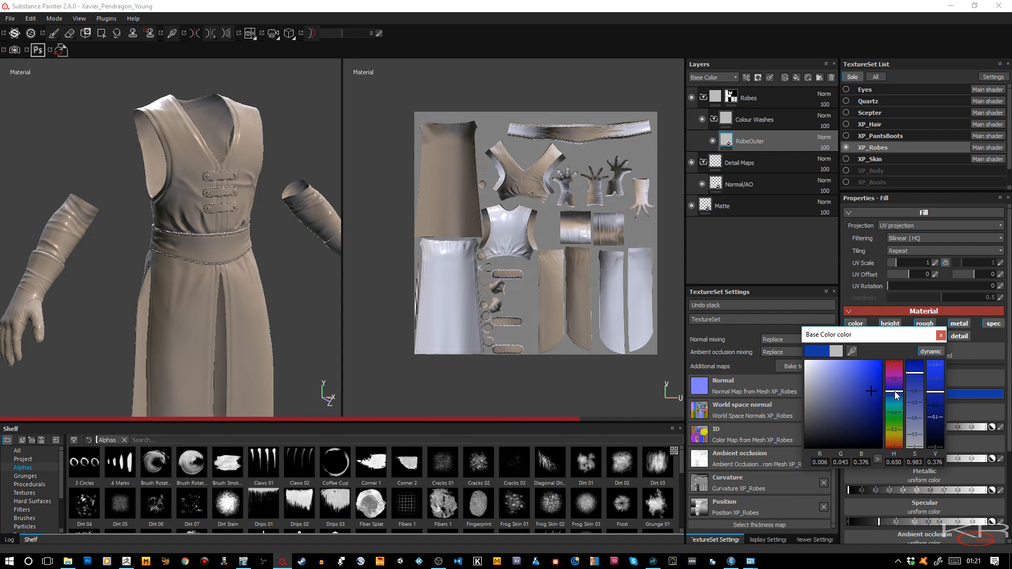
click(897, 385)
click(894, 388)
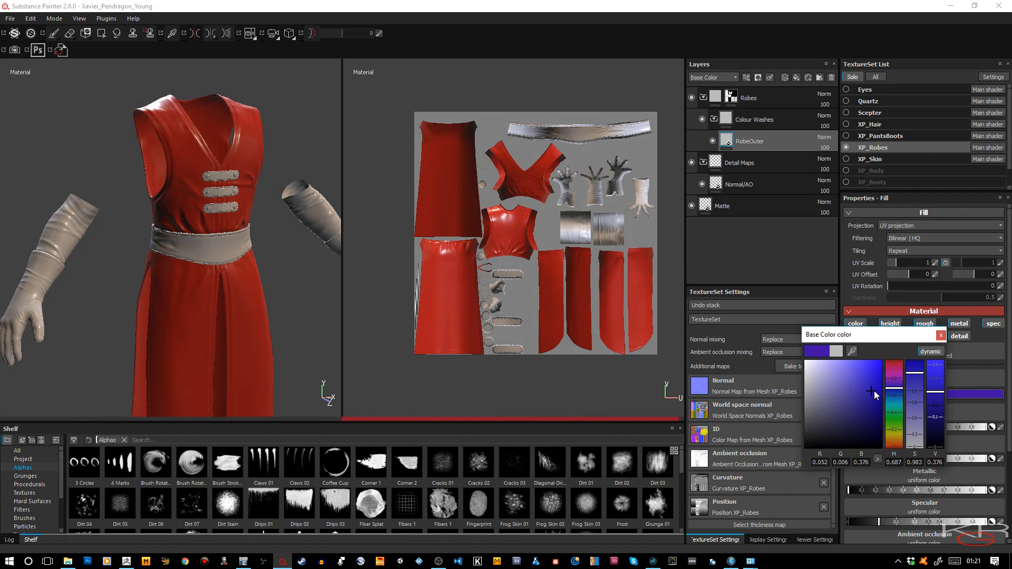
click(875, 396)
drag(876, 402, 878, 420)
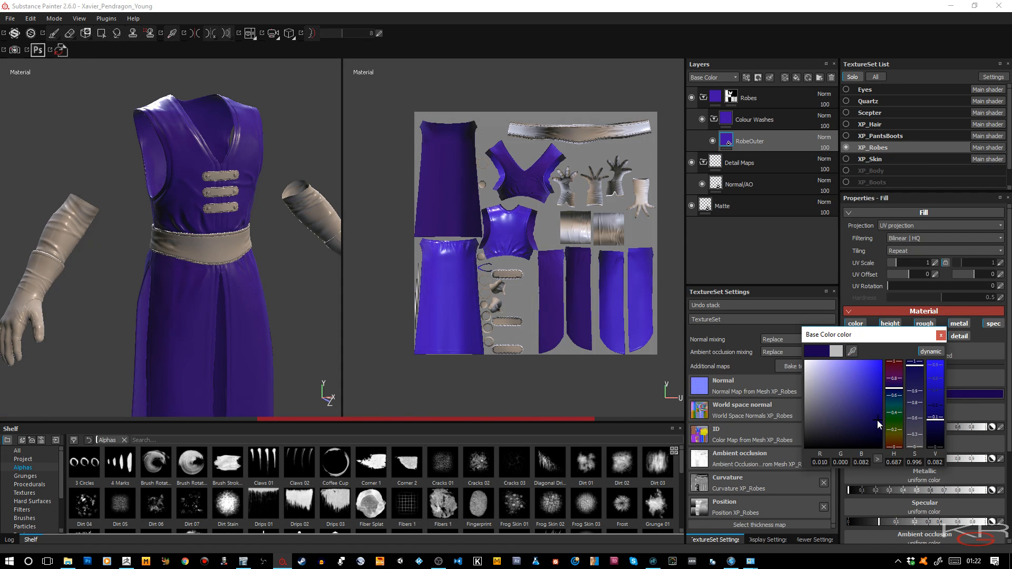
drag(877, 419, 879, 426)
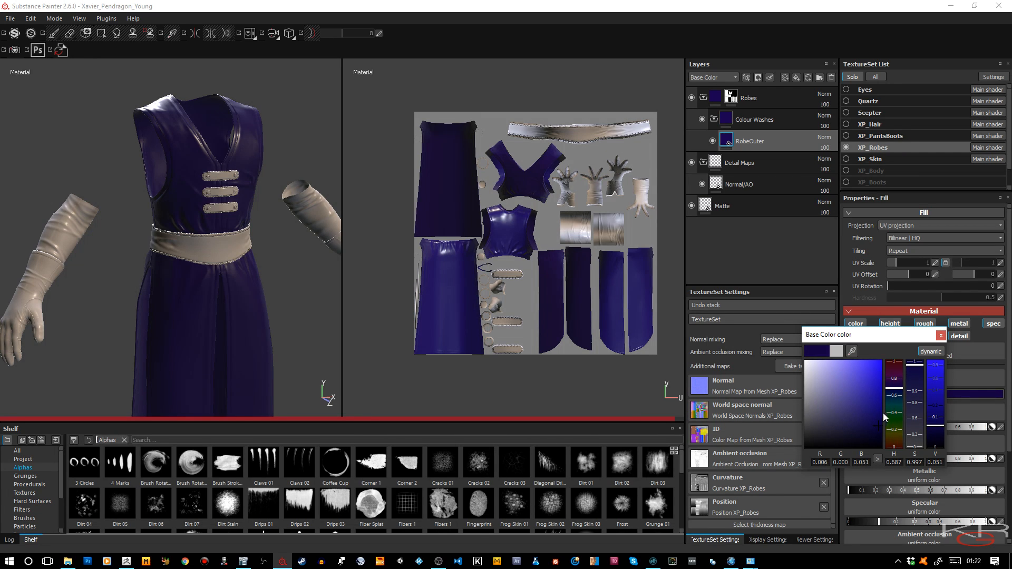
click(940, 338)
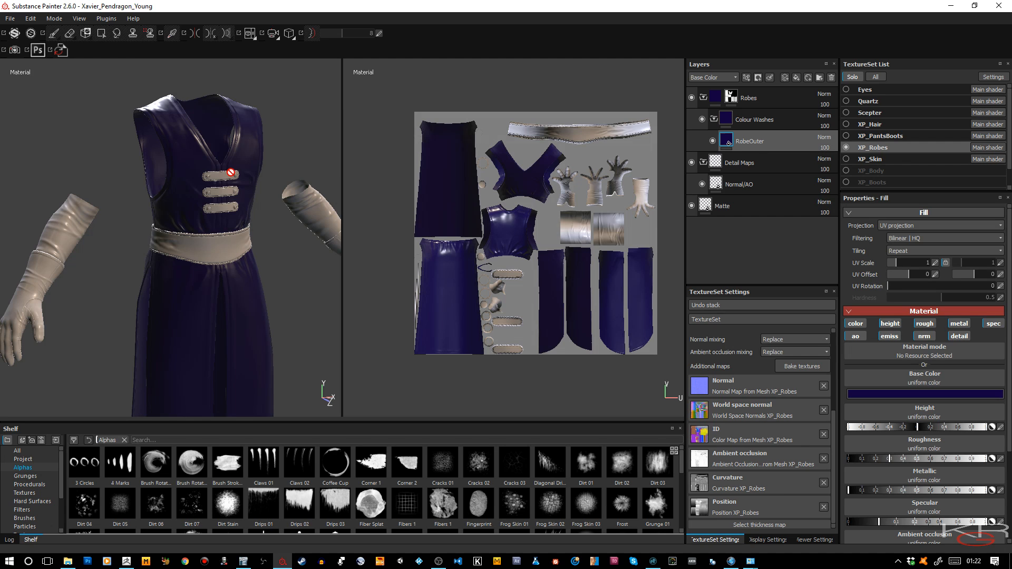
Inspect the coloured robe from several angles, and turn off the RobeOuter fill's specular, normal, emissive and ambient occlusion channels.
alt+middle_drag(225, 251, 225, 141)
alt+drag(285, 219, 317, 293)
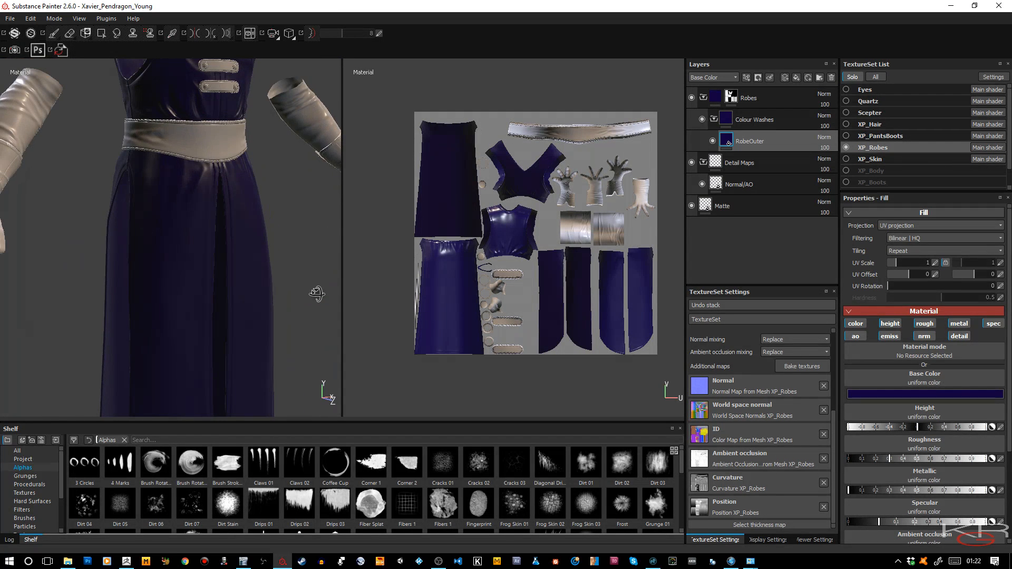
alt+right_drag(278, 240, 251, 183)
alt+middle_drag(248, 237, 247, 263)
alt+drag(247, 262, 234, 228)
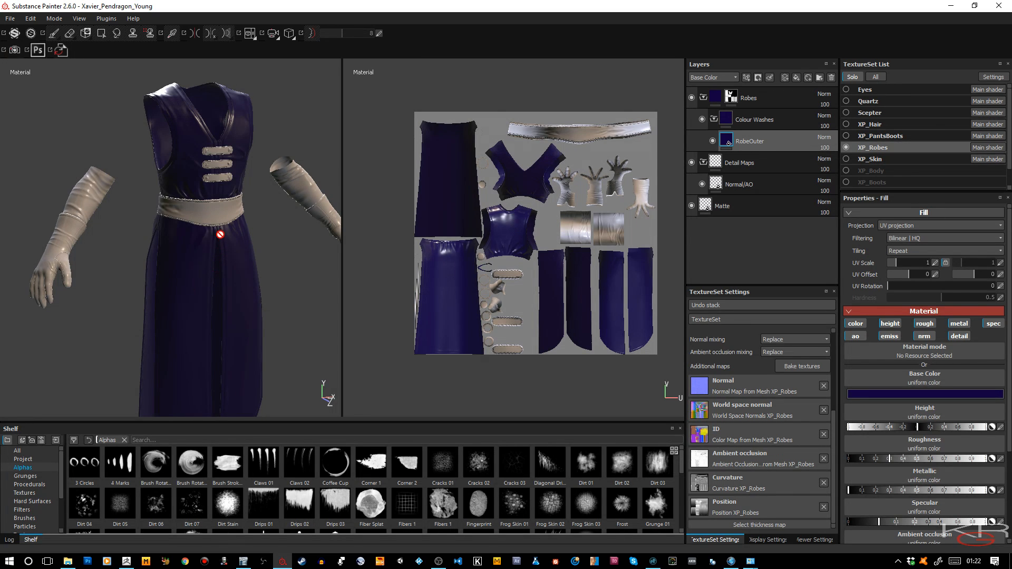
alt+drag(279, 273, 294, 252)
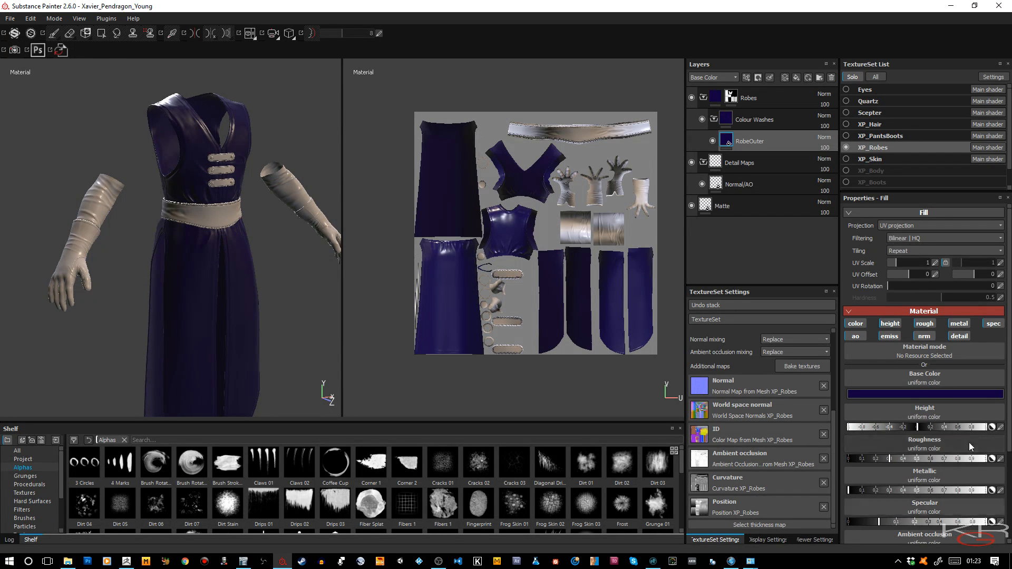
click(993, 323)
click(924, 336)
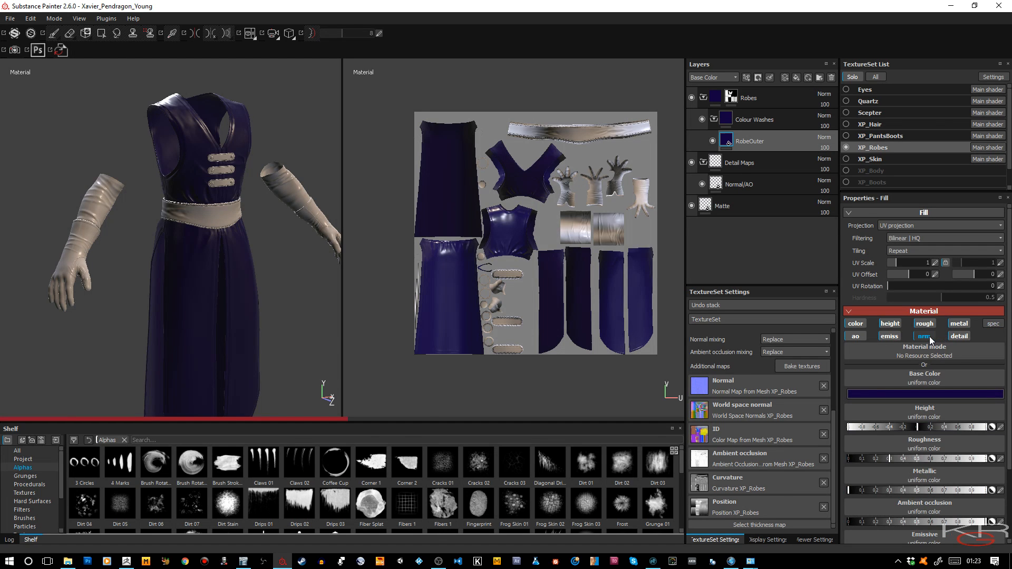
click(890, 336)
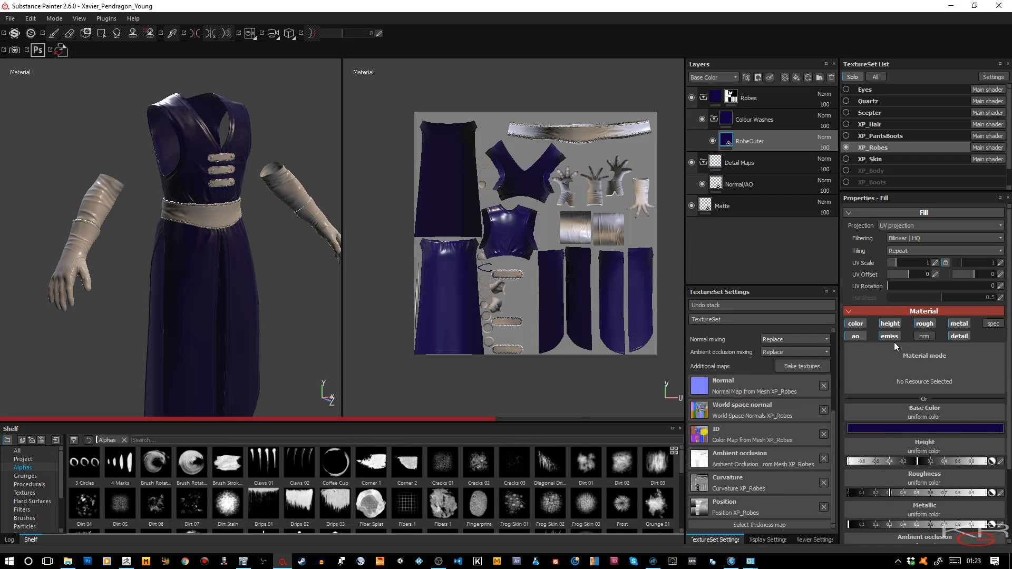
click(859, 338)
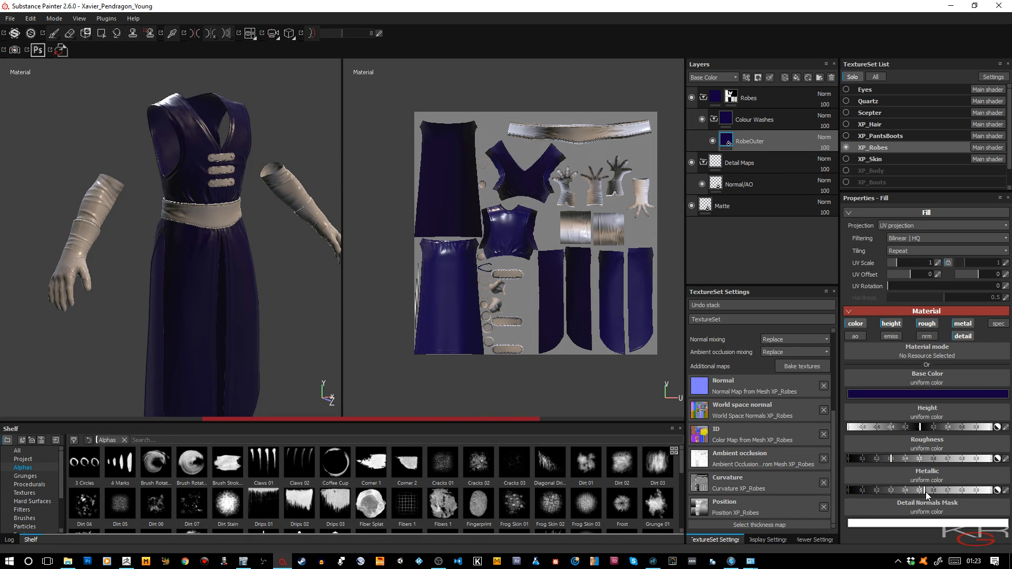
Try high metallic values on the RobeOuter fill, settle on about 0.85, and check the sheen on the robe.
click(954, 491)
click(991, 492)
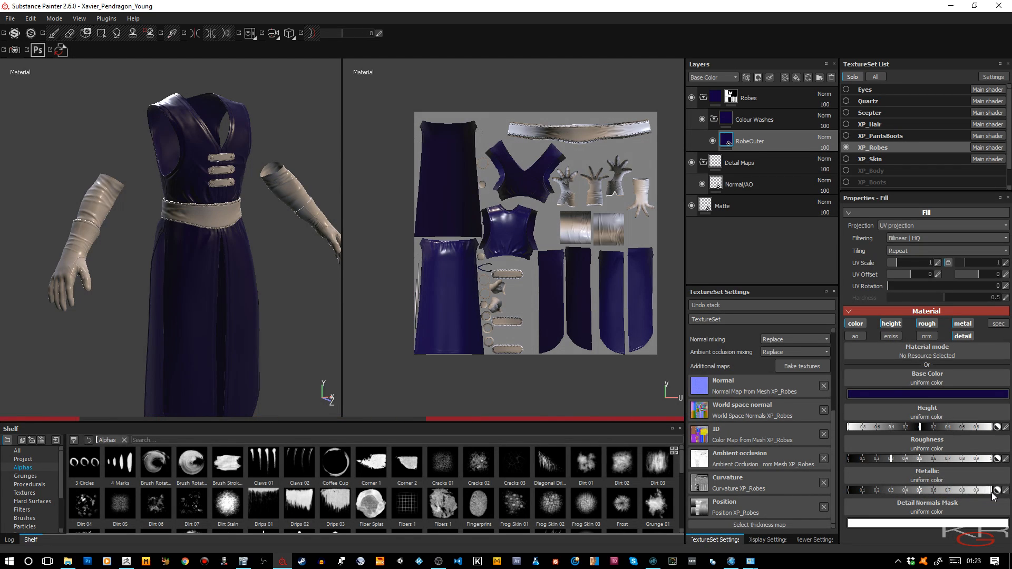
click(976, 490)
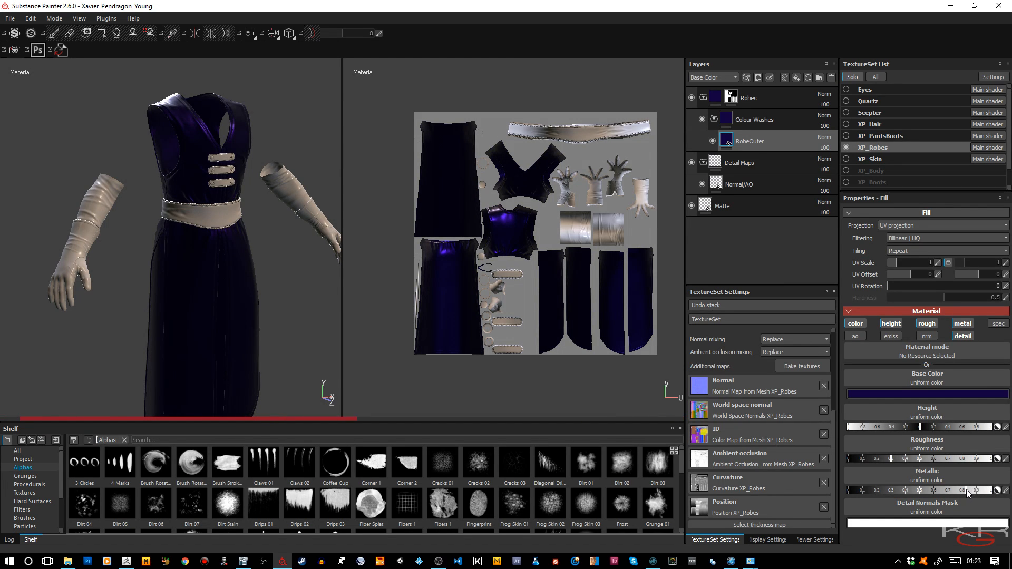
mouse_move(287, 285)
alt+mouse_down()
mouse_move(287, 294)
mouse_move(232, 258)
mouse_move(297, 296)
alt+mouse_up()
alt+drag(260, 245, 267, 315)
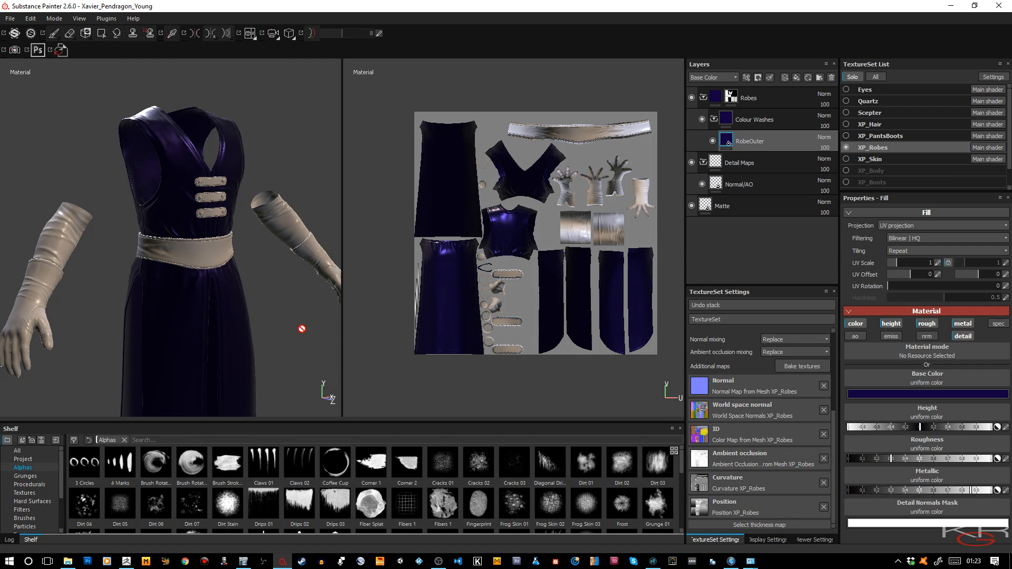
Try different roughness values on the RobeOuter fill and settle on about 0.55 for a softer cloth sheen.
drag(909, 457, 941, 461)
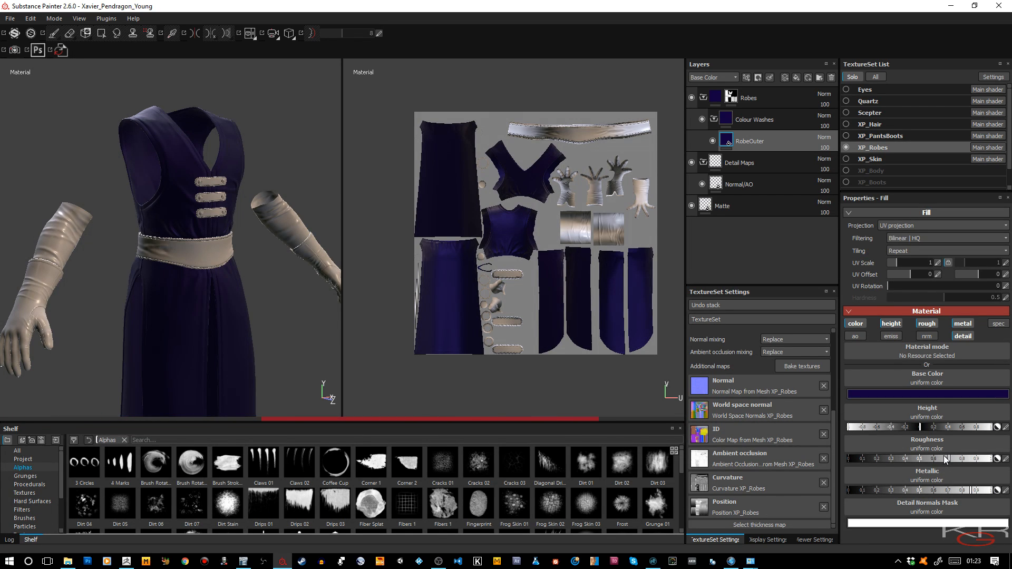
mouse_move(944, 461)
mouse_down()
mouse_move(871, 460)
mouse_move(894, 460)
mouse_up()
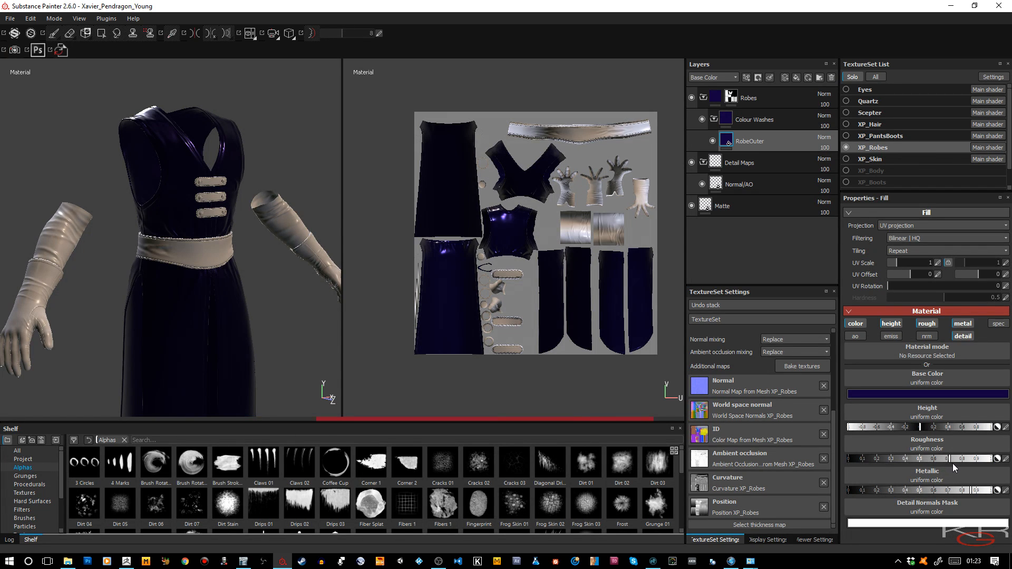
drag(956, 463, 949, 463)
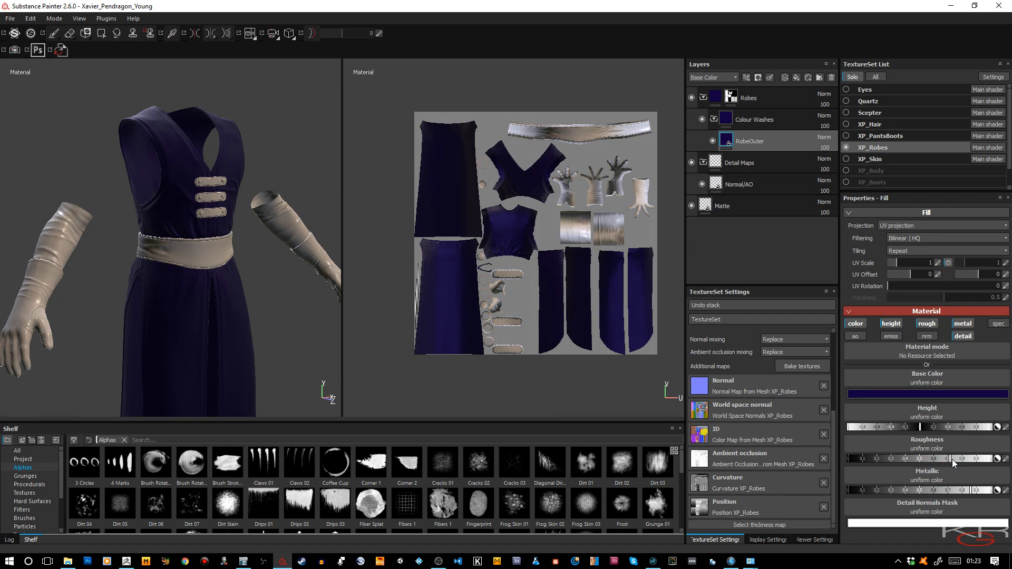
drag(951, 460, 932, 461)
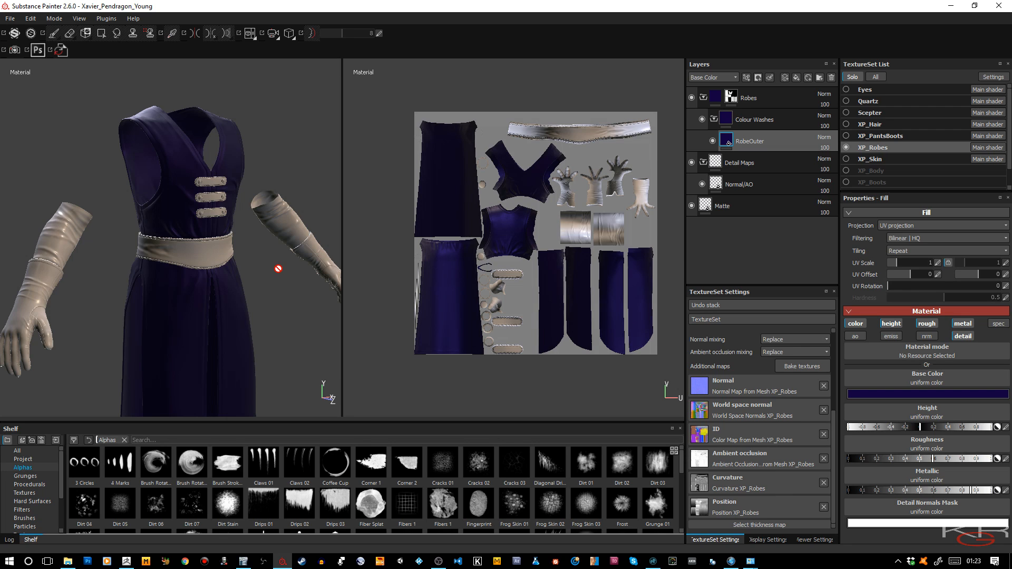
mouse_move(276, 269)
middle_down()
mouse_move(271, 221)
mouse_move(278, 268)
middle_up()
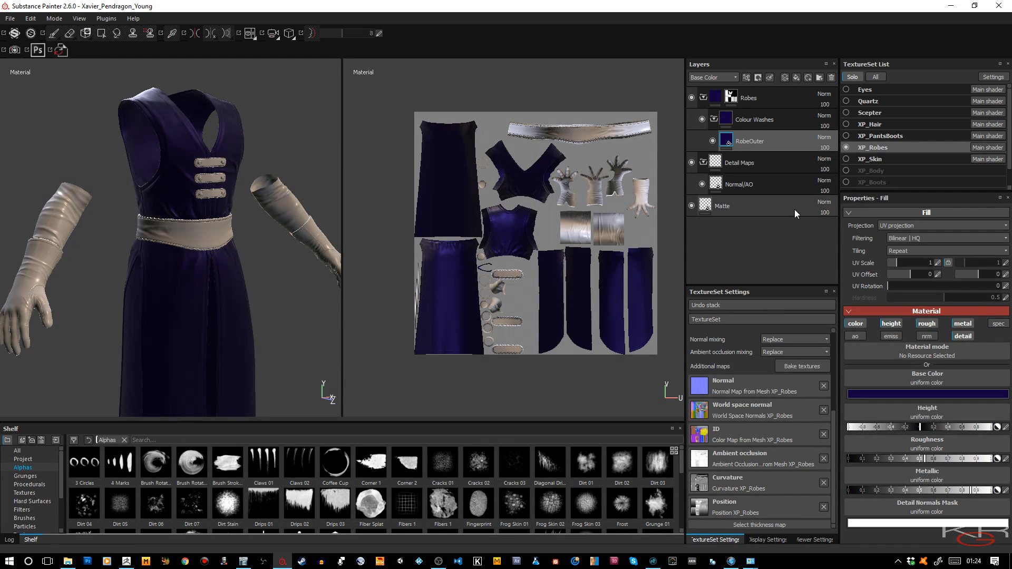
Add a black mask to the RobeOuter fill and reveal the front bodice and both outer front skirt panels with UV chunk fill.
right_click(783, 144)
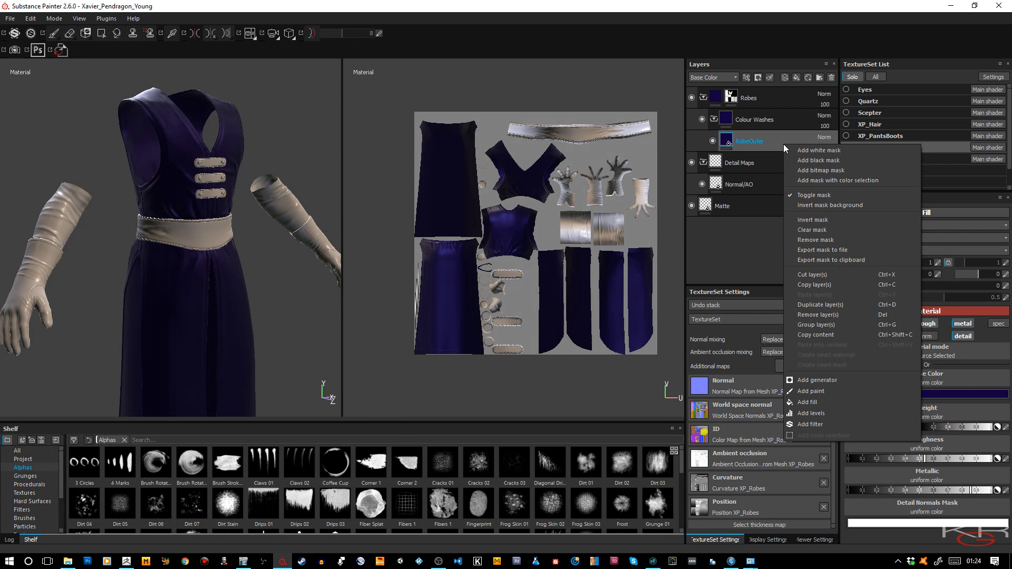
click(805, 160)
key(4)
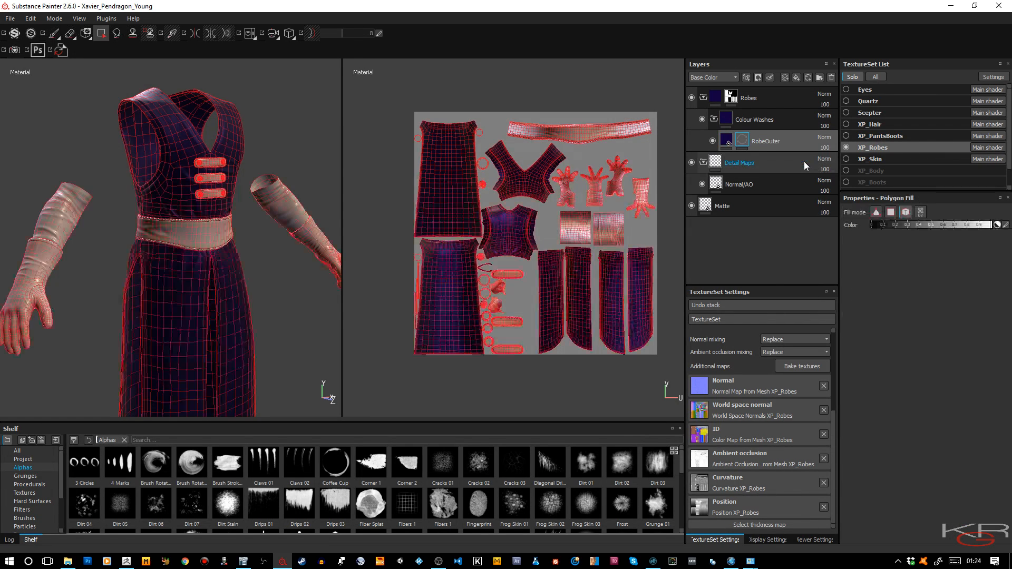
click(920, 212)
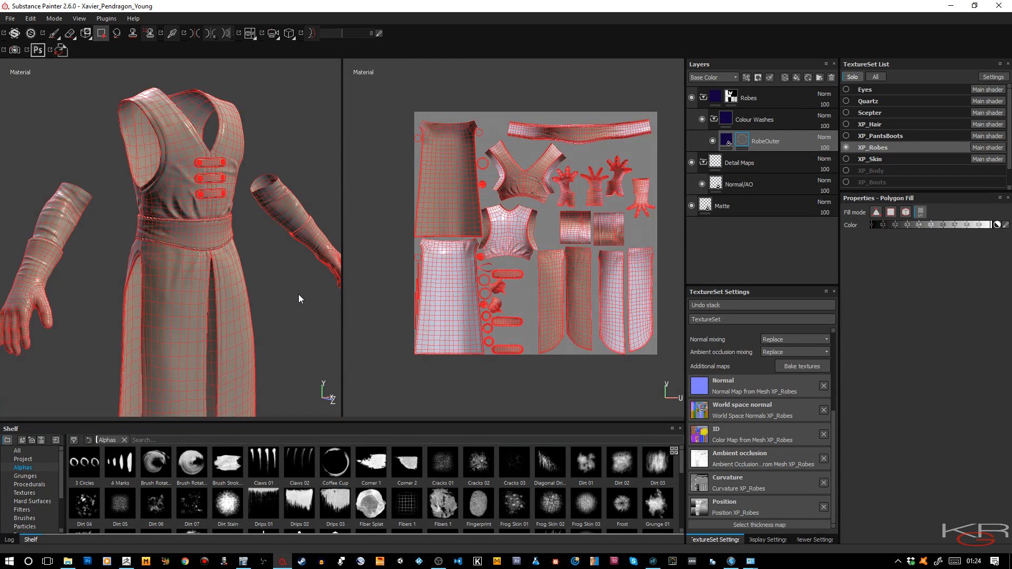
click(178, 203)
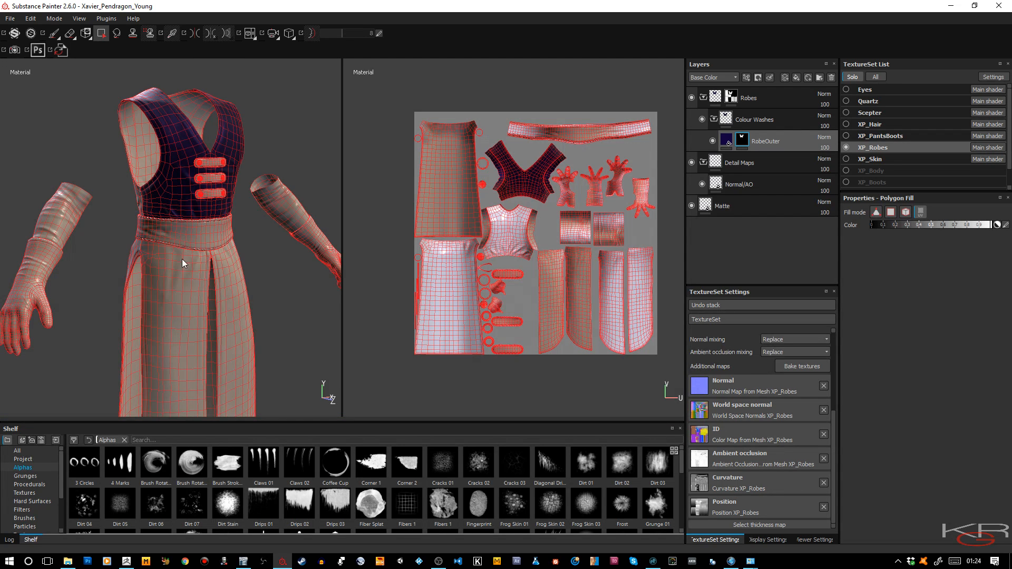
click(182, 282)
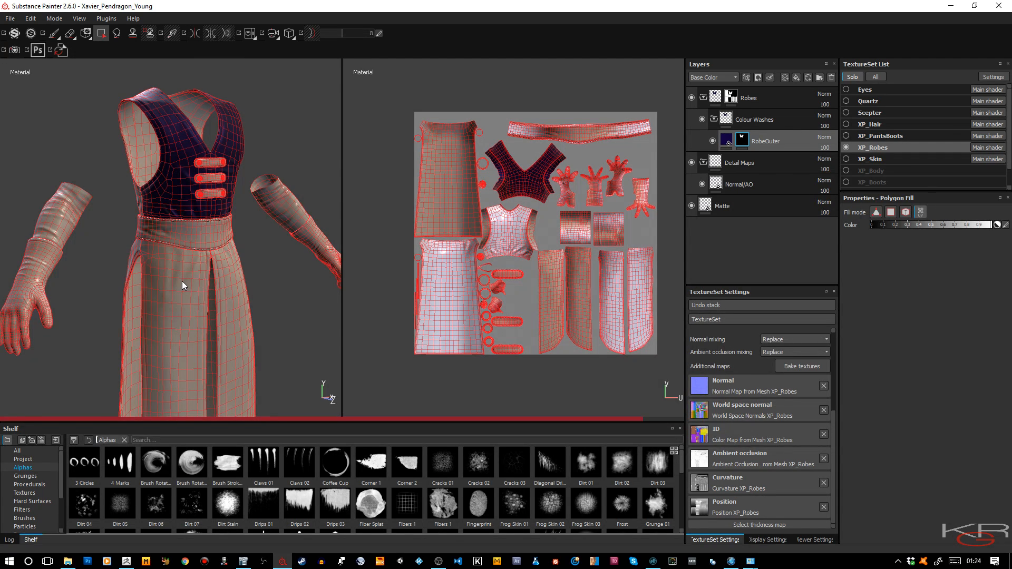
click(230, 277)
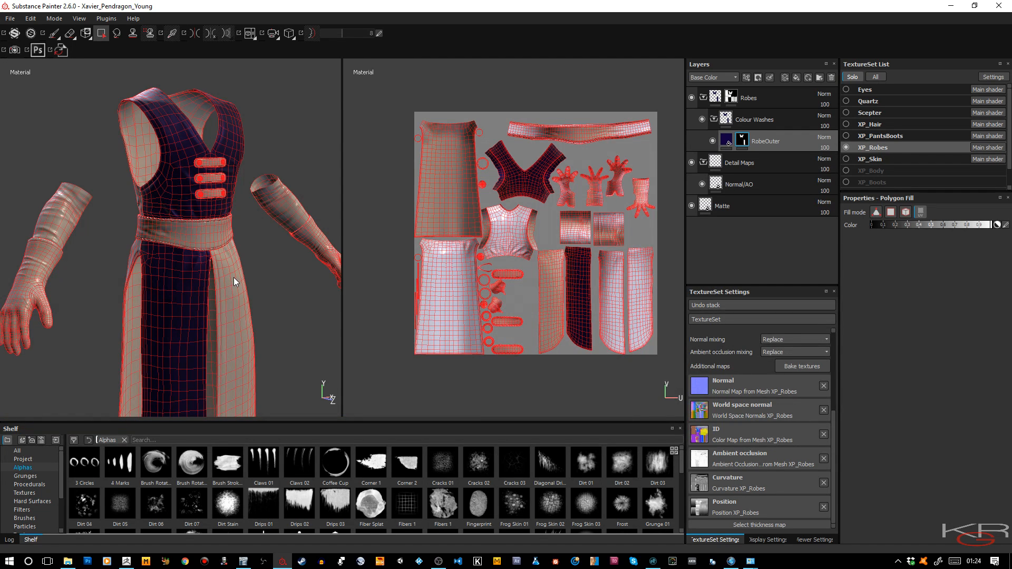
click(234, 282)
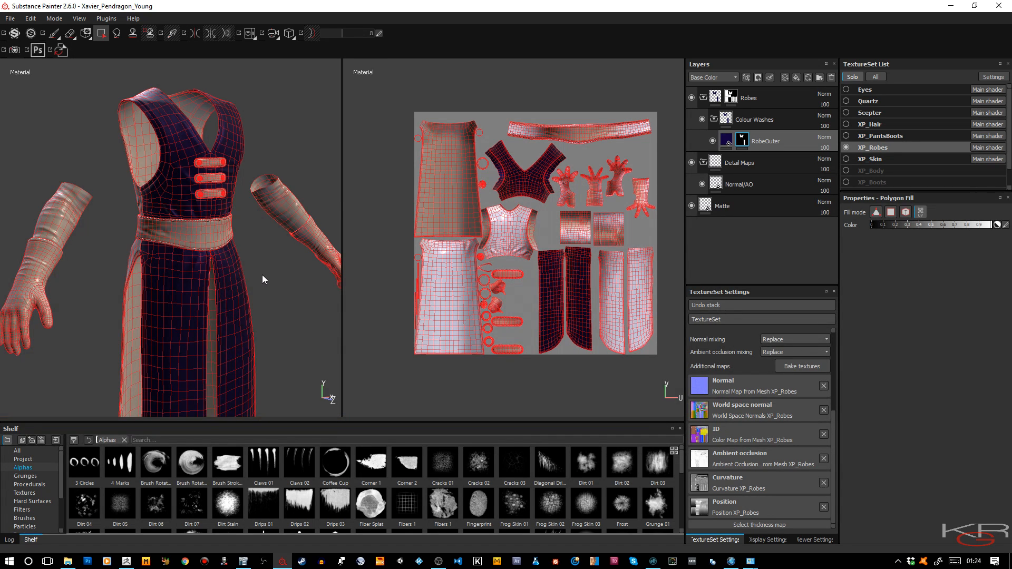
Fill the back bodice and the back skirt panel into the RobeOuter mask, and check the masked robe without the wireframe.
scroll(269, 305, up, 1)
alt+drag(269, 308, 412, 309)
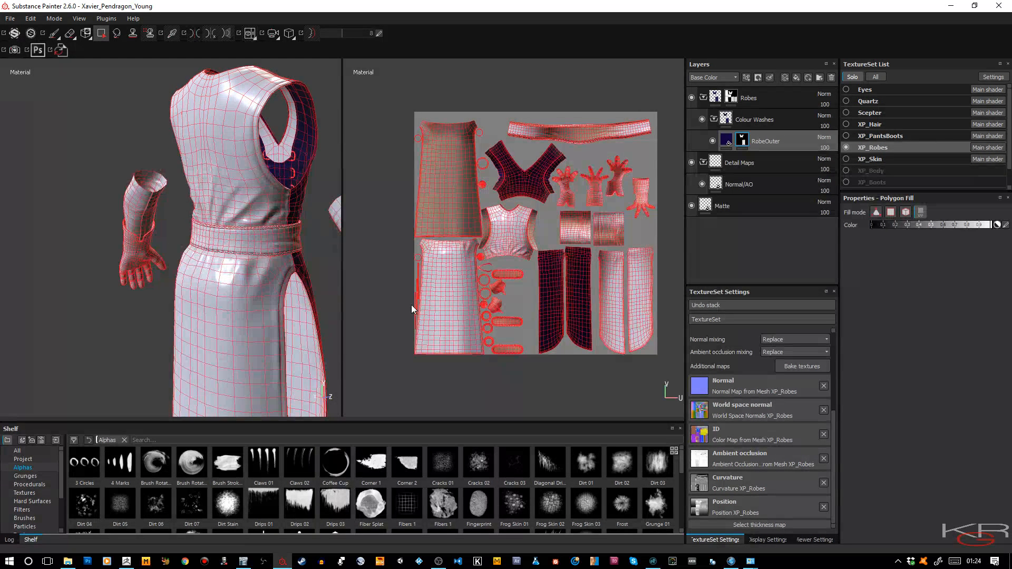
click(252, 206)
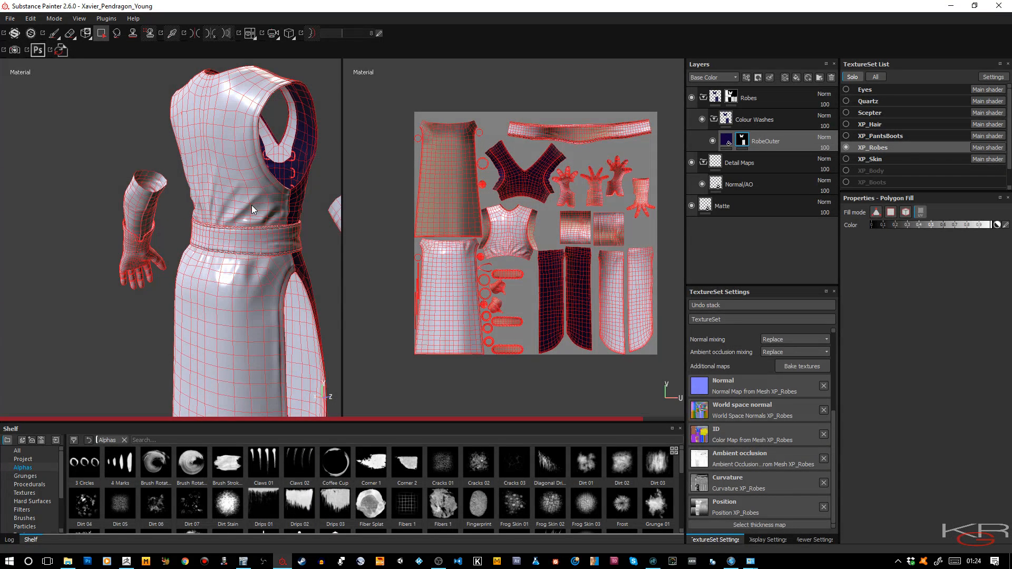
click(238, 315)
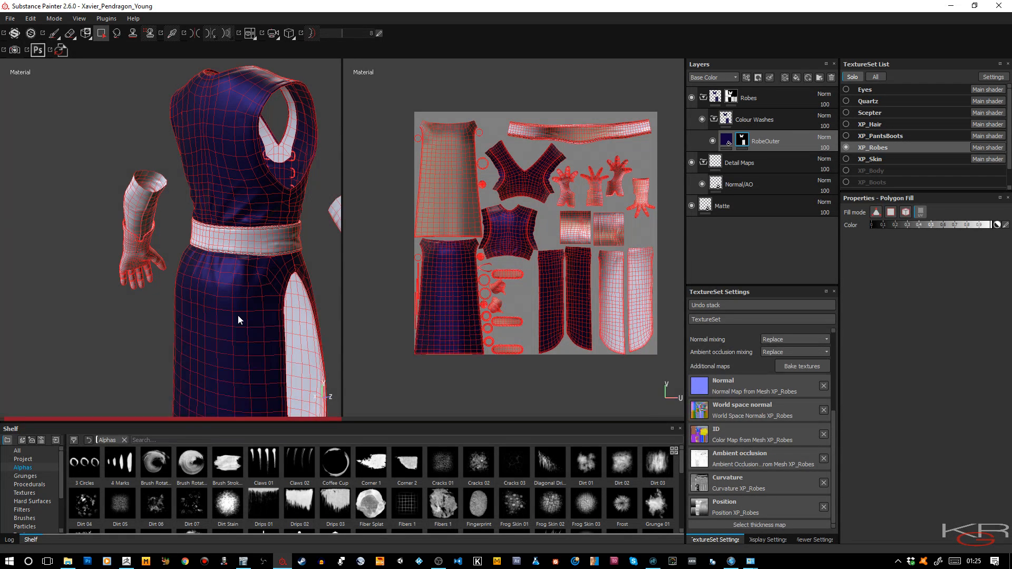
scroll(213, 256, down, 2)
alt+middle_drag(213, 256, 179, 220)
alt+drag(150, 219, 14, 234)
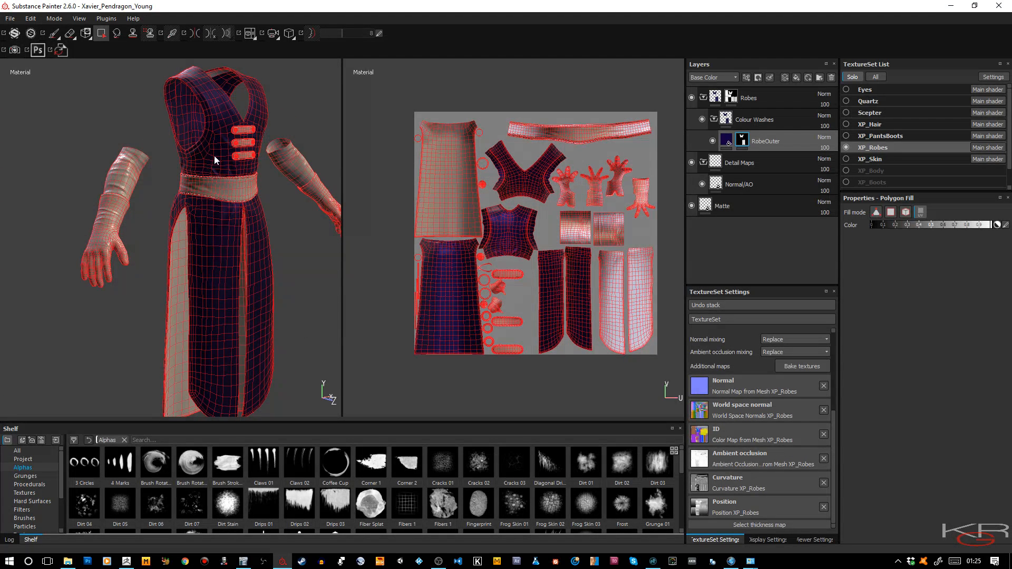
click(55, 34)
alt+drag(278, 284, 203, 263)
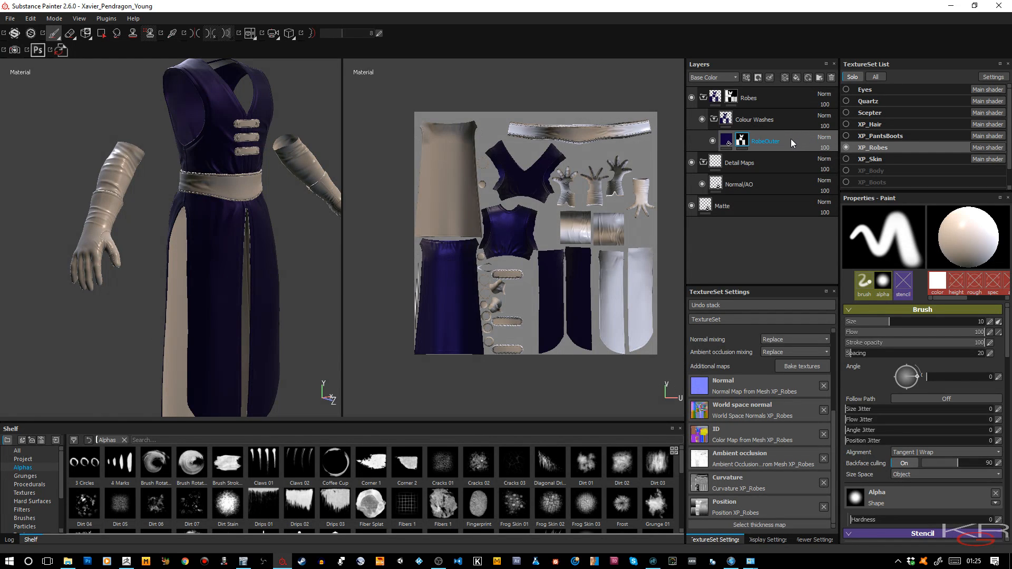
Duplicate the RobeOuter layer and give the copy a fresh black mask.
right_click(791, 138)
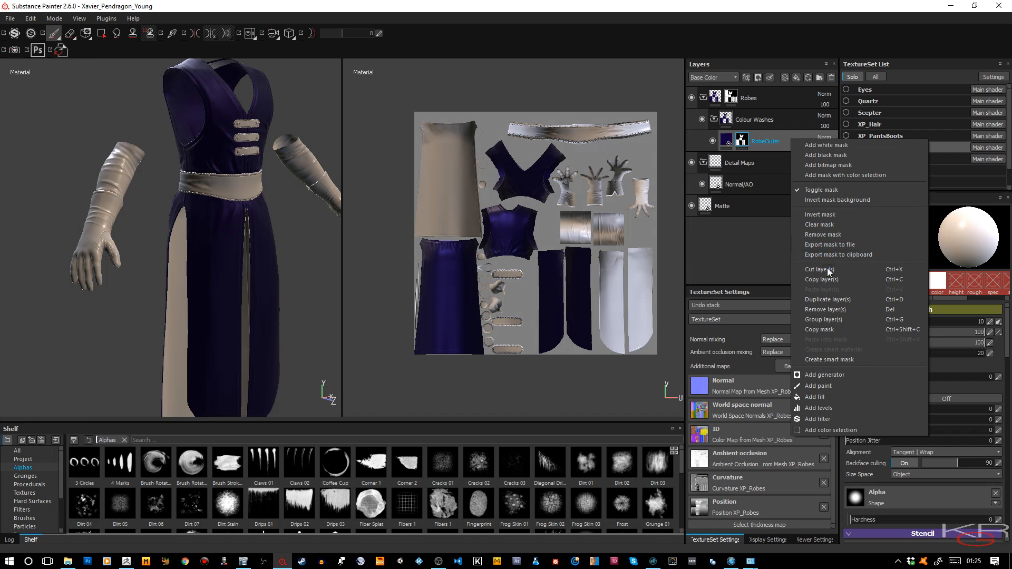
click(828, 299)
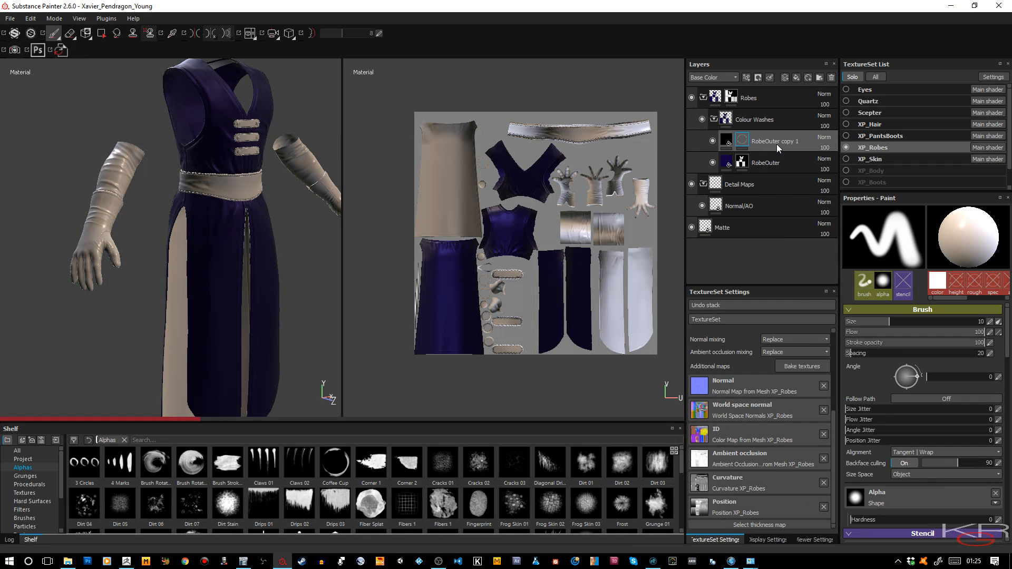
right_click(745, 143)
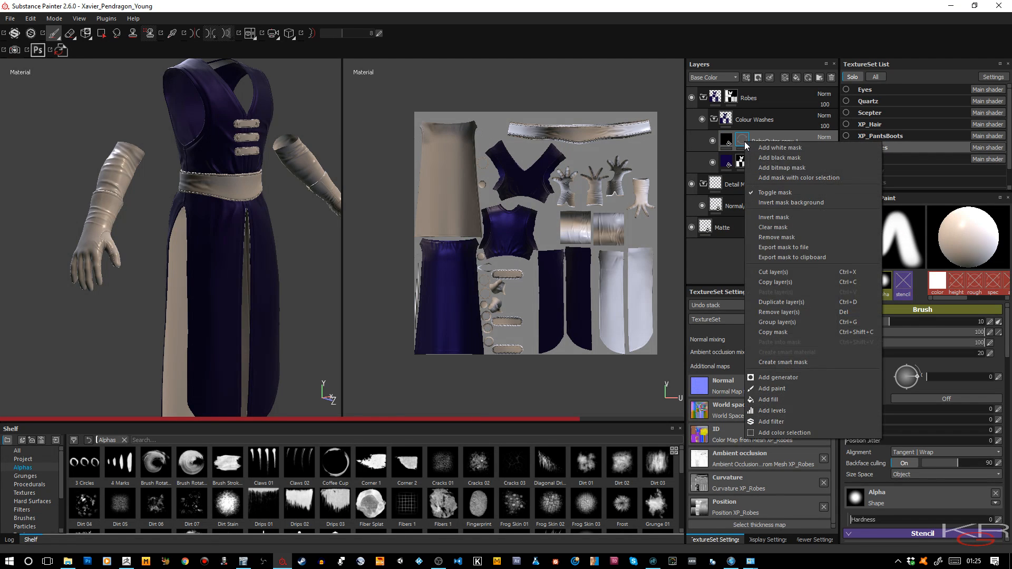
click(761, 157)
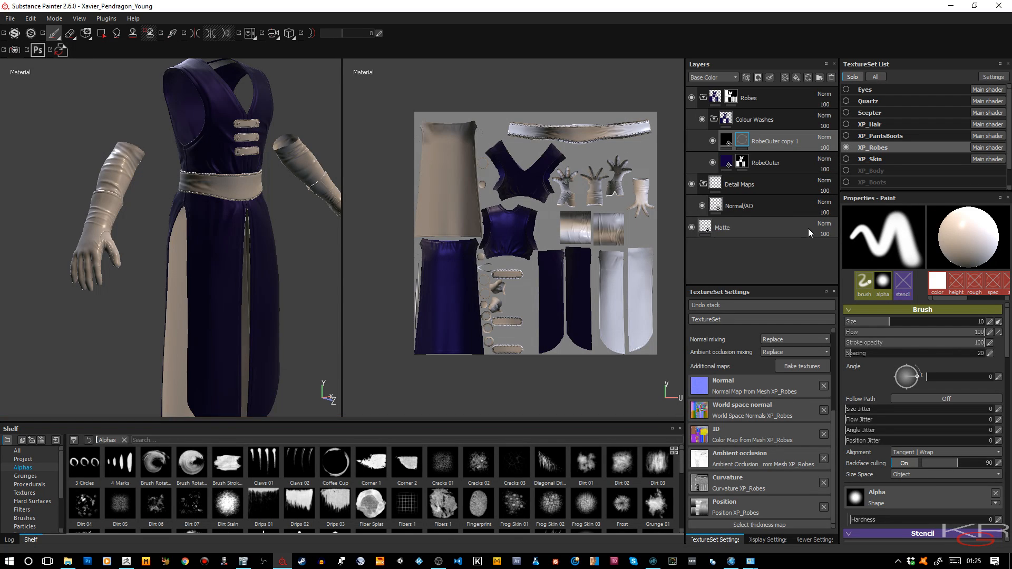
Set the base color of the RobeOuter copy to a neutral grey with saturation 0 and value 0.317.
click(727, 141)
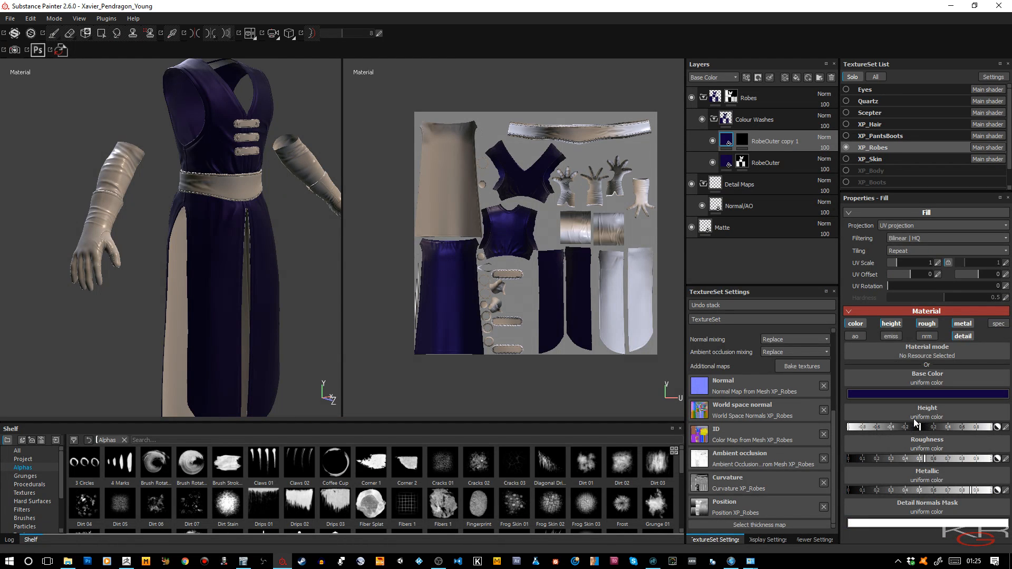
click(923, 394)
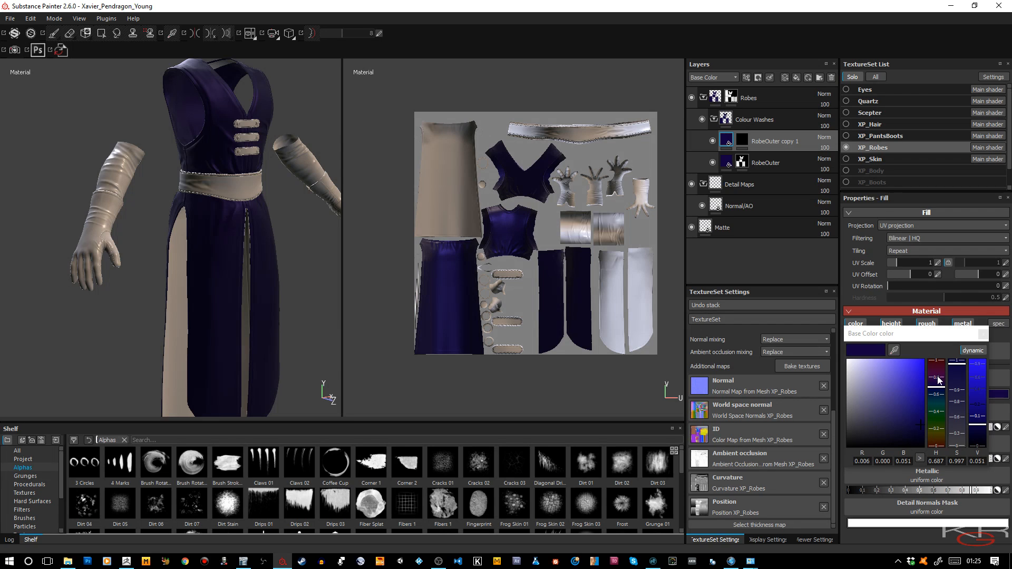
drag(905, 384, 848, 394)
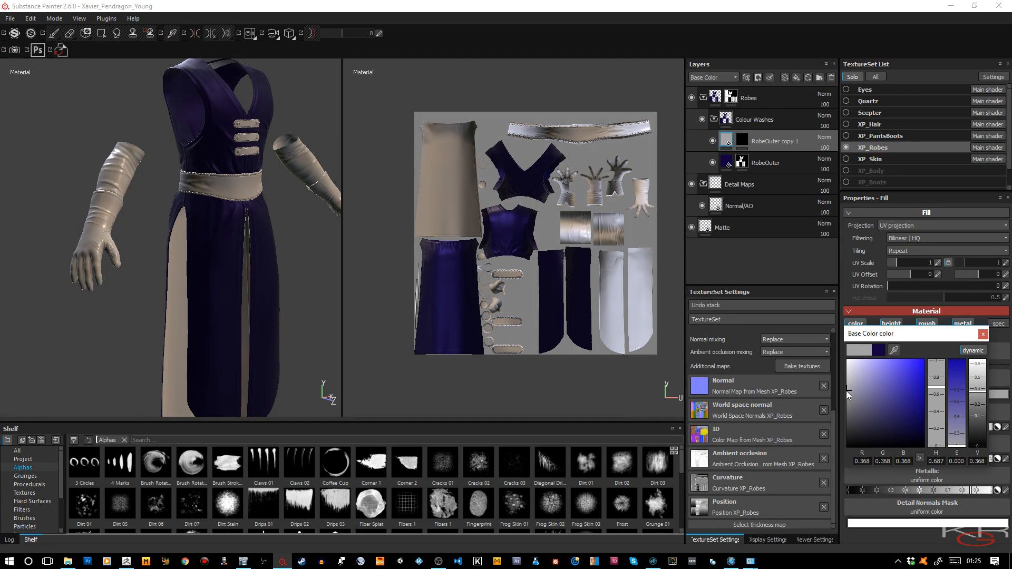
mouse_move(849, 391)
mouse_down()
mouse_move(846, 404)
mouse_move(844, 395)
mouse_up()
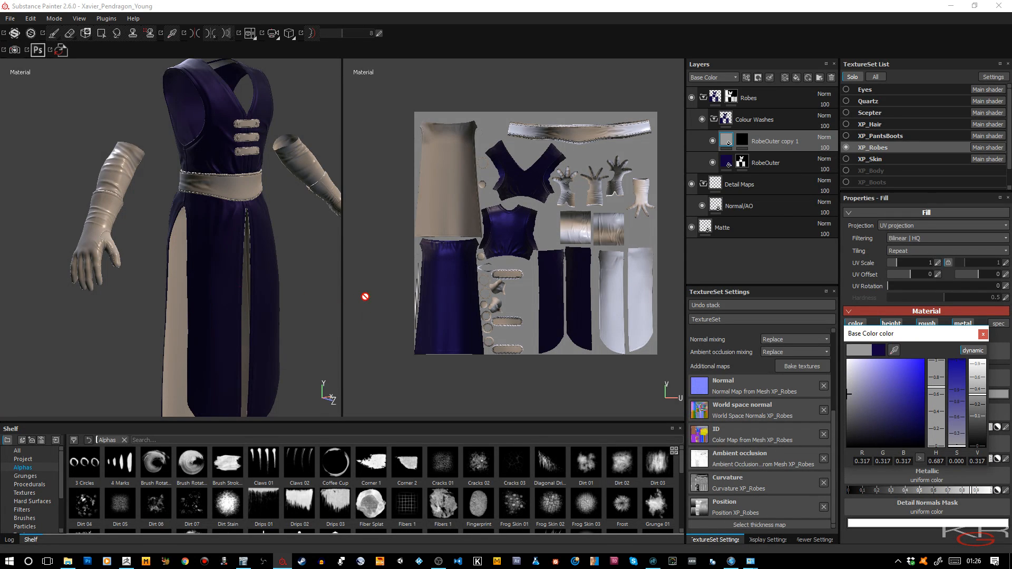
click(760, 321)
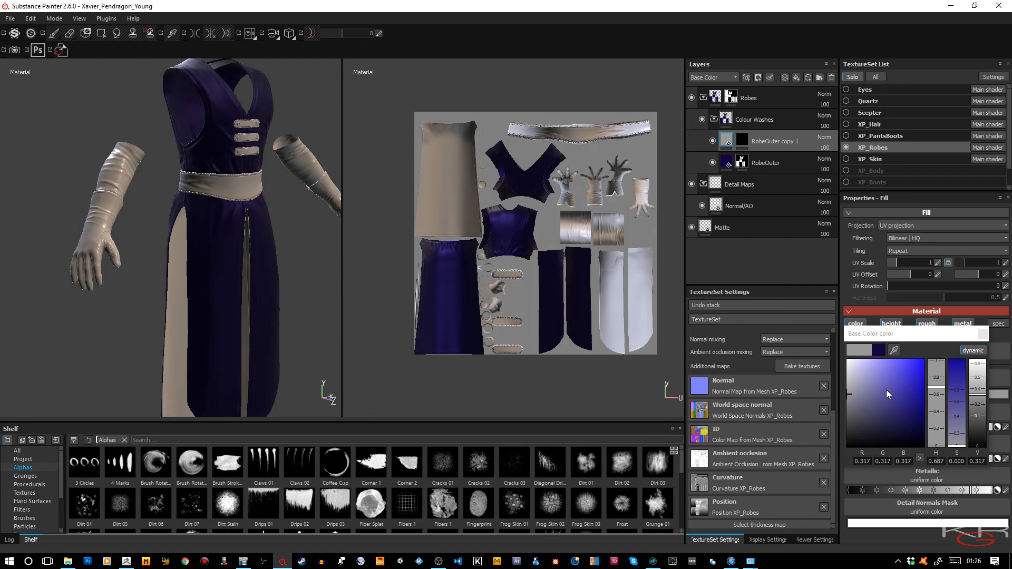
click(984, 334)
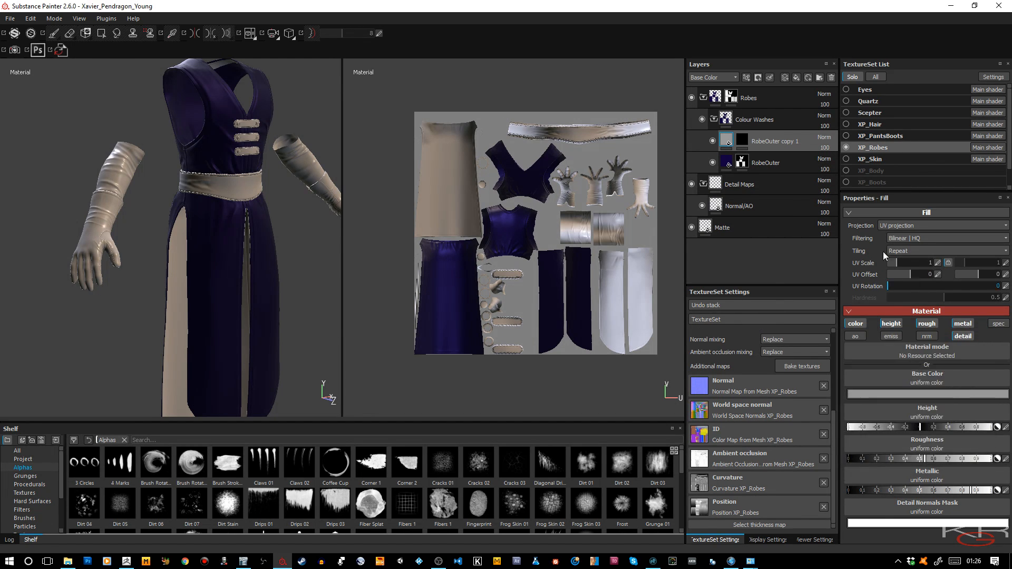
Fill the inner lining of the back skirt into the RobeOuter copy's mask with UV chunk fill.
click(743, 141)
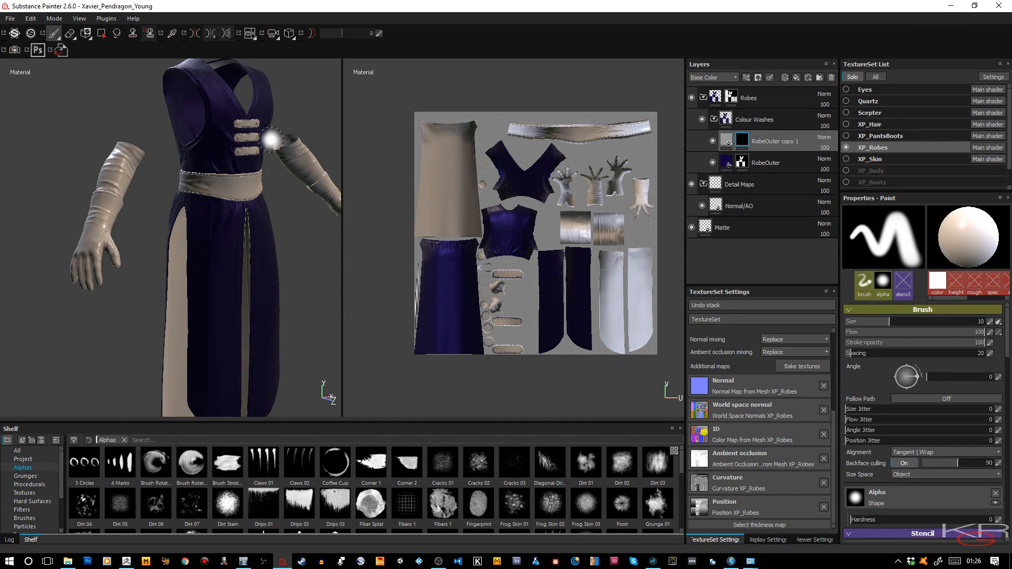
click(102, 34)
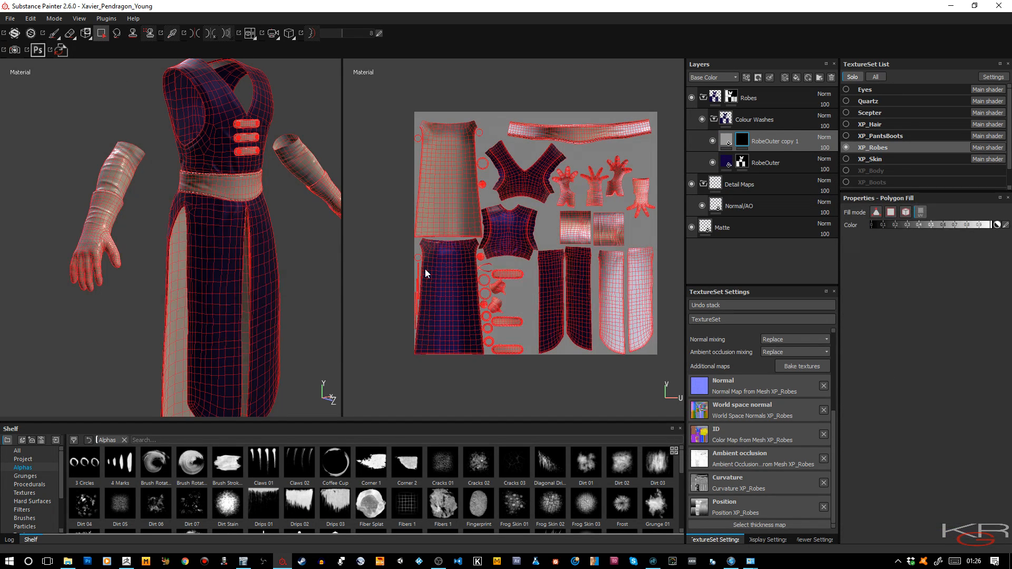
click(921, 213)
click(175, 307)
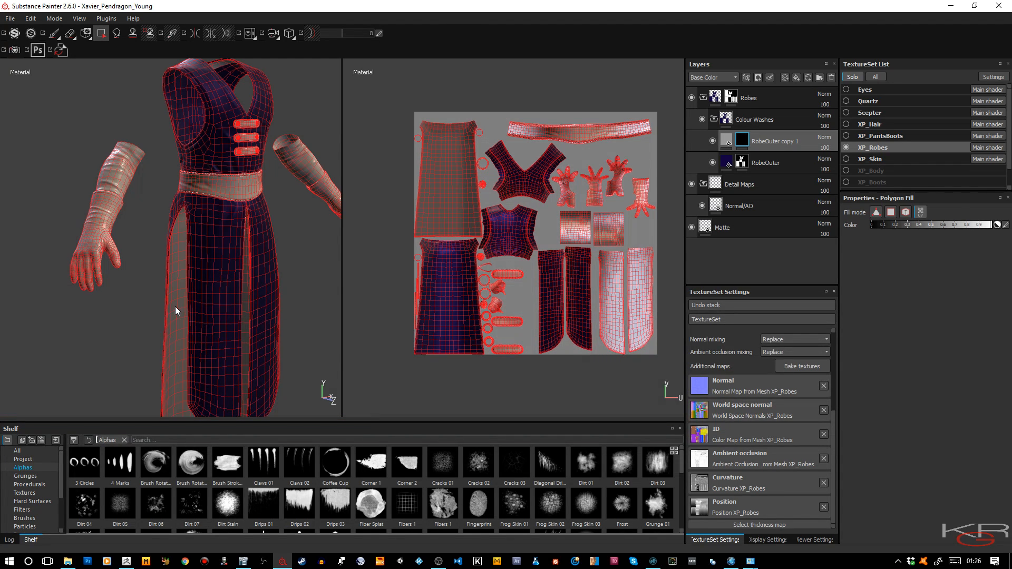
Add the chest fastener straps and the waist belt to the Robes folder's mask with mesh fill.
click(735, 100)
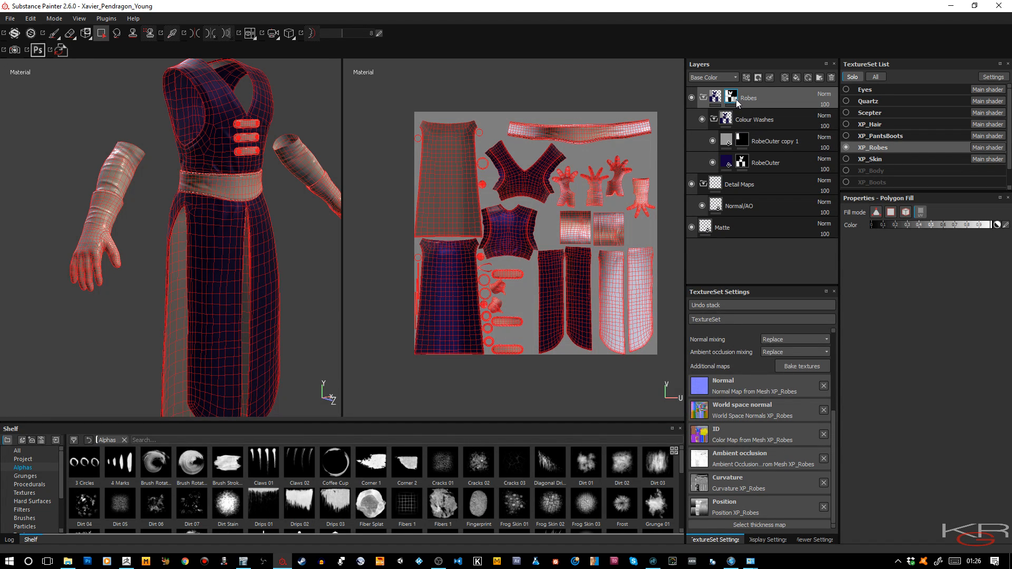
click(907, 213)
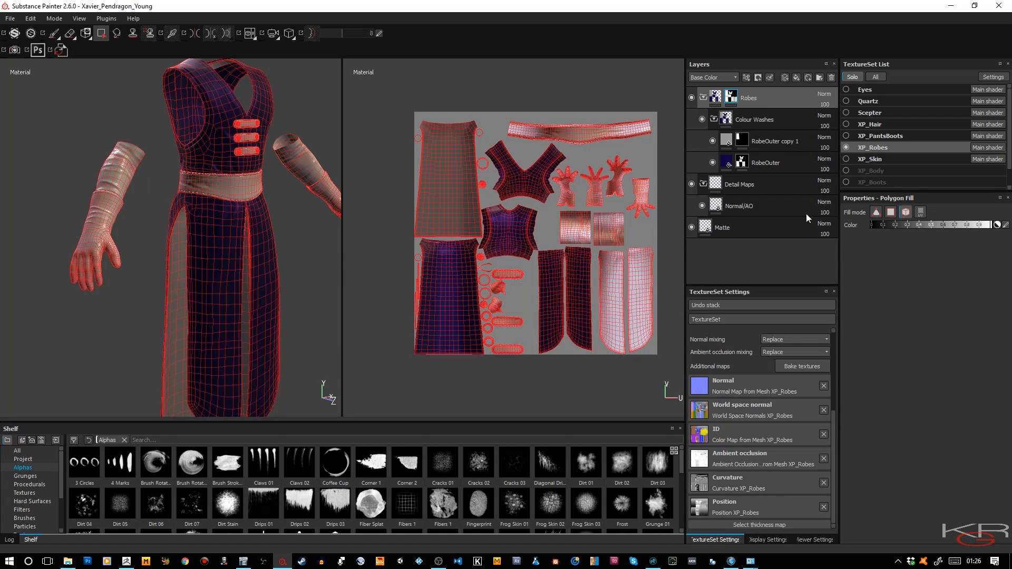
click(248, 150)
click(250, 142)
alt+right_drag(237, 187, 241, 206)
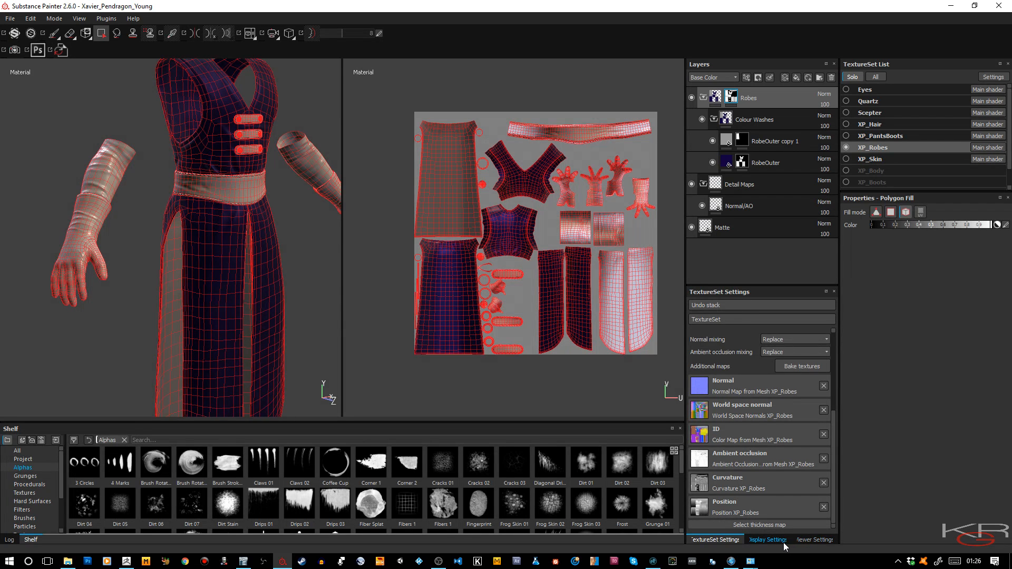
Show the Robes folder's mask in solo view and lower the wireframe opacity to 7.
click(800, 541)
click(739, 305)
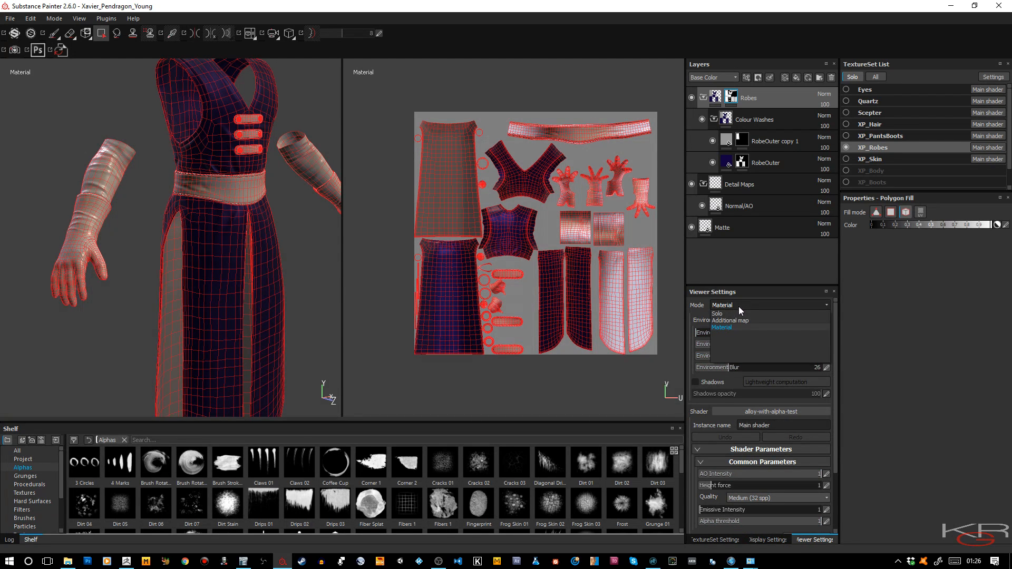
click(735, 313)
click(742, 317)
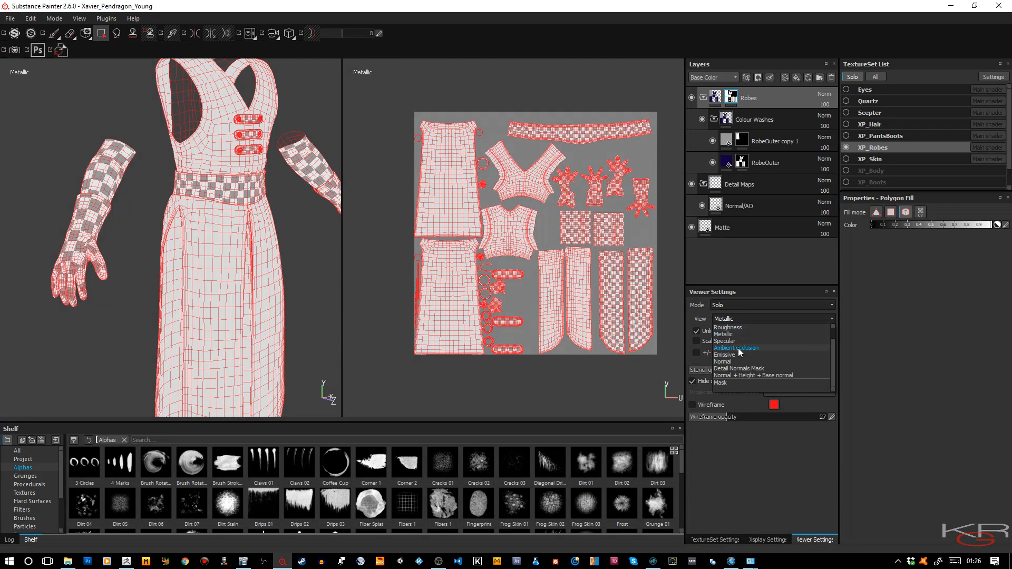
click(726, 384)
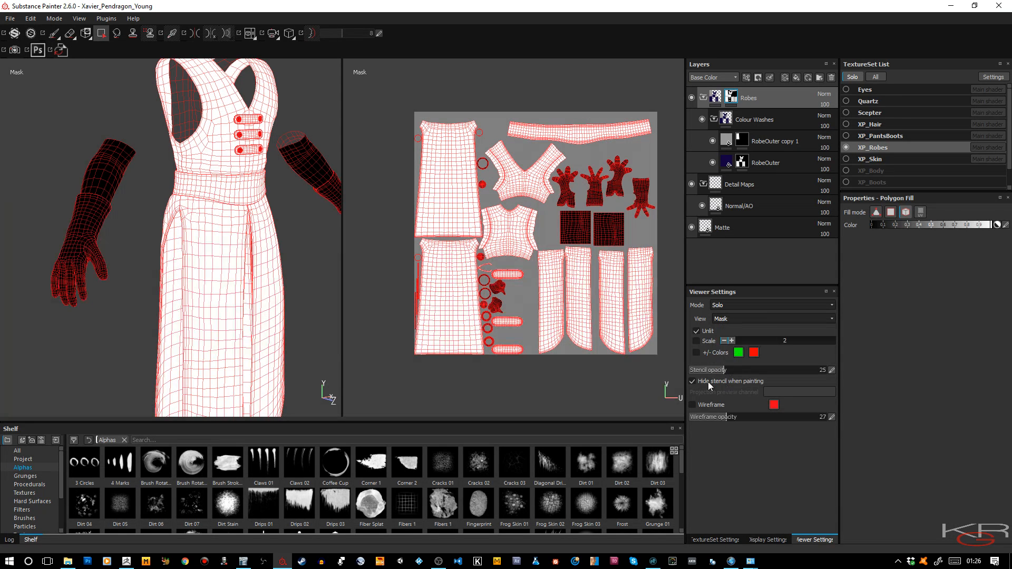
scroll(276, 282, up, 4)
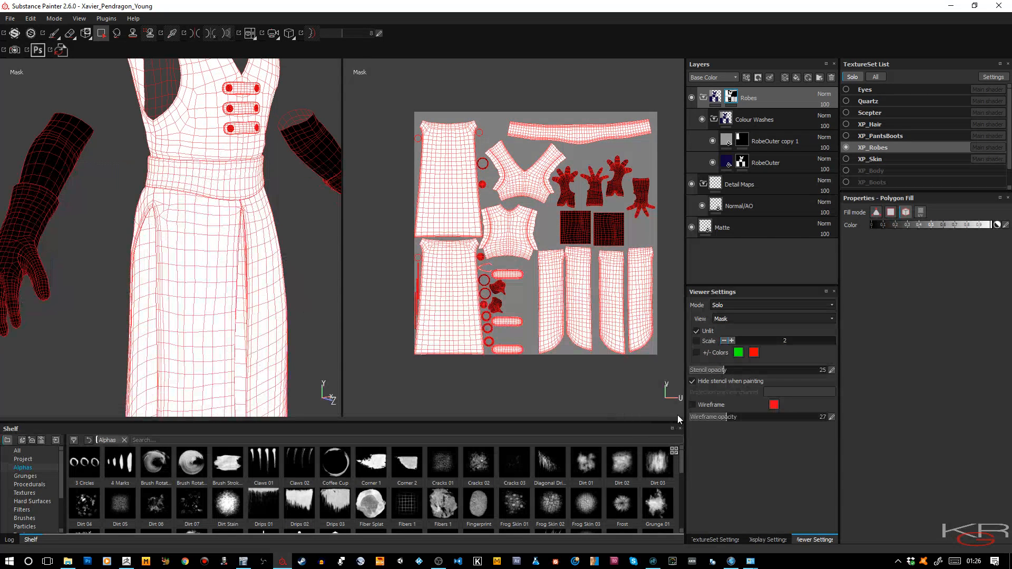
click(700, 420)
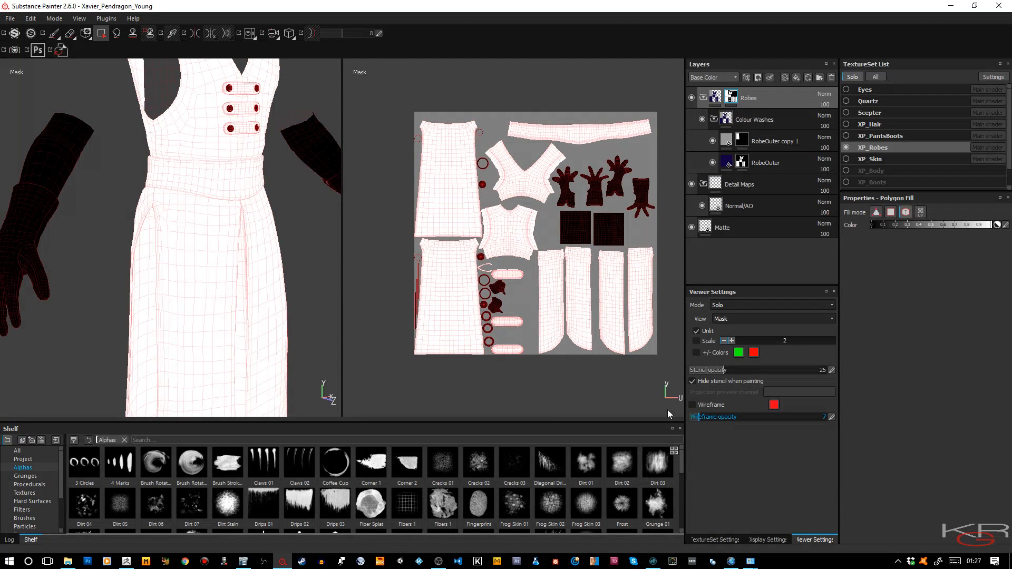
Add the round buttons on the three chest fasteners to the Robes folder's mask with mesh fill and return to the material view.
alt+drag(210, 173, 266, 253)
scroll(224, 380, up, 3)
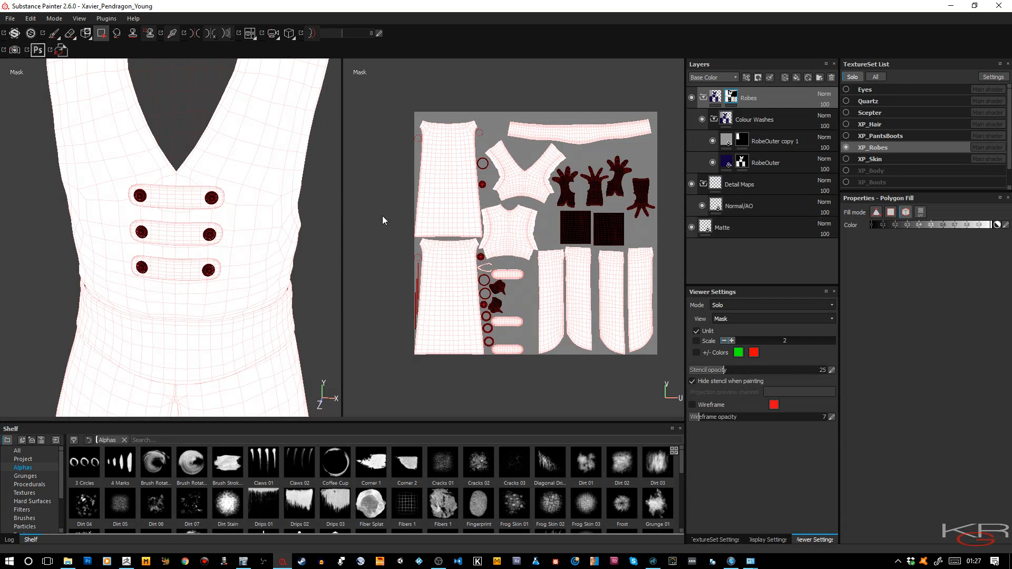
click(212, 202)
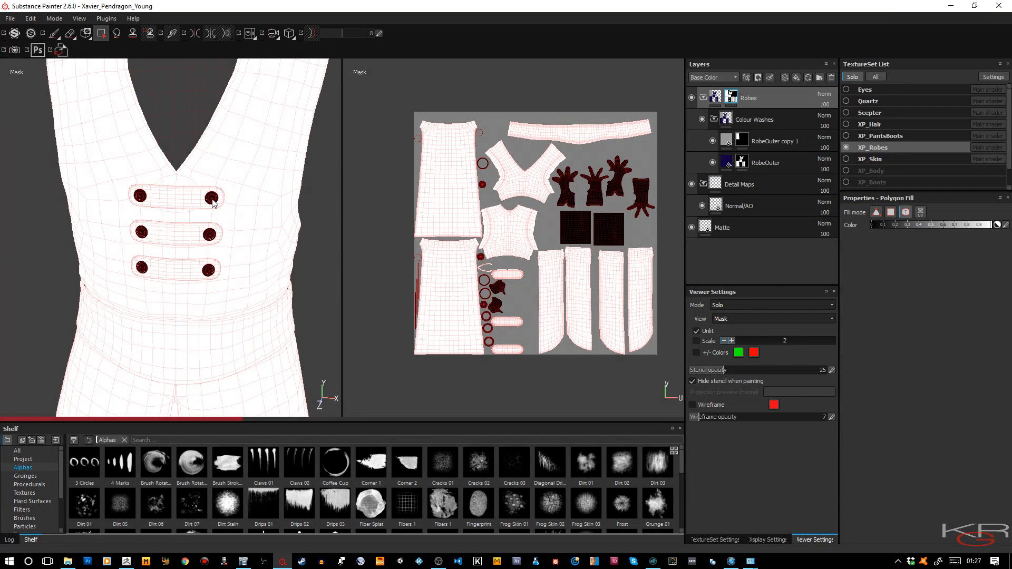
click(212, 237)
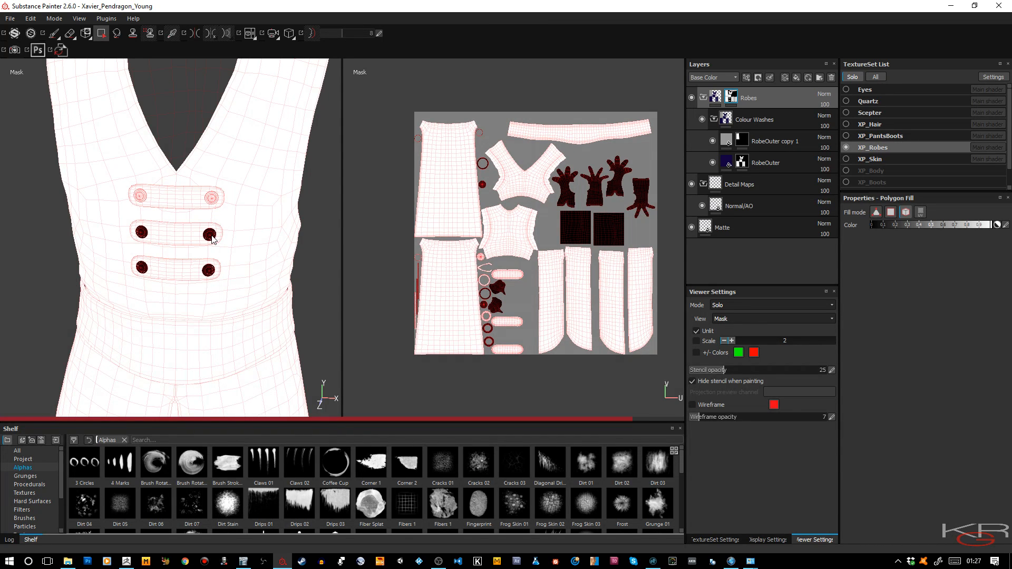
click(207, 272)
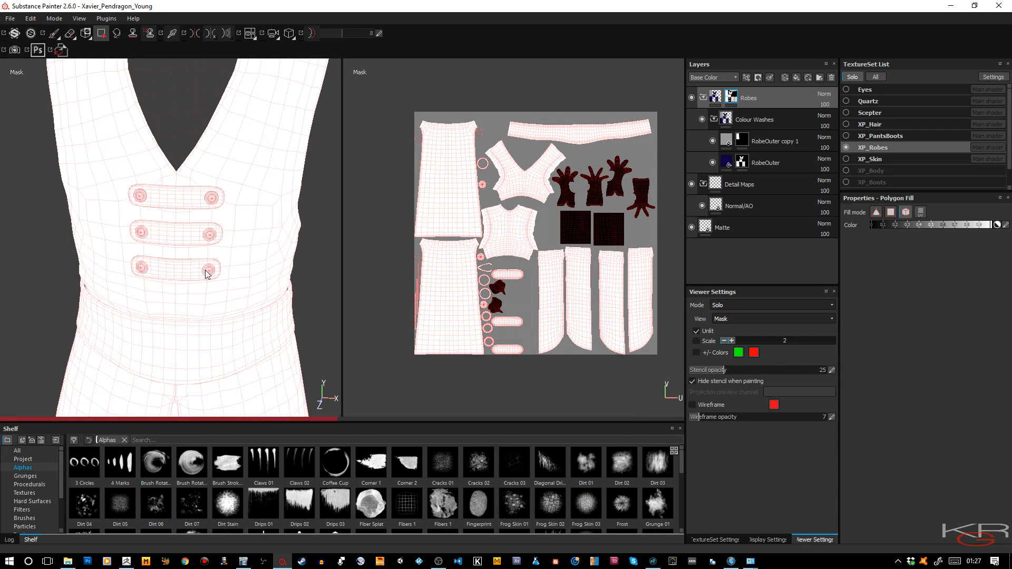
alt+drag(217, 298, 228, 260)
alt+right_drag(228, 260, 189, 244)
alt+middle_drag(190, 244, 187, 173)
alt+right_drag(197, 238, 204, 154)
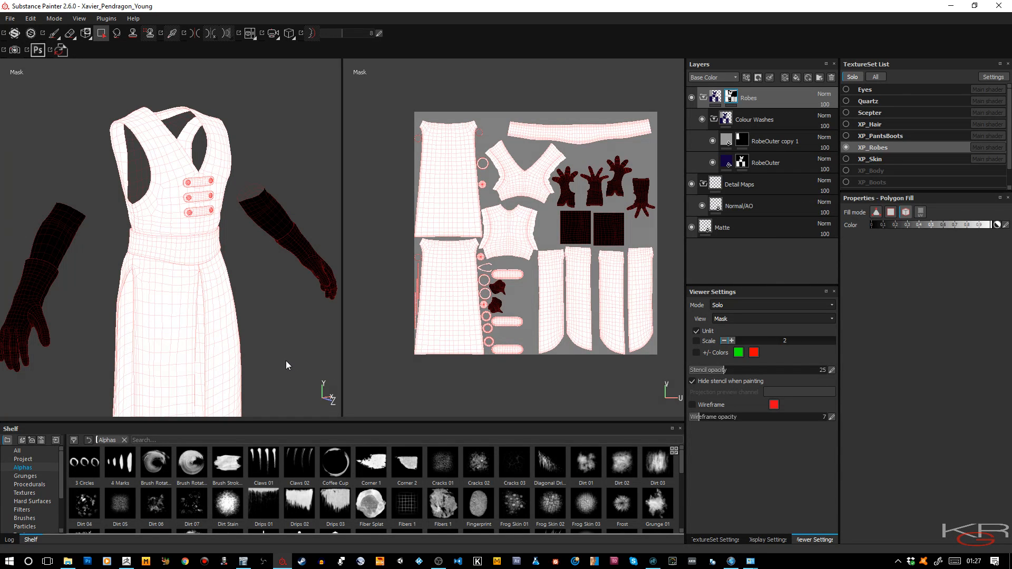
key(m)
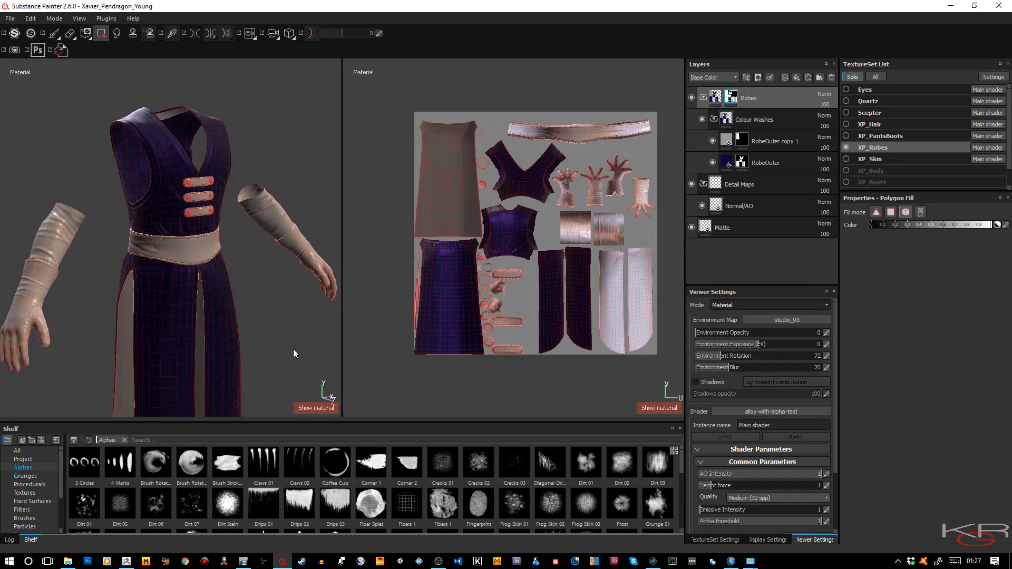
Fill the inner linings of both front skirt panels into the RobeOuter copy 1 mask with UV chunk fill.
click(742, 140)
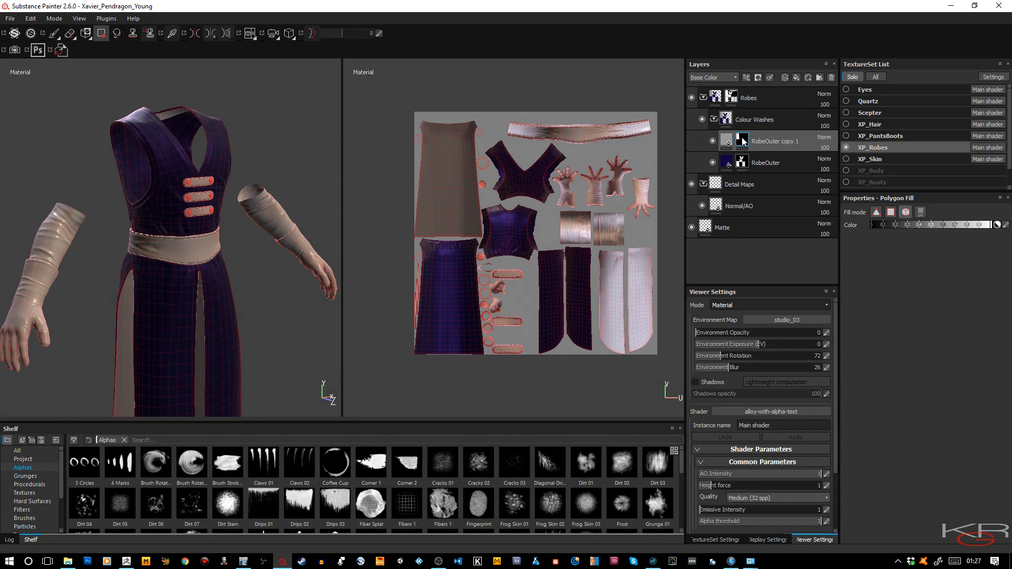
alt+middle_drag(239, 305, 210, 166)
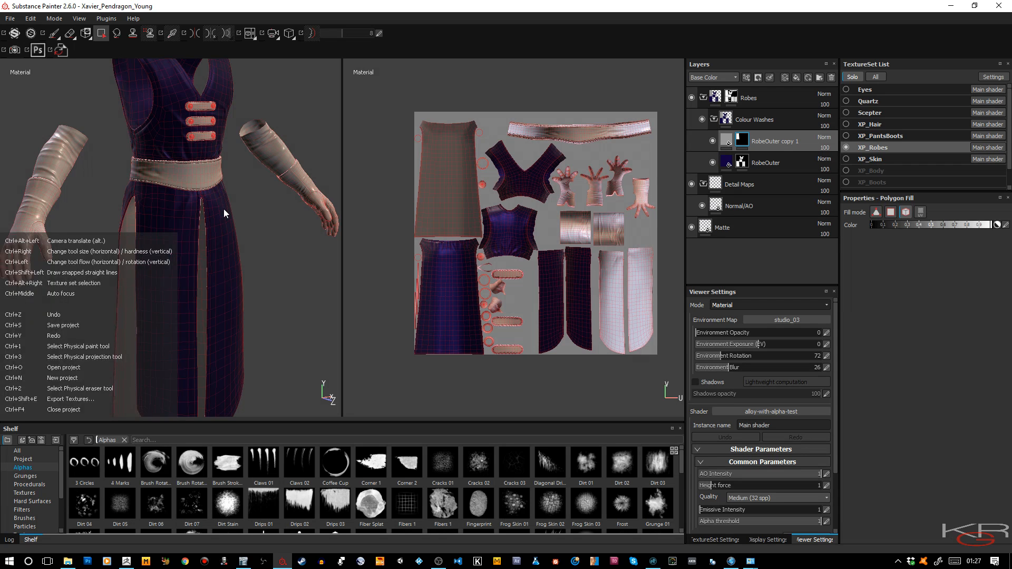
scroll(218, 191, up, 5)
scroll(219, 195, up, 3)
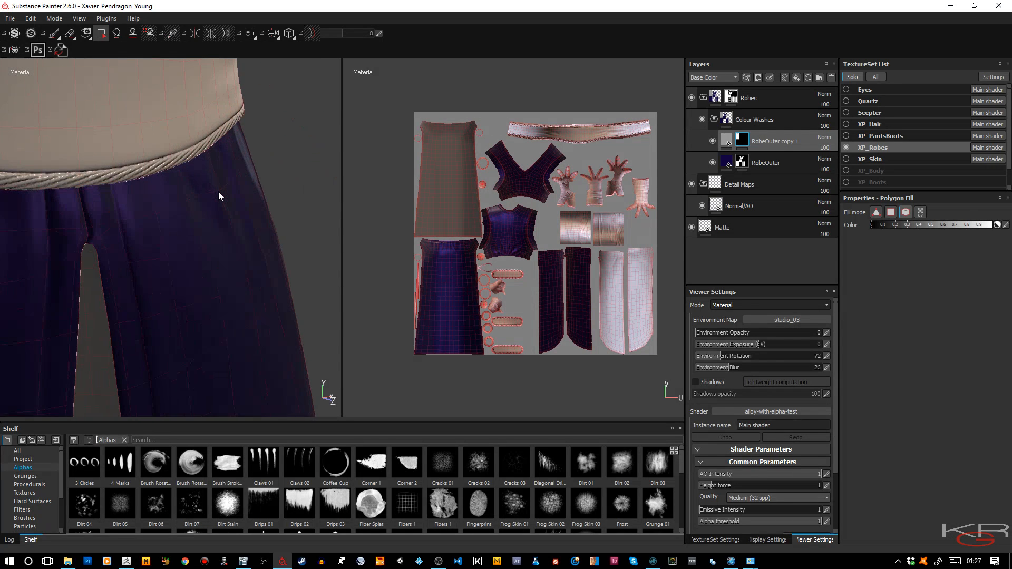
scroll(218, 192, down, 3)
alt+middle_drag(158, 159, 186, 233)
alt+right_drag(129, 125, 172, 204)
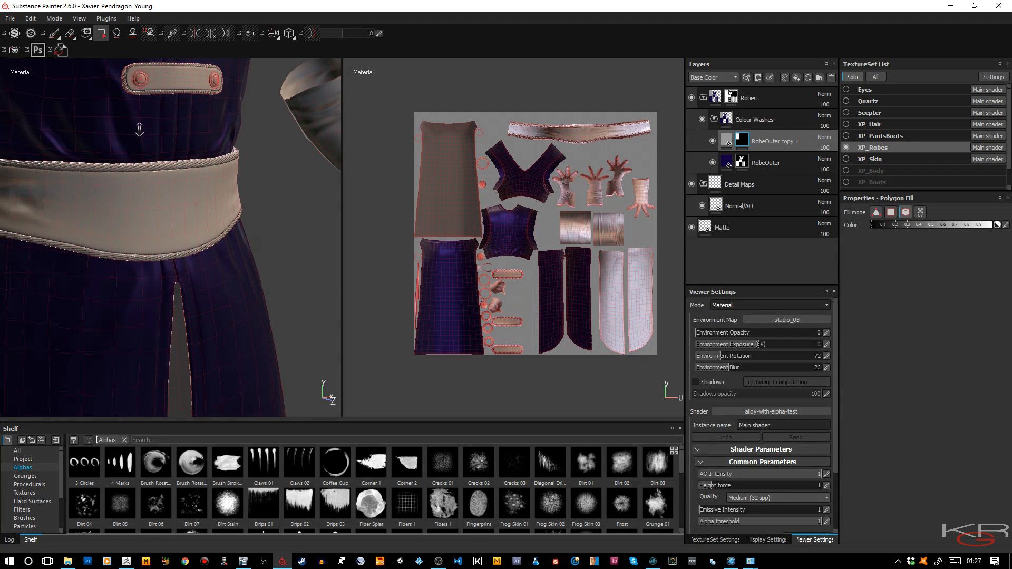
alt+right_drag(133, 107, 155, 193)
alt+right_drag(129, 135, 140, 189)
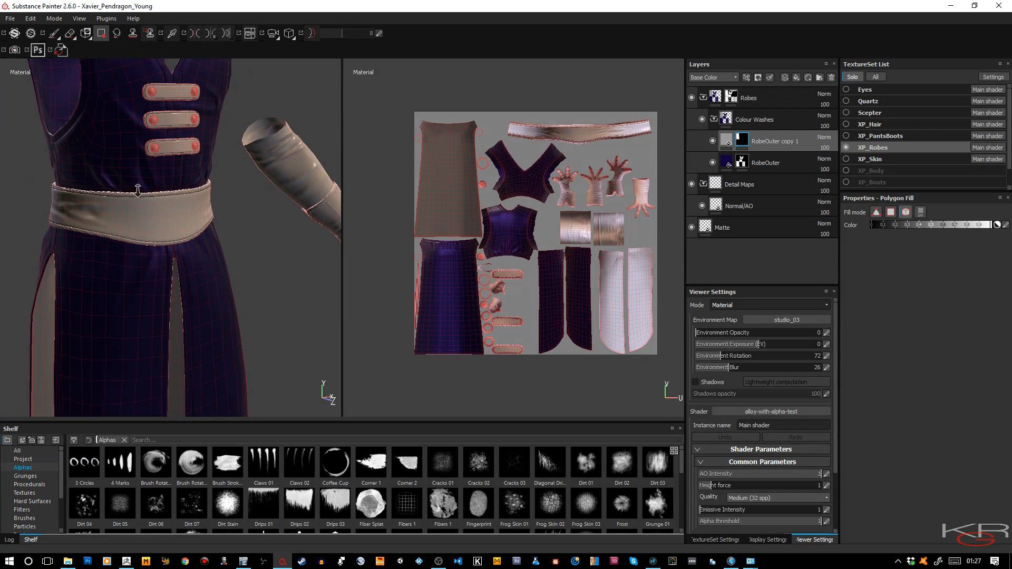
alt+right_drag(114, 113, 126, 157)
alt+drag(129, 205, 275, 215)
alt+middle_drag(215, 330, 202, 203)
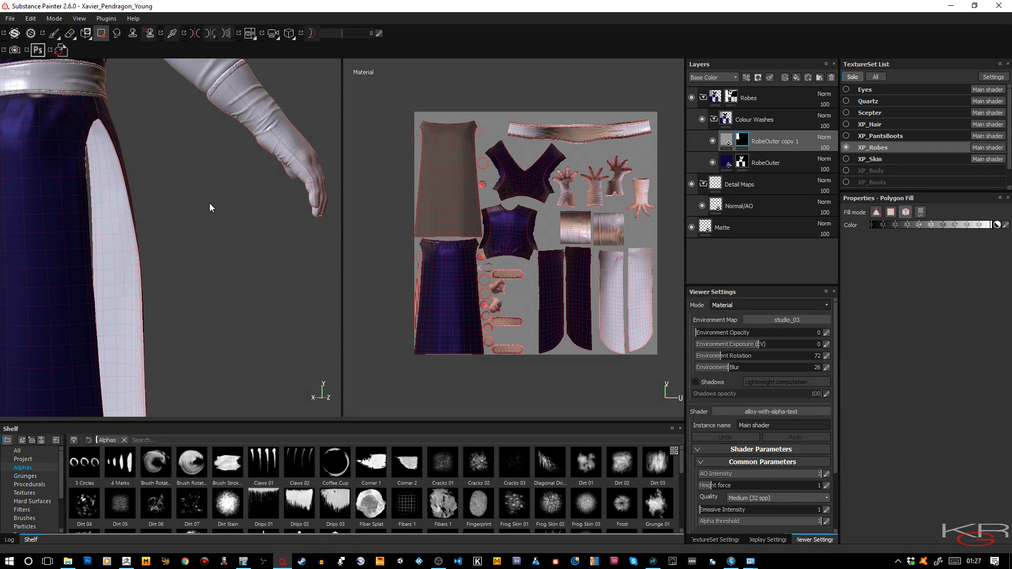
click(920, 212)
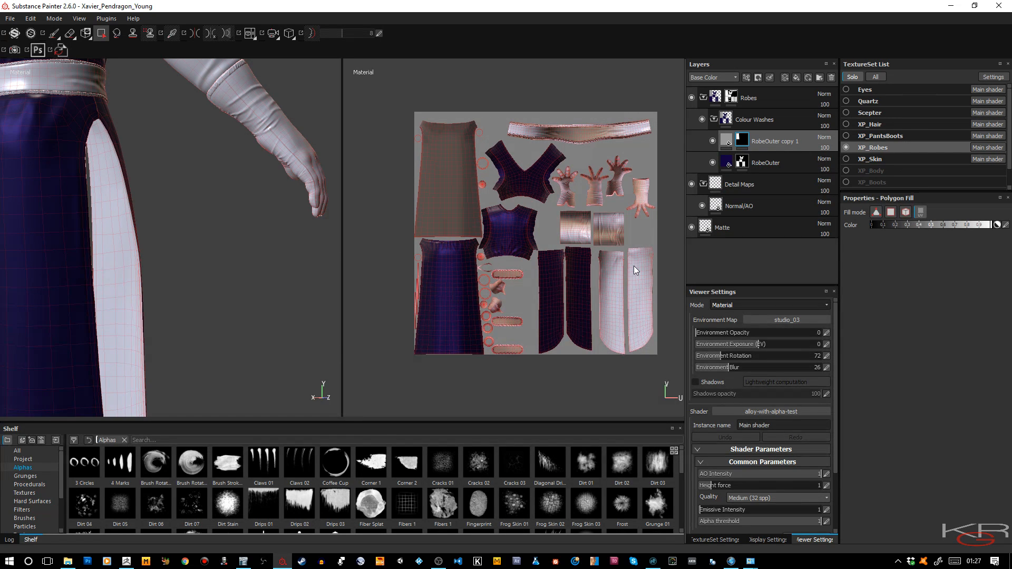
click(114, 272)
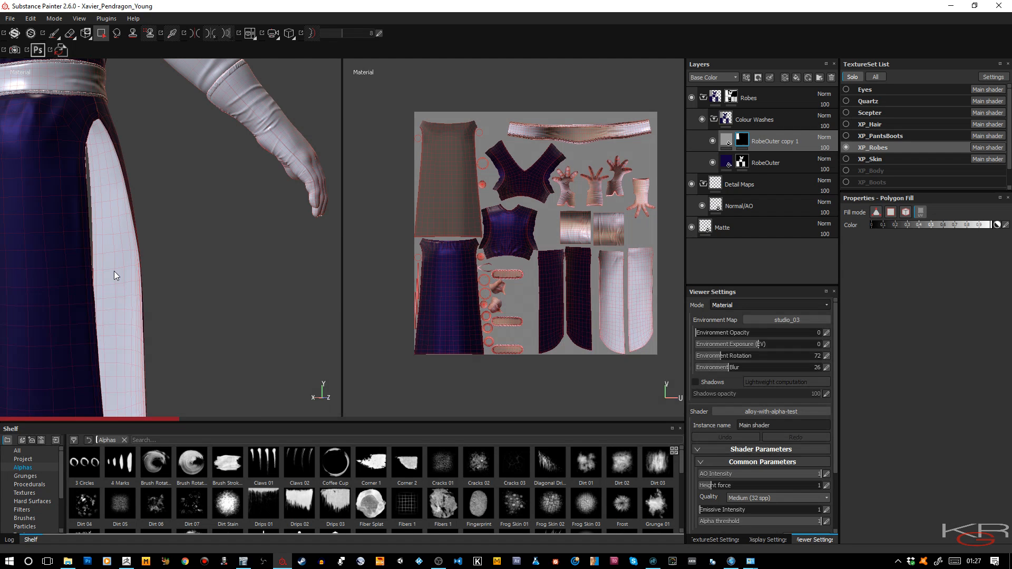
right_click(211, 265)
alt+right_drag(181, 235, 97, 249)
alt+drag(167, 253, 39, 251)
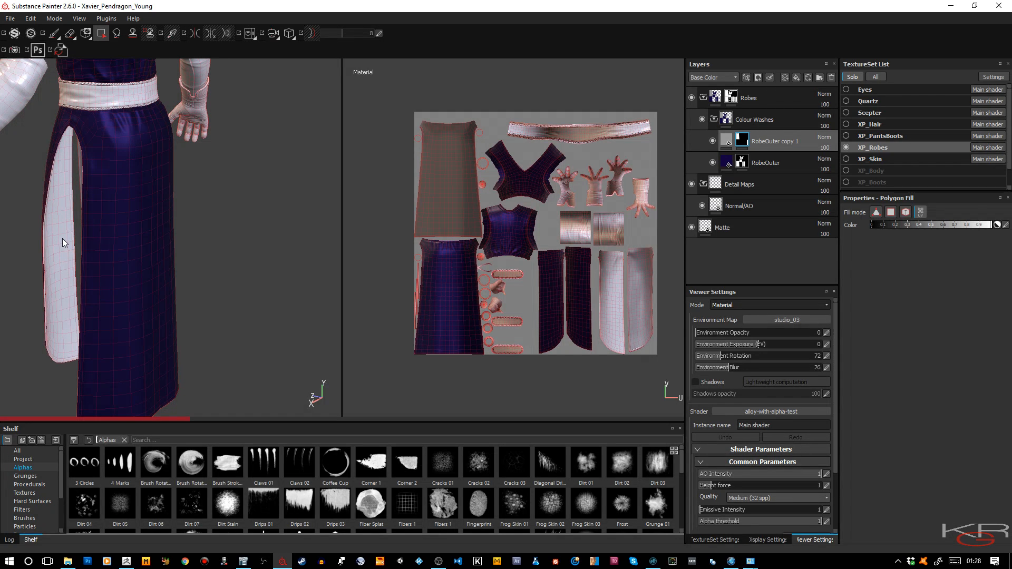
click(62, 238)
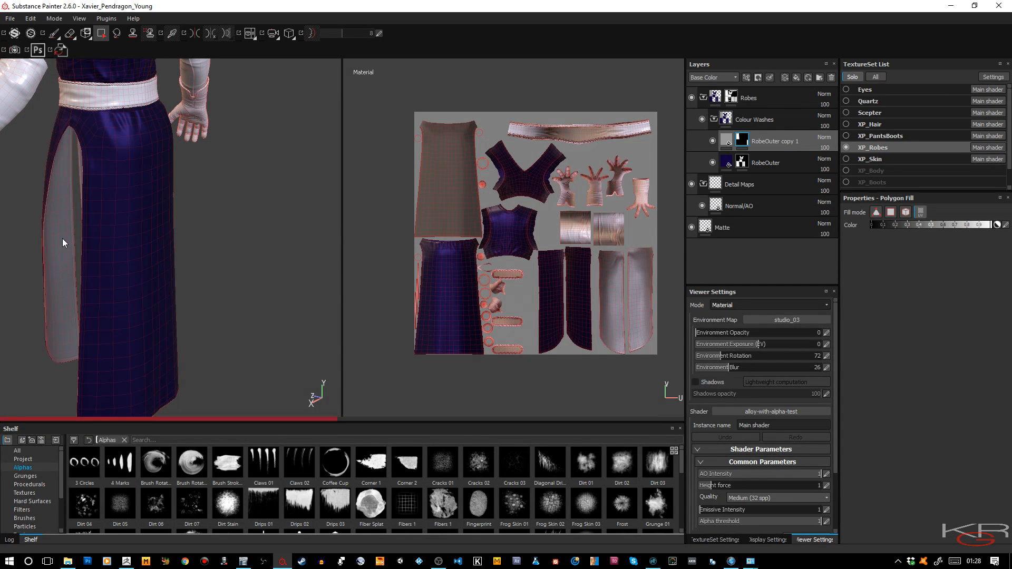
Turn off the metallic channel in the RobeOuter copy 1 fill layer.
alt+drag(235, 215, 425, 204)
alt+middle_drag(248, 276, 264, 318)
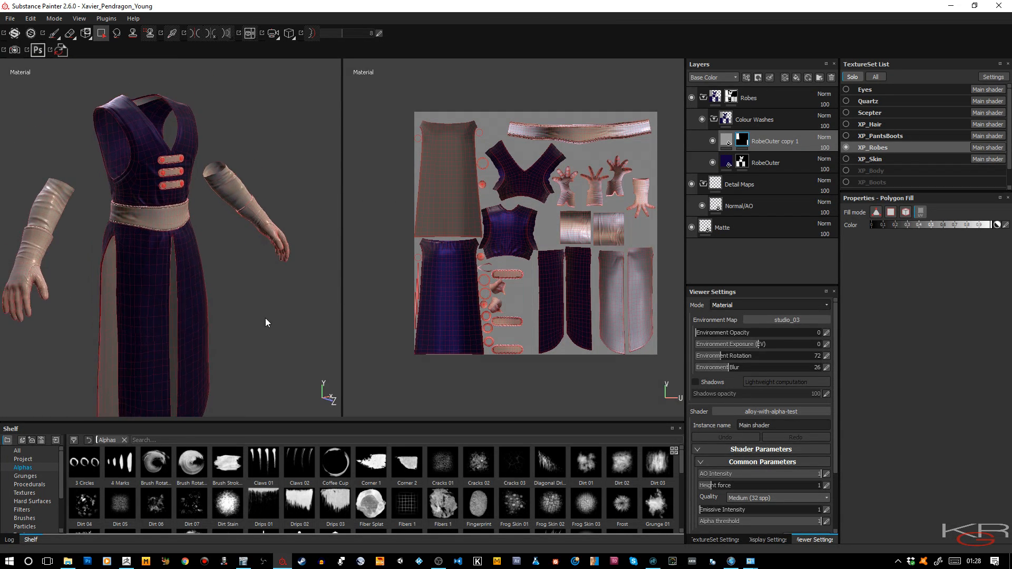
alt+drag(263, 309, 248, 303)
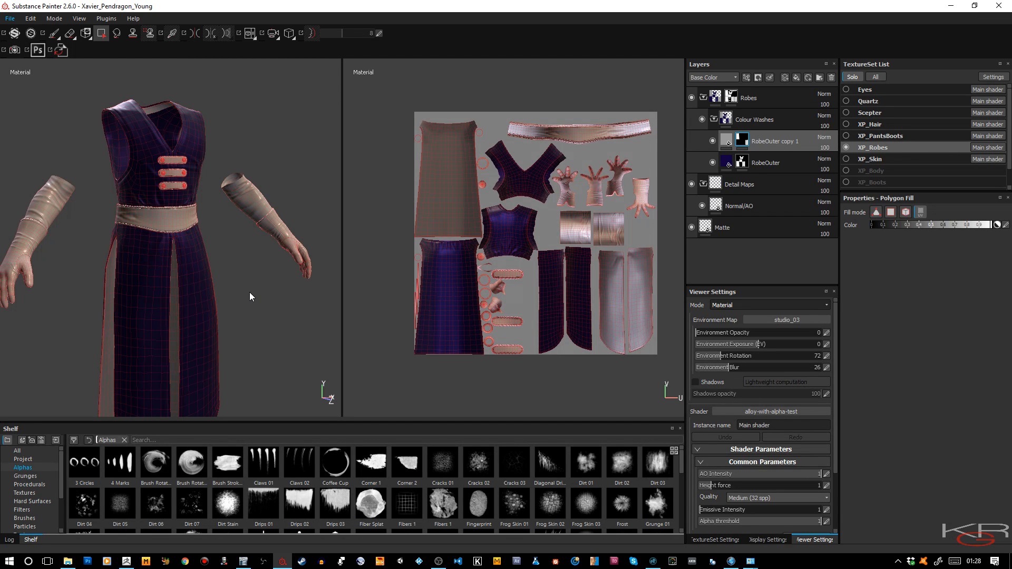
alt+middle_drag(262, 316, 268, 262)
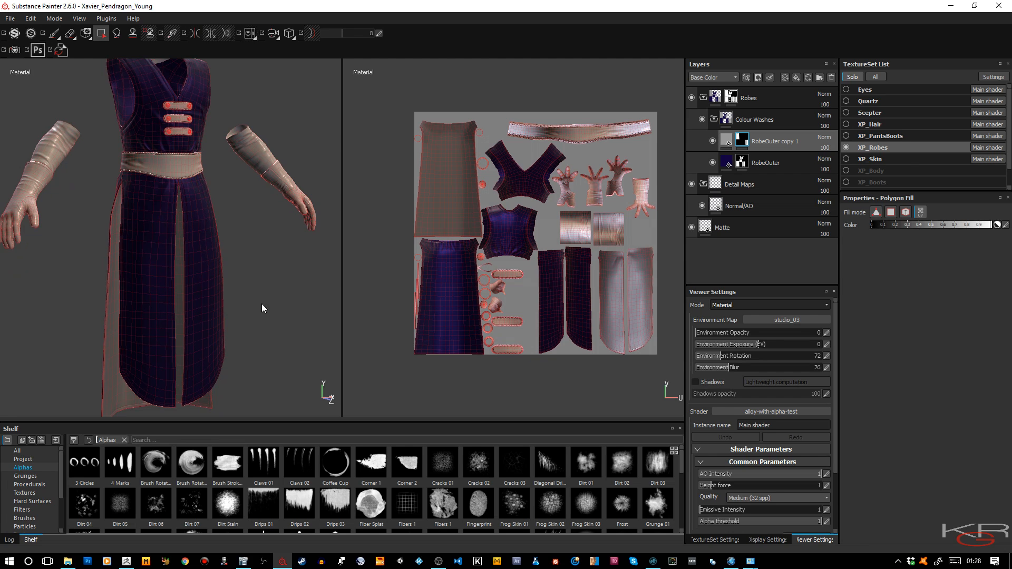
click(727, 141)
click(963, 324)
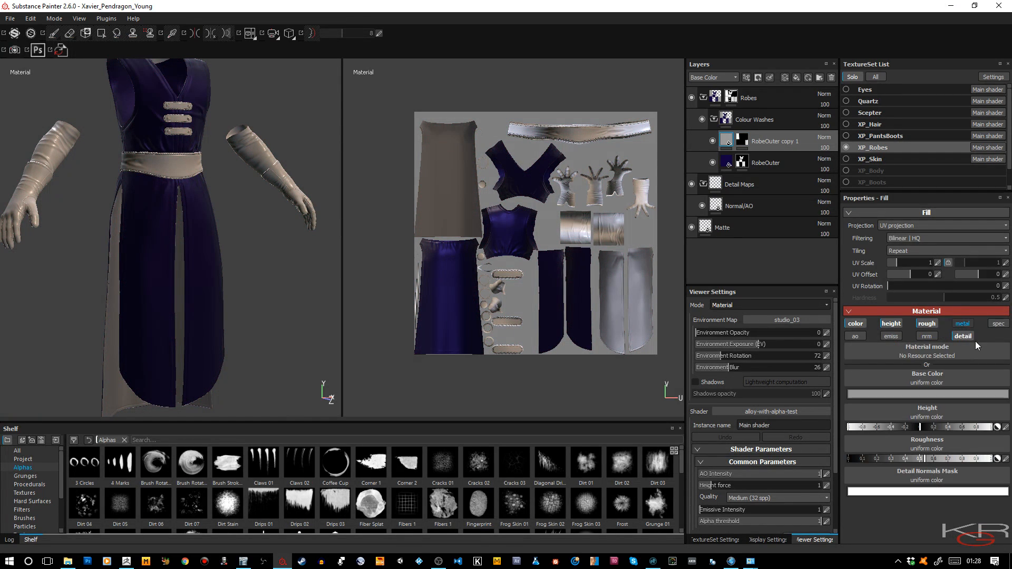
click(968, 337)
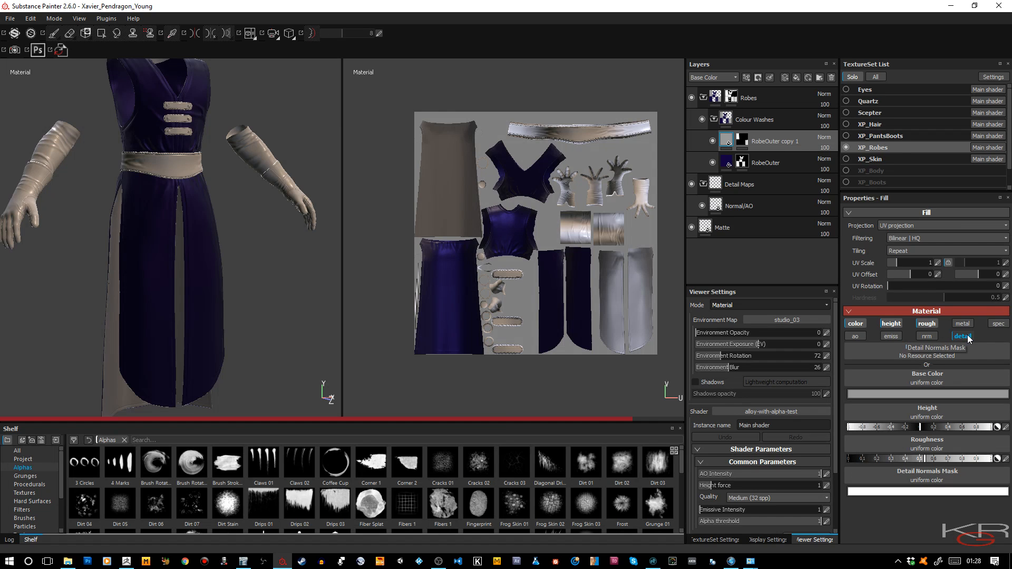
Select the RobeOuter fill and inspect the robe's individual channels in solo view, from the mask through metallic and emissive to normal.
click(727, 167)
key(c)
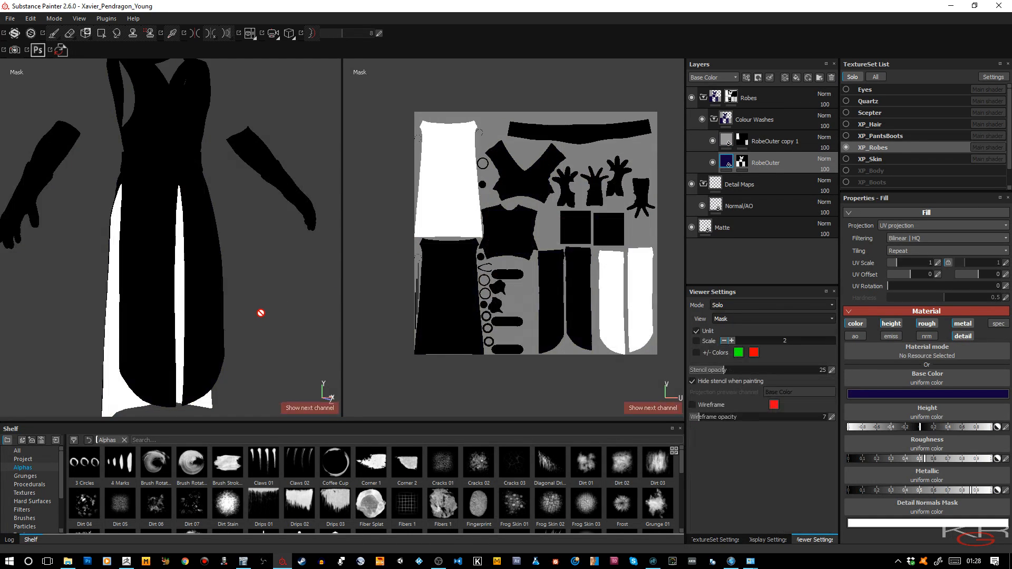
key(c)
key(c)
key(c)
key(c)
key(c)
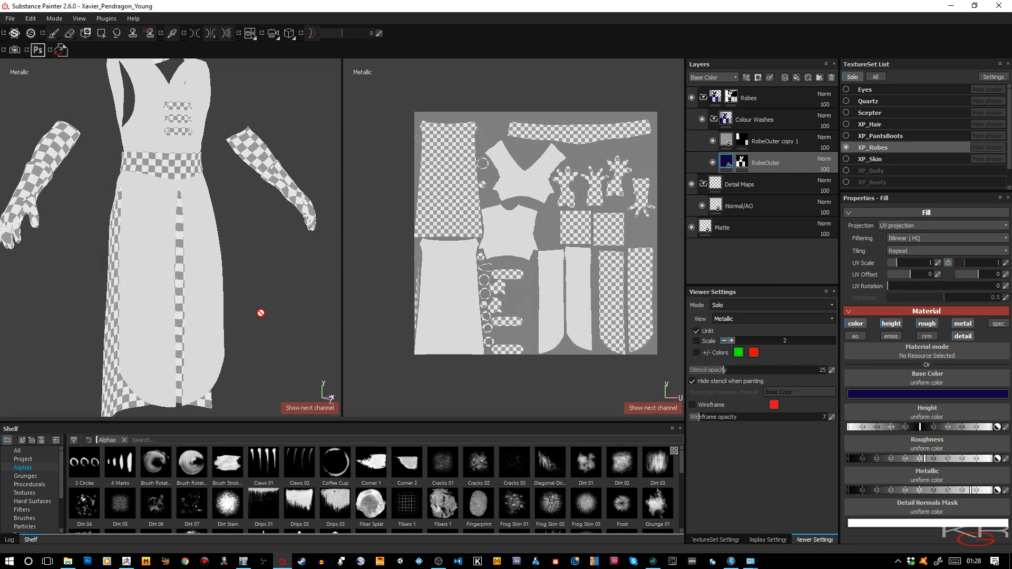
key(c)
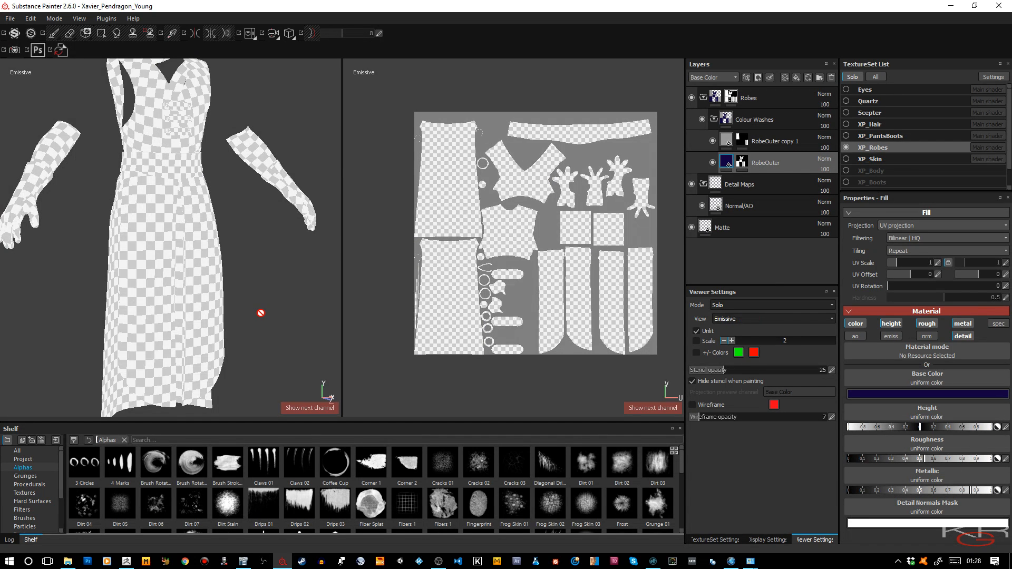
key(c)
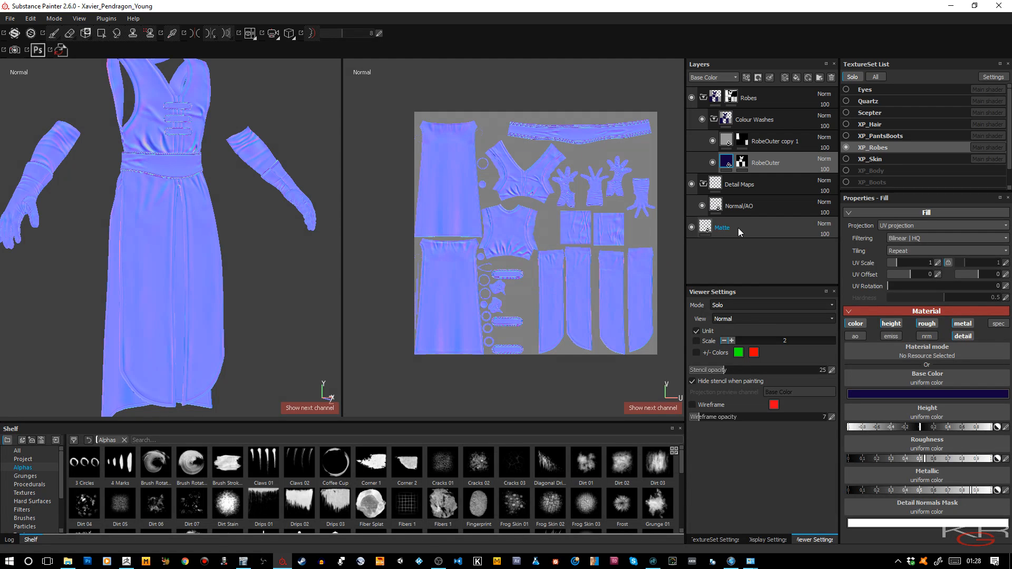
Enable the detail channel on the Matte fill layer and set its Detail Normals Mask color to black.
click(738, 228)
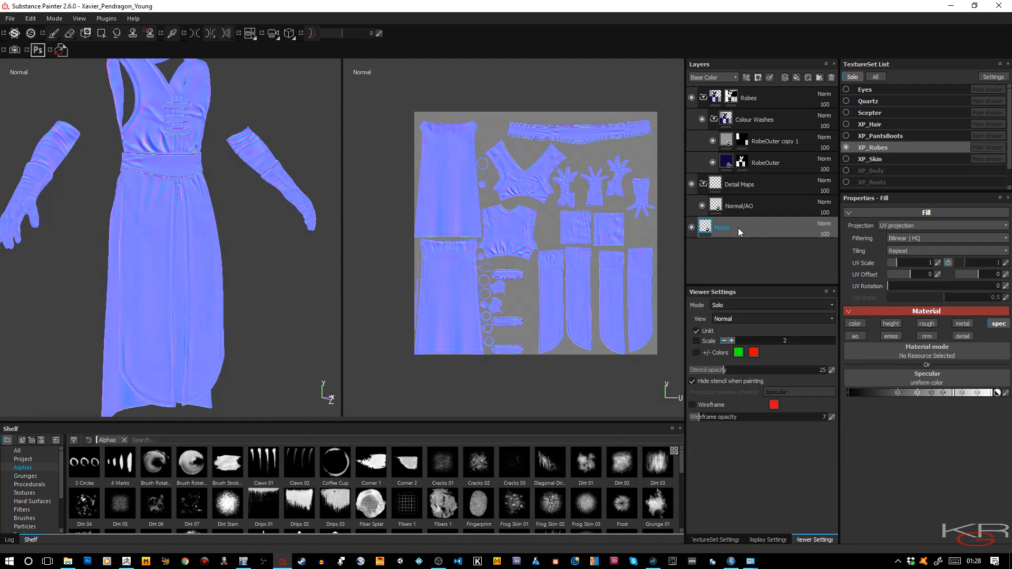
click(964, 338)
click(909, 427)
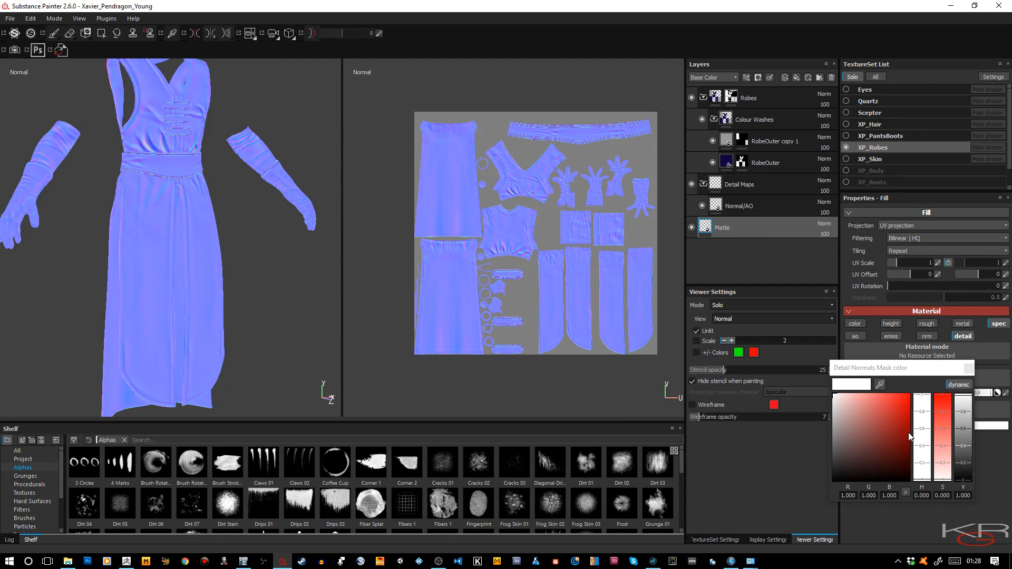
drag(854, 476, 831, 484)
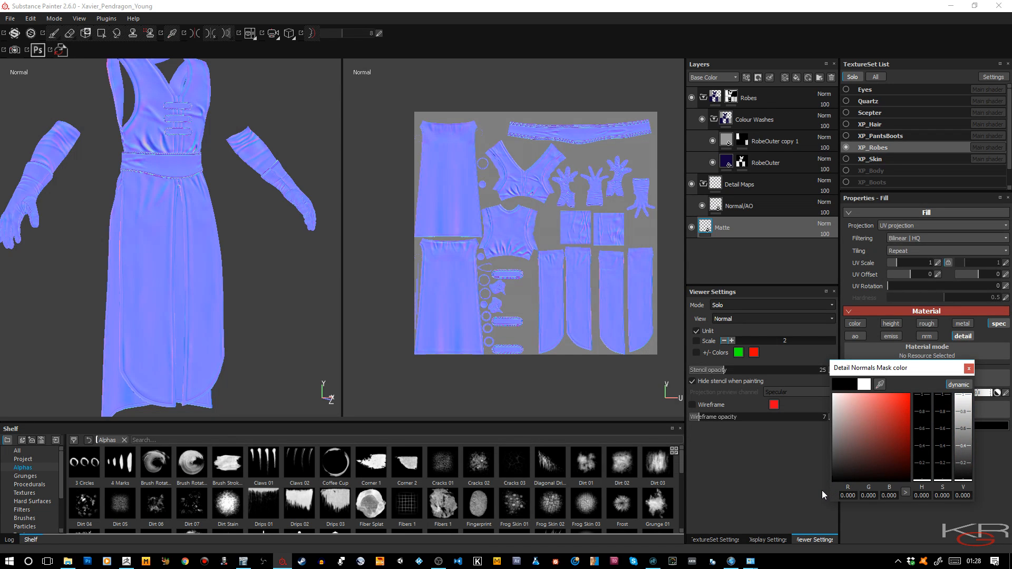
click(969, 368)
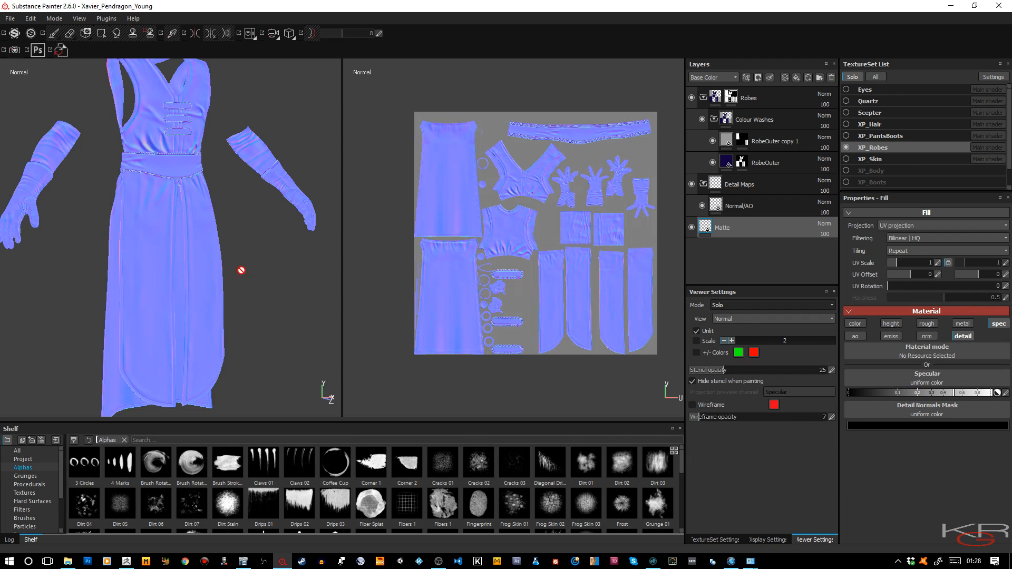
Examine the Detail Normals Mask channel in solo view on the whole robe and return to the material view.
key(c)
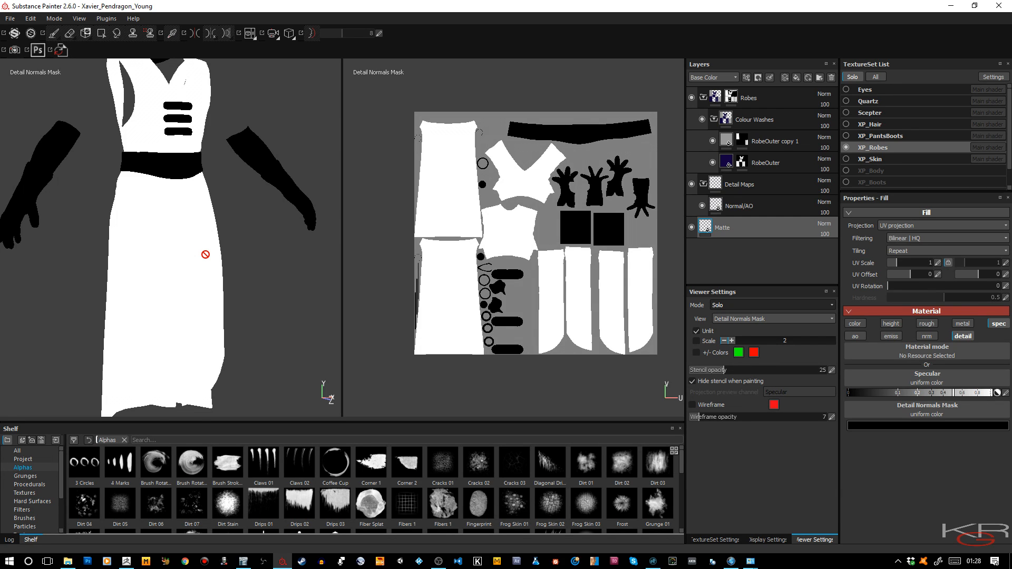
middle_drag(245, 228, 255, 289)
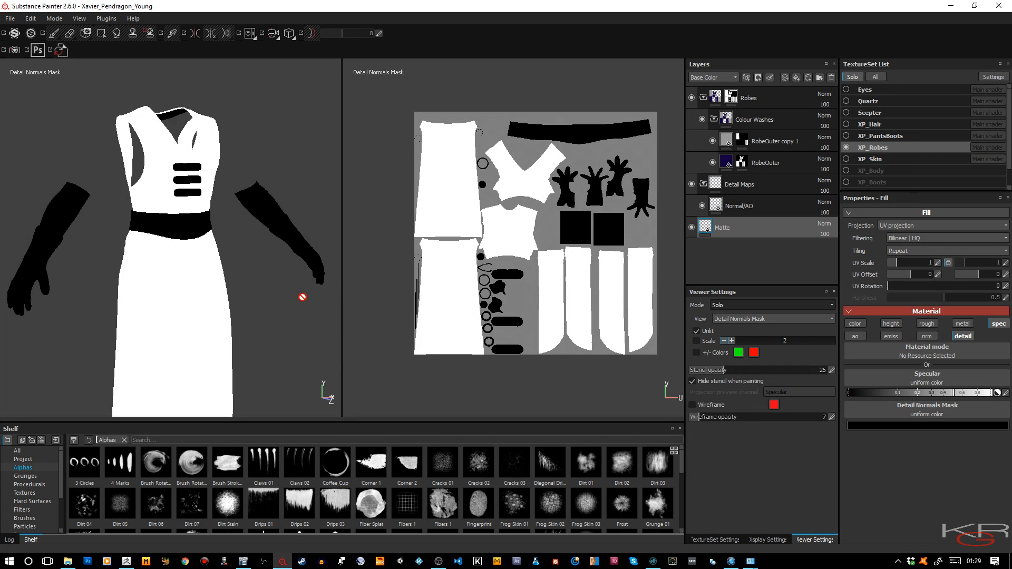
key(m)
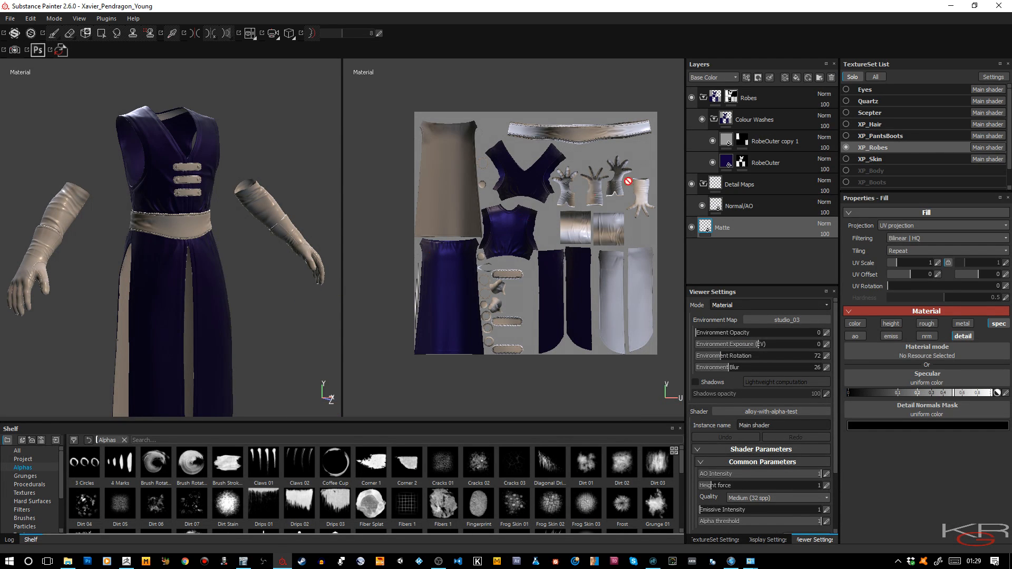
Set the RobeOuter fill layer's Detail Normals Mask color to red while viewing that channel in solo mode.
drag(725, 163, 242, 306)
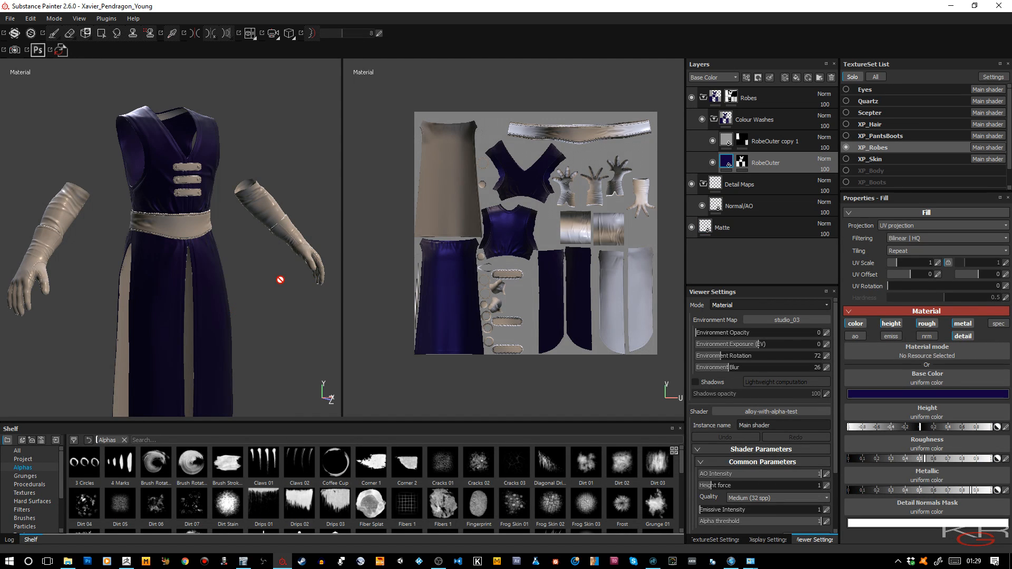
key(c)
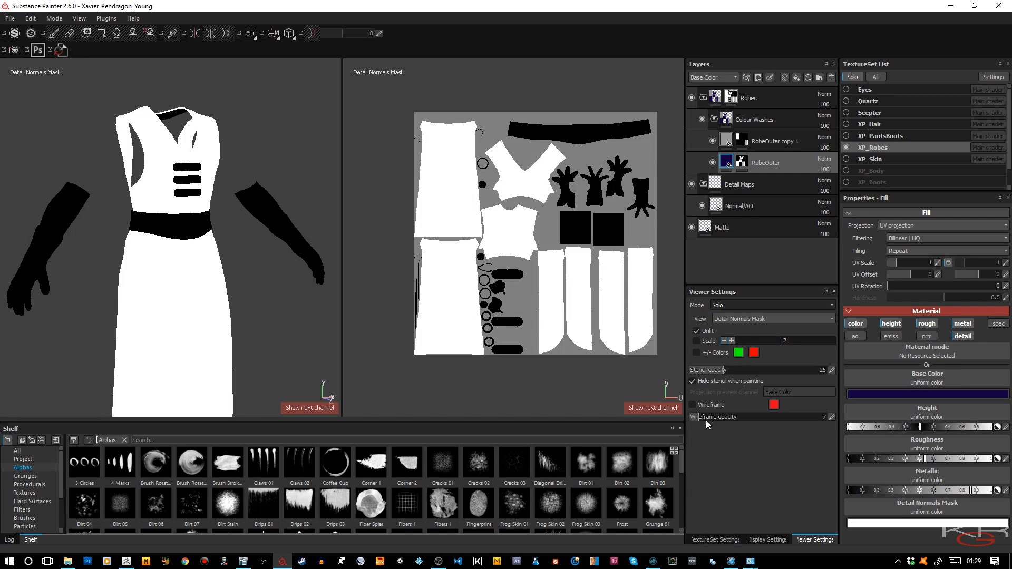
click(867, 523)
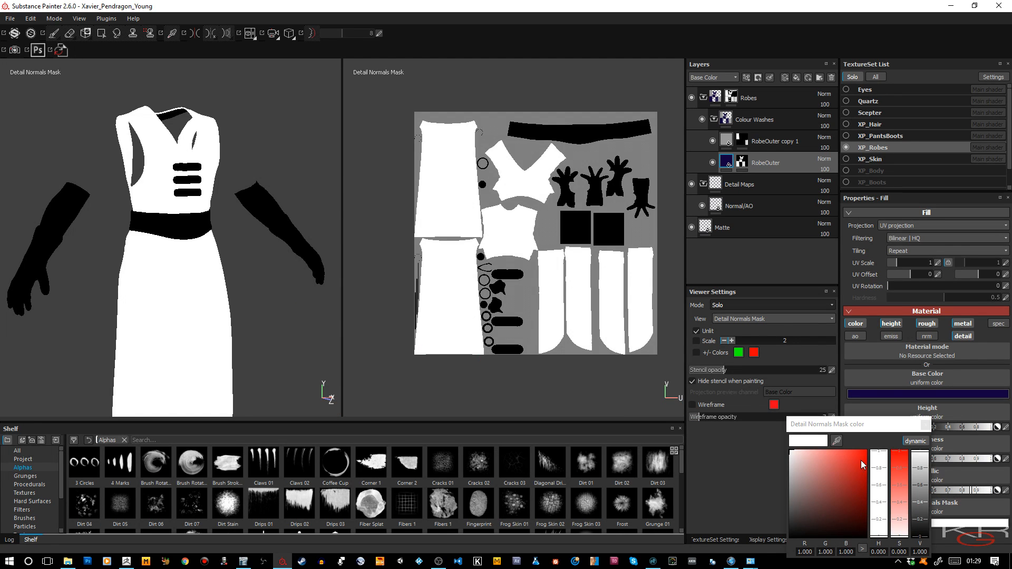
drag(863, 465, 867, 451)
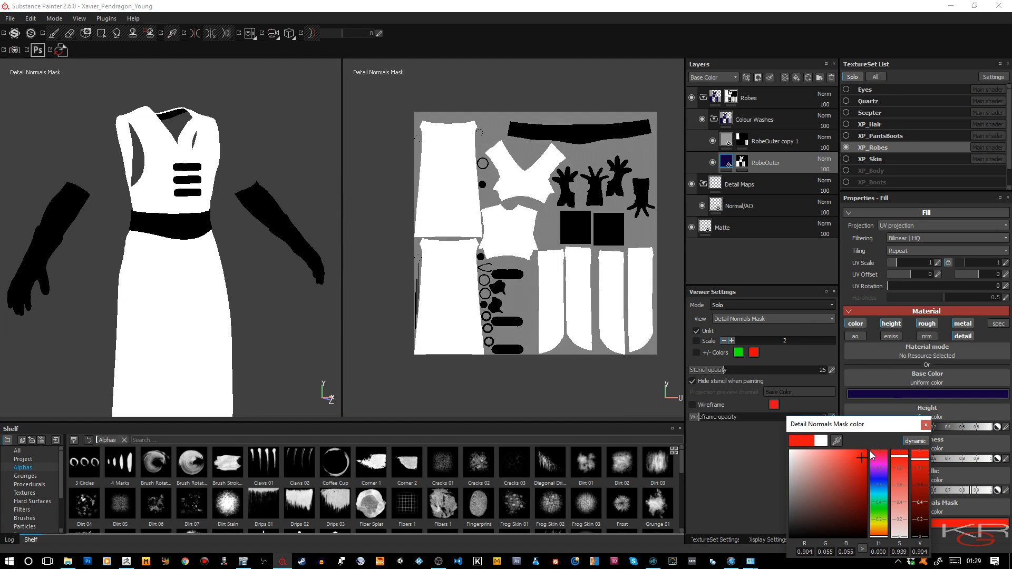
click(926, 425)
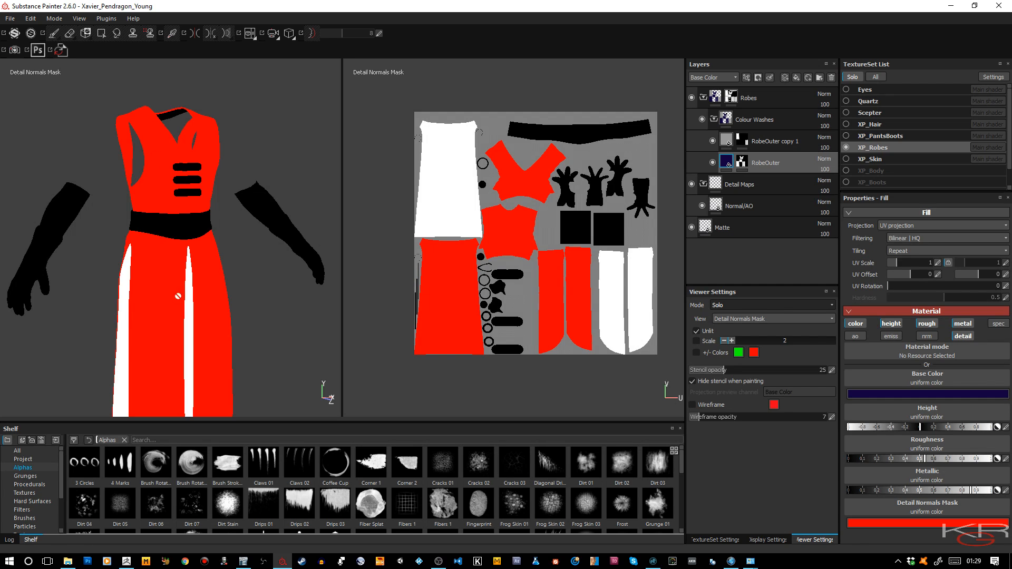
Set the Detail Normals Mask color of the RobeOuter copy 1 fill to pure green with RGB 0, 1, 0.
alt+middle_drag(249, 311, 258, 222)
mouse_move(264, 250)
alt+mouse_down()
mouse_move(285, 248)
mouse_move(279, 255)
alt+mouse_up()
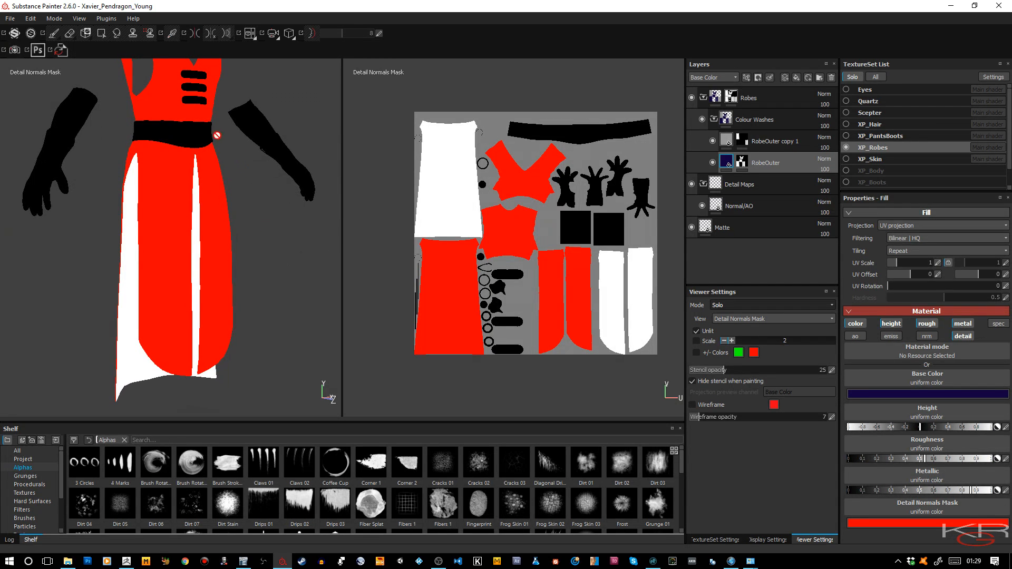
alt+drag(269, 249, 278, 298)
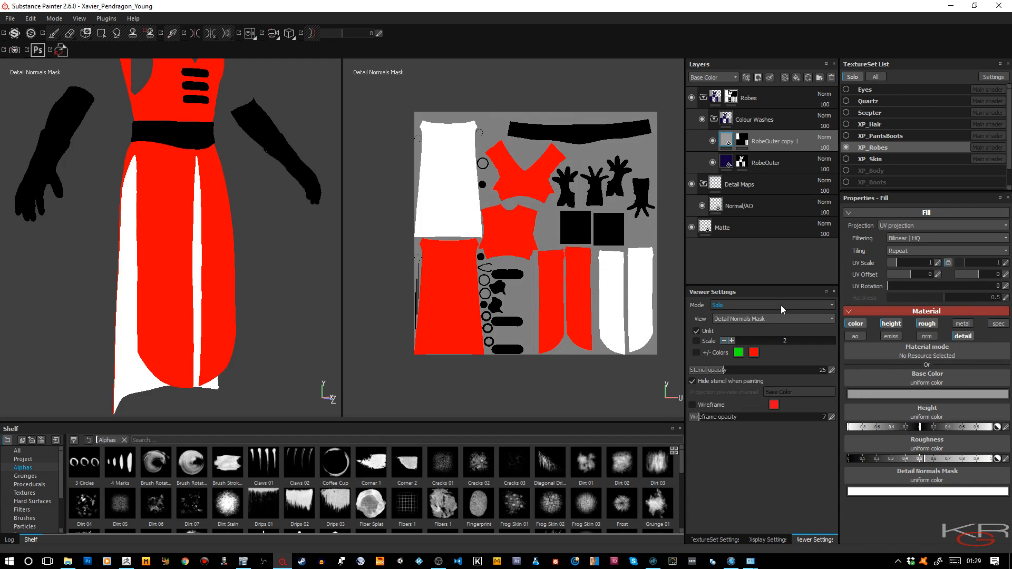
click(895, 492)
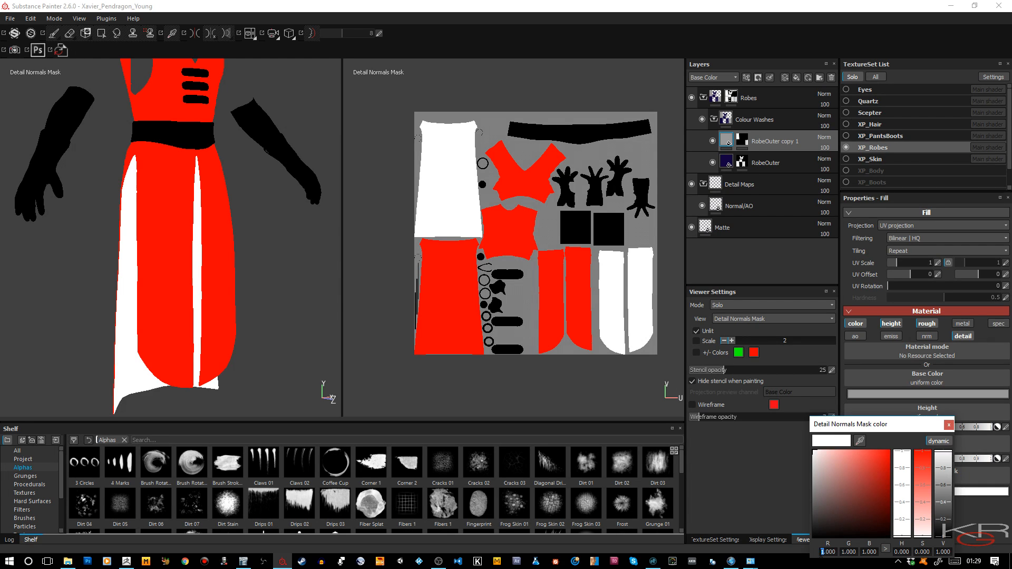
text(0)
click(862, 552)
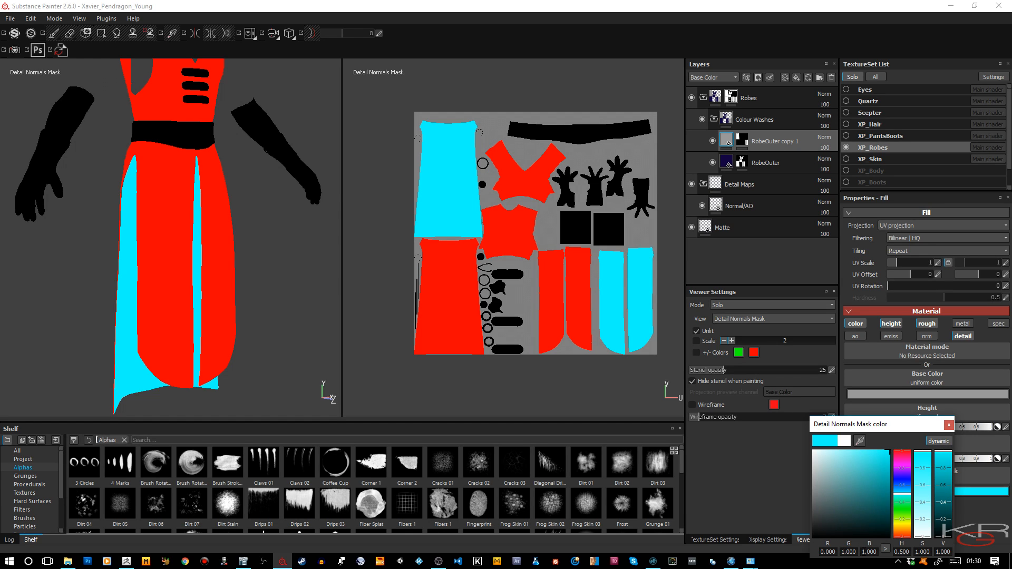
double_click(863, 552)
text(0)
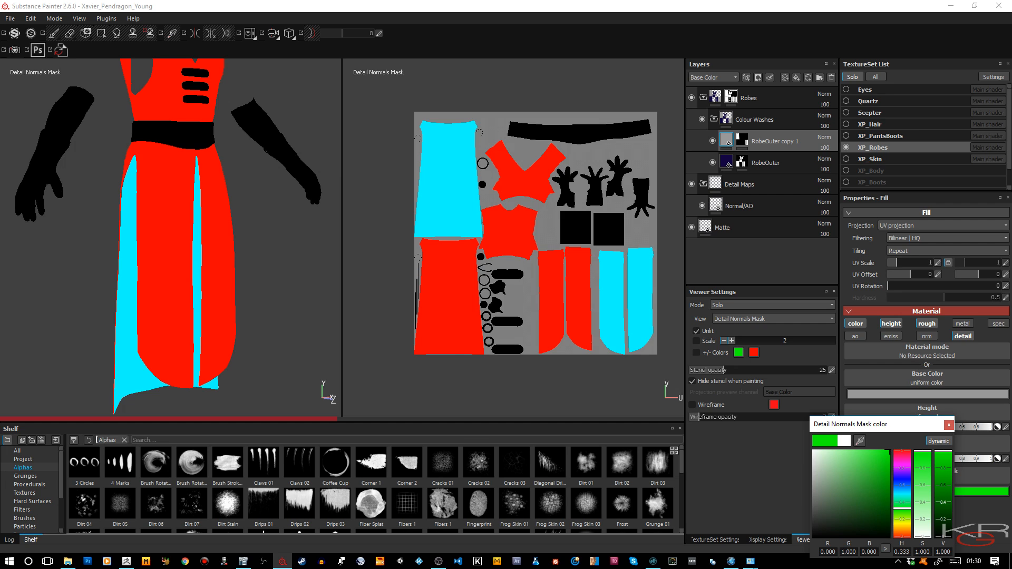
key(Return)
key(Tab)
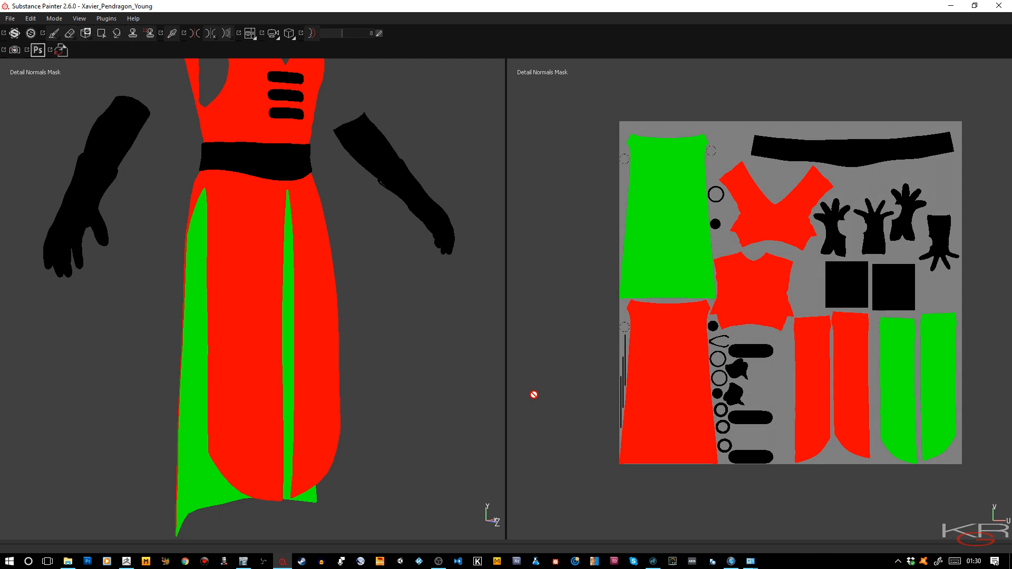
key(Tab)
Close the Shelf and the Log to enlarge the 3D and UV viewports.
middle_drag(285, 262, 283, 296)
alt+drag(284, 297, 260, 300)
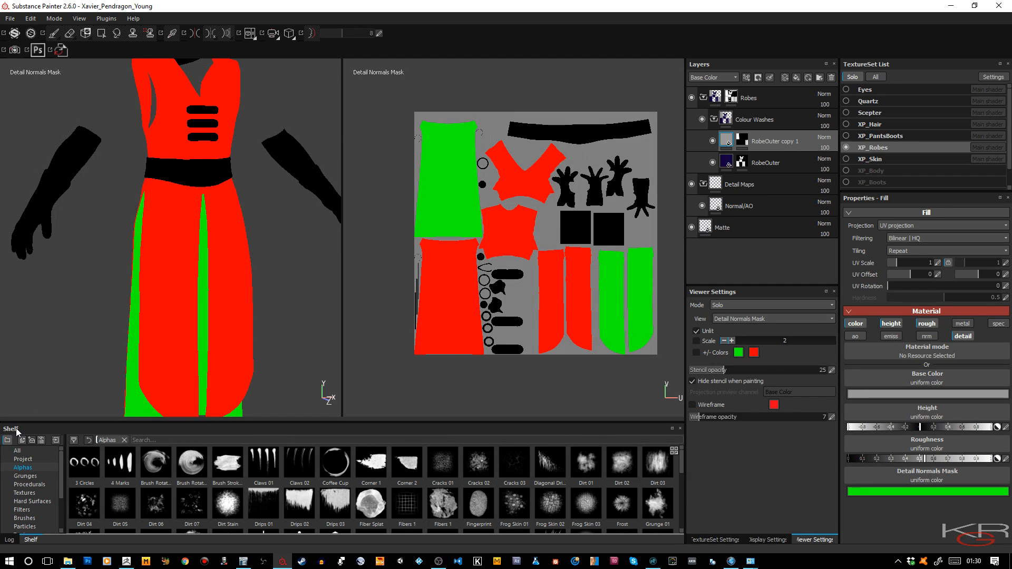
drag(28, 545, 0, 364)
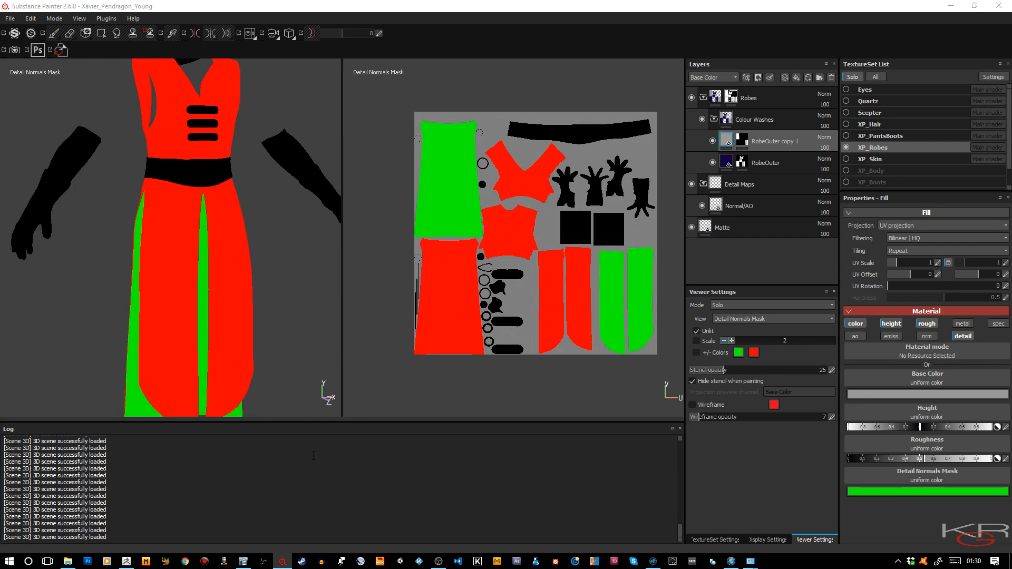
click(679, 428)
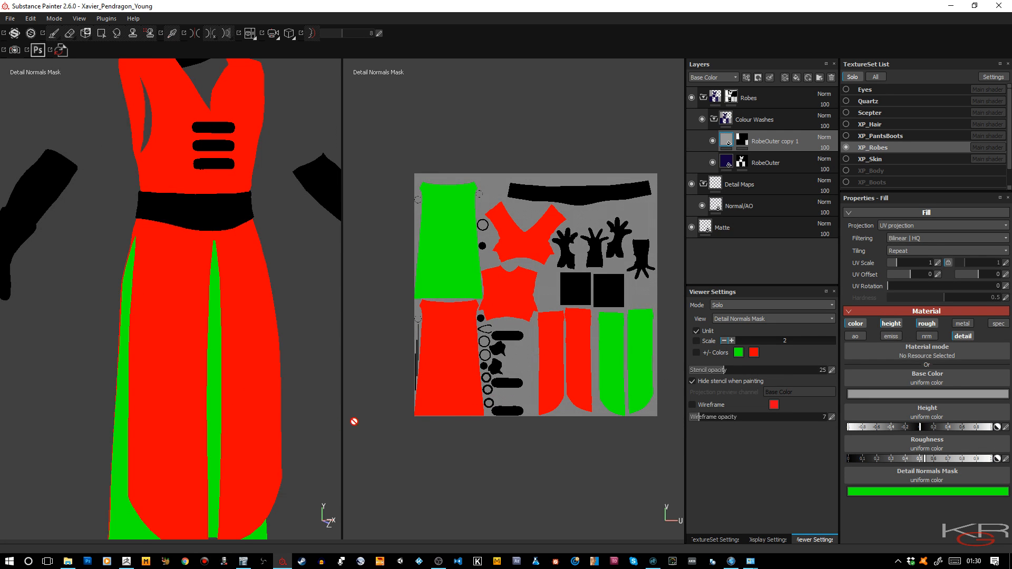
Return the viewports to the material view and save the project.
alt+drag(294, 405, 238, 336)
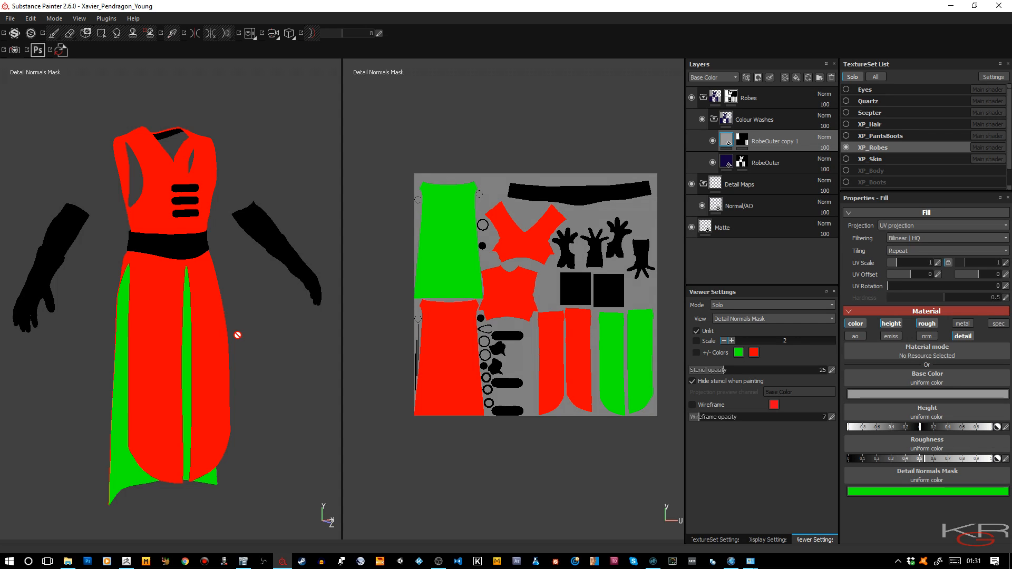
key(m)
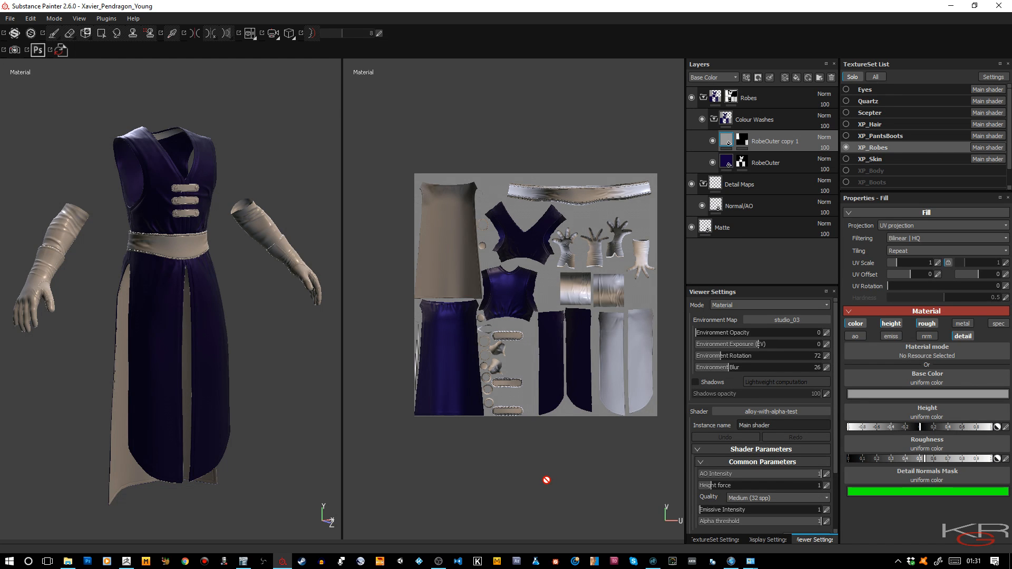
key(ctrl+s)
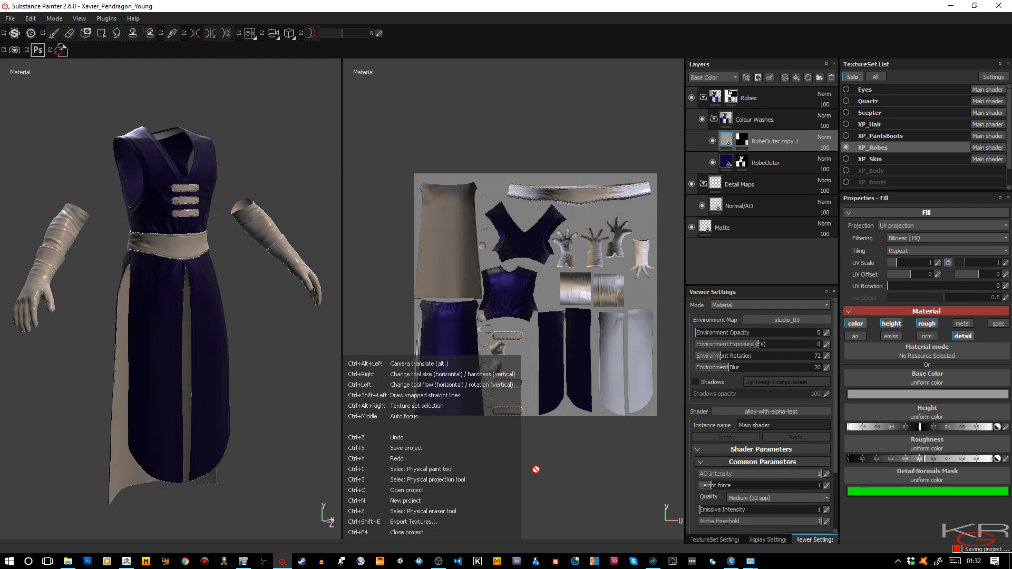
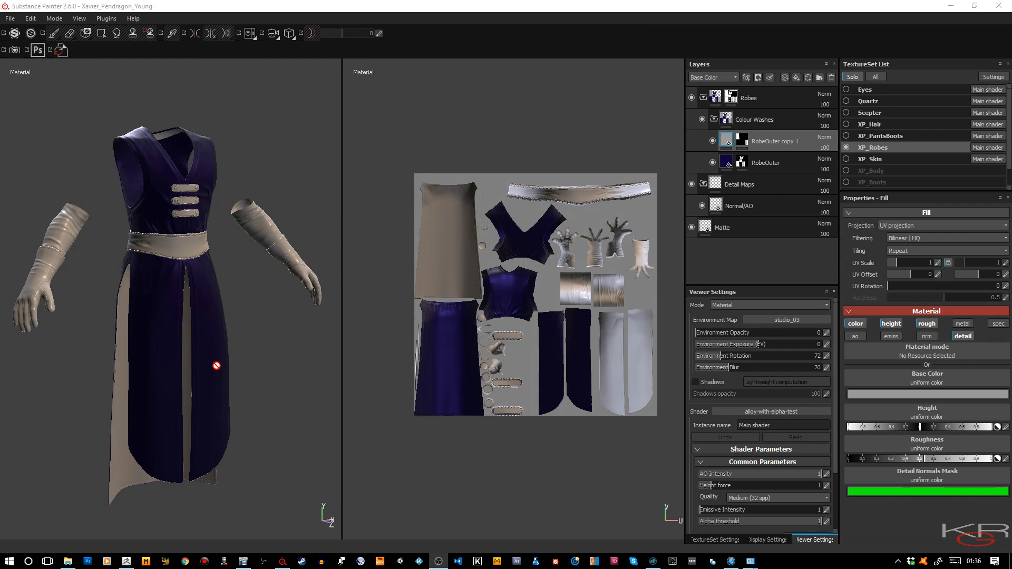
Add a fill layer at the top of the Colour Washes folder and name it Trims.
alt+right_drag(193, 302, 213, 414)
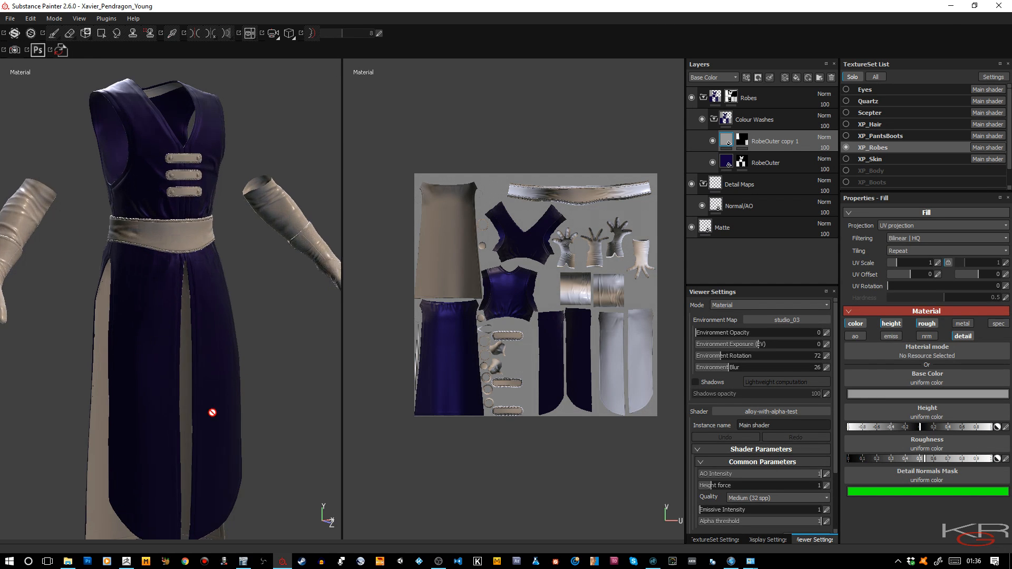
alt+middle_drag(213, 316, 224, 350)
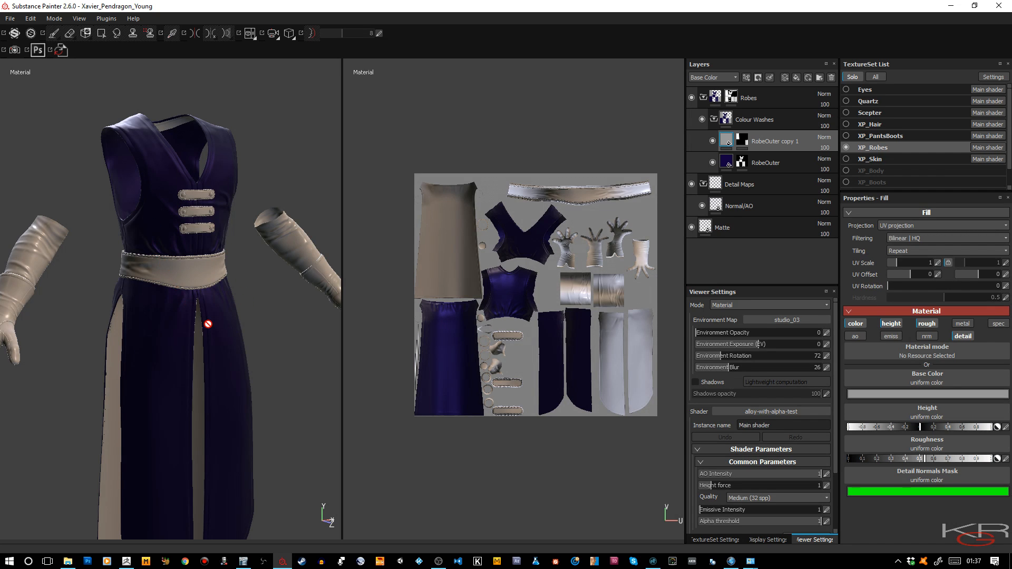
middle_drag(249, 350, 260, 315)
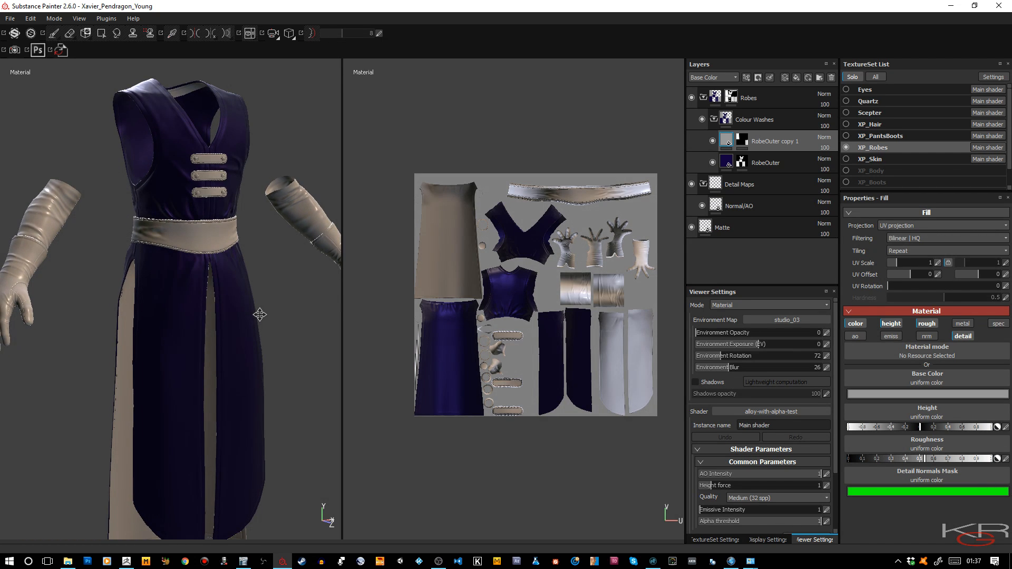
alt+drag(260, 315, 253, 265)
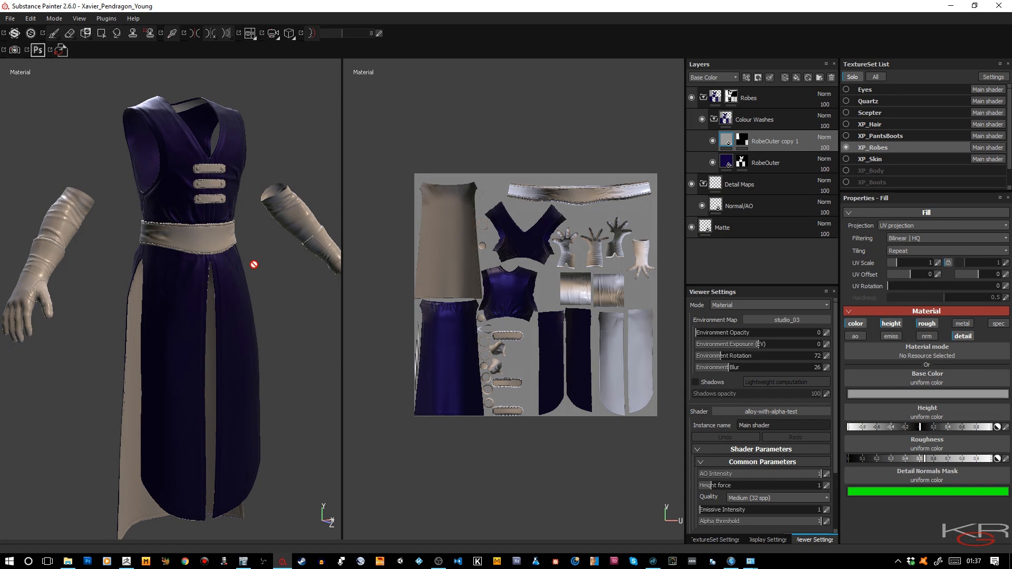
click(798, 78)
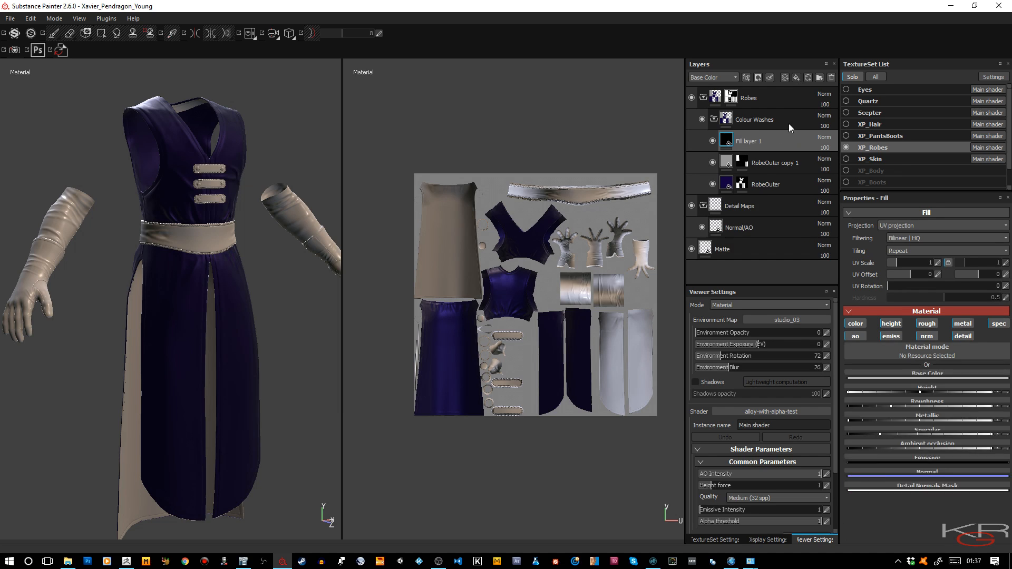
double_click(753, 142)
text(Tr)
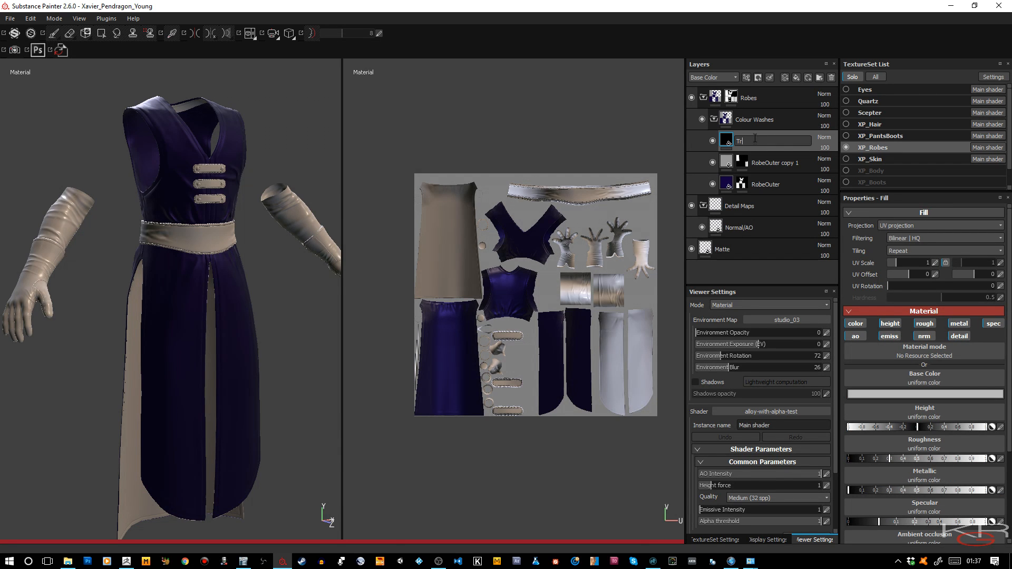
text(ims)
key(Return)
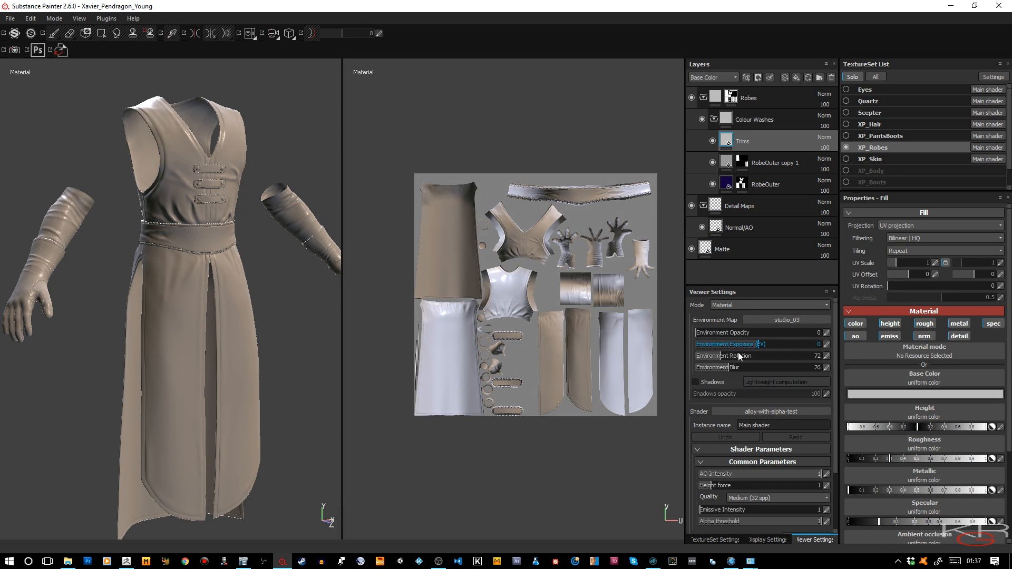
Add a color selection mask to the Trims layer and pick the turquoise ID color of the front trim, RGB 127, 227, 206.
click(729, 540)
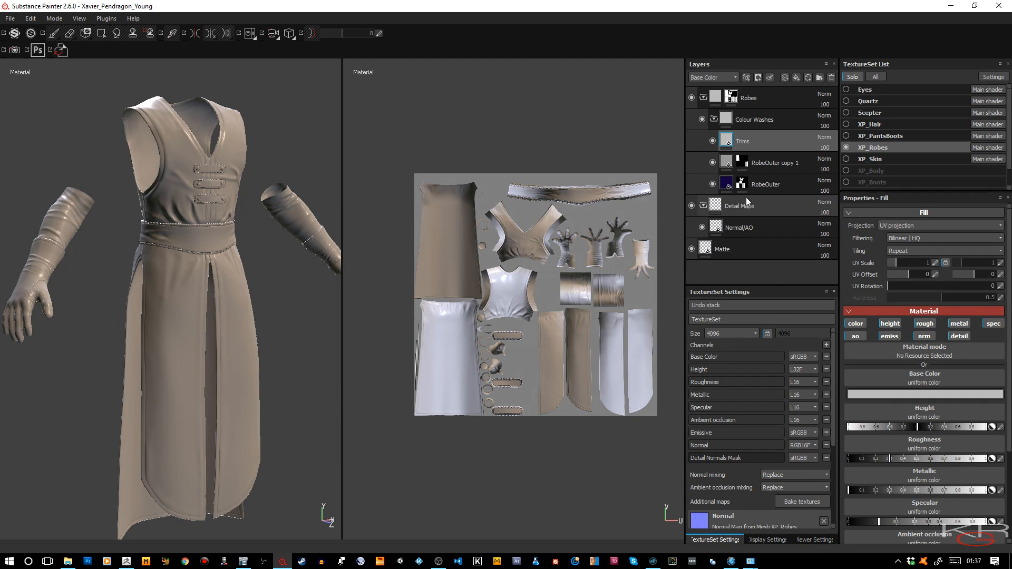
right_click(758, 142)
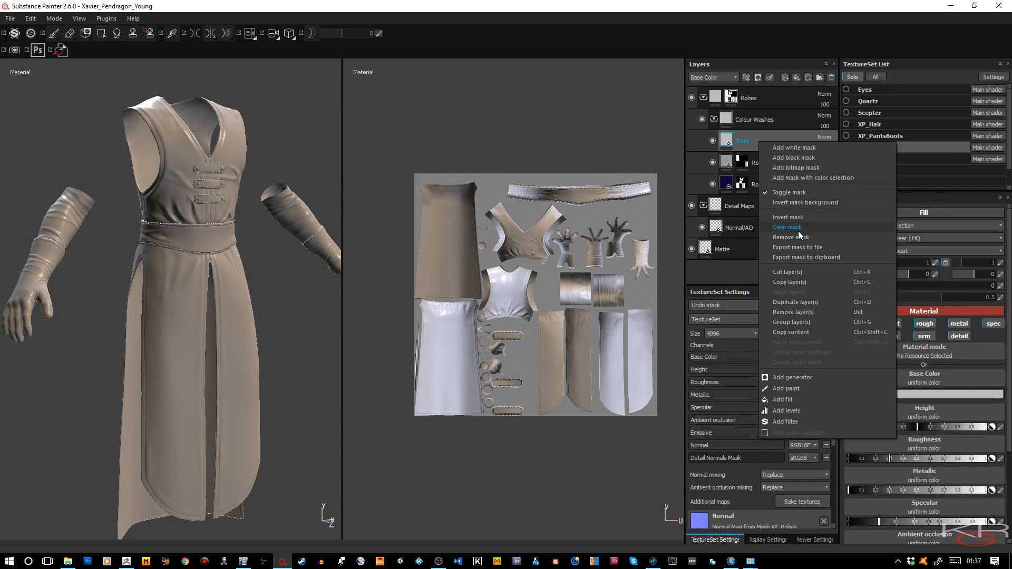
click(808, 179)
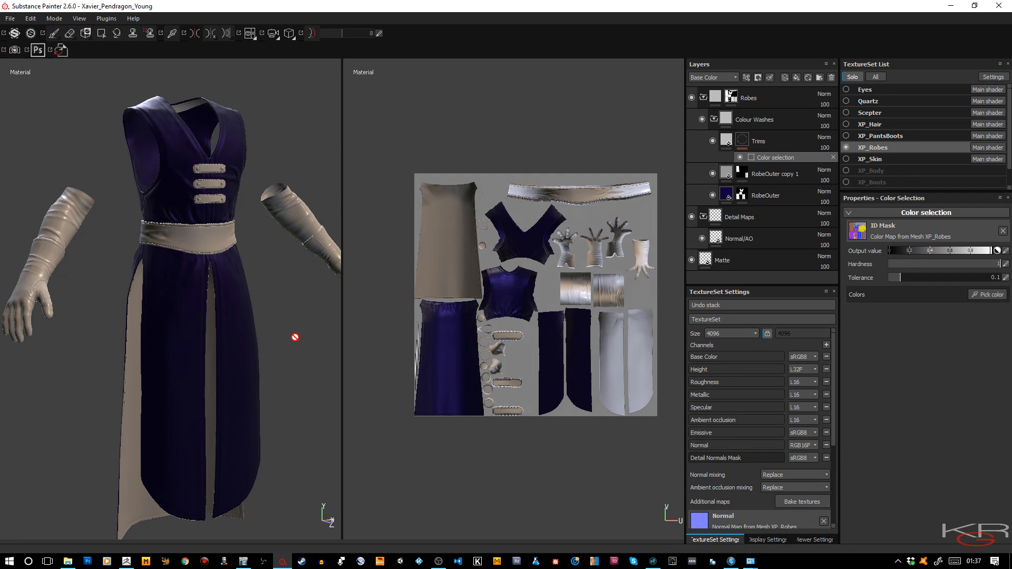
alt+middle_drag(273, 313, 289, 383)
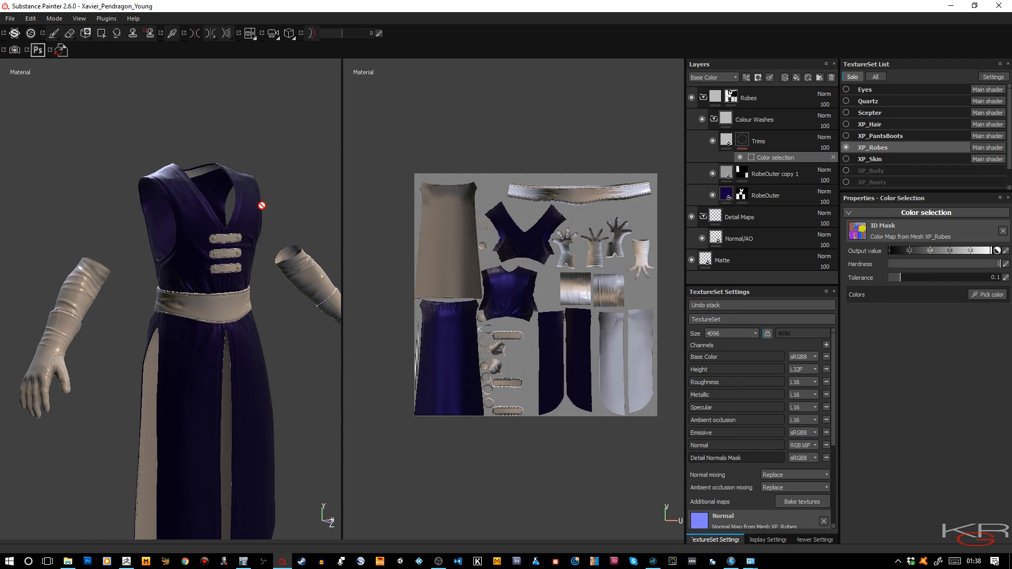
alt+right_drag(272, 193, 294, 266)
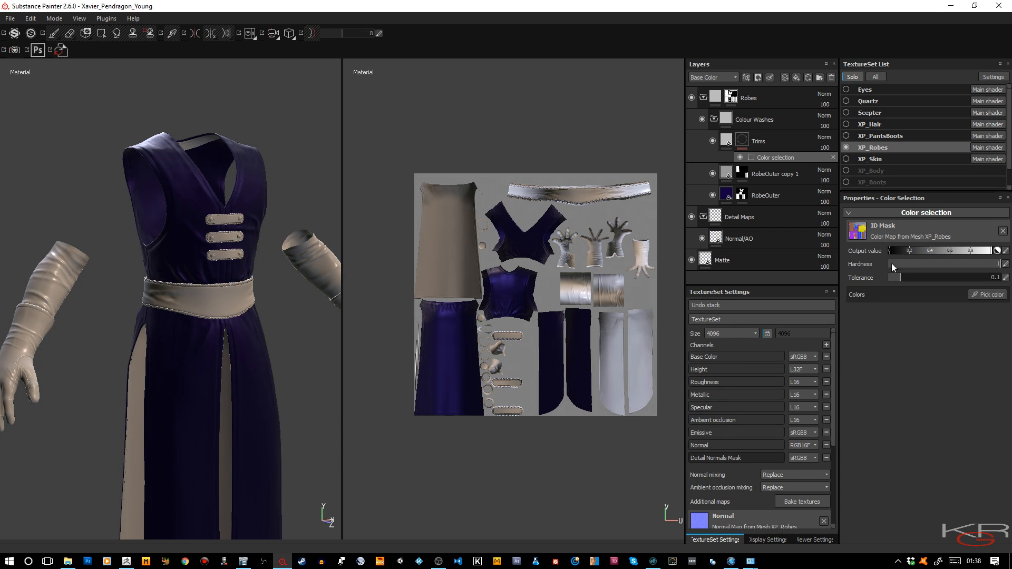
click(987, 298)
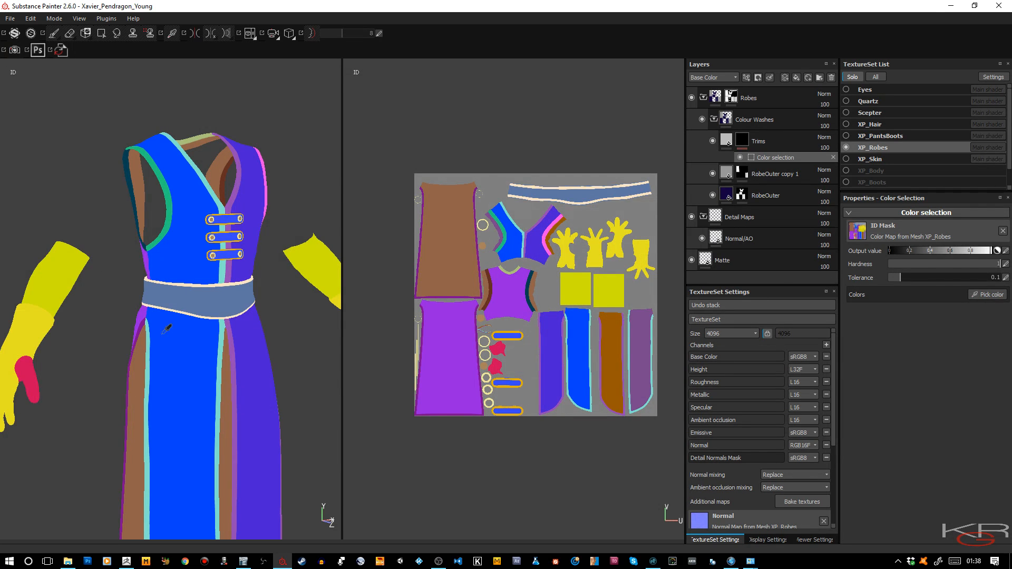
click(222, 272)
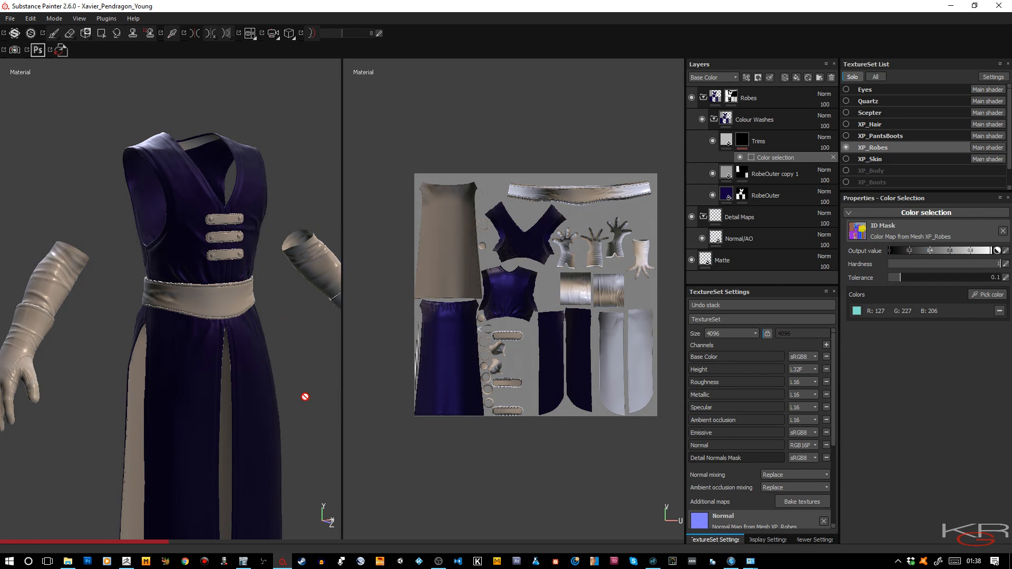
Give the Trims fill a gold metallic look, keeping only its color, roughness and metallic channels enabled.
click(729, 141)
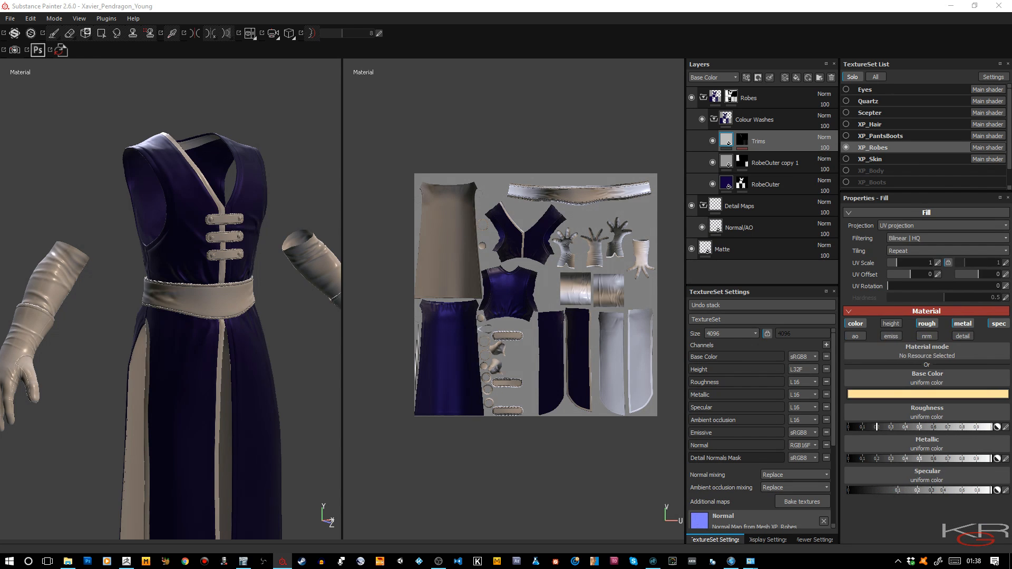
click(1002, 324)
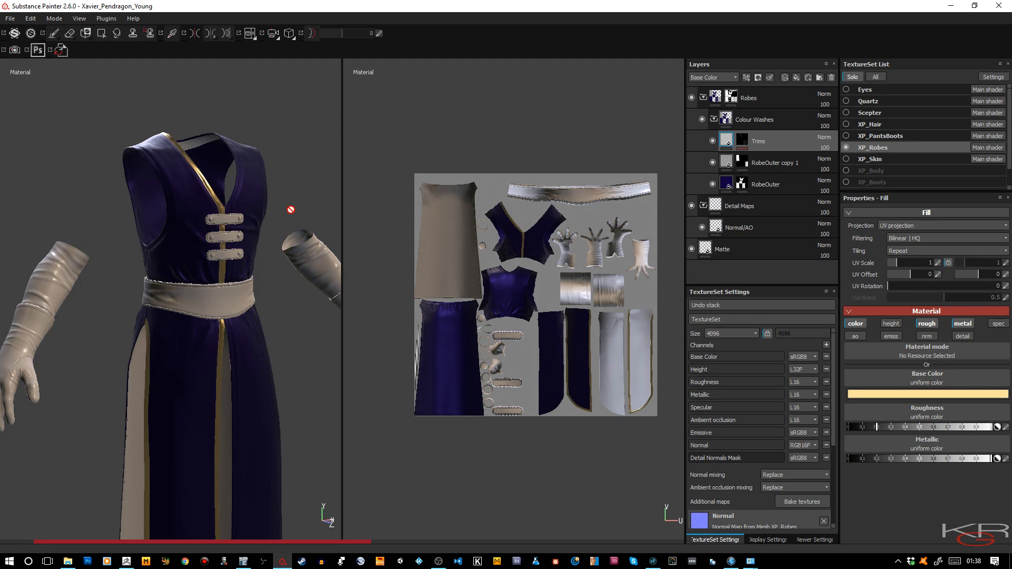
alt+right_drag(296, 170, 298, 144)
mouse_move(300, 153)
alt+mouse_down()
mouse_move(231, 129)
mouse_move(297, 158)
mouse_move(294, 227)
mouse_move(307, 255)
mouse_move(343, 234)
mouse_move(304, 199)
mouse_move(291, 157)
alt+mouse_up()
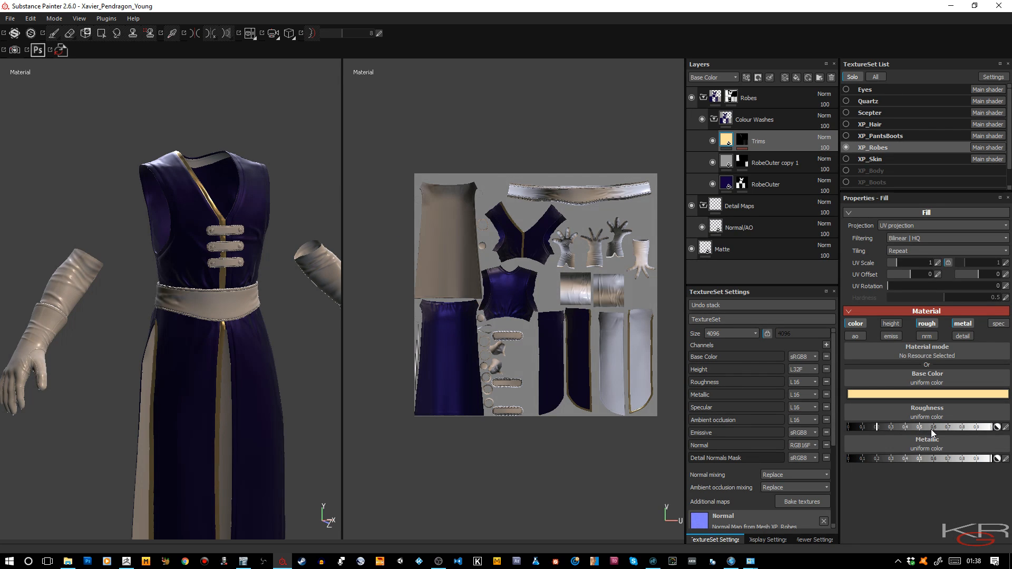
Set the Trims fill's roughness to about 0.5.
drag(932, 429, 941, 429)
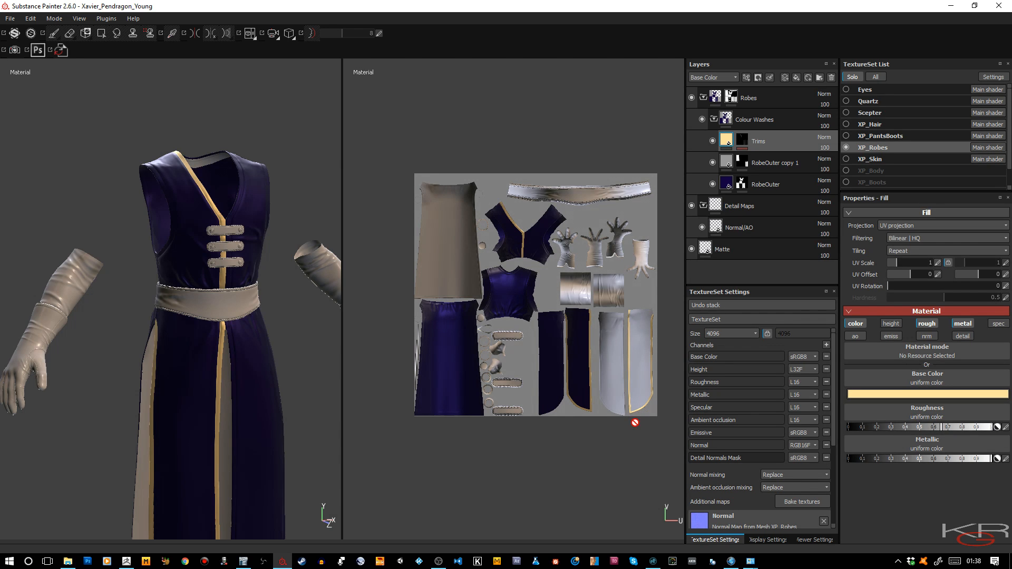
drag(922, 430, 918, 429)
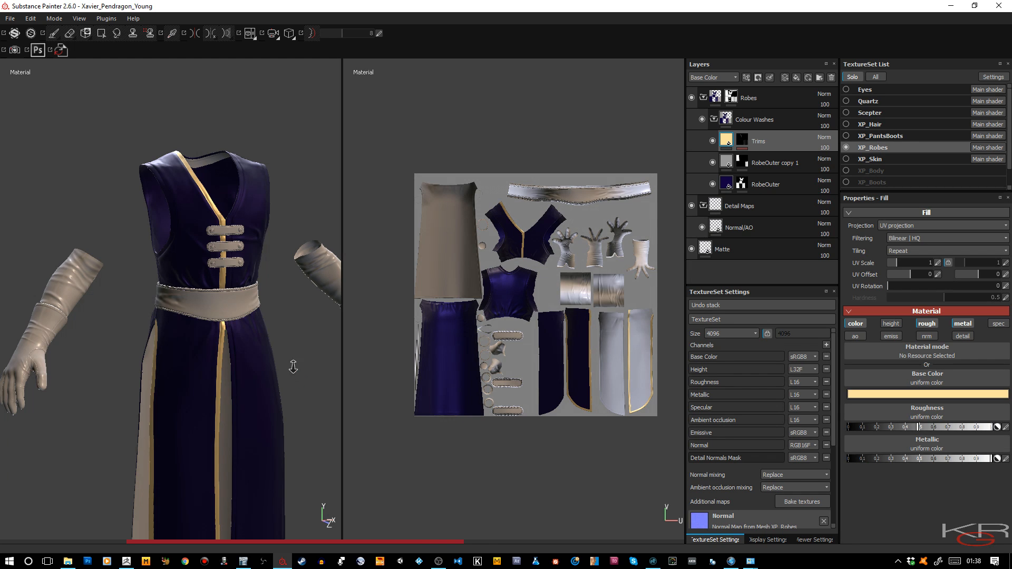
Add the olive green ID color of the back collar trim, RGB 170, 192, 124, to the Trims layer's color selection.
alt+drag(308, 380, 510, 374)
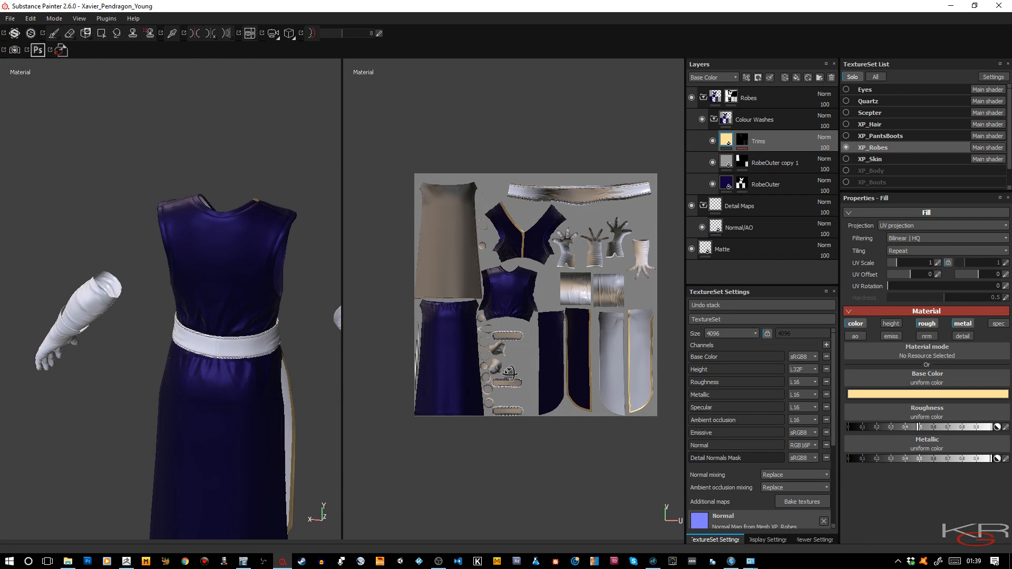
click(742, 138)
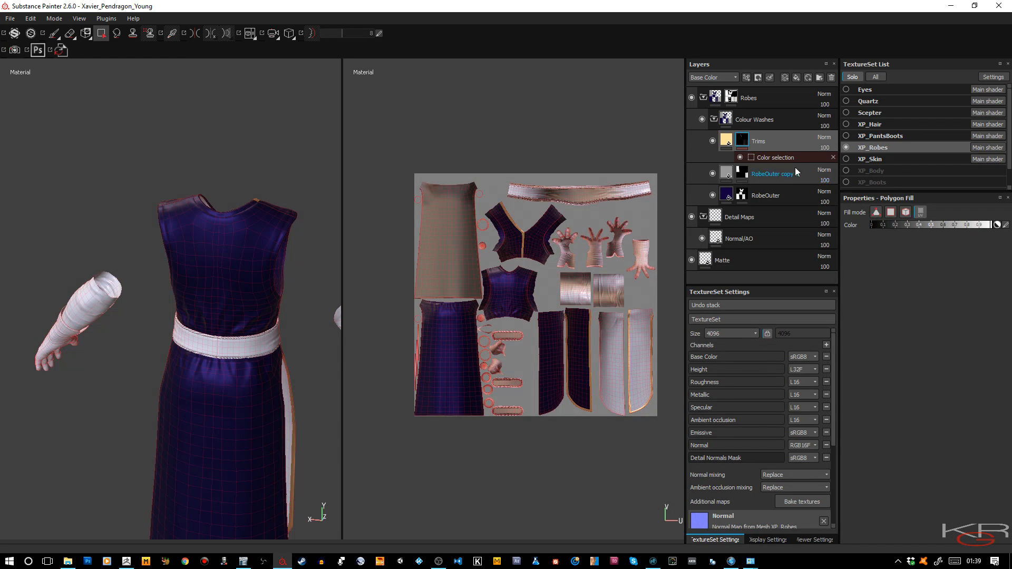
click(782, 157)
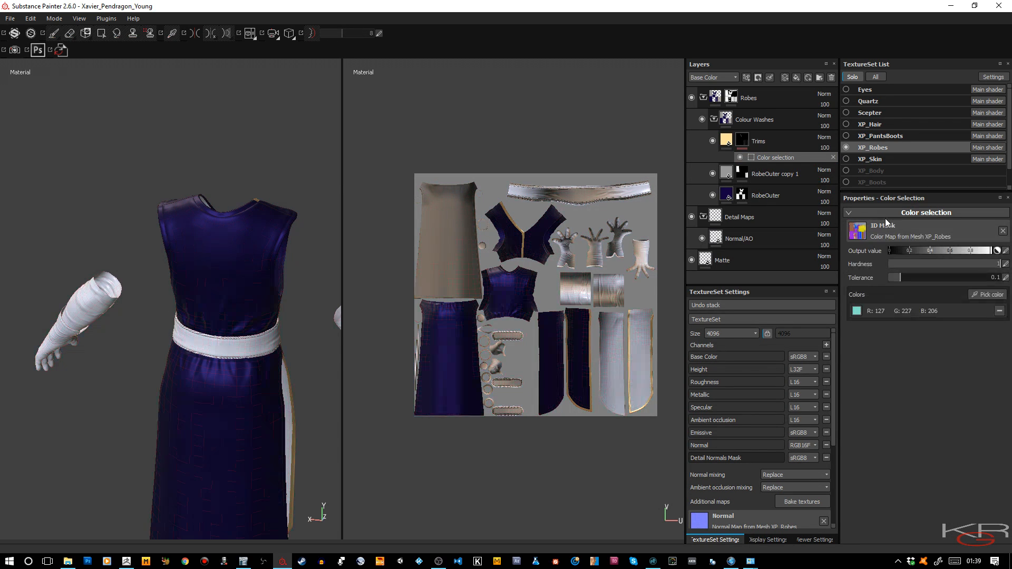
click(984, 295)
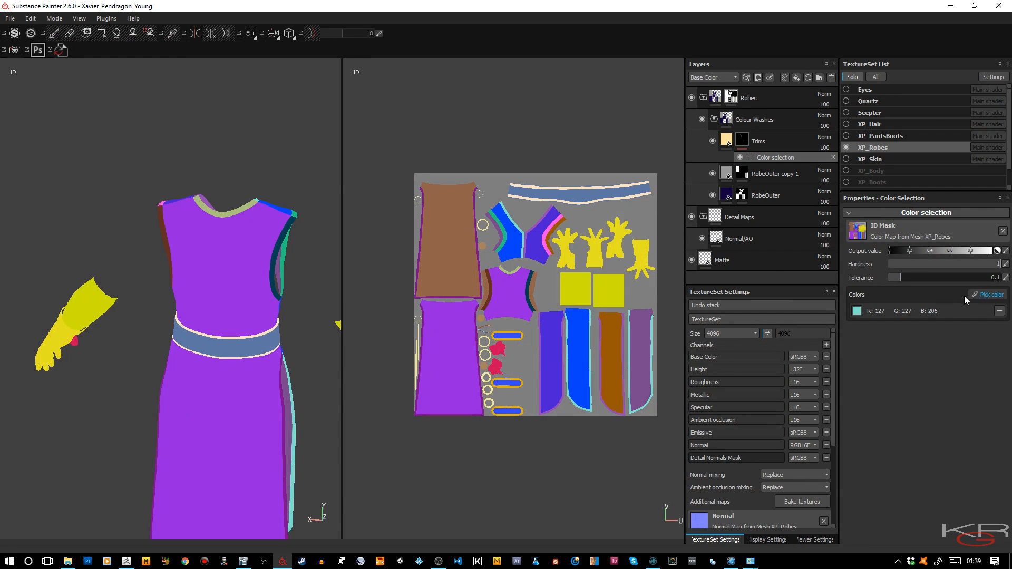
click(254, 201)
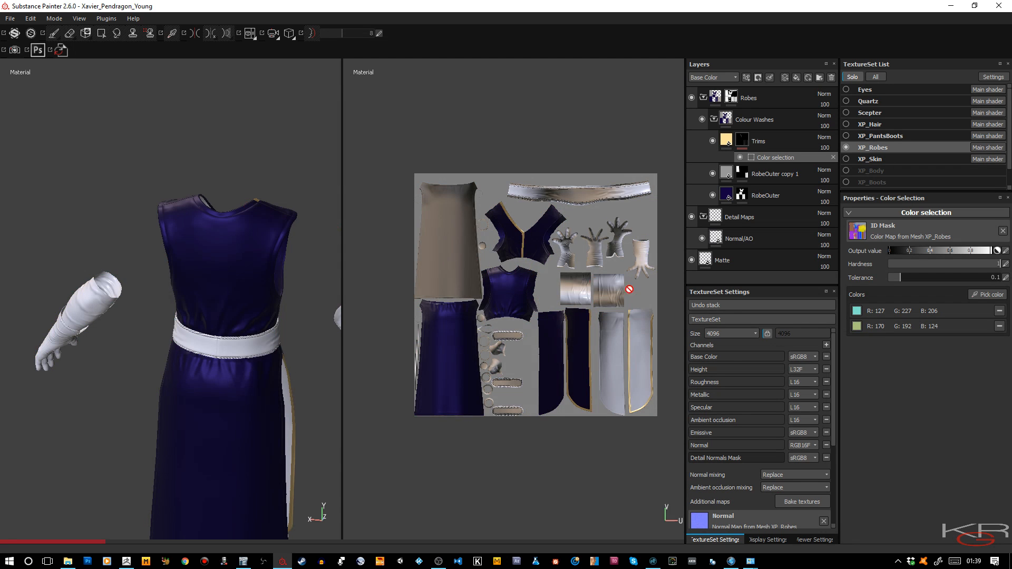
Add the ID colors of both back armhole trims to the color selection: dark teal 6, 65, 82 and dark brown 98, 46, 34.
click(1000, 296)
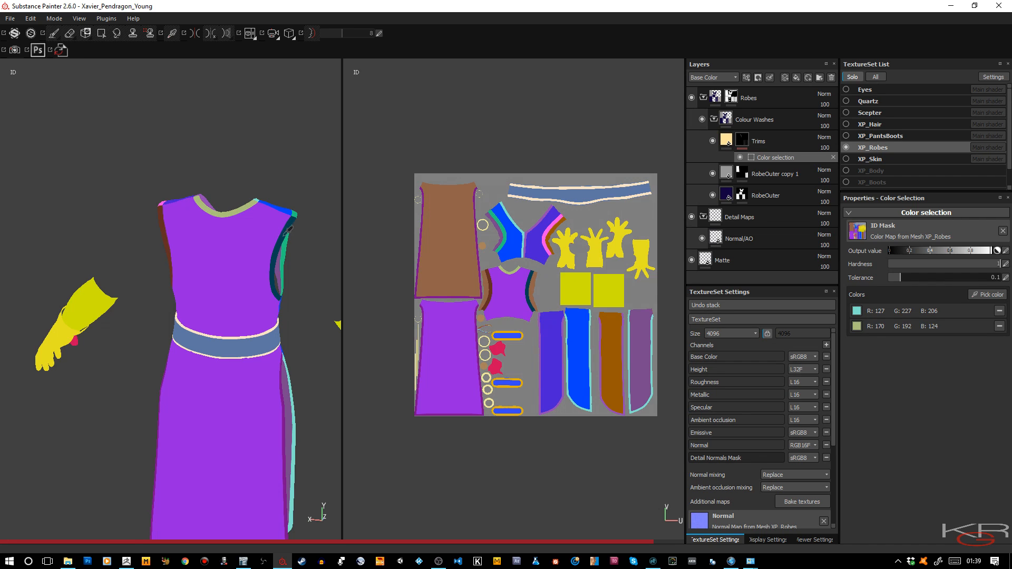
click(288, 231)
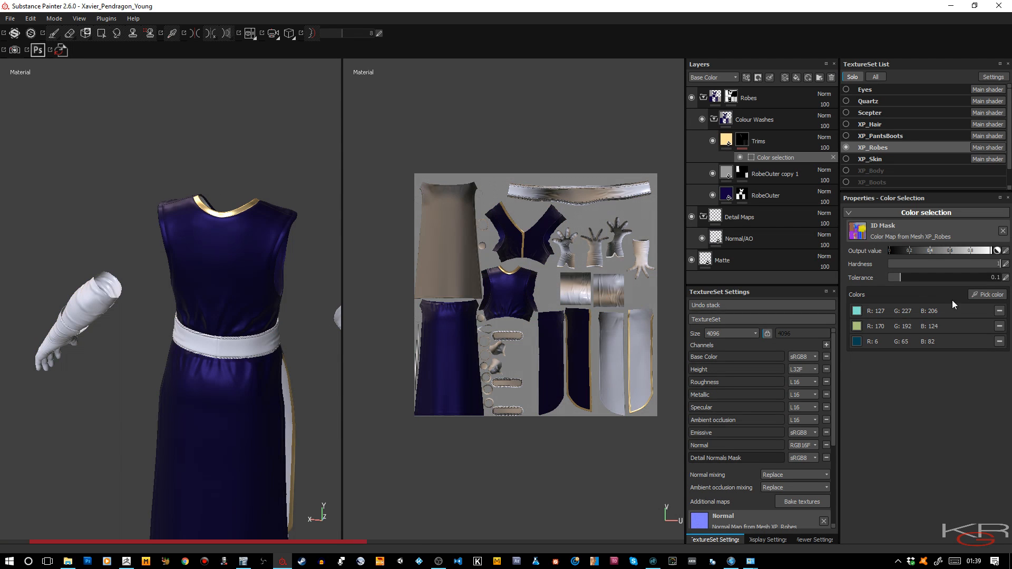
click(976, 295)
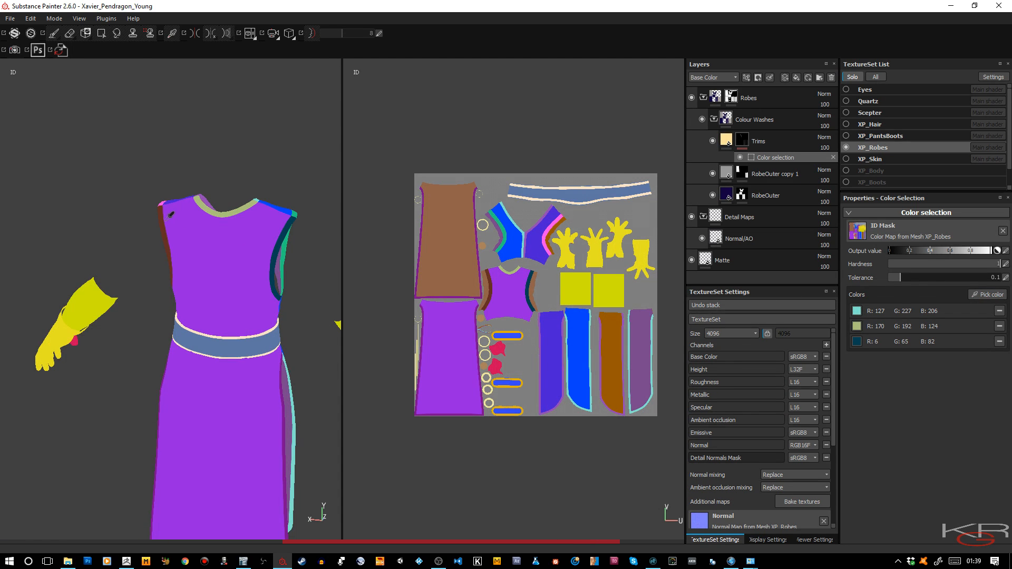
click(165, 217)
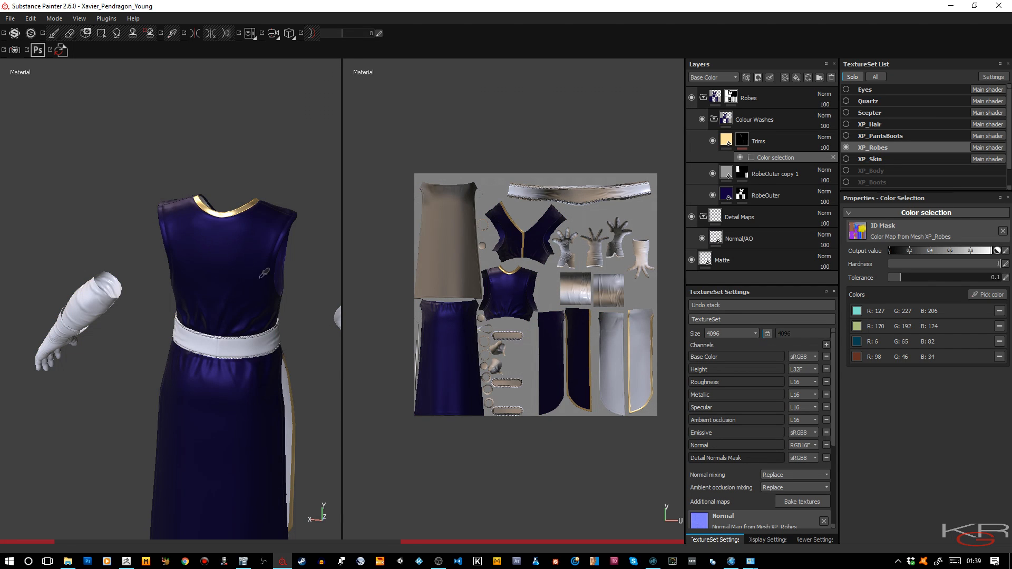
mouse_move(312, 265)
alt+mouse_down()
mouse_move(312, 246)
mouse_move(98, 232)
mouse_move(131, 237)
alt+mouse_up()
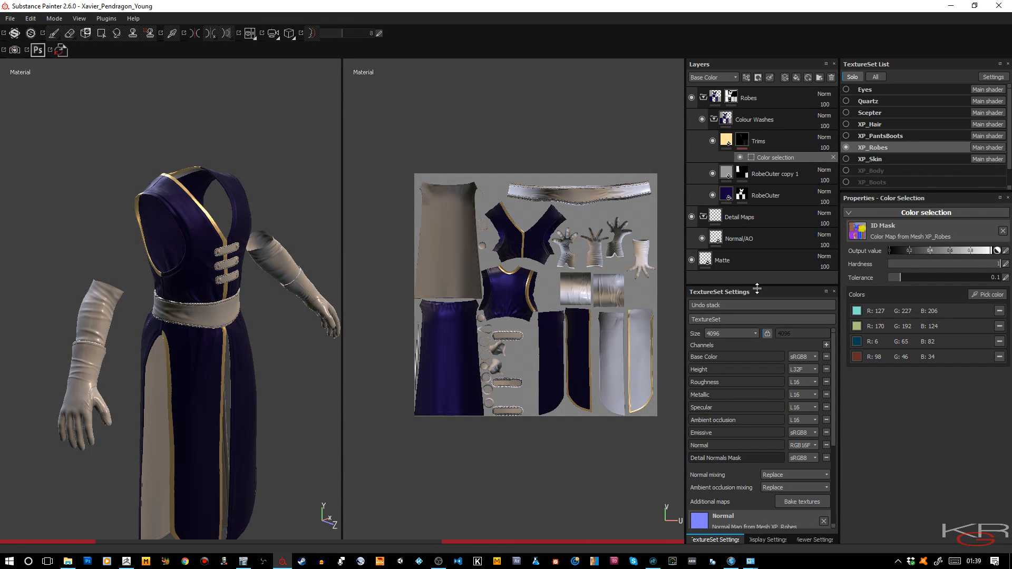
click(980, 294)
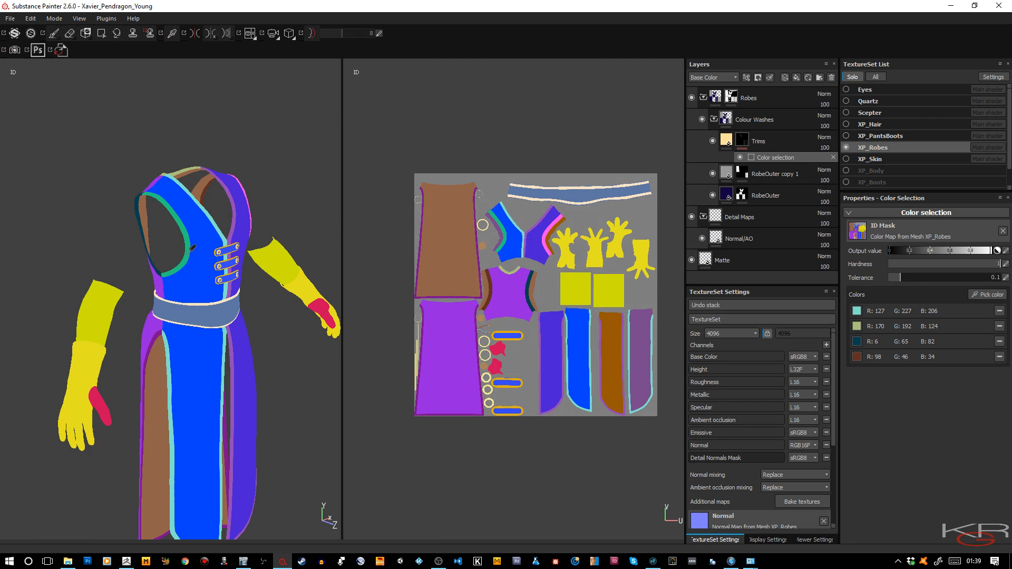
click(184, 255)
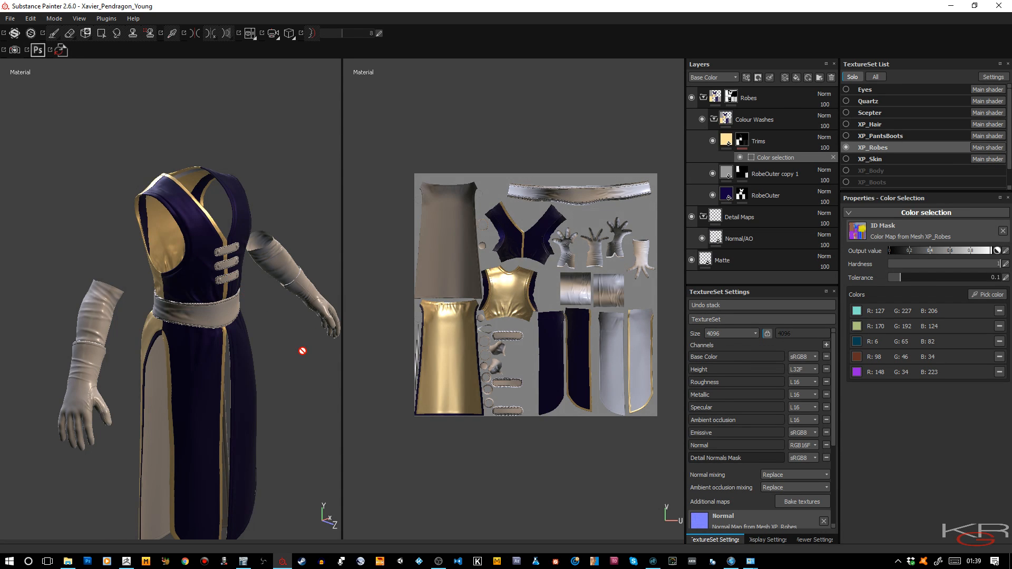
key(ctrl+z)
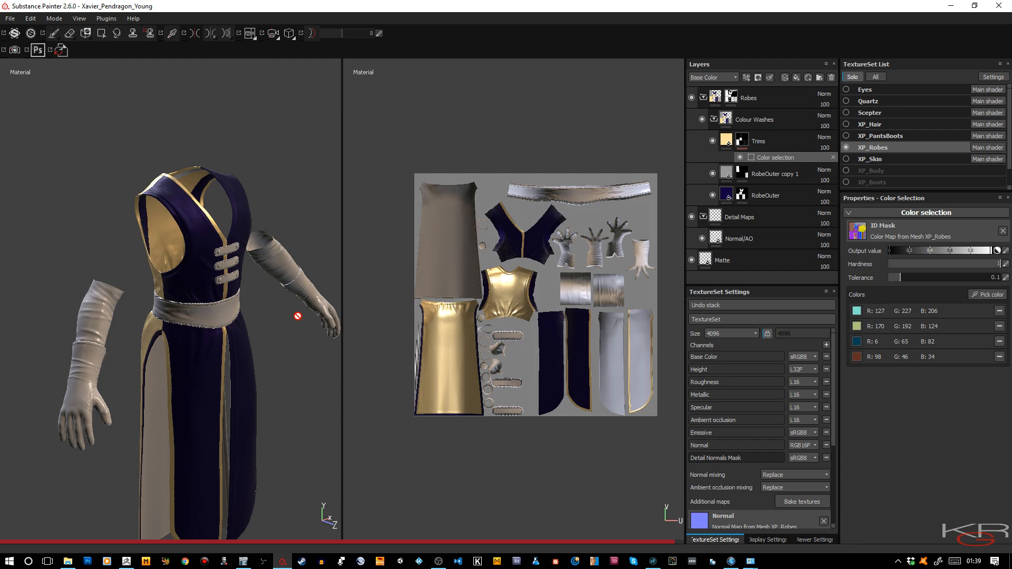
Add the green ID color of the front armhole trim, RGB 35, 200, 128, to the Trims color selection.
mouse_move(316, 194)
alt+mouse_down()
mouse_move(260, 196)
mouse_move(305, 195)
alt+mouse_up()
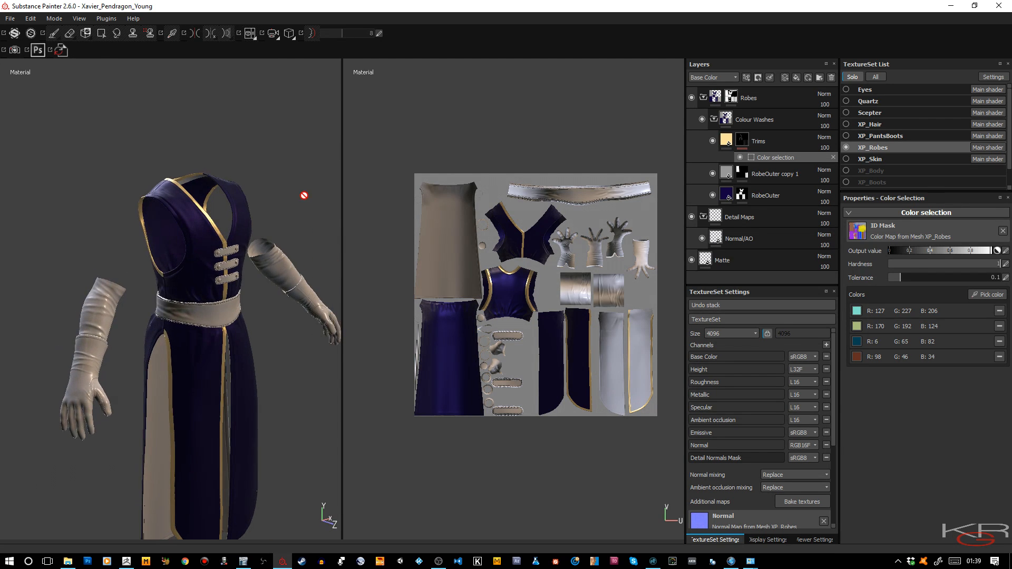
key(ctrl)
scroll(325, 355, up, 4)
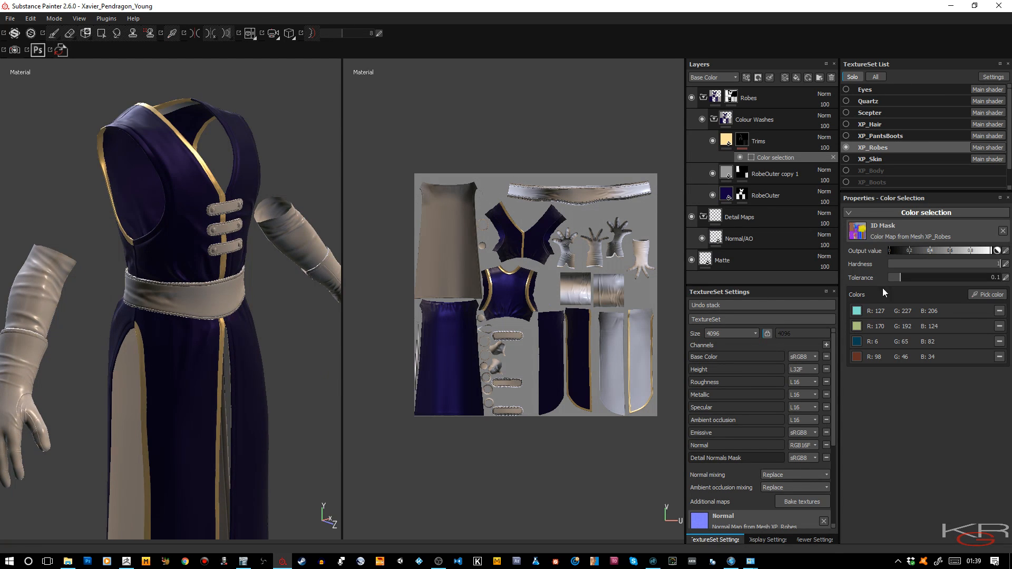
click(993, 297)
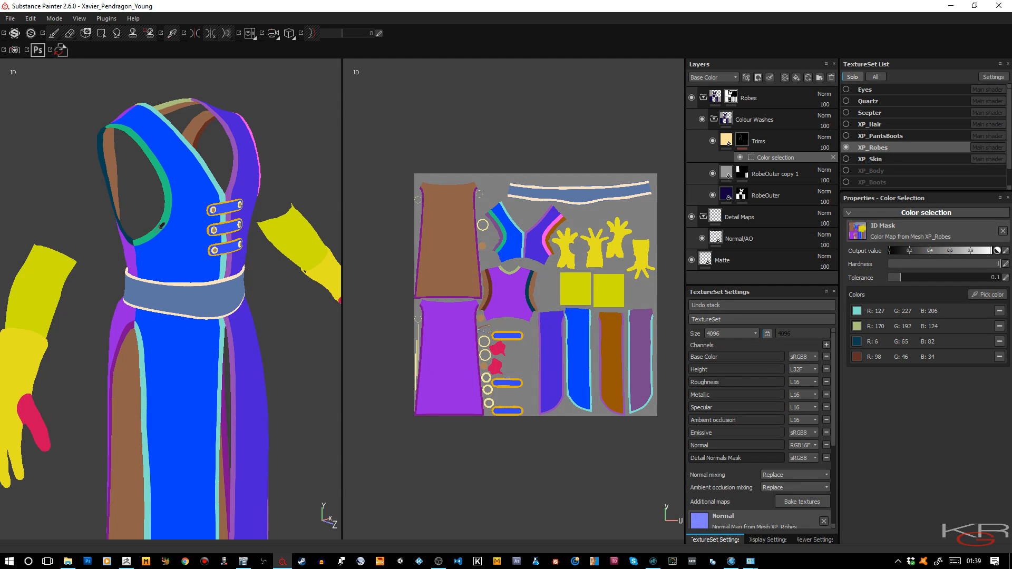
click(161, 225)
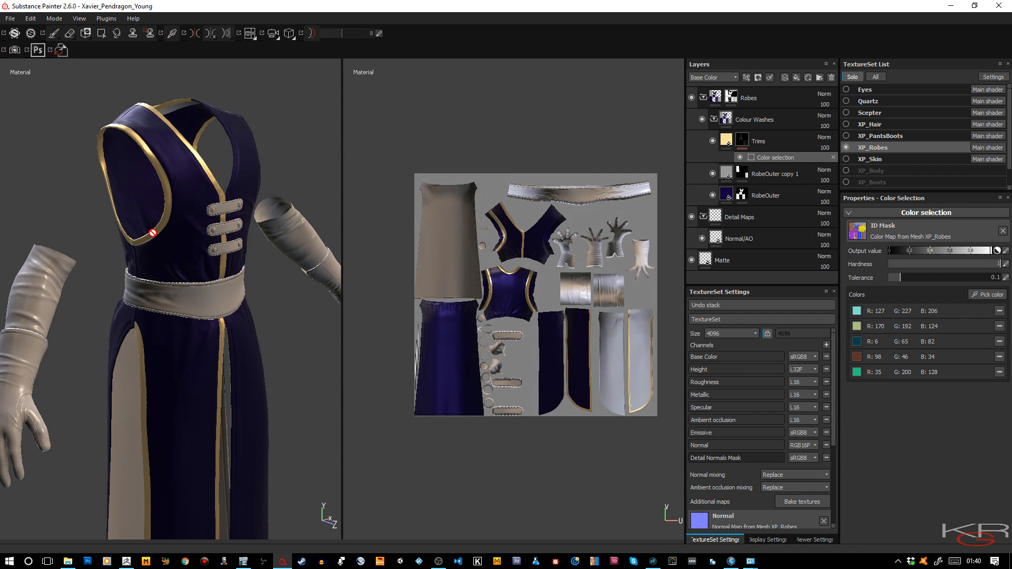
click(988, 294)
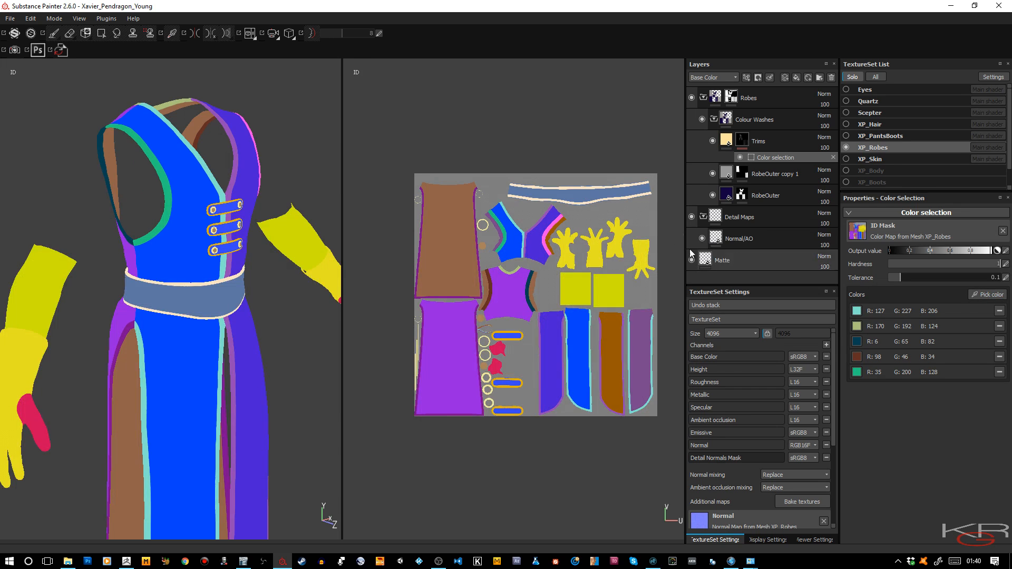
click(199, 140)
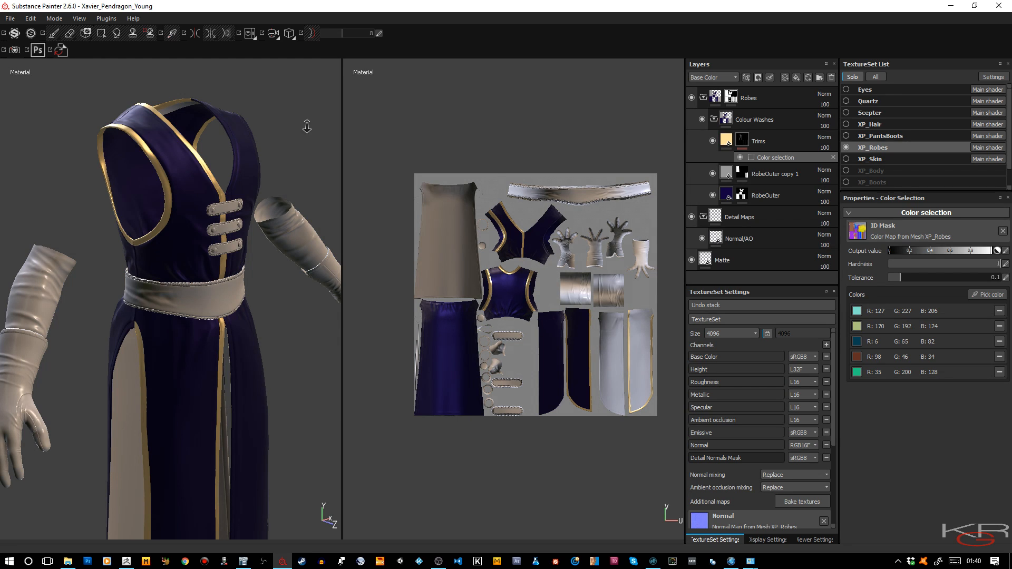
alt+drag(303, 128, 219, 132)
alt+drag(161, 133, 99, 155)
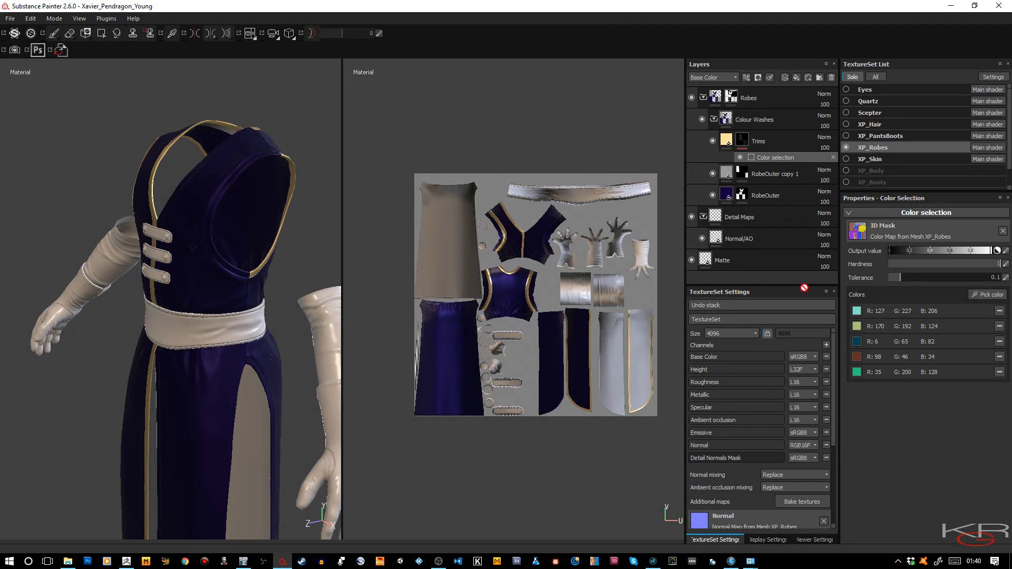
click(975, 295)
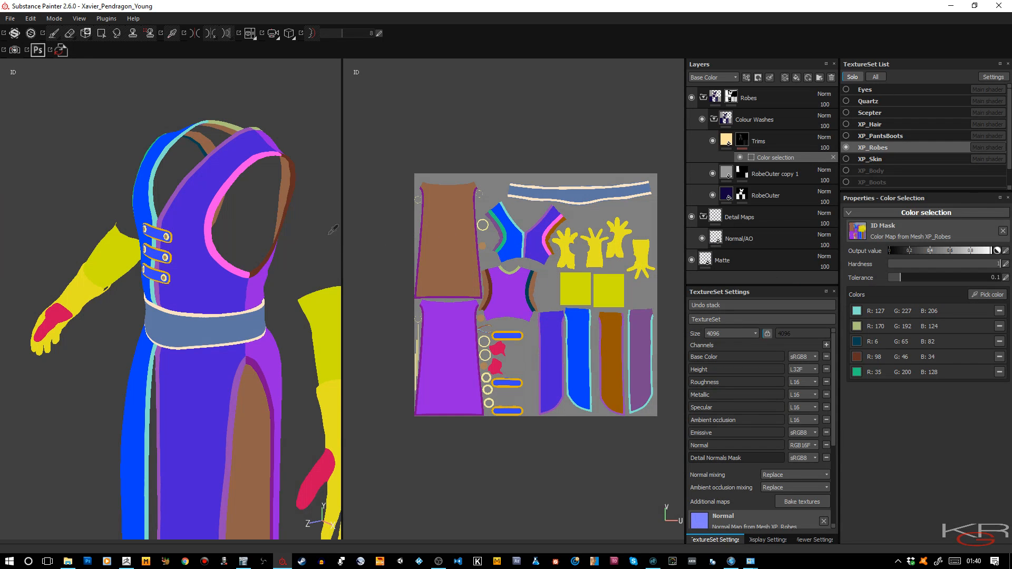
click(210, 233)
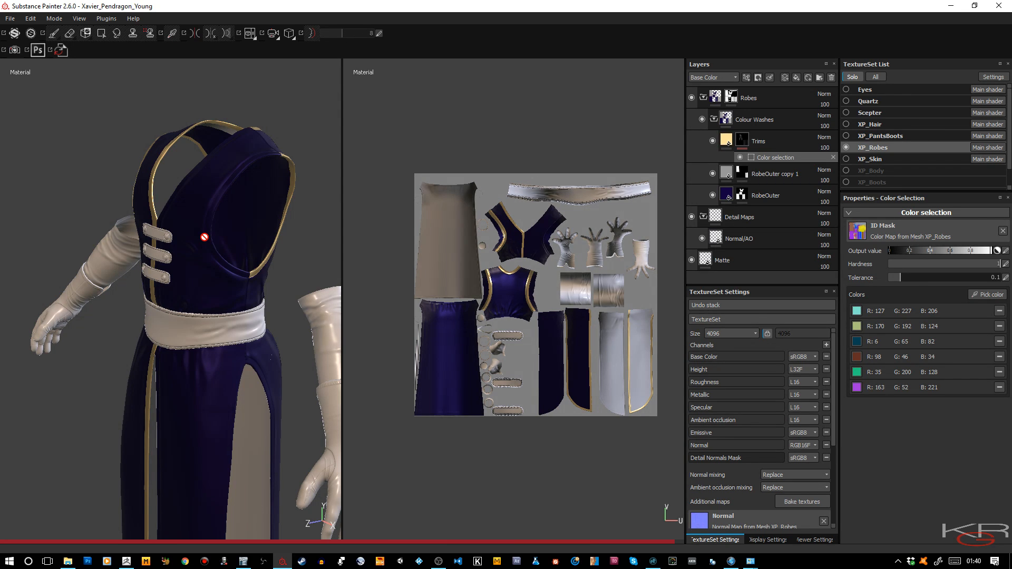
key(ctrl+z)
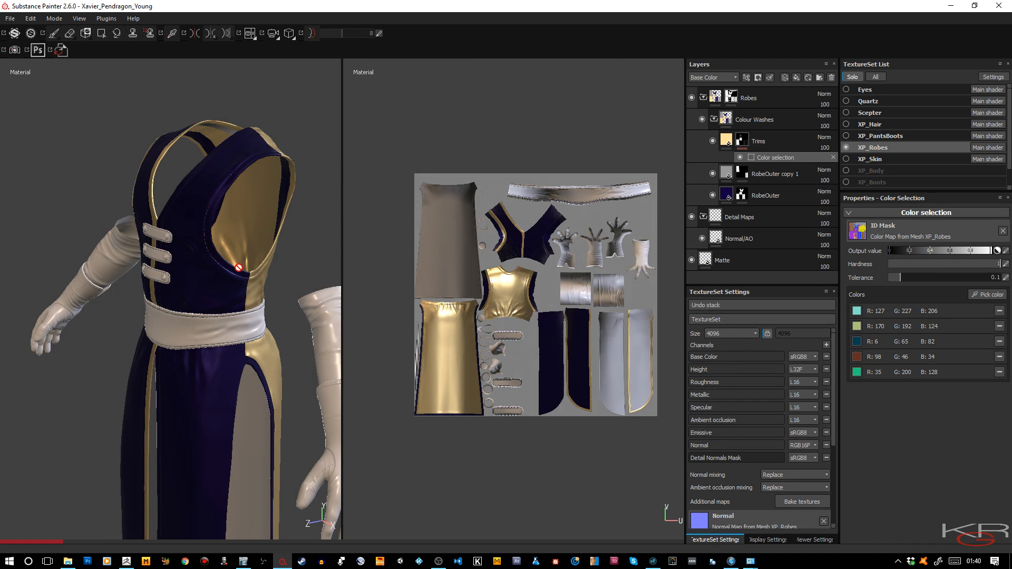
Add the pink ID color of the other front armhole trim, RGB 252, 73, 232, to the Trims color selection.
click(980, 296)
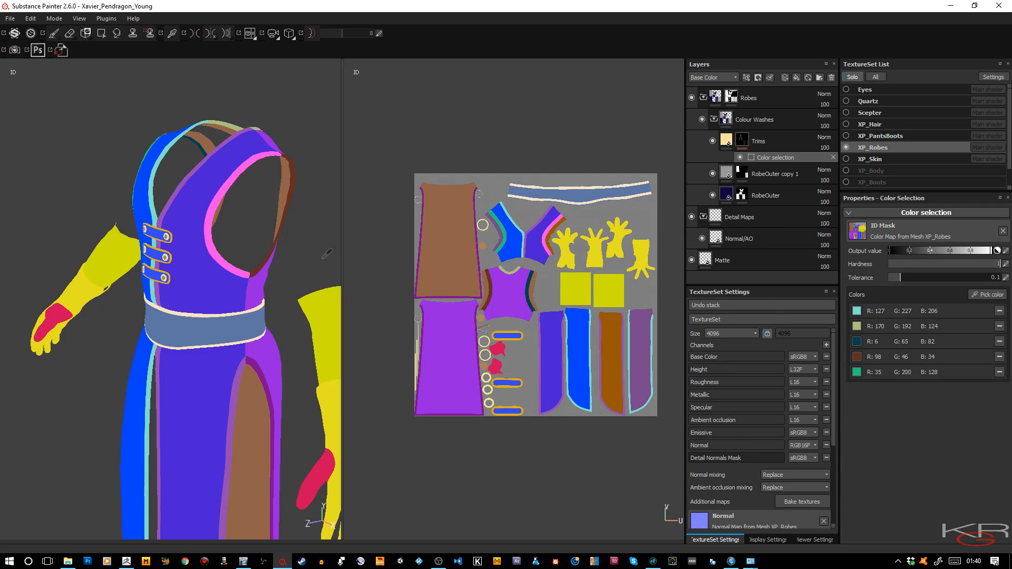
scroll(243, 245, down, 2)
scroll(242, 247, up, 5)
scroll(187, 252, up, 2)
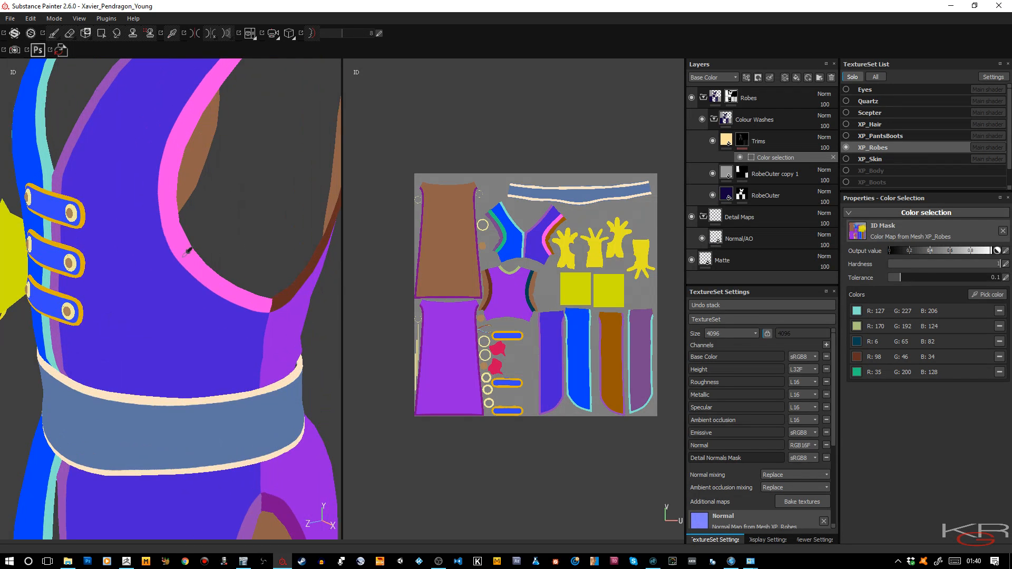
click(185, 254)
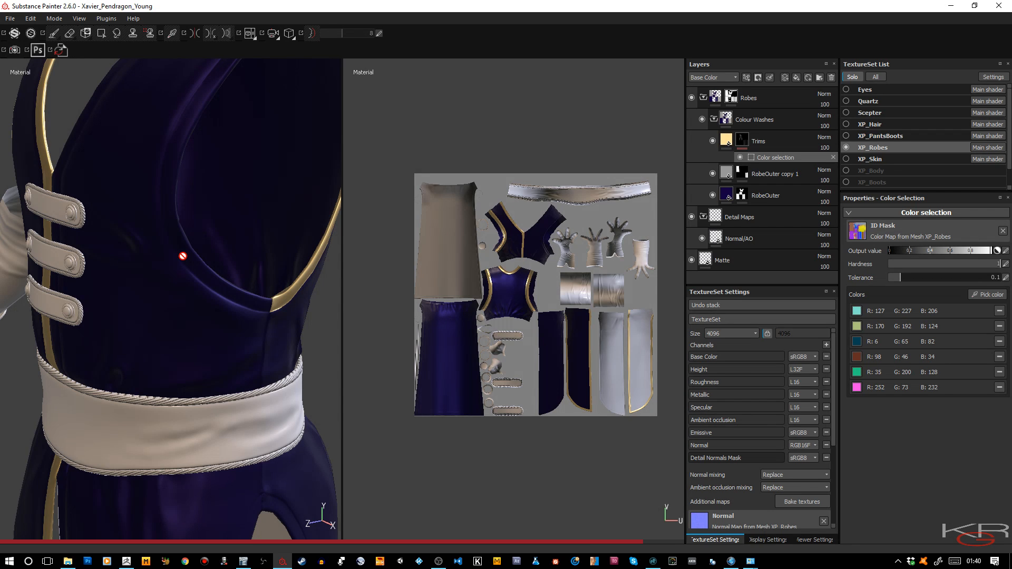
scroll(182, 255, down, 10)
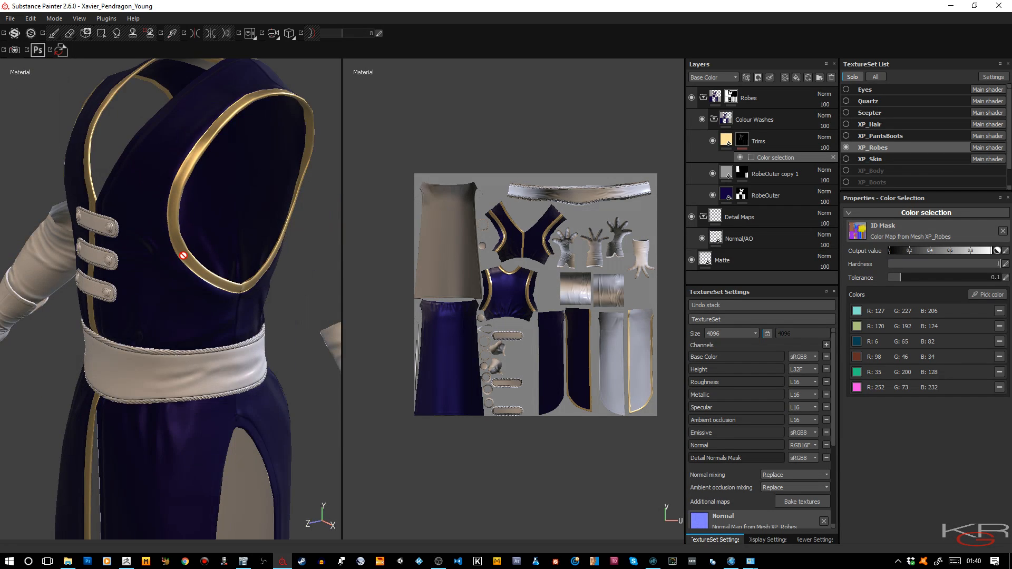
Add the purple ID color of the second front opening trim, RGB 146, 72, 181, to the Trims color selection.
alt+drag(271, 228, 378, 214)
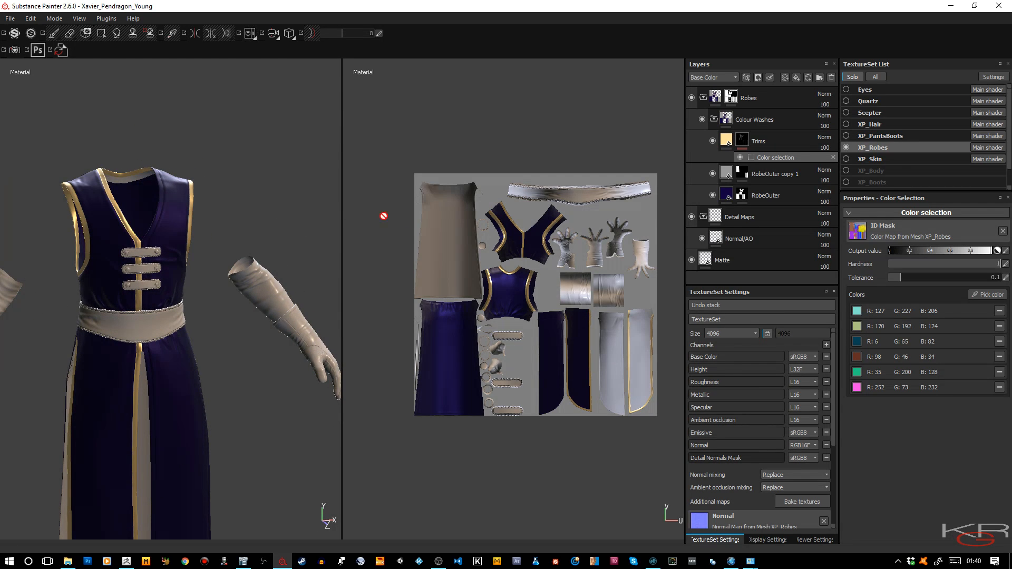
click(982, 293)
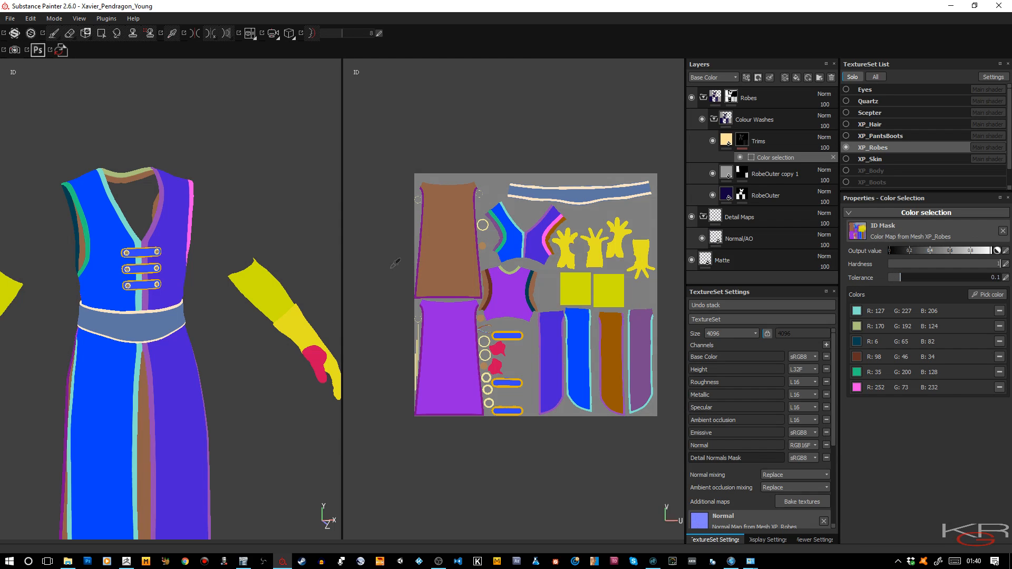
scroll(183, 224, up, 5)
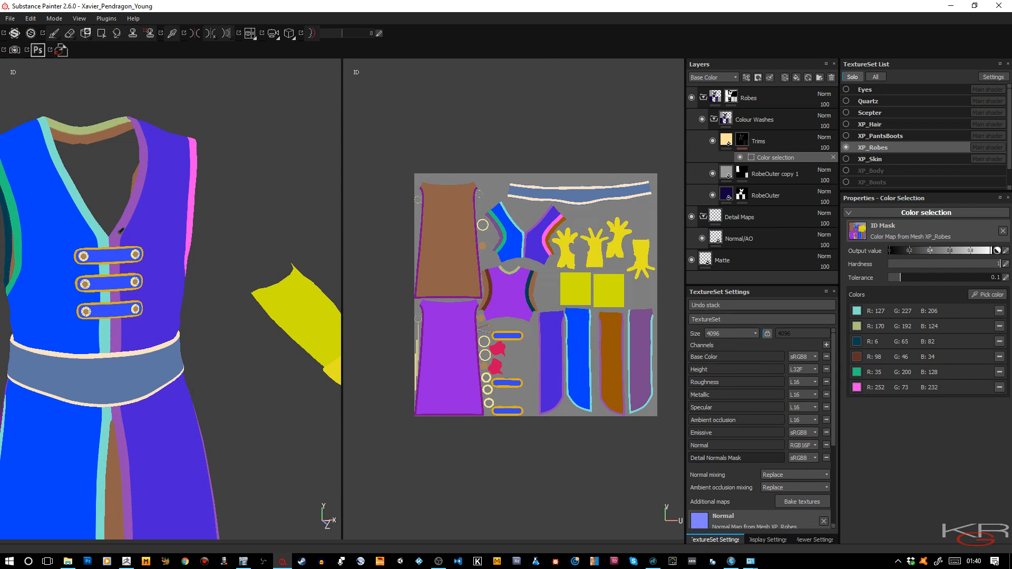
click(121, 230)
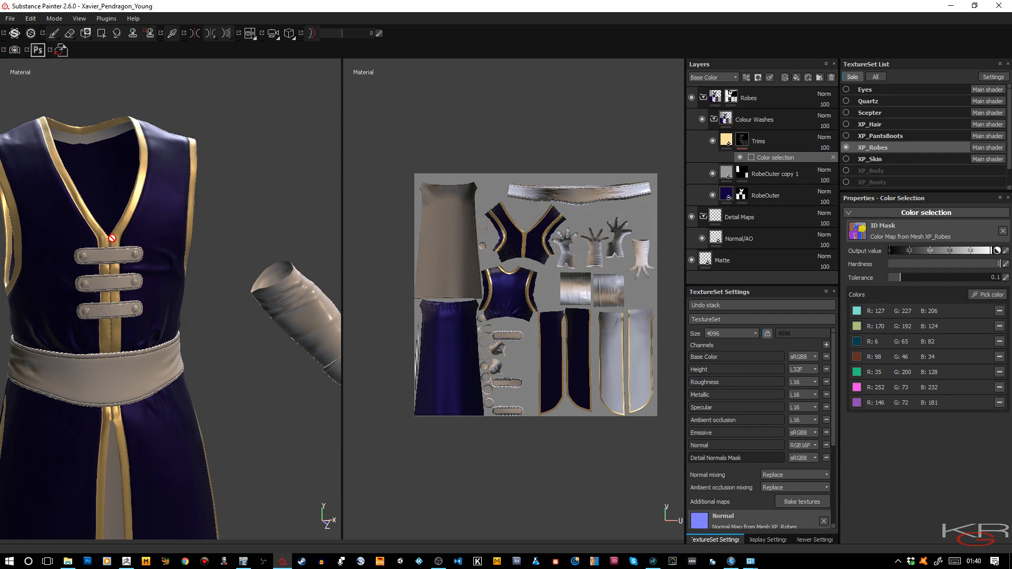
alt+drag(251, 332, 212, 234)
alt+right_drag(211, 234, 215, 380)
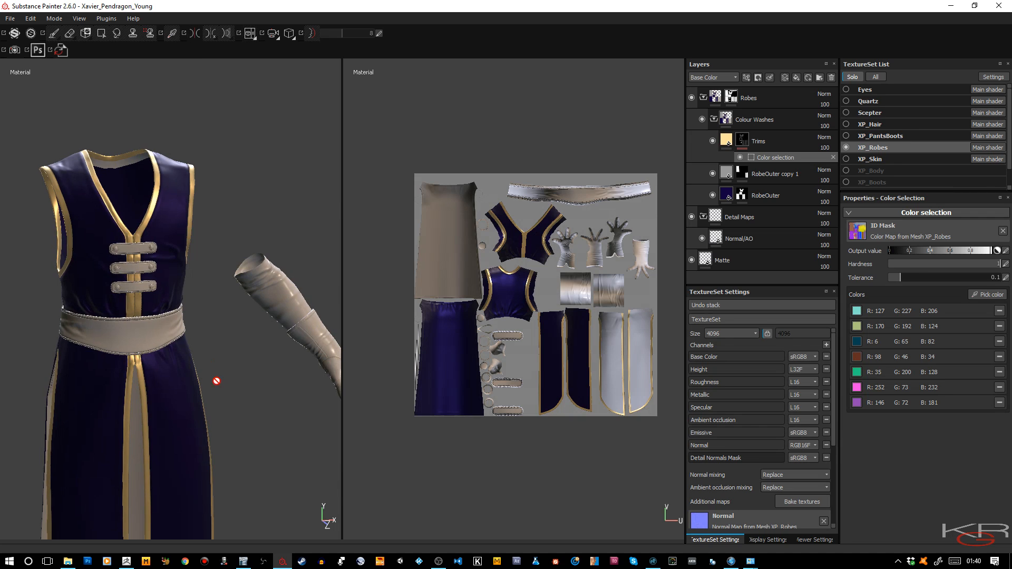
alt+middle_drag(215, 380, 242, 172)
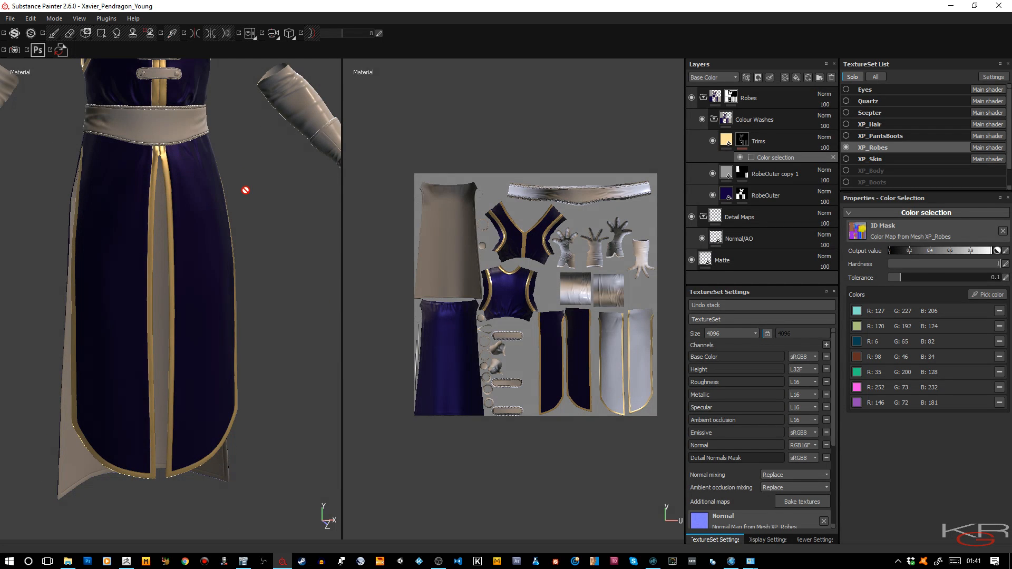
Add the dark purple ID color of the back skirt panel's side slit trim, RGB 123, 11, 143, to the Trims color selection.
alt+drag(274, 248, 56, 256)
alt+middle_drag(140, 246, 77, 331)
alt+right_drag(77, 330, 79, 265)
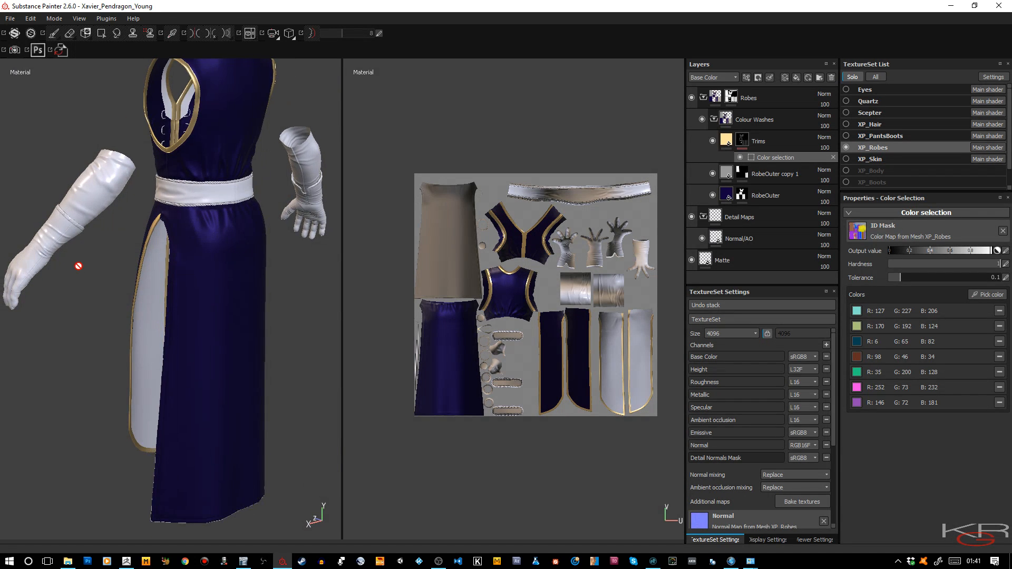
alt+middle_drag(100, 343, 100, 362)
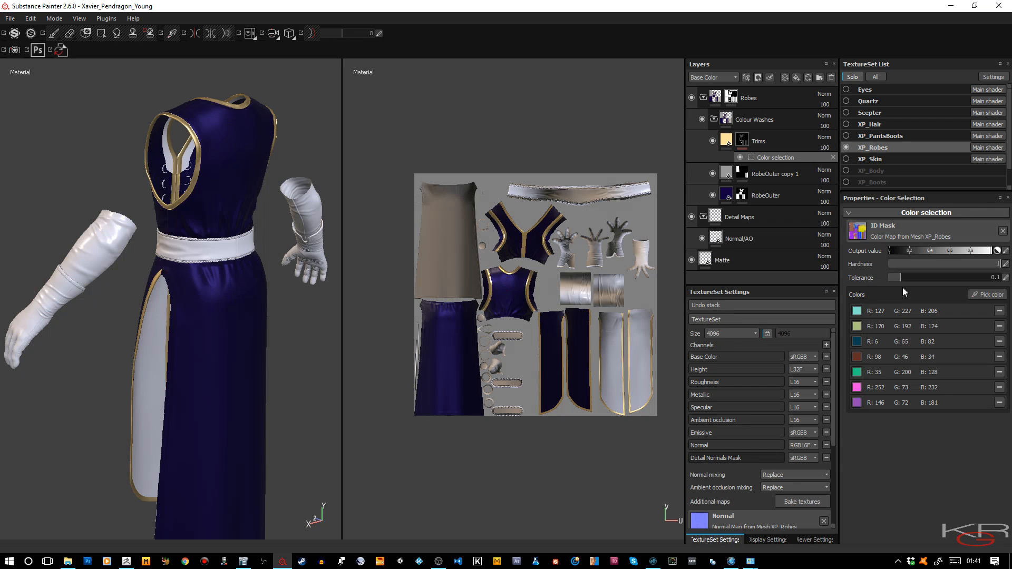
click(986, 294)
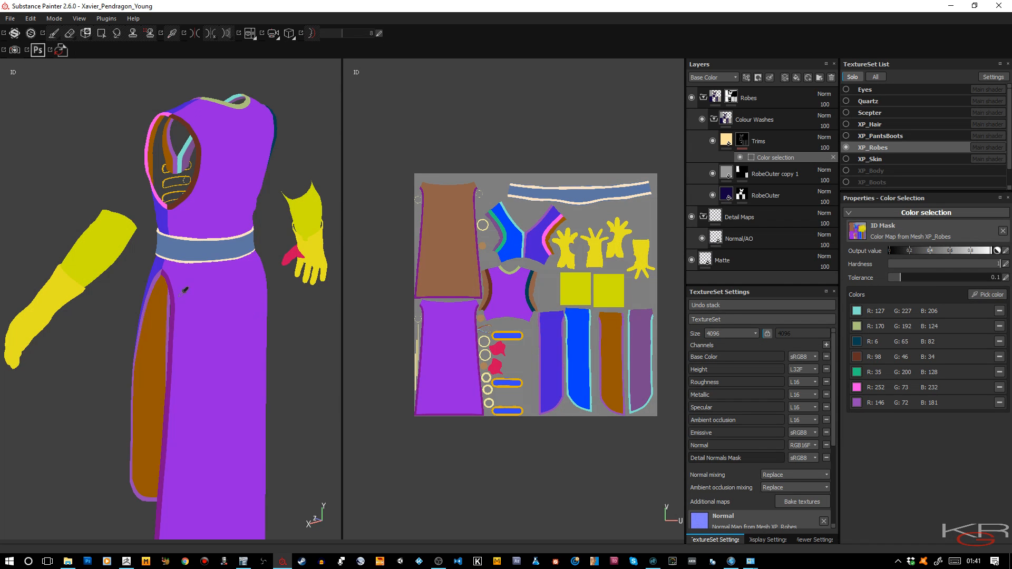
scroll(184, 290, up, 5)
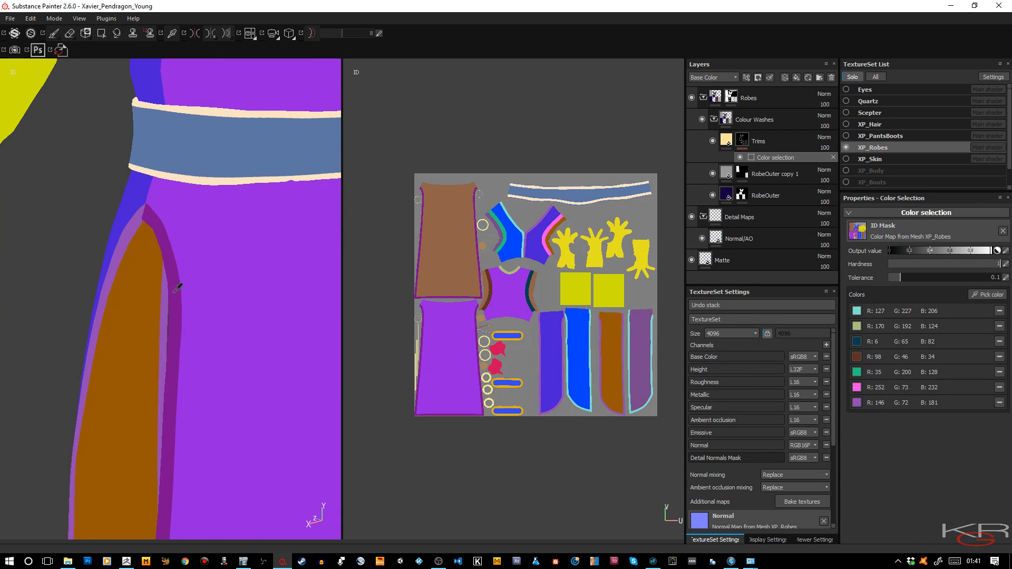
click(174, 291)
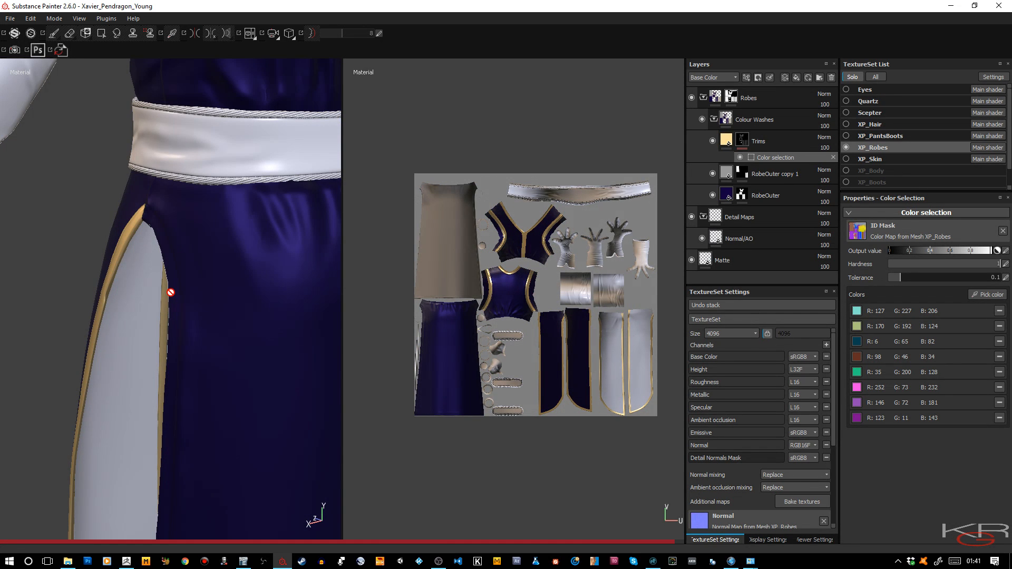
scroll(171, 292, down, 5)
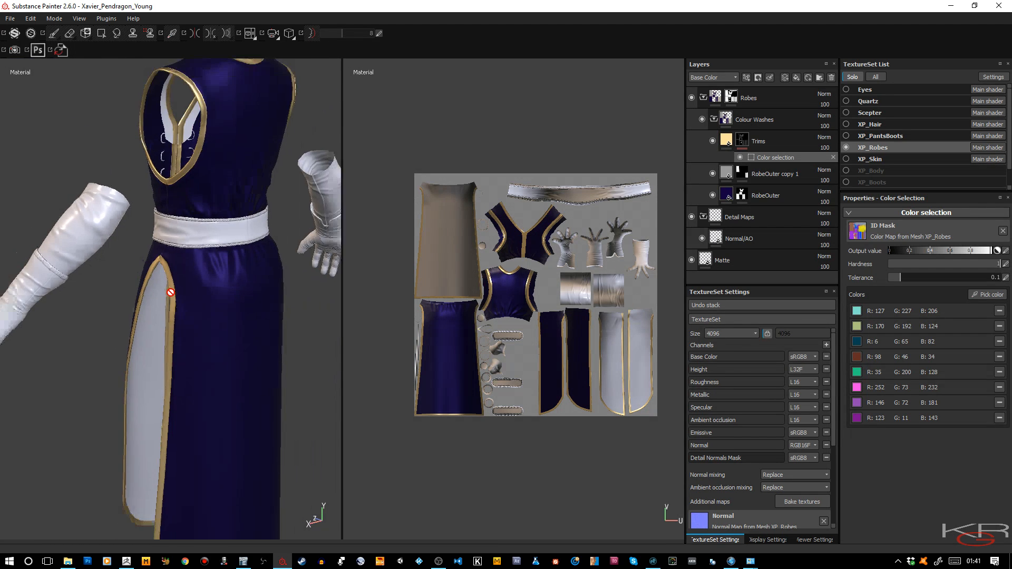
Use Polygon Fill in UV chunk mode on the Robes group mask to fill the inner back piece at the collar.
alt+drag(174, 293, 320, 365)
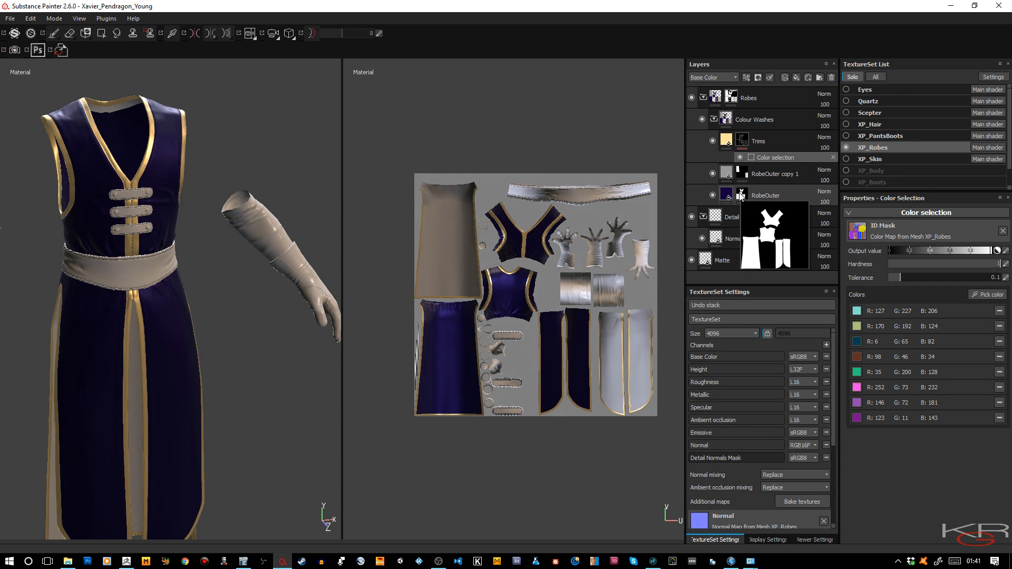
click(735, 101)
key(4)
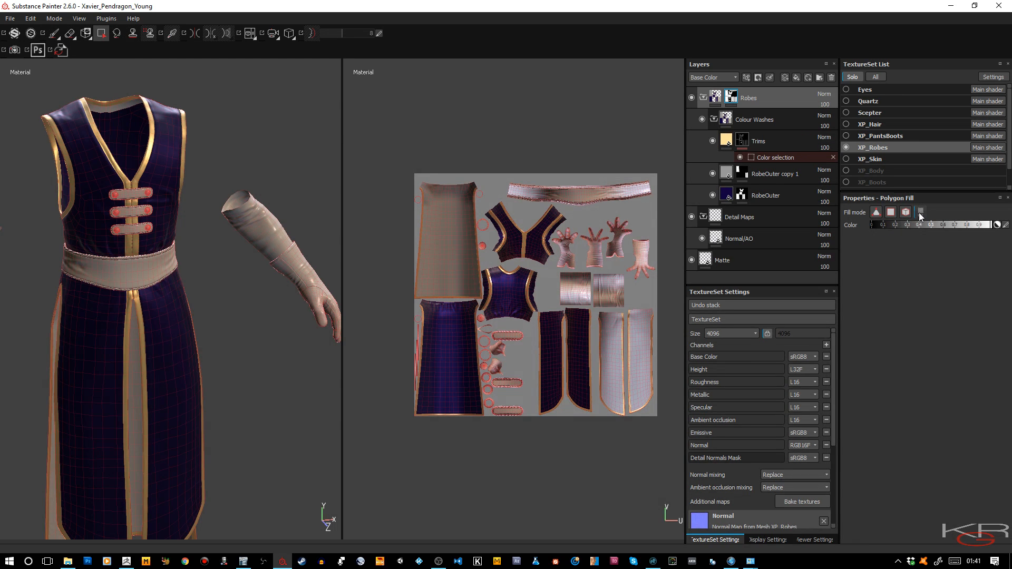
click(921, 214)
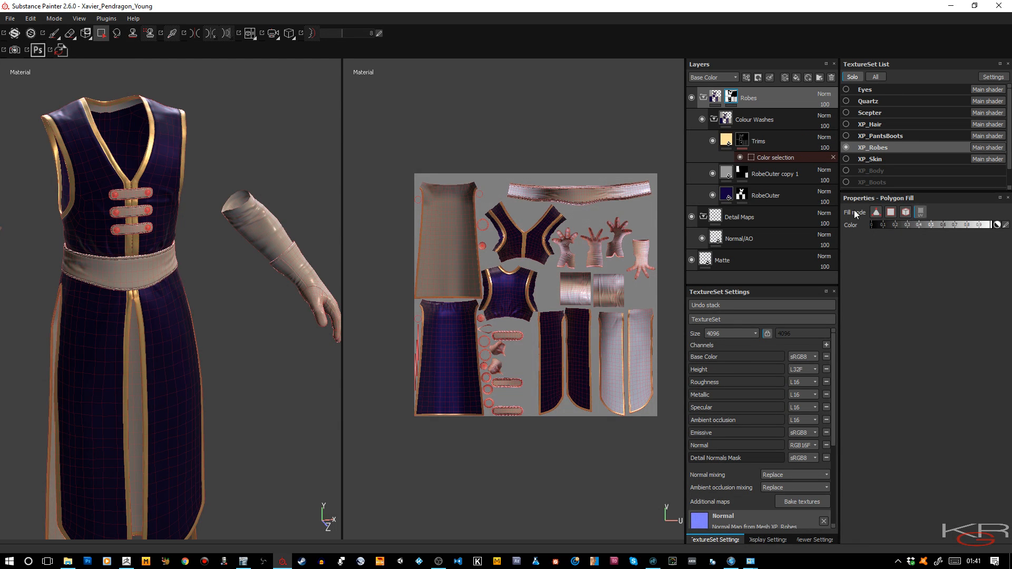
click(120, 106)
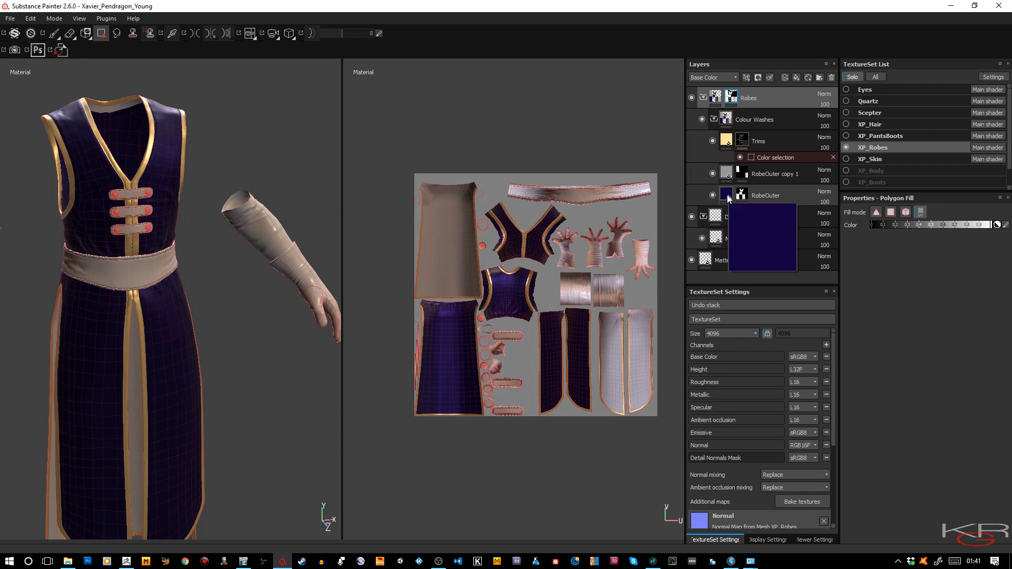
Fill the inner back collar piece in the RobeOuter copy 1 mask, using Polygon Fill in UV chunk mode.
click(742, 174)
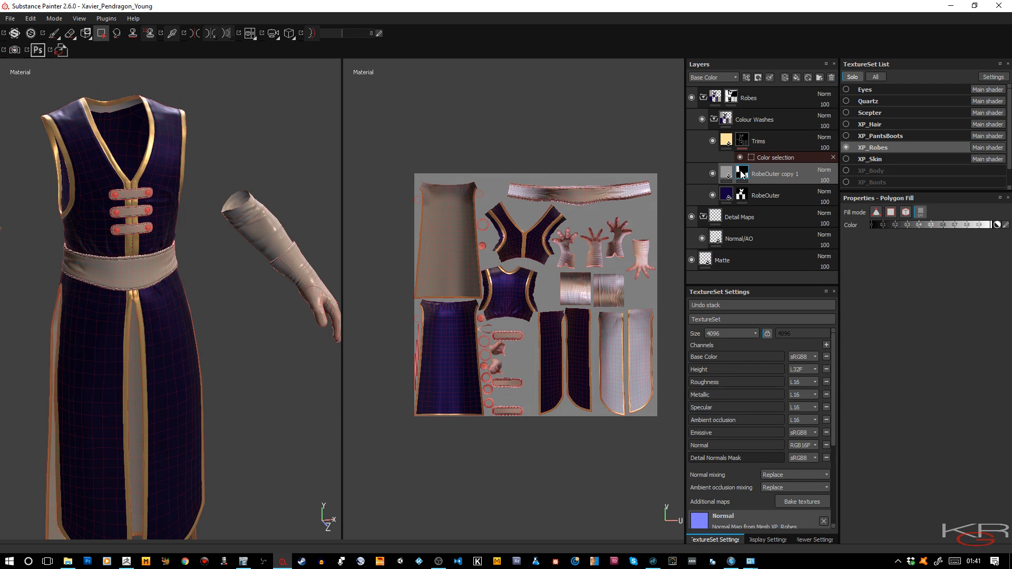
click(921, 213)
click(125, 106)
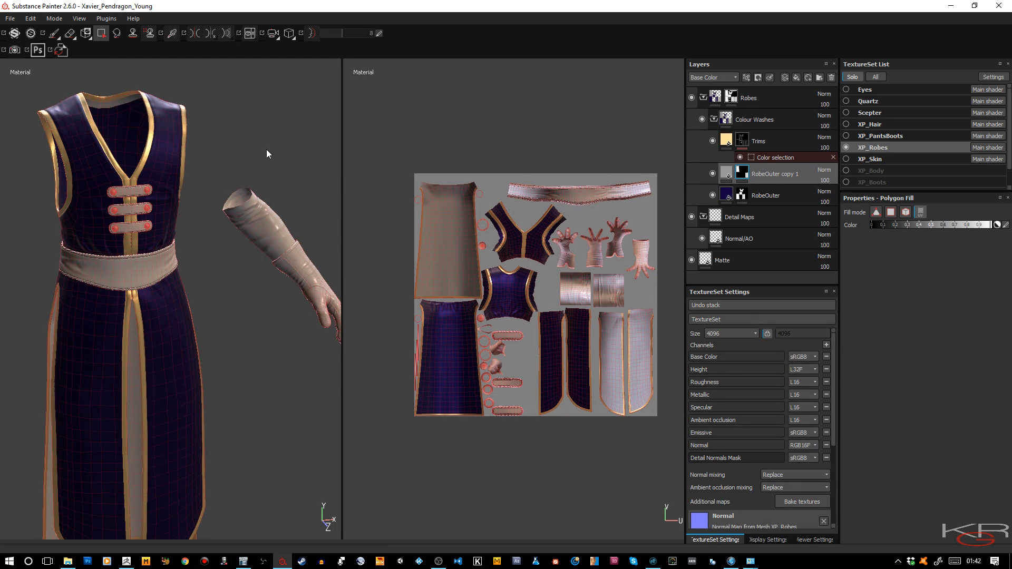
alt+drag(264, 154, 309, 152)
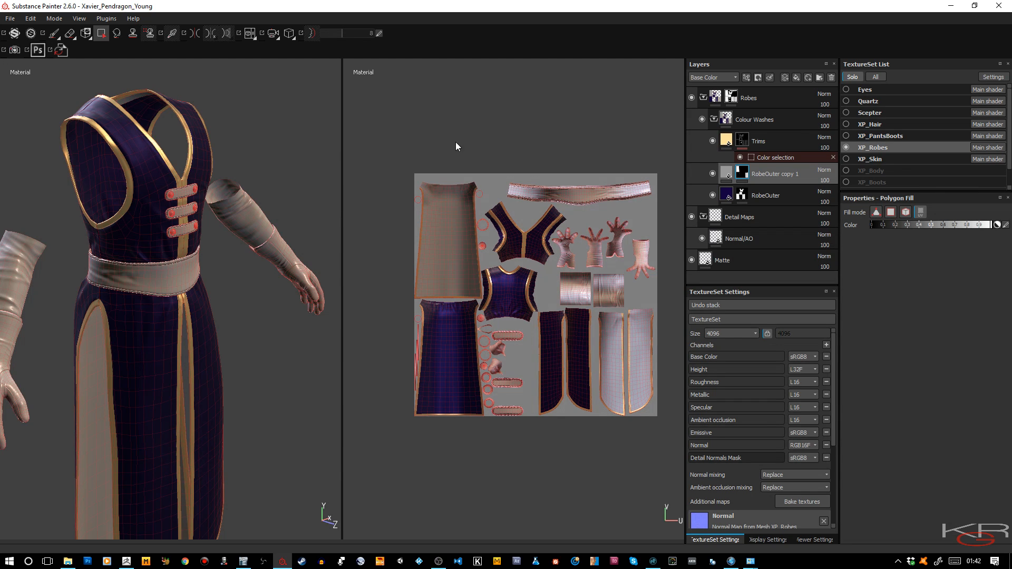
Replace the RobeOuter copy 1 mask with an ID color selection and add the inner back's brown, RGB 144, 99, 73.
right_click(746, 178)
click(765, 210)
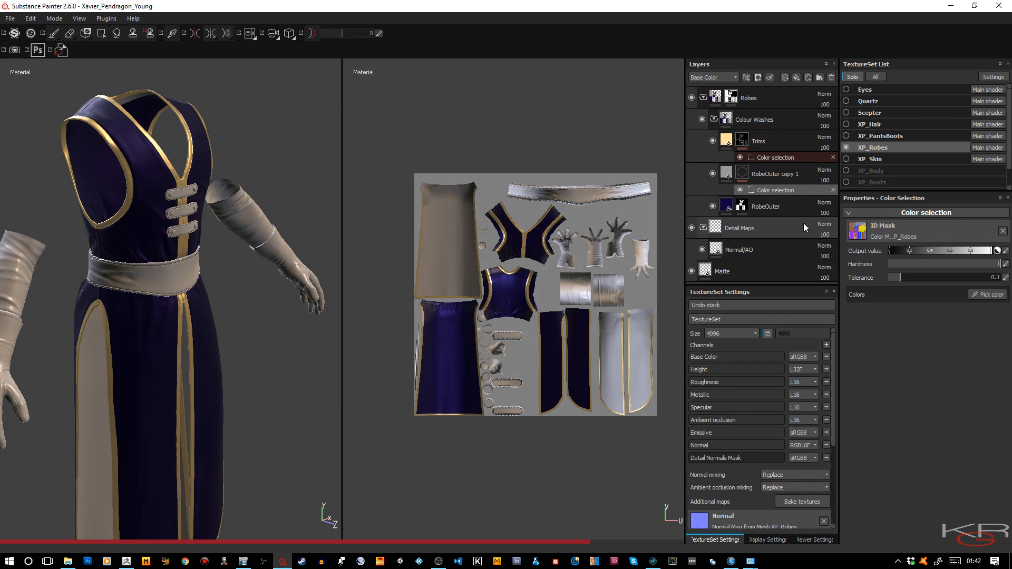
click(988, 297)
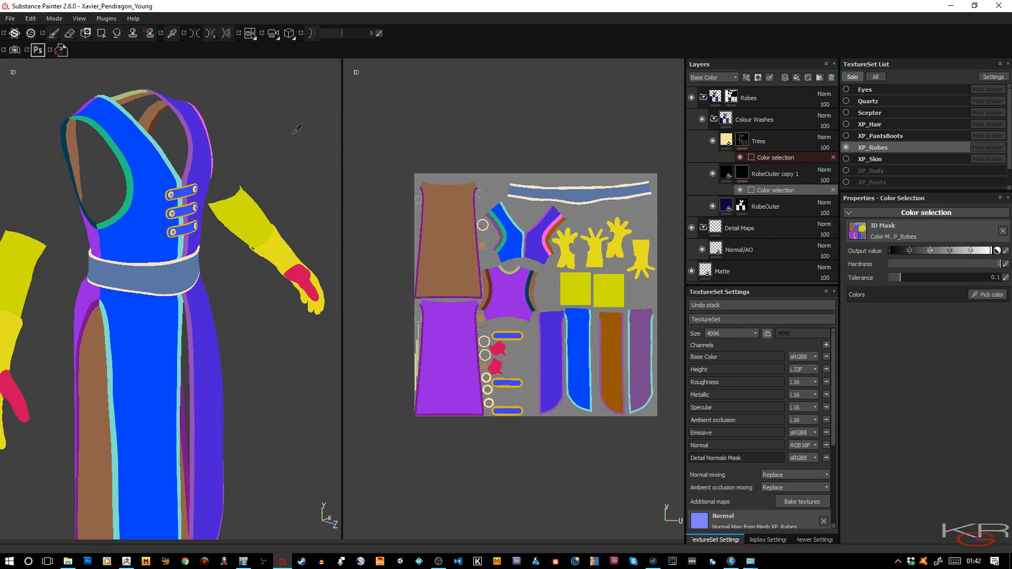
key(Escape)
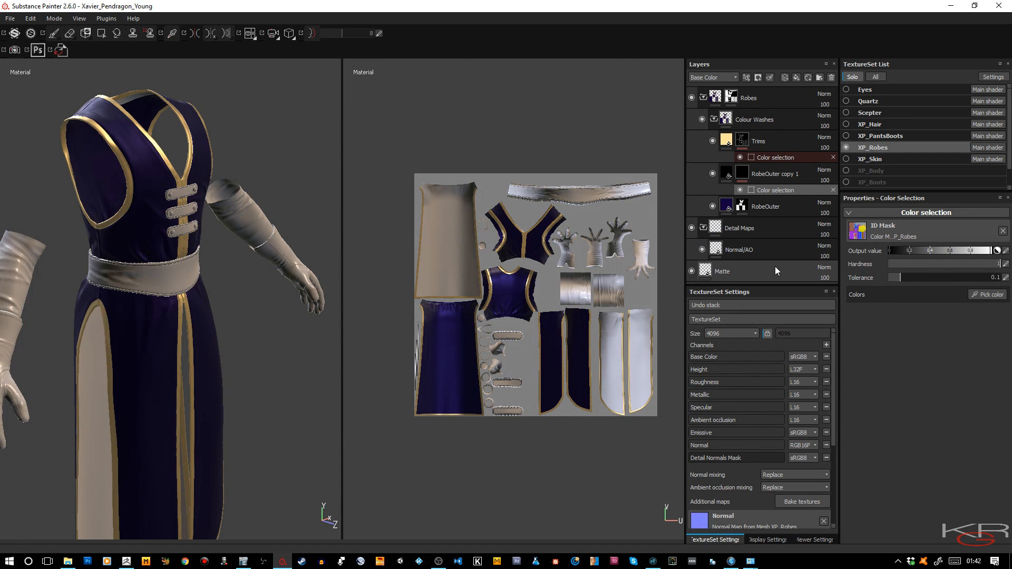
click(987, 297)
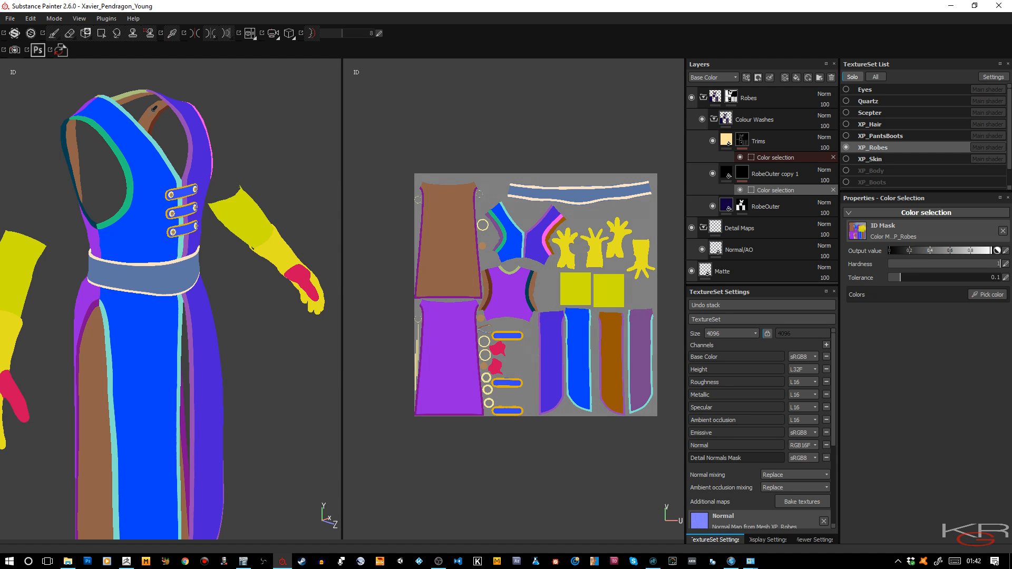
click(145, 111)
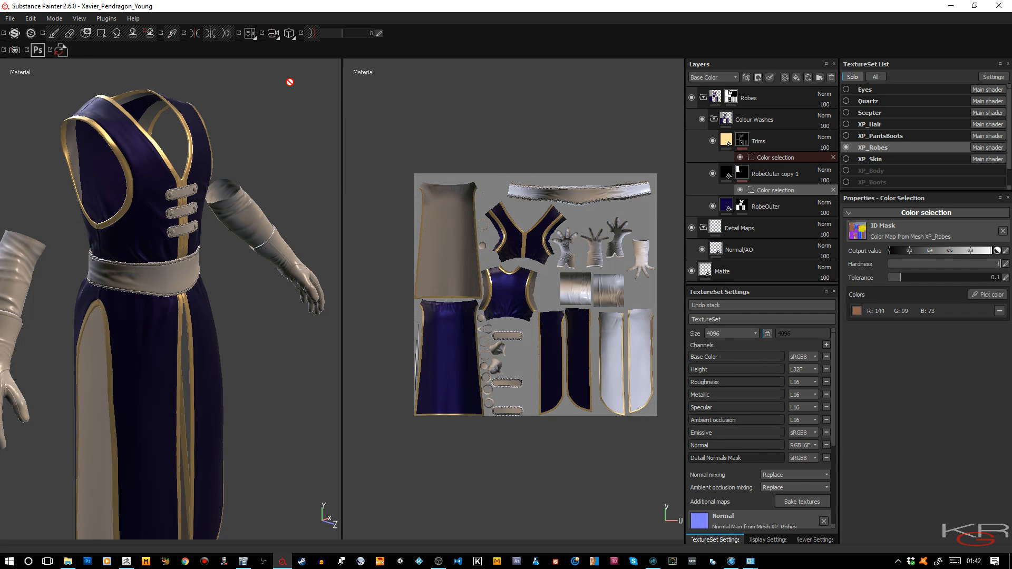
Add the purple ID color of one inner front lining, RGB 121, 70, 140, to the RobeOuter copy 1 color selection.
alt+drag(299, 143, 36, 119)
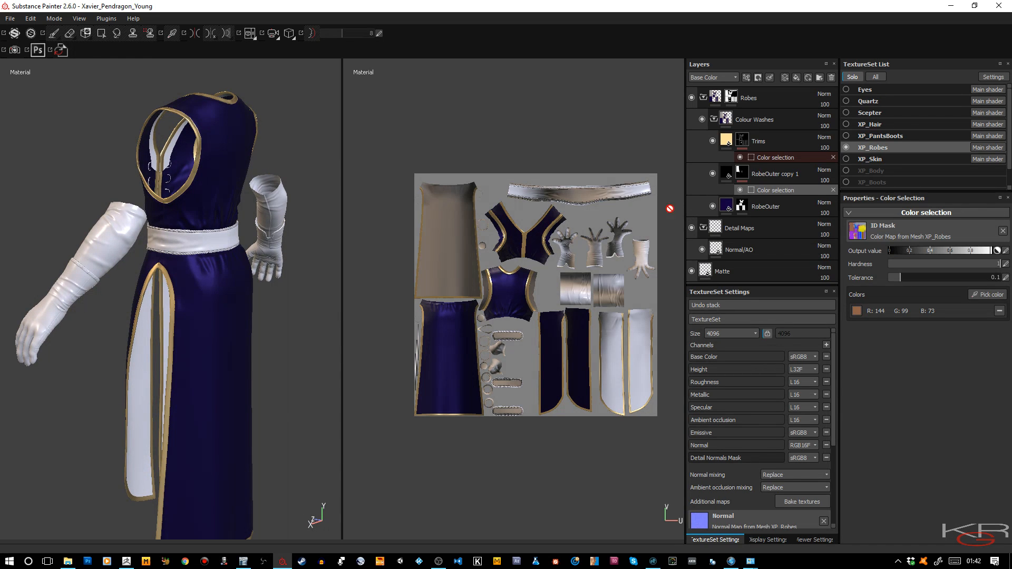
click(983, 293)
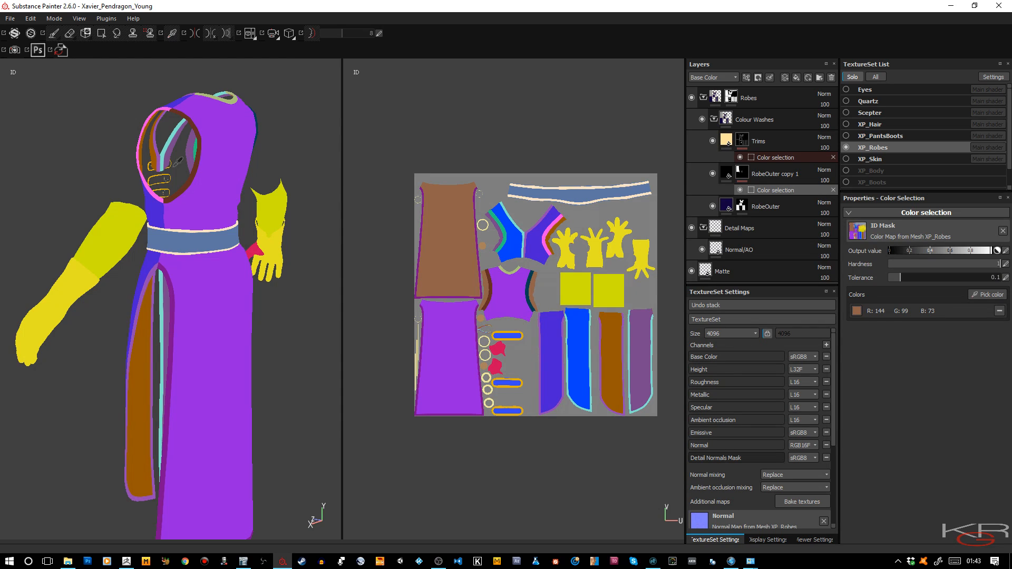
scroll(169, 160, up, 6)
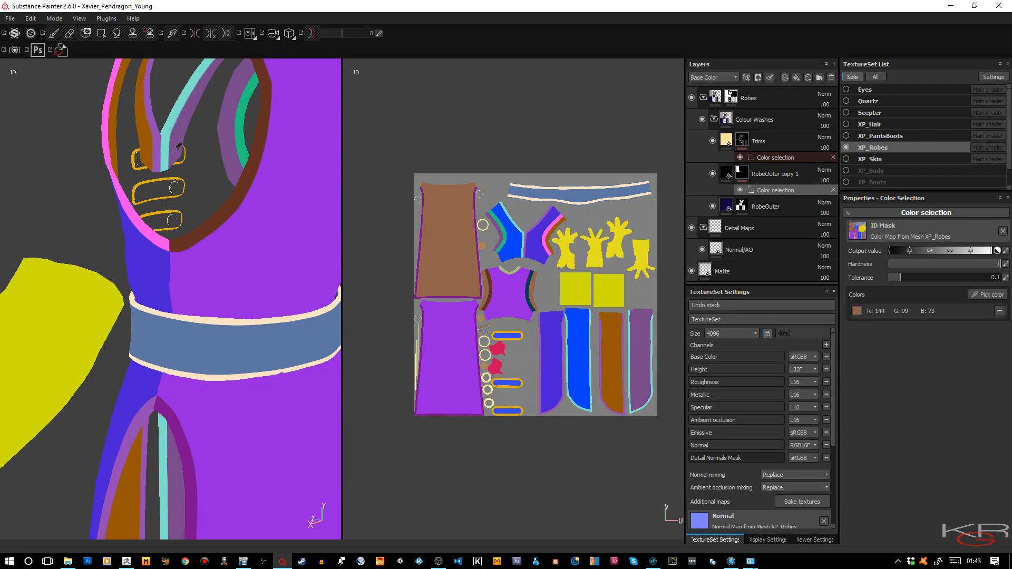
click(174, 147)
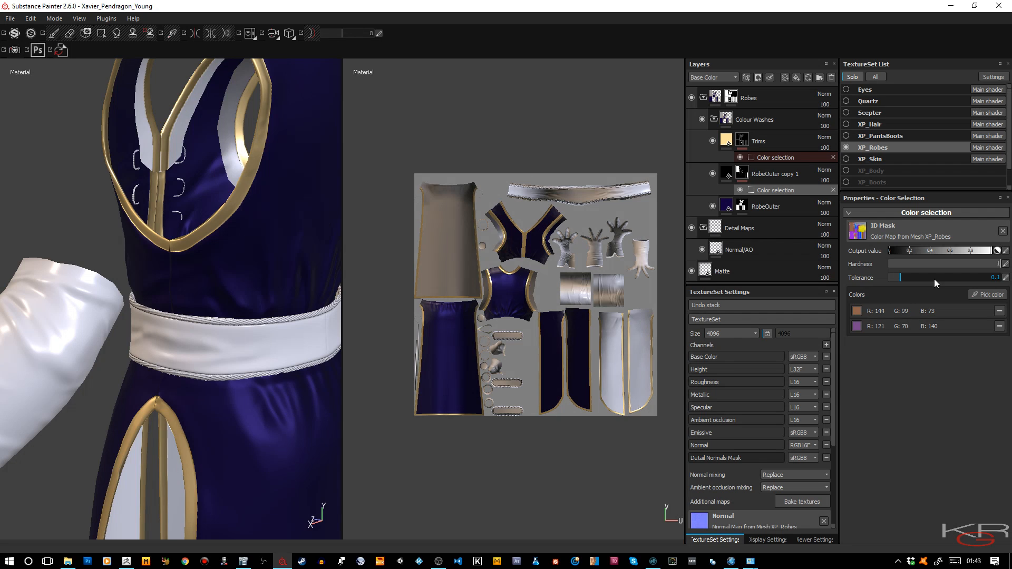
Add the orange-brown ID color of the other inner front lining, RGB 150, 88, 2, to the RobeOuter copy 1 color selection.
click(980, 295)
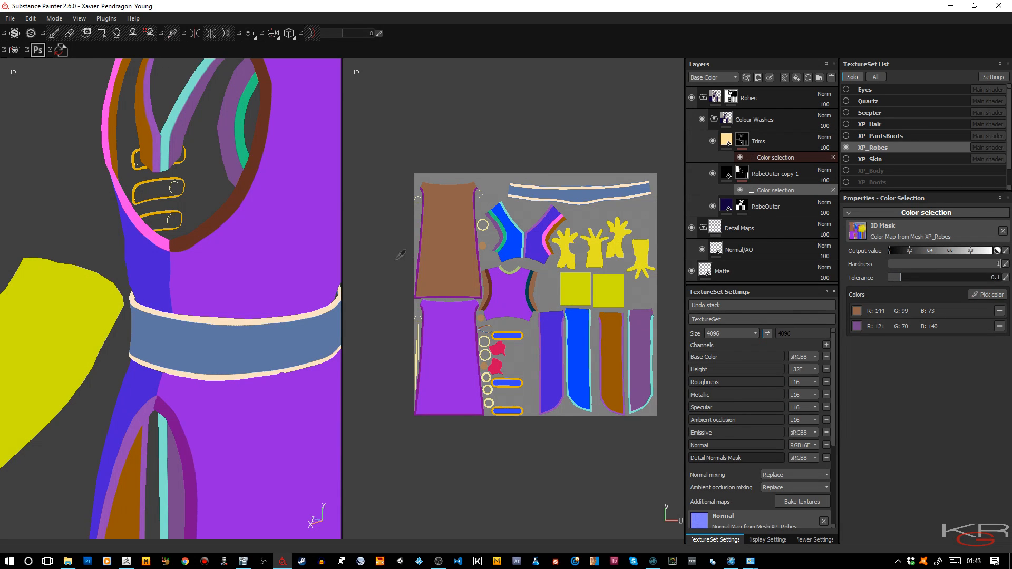
click(155, 138)
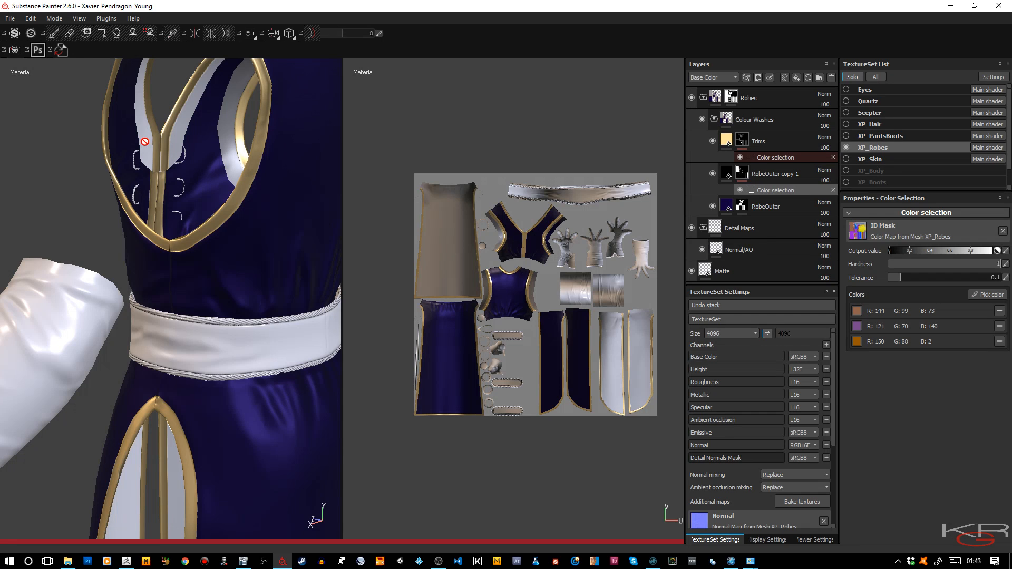
scroll(142, 158, down, 6)
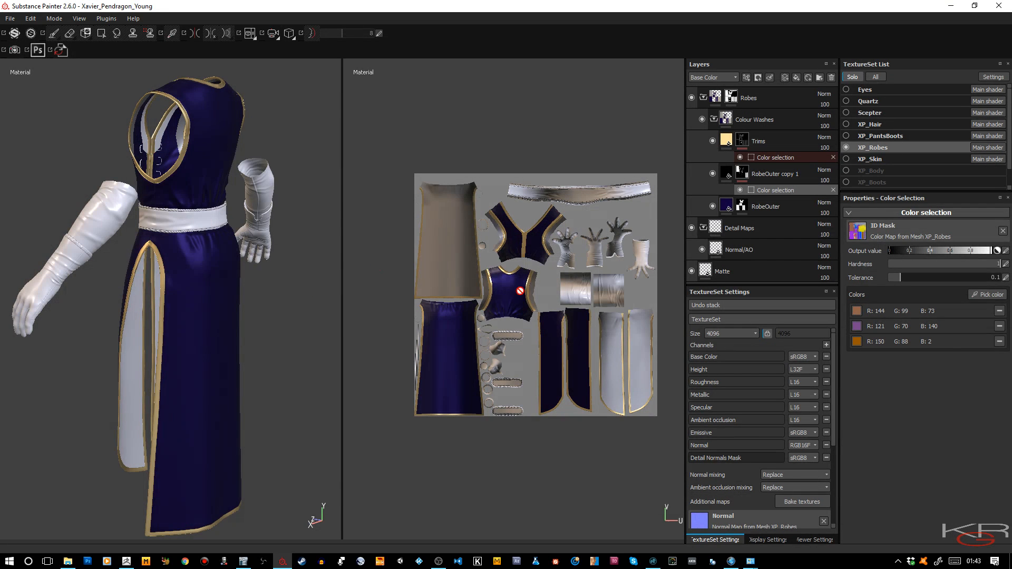
Pick the ID colors of both front skirt linings again for the RobeOuter copy 1 color selection.
click(990, 295)
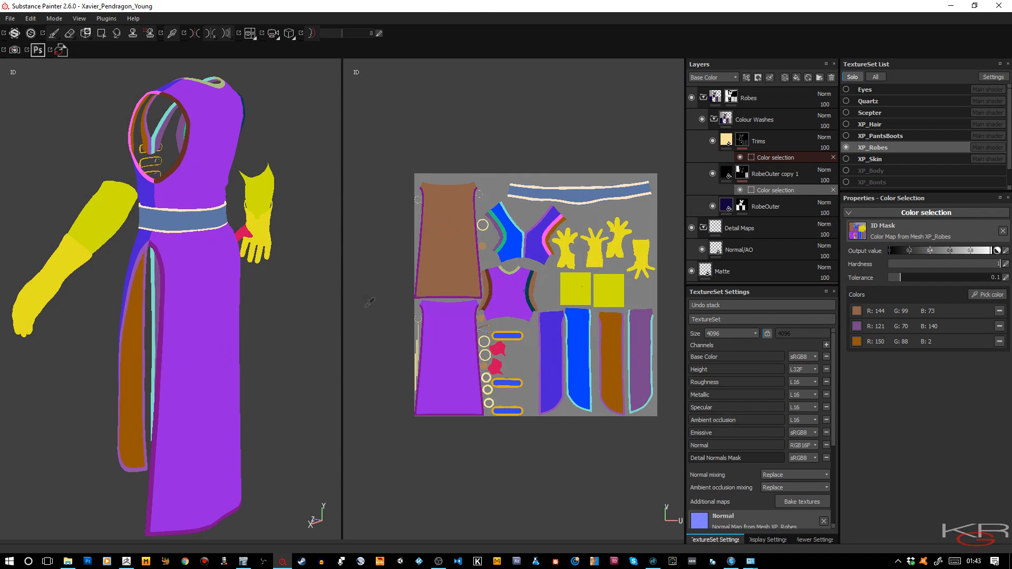
click(140, 353)
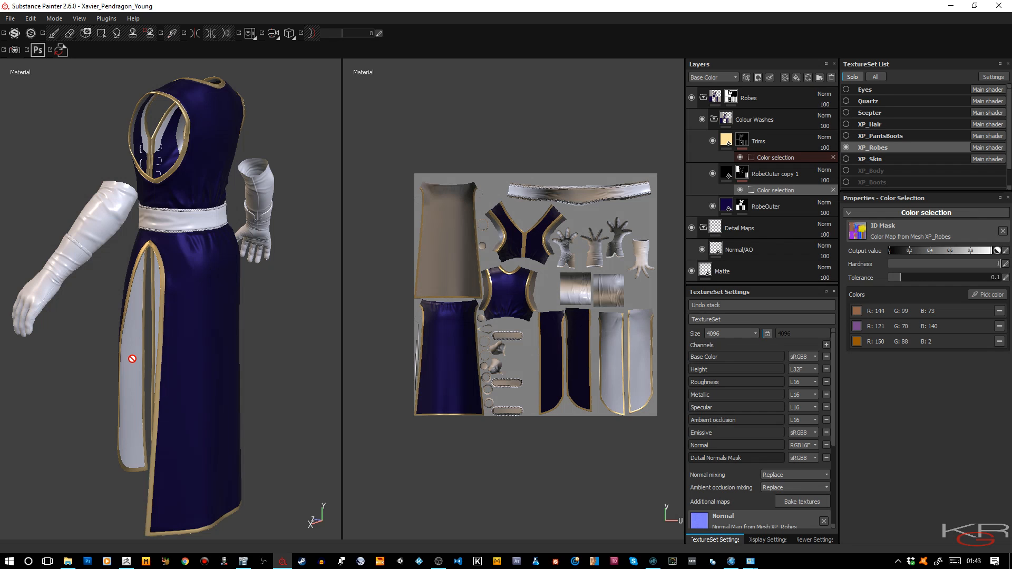
alt+drag(90, 364, 350, 383)
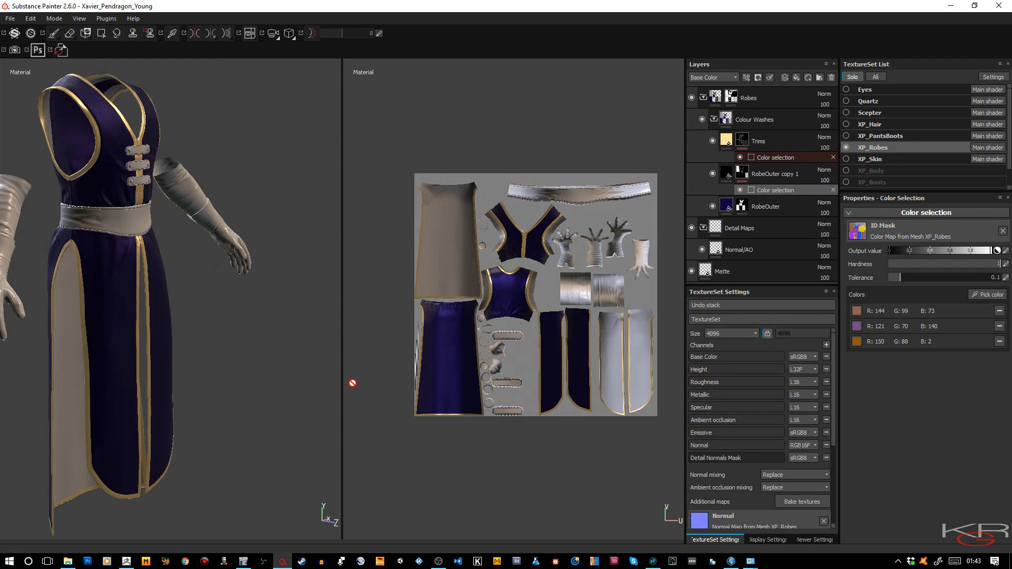
click(988, 297)
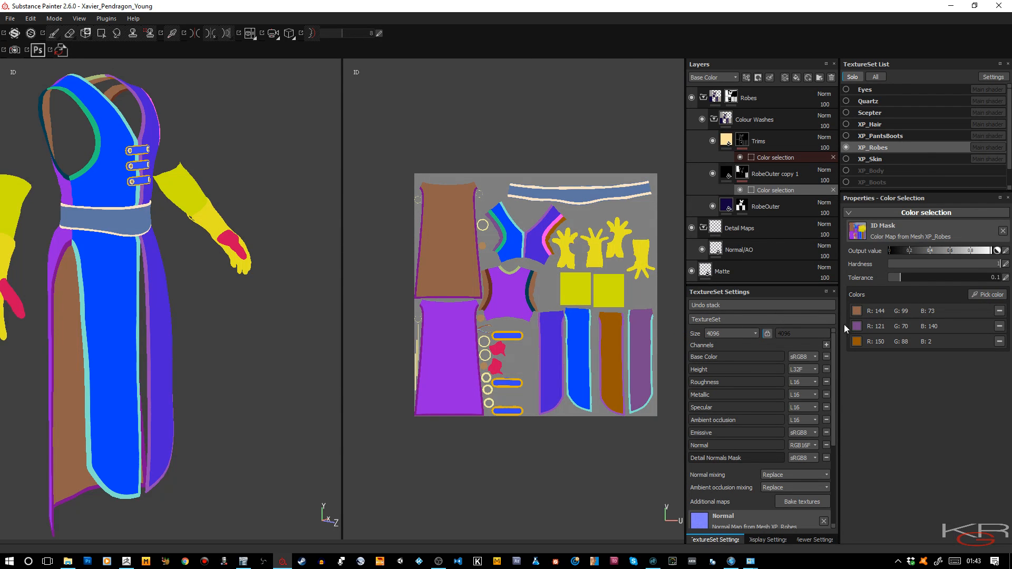
click(278, 368)
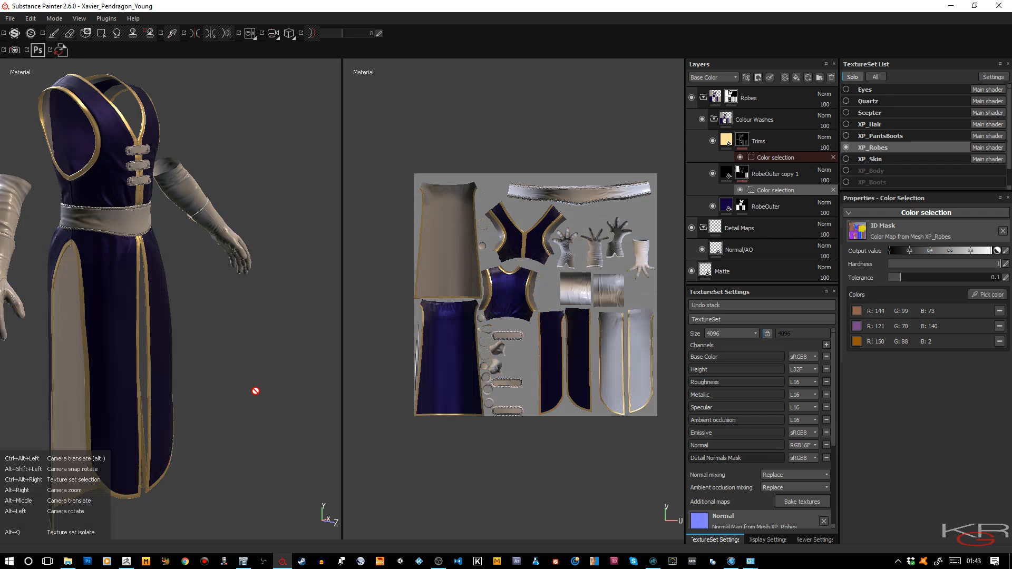
alt+drag(231, 399, 350, 384)
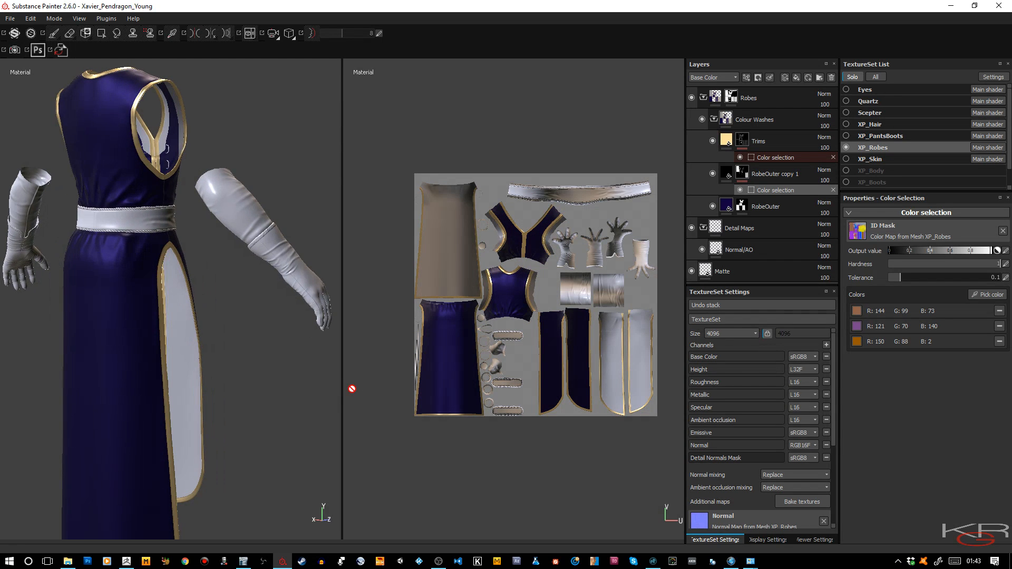
click(989, 296)
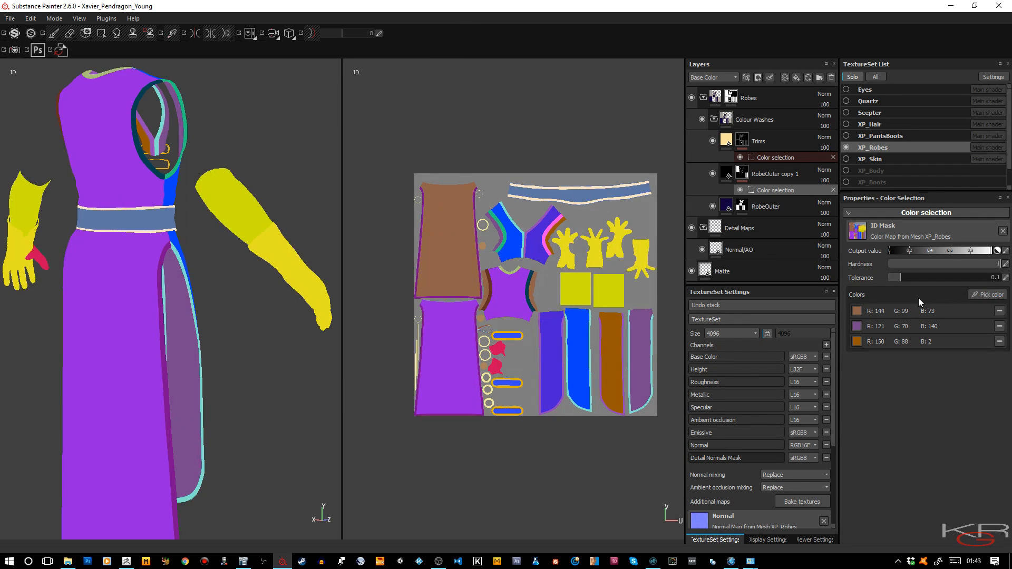
click(191, 365)
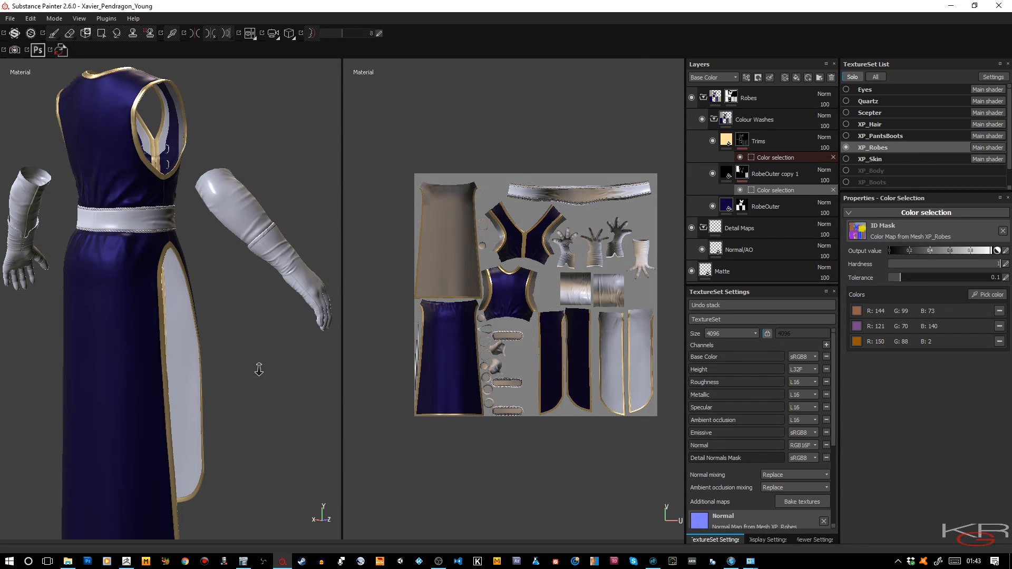
Display the Detail Normals Mask channel and examine the lining areas inside the skirt slit.
alt+right_drag(258, 369, 287, 502)
alt+drag(287, 501, 257, 351)
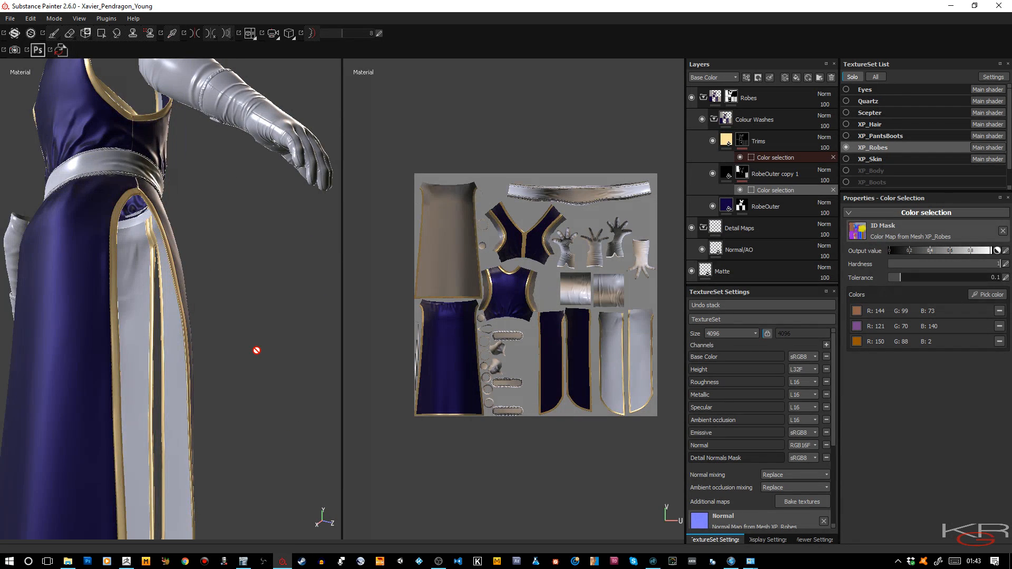
key(c)
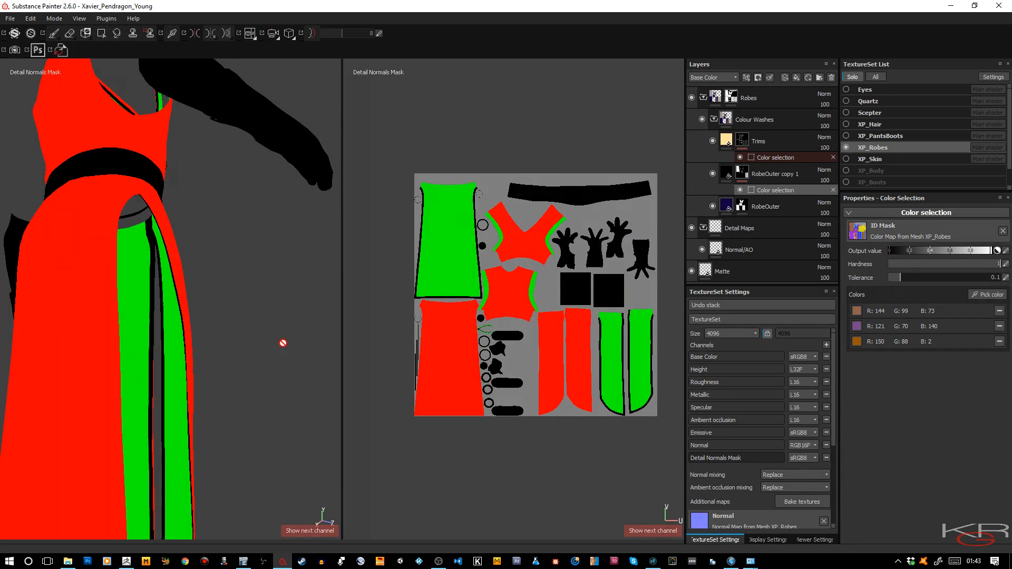
Display the RobeOuter copy 1 mask on its own, check its coverage of the linings, and return to the material view.
click(816, 540)
click(728, 320)
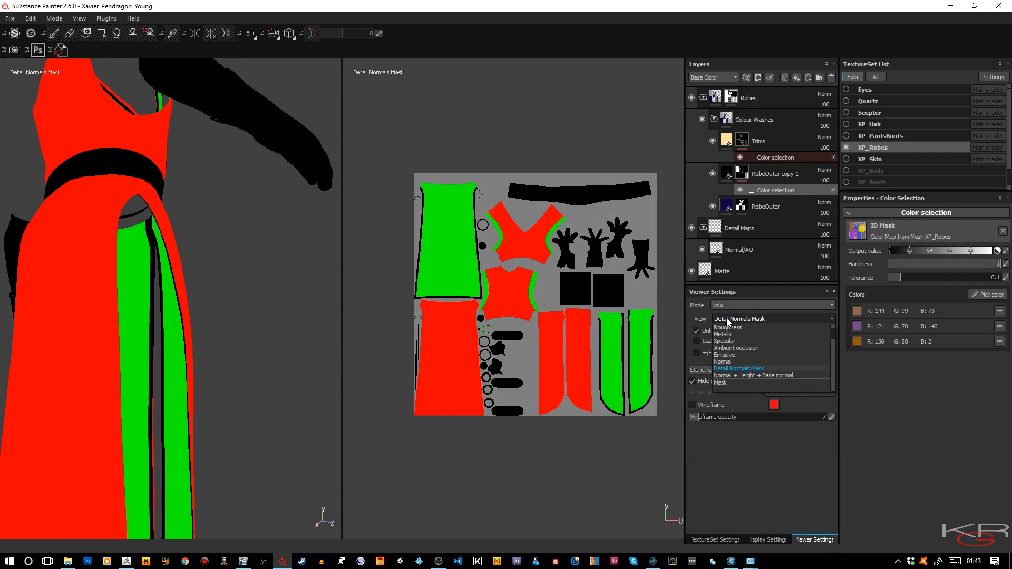
click(721, 383)
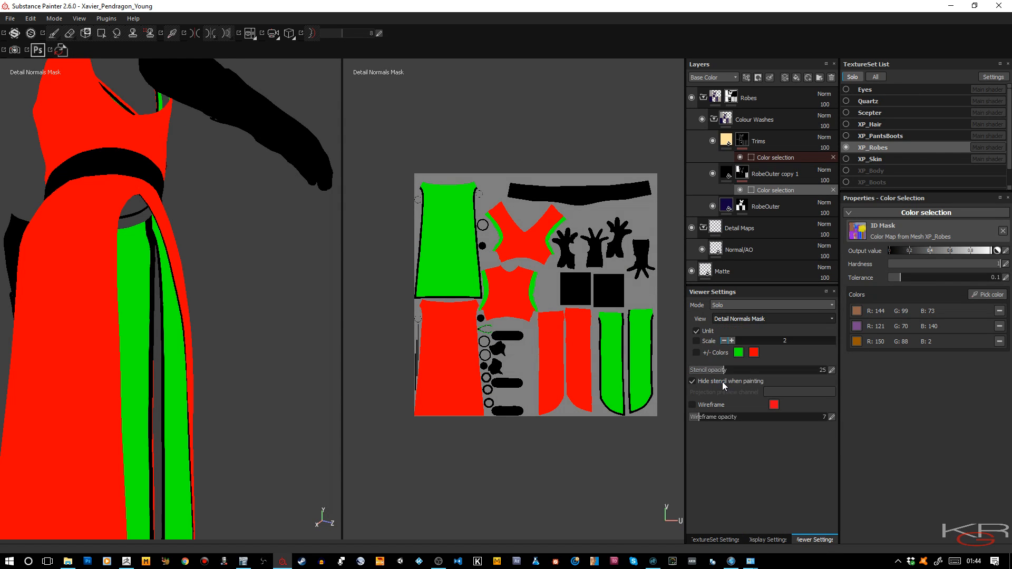
alt+drag(315, 324, 304, 397)
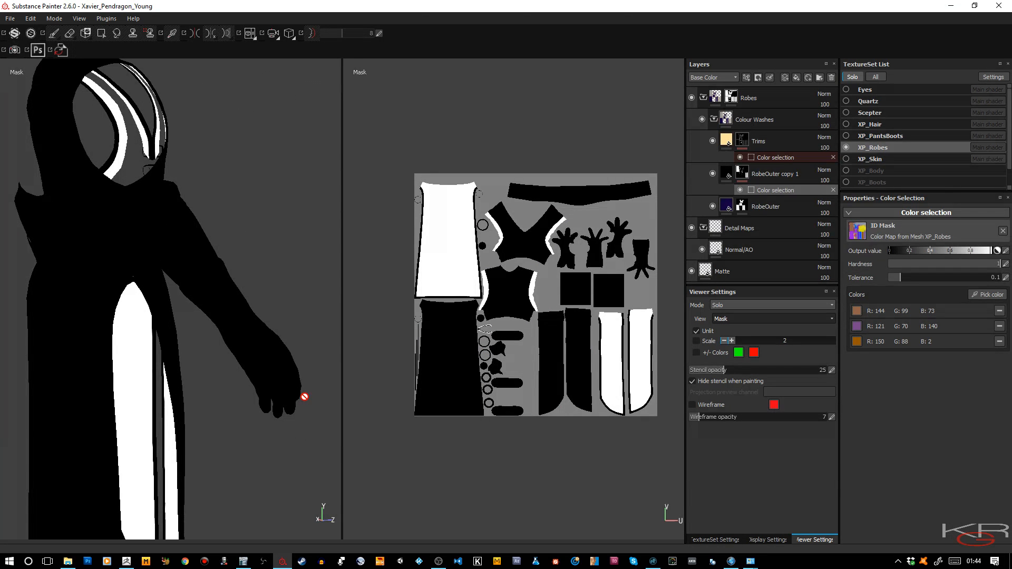
key(m)
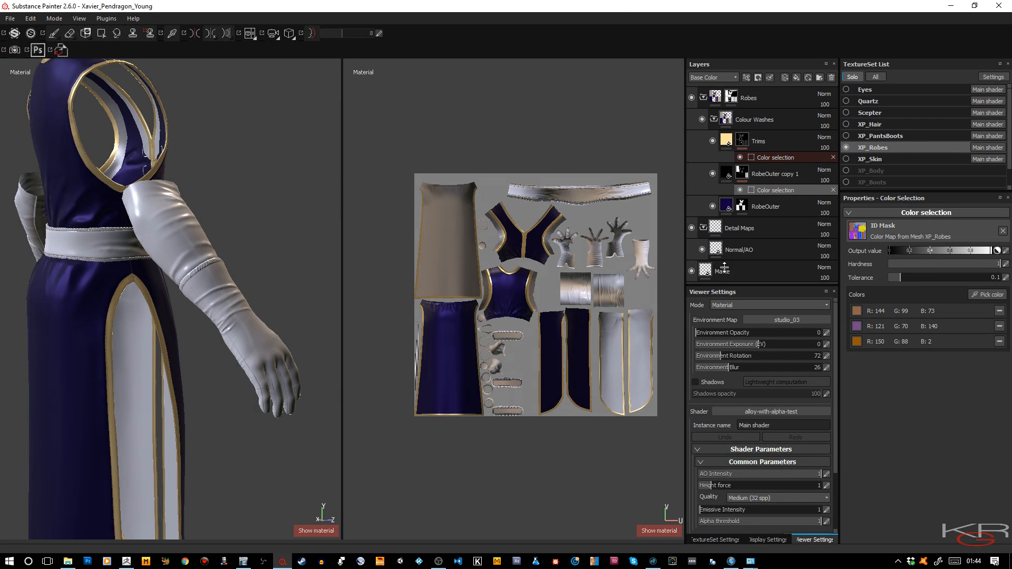
Set the base color of the RobeOuter copy 1 fill to red, RGB 0.568, 0.005, 0.005, for the robe linings.
click(731, 176)
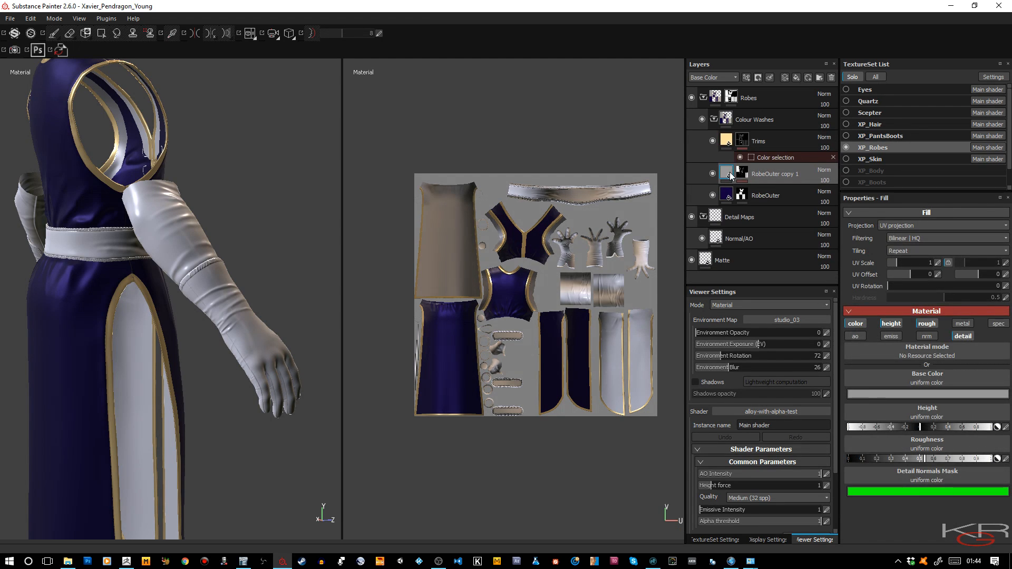
click(874, 397)
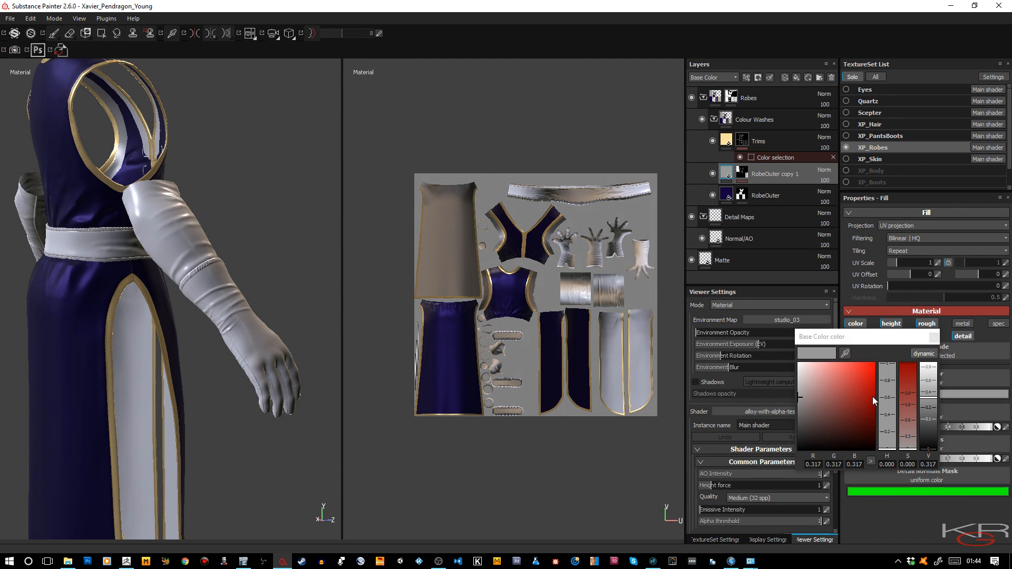
click(869, 382)
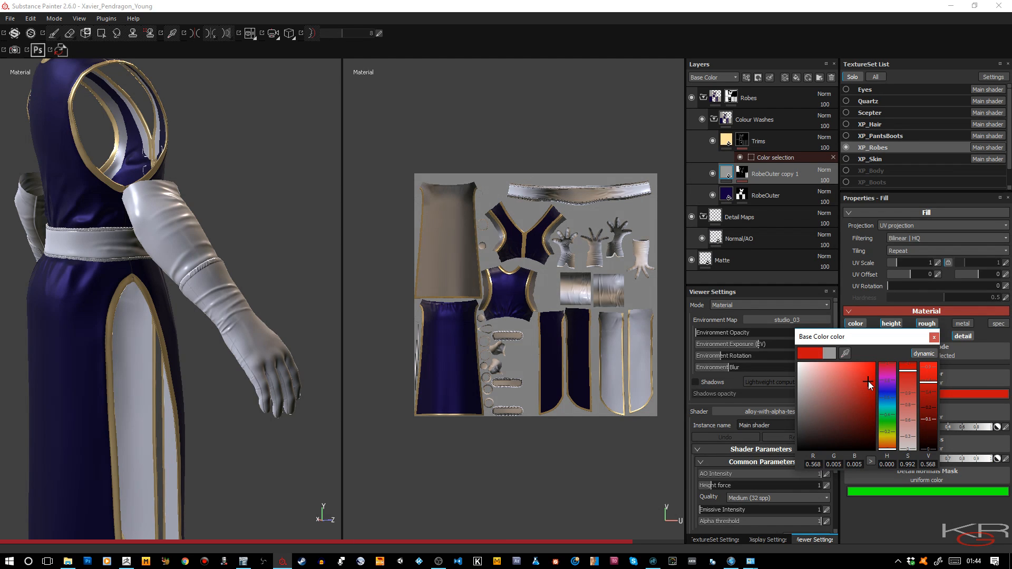
click(933, 338)
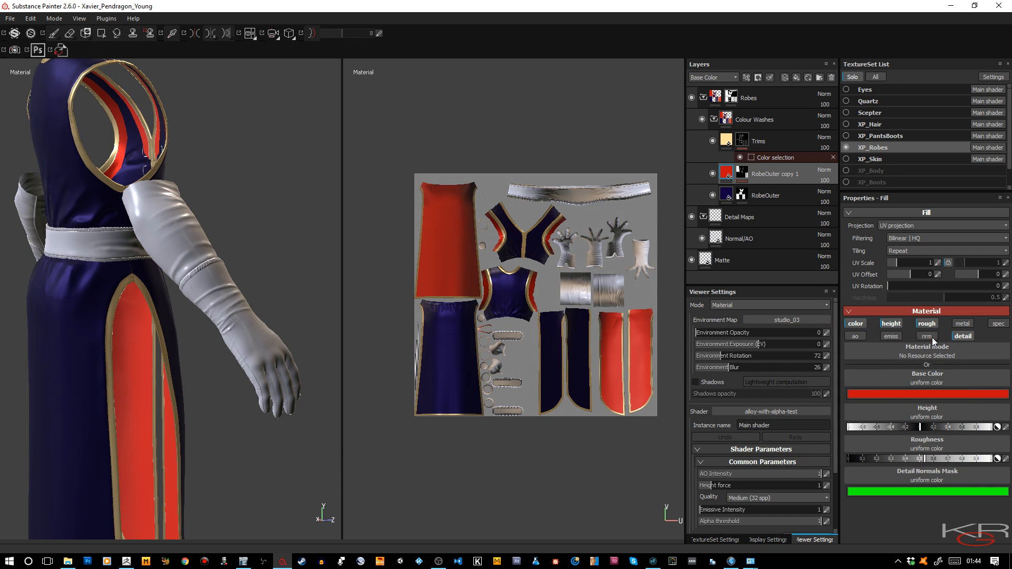
alt+drag(283, 199, 240, 182)
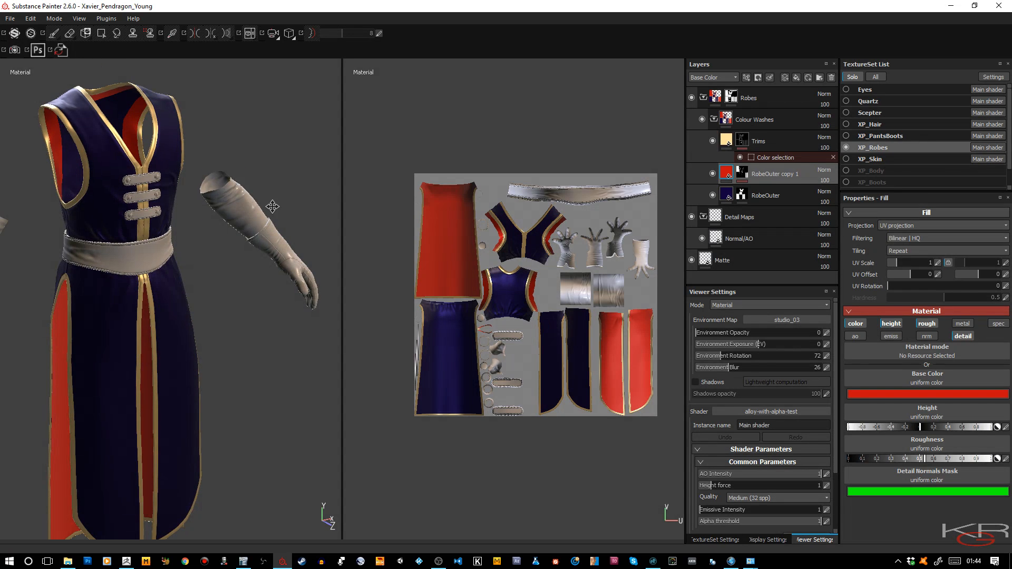
scroll(279, 206, up, 4)
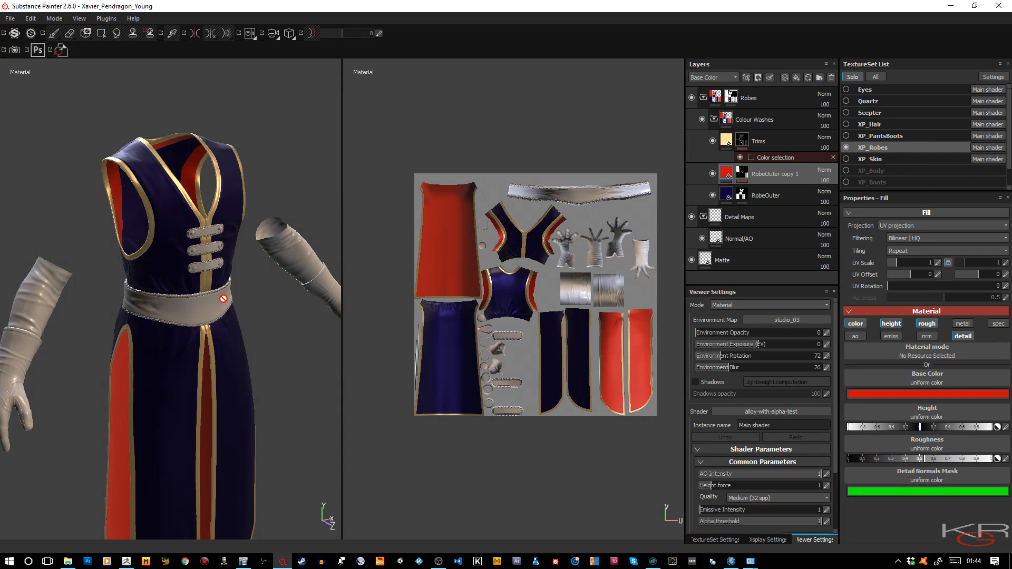
Create a folder named Sash above Colour Washes within the Robes folder and nest a new empty folder inside it.
click(714, 119)
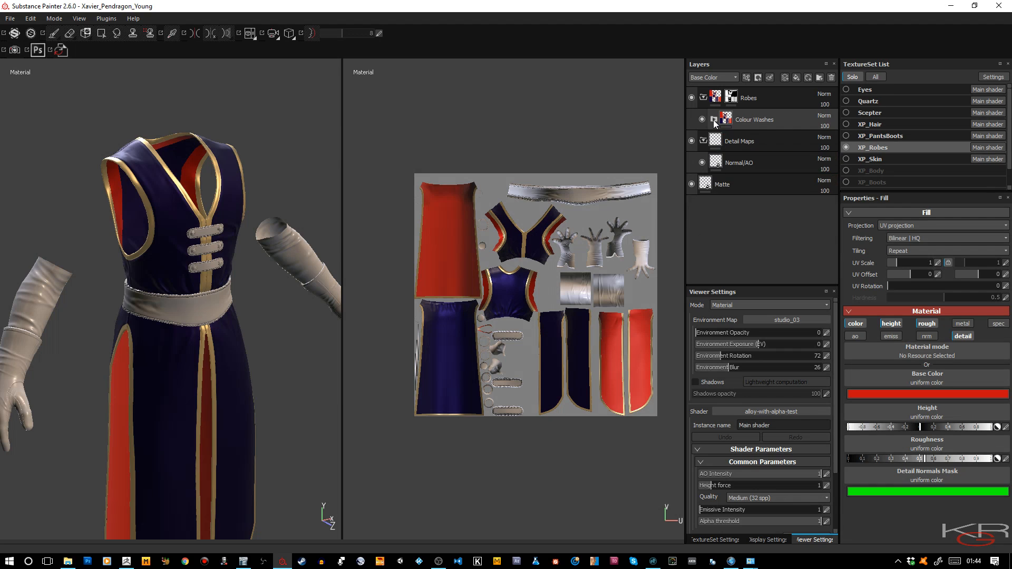
click(784, 117)
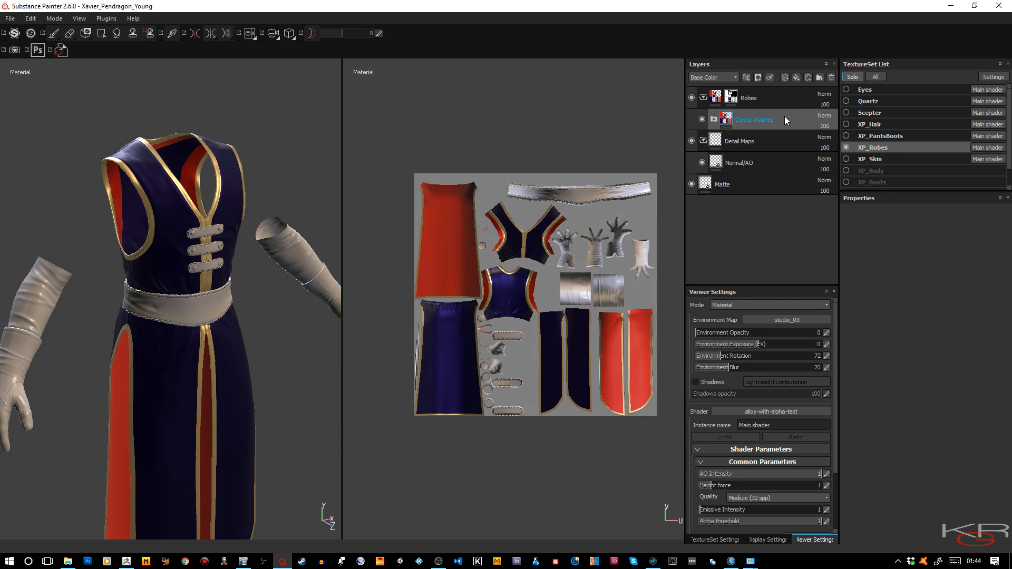
click(795, 95)
click(789, 119)
click(818, 77)
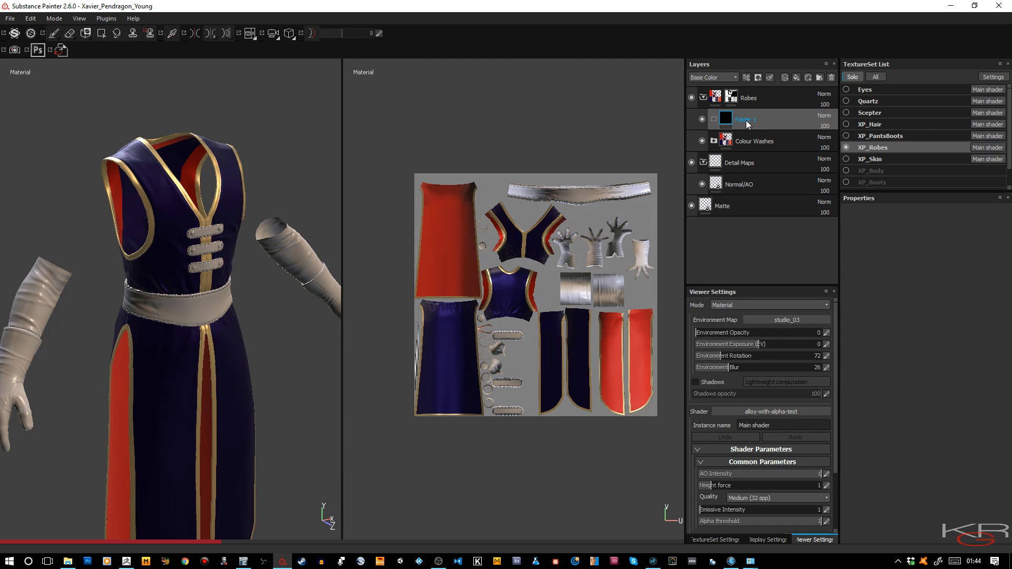
text(Sash)
key(Return)
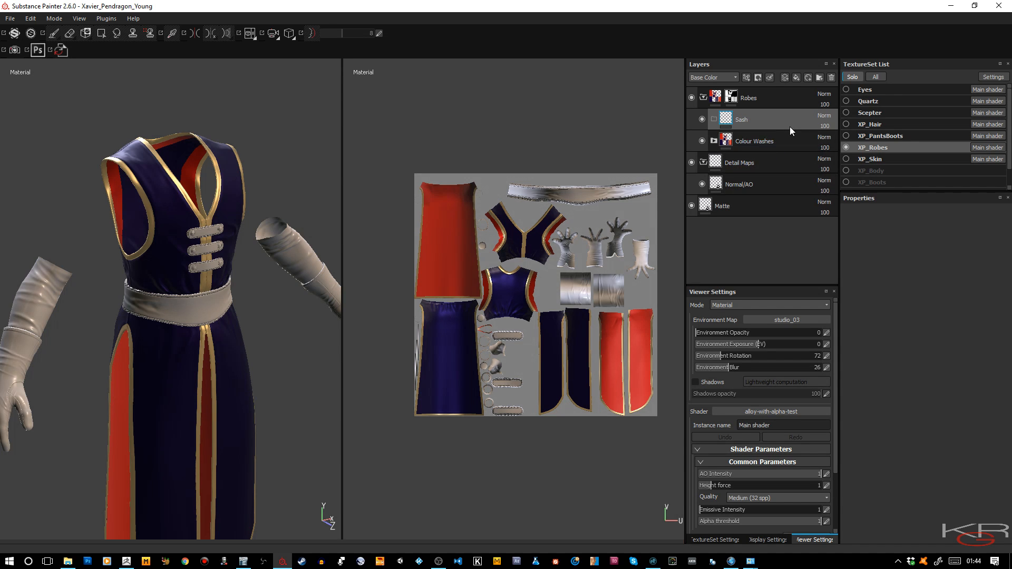
click(819, 78)
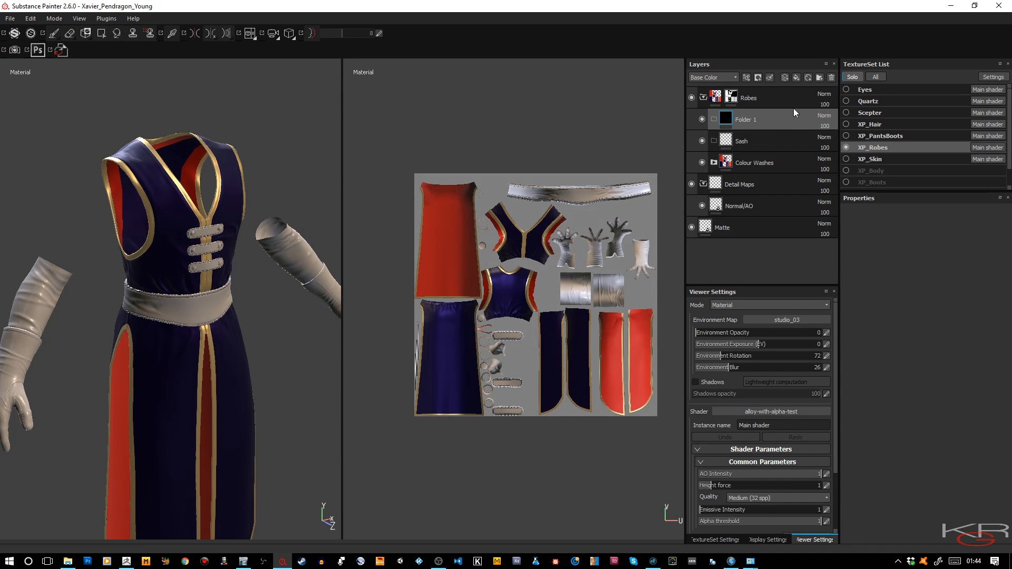
drag(758, 121, 758, 138)
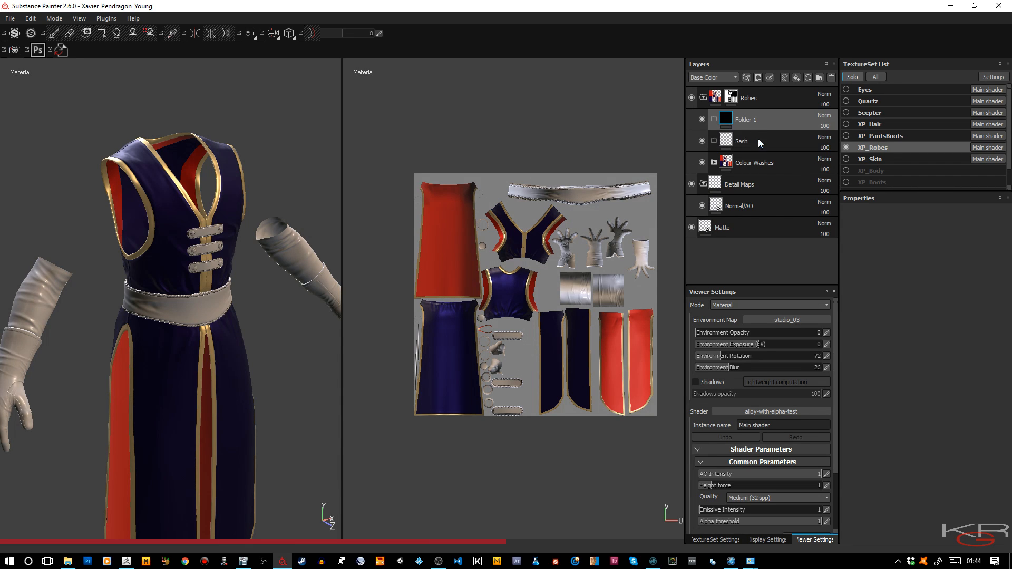
Group the Trims, RobeOuter copy 1 and RobeOuter layers into one folder inside Colour Washes.
click(713, 163)
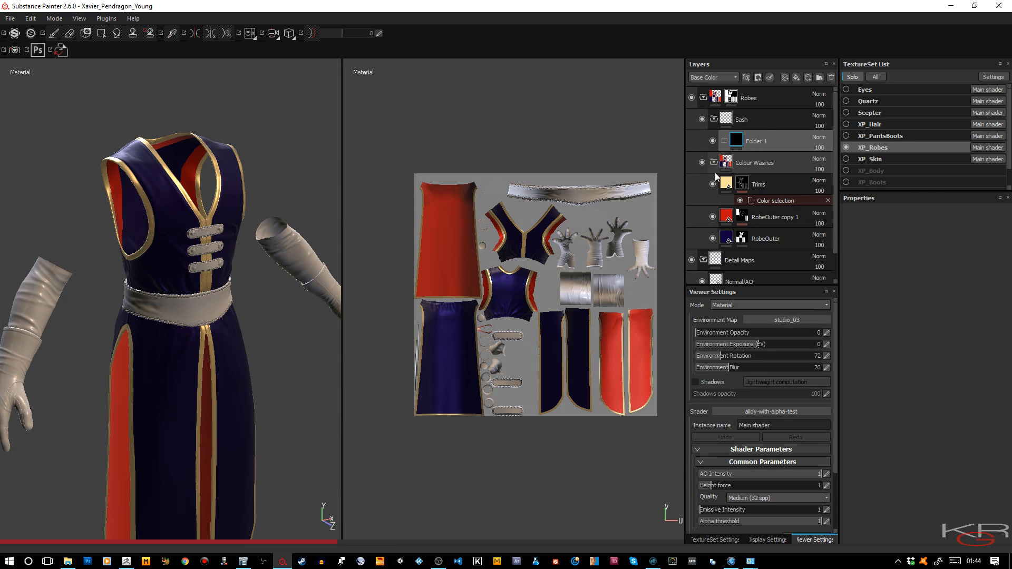
click(778, 186)
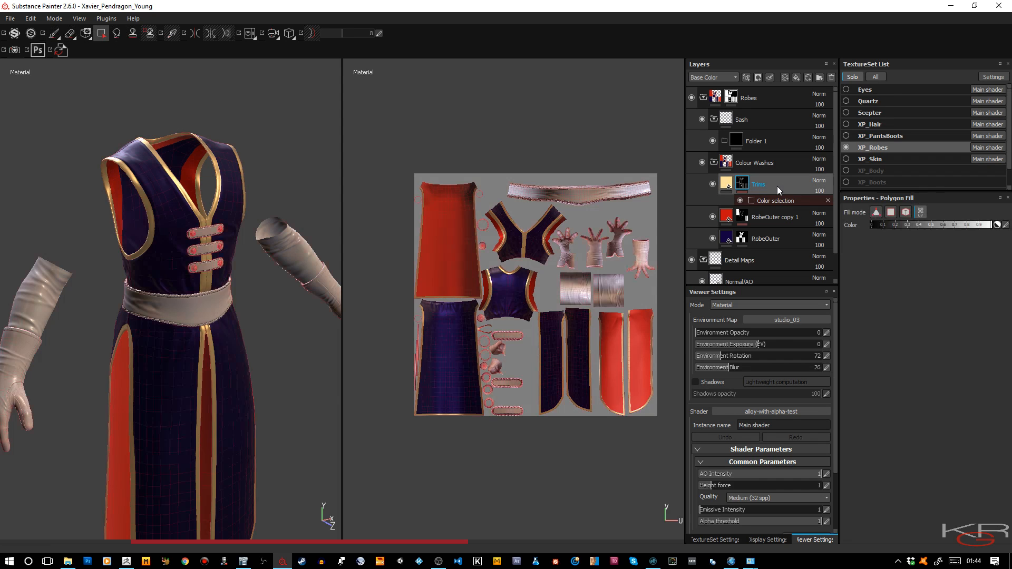
shift+click(774, 217)
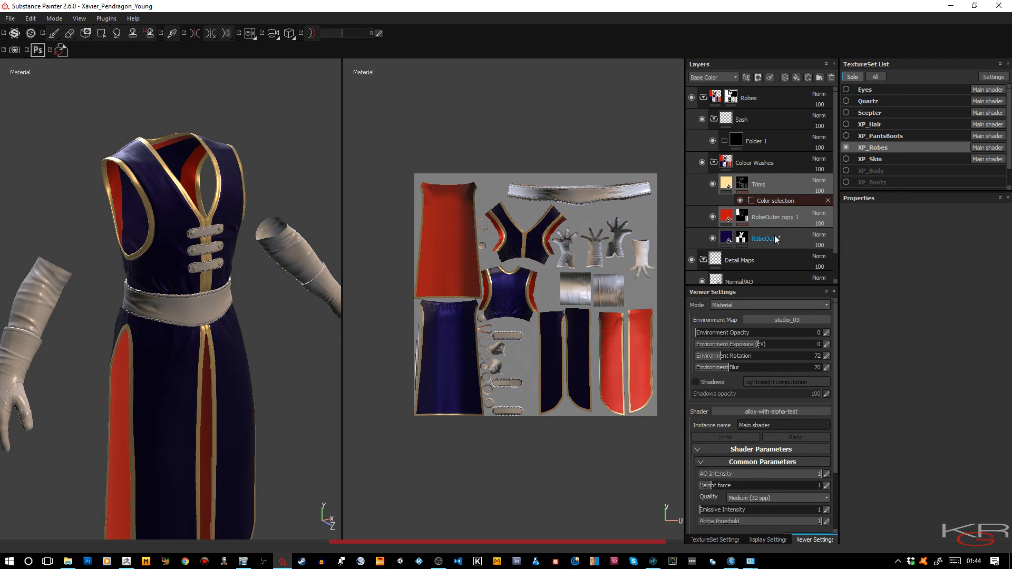
shift+click(765, 239)
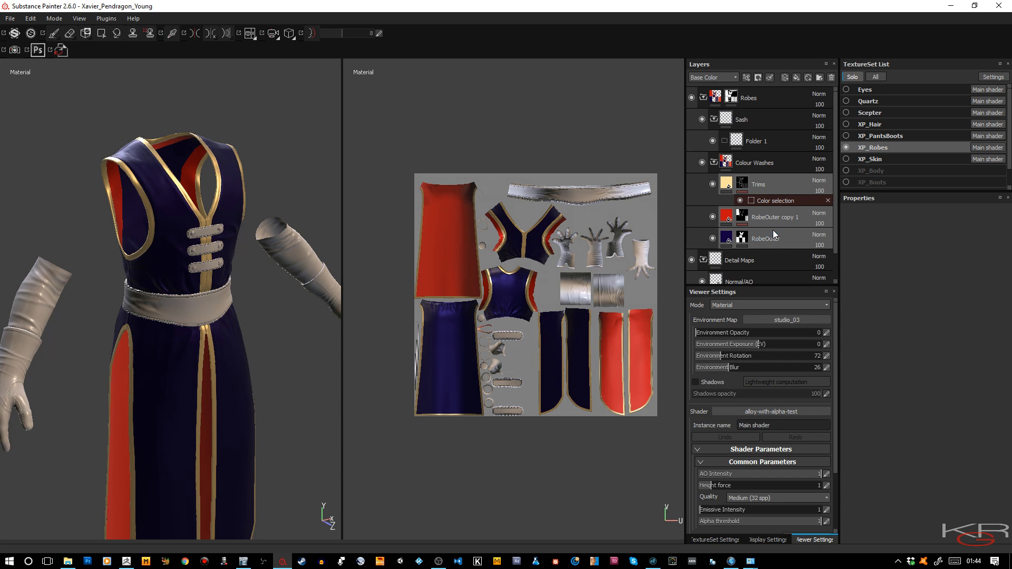
right_click(776, 185)
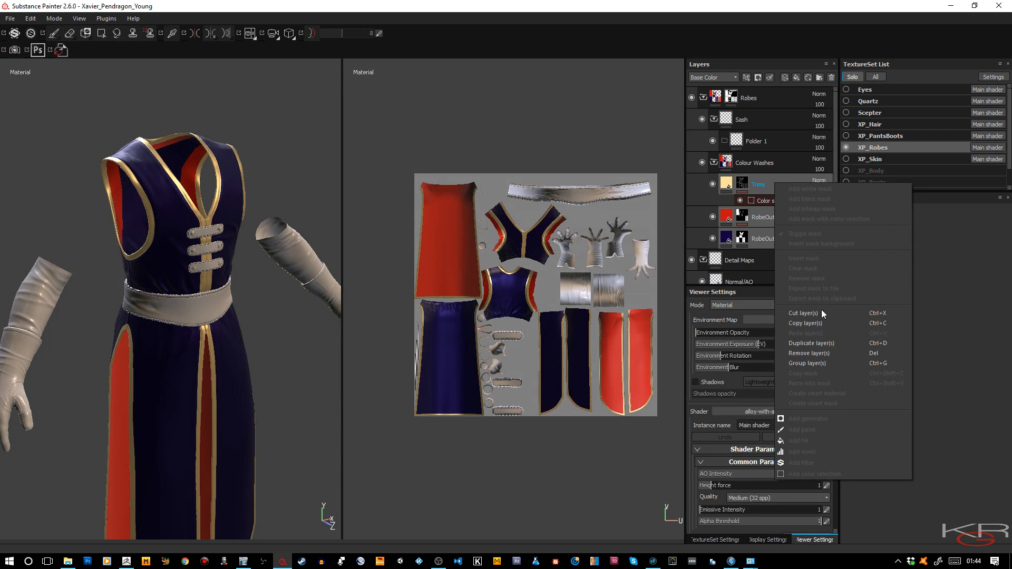
click(814, 363)
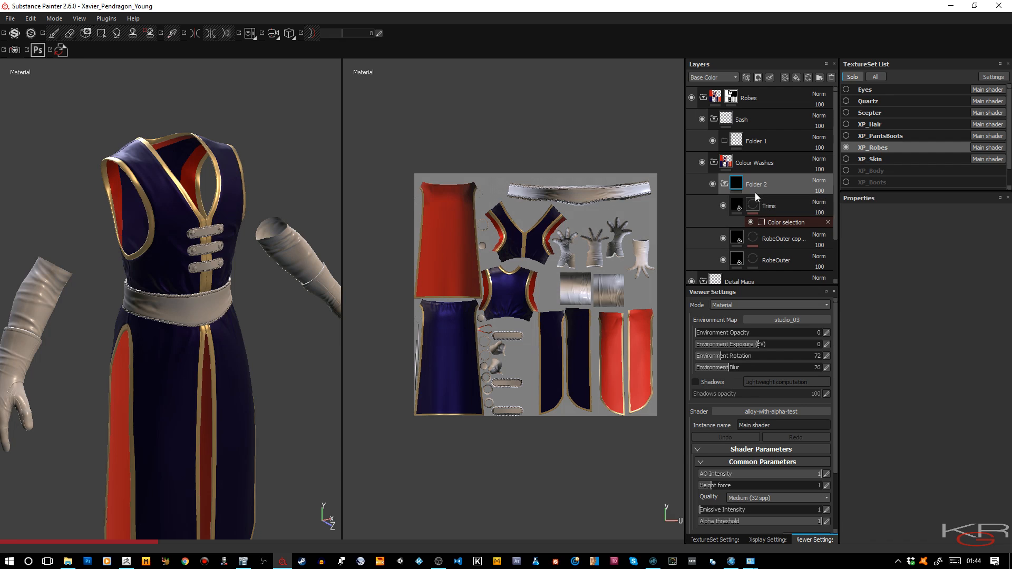
Rename the new group inside Colour Washes as Base Colour and collapse it.
double_click(760, 185)
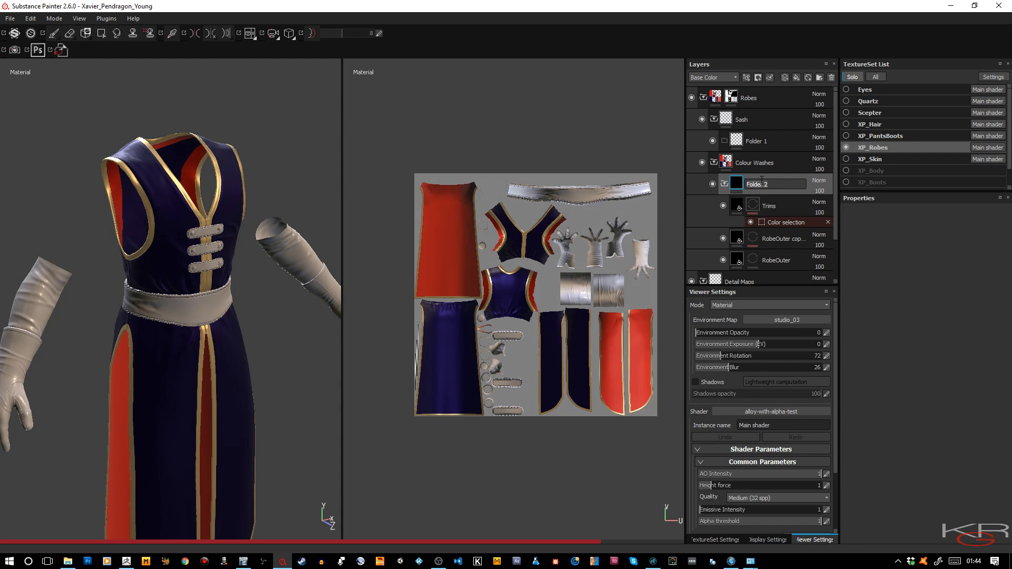
text(Base Col)
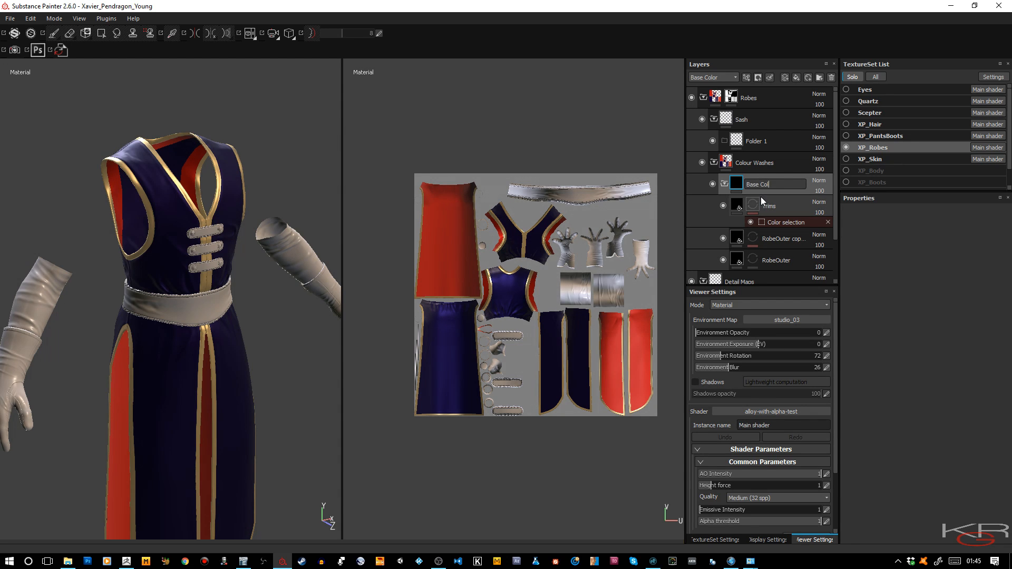
text(our)
key(Return)
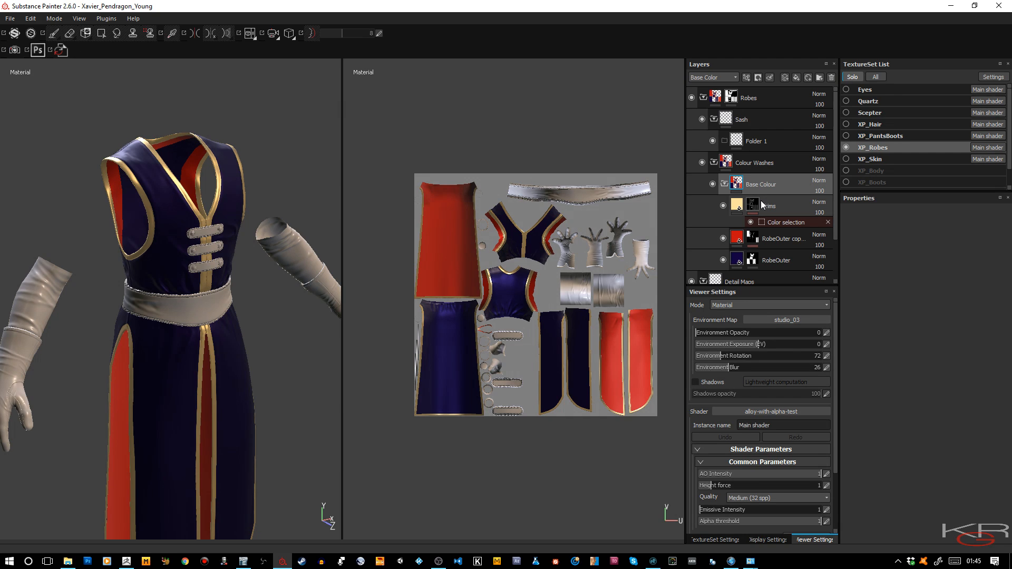
click(725, 184)
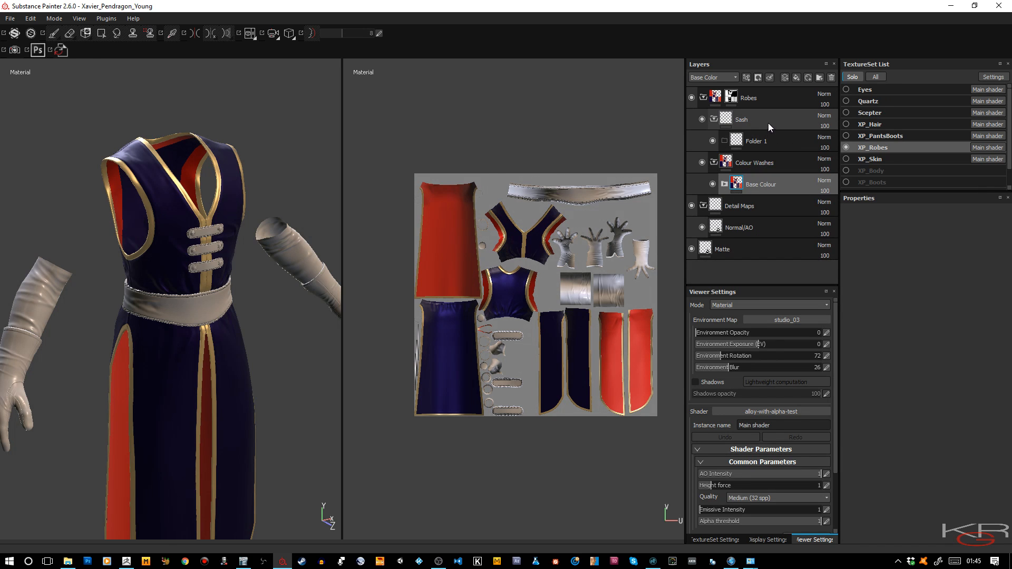
Rename the empty folder inside the Sash folder as Base Colour.
double_click(762, 141)
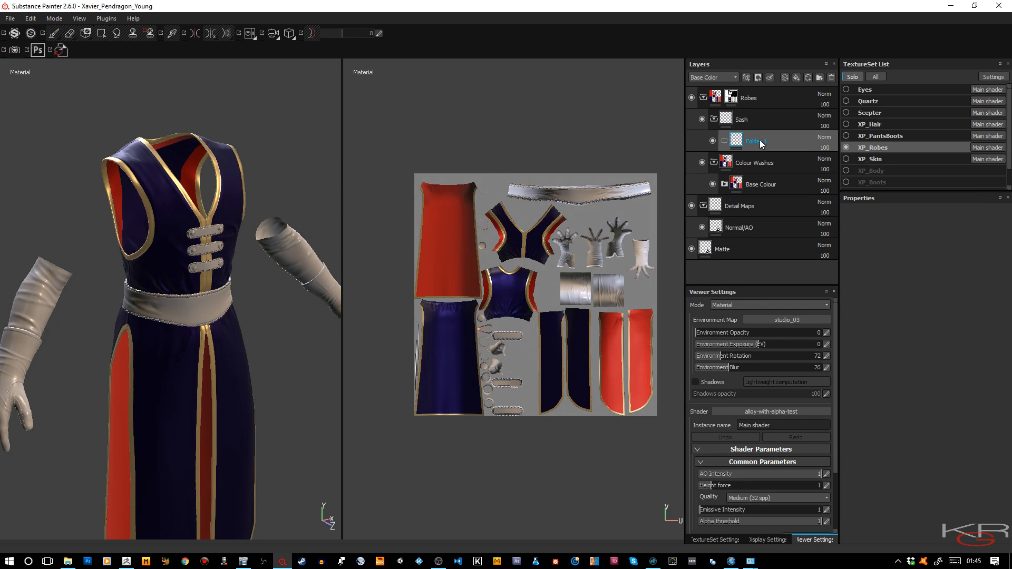
text(Base Colour)
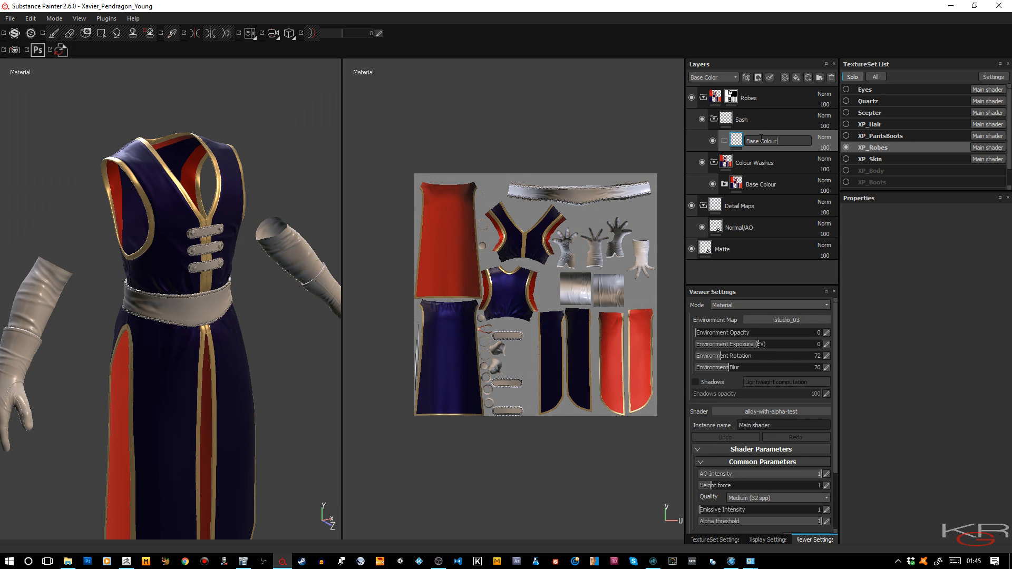
key(Return)
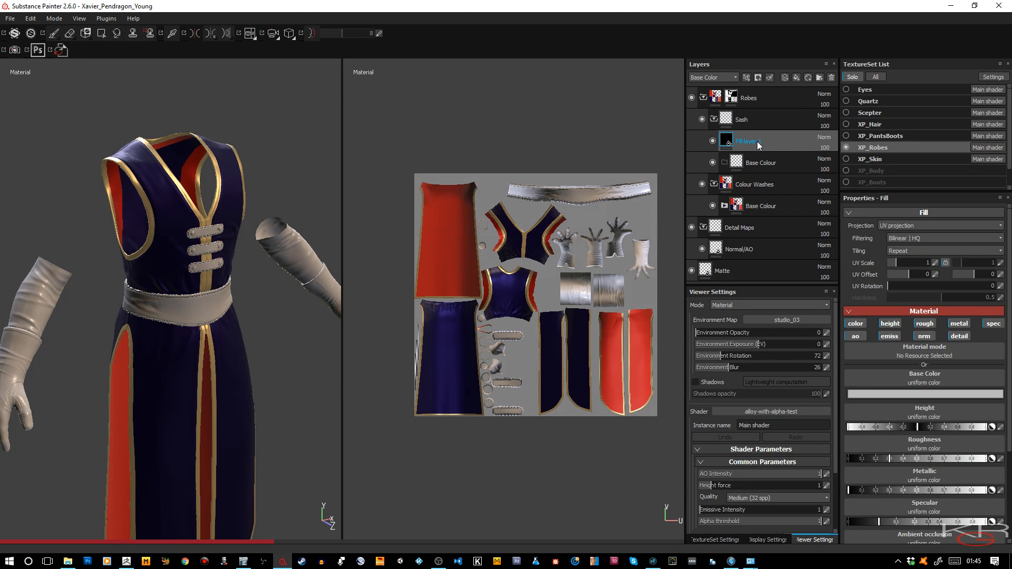
Rename the new fill layer as Sash and move it into the Base Colour folder of the Sash group.
double_click(758, 141)
text(Sash)
key(Return)
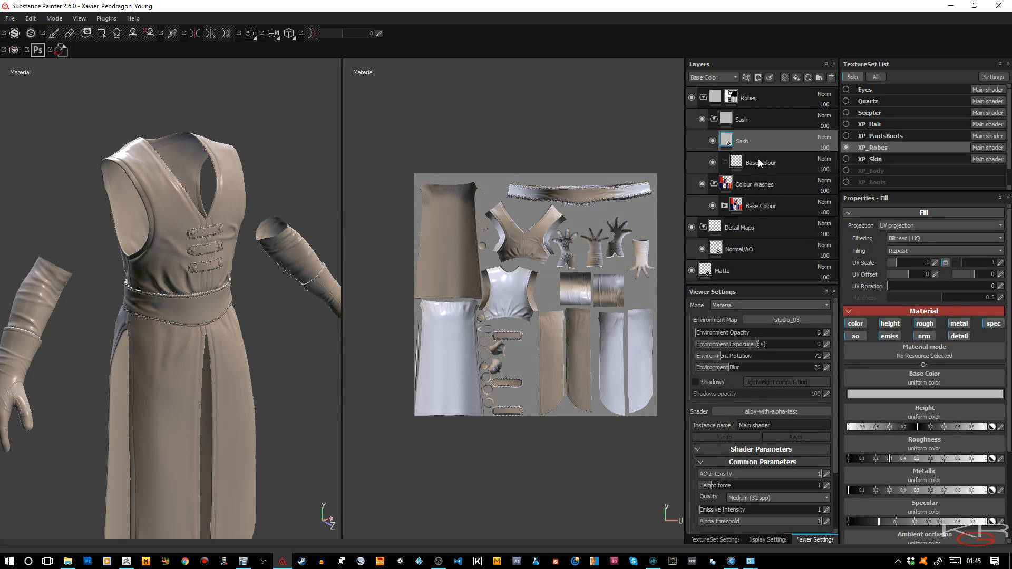
drag(759, 141, 758, 159)
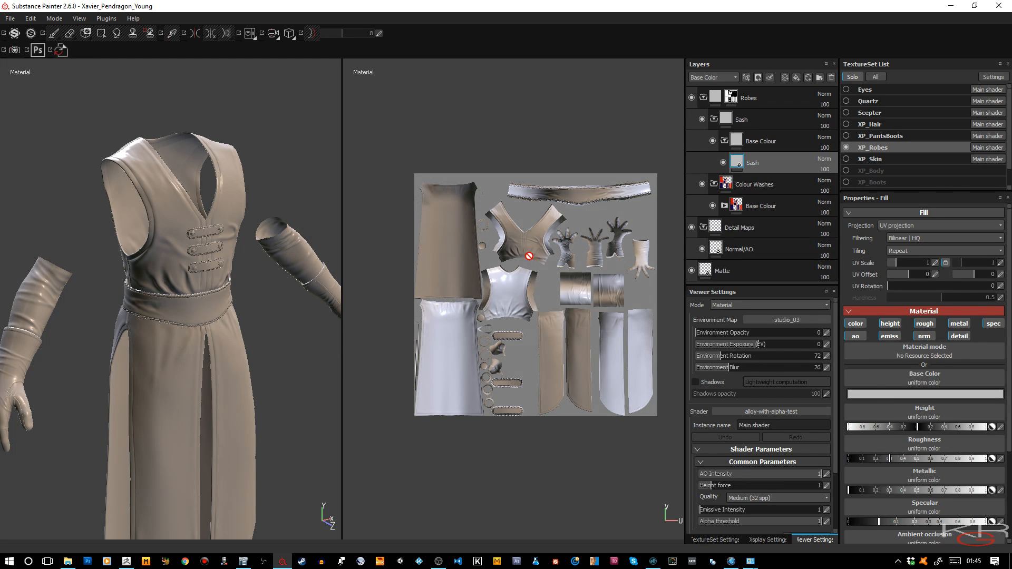
Add a black mask to the Sash layer and reveal only the sash mesh with a mesh-mode polygon fill.
right_click(772, 166)
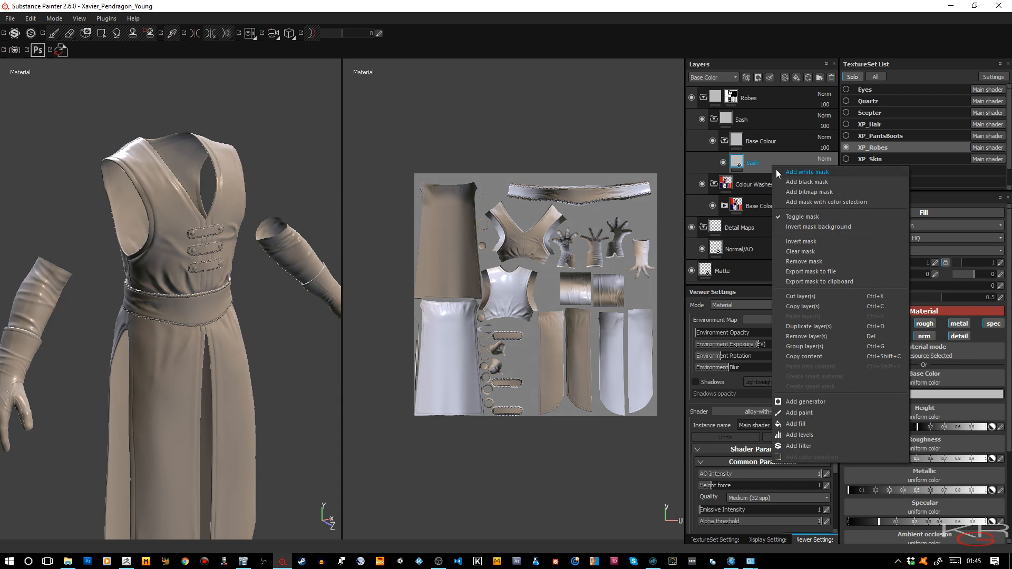
click(789, 181)
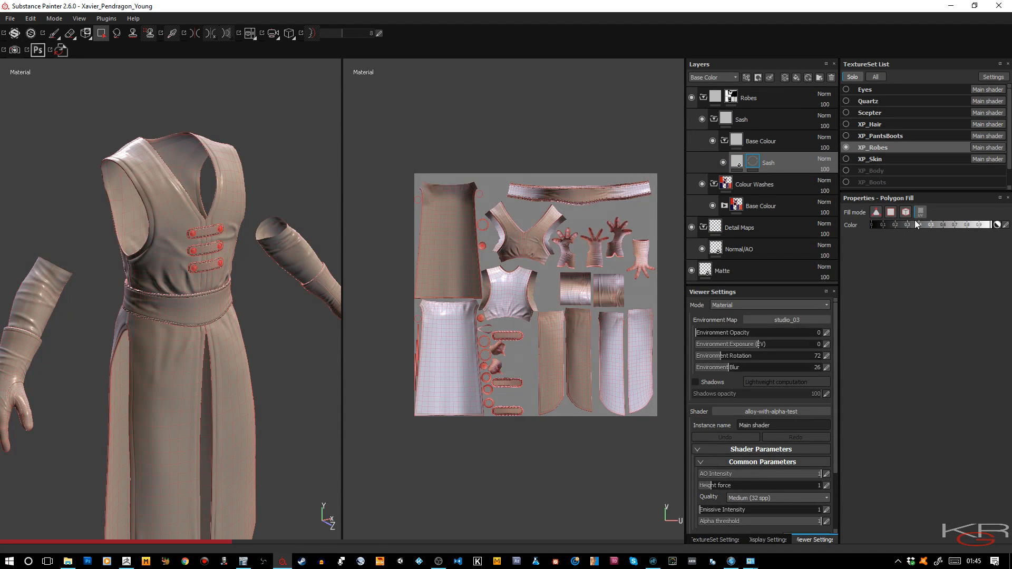
click(906, 212)
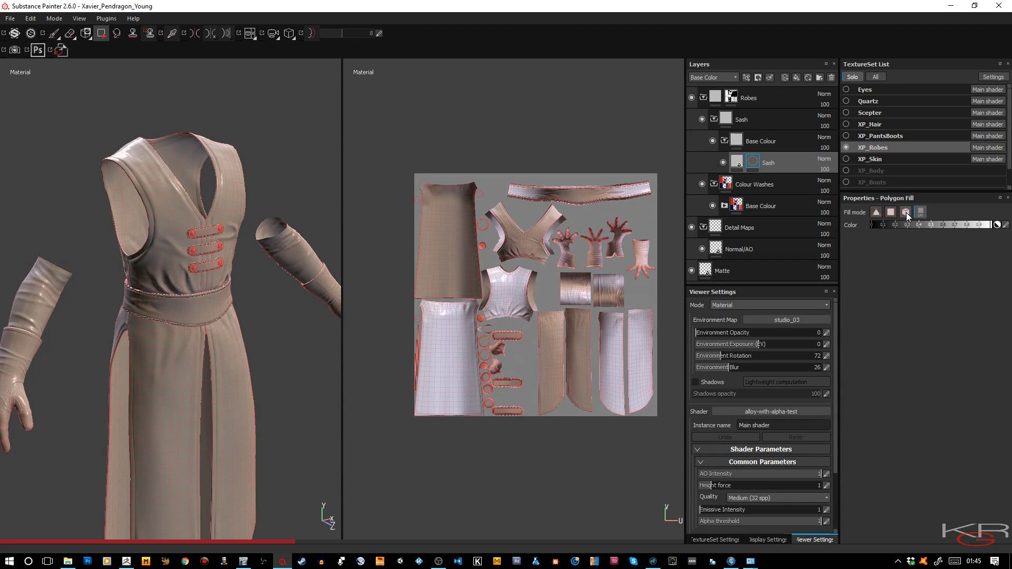
click(176, 306)
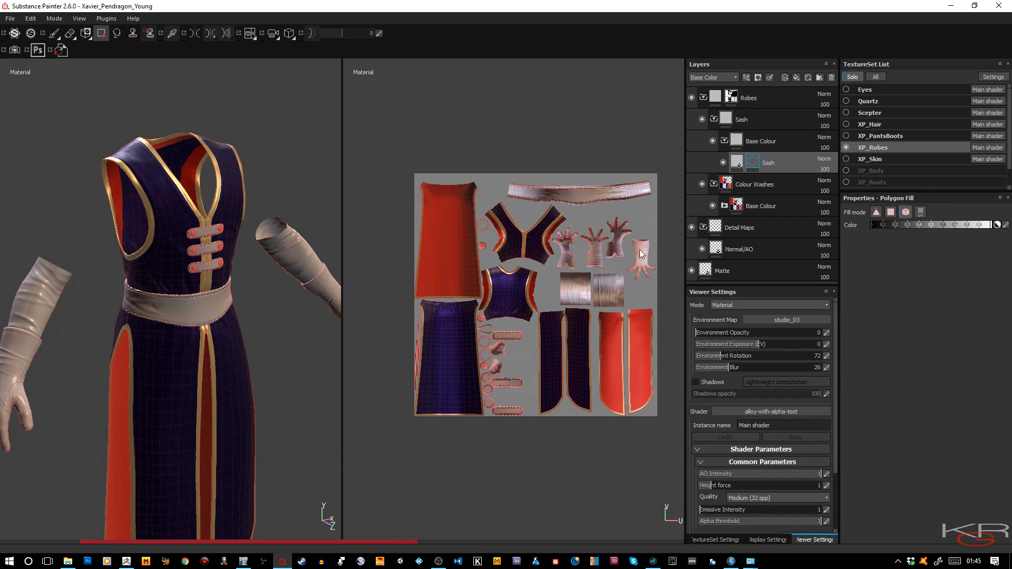
Expand the Base Colour folder inside Colour Washes and copy the RobeOuter layer.
click(725, 206)
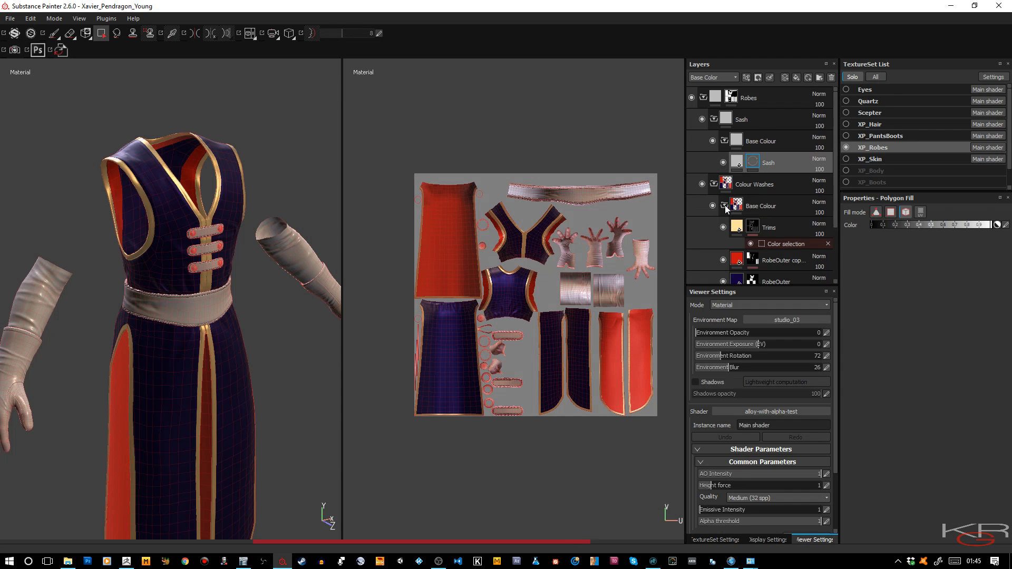
scroll(774, 214, down, 2)
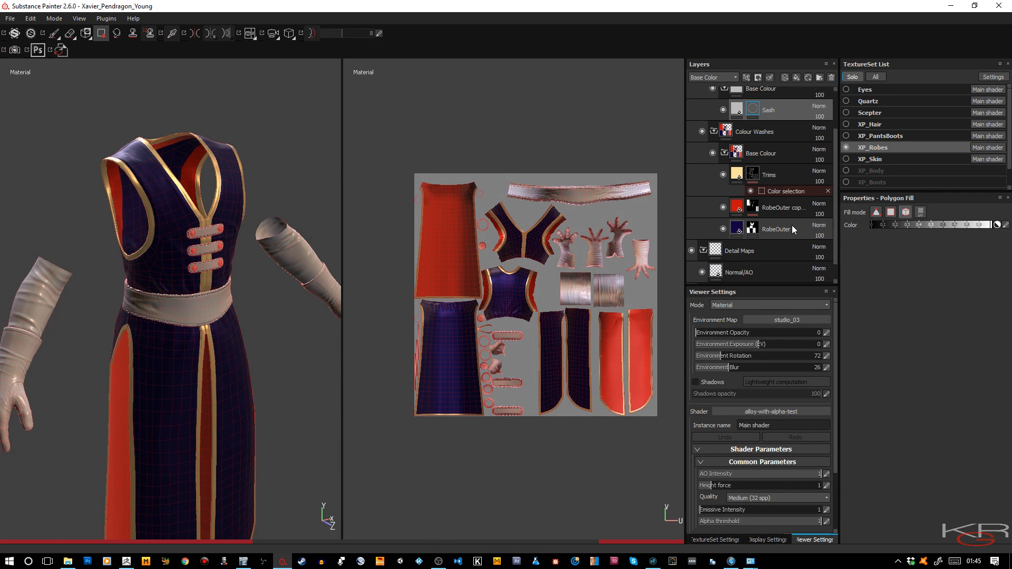
right_click(792, 228)
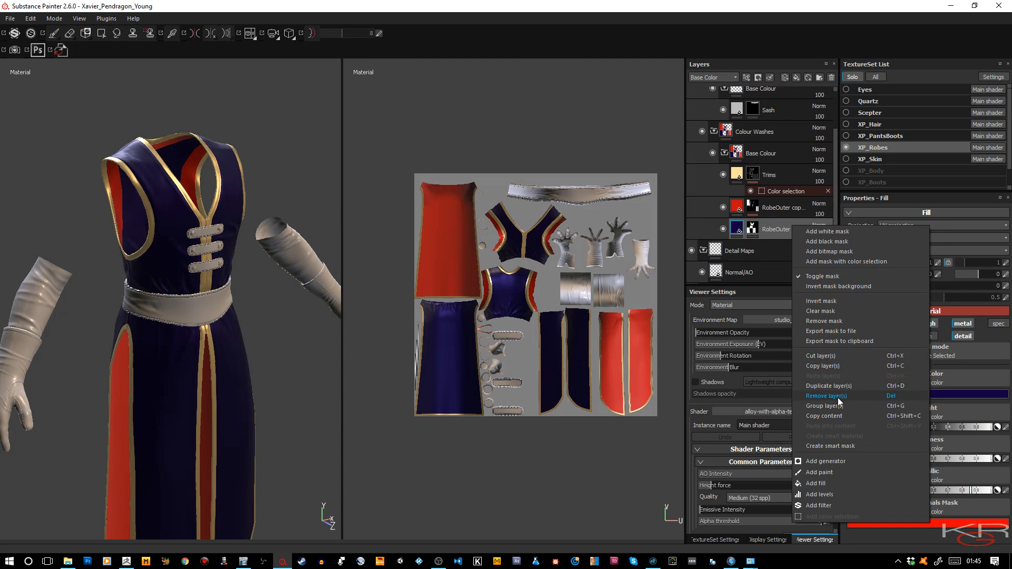
click(832, 366)
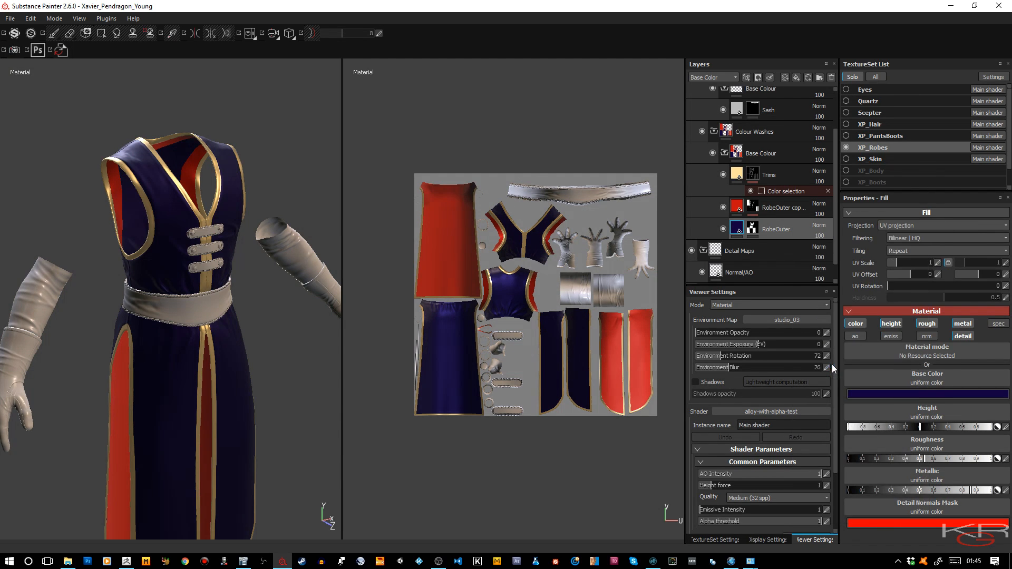
scroll(766, 169, up, 2)
click(769, 166)
key(4)
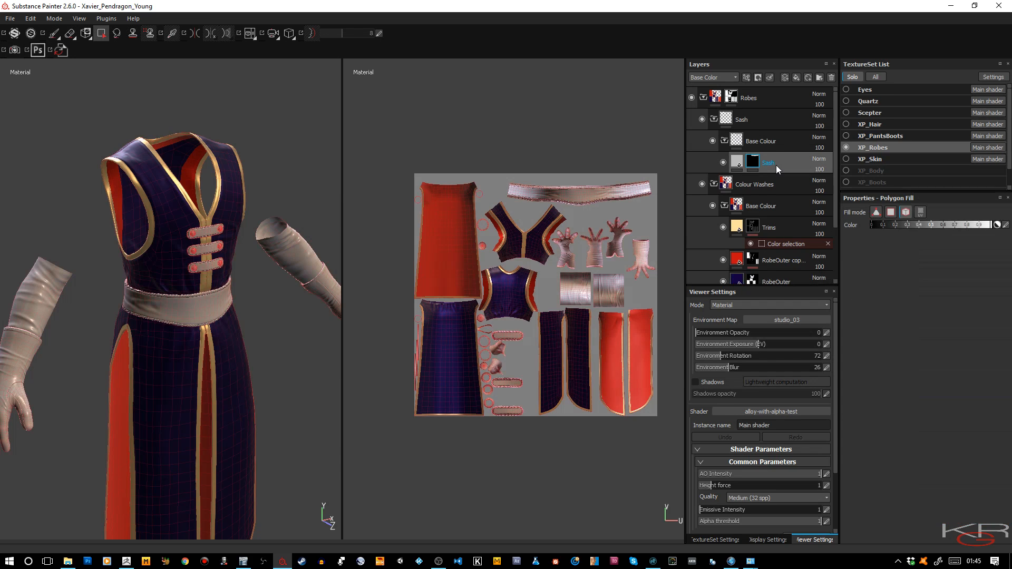
right_click(776, 166)
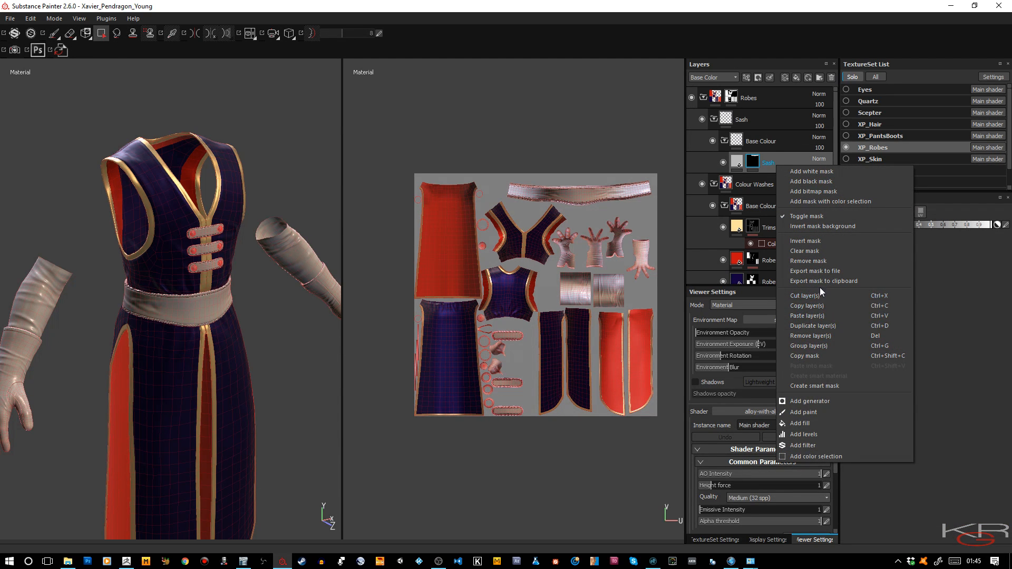
Copy the fill content of the RobeOuter layer and paste it into the Sash layer's content.
click(737, 283)
right_click(737, 283)
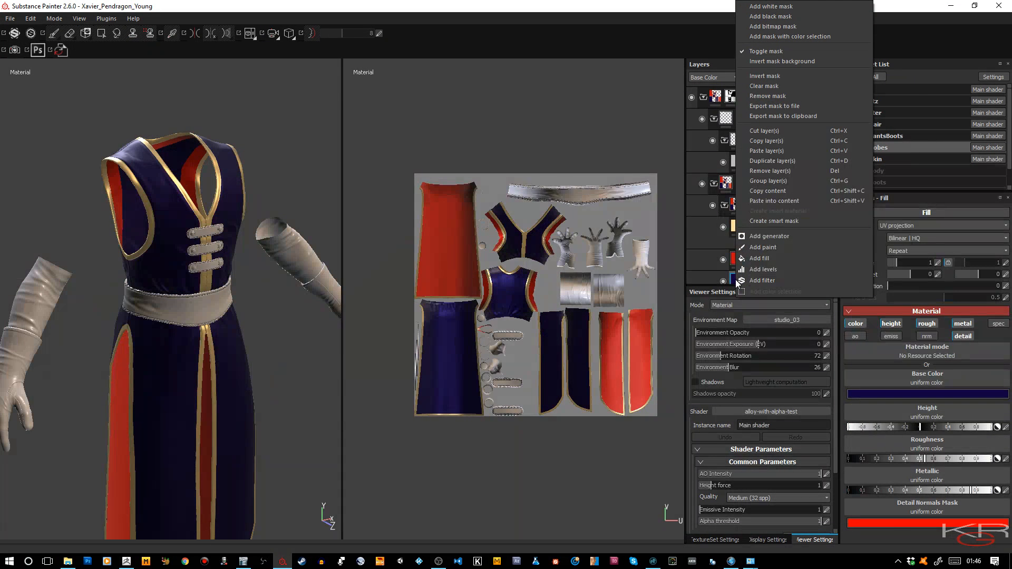
click(765, 191)
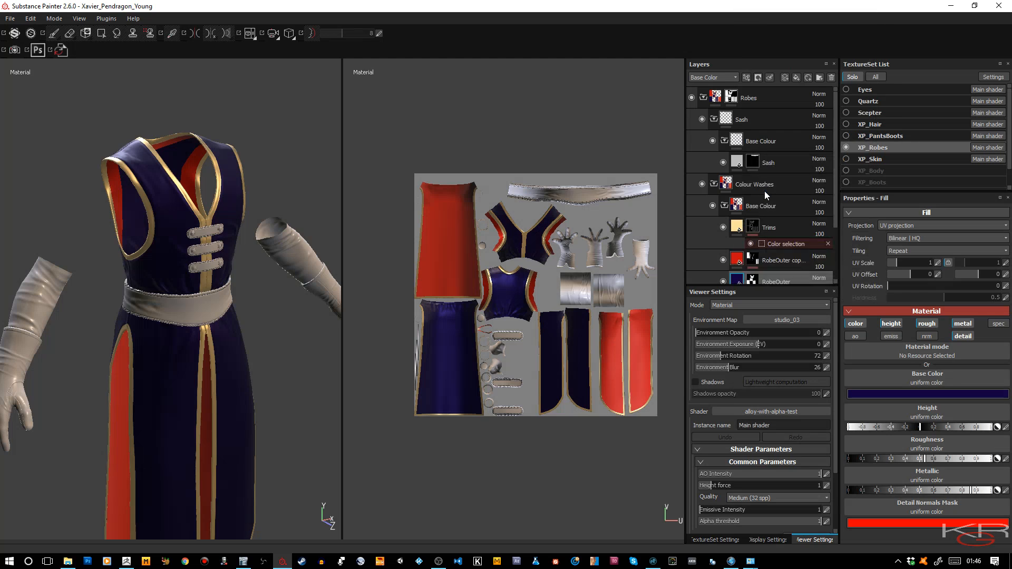
click(737, 160)
right_click(736, 160)
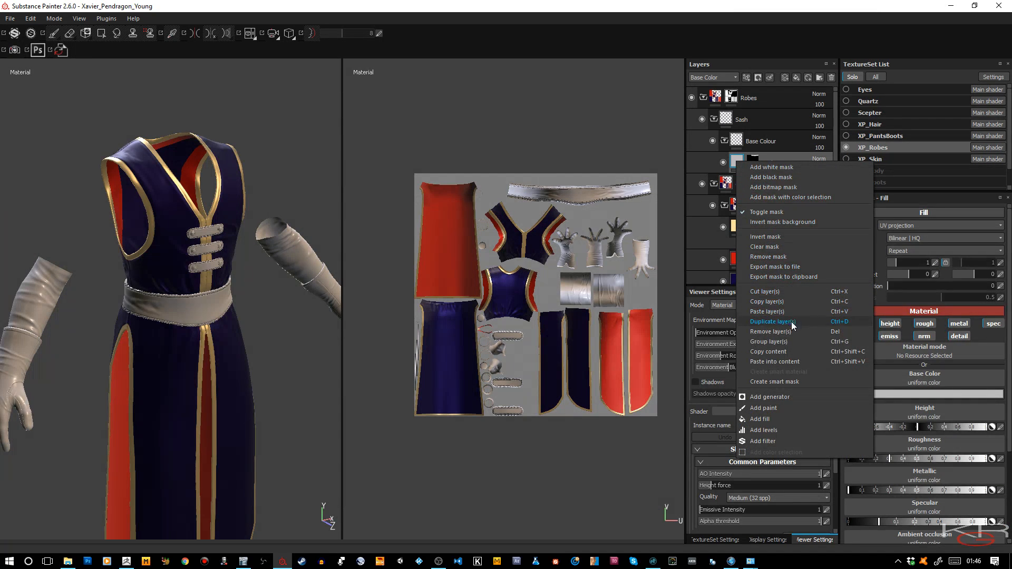
click(789, 363)
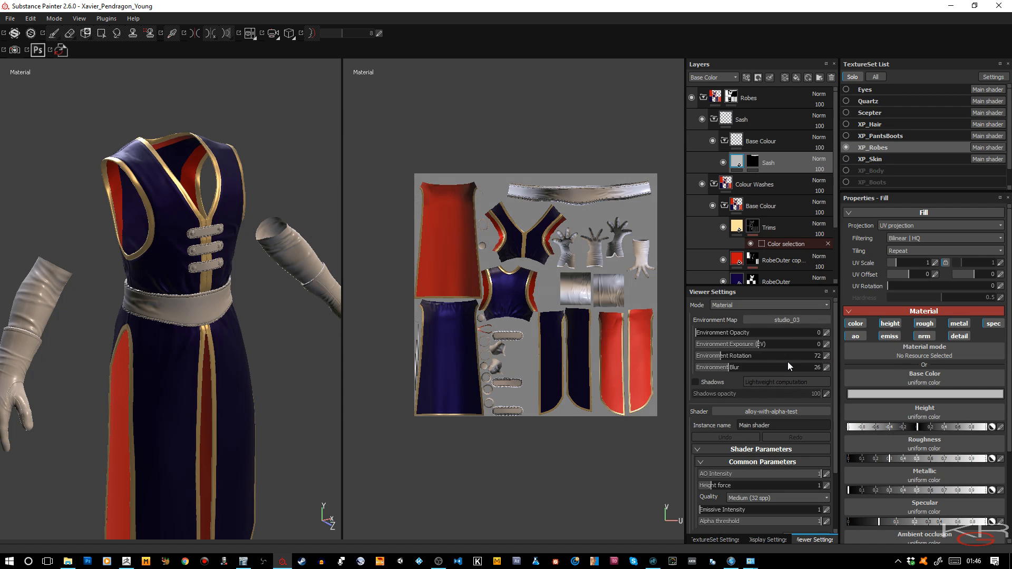
click(787, 205)
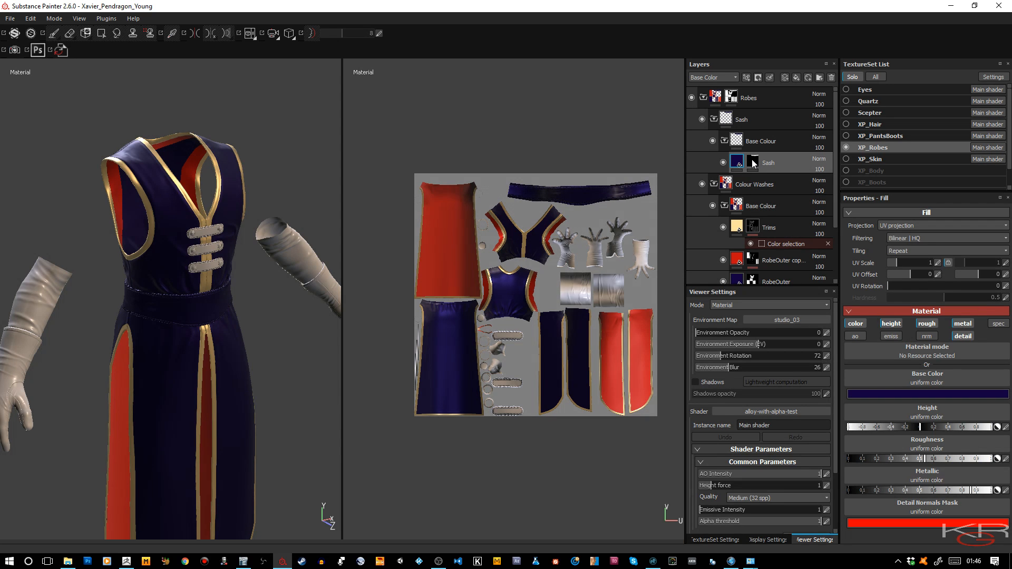
Add a fill layer above the Sash layer in its Base Colour folder and name it Roping.
mouse_move(753, 163)
alt+drag(291, 364, 274, 326)
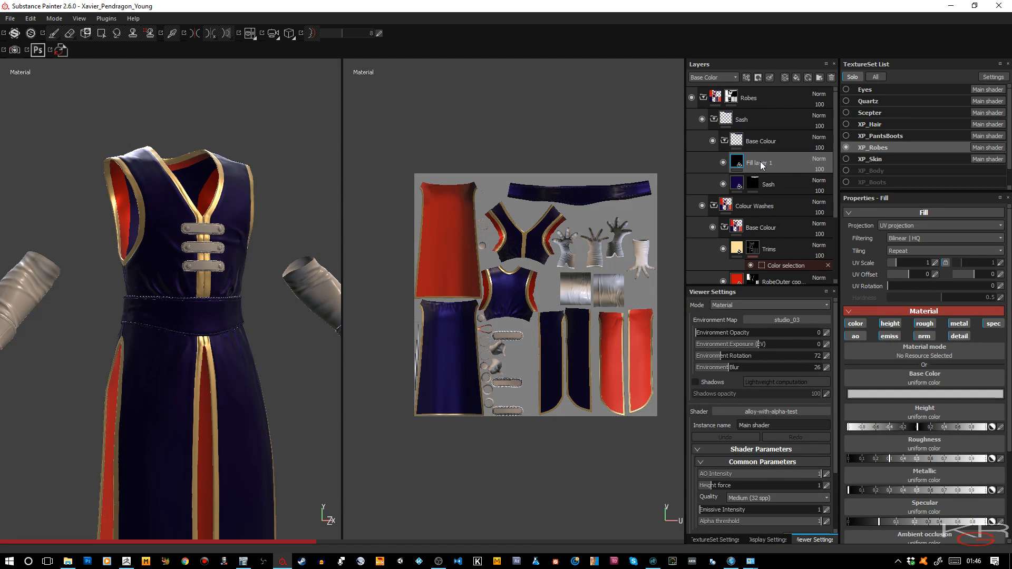
double_click(762, 167)
text(R)
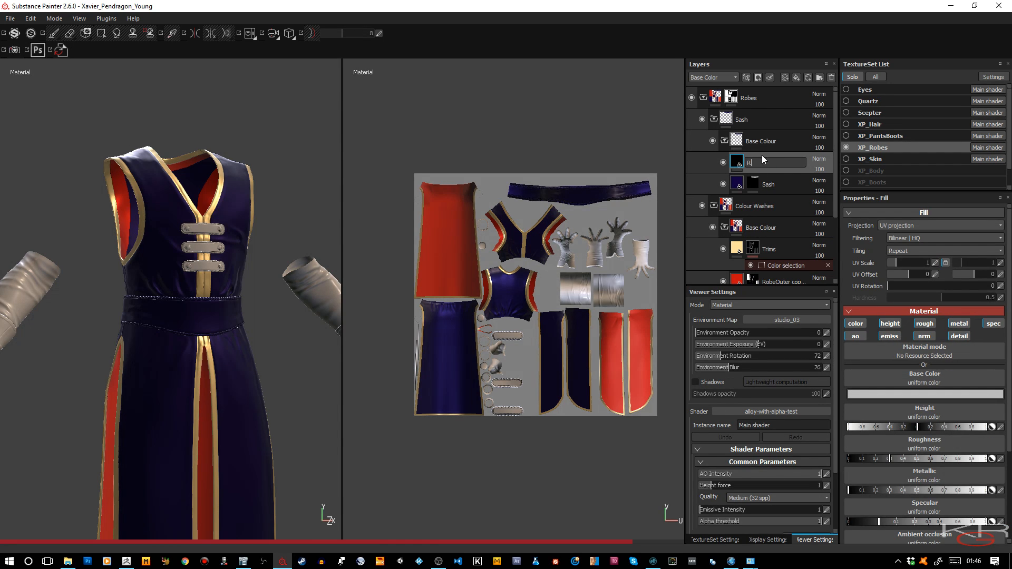
text(pl)
key(BackSpace)
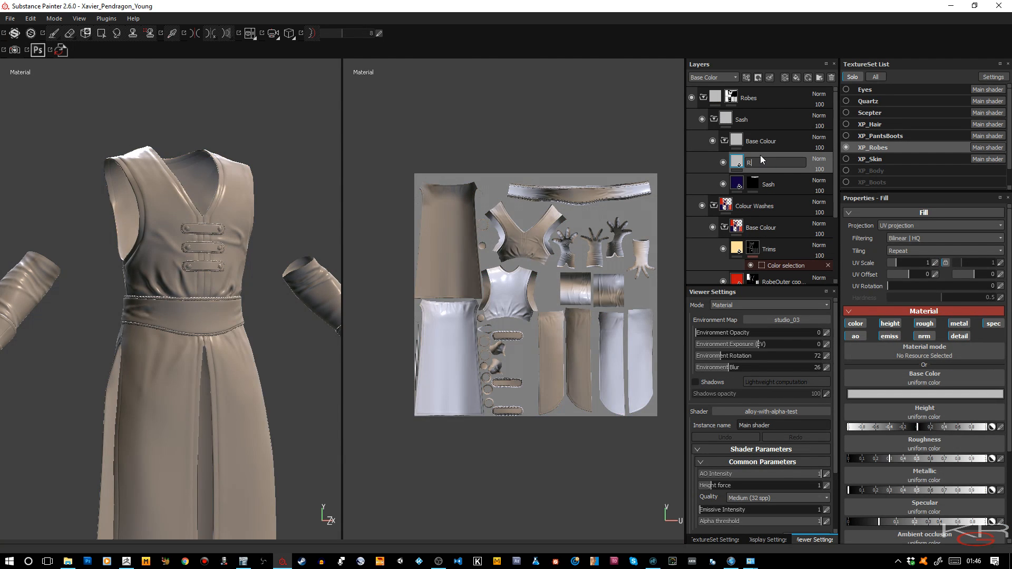
text(ping)
key(Return)
Copy the fill content of the Trims layer and paste it into the Roping layer's content.
right_click(773, 166)
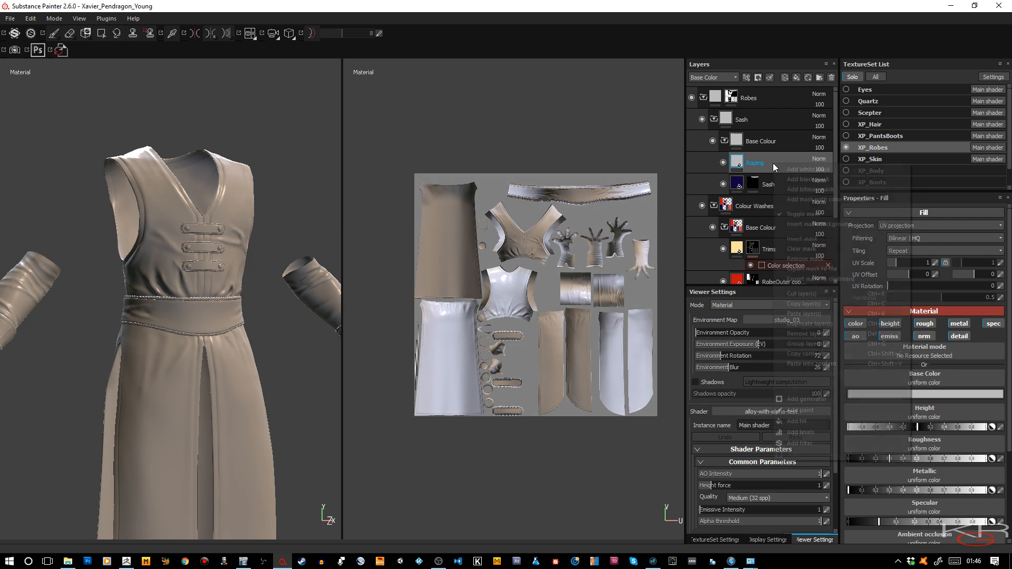
key(Escape)
right_click(737, 252)
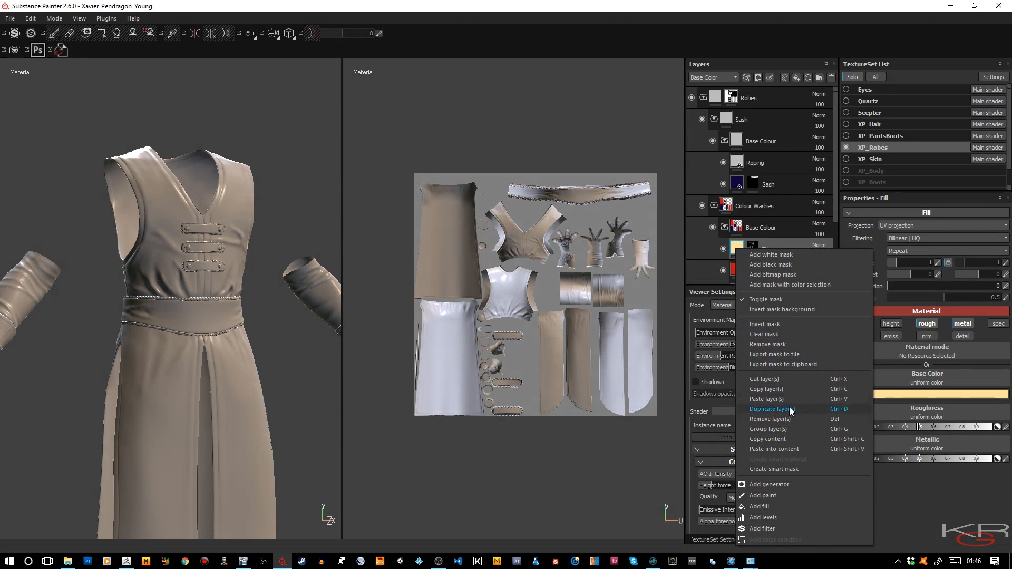
key(Escape)
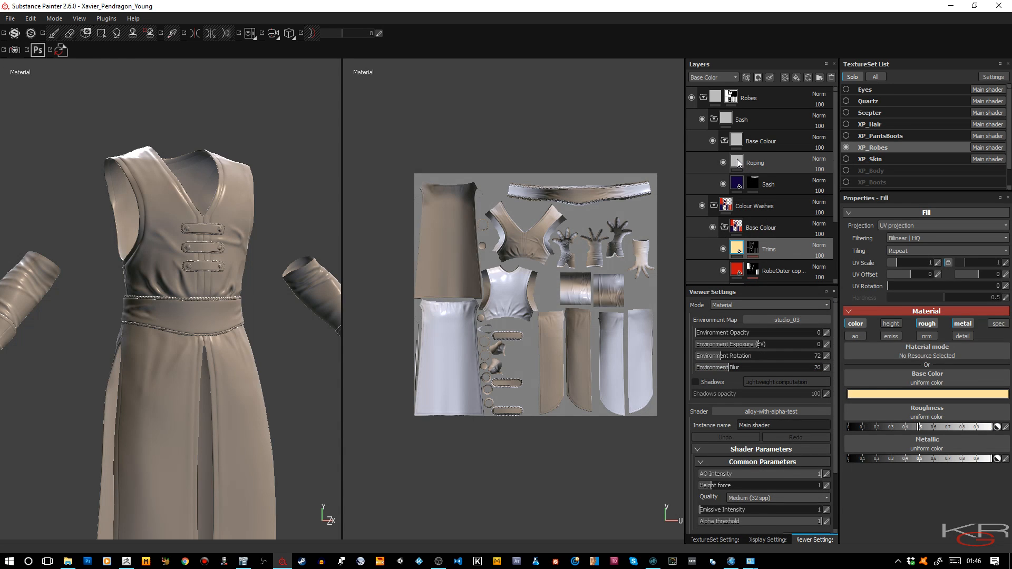
right_click(738, 163)
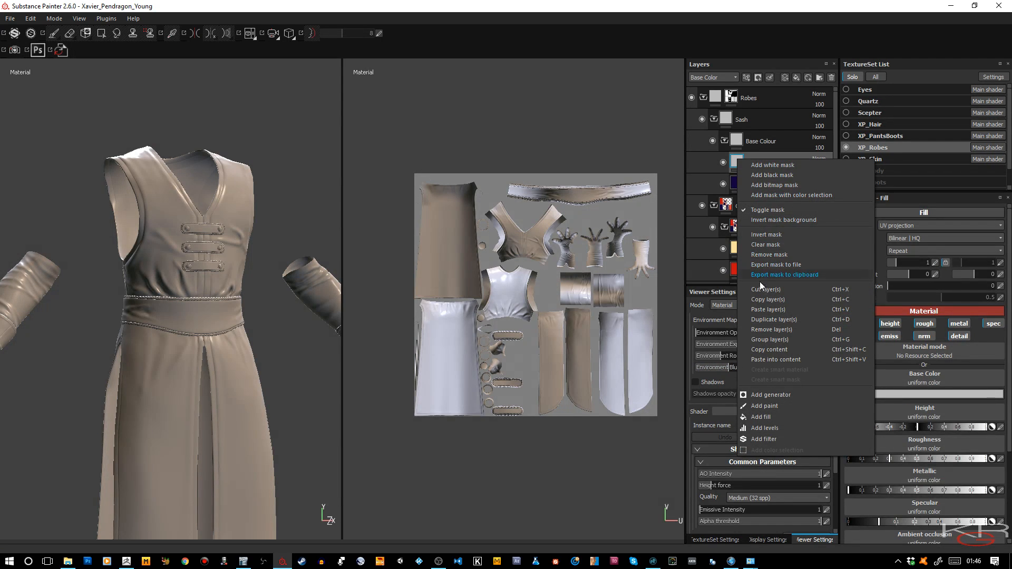
click(762, 351)
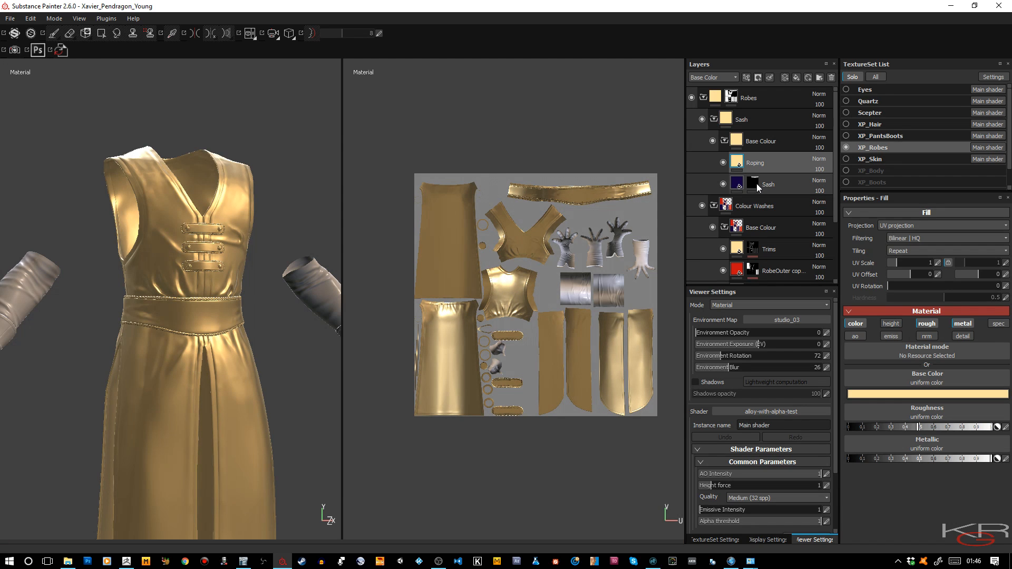
Add a colour-selection mask to the Roping layer and pick the cream ID colour of the sash's rope border.
mouse_move(761, 185)
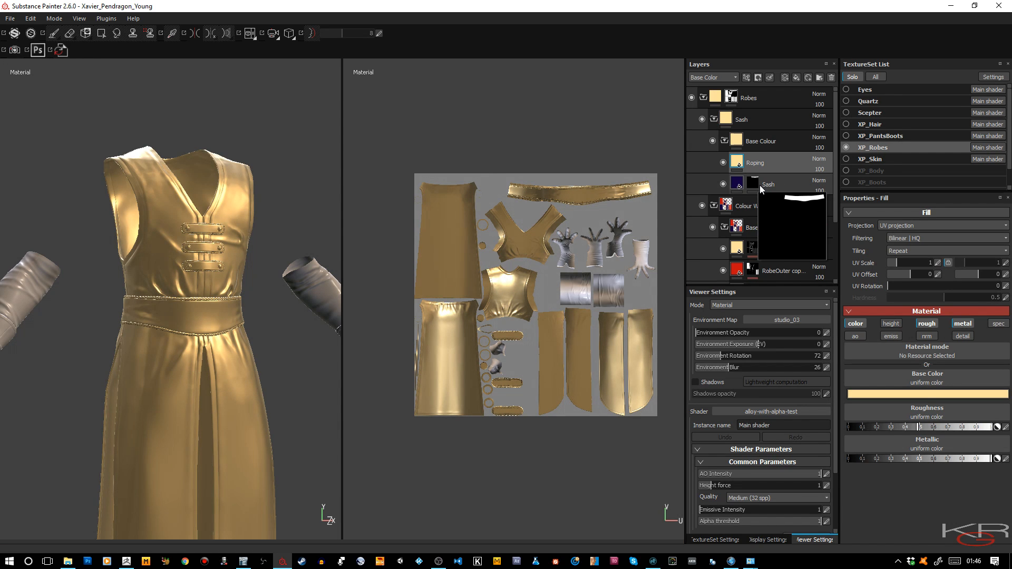
right_click(774, 167)
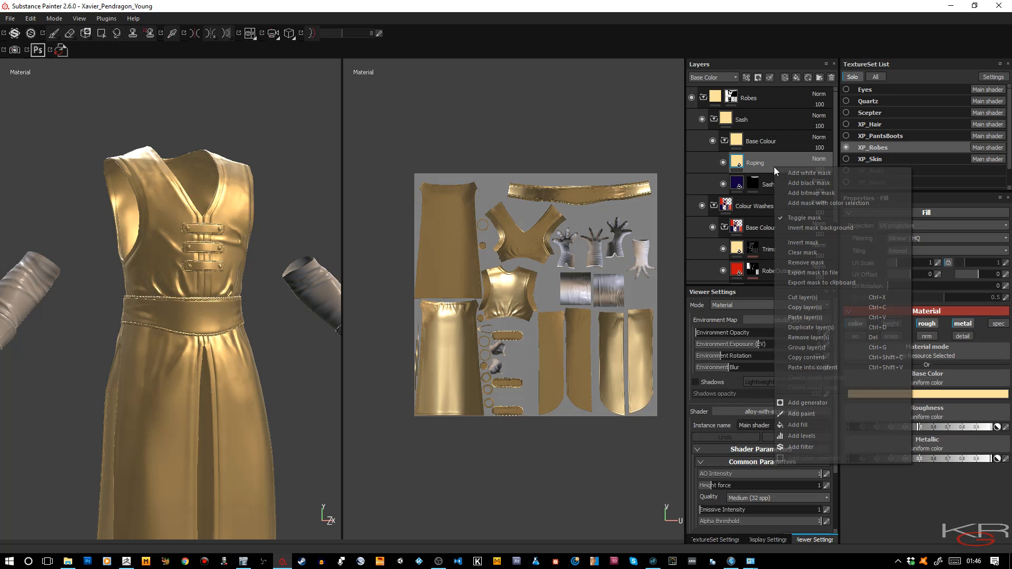
click(790, 205)
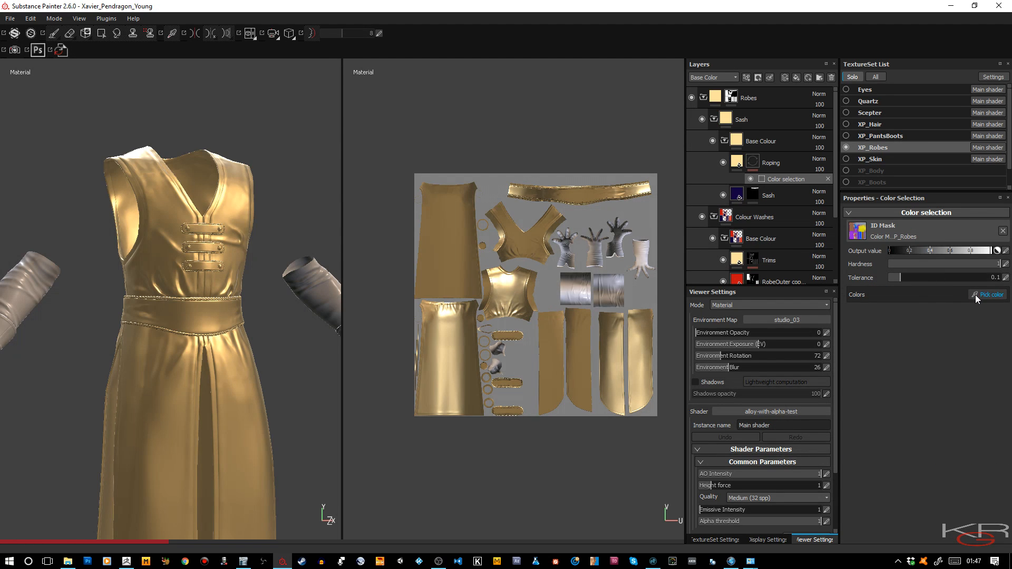
click(976, 295)
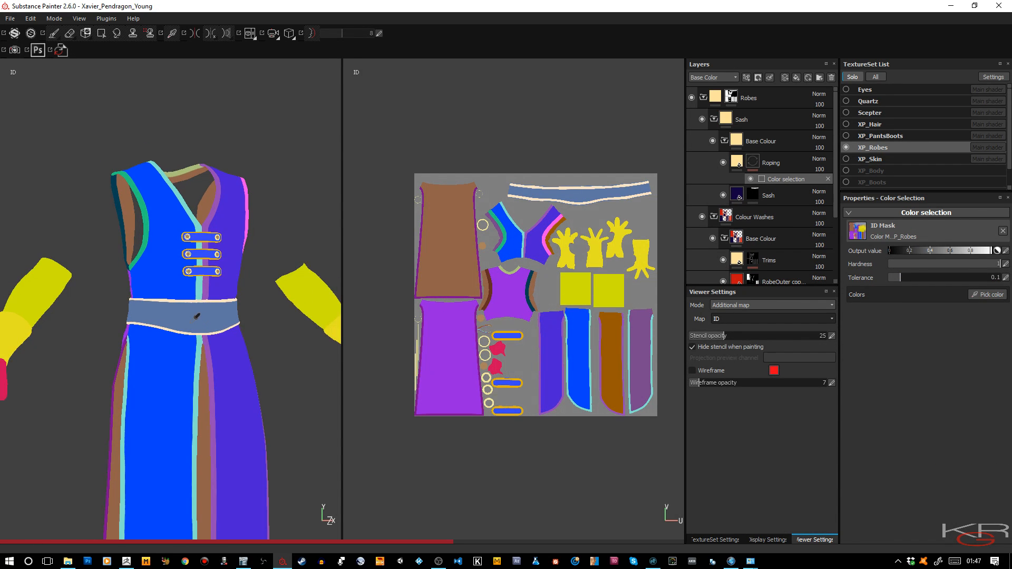
scroll(196, 316, up, 8)
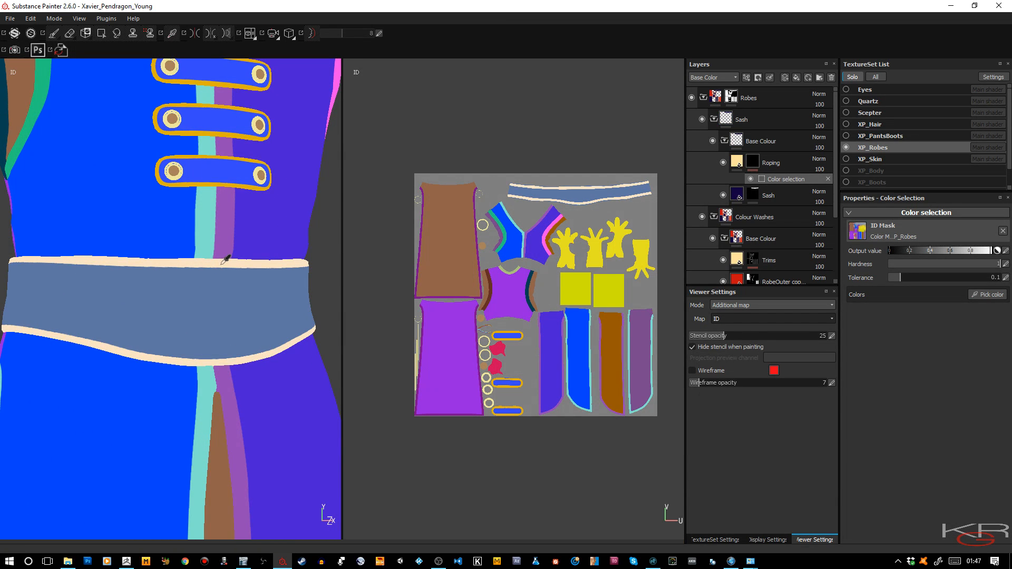
click(226, 259)
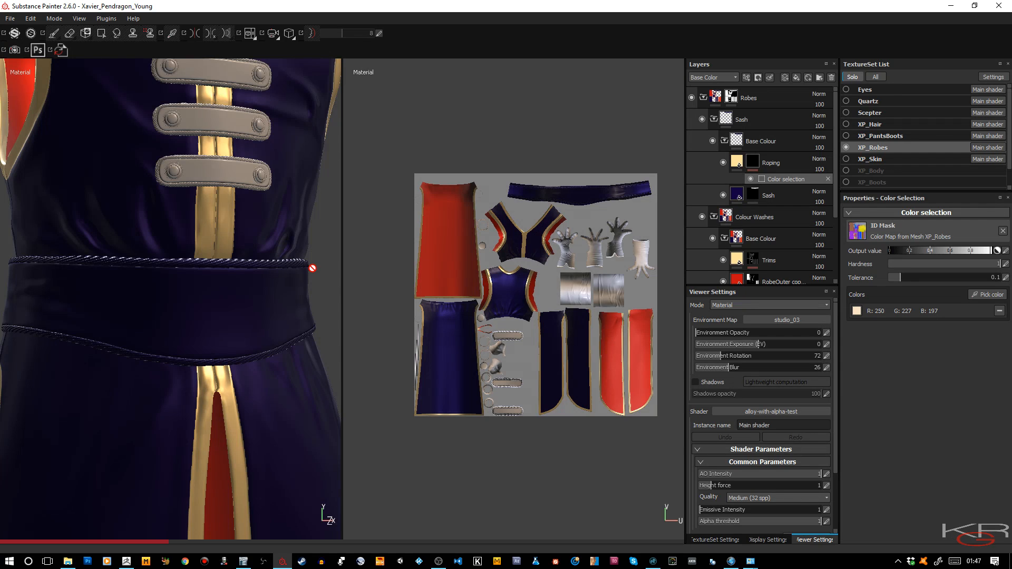
Collapse the Base Colour folder inside the Sash group.
scroll(312, 269, down, 8)
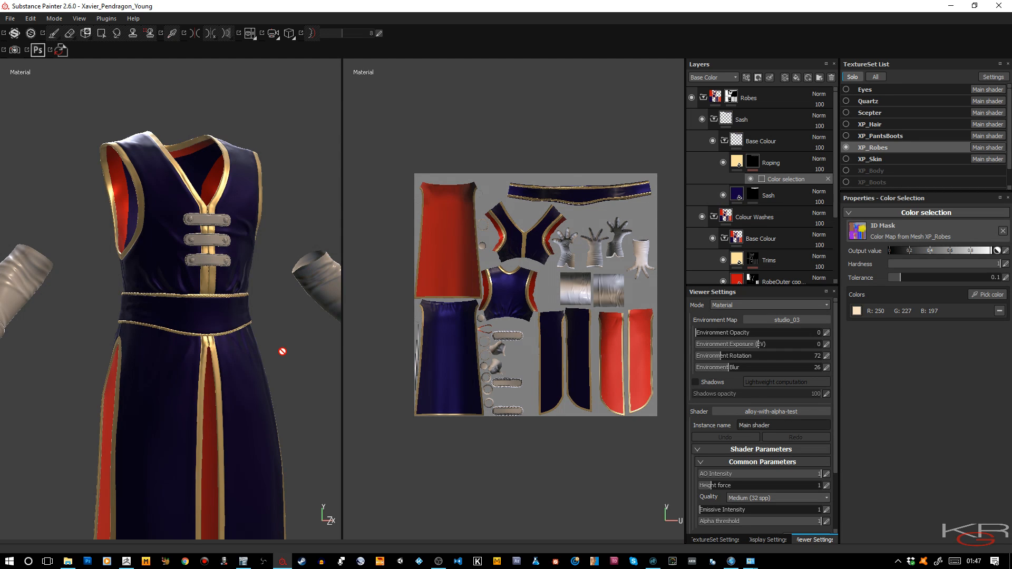
alt+drag(291, 351, 295, 331)
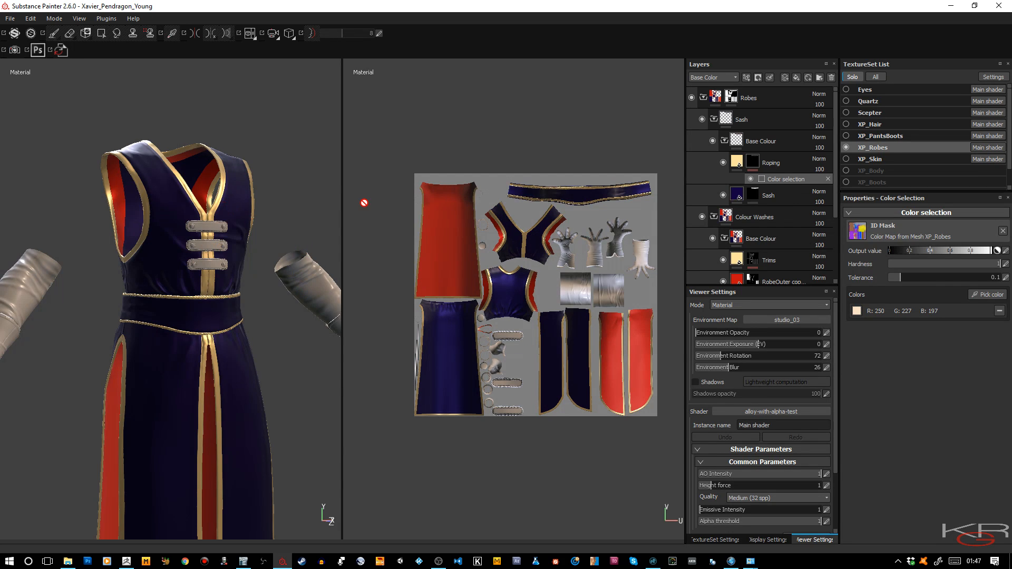
click(726, 140)
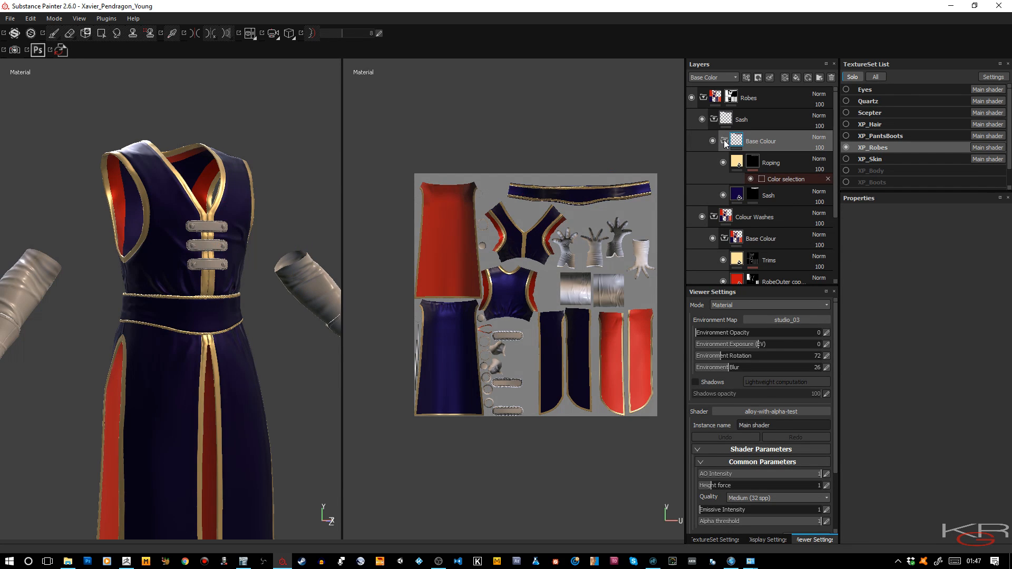
click(726, 142)
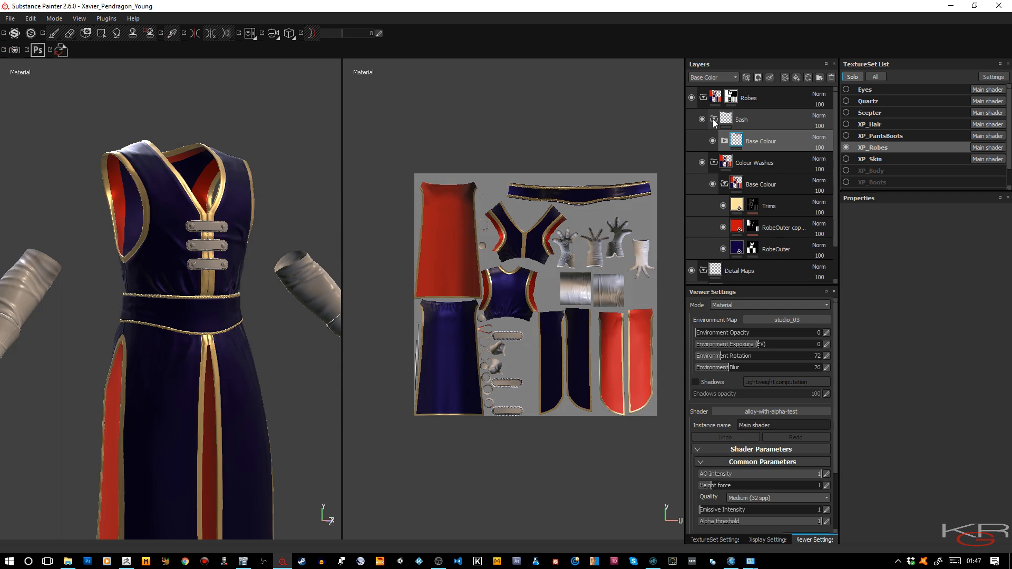
Collapse the Sash and Colour Washes folders and add a folder named Coat Straps above Sash in the Robes group.
click(714, 121)
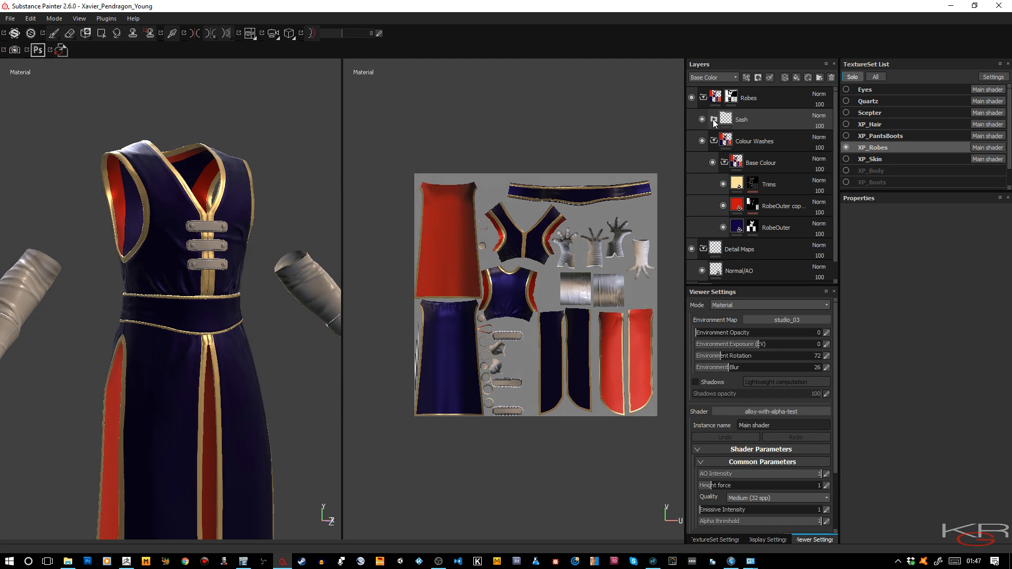
click(714, 141)
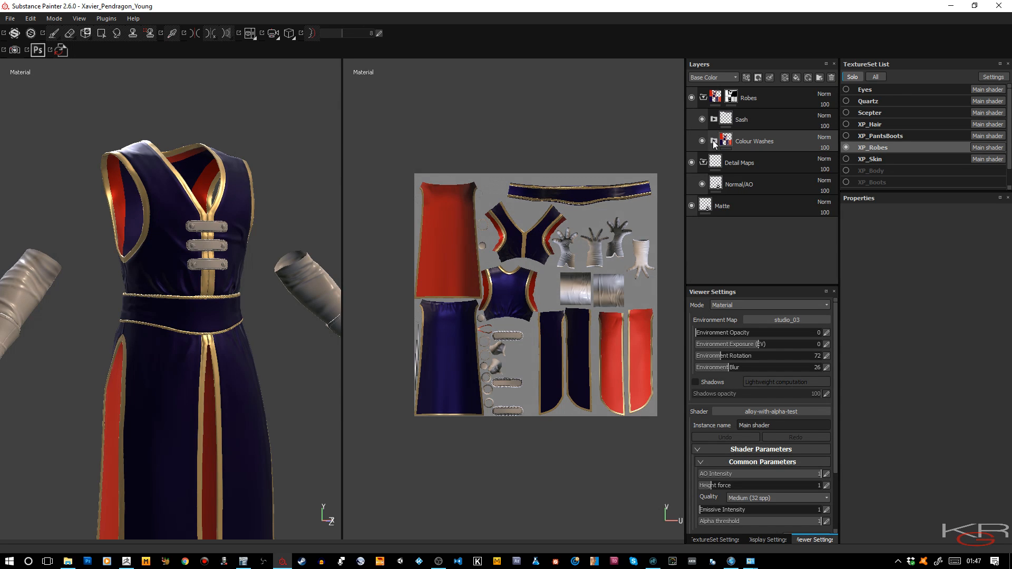
click(774, 117)
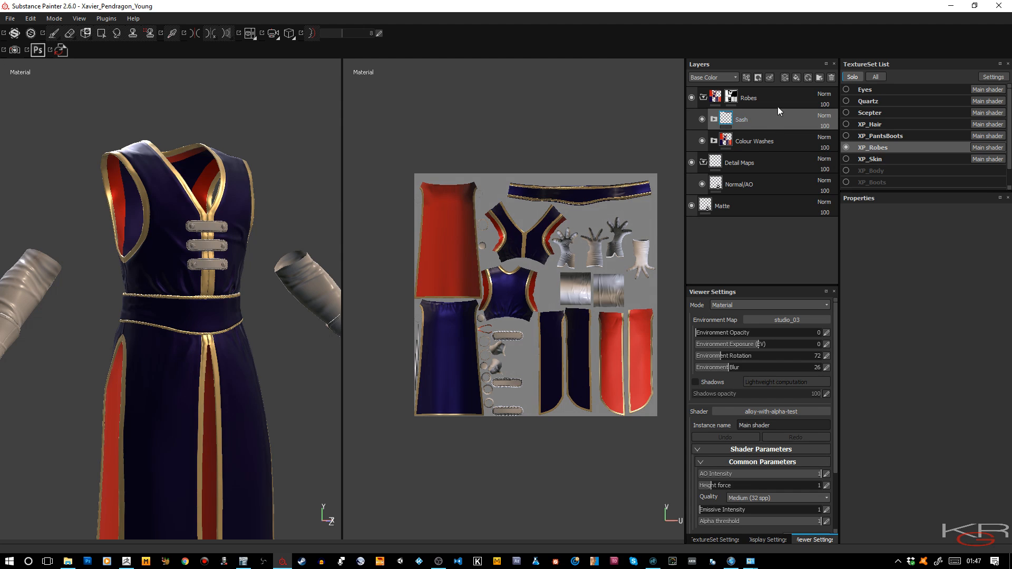
click(820, 78)
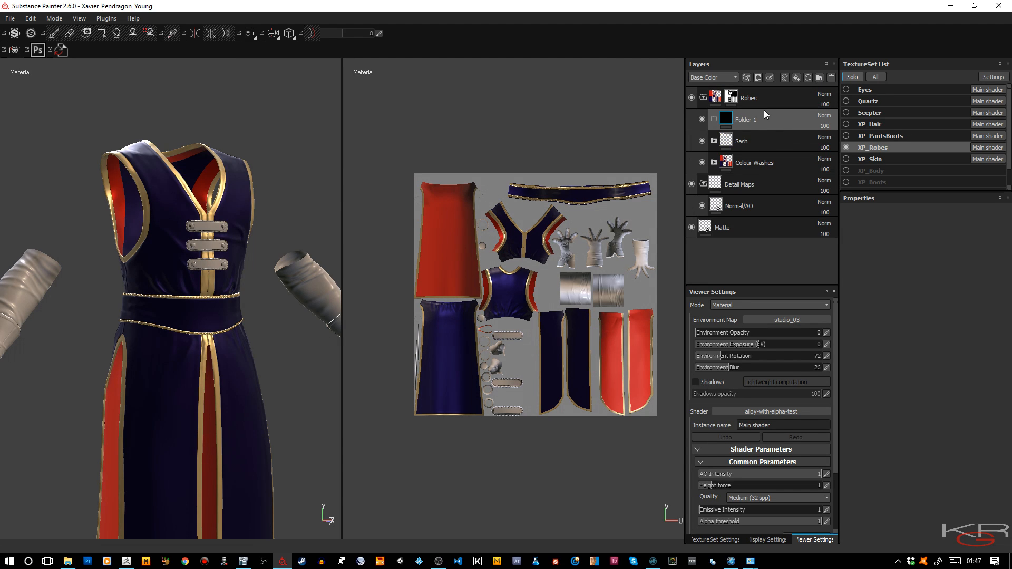
double_click(751, 124)
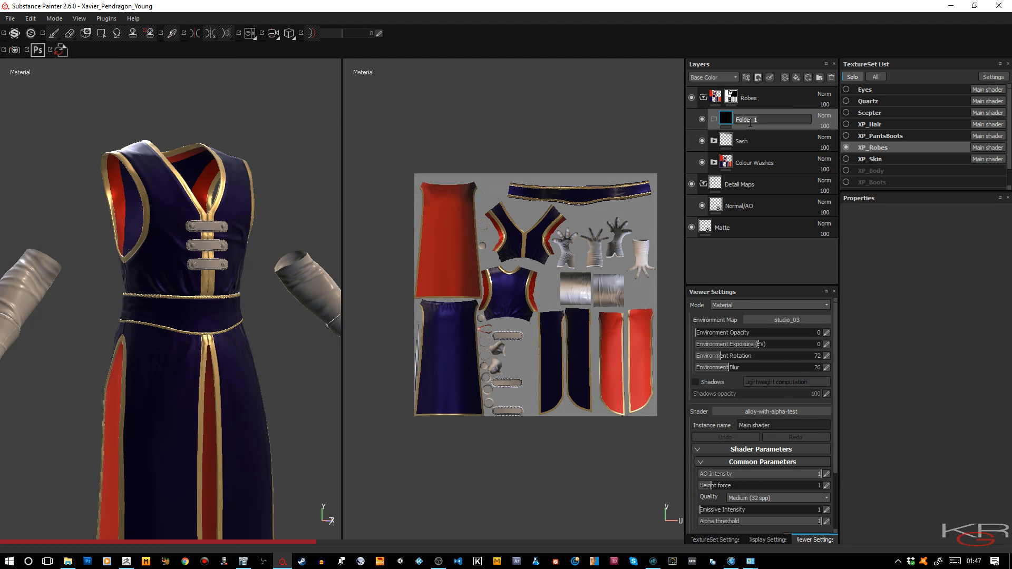
text(Coat )
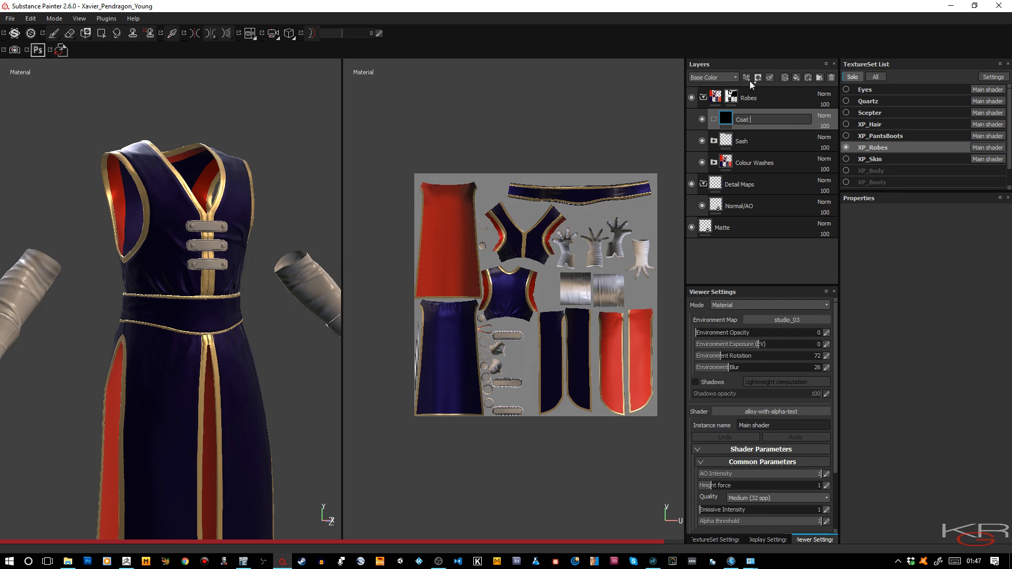
text(Stra)
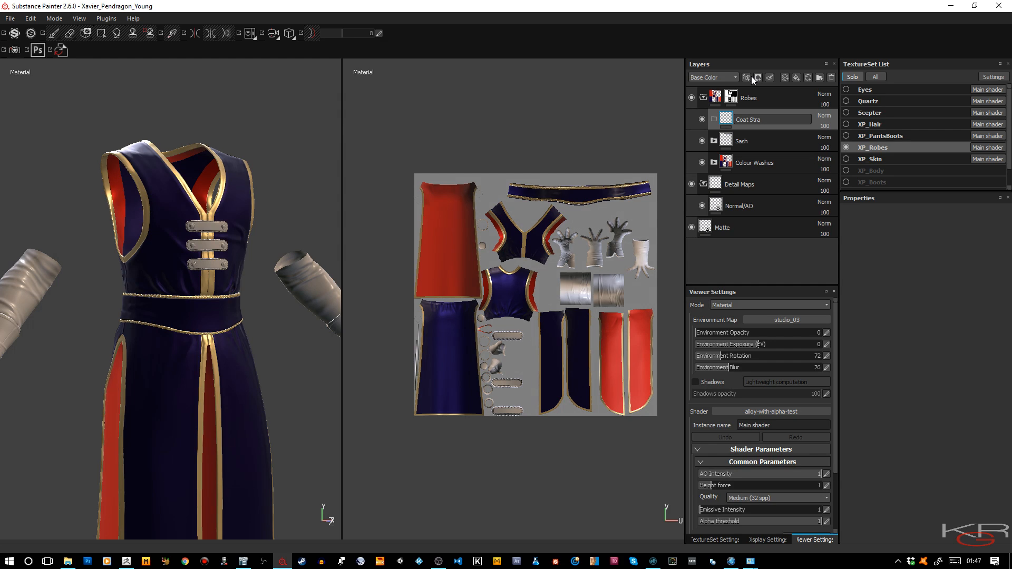
text(ps)
key(Return)
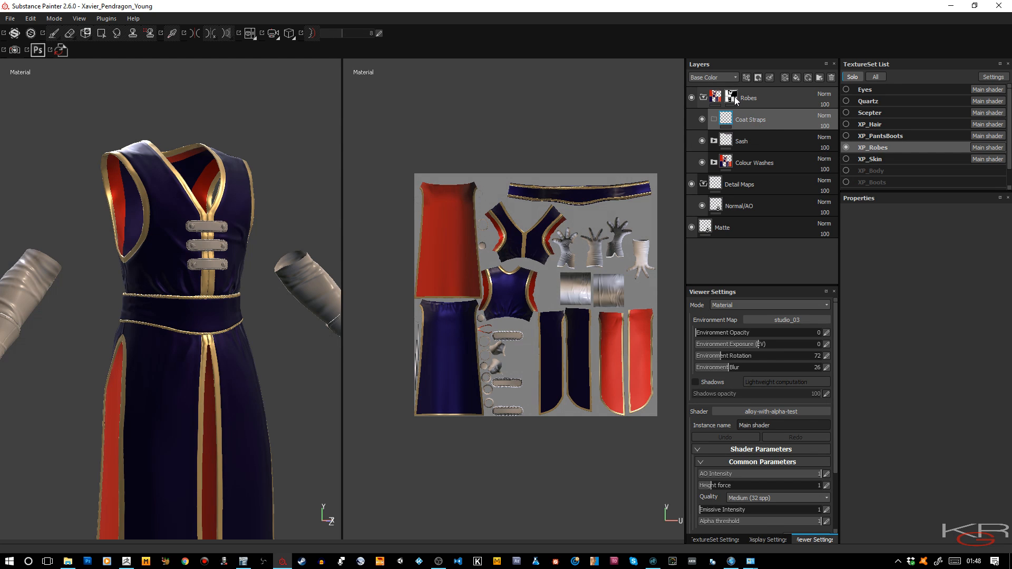
Add a folder inside the Coat Straps folder and name it Straps.
mouse_move(736, 101)
click(819, 78)
drag(754, 122, 767, 137)
double_click(757, 141)
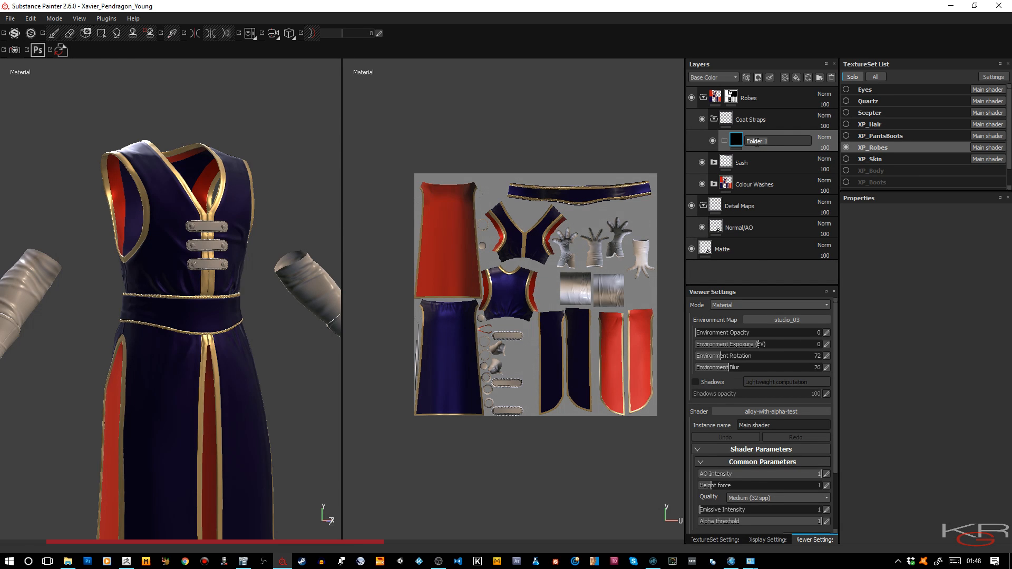
text(Straps)
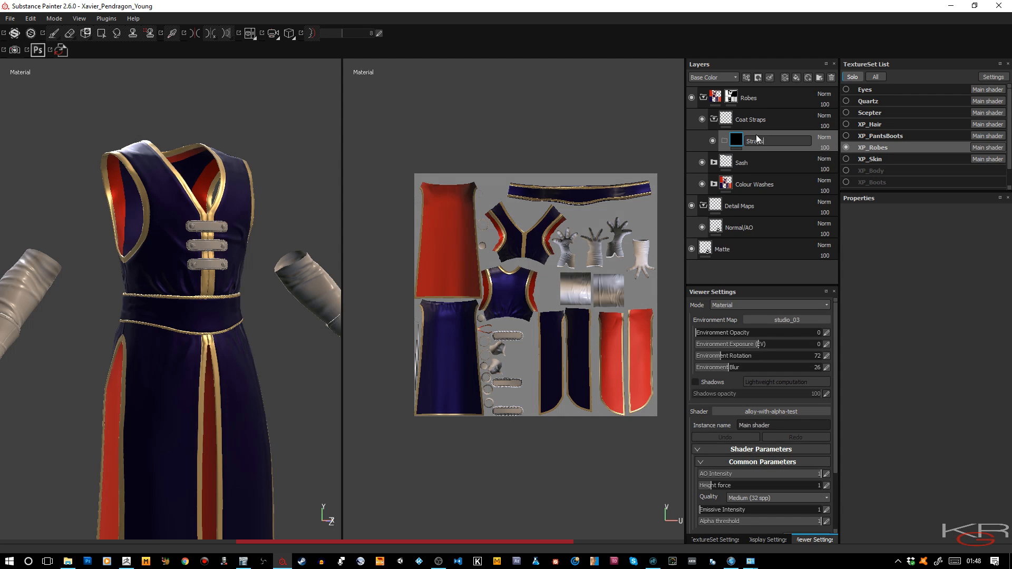
key(Return)
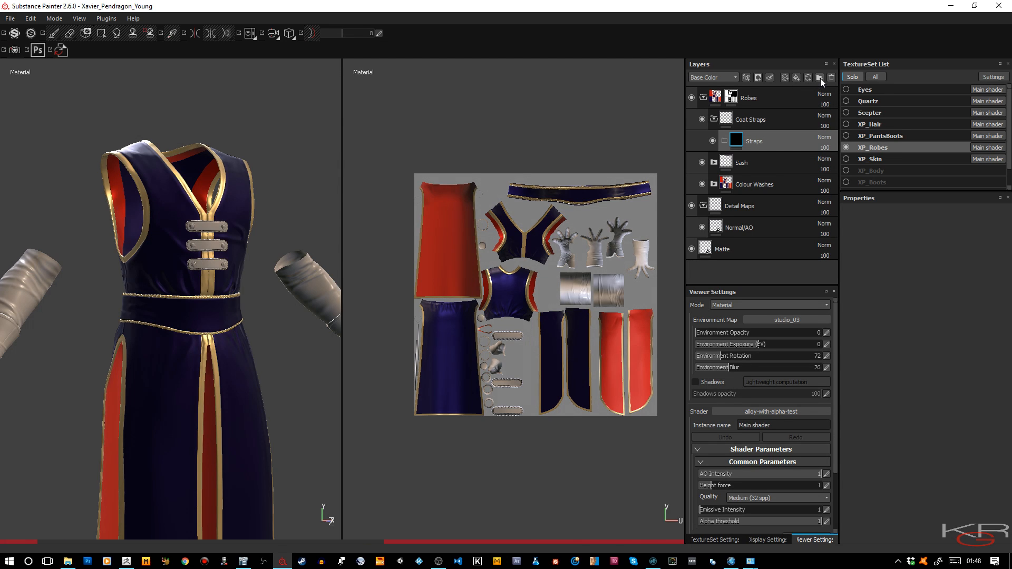
Add a second folder above Straps inside the Coat Straps folder and name it Buttons.
click(821, 78)
double_click(760, 144)
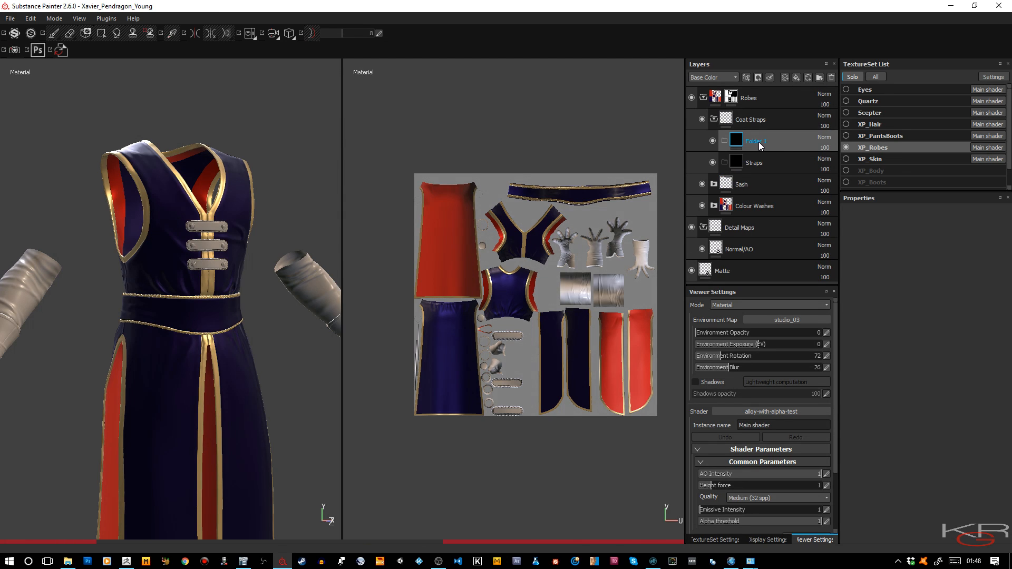
text(Button)
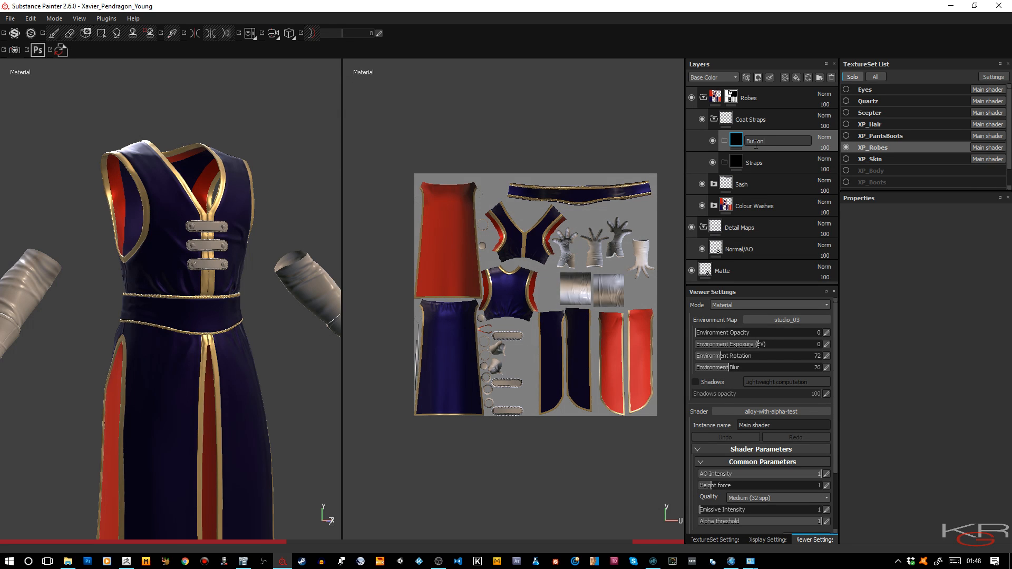
text(s)
key(Return)
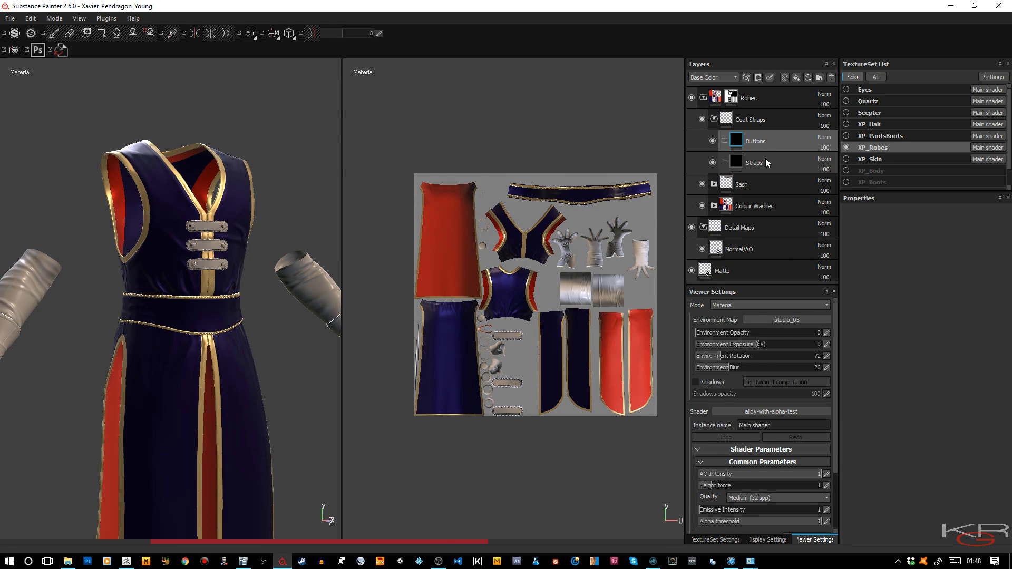
Add a fill layer inside the Straps folder and name it Colour Base.
click(765, 158)
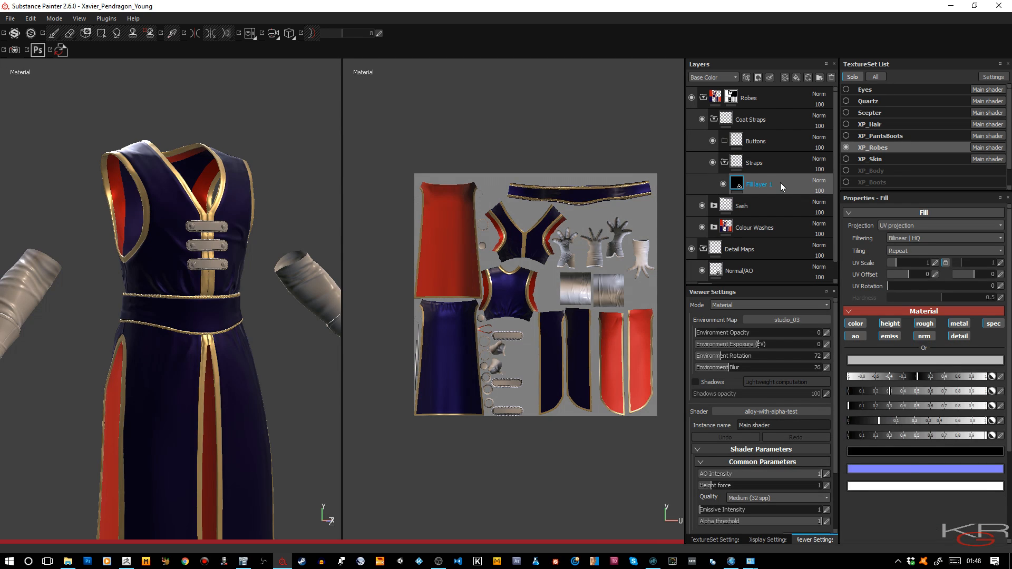
double_click(759, 183)
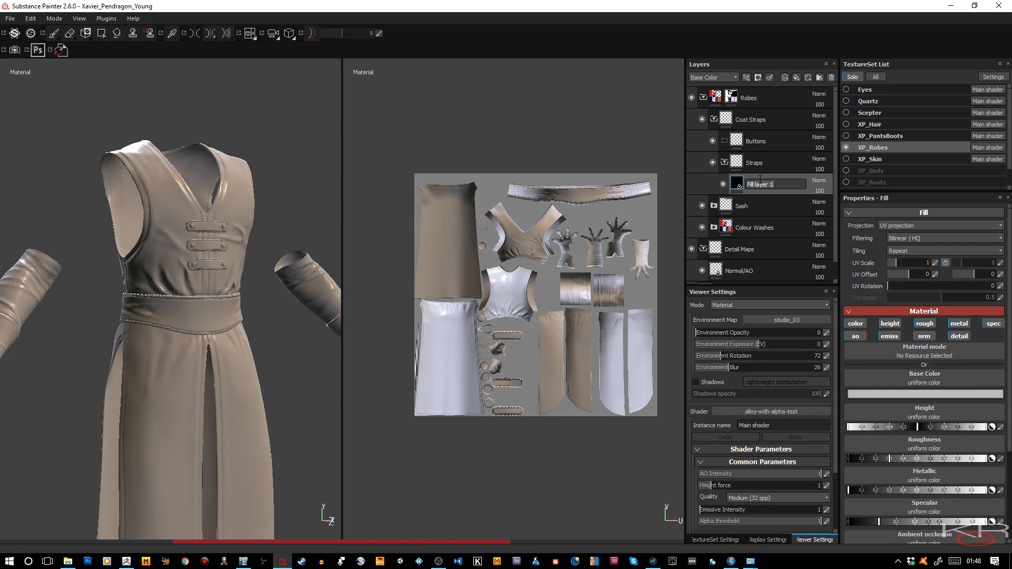
text(COlou)
key(BackSpace)
key(BackSpace)
key(BackSpace)
key(BackSpace)
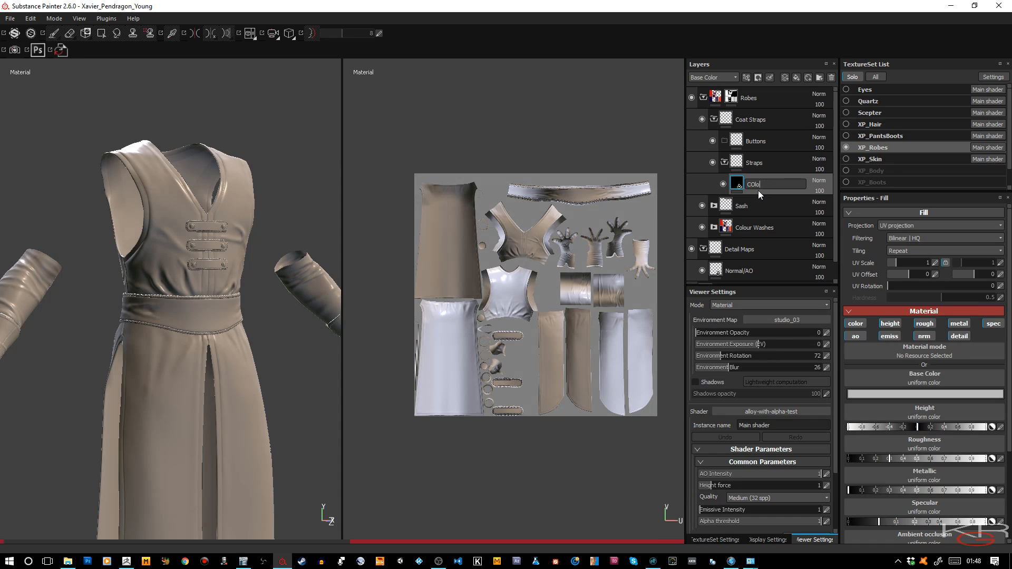
text(olour)
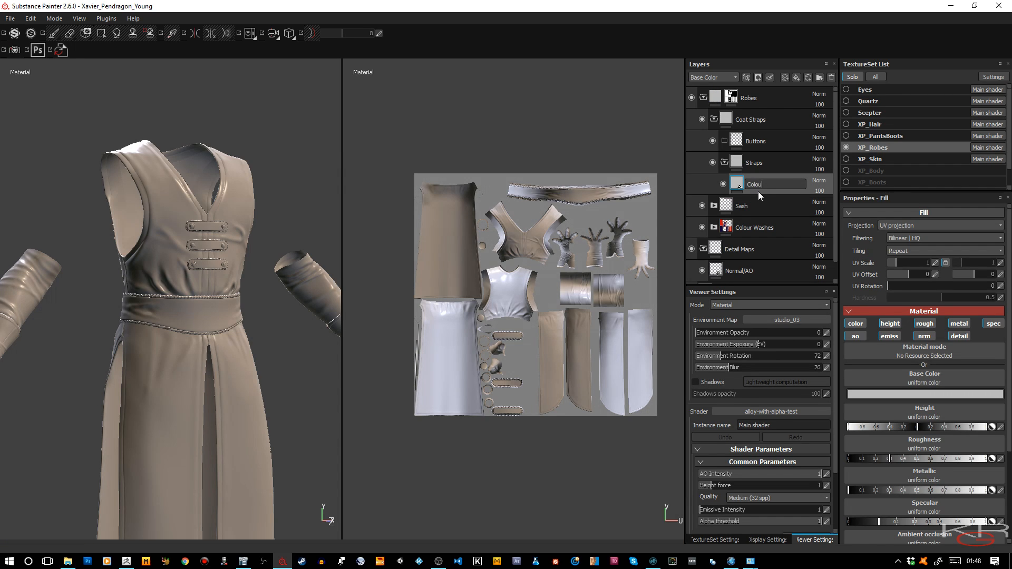
key(Return)
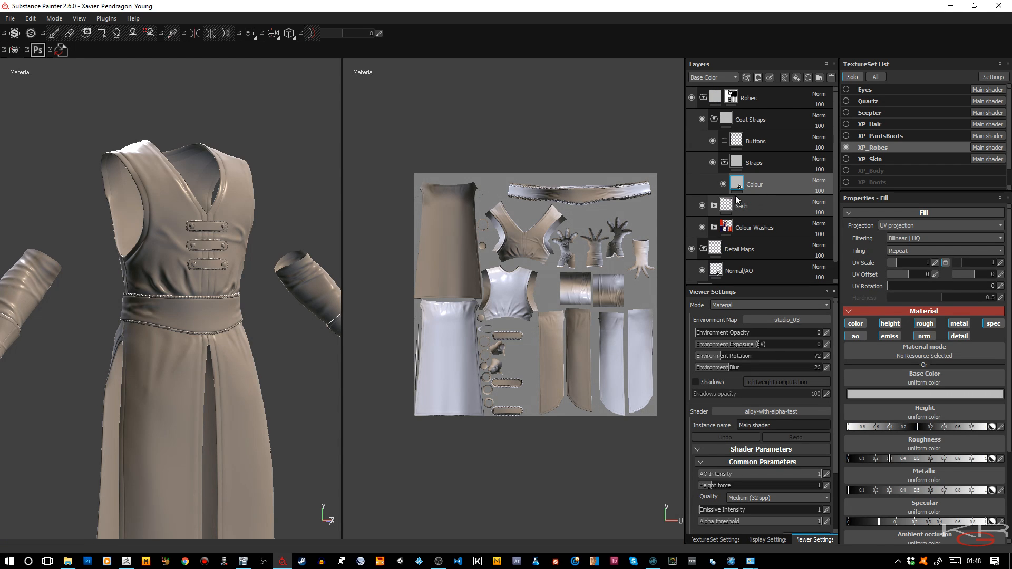
double_click(763, 184)
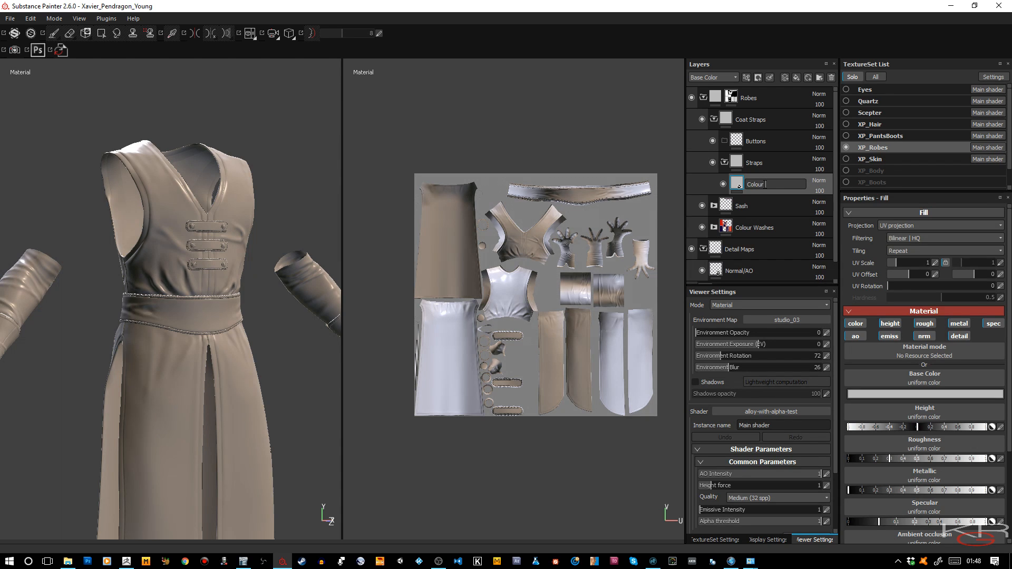
key(Return)
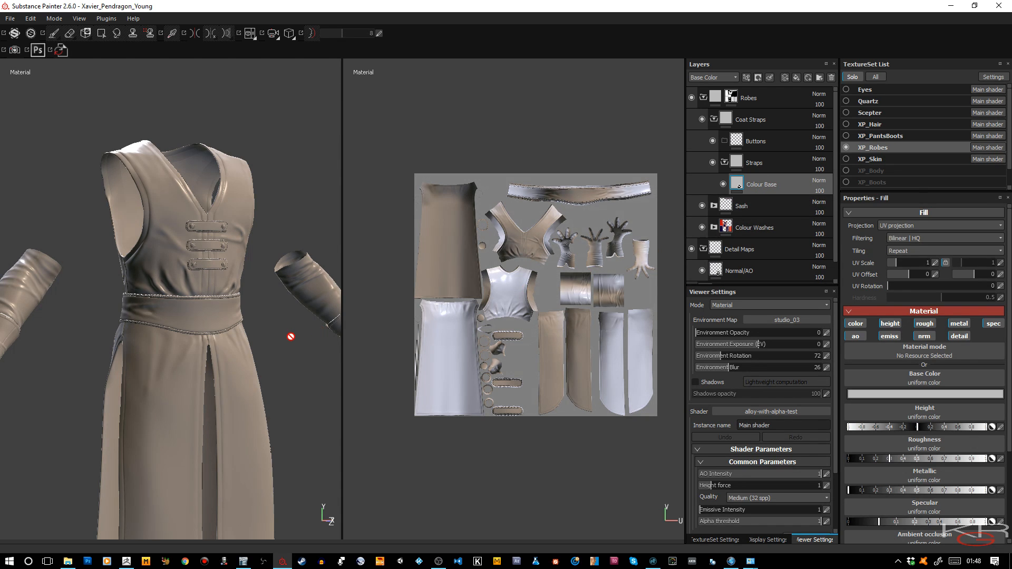
Cycle the viewports through the individual material channels to inspect the Detail Normals Mask channel.
key(c)
key(c)
key(c)
key(c)
key(c)
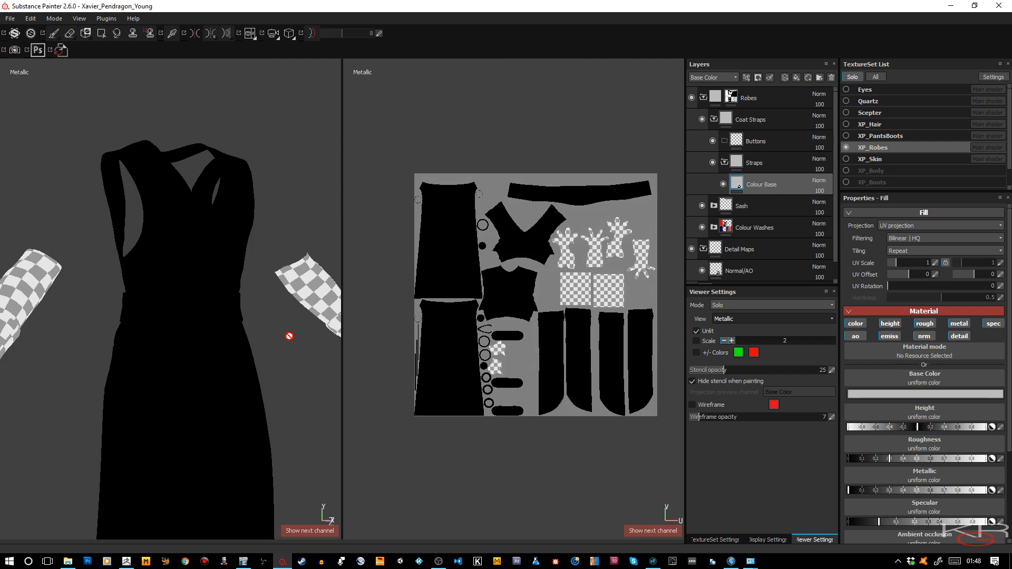
key(c)
key(c)
key(c)
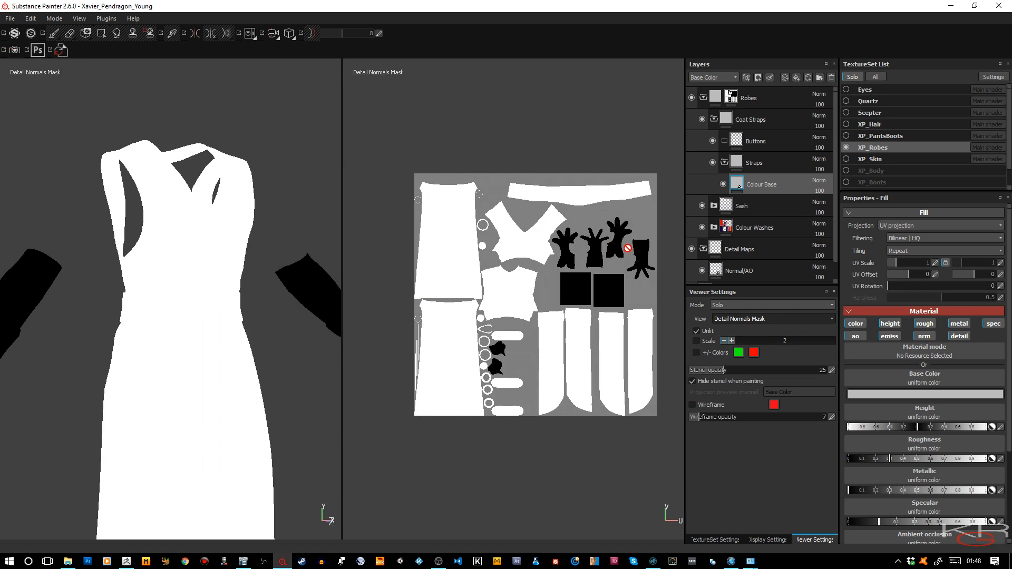
Copy the fill content of the RobeOuter layer in Colour Washes and paste it into the Colour Base layer's content.
click(714, 227)
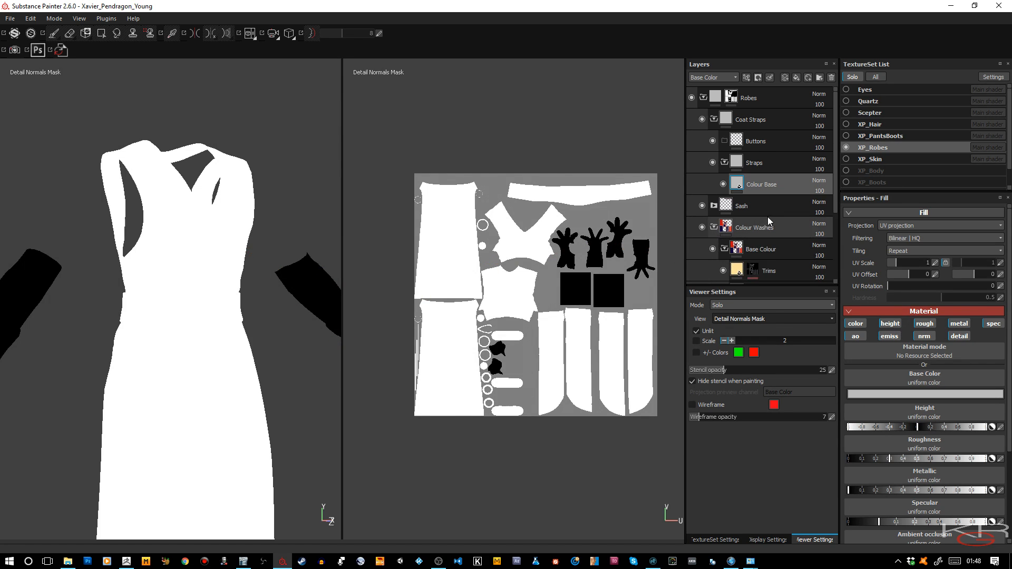
scroll(768, 216, down, 5)
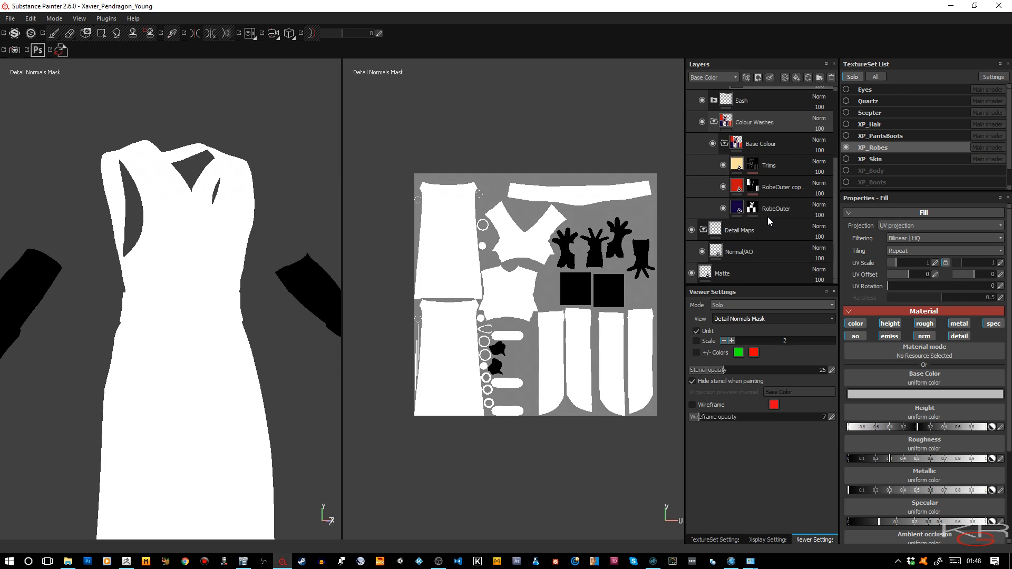
right_click(736, 207)
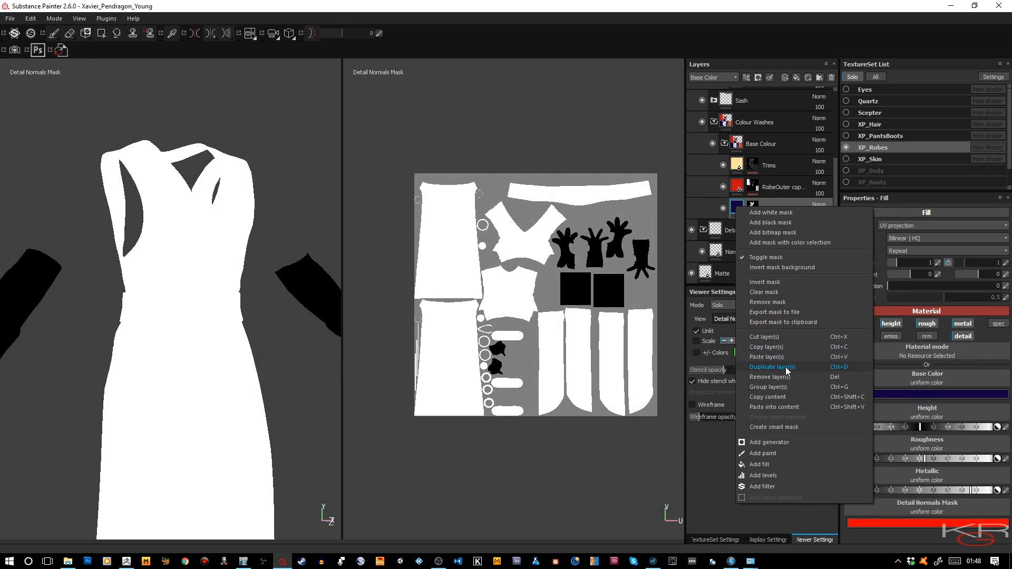
click(781, 398)
scroll(763, 209, up, 5)
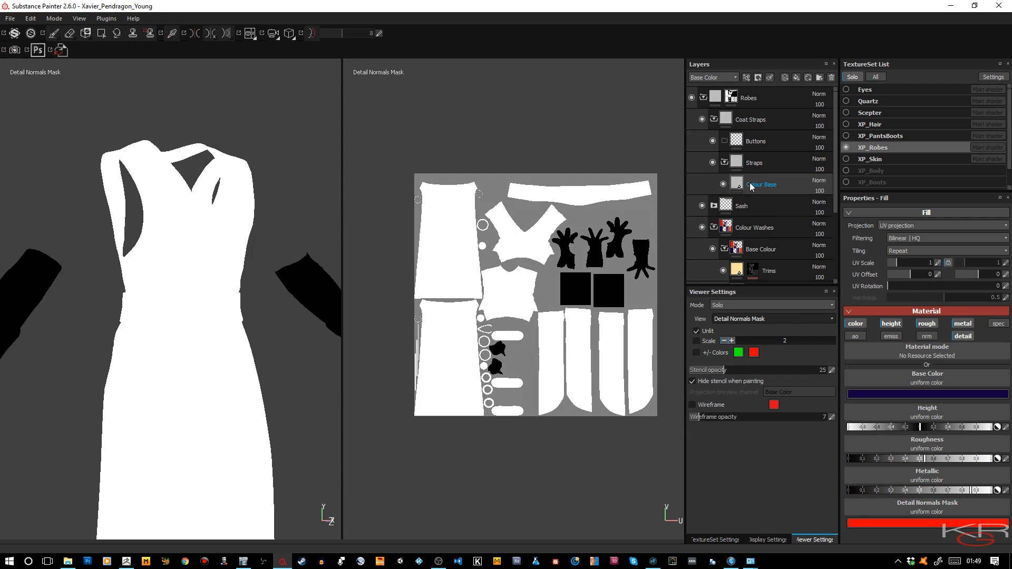
right_click(738, 185)
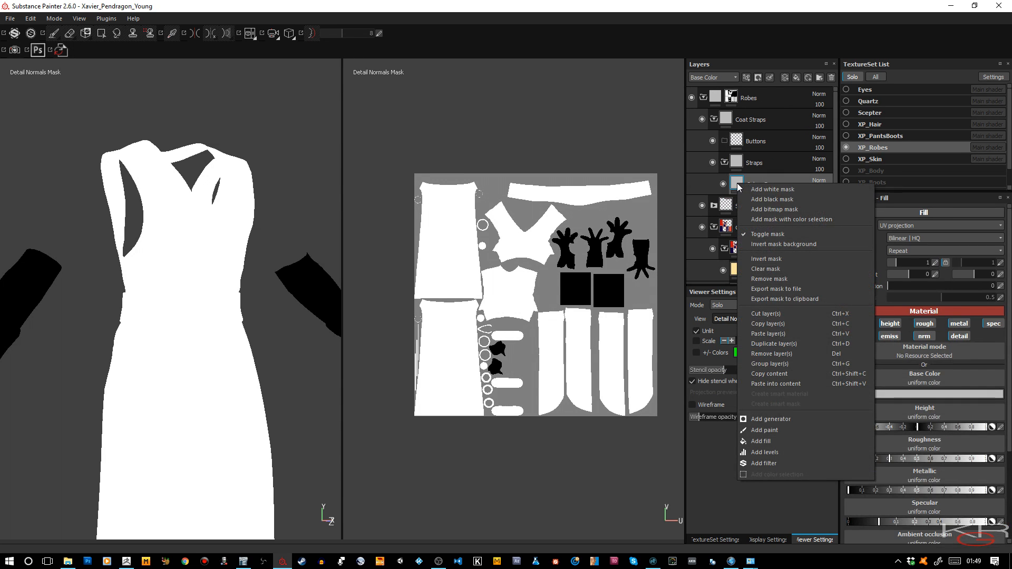
click(781, 385)
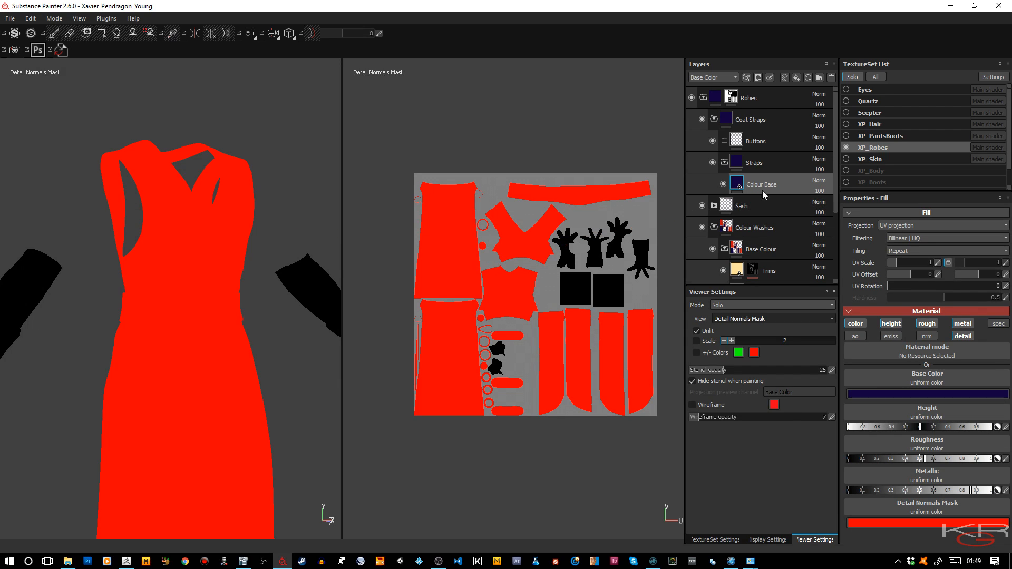
Add a black mask to the Colour Base layer, revealing only the three coat straps with whole-mesh Polygon Fill, and return to Material view.
right_click(785, 182)
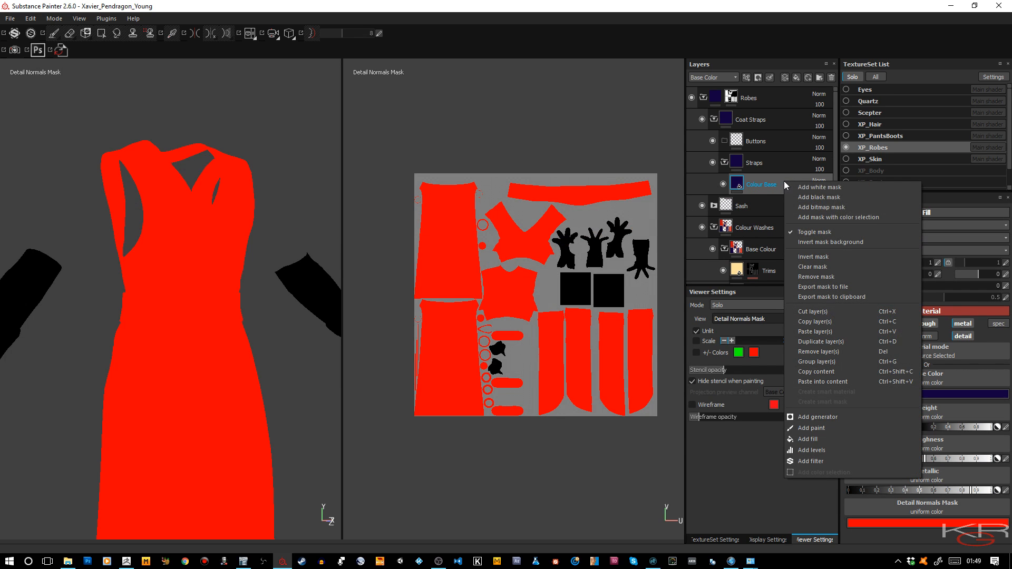
click(821, 198)
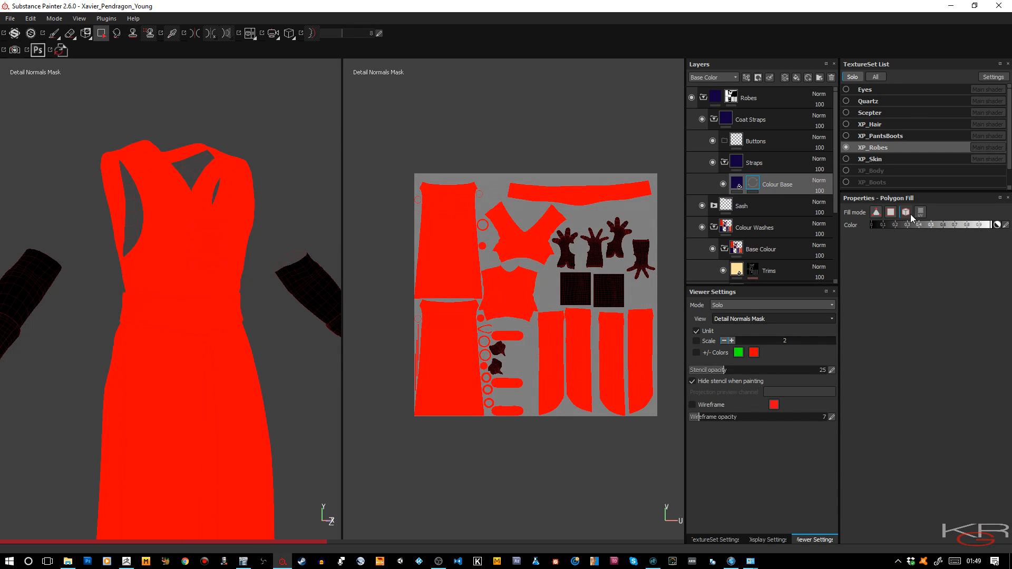
click(907, 213)
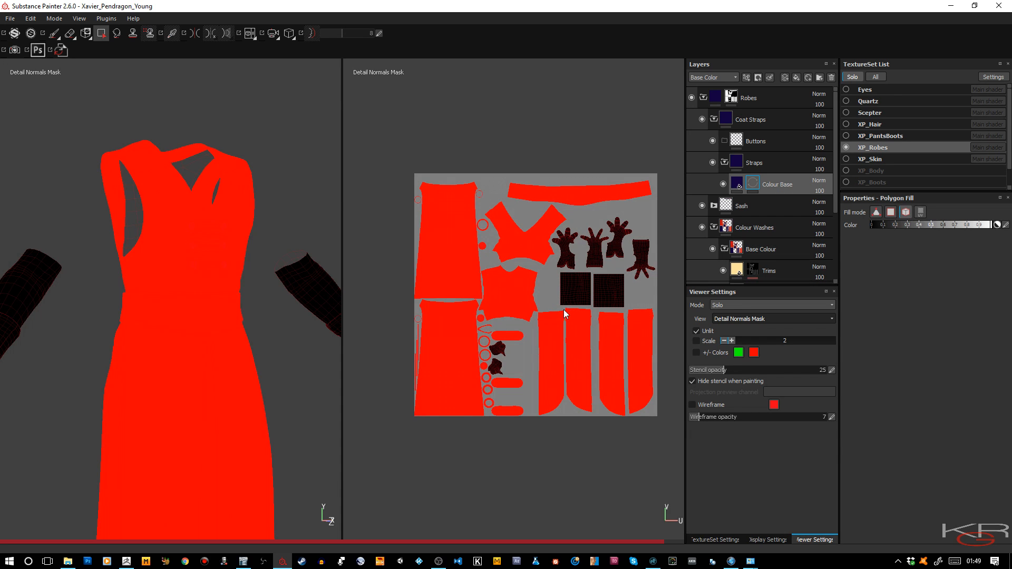
click(514, 381)
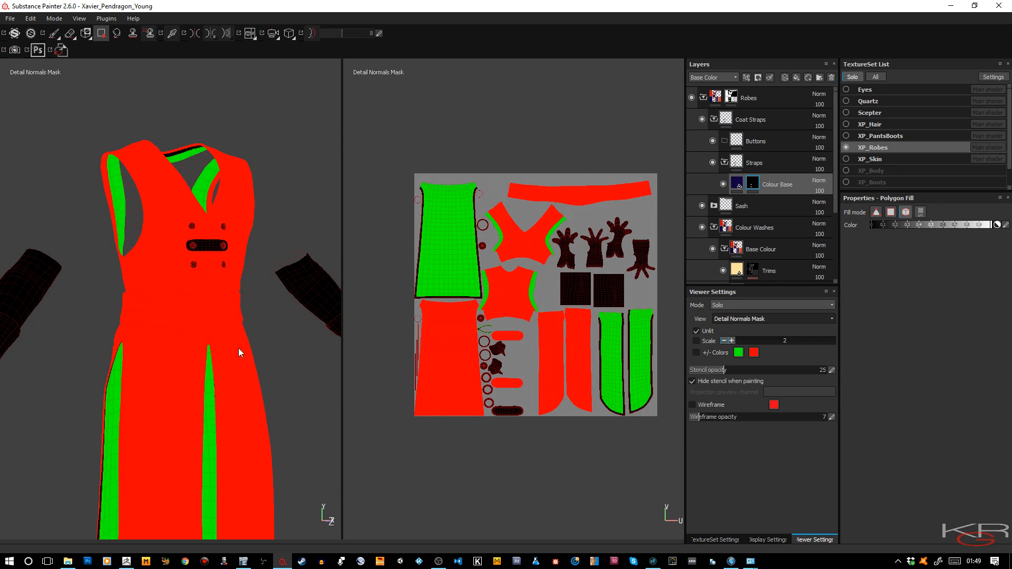
alt+drag(302, 334, 303, 363)
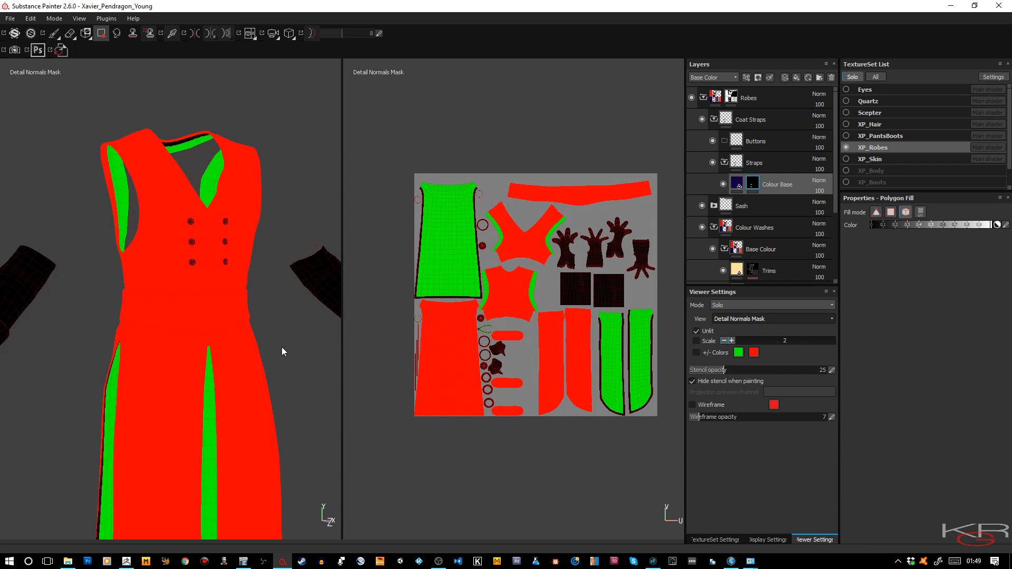
key(m)
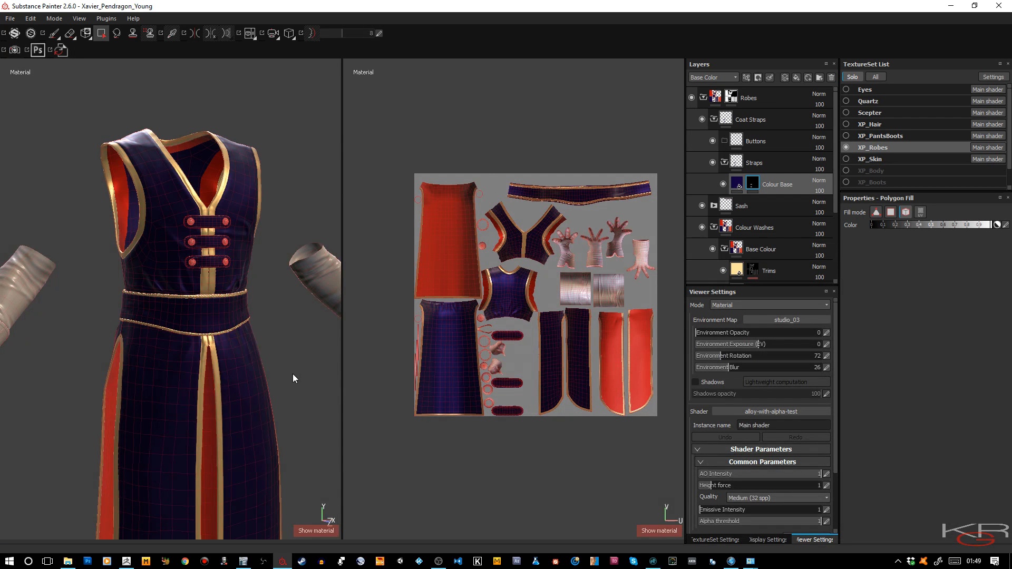
Select the Trims layer's mask and display it alone in the viewports to examine which robe edges it covers.
alt+drag(292, 374, 136, 294)
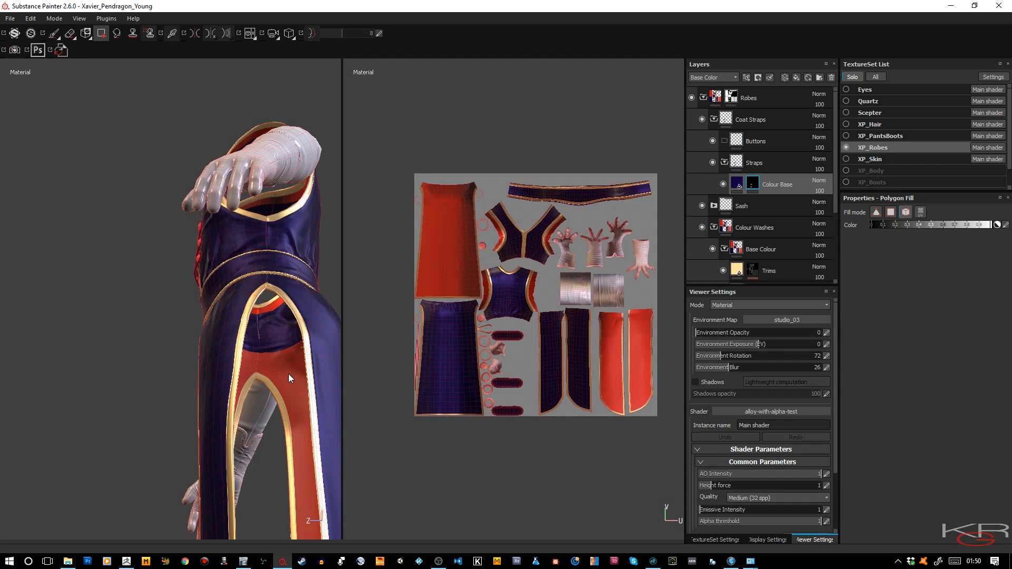
key(m)
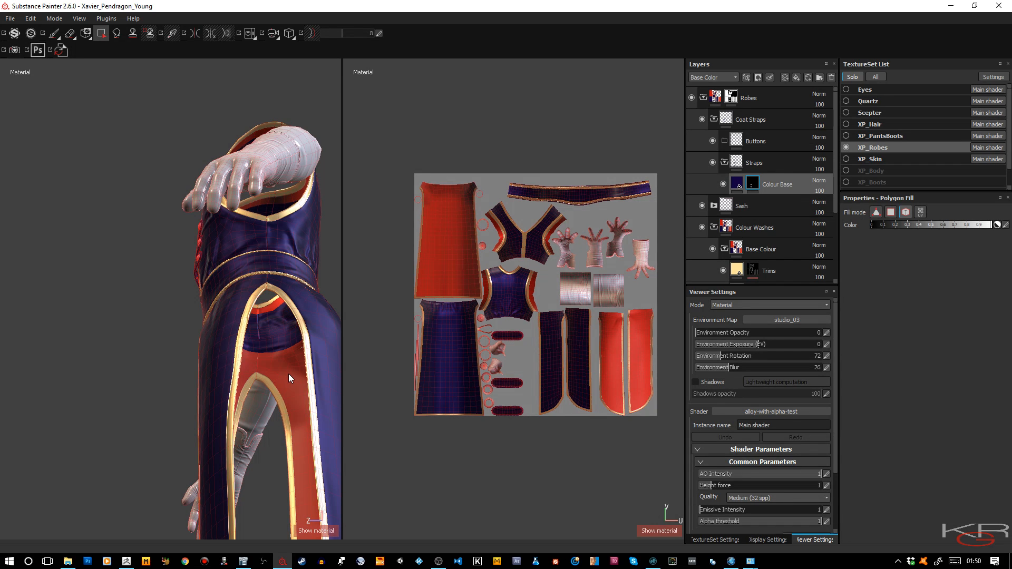
key(b)
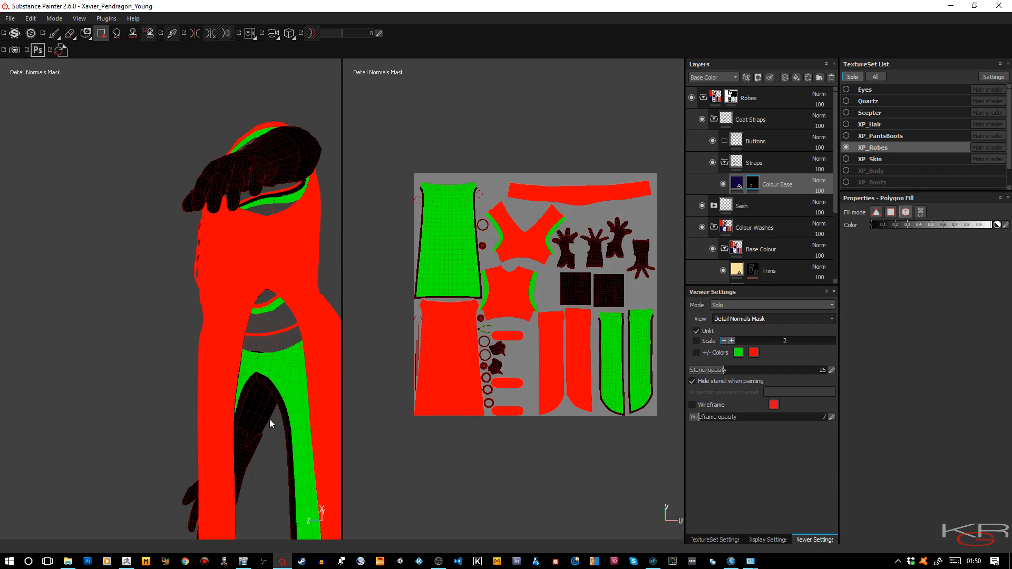
scroll(764, 228, down, 1)
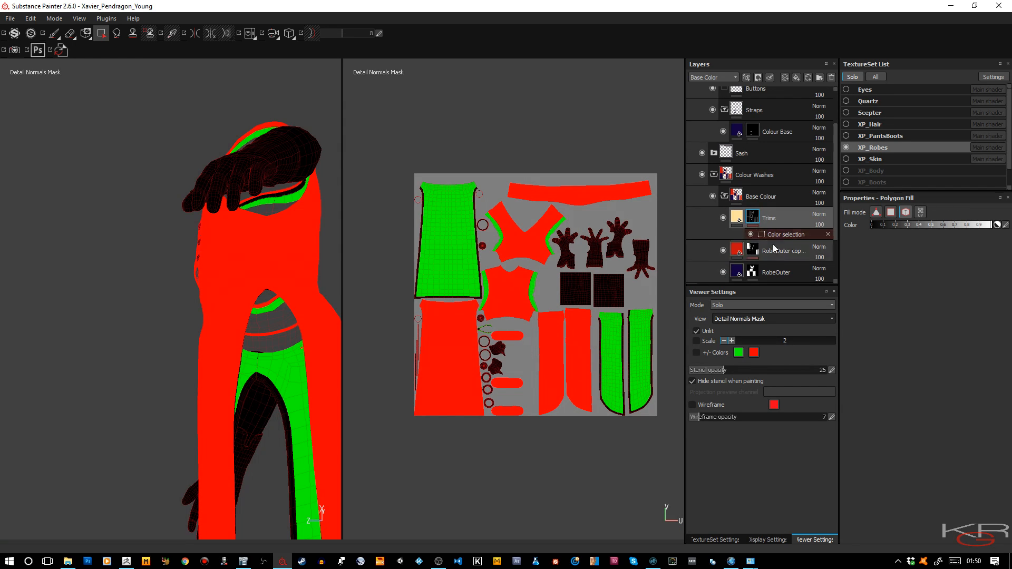
click(742, 318)
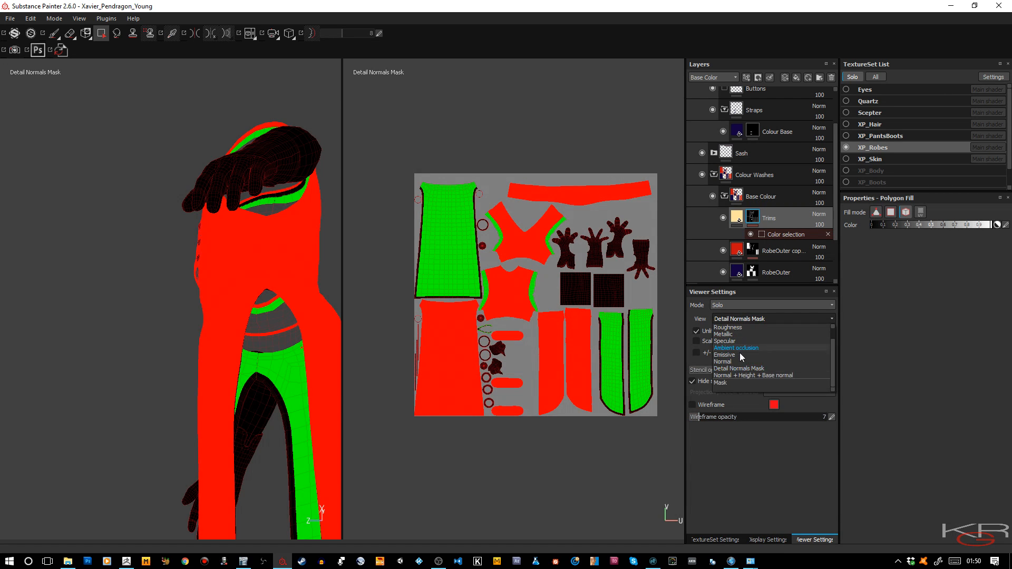
click(734, 382)
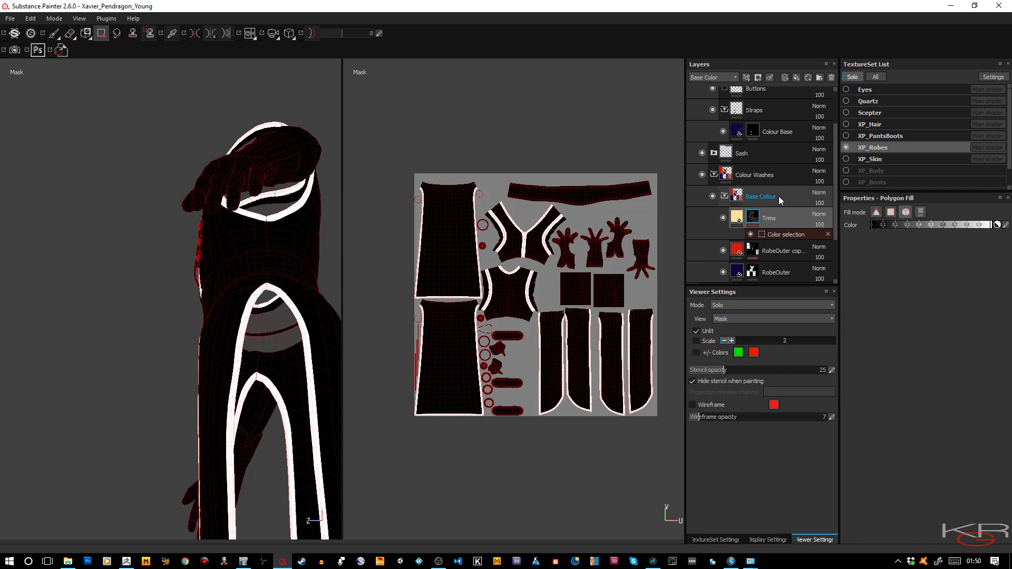
Rename the red RobeOuter copy layer in the Base Colour folder to RobeInner.
scroll(780, 196, down, 1)
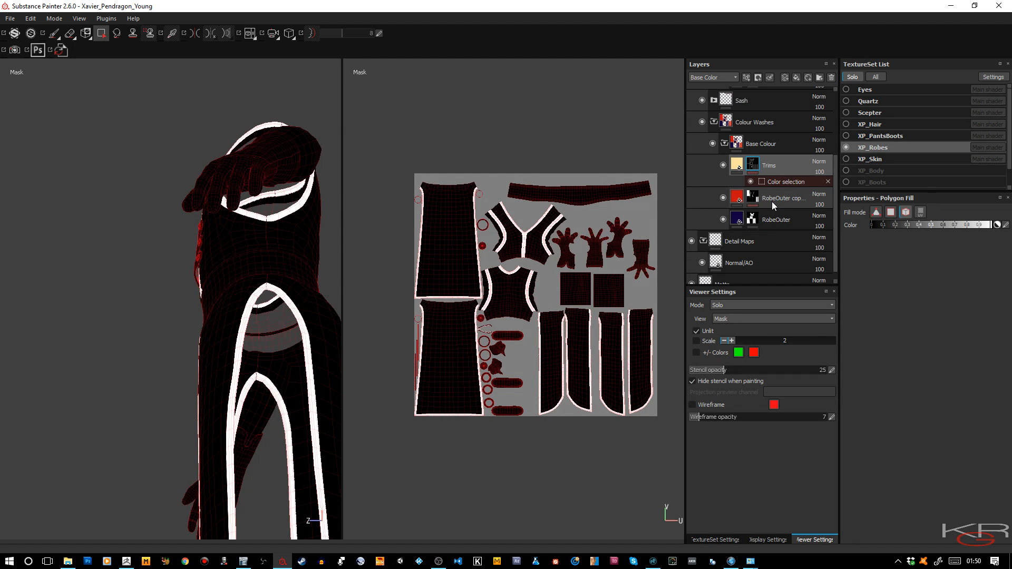
click(772, 201)
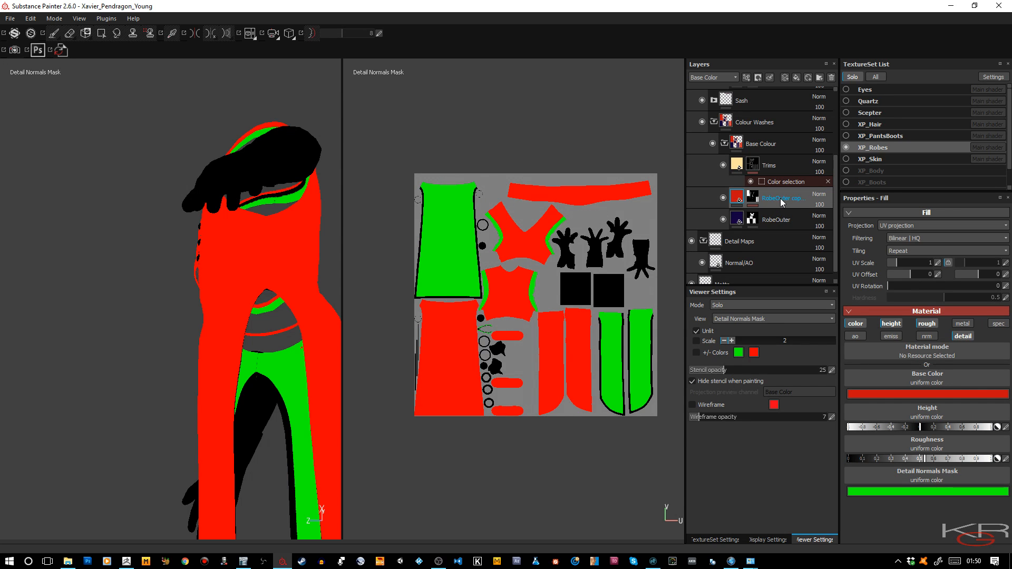
double_click(781, 200)
text(RobeInner)
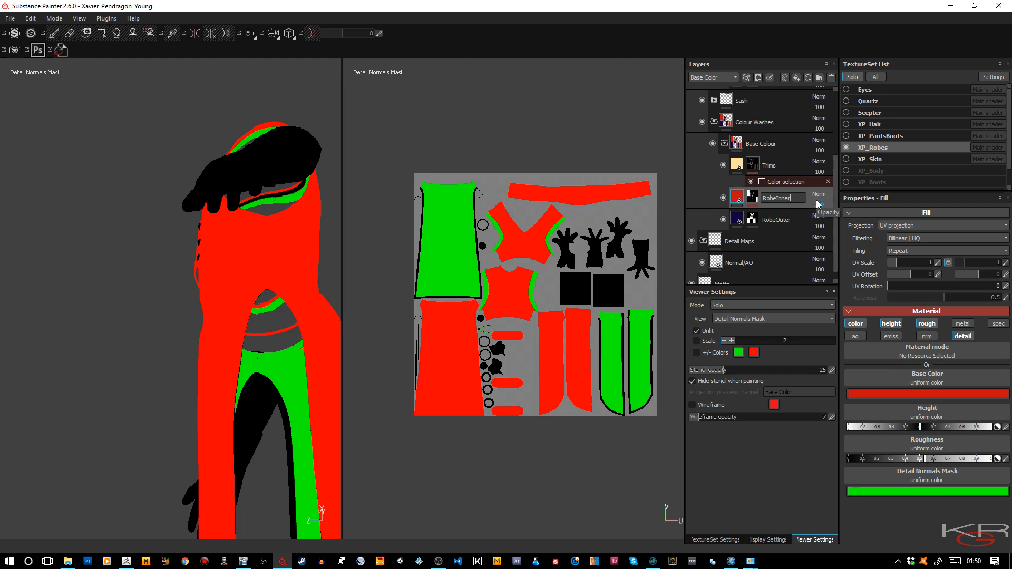
key(Return)
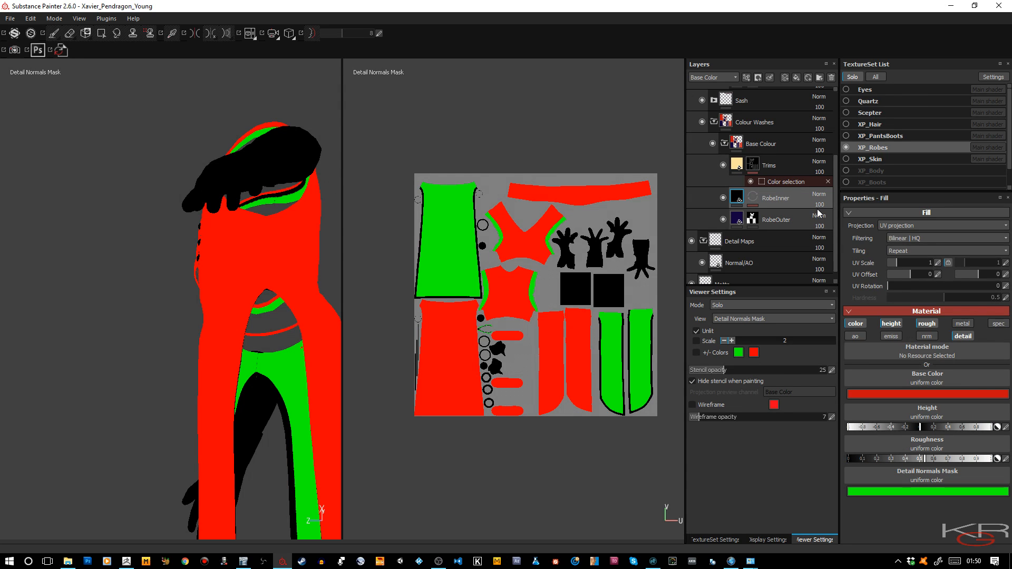
Display the RobeInner layer's mask alone in the viewports to examine its coverage, and open the layer's Color selection effect.
click(754, 199)
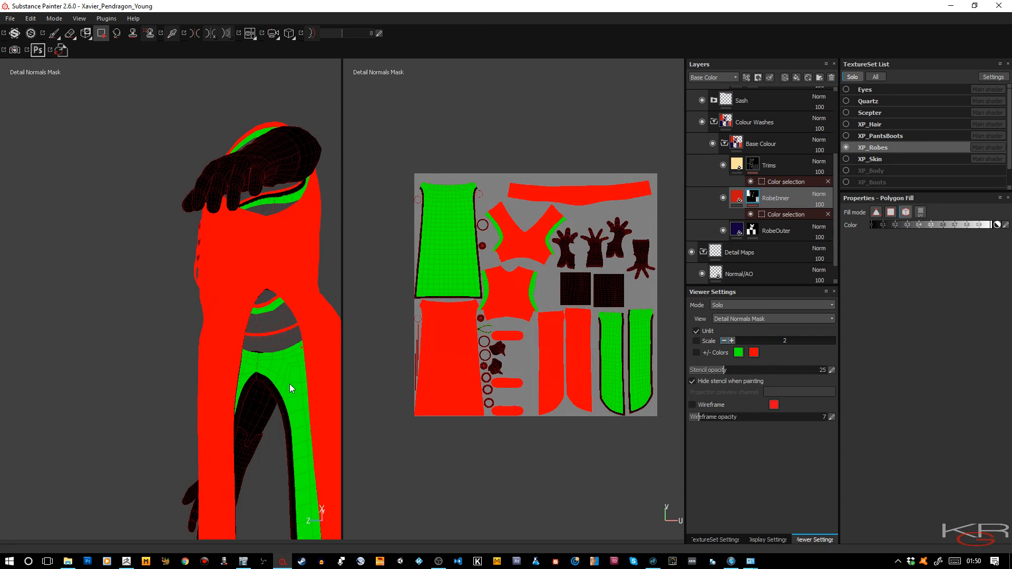
key(c)
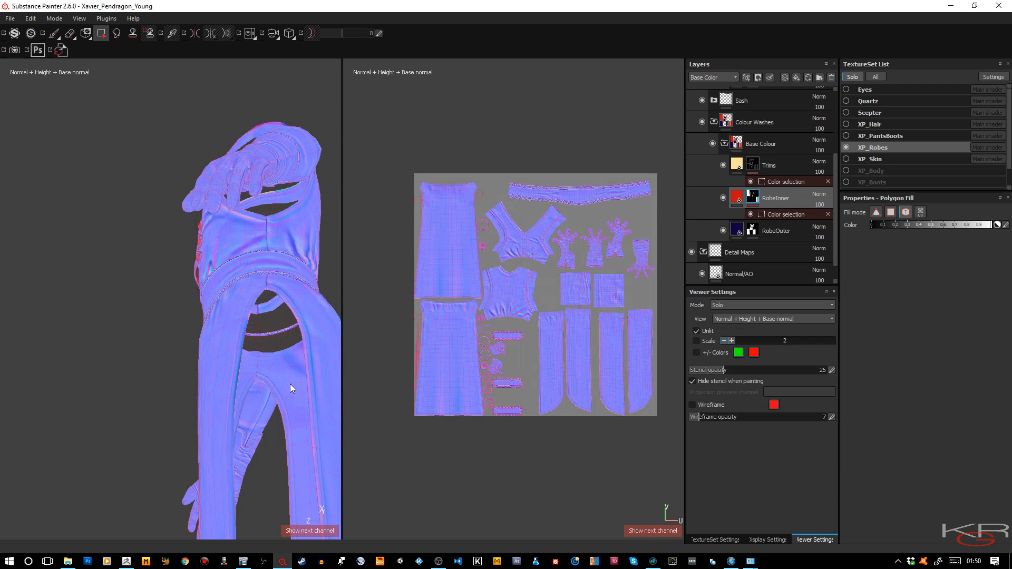
key(c)
key(c)
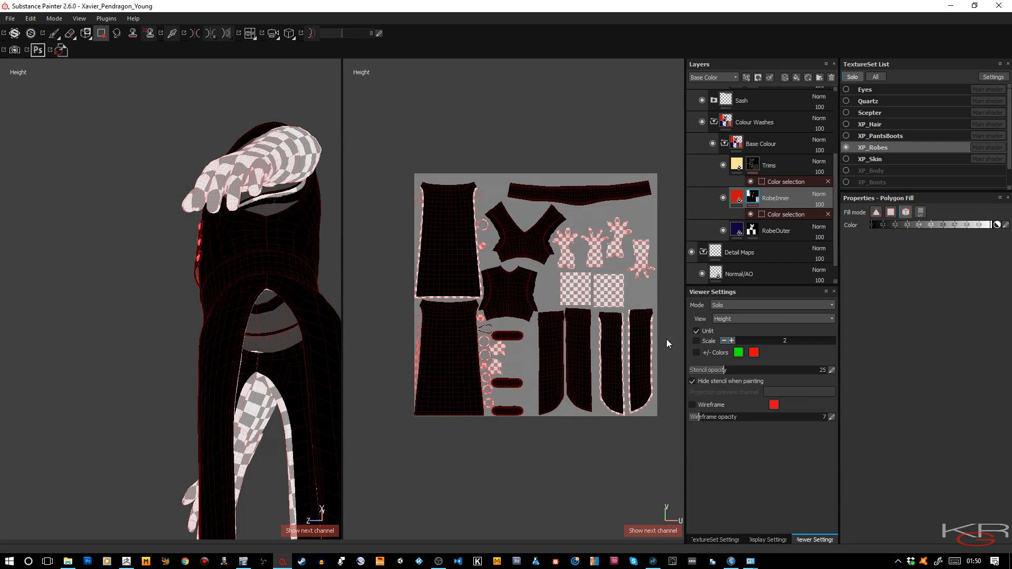
click(736, 307)
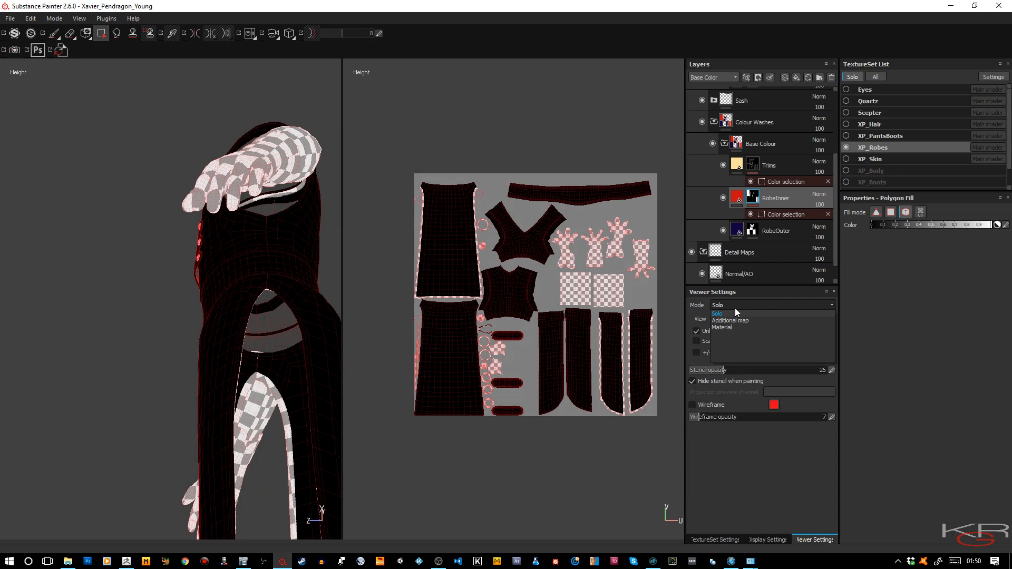
click(735, 308)
click(734, 320)
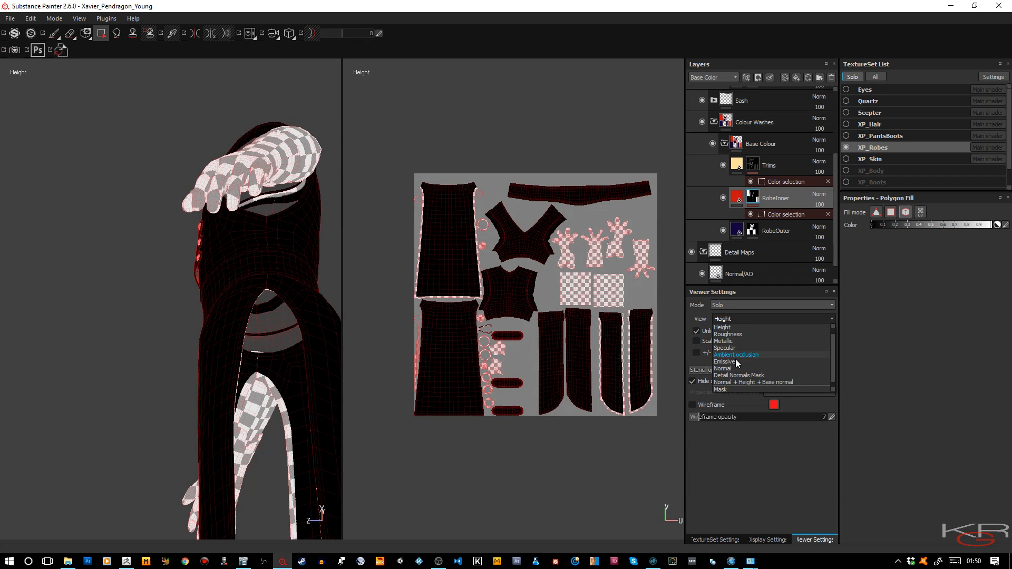
click(724, 386)
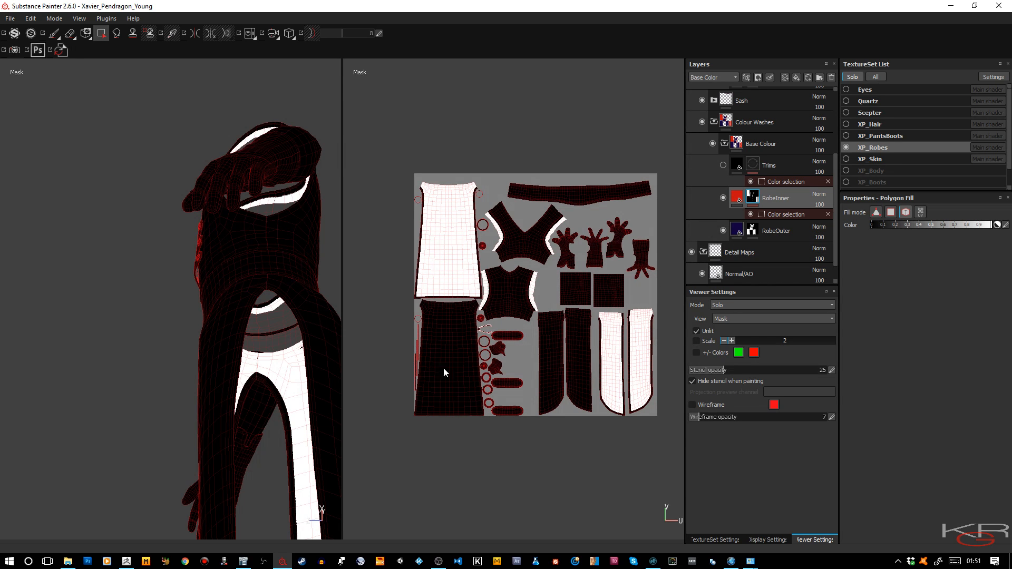
alt+drag(299, 368, 311, 401)
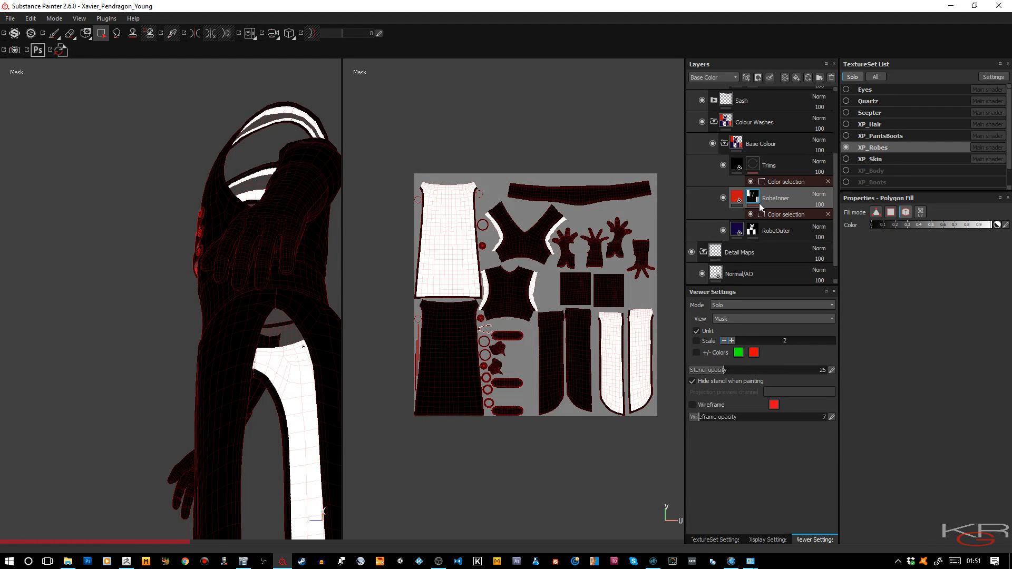
click(776, 213)
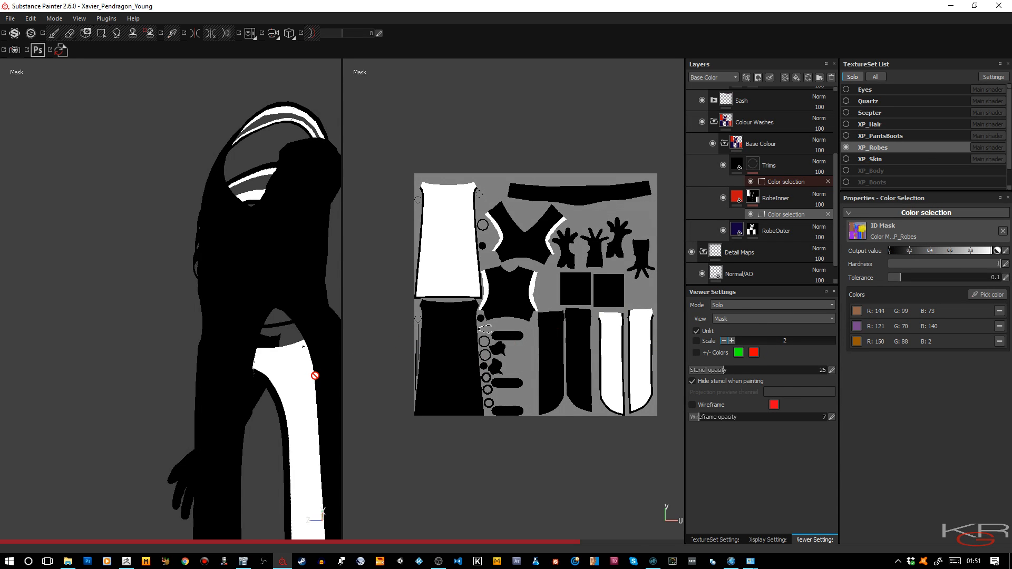
Check the robes in Material view, then cycle through the channels to Detail Normals Mask and examine the inner skirt from below.
key(m)
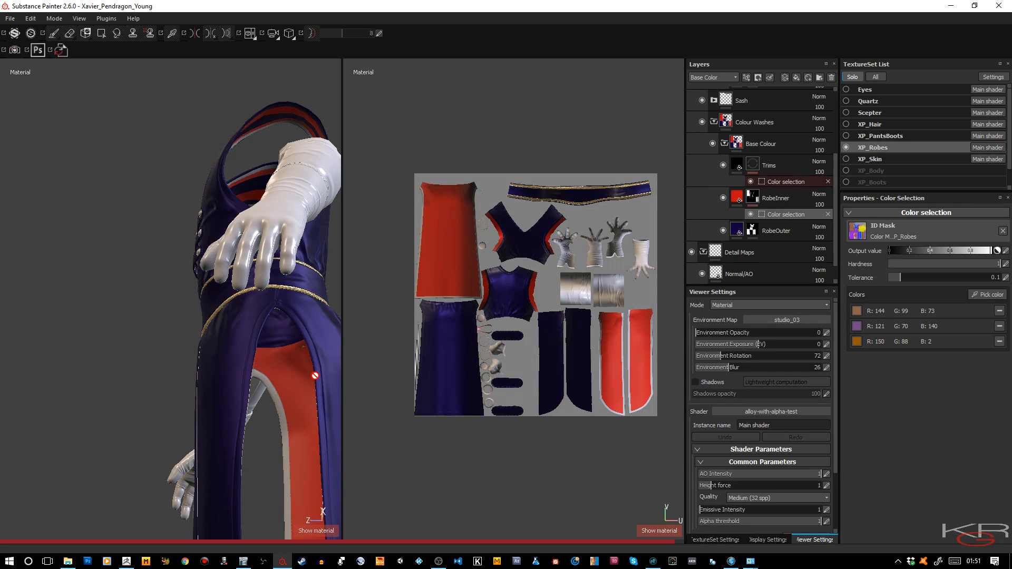
alt+drag(300, 375, 184, 361)
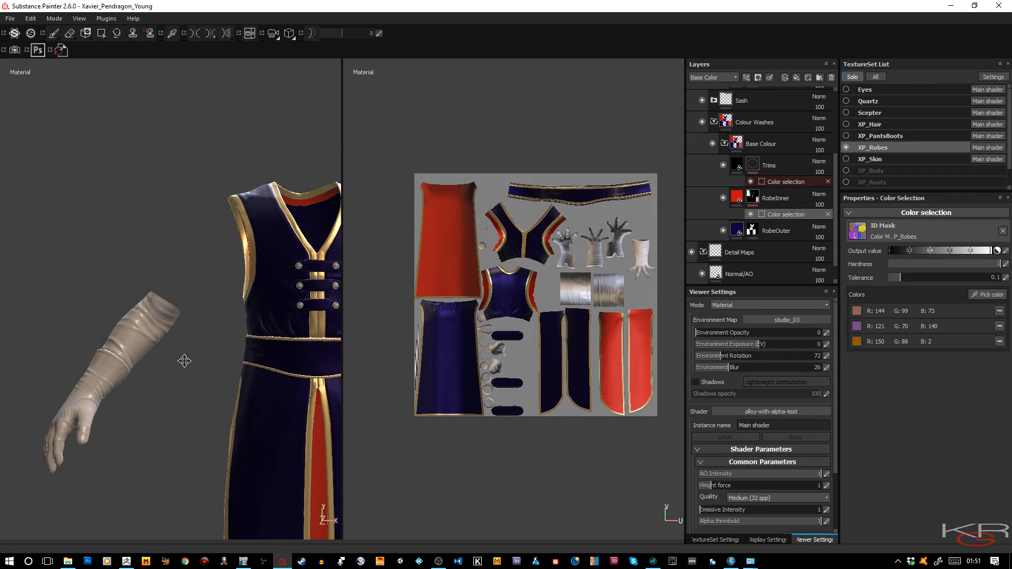
key(c)
key(c)
key(c)
key(c)
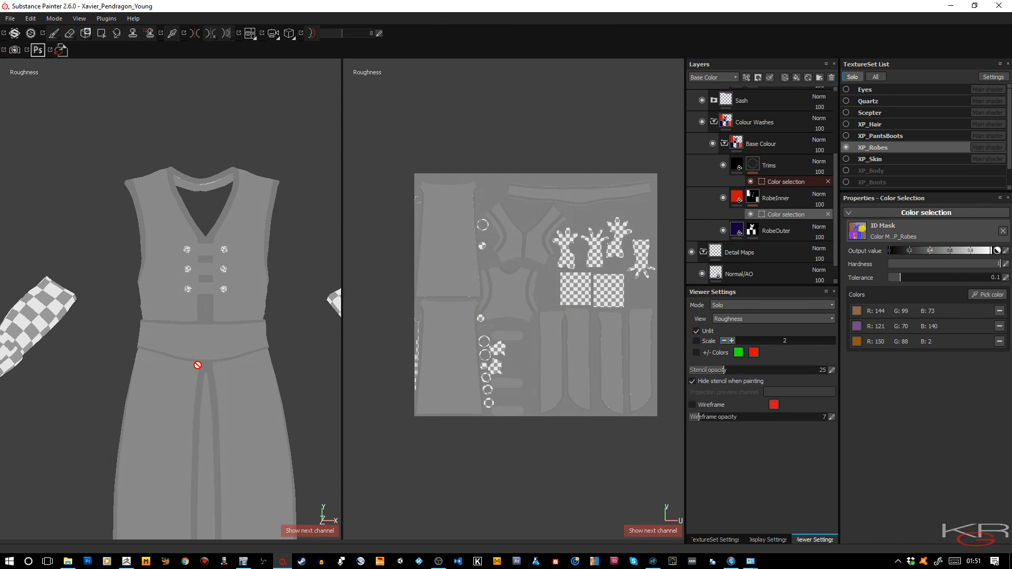
key(c)
key(c)
key(c)
key(c)
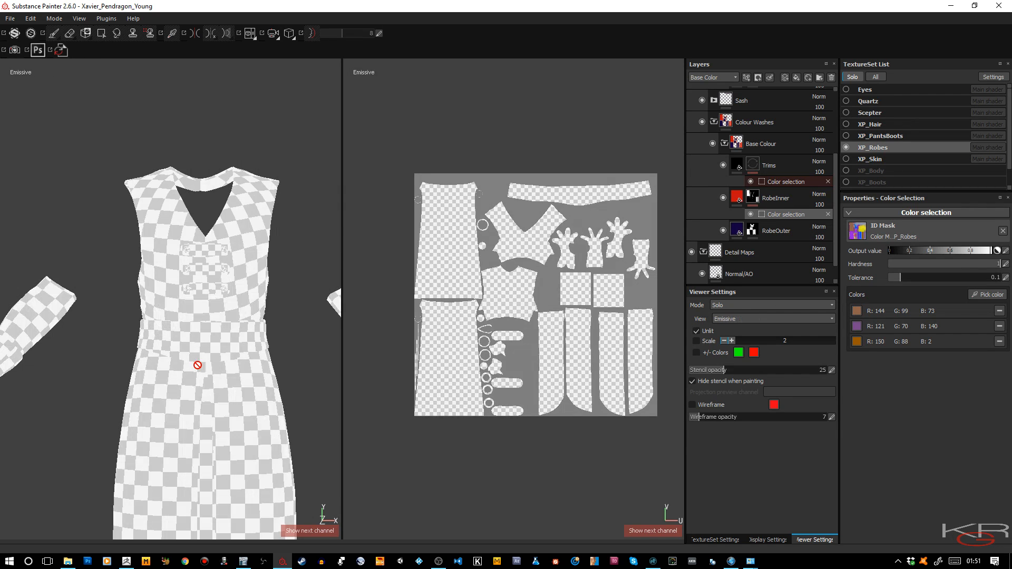
key(c)
key(c)
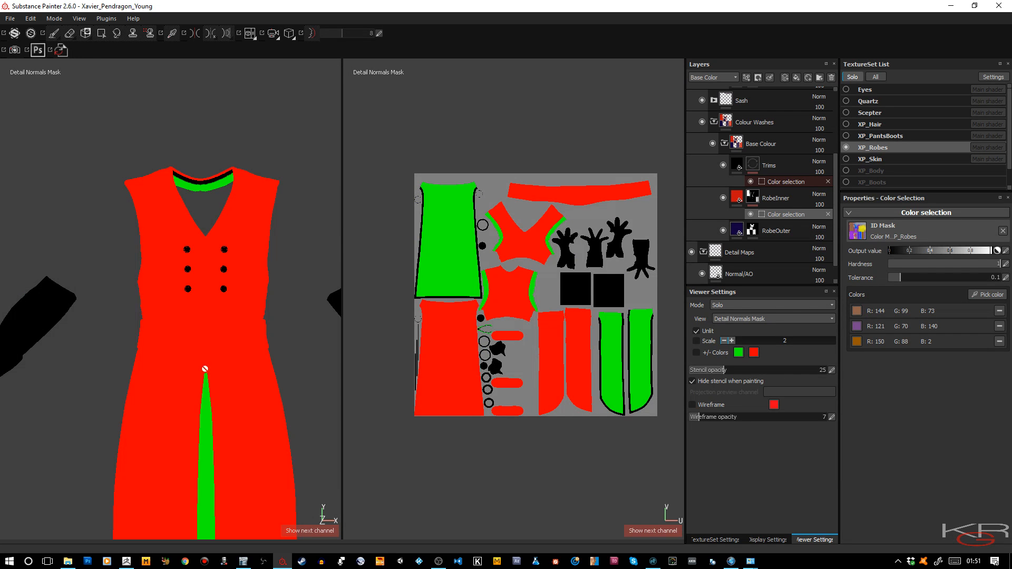
alt+drag(205, 369, 77, 280)
alt+middle_drag(178, 369, 190, 336)
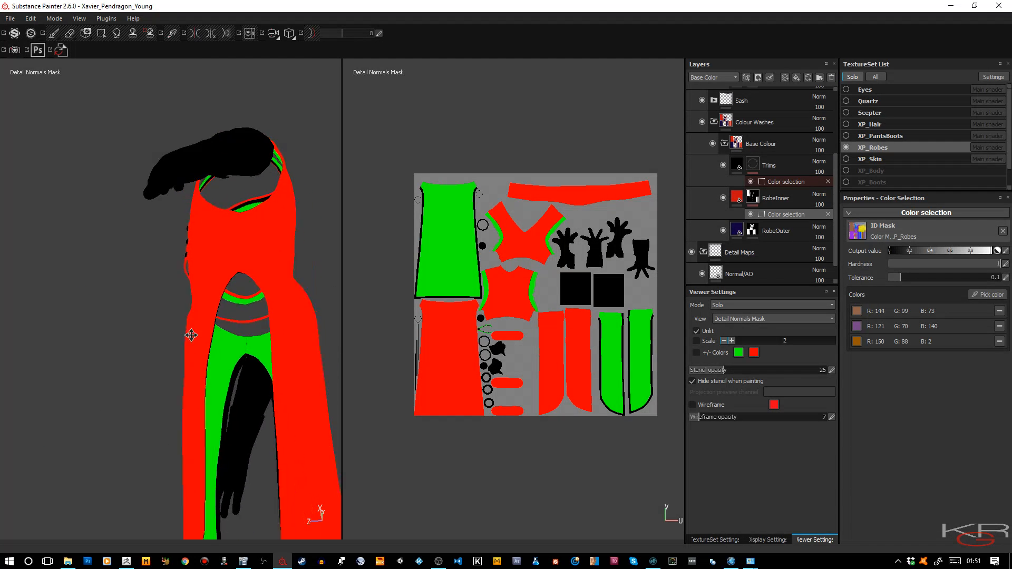
alt+right_drag(191, 335, 256, 427)
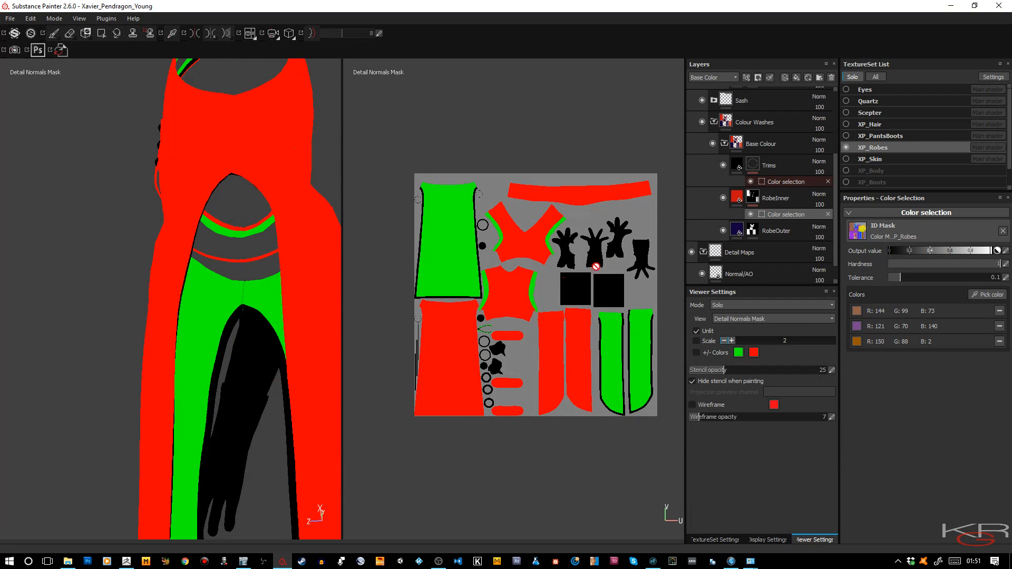
Try to pick the inner skirt trim's colour from the ID map for the Trims layer's Color selection.
click(783, 215)
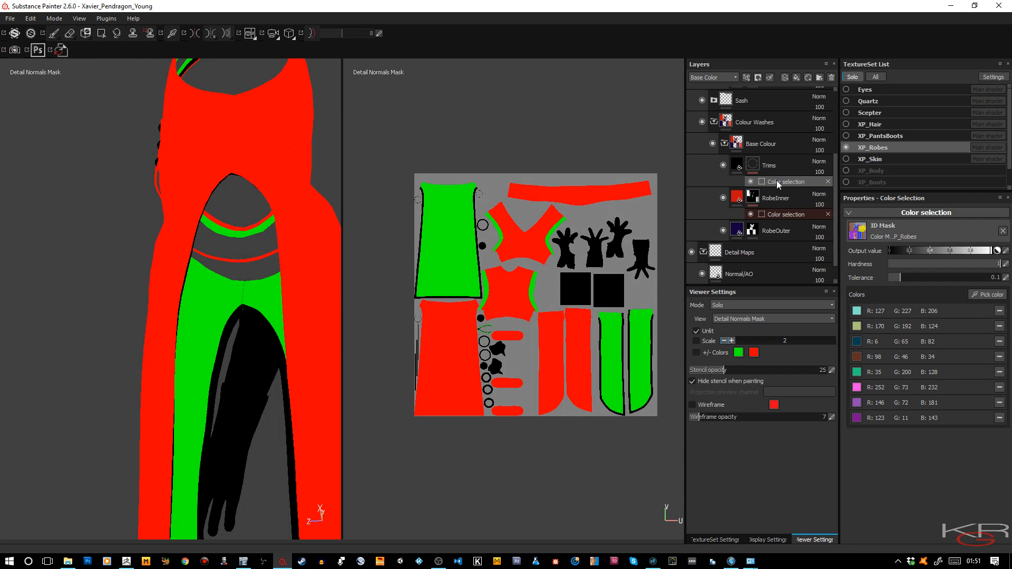
click(988, 297)
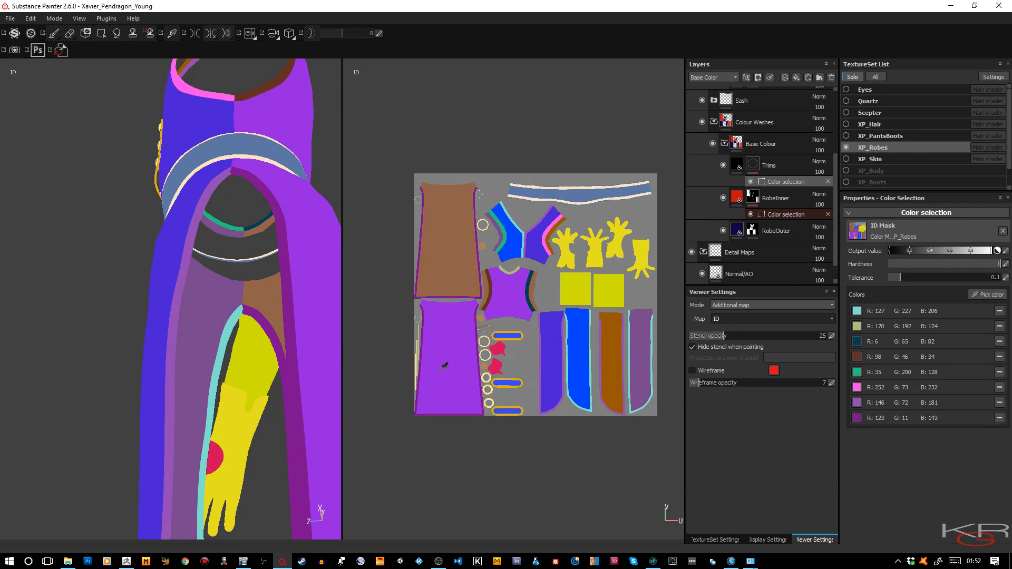
click(230, 332)
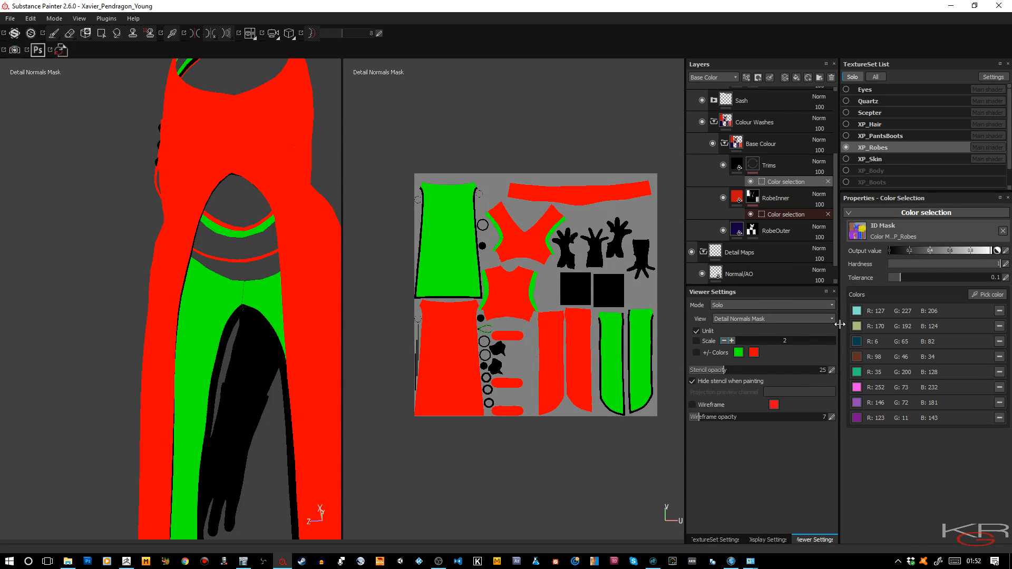
Collapse the Colour Washes folder in the layer stack.
click(765, 144)
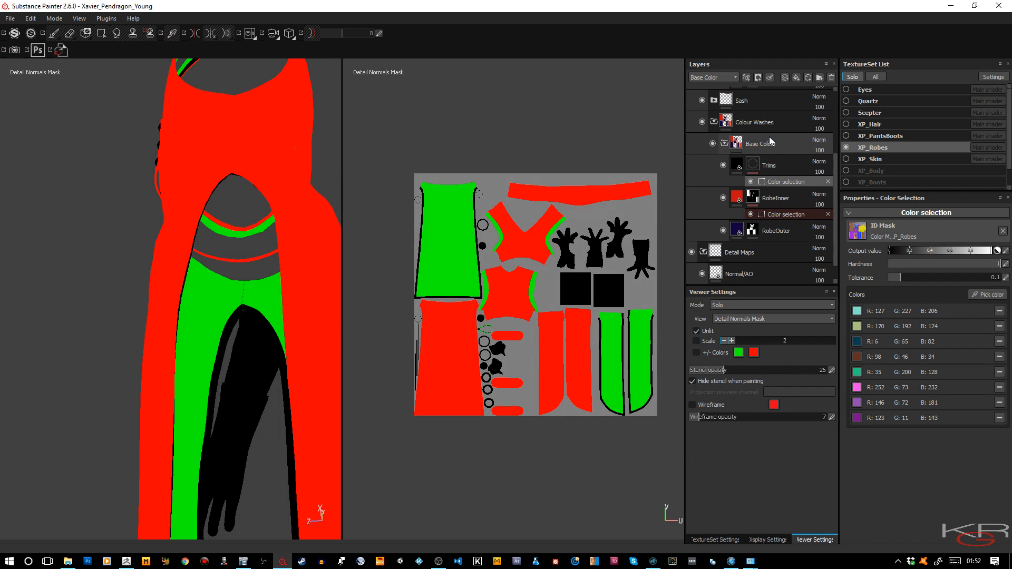
scroll(770, 138, up, 5)
scroll(765, 153, down, 2)
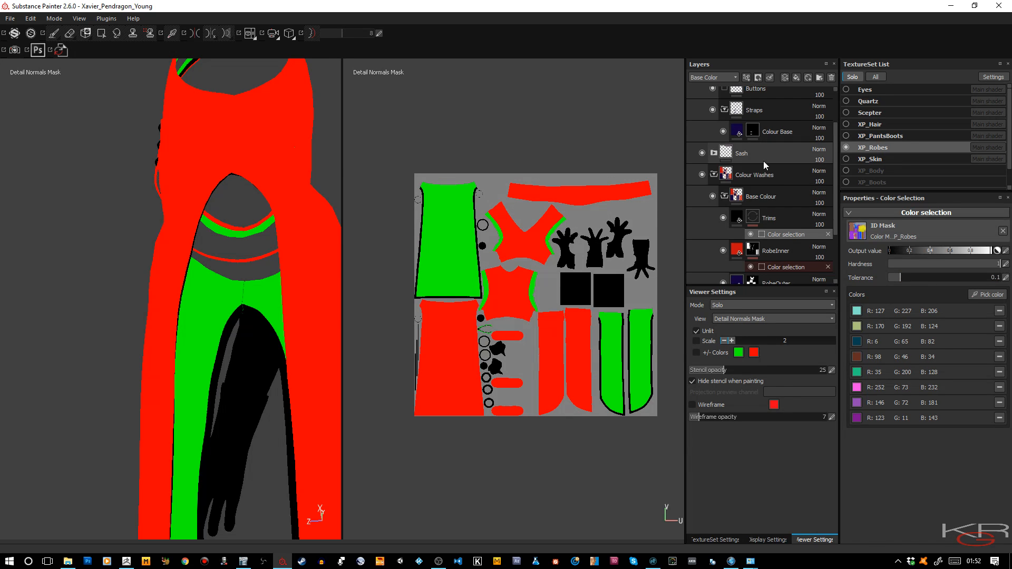
click(714, 175)
scroll(714, 153, up, 2)
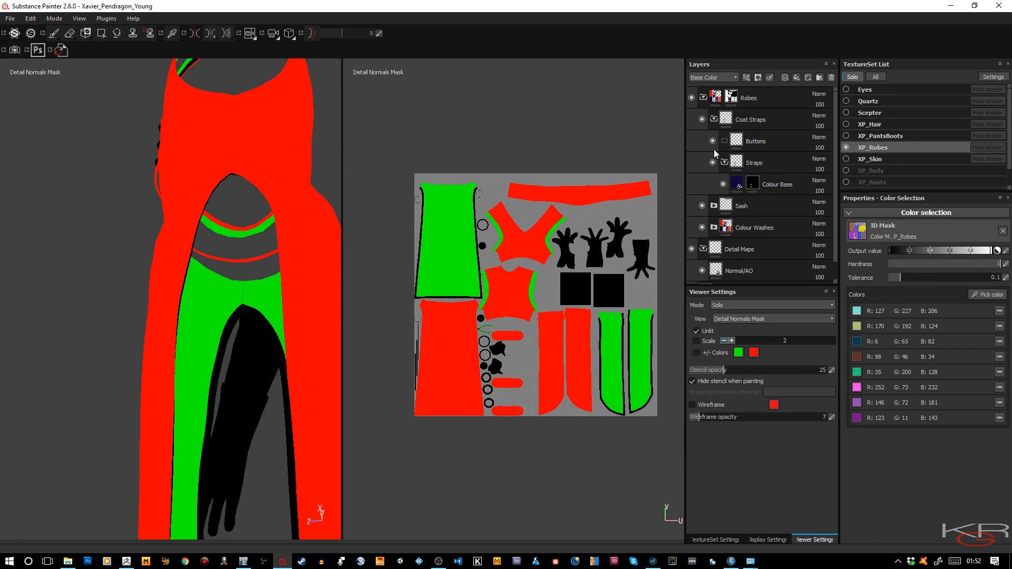
Display the Robes folder's mask alone in the viewports and collapse the Coat Straps and Detail Maps folders.
click(732, 103)
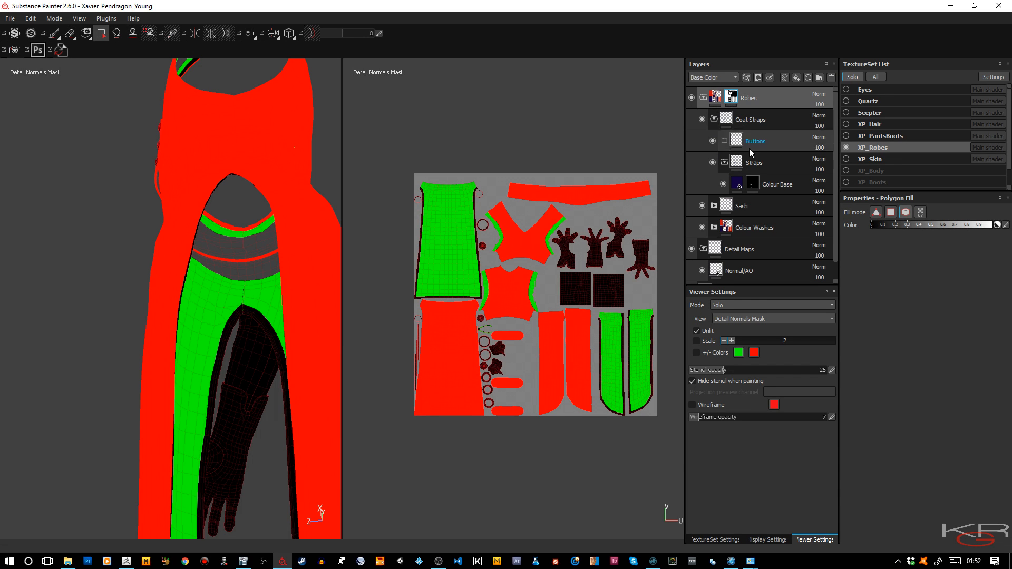
click(744, 320)
click(729, 382)
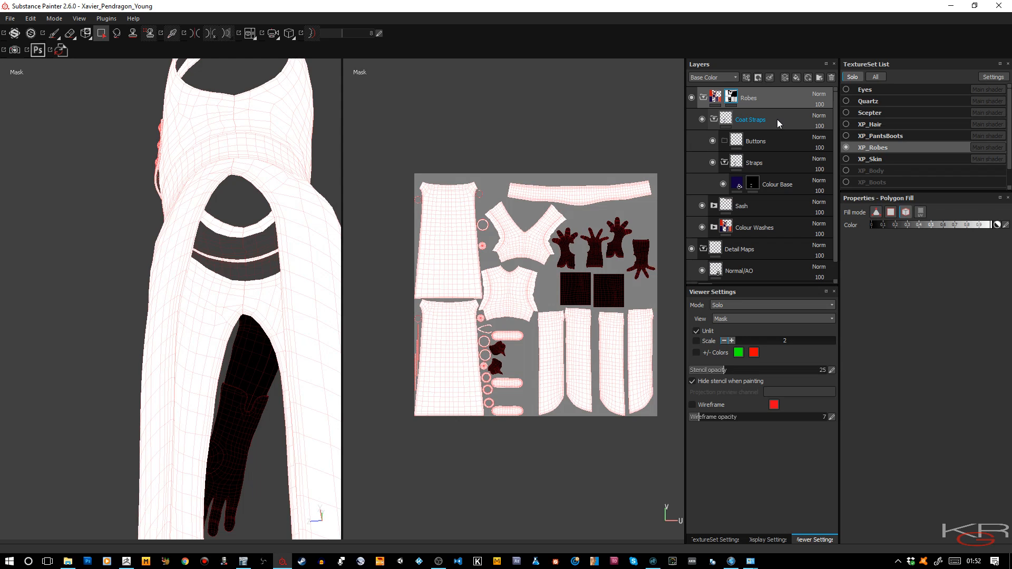
click(715, 121)
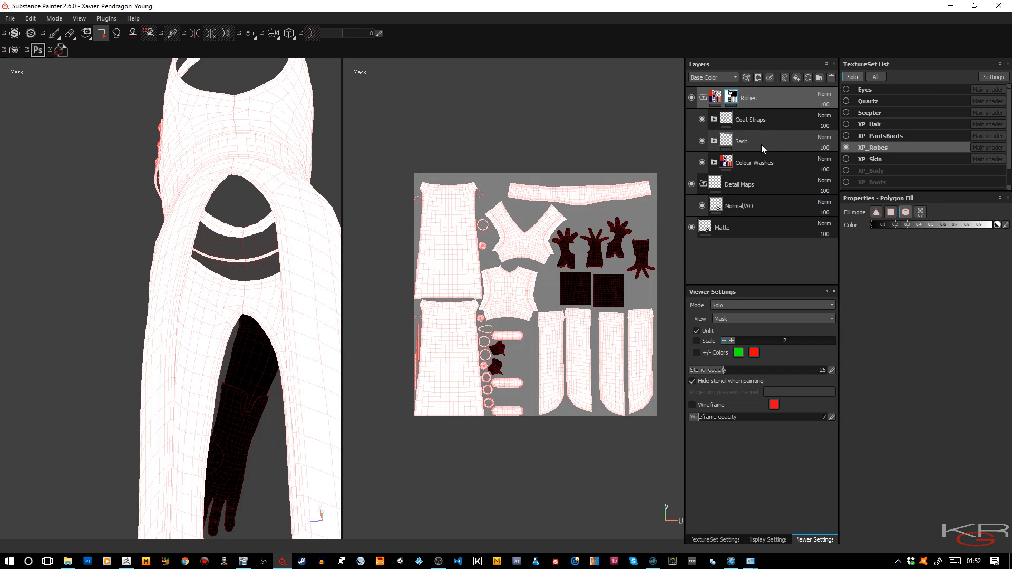
click(704, 184)
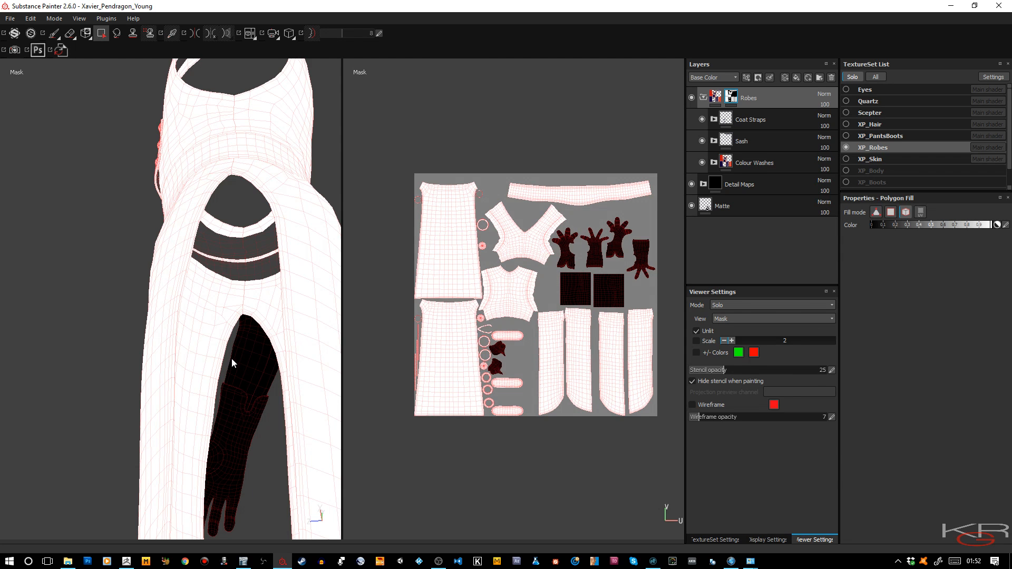
Return the viewports to Material view and copy the content of the Roping layer in the Sash folder's Base Colour group.
key(m)
alt+right_drag(236, 313, 219, 204)
alt+drag(219, 204, 400, 298)
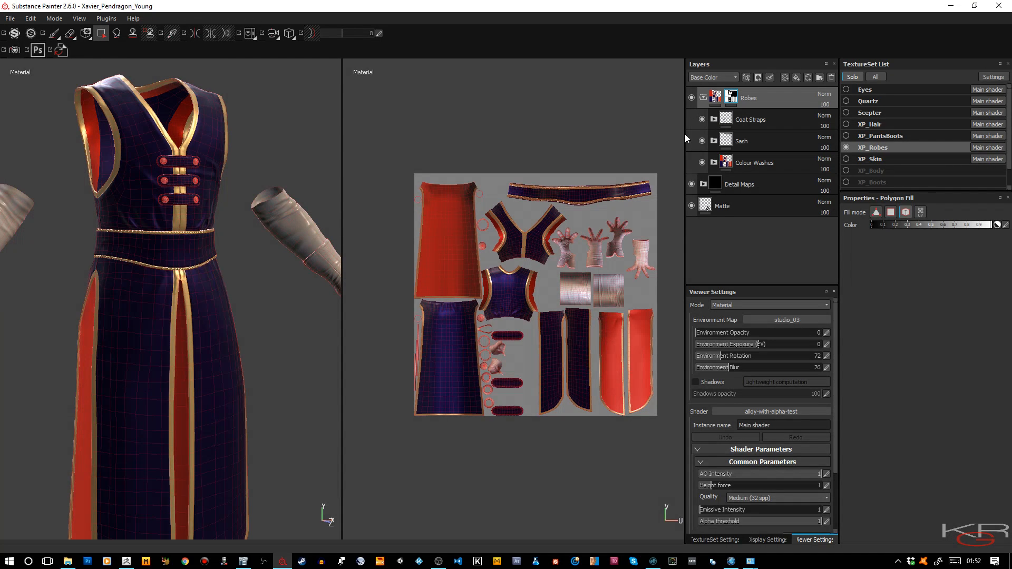
click(714, 140)
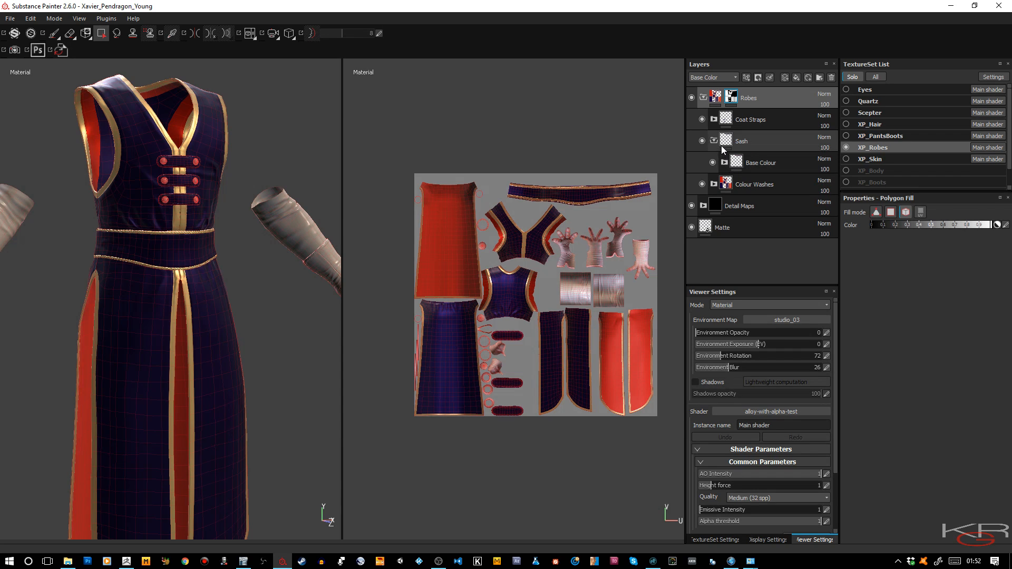
click(725, 163)
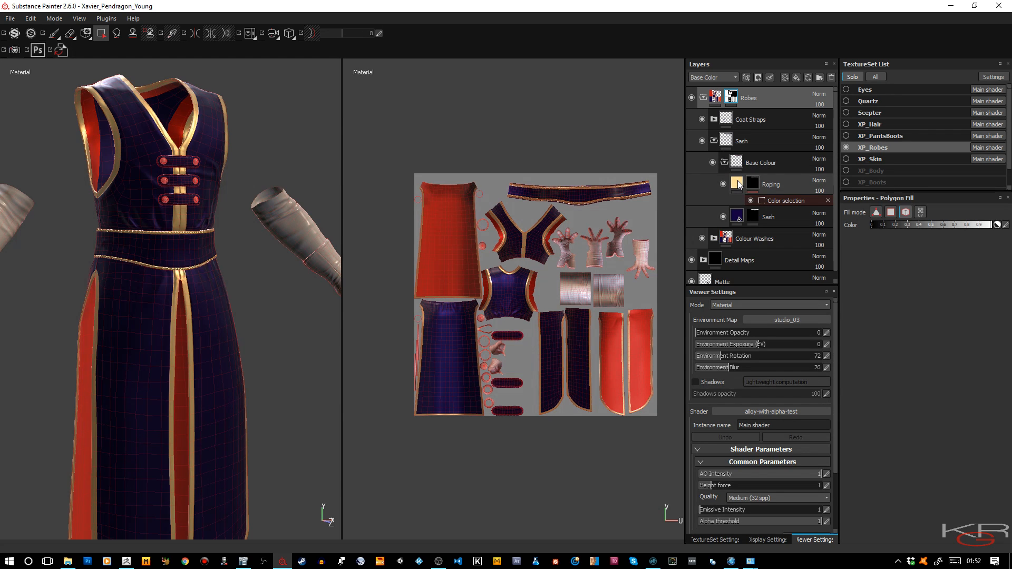
right_click(740, 183)
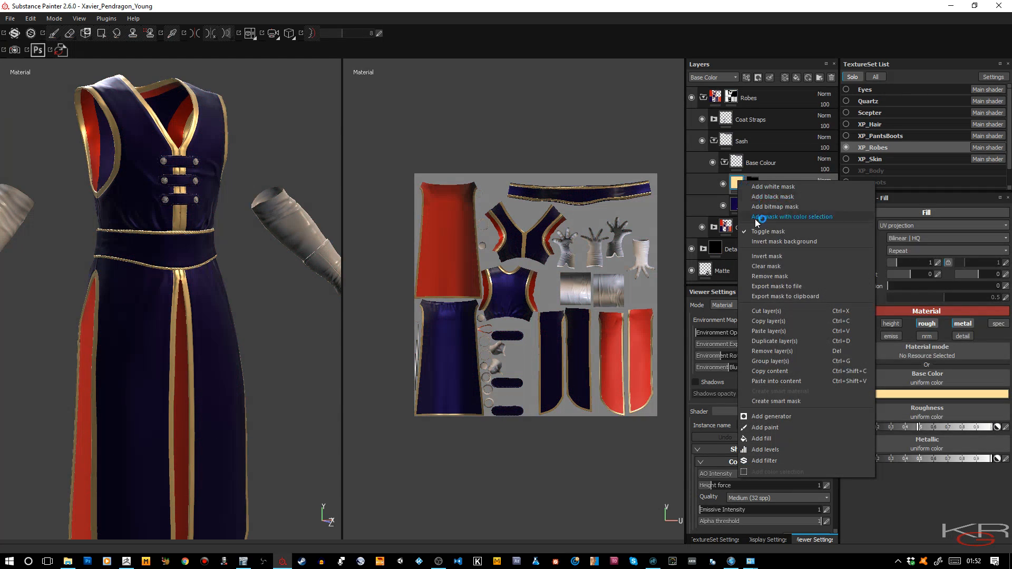
click(775, 372)
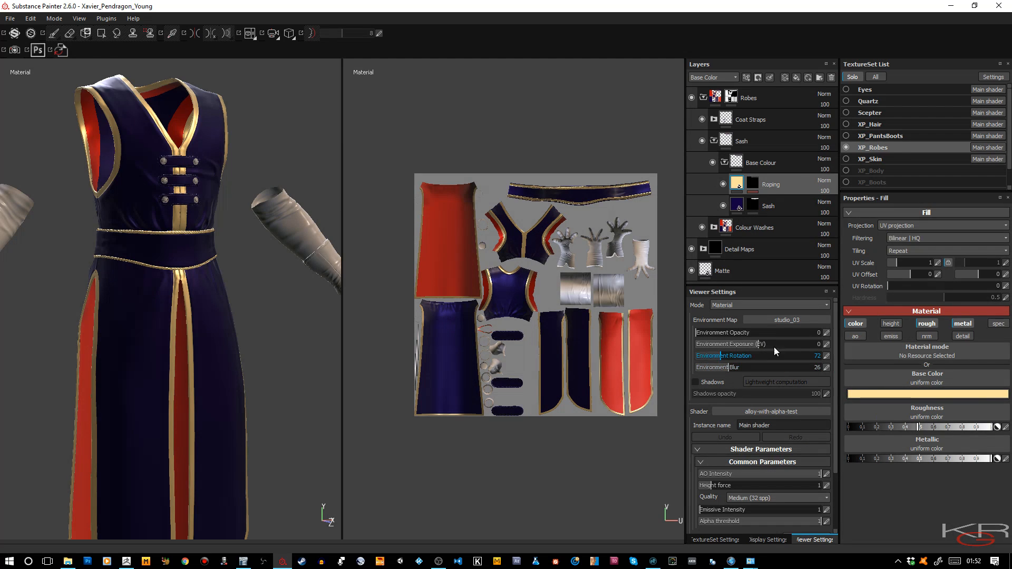
Add a fill layer named Roping above Colour Base in the Straps folder of Coat Straps.
click(713, 141)
click(714, 120)
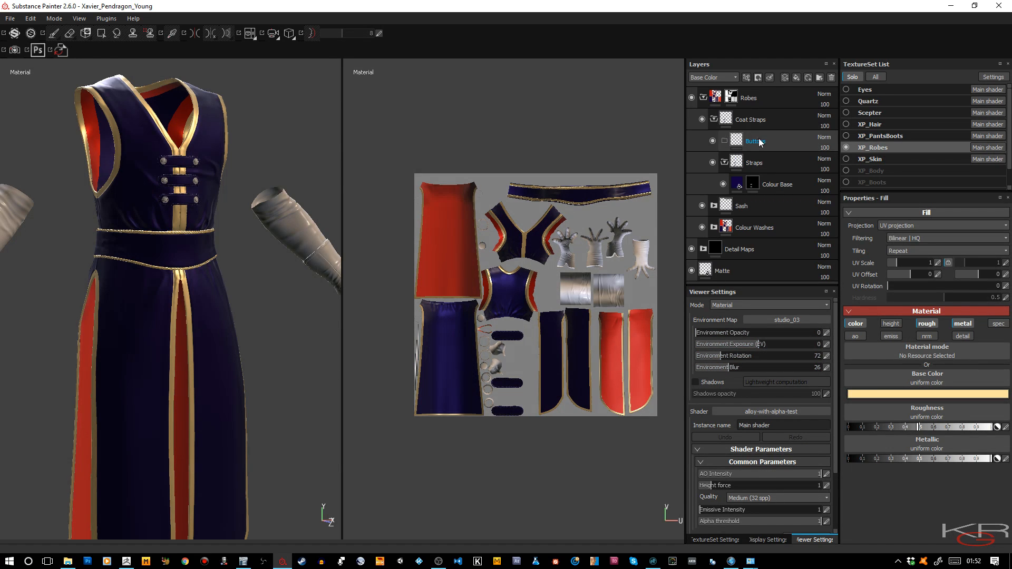
key(4)
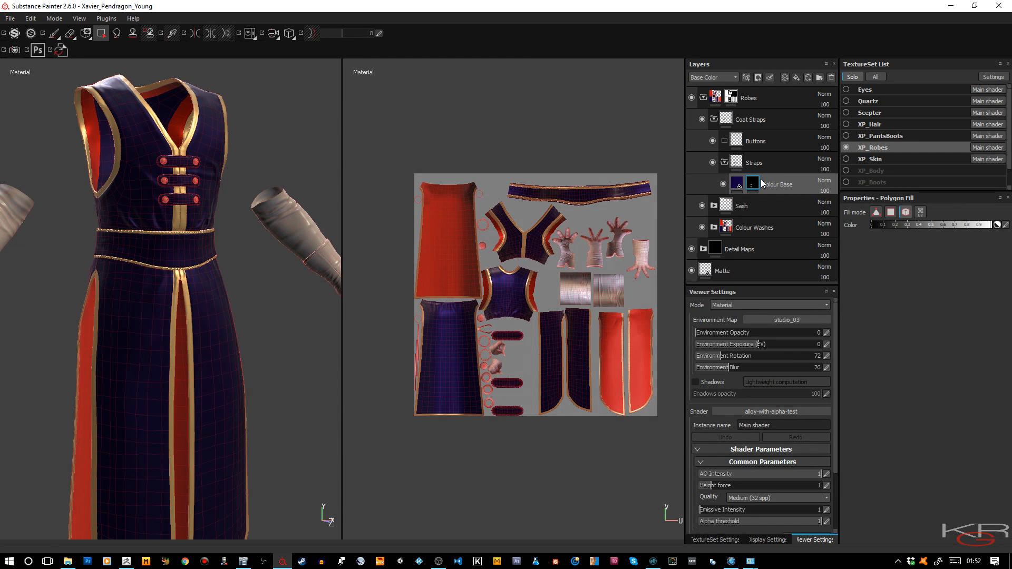
click(796, 78)
double_click(762, 185)
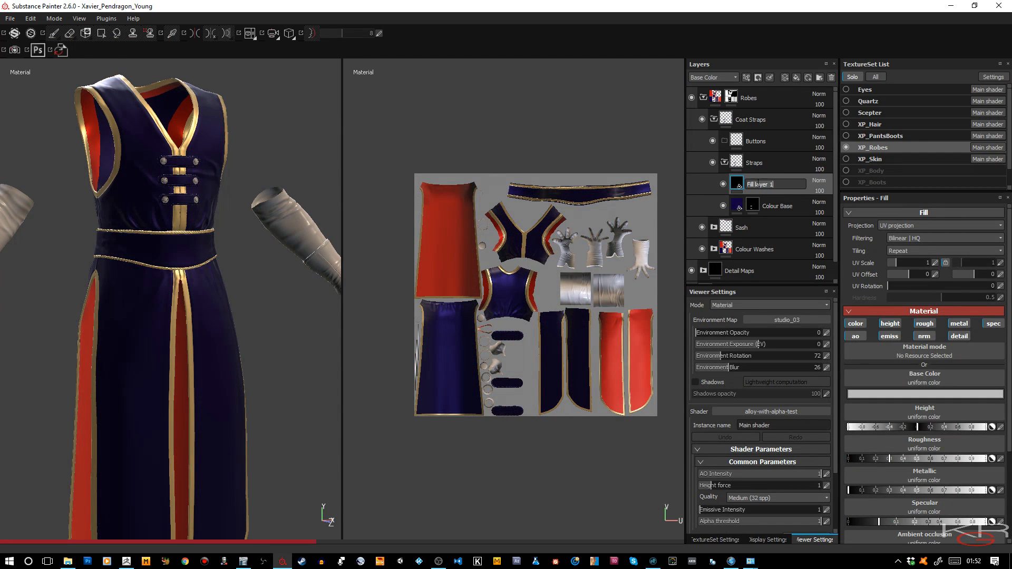
text(Ropin)
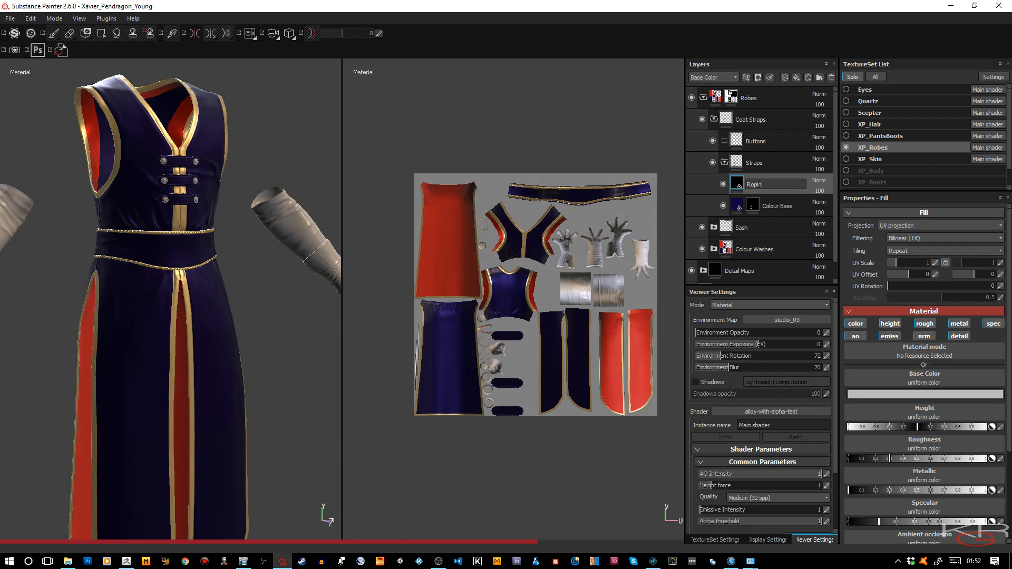
text(g)
key(Return)
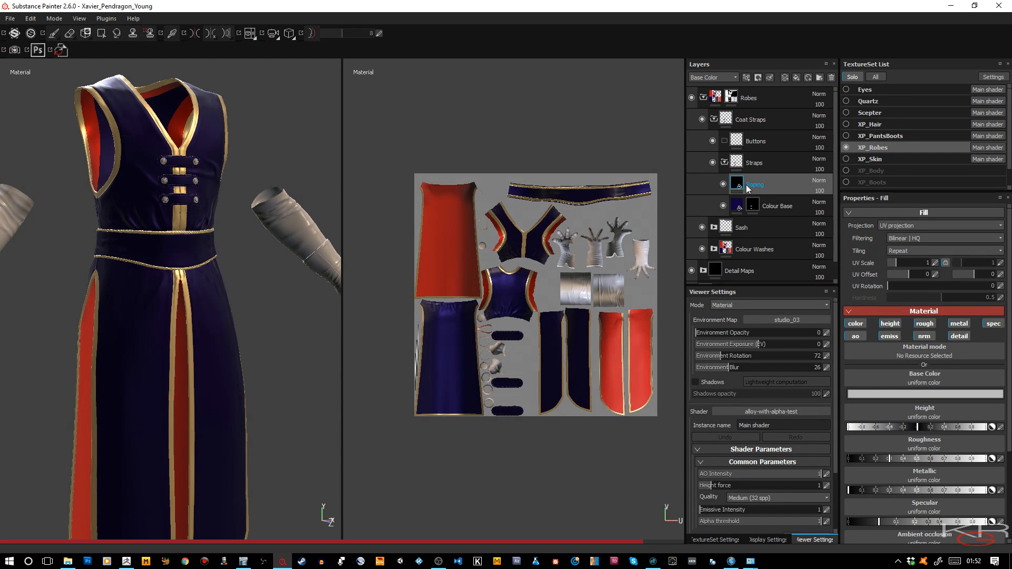
Paste the copied content into the Straps folder's Roping layer and add a mask with color selection to it.
right_click(739, 184)
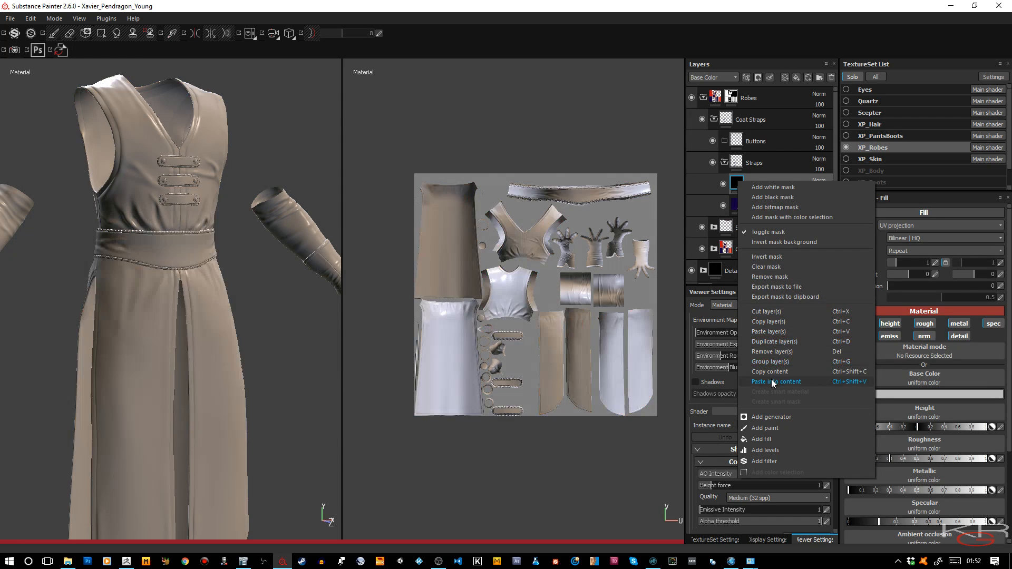
click(770, 381)
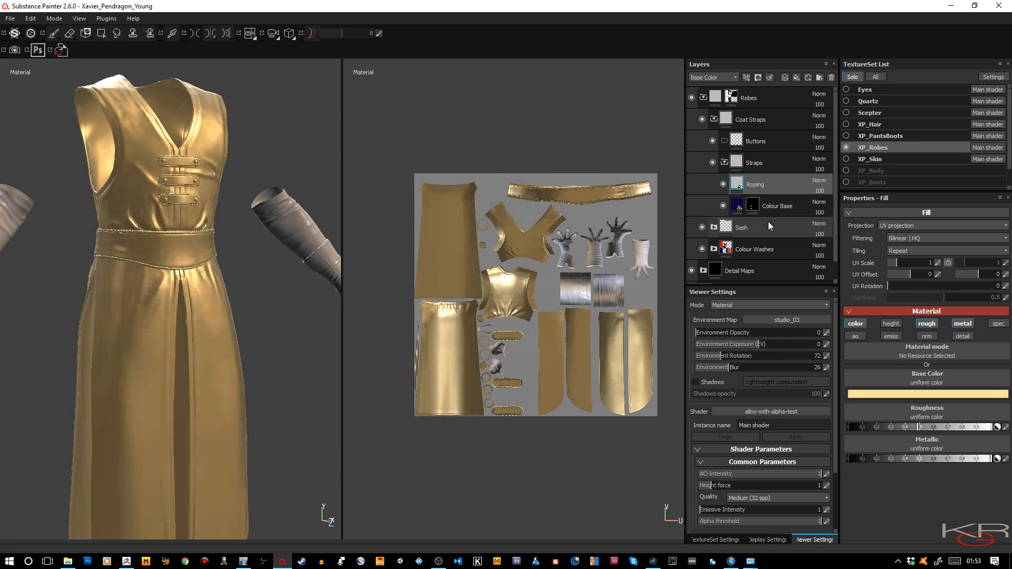
right_click(763, 184)
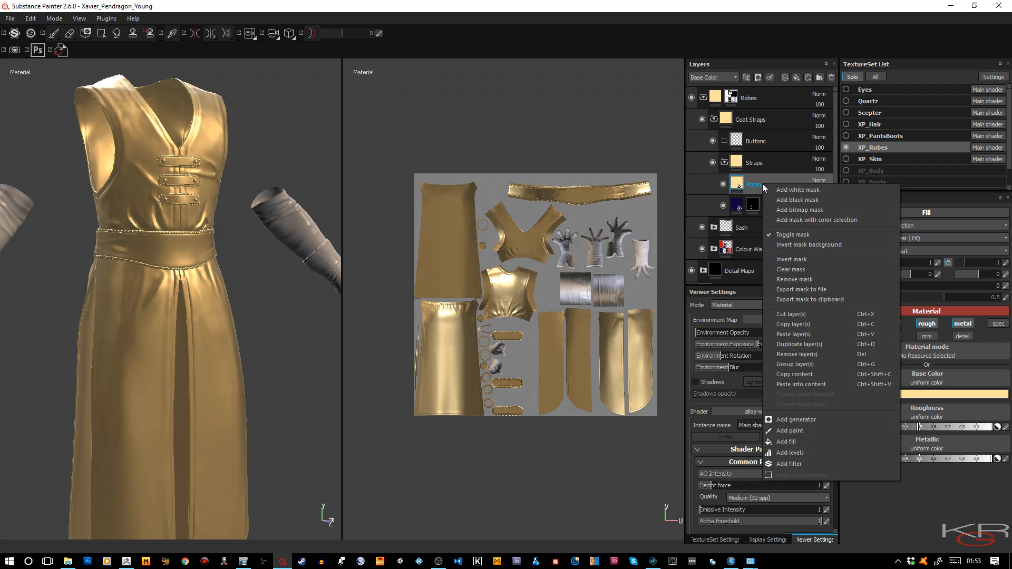
click(785, 222)
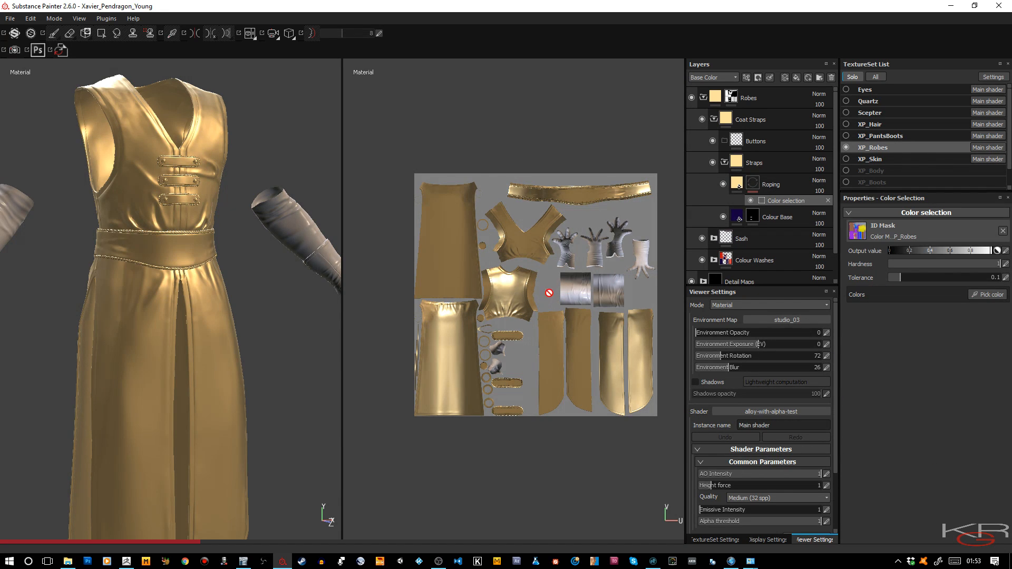
Pick the orange of the coat straps' edging from the ID map for the Roping mask and check the robe's front.
click(984, 296)
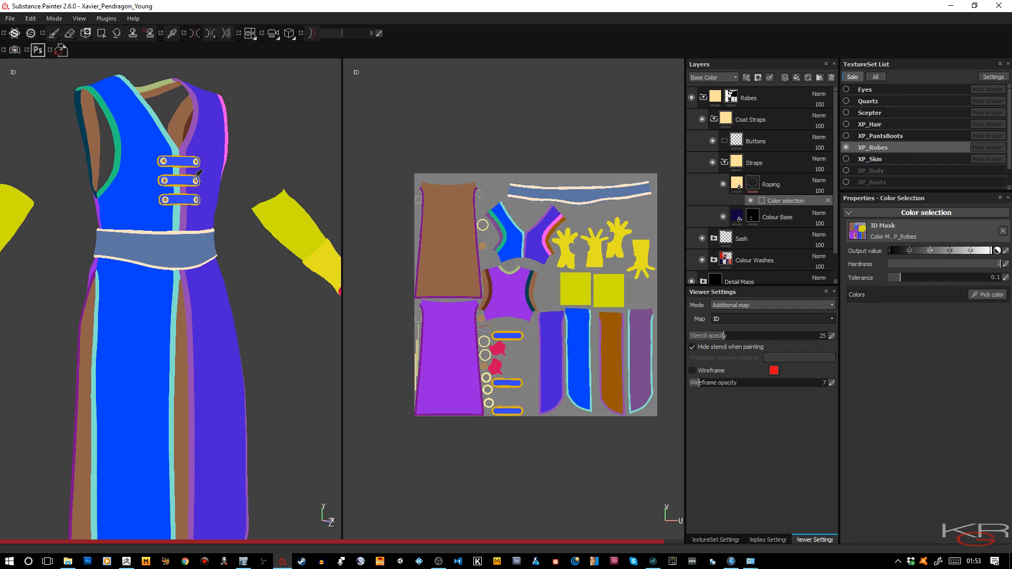
scroll(200, 178, down, 3)
scroll(201, 178, up, 10)
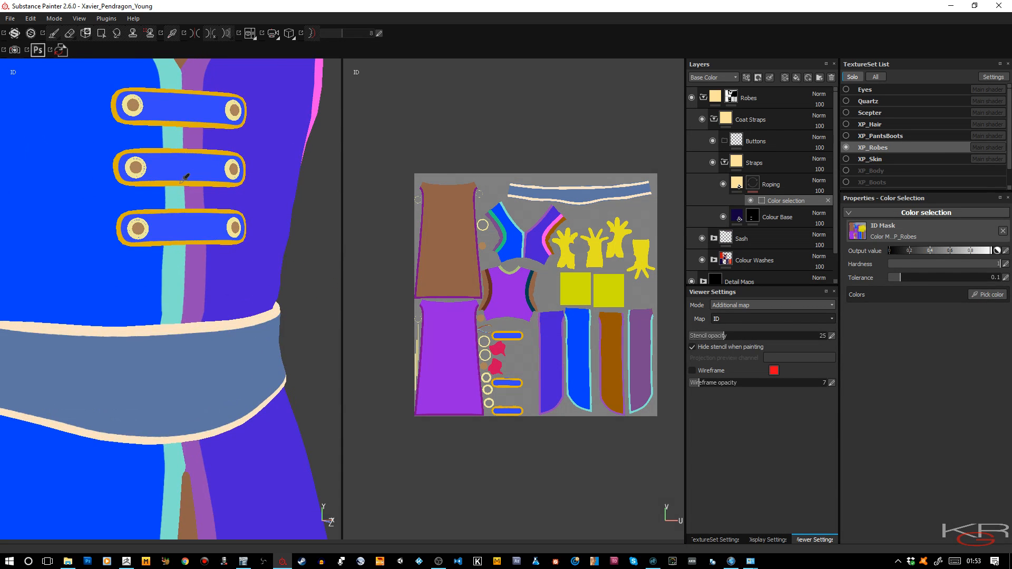
scroll(186, 199, up, 2)
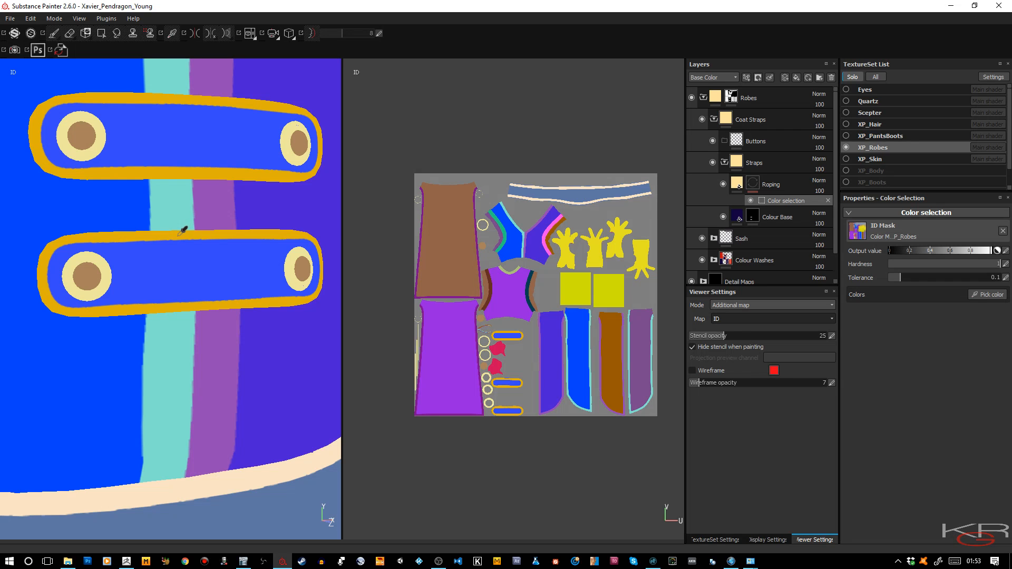
click(180, 234)
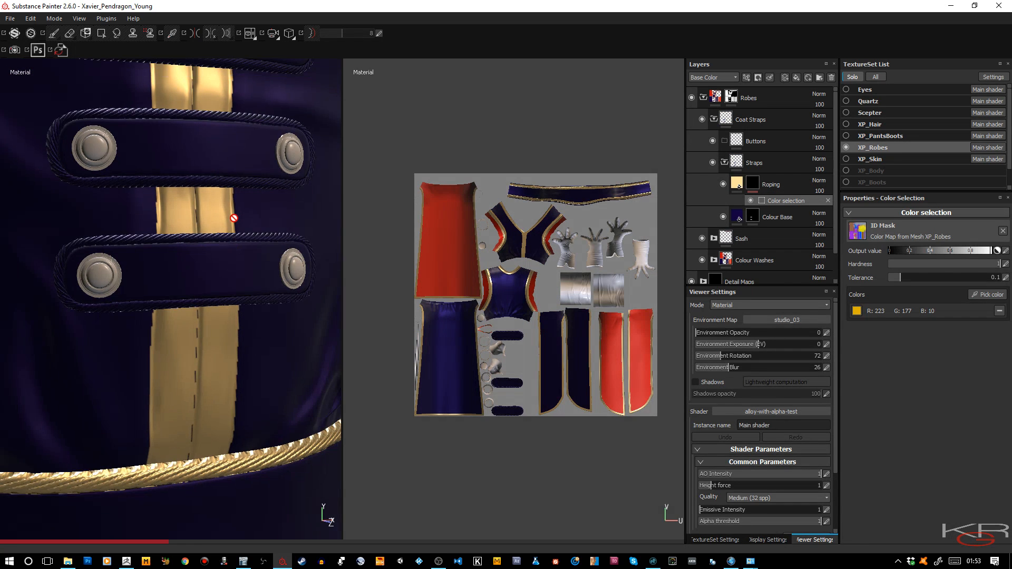
scroll(234, 218, down, 12)
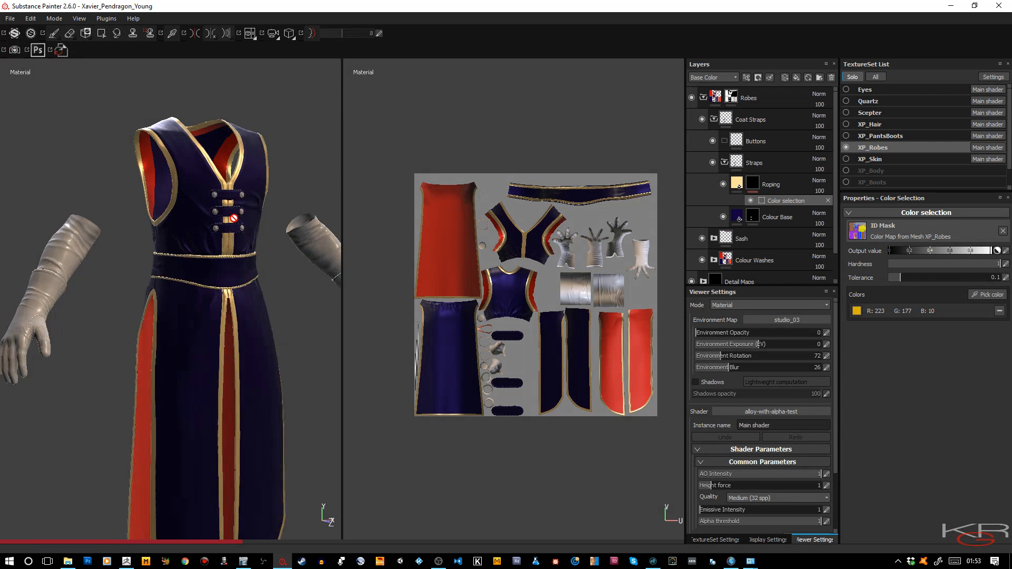
scroll(234, 218, down, 3)
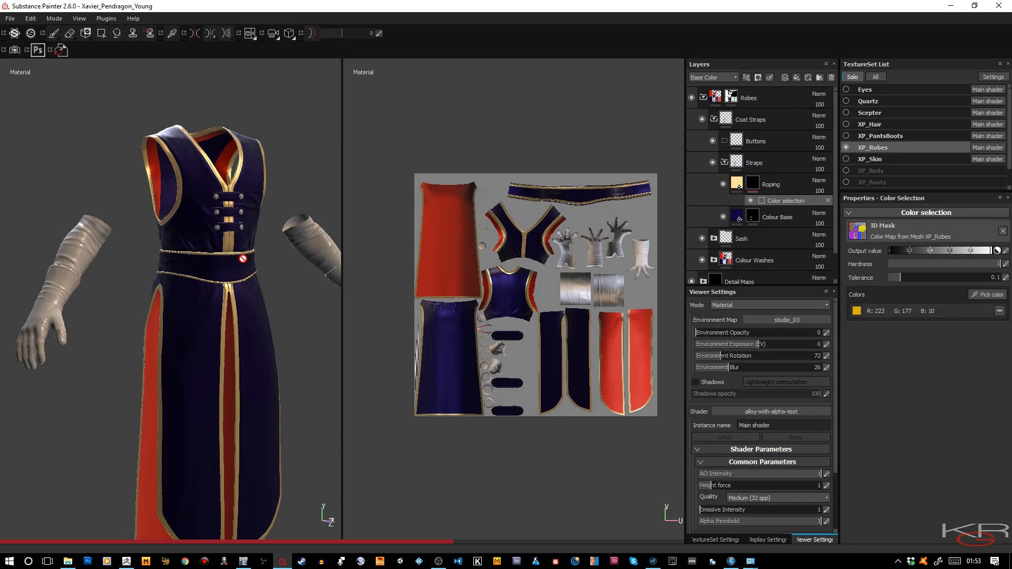
scroll(243, 259, up, 3)
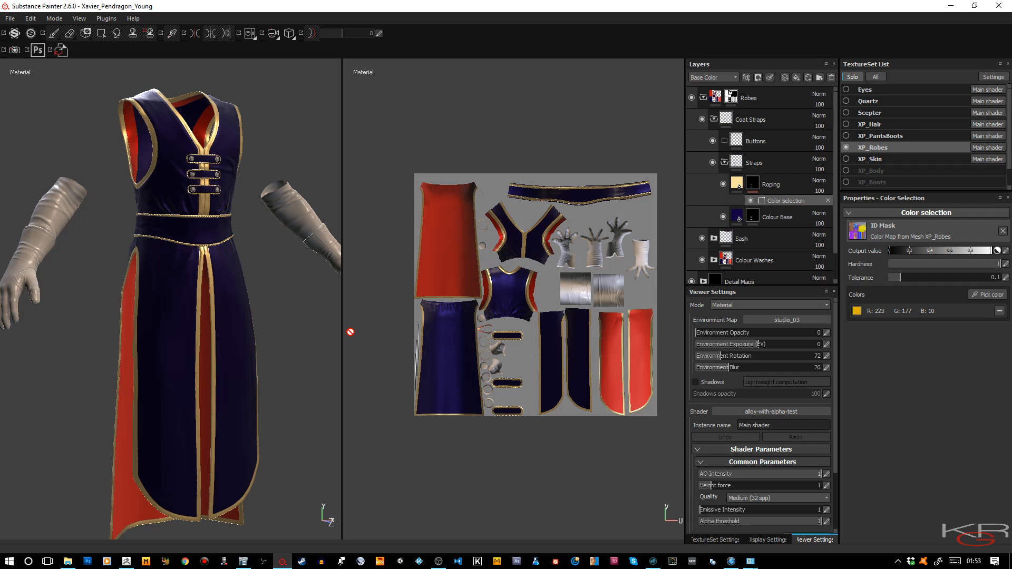
alt+drag(245, 344, 305, 344)
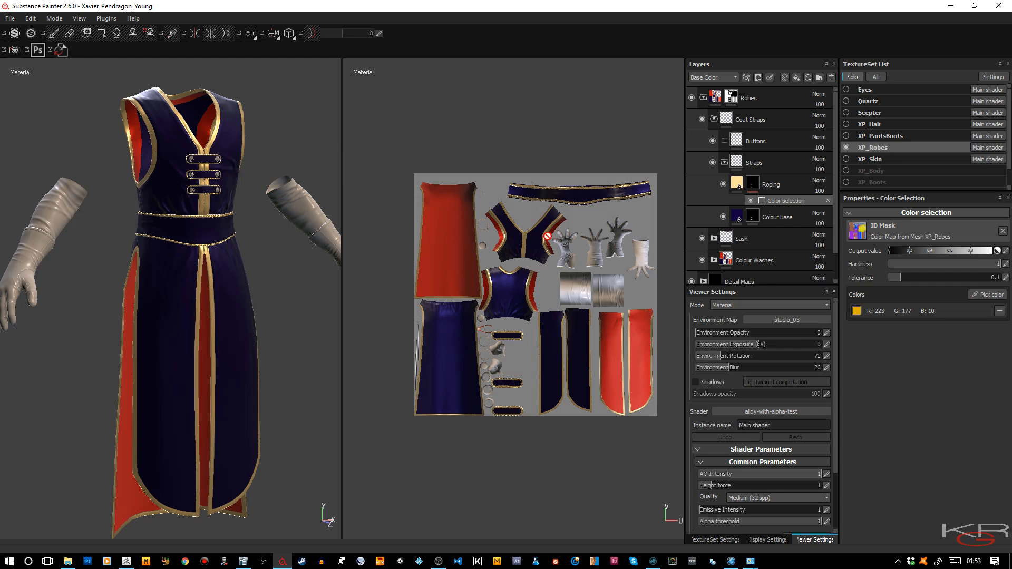
Create a new folder inside the Buttons folder and name it Base Colour.
click(774, 166)
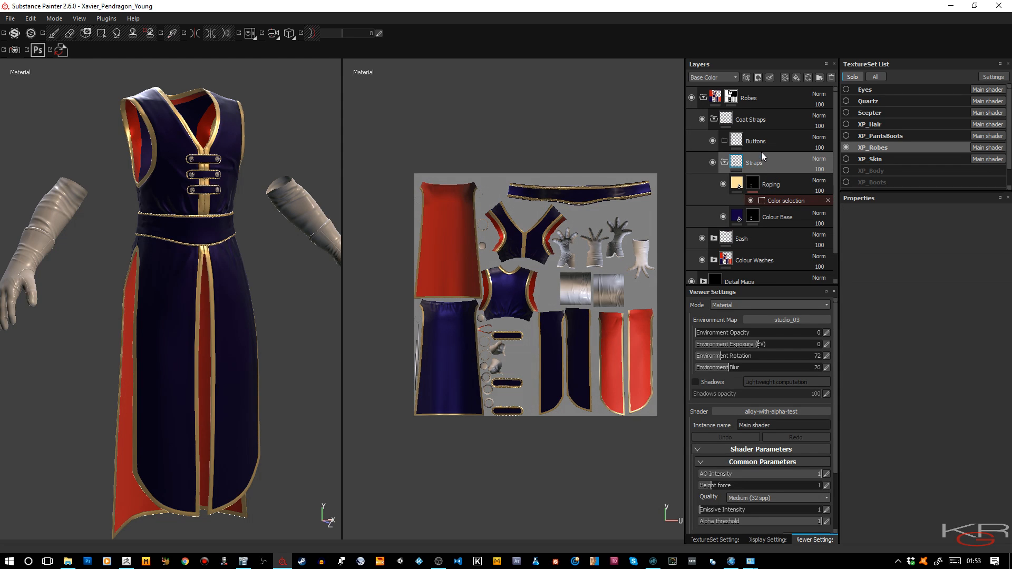
click(771, 144)
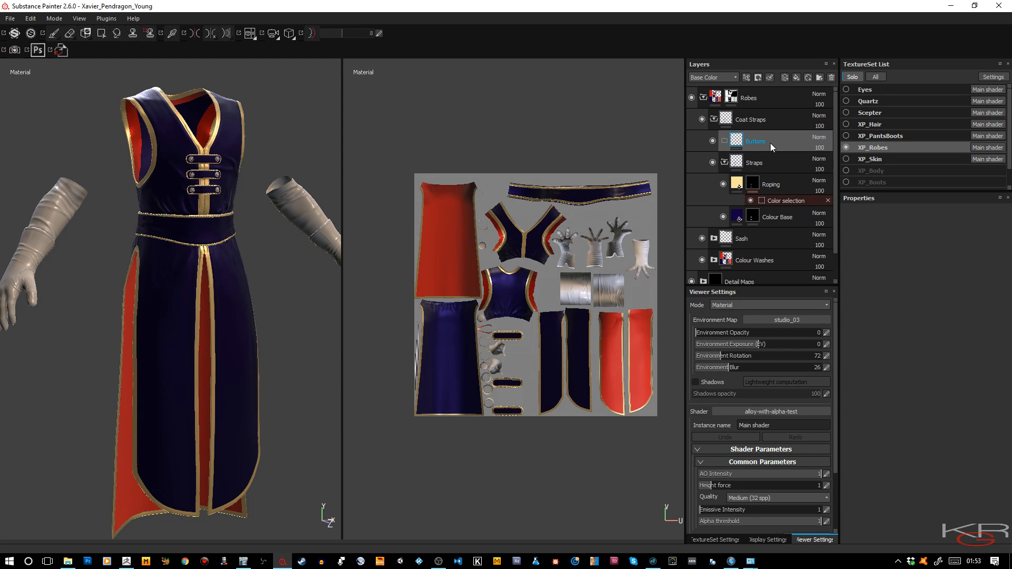
click(819, 78)
drag(773, 136, 770, 159)
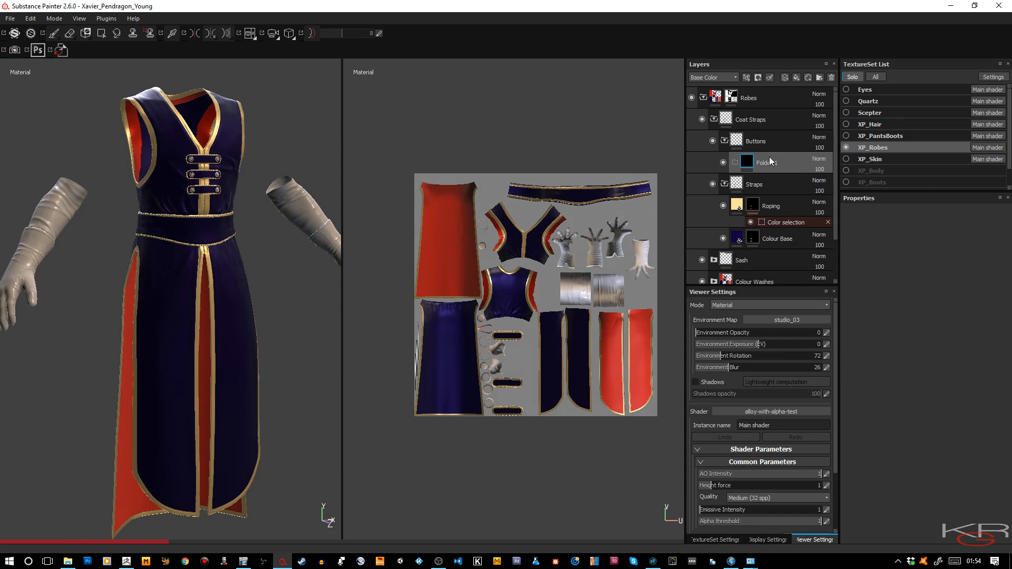
double_click(764, 163)
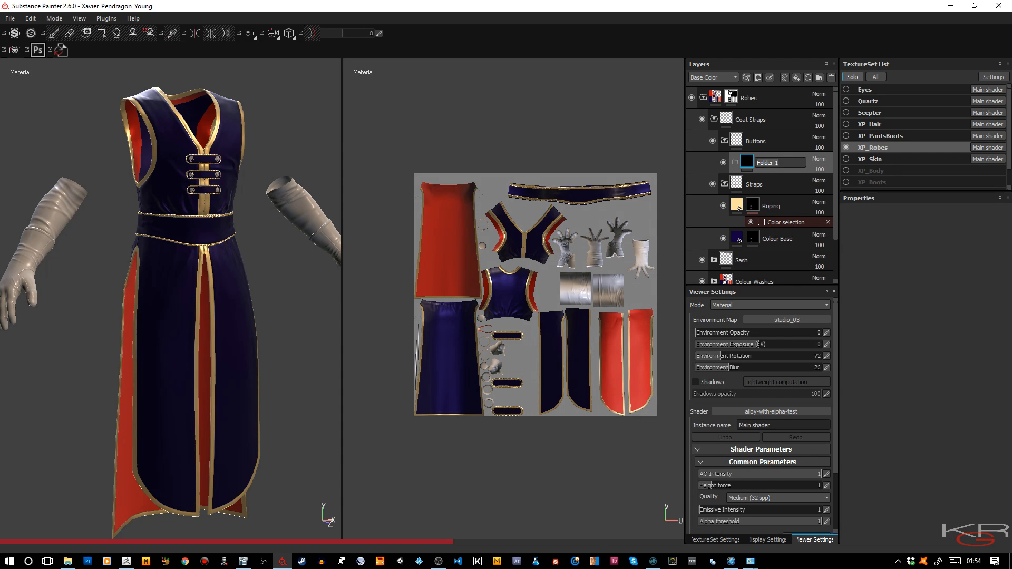
text(Base)
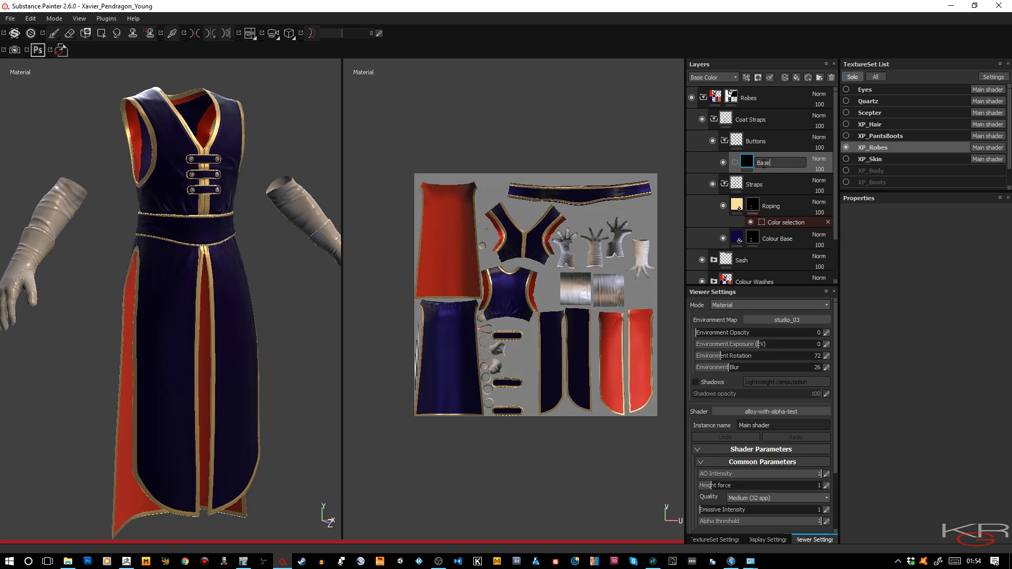
text( Colours)
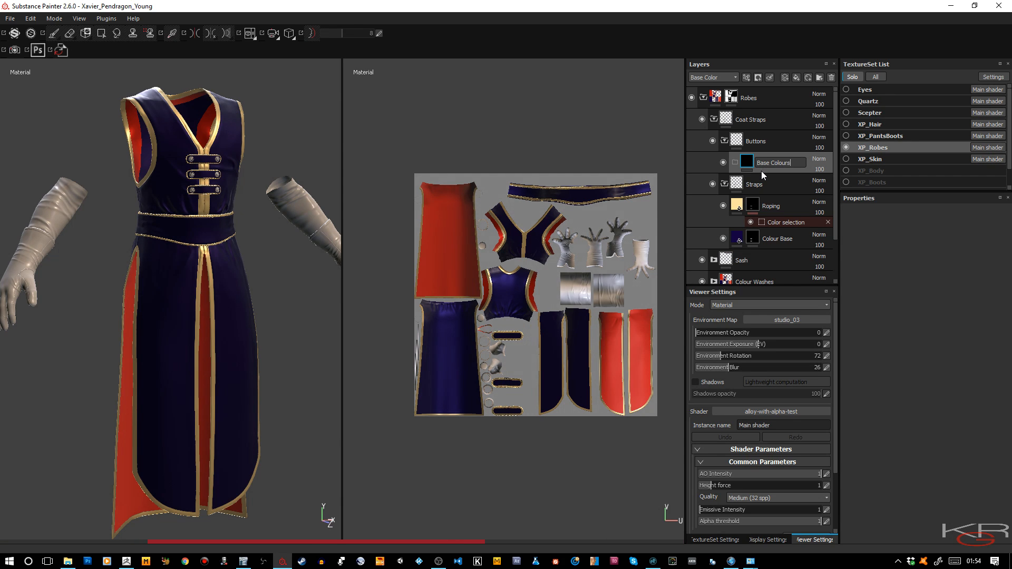
key(BackSpace)
key(Return)
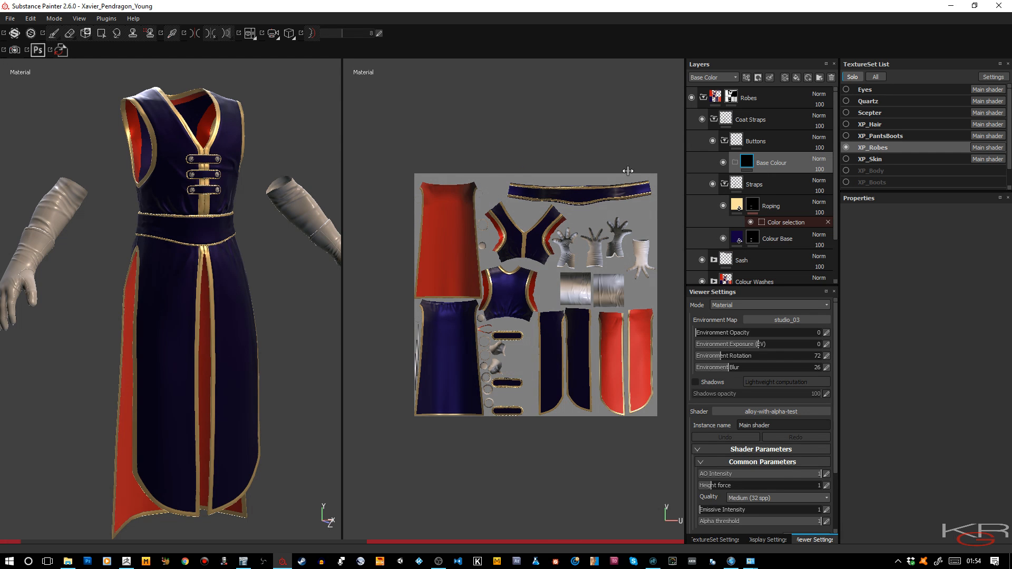
Add a fill layer inside the Buttons folder's Base Colour group and name it Button Base.
alt+right_drag(203, 167, 218, 165)
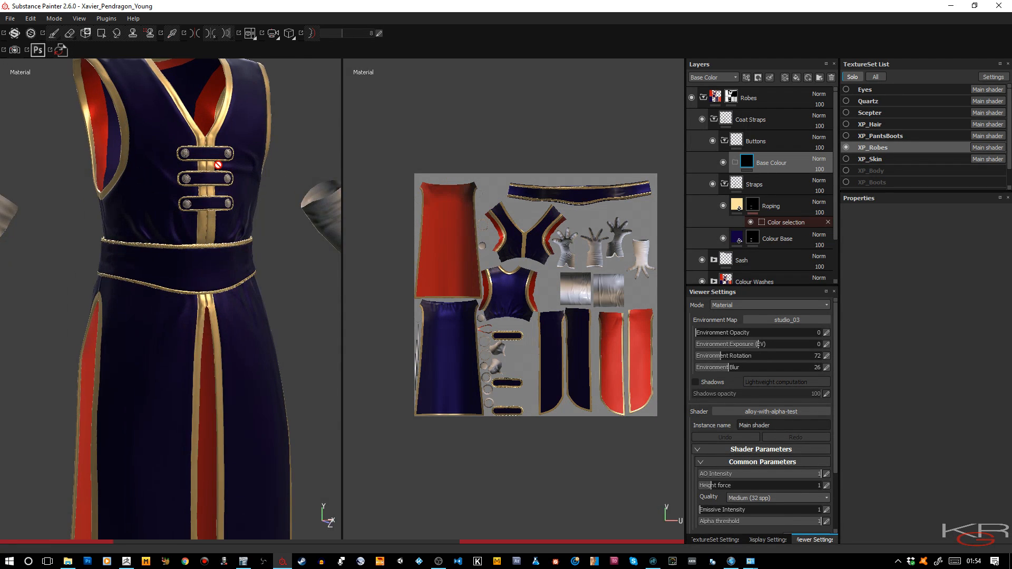
scroll(219, 165, up, 4)
scroll(218, 165, down, 2)
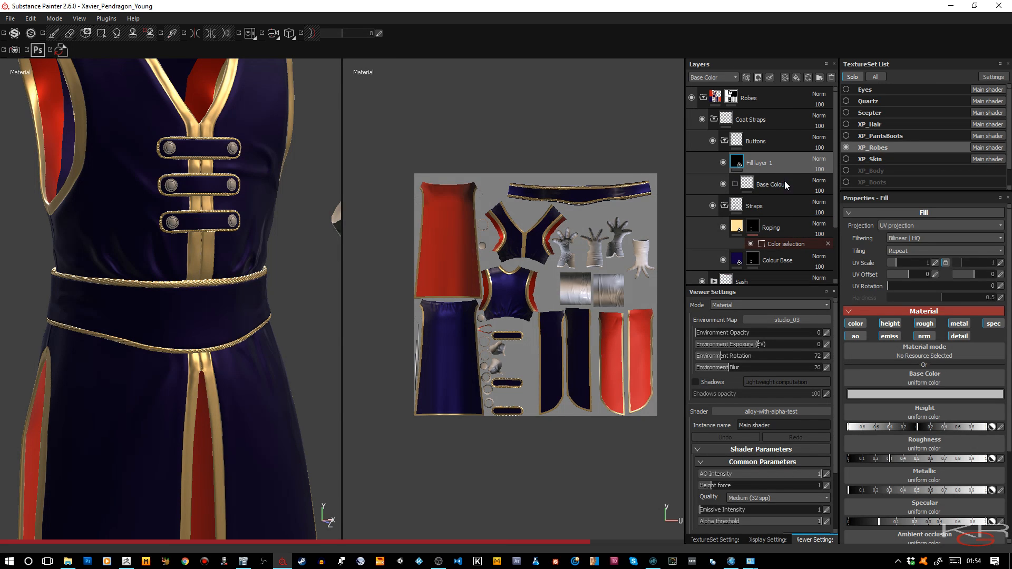
drag(785, 181, 785, 181)
double_click(779, 184)
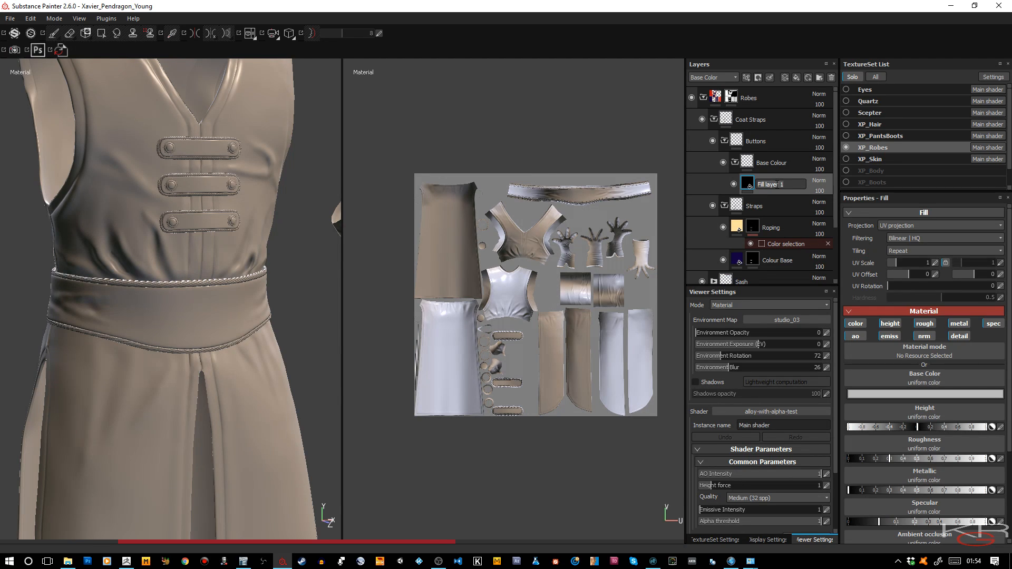
text(Button Bas)
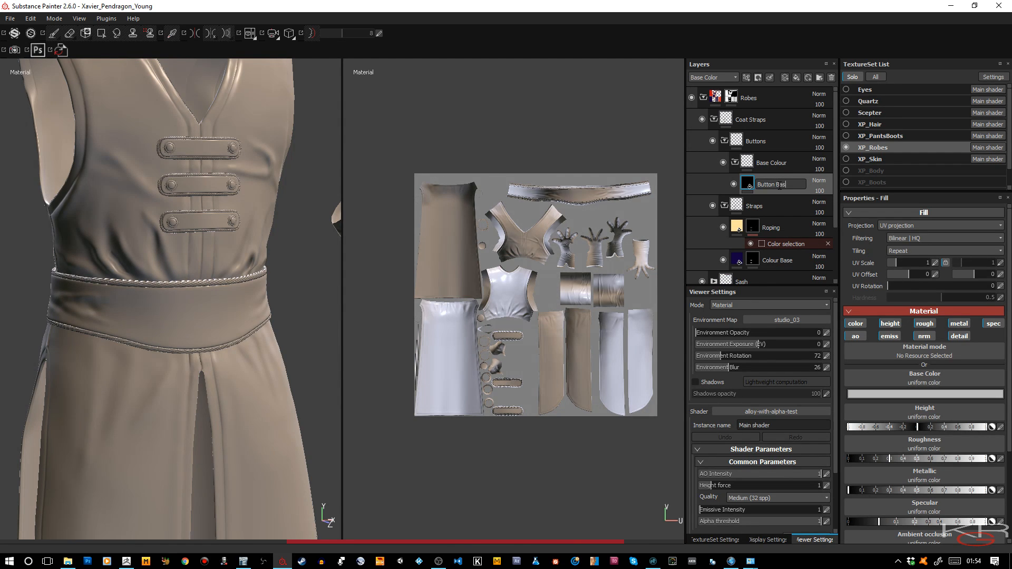
text(e)
key(Return)
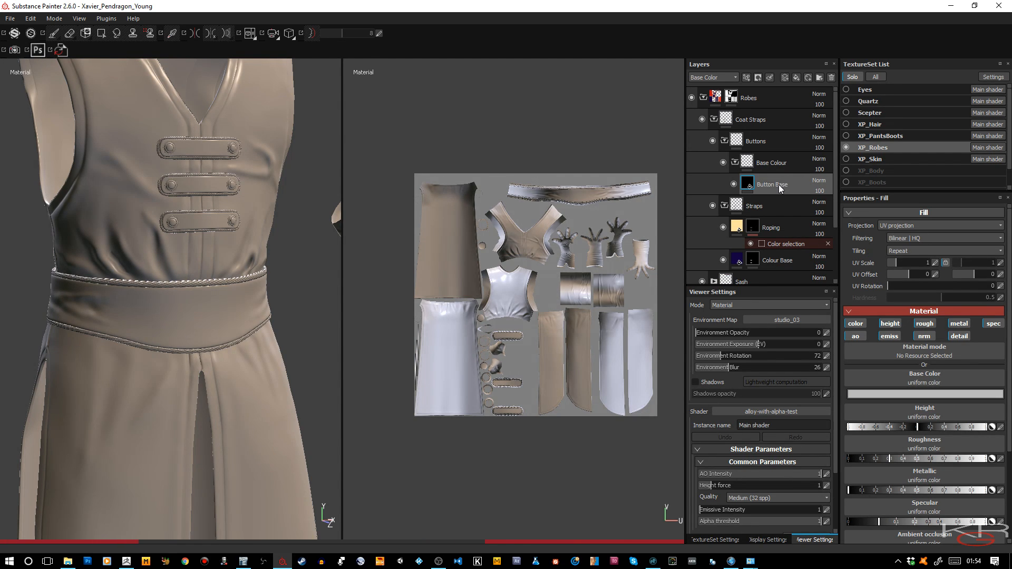
Add a black mask to the Button Base layer and polygon-fill the six coat-strap buttons white in it.
right_click(788, 182)
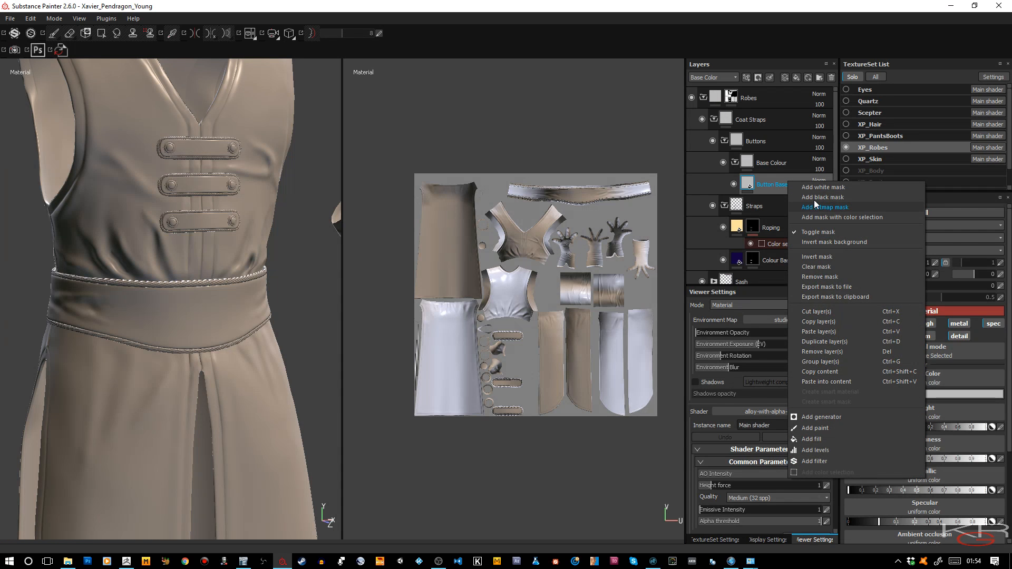
click(814, 206)
key(4)
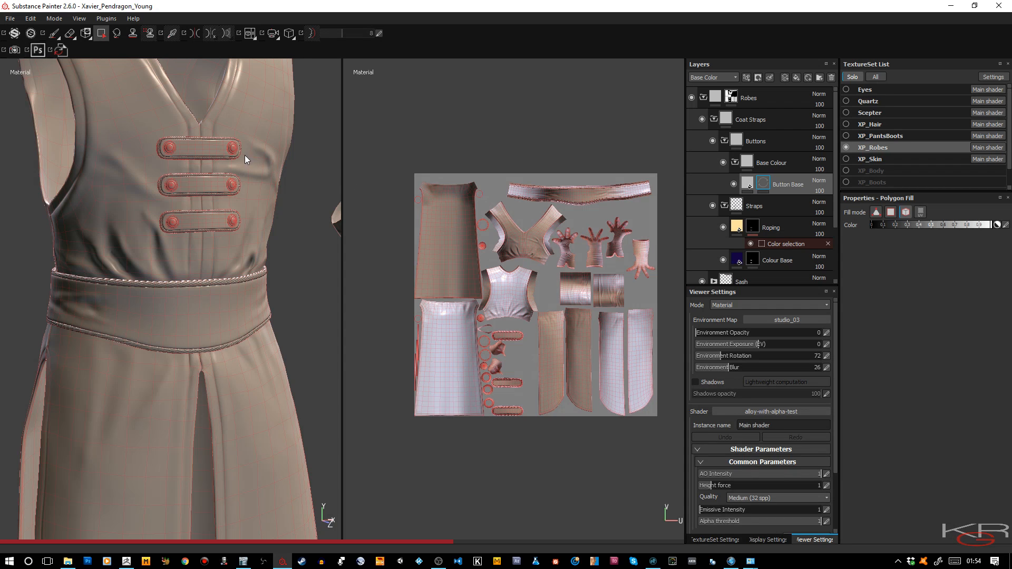
scroll(224, 152, up, 2)
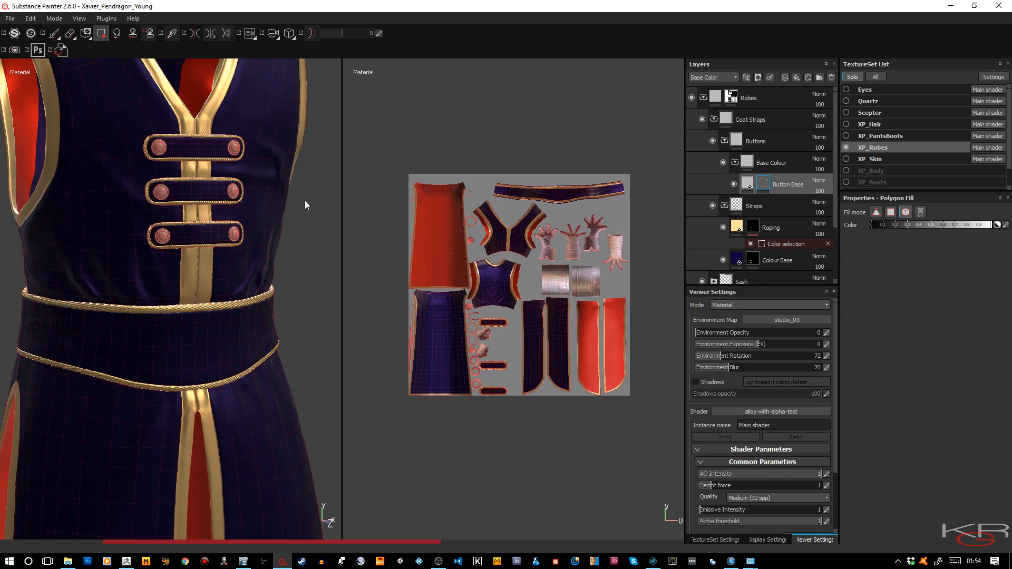
scroll(308, 205, down, 2)
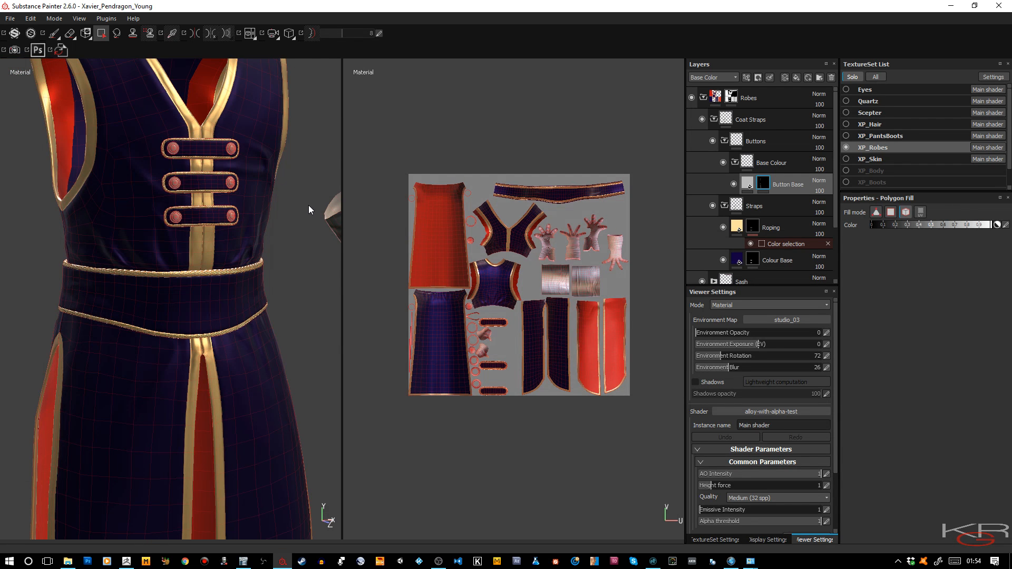
scroll(305, 188, up, 4)
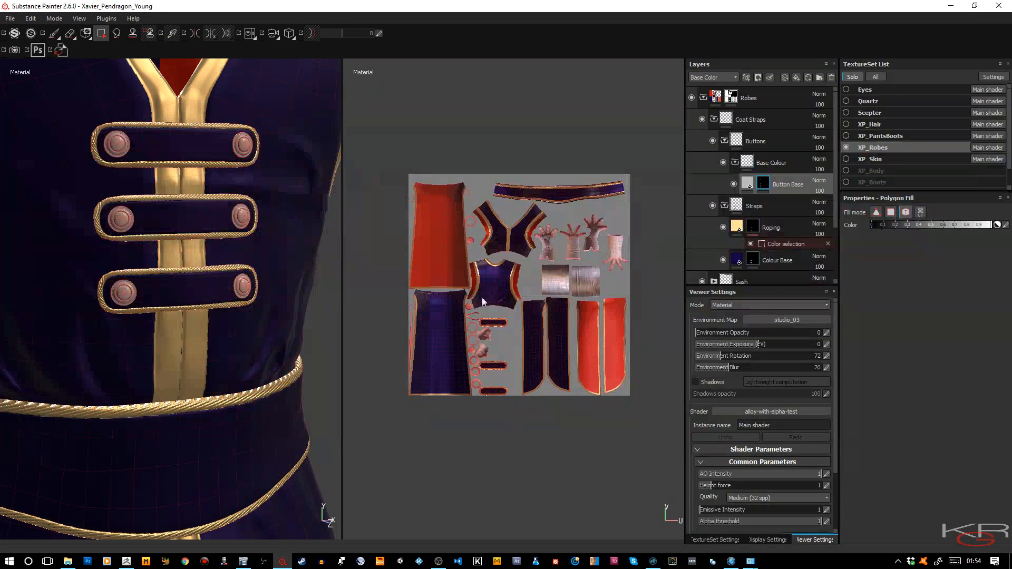
Inspect the Button Base layer's mask on its own over the coat straps, and return to the full material view.
key(c)
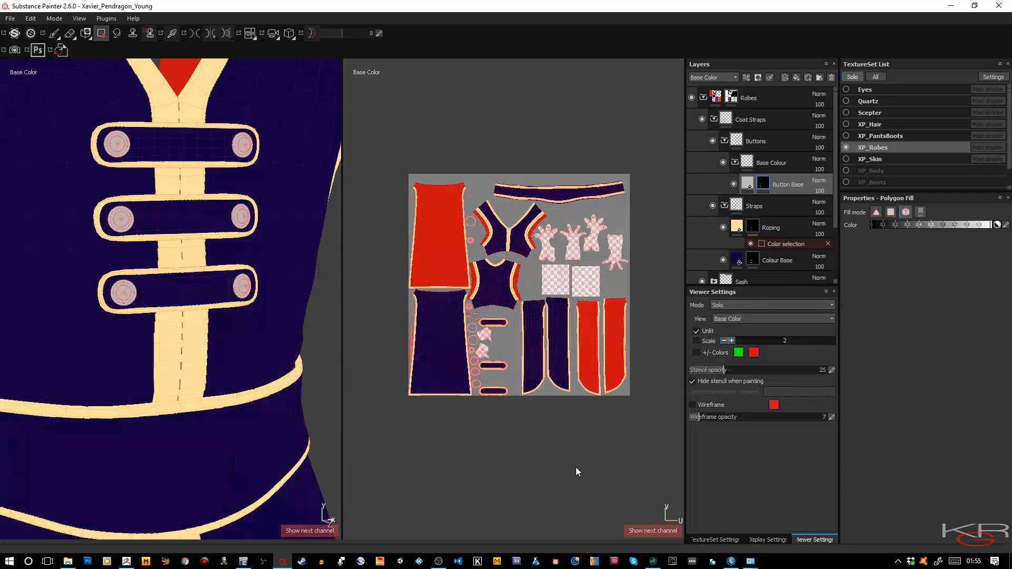
click(736, 319)
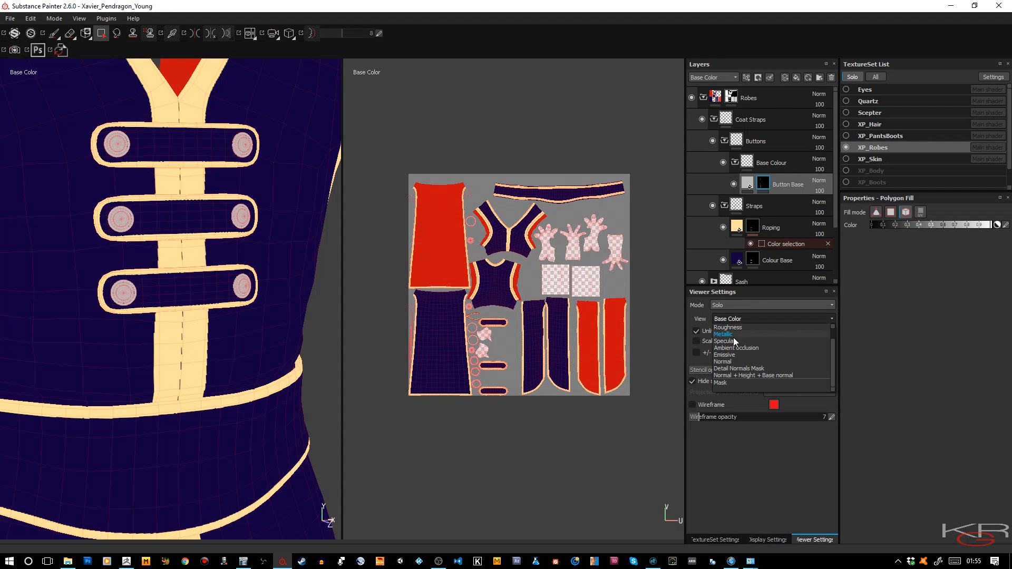
click(731, 384)
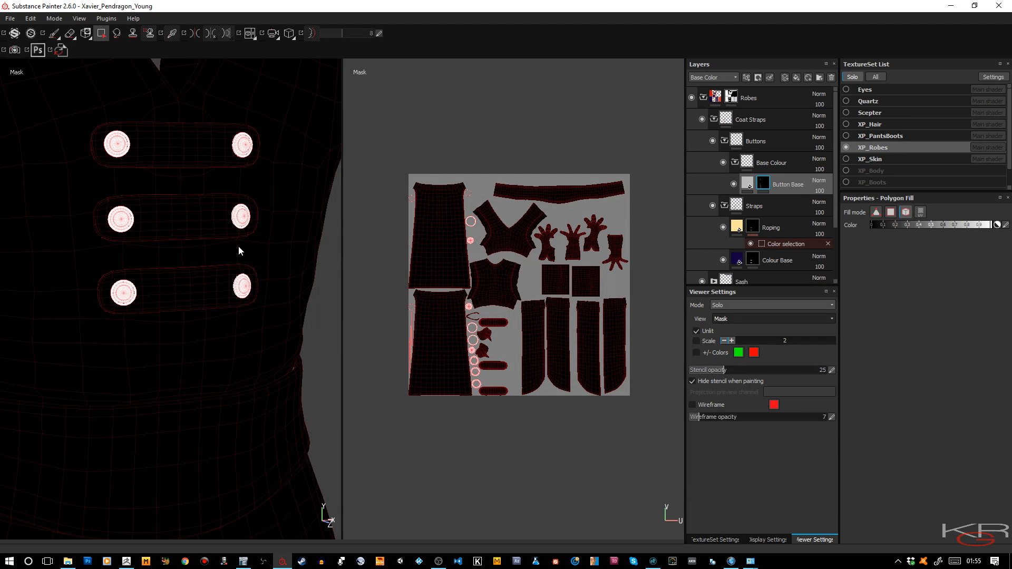
key(m)
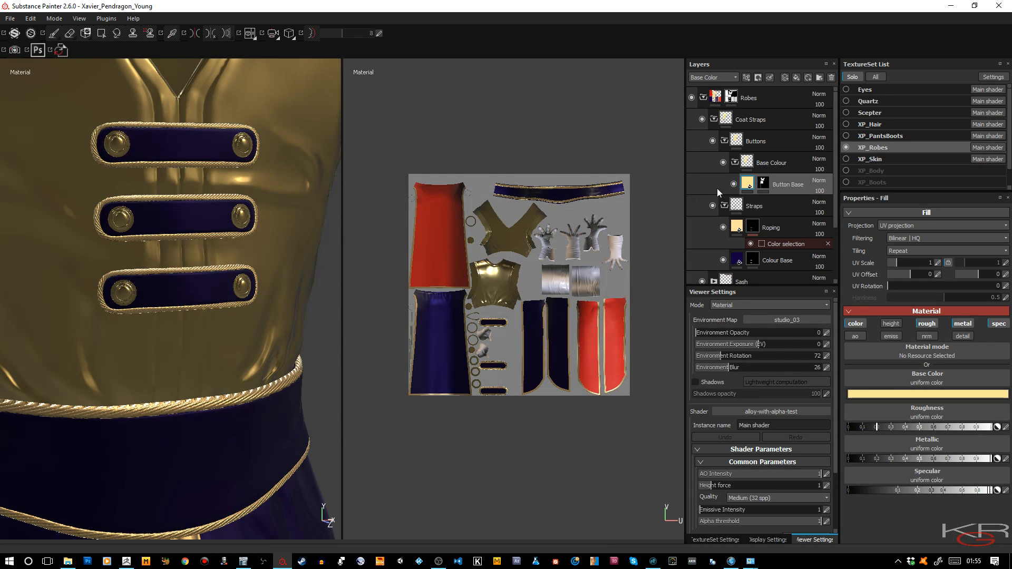
Add a black mask to the Straps folder and polygon-fill the three coat straps in it.
click(787, 143)
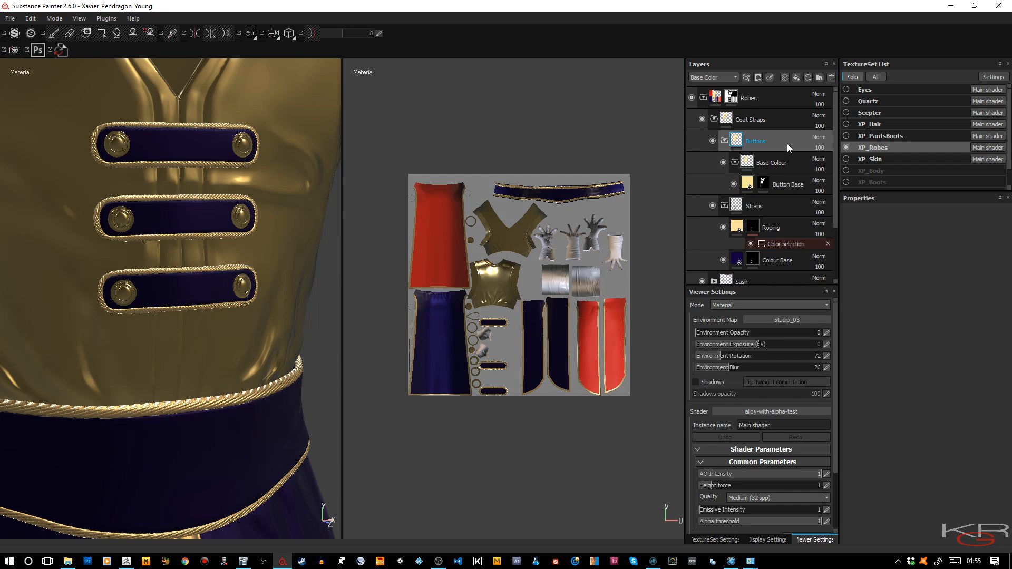
click(774, 210)
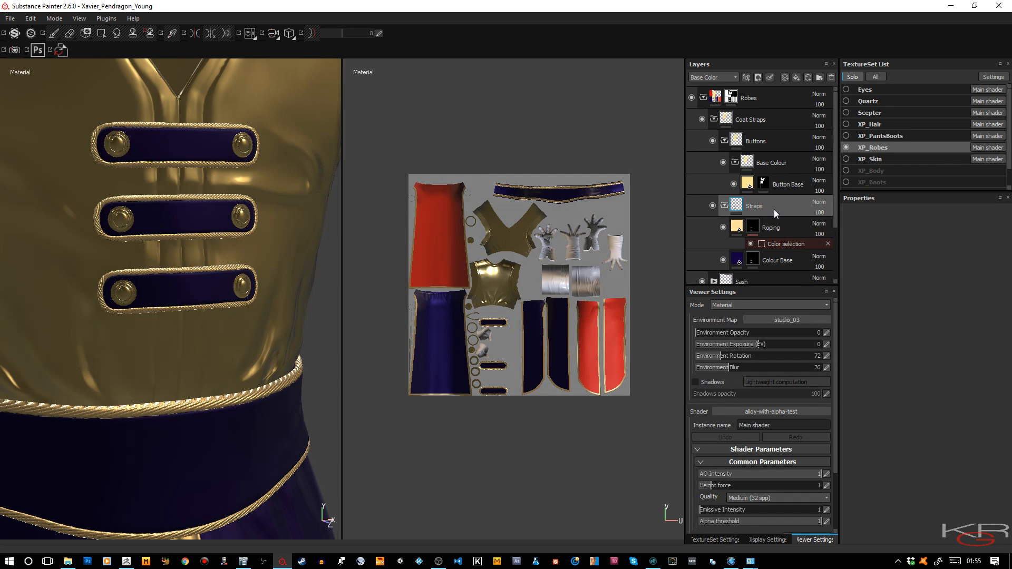
right_click(774, 210)
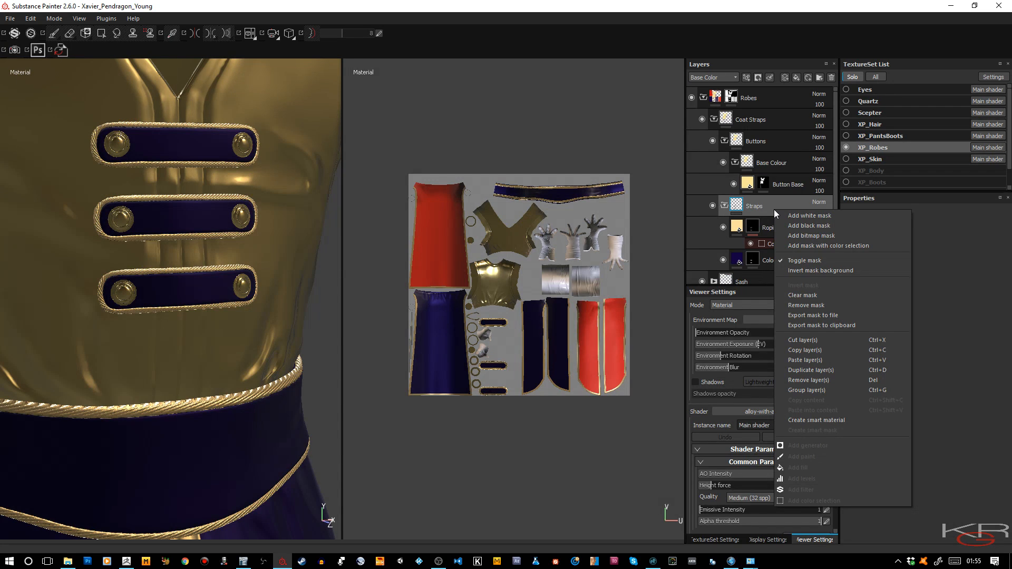
click(789, 226)
key(4)
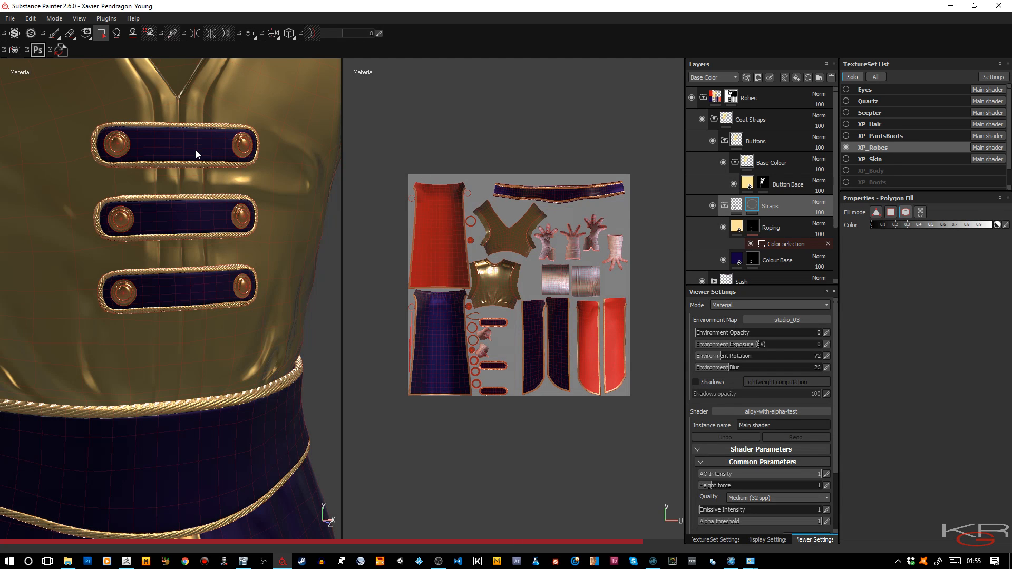
click(201, 284)
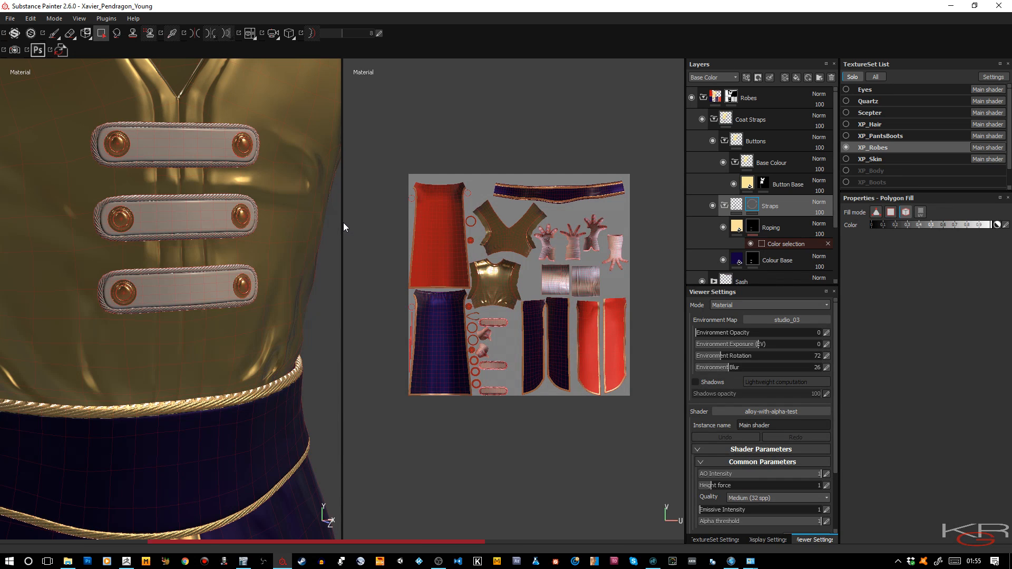
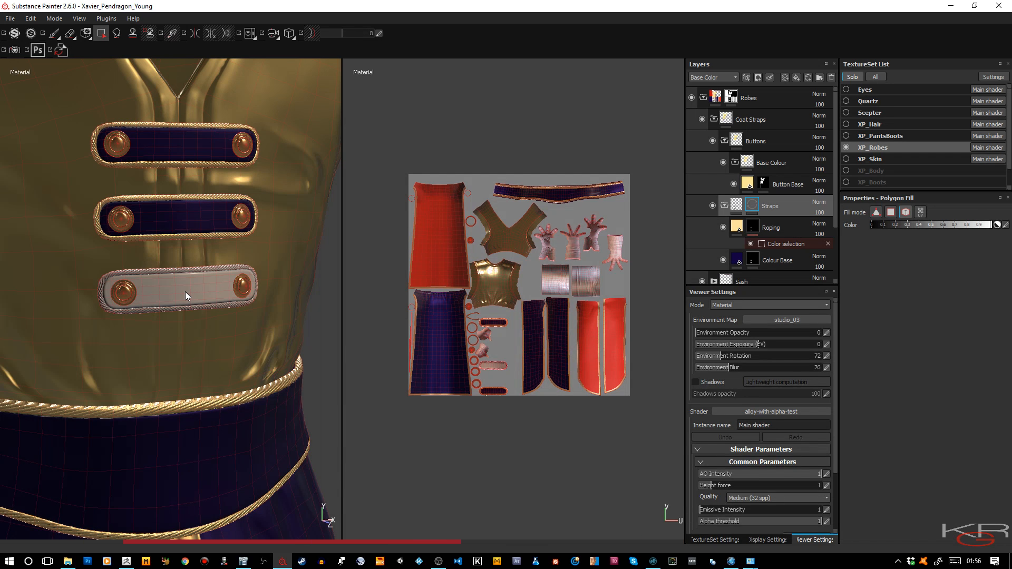
scroll(194, 279, down, 5)
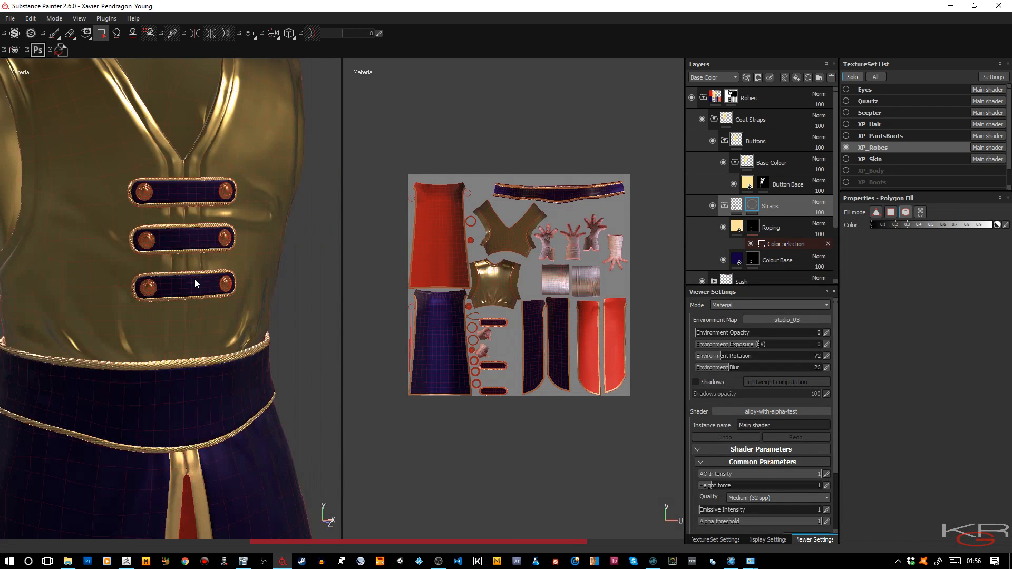
scroll(195, 270, up, 3)
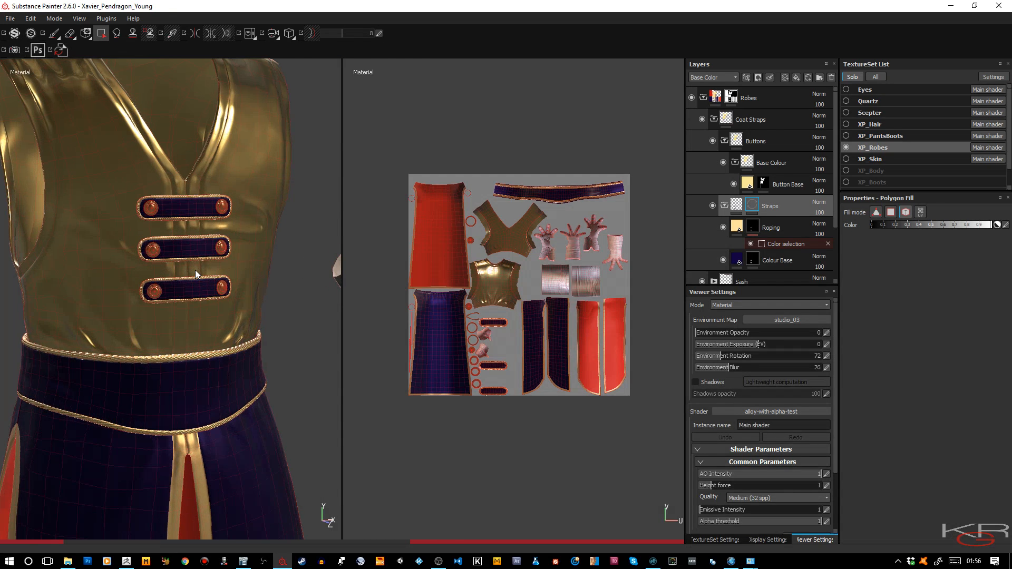
Add a black mask to the Buttons folder, polygon-fill the six buttons in it and check the whole robe.
click(724, 141)
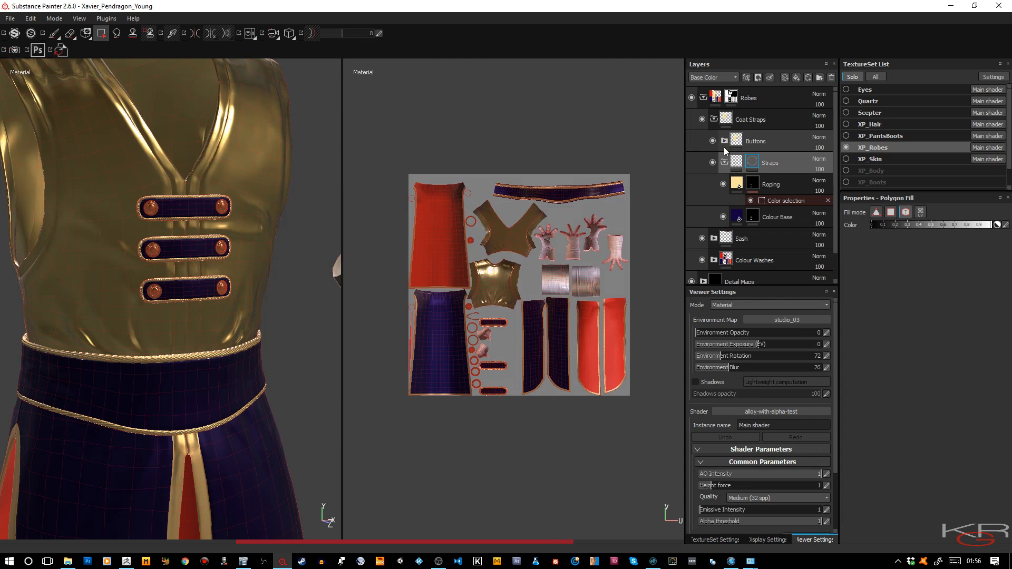
click(726, 141)
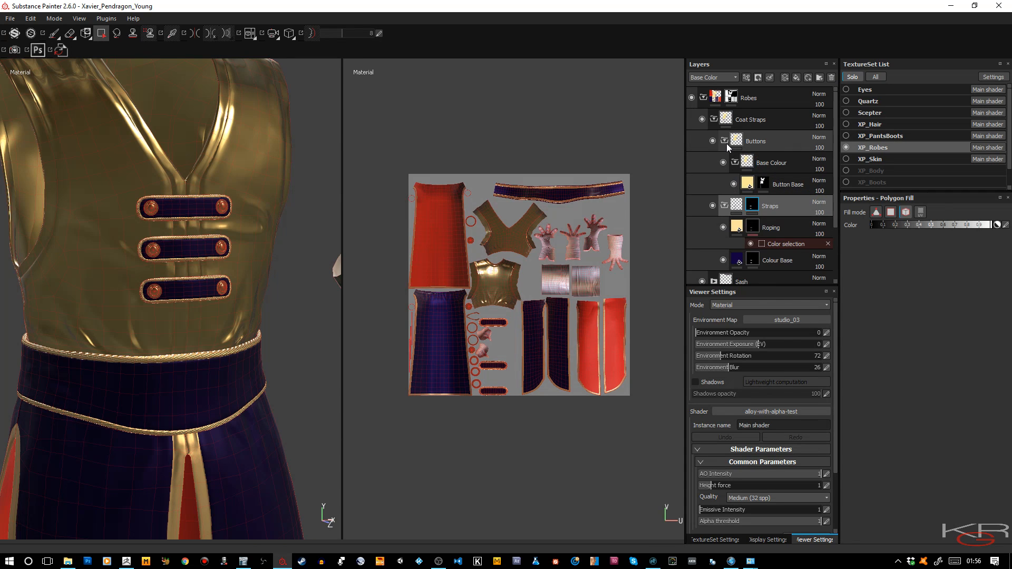
right_click(777, 141)
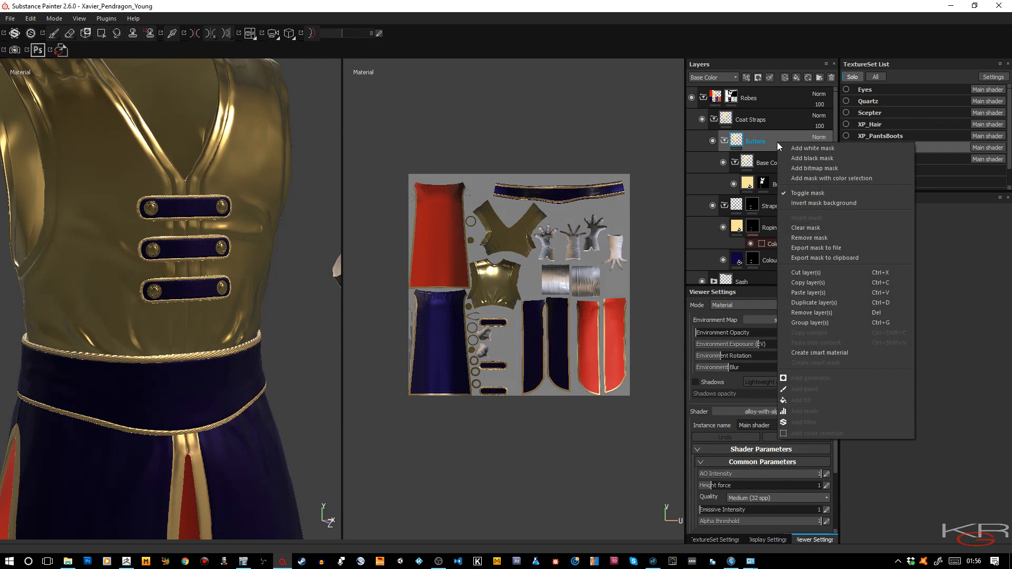
click(802, 159)
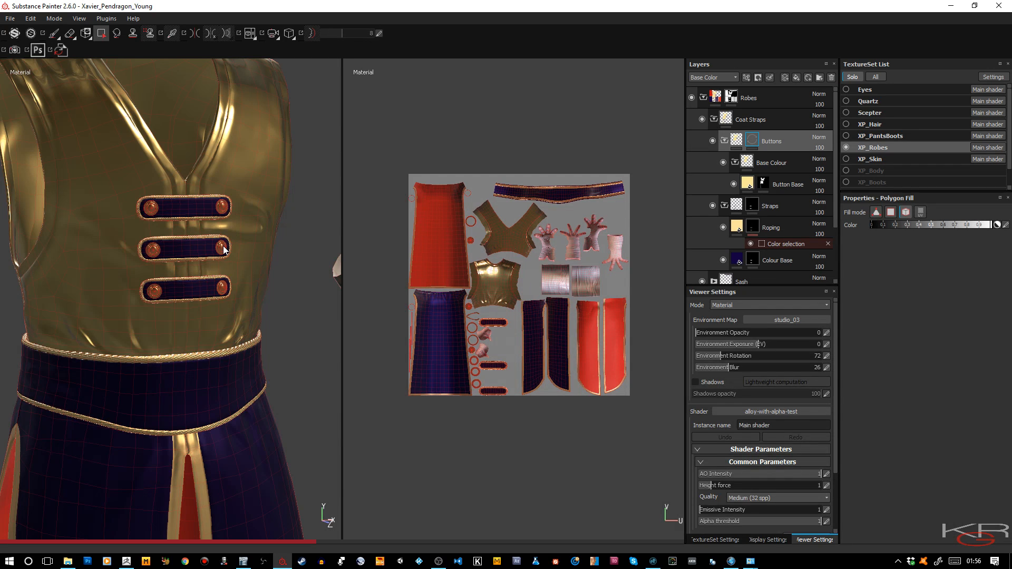
click(222, 291)
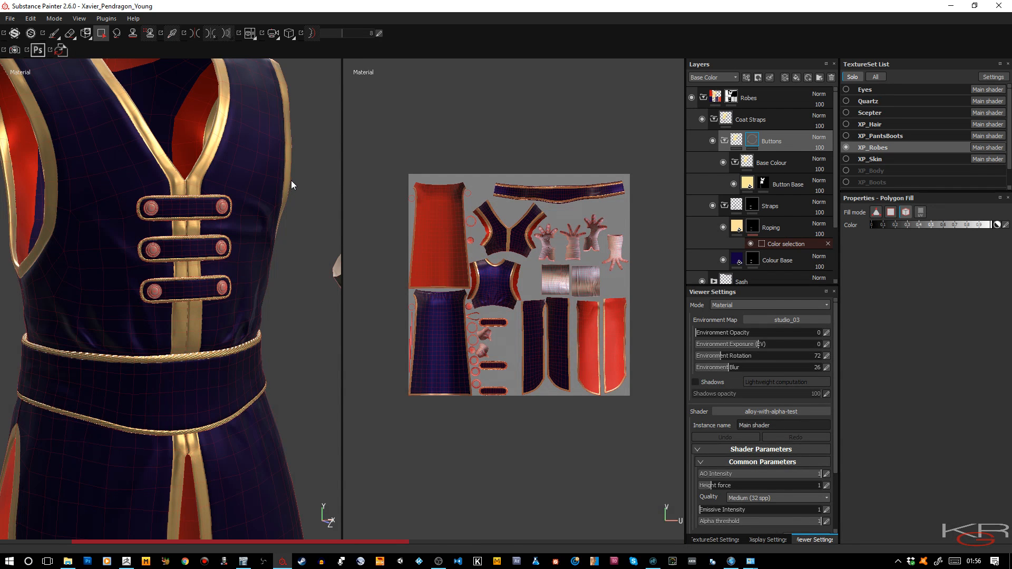
key(f)
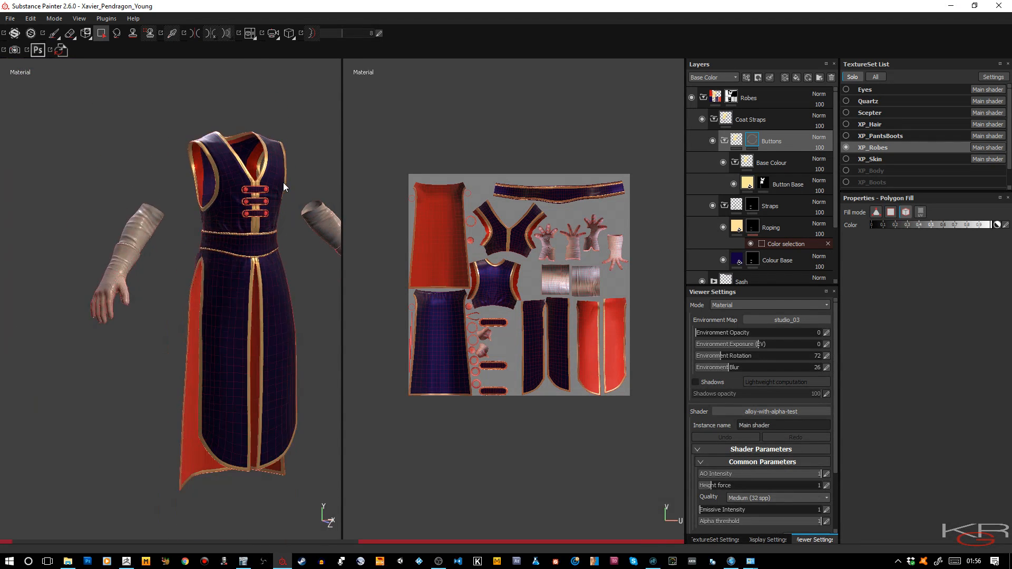
scroll(283, 183, down, 3)
scroll(284, 183, up, 4)
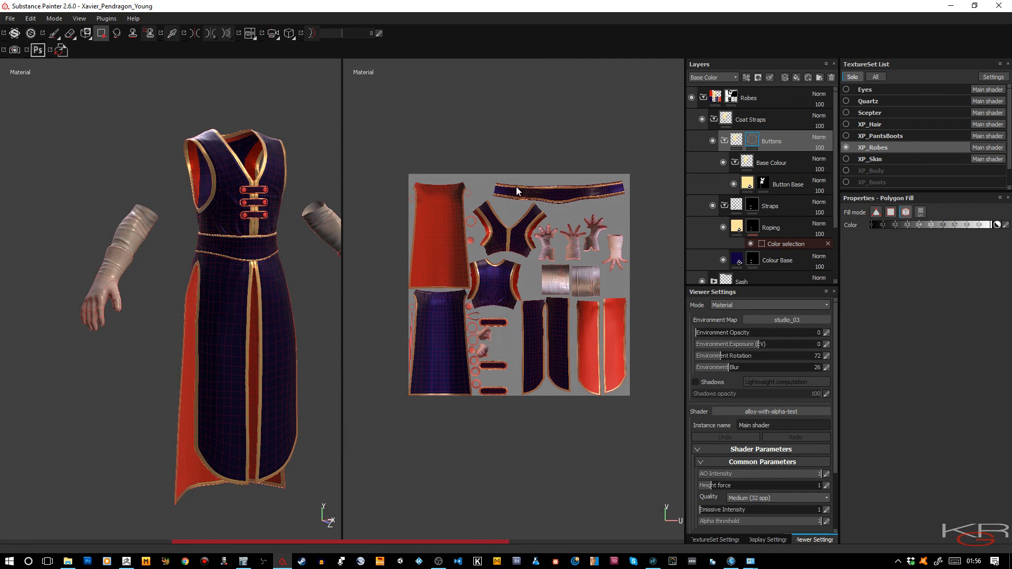
Collapse the Buttons folder and cycle through the single-channel views as far as the Detail Normals Mask.
click(724, 141)
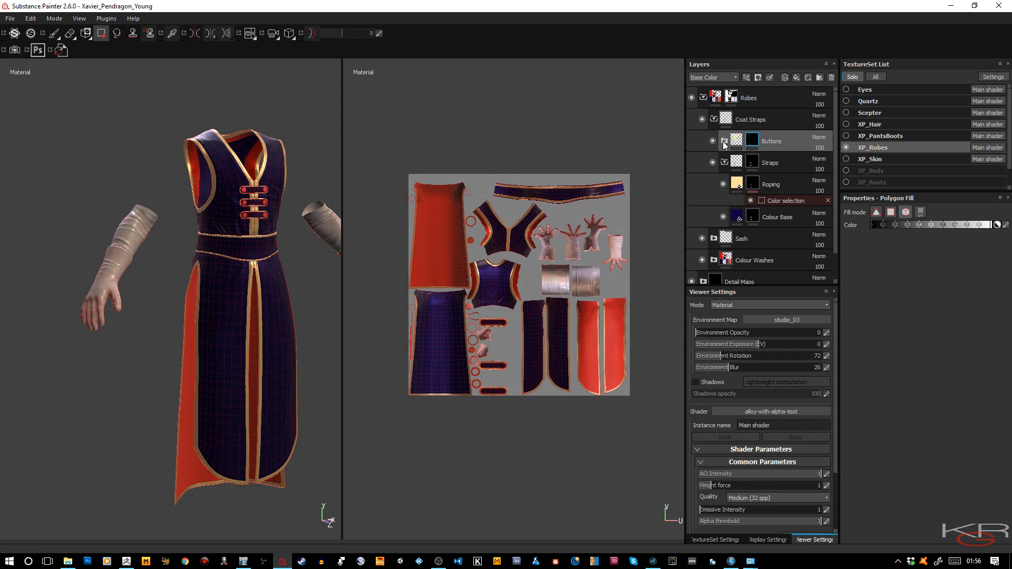
key(c)
key(c)
key(c)
key(c)
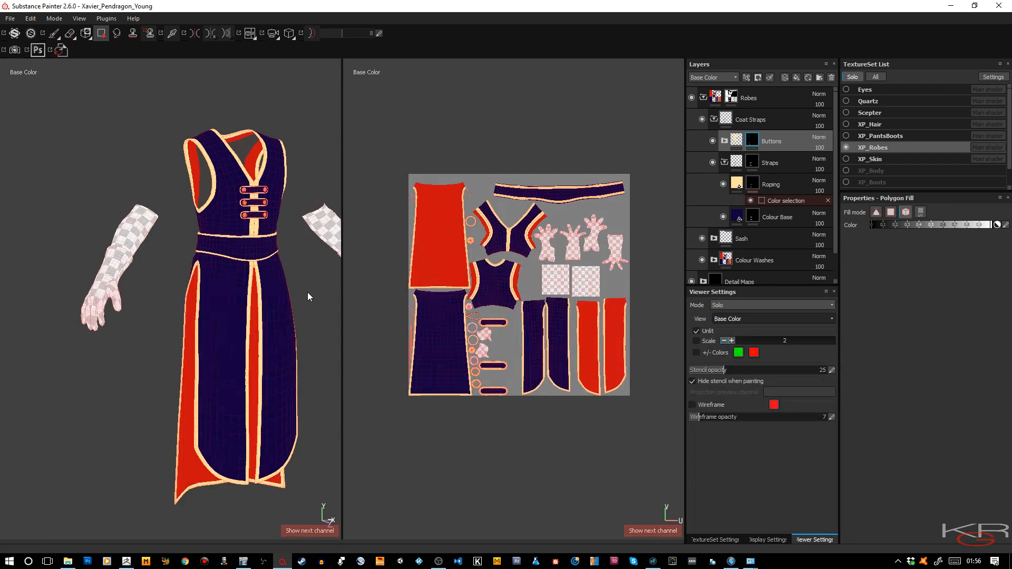
key(c)
key(c)
key(c)
key(c)
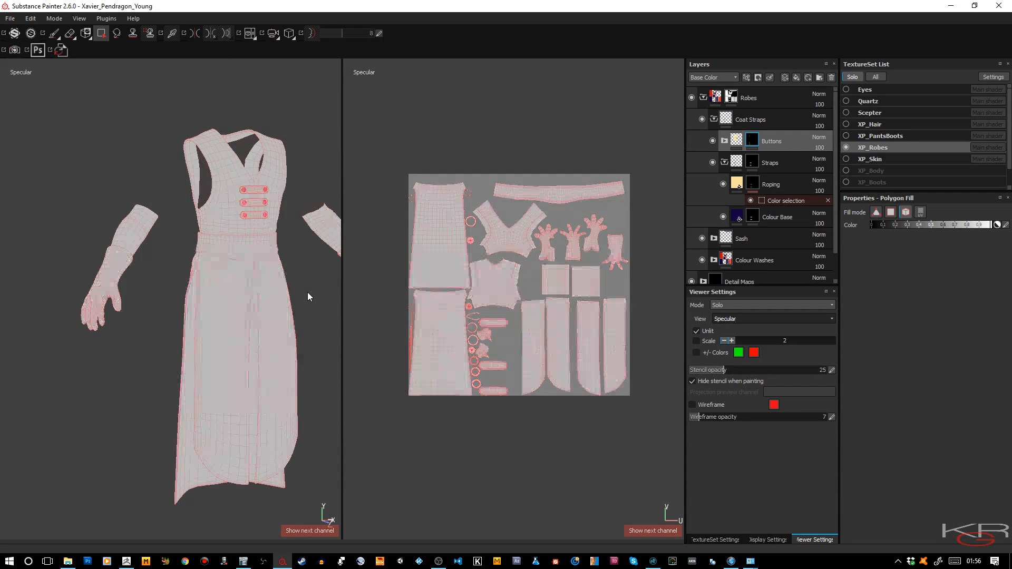
key(c)
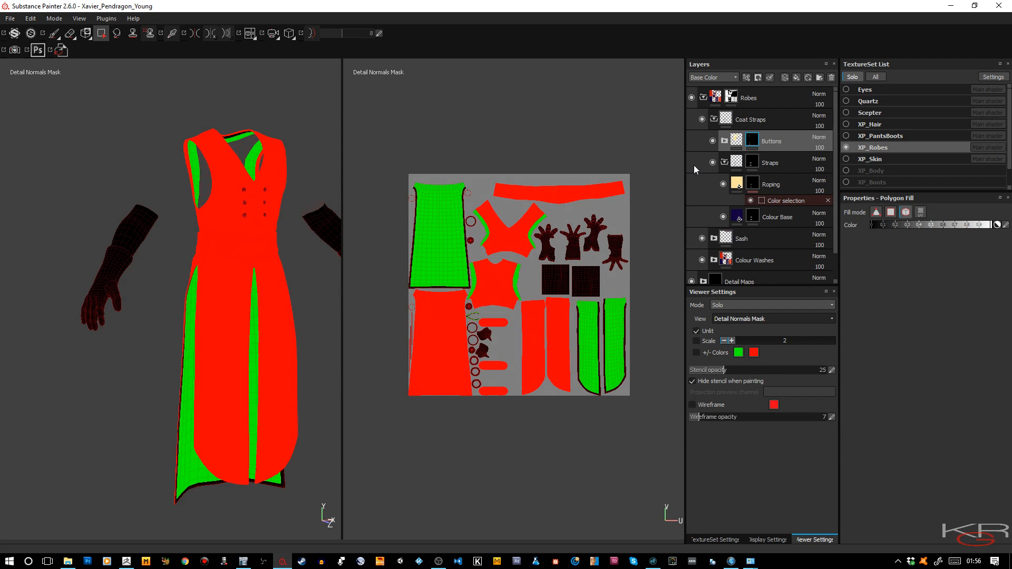
Enable the detail channel on the Straps folder's Roping layer and set its Detail Normals Mask colour to black.
click(738, 184)
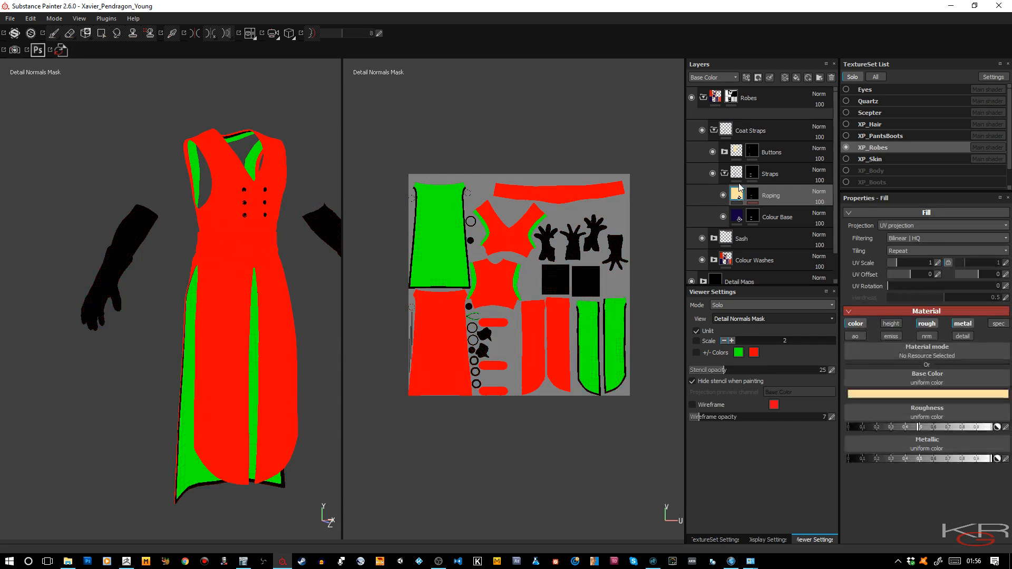
click(963, 337)
click(921, 492)
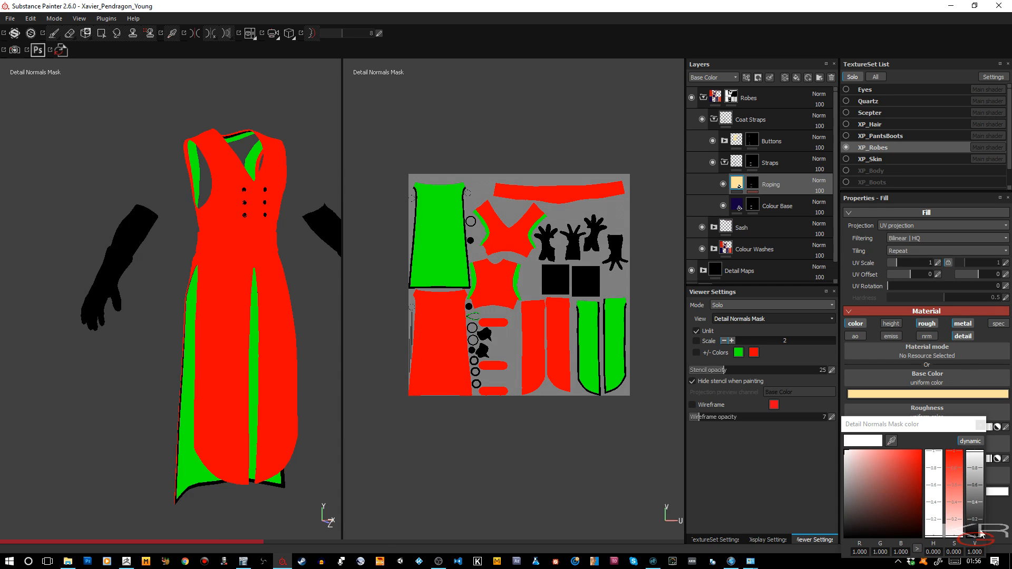
click(916, 536)
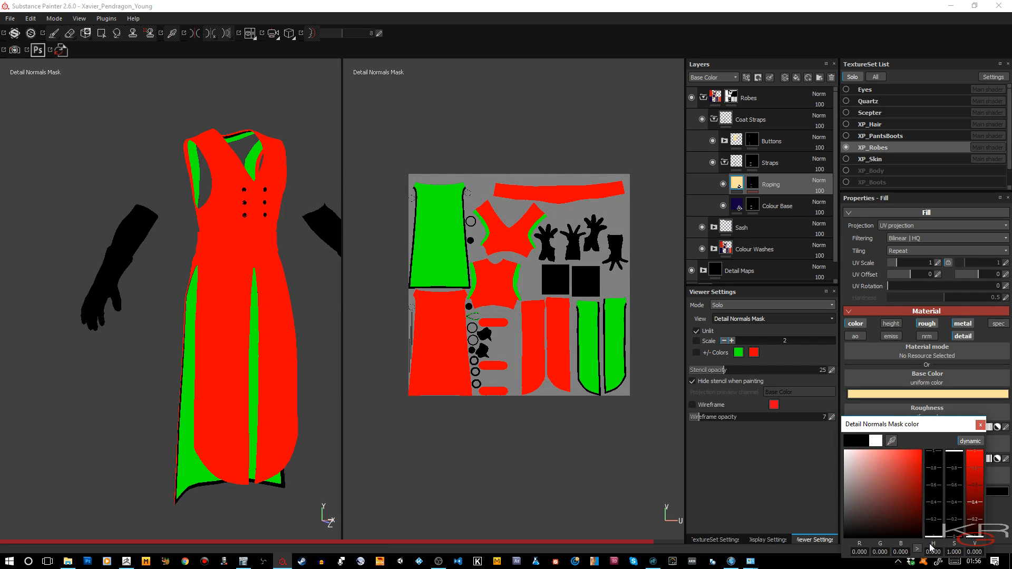
click(980, 425)
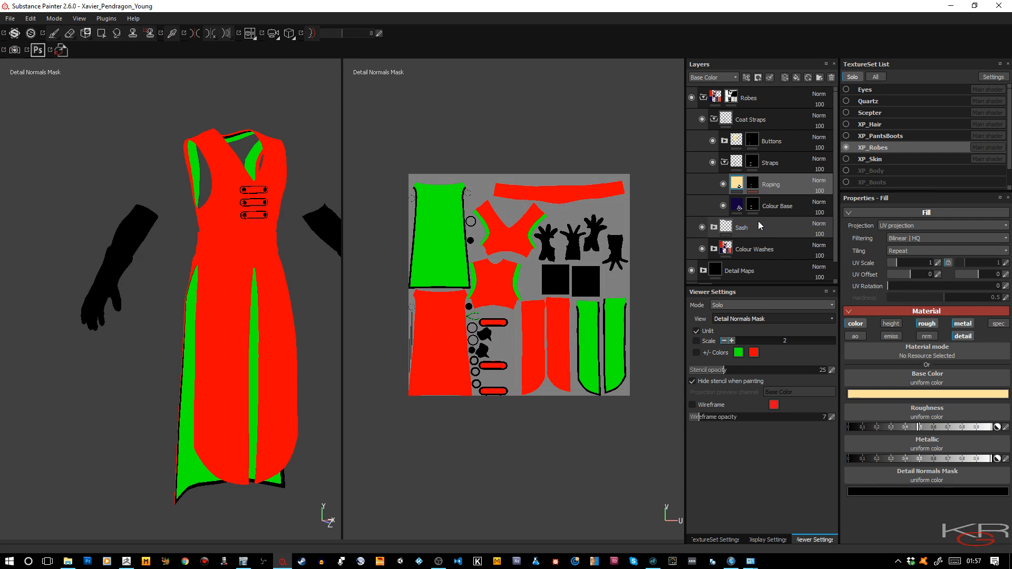
Enable the detail channel on the Buttons folder's Button Base layer and set its Detail Normals Mask colour to black.
click(737, 207)
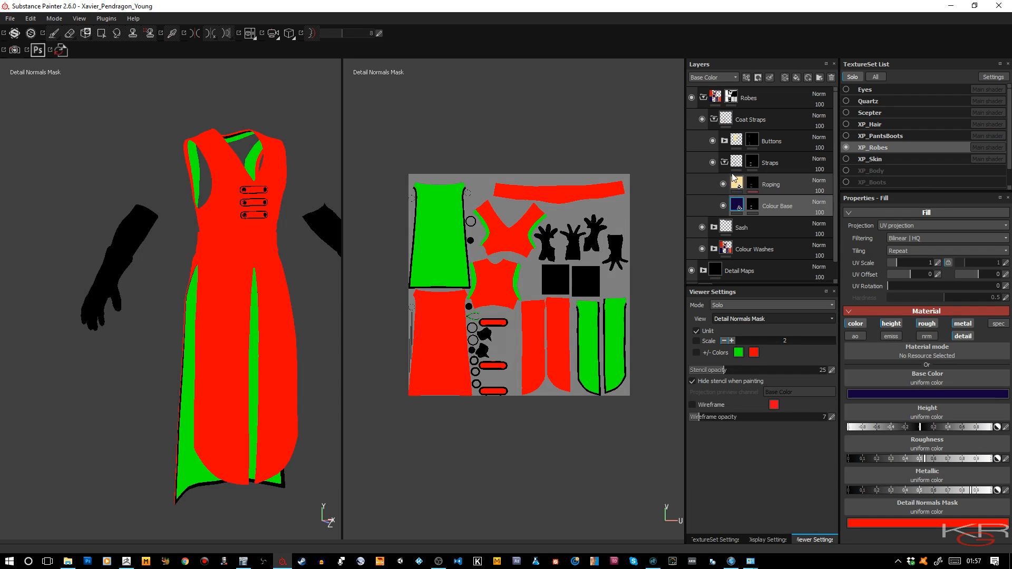
click(725, 141)
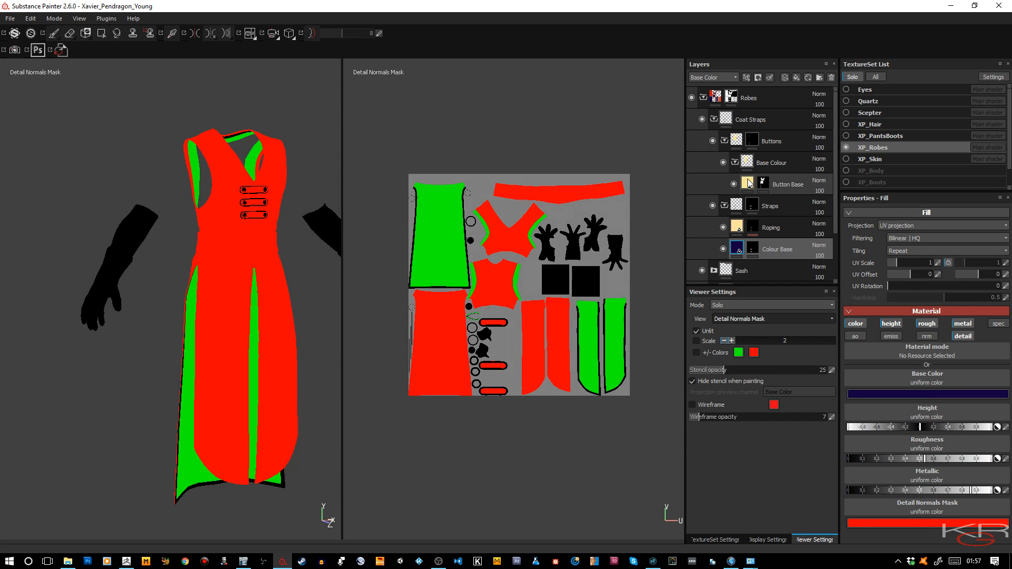
click(750, 184)
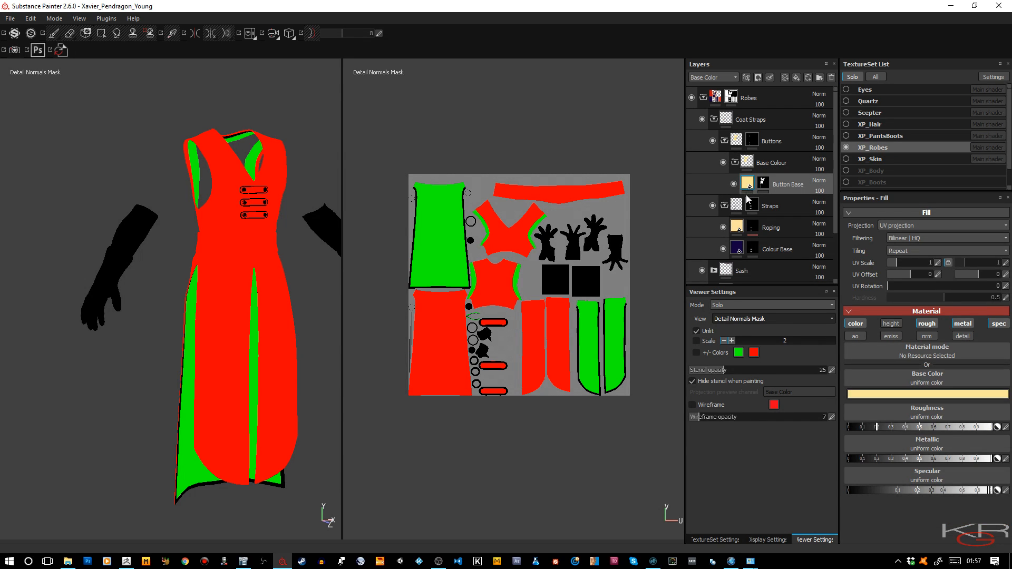
click(963, 336)
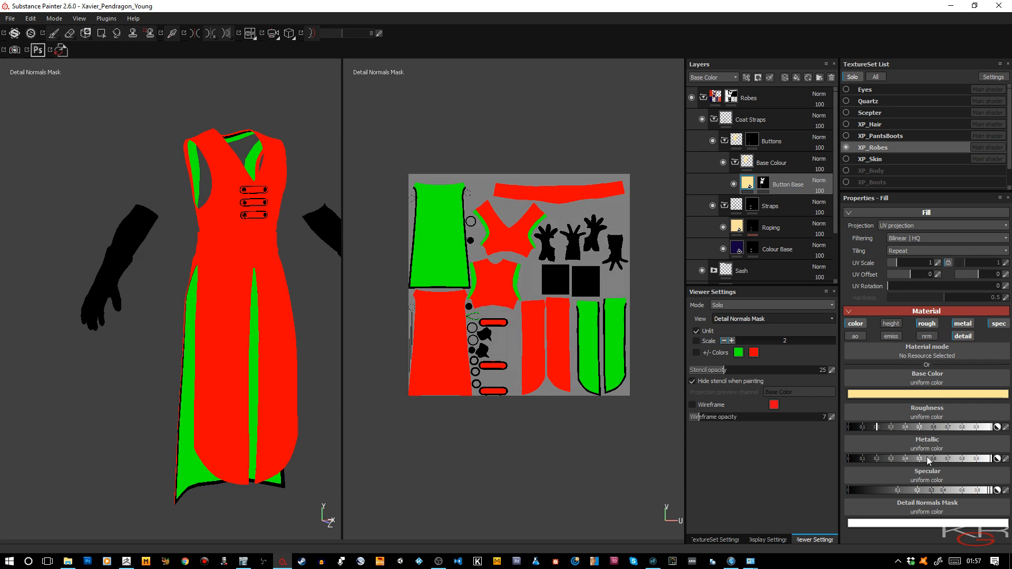
click(933, 523)
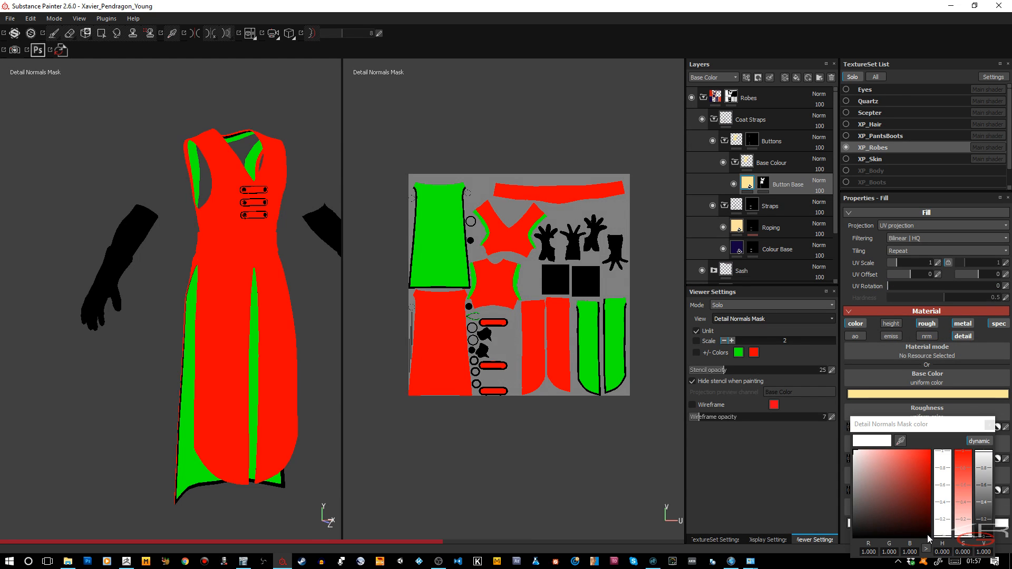
click(990, 425)
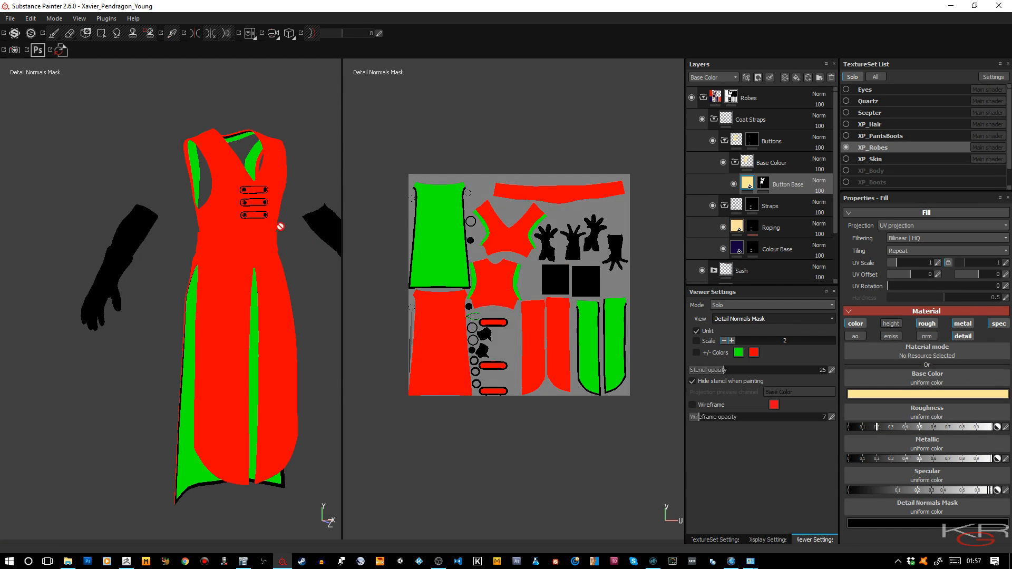
Clear the torso pieces from the Button Base mask in Mask view using mesh polygon fill, keeping only the buttons white.
alt+drag(262, 199, 254, 215)
scroll(254, 215, up, 5)
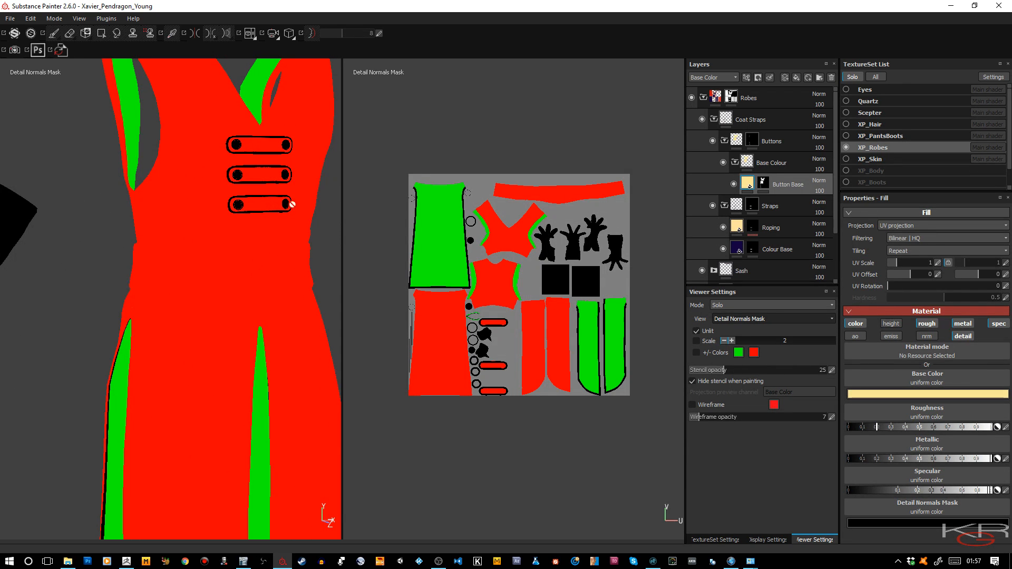
mouse_move(762, 184)
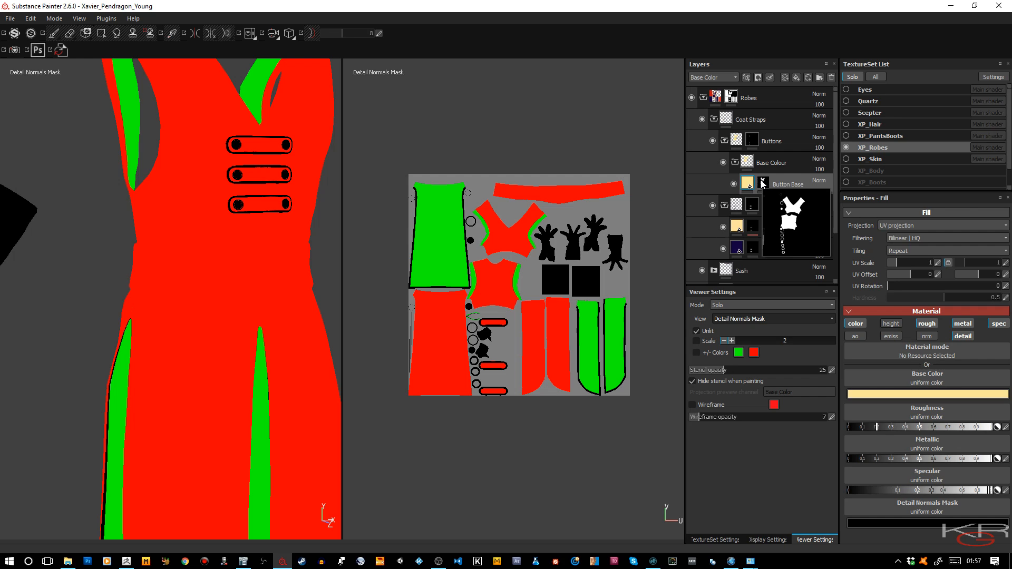
click(763, 183)
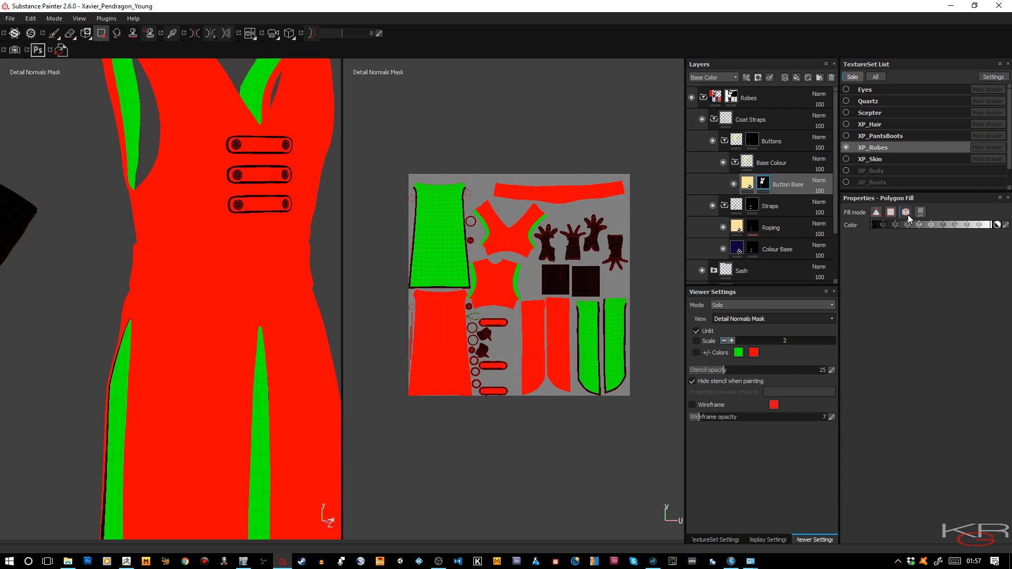
click(907, 213)
click(751, 317)
click(726, 382)
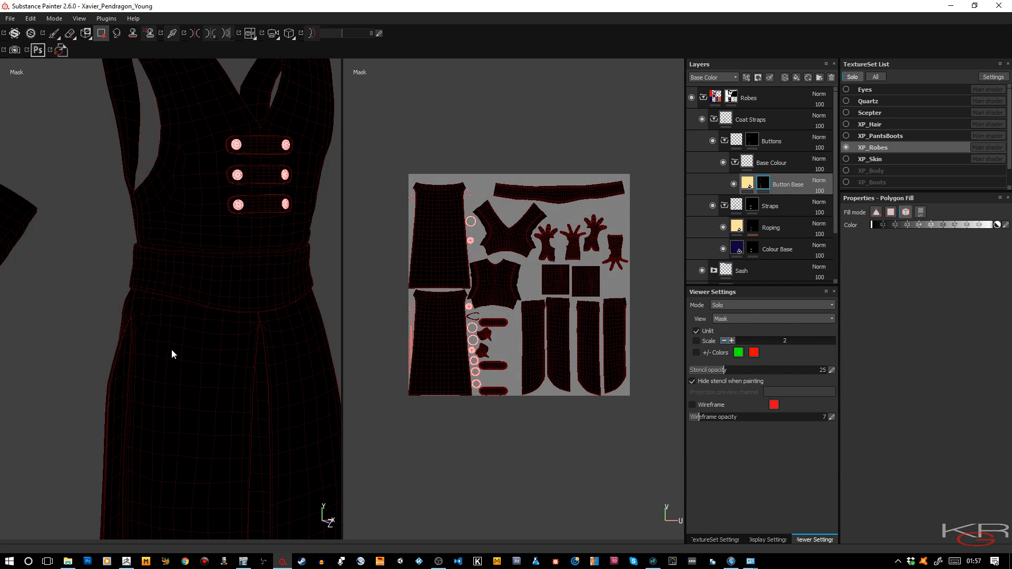
Switch the viewer to the Detail Normals Mask and examine the robe's mask colours on the model and in the UV layout.
key(m)
key(m)
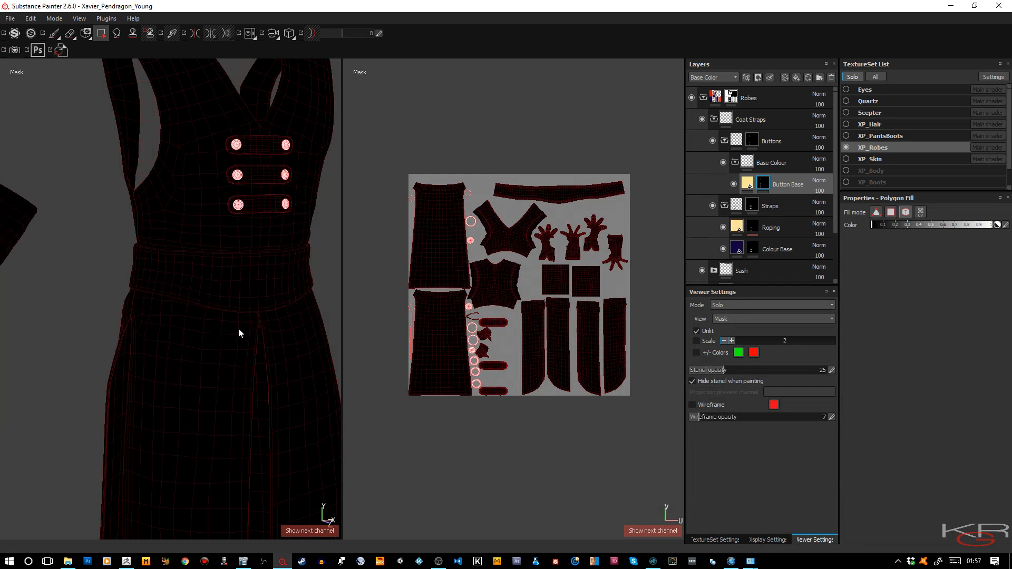
click(735, 318)
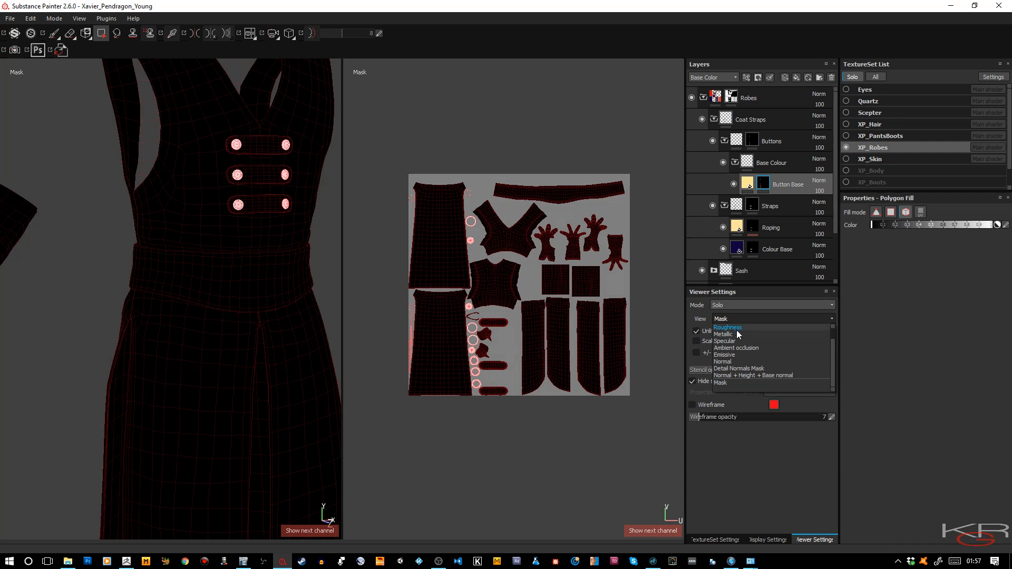
click(740, 369)
scroll(230, 332, down, 3)
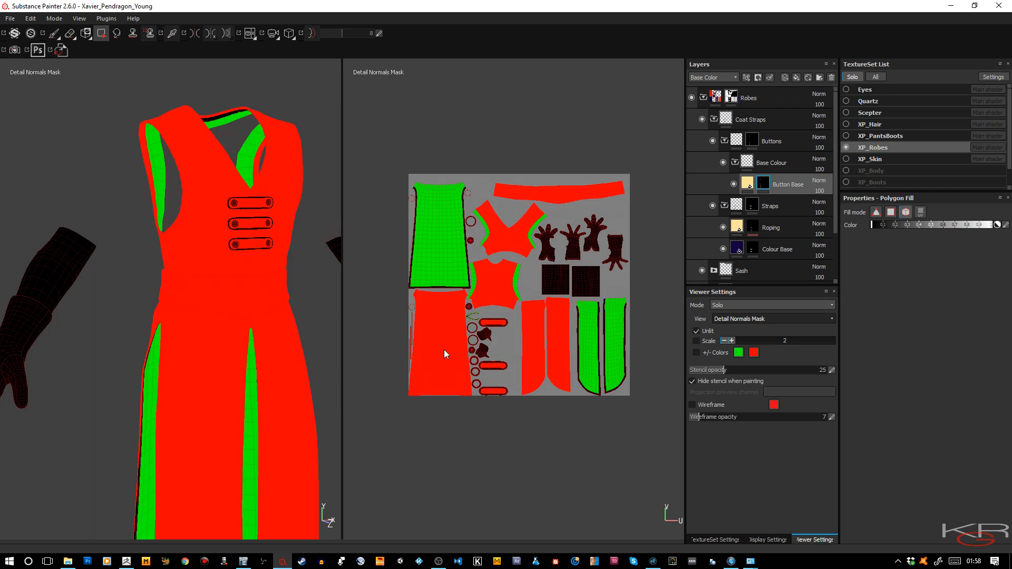
scroll(590, 325, down, 2)
scroll(591, 327, up, 6)
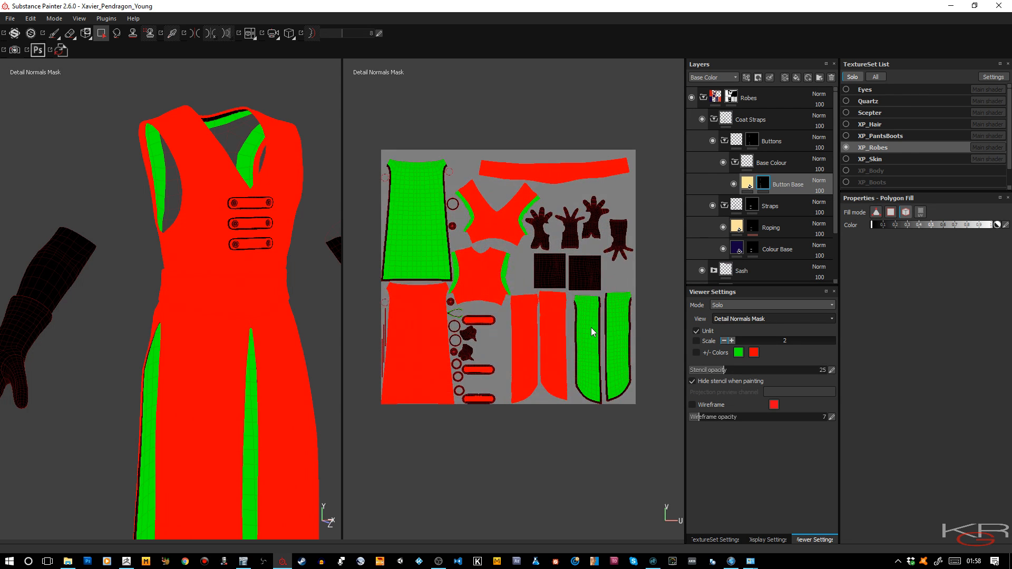
scroll(591, 328, up, 1)
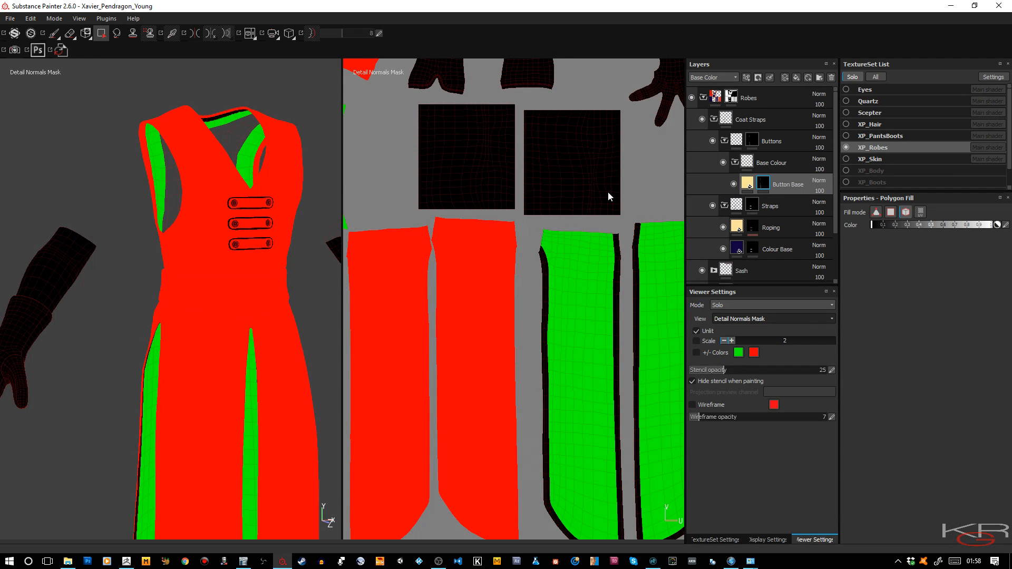
scroll(286, 280, up, 2)
scroll(259, 276, down, 6)
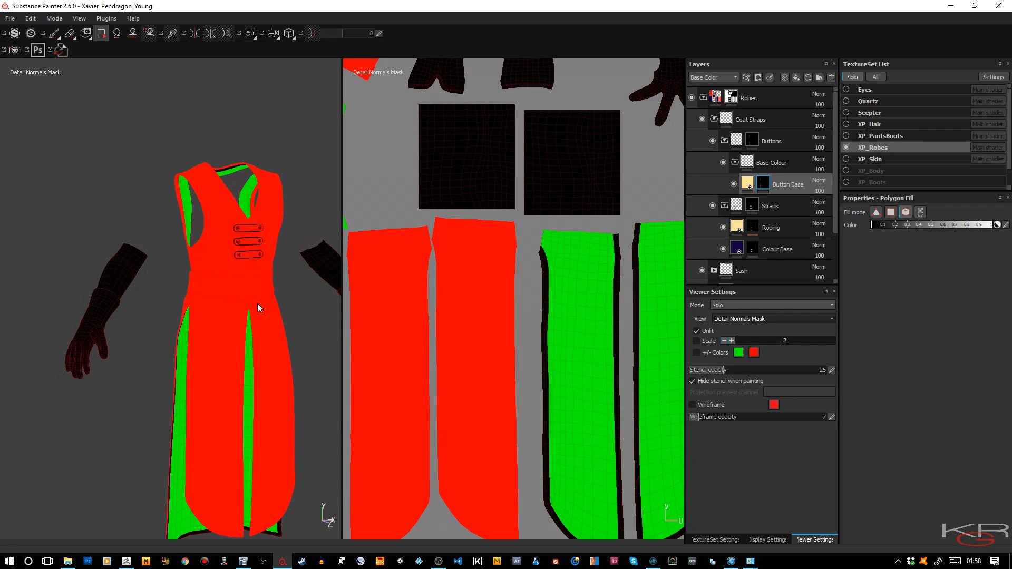
alt+middle_drag(258, 303, 264, 251)
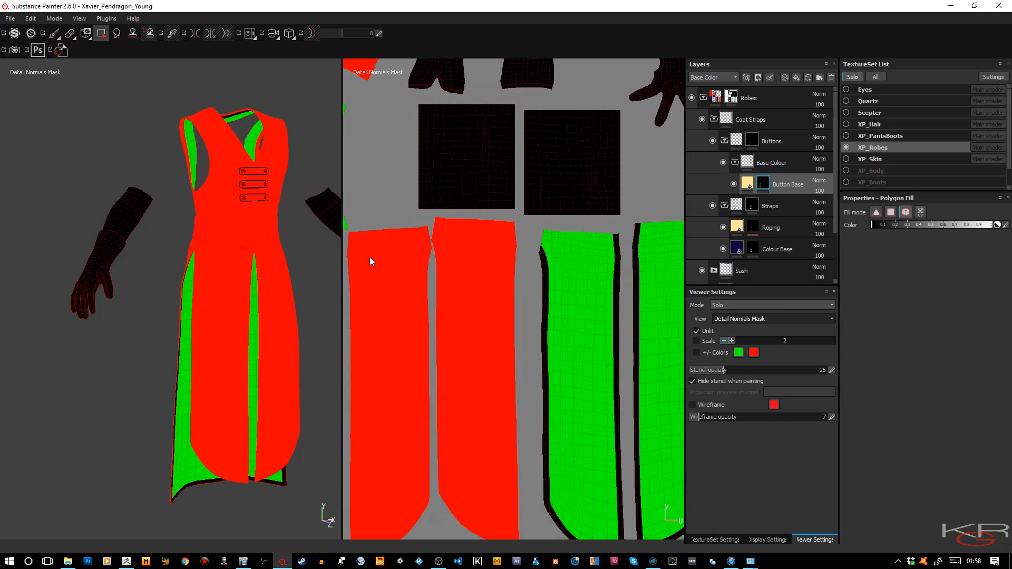
Collapse the Coat Straps folder and set the Base Color blending of Colour Washes, Sash and Coat Straps to Passthrough.
click(715, 119)
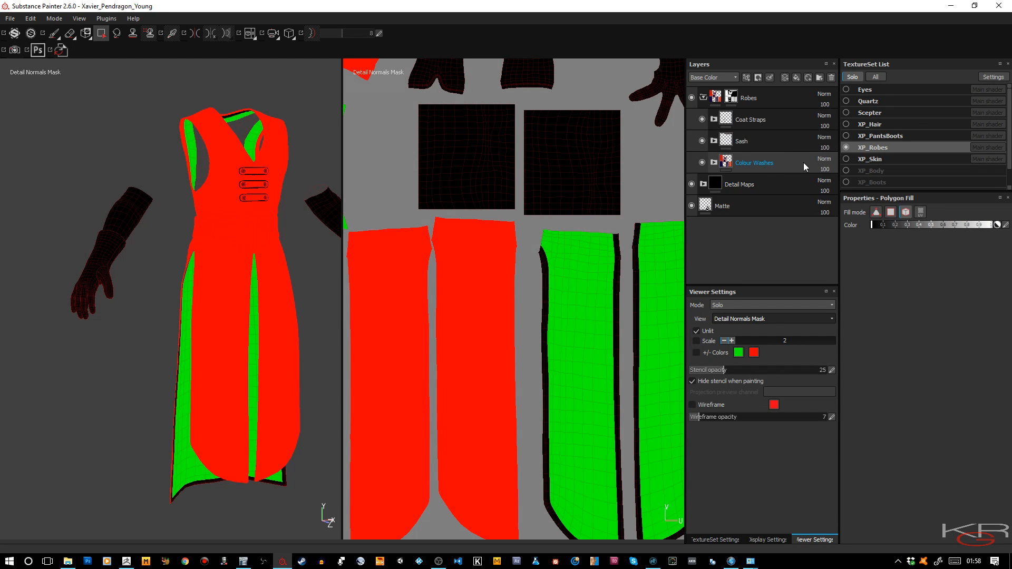
click(820, 159)
click(828, 167)
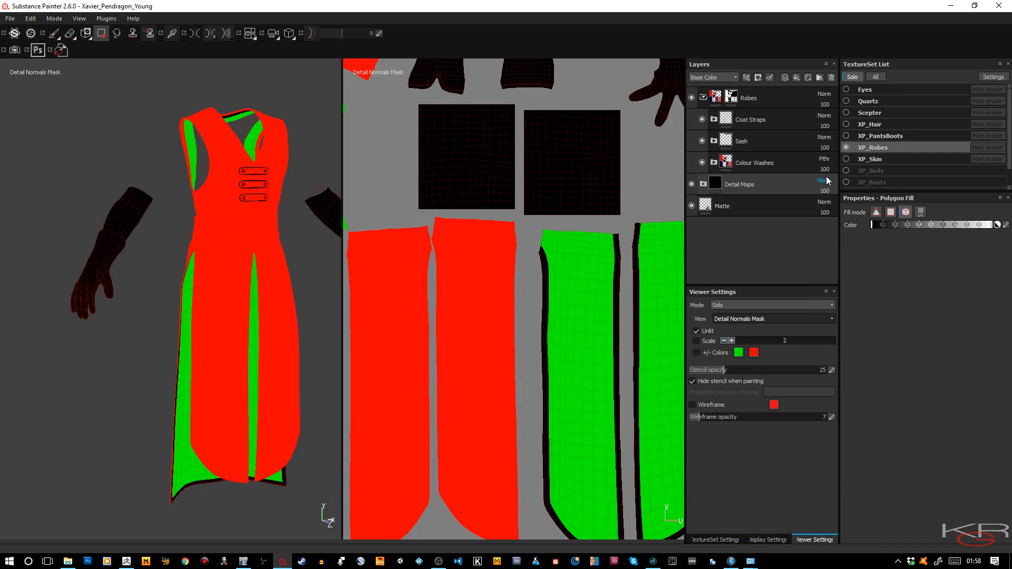
click(824, 137)
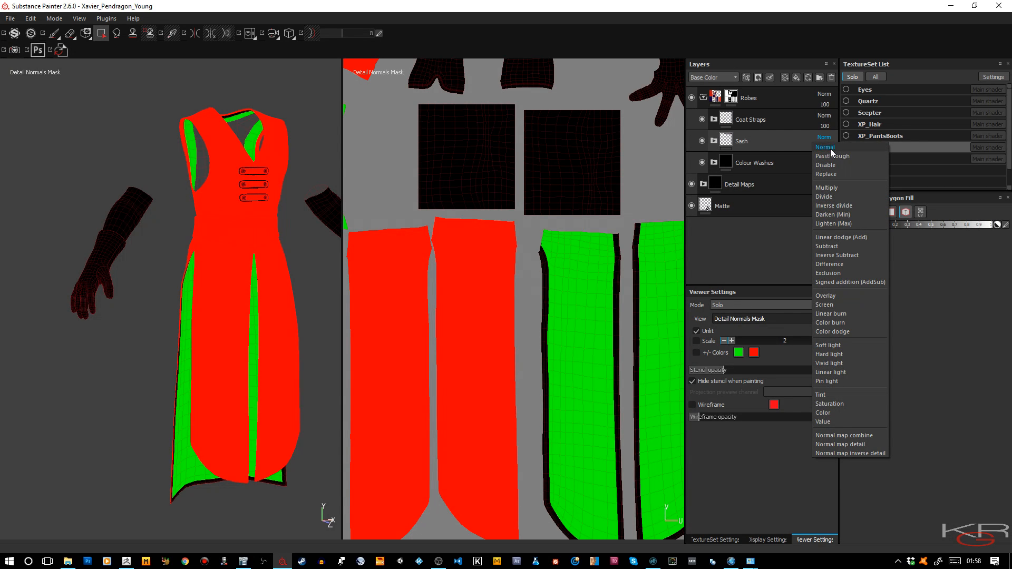
click(831, 155)
click(824, 116)
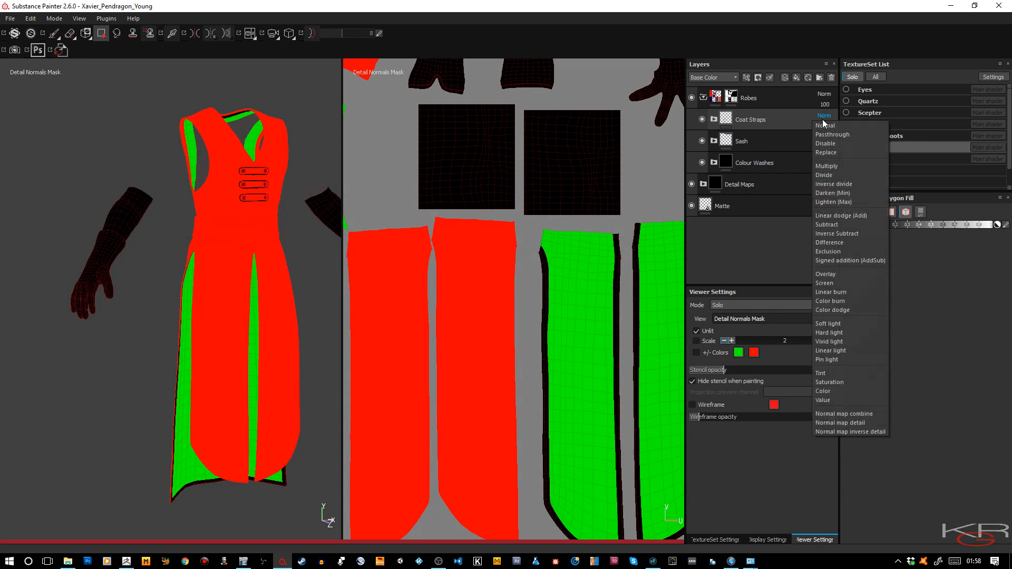
click(830, 135)
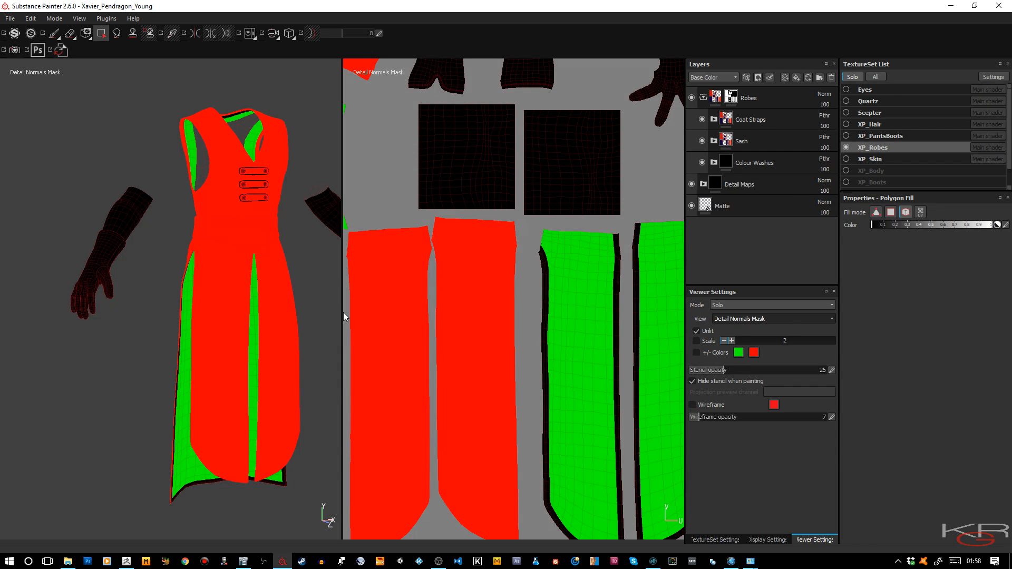
Set the Coat Straps, Sash and Colour Washes folders to Passthrough for the Detail Normals Mask channel.
click(723, 78)
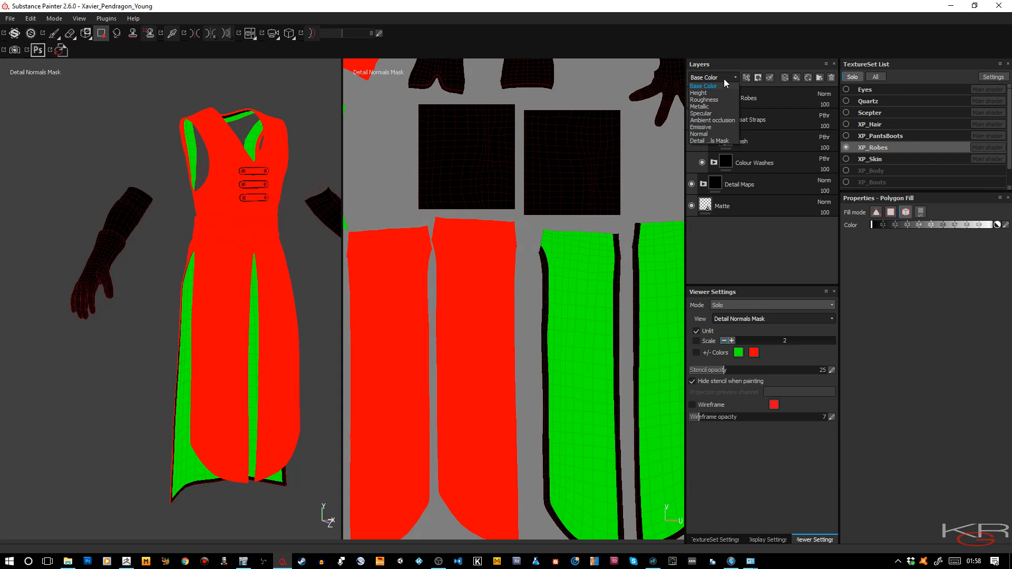
click(721, 141)
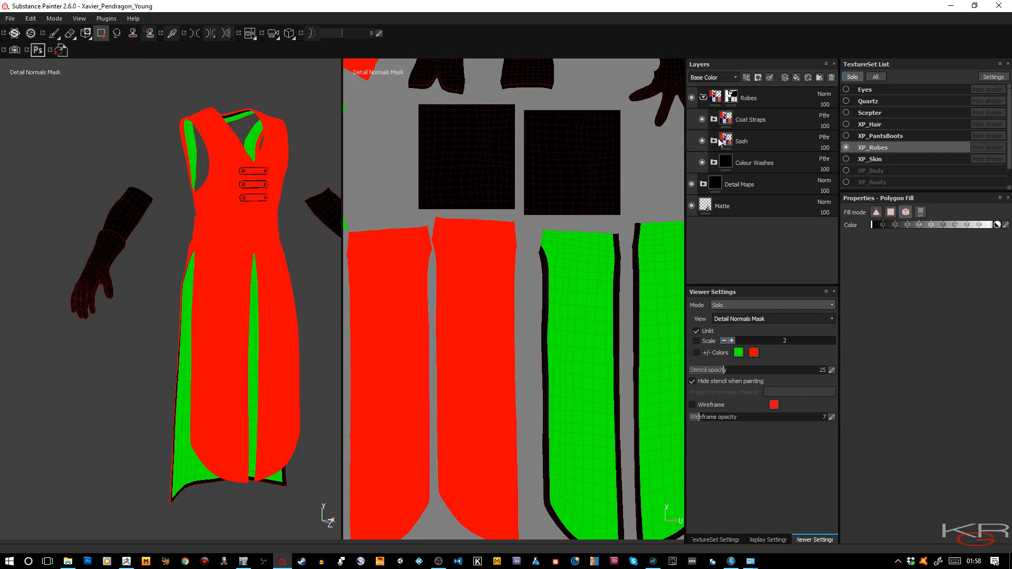
click(824, 117)
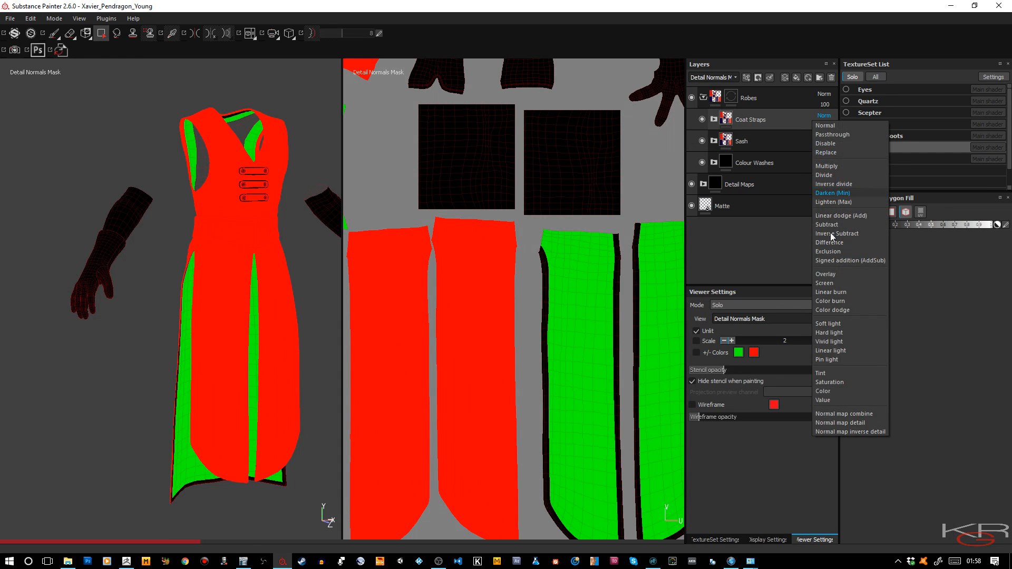
click(830, 136)
click(825, 137)
click(830, 156)
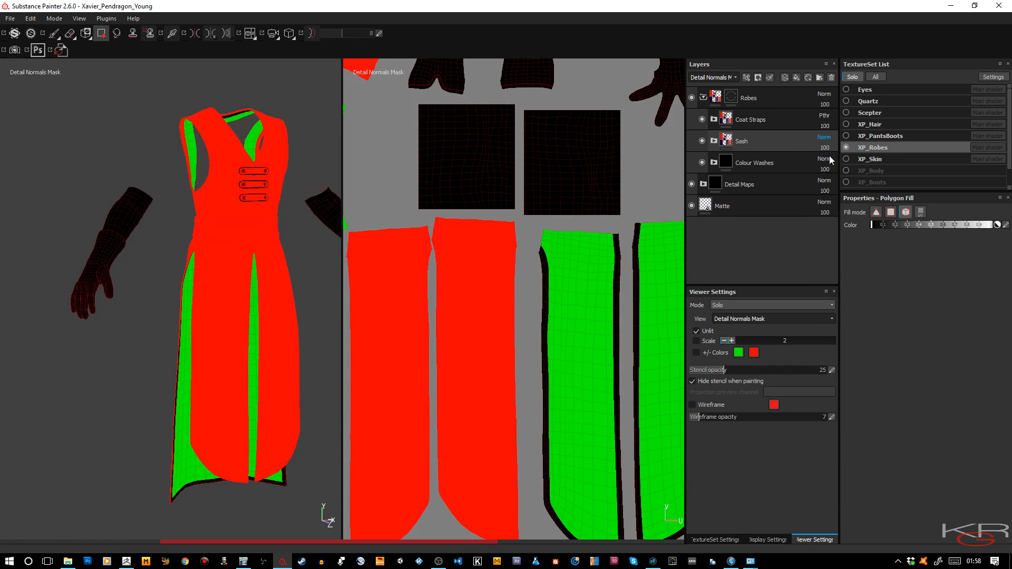
click(829, 157)
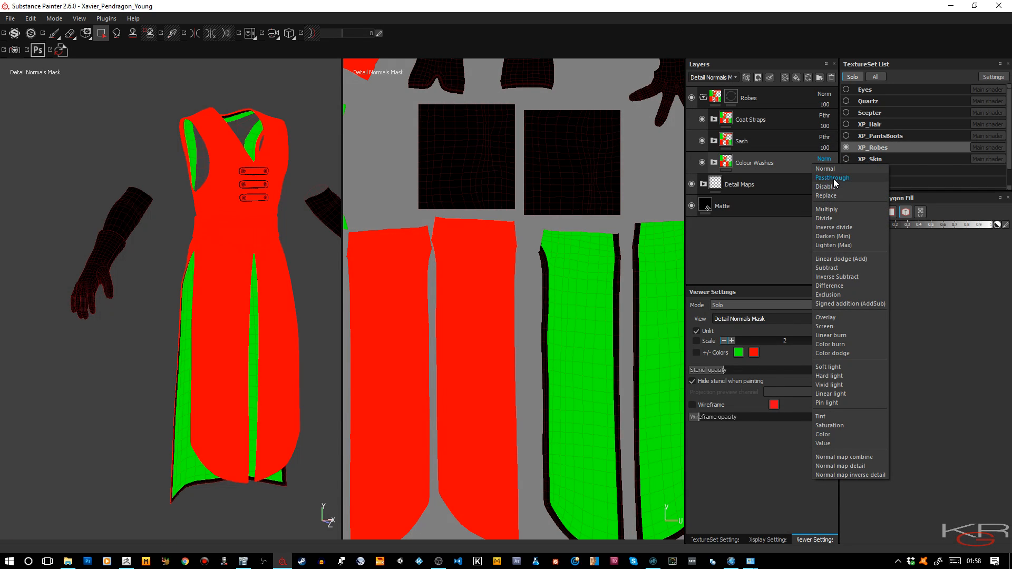
click(834, 179)
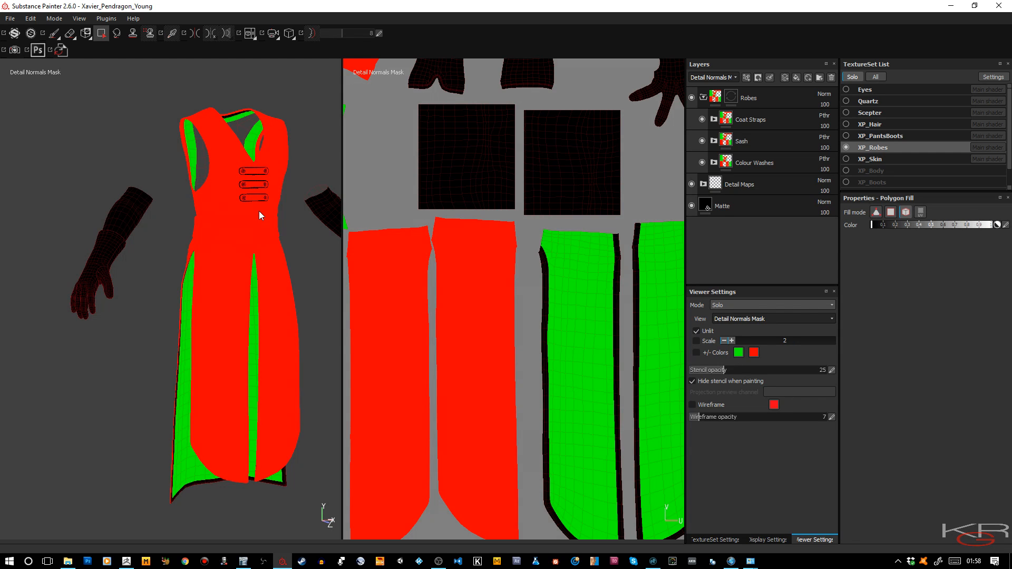
Show the full material and inspect the straps, trims and torso pieces on the model and in the UV layout.
key(m)
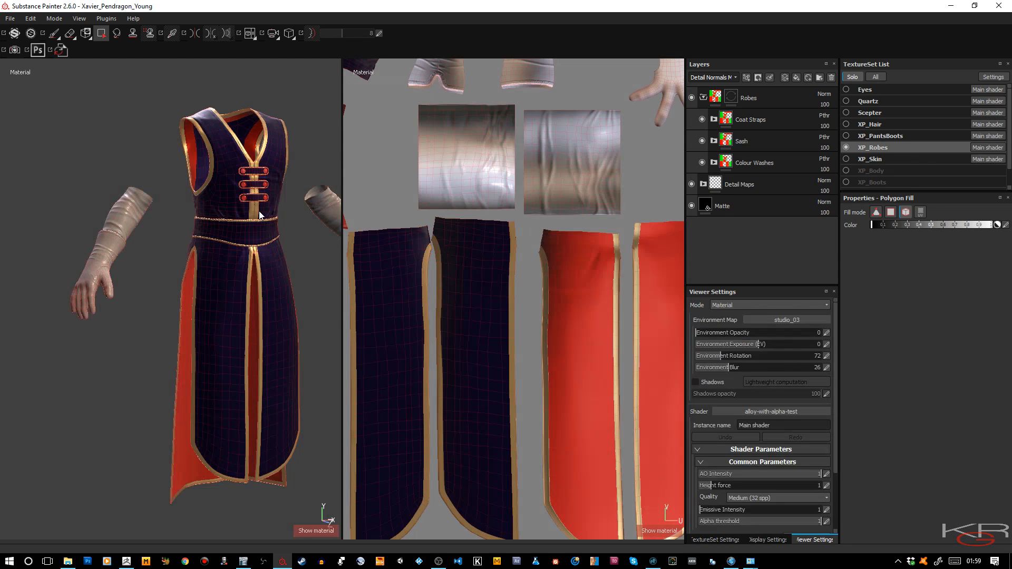
alt+drag(258, 210, 223, 226)
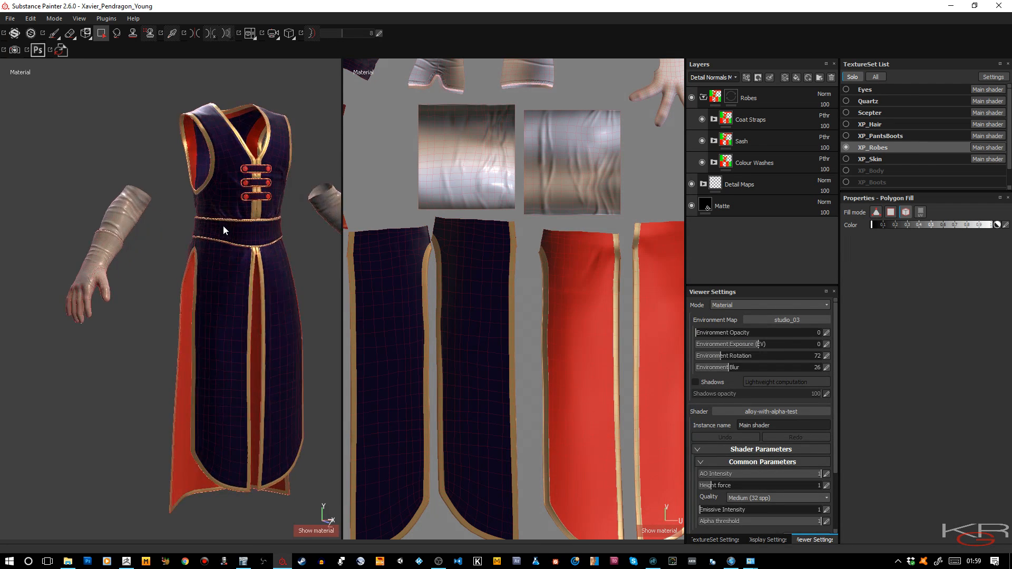
scroll(223, 224, up, 3)
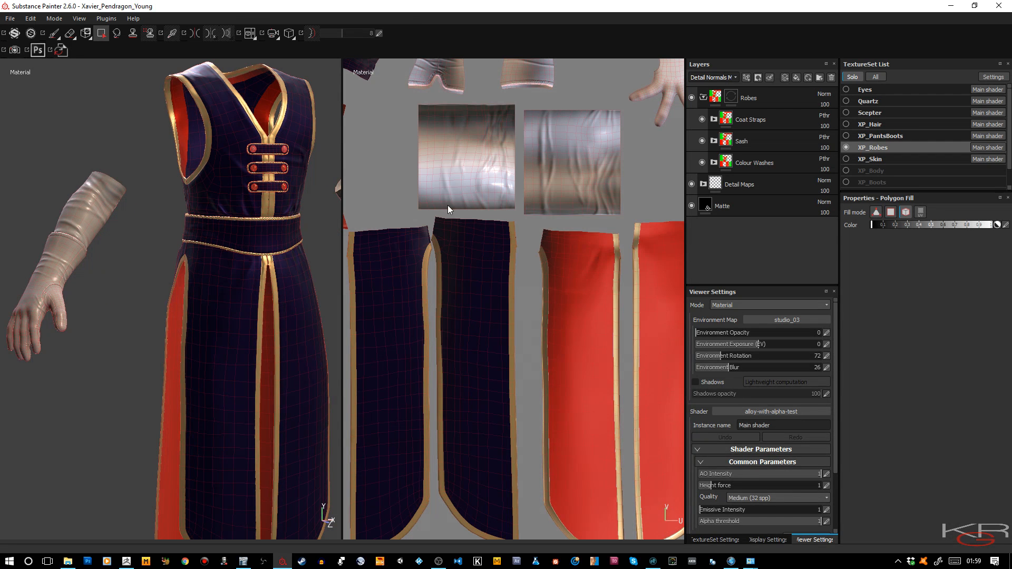
scroll(510, 200, down, 1)
alt+middle_drag(426, 157, 640, 370)
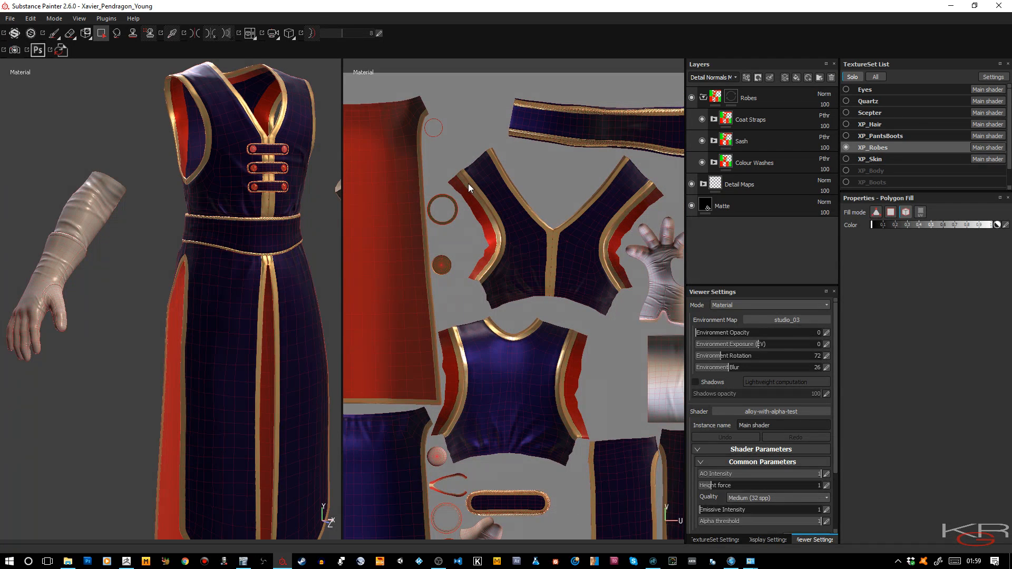
Select the Straps folder's Colour Base layer inside Coat Straps and show the layer stack in the Base Color channel.
click(714, 119)
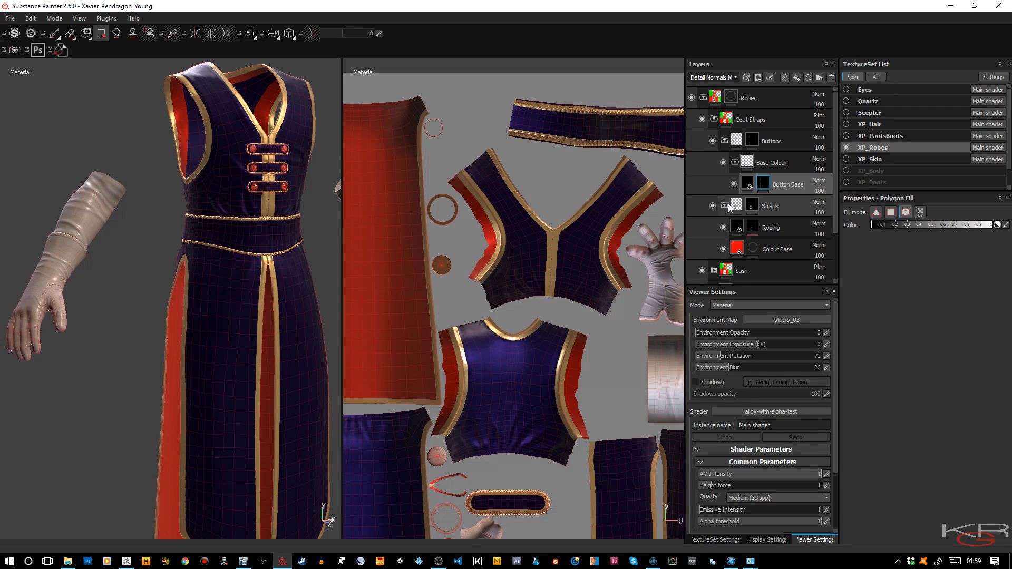
click(739, 249)
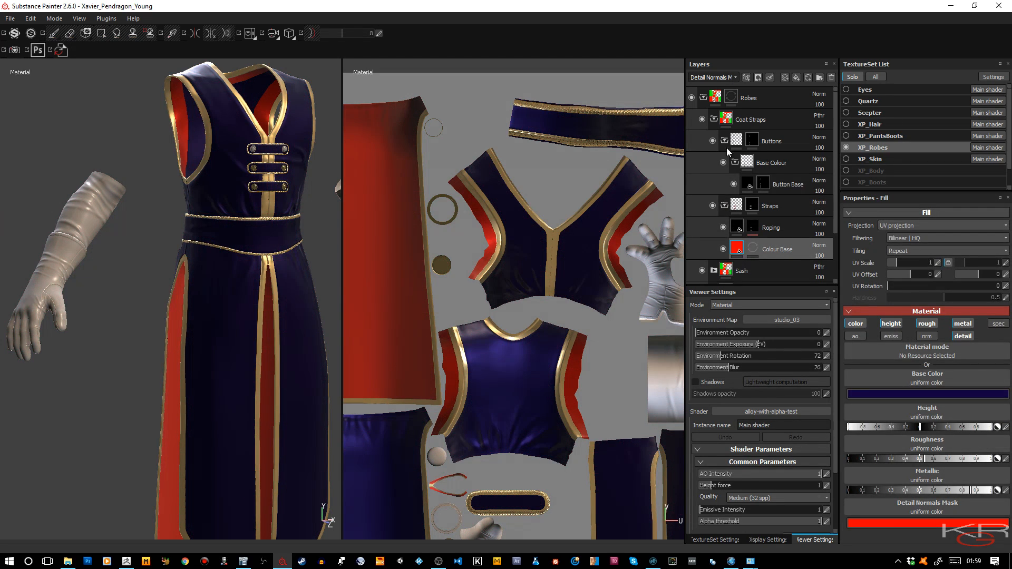
click(732, 78)
click(728, 85)
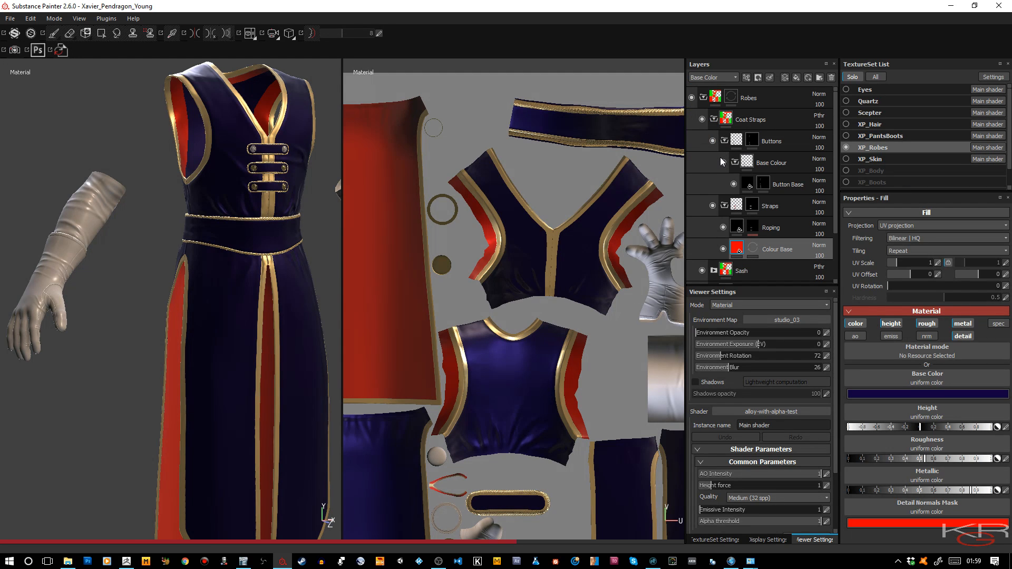
Rename the Colour Washes folder as Robe.
scroll(749, 179, down, 2)
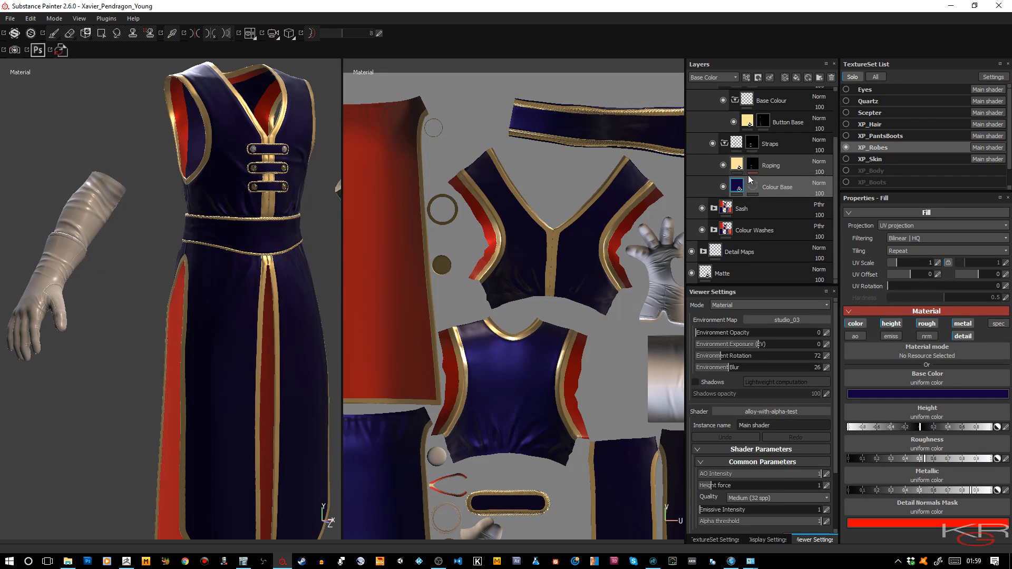
click(714, 231)
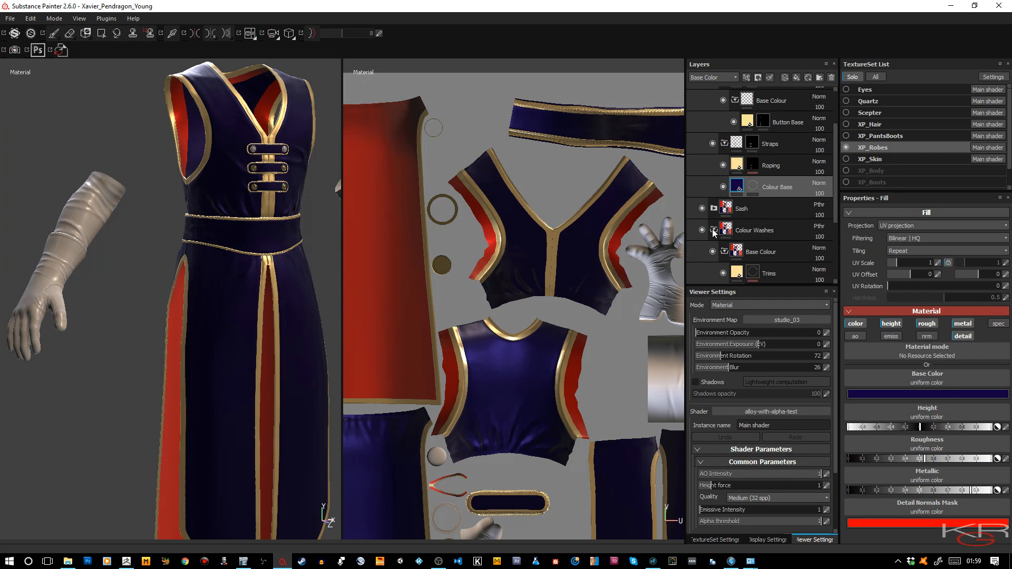
scroll(773, 191, down, 2)
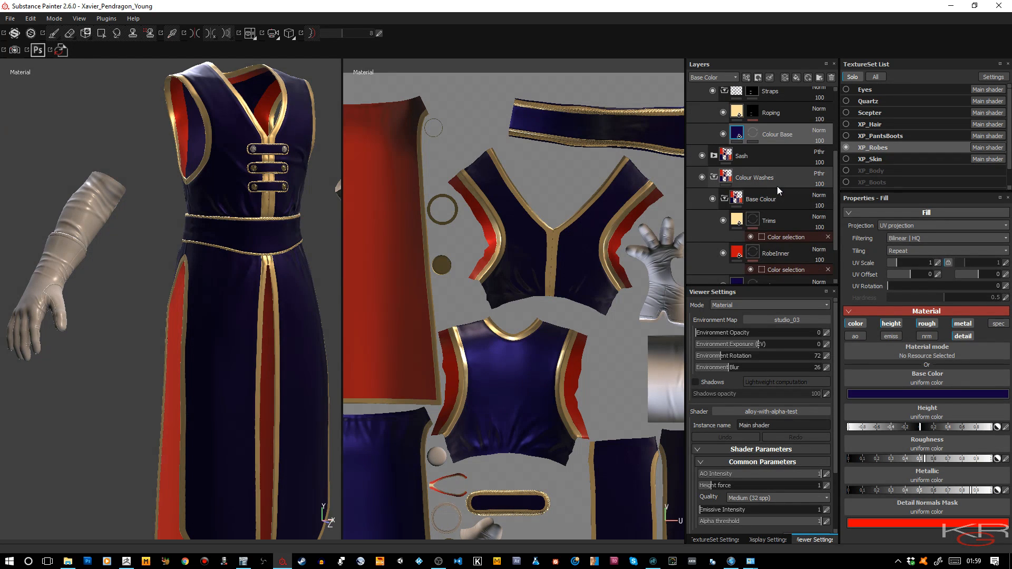
scroll(778, 186, down, 2)
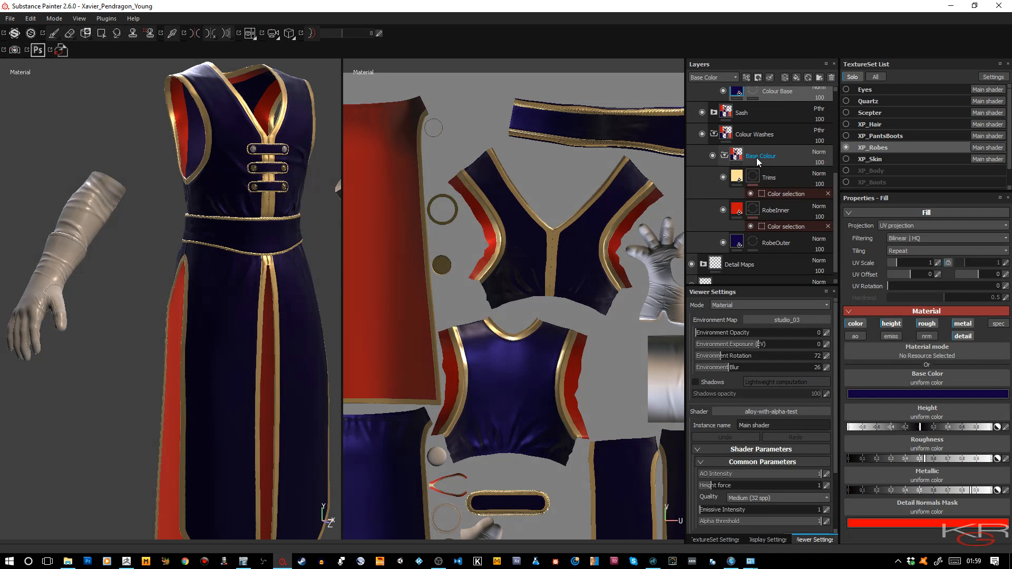
double_click(765, 136)
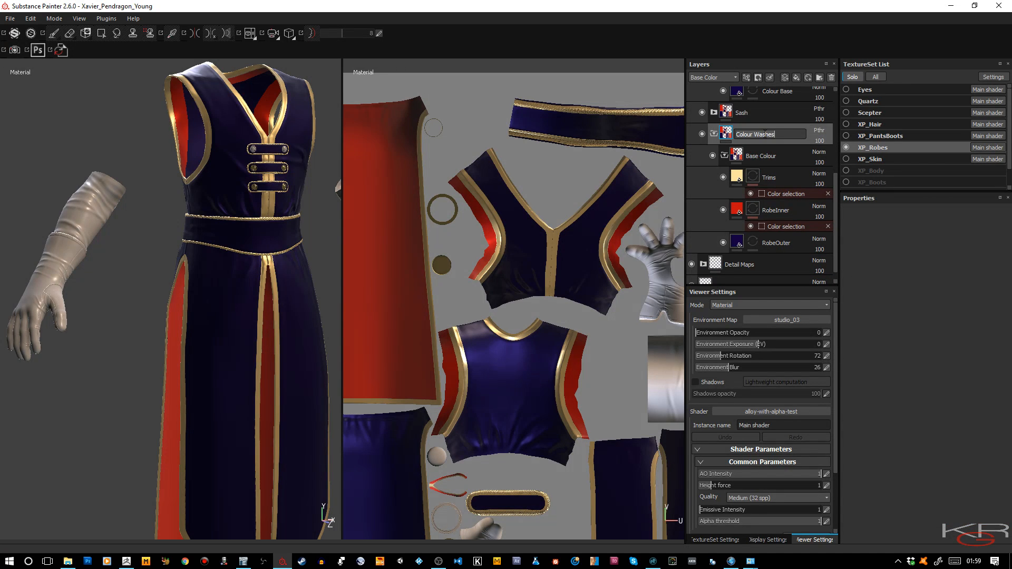
text(Robe)
key(Return)
Set the Robe folder's Base Colour subfolder to Passthrough for the Base Color channel and collapse it.
click(818, 154)
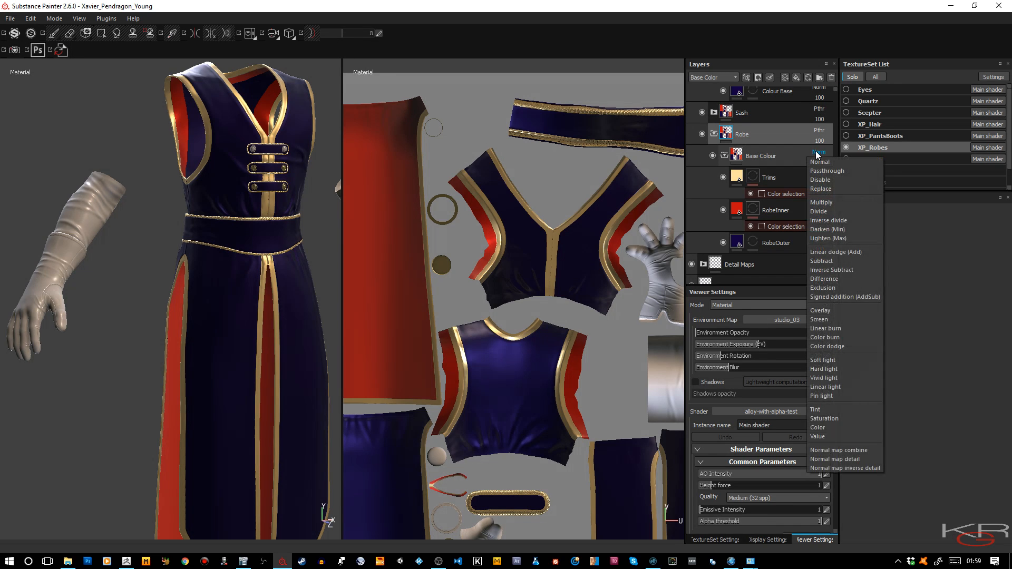
click(821, 169)
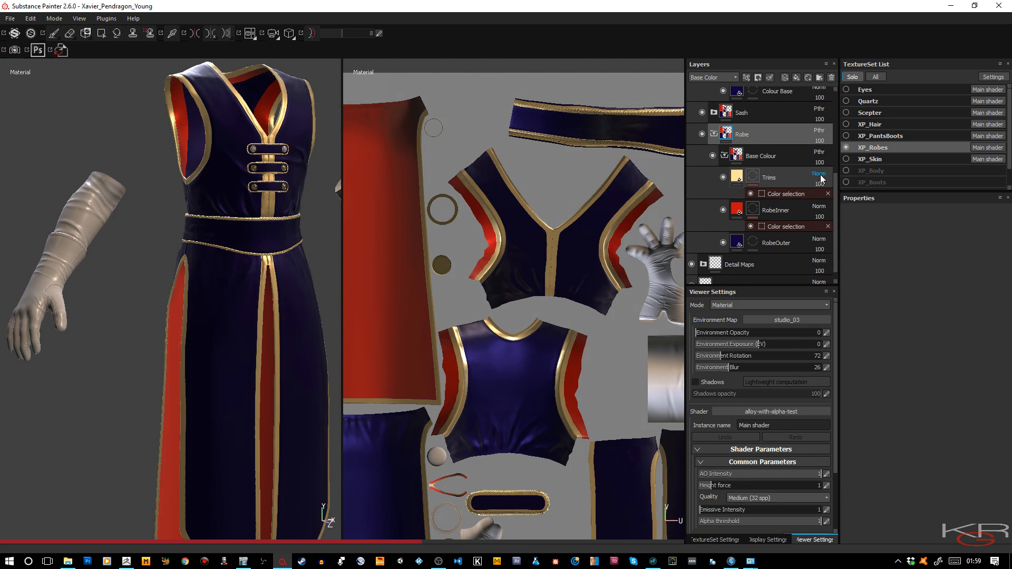
click(724, 156)
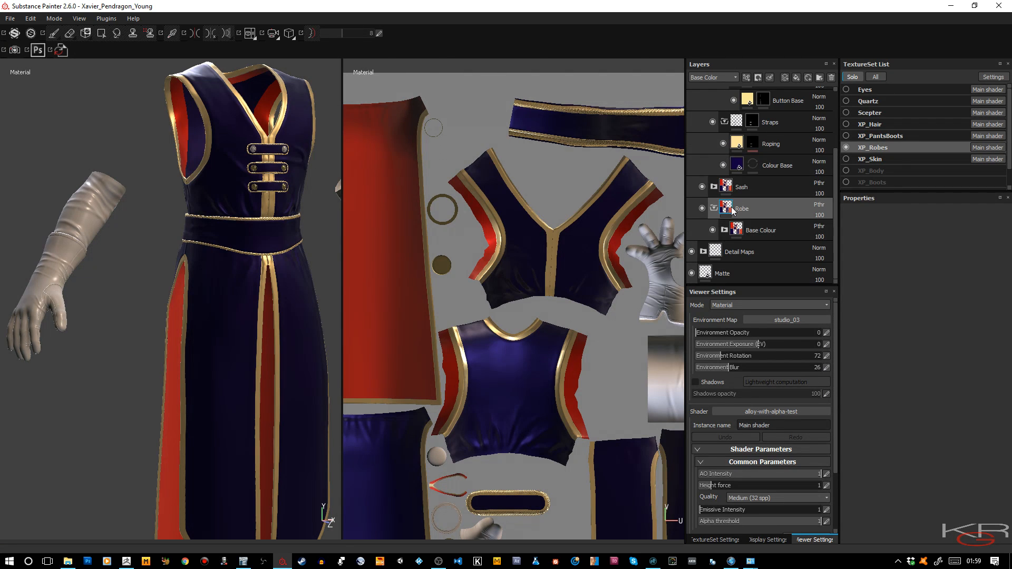
Darken the RobeInner layer's base colour inside Robe to a deep red with R 0.132, G 0.000, B 0.000.
click(725, 230)
scroll(759, 211, down, 1)
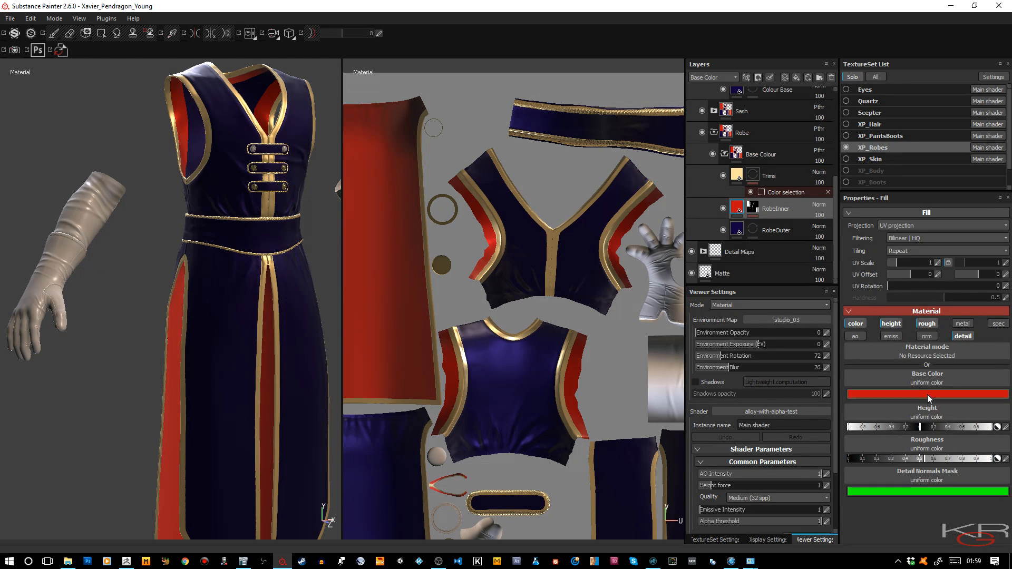
click(928, 395)
drag(982, 417, 980, 410)
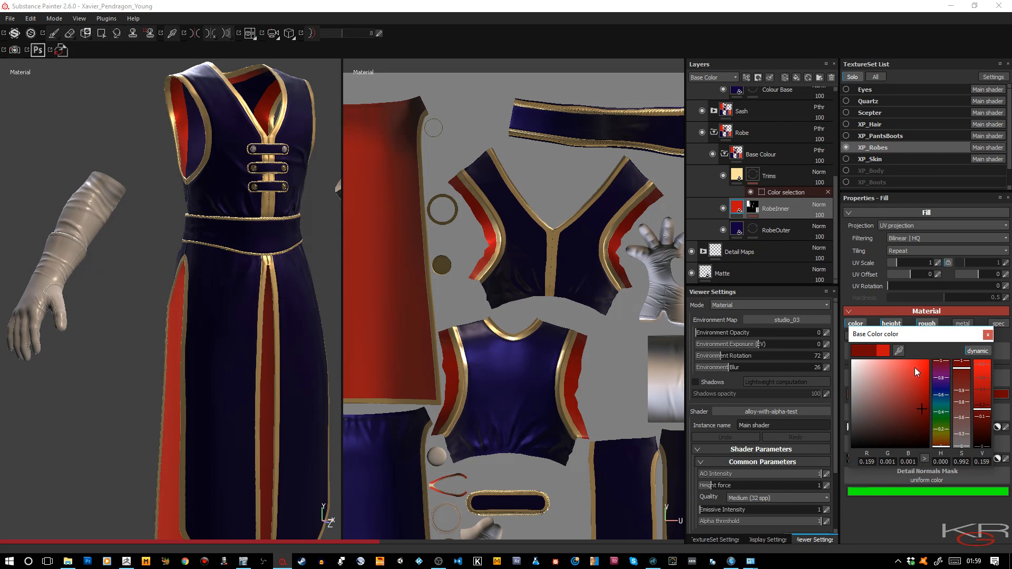
drag(916, 368, 984, 426)
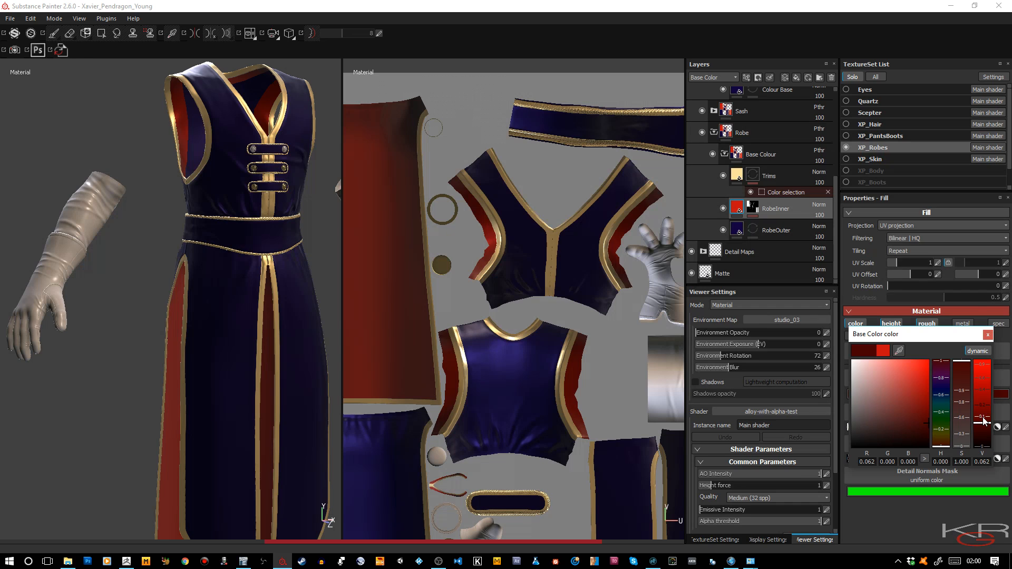
click(984, 415)
click(986, 336)
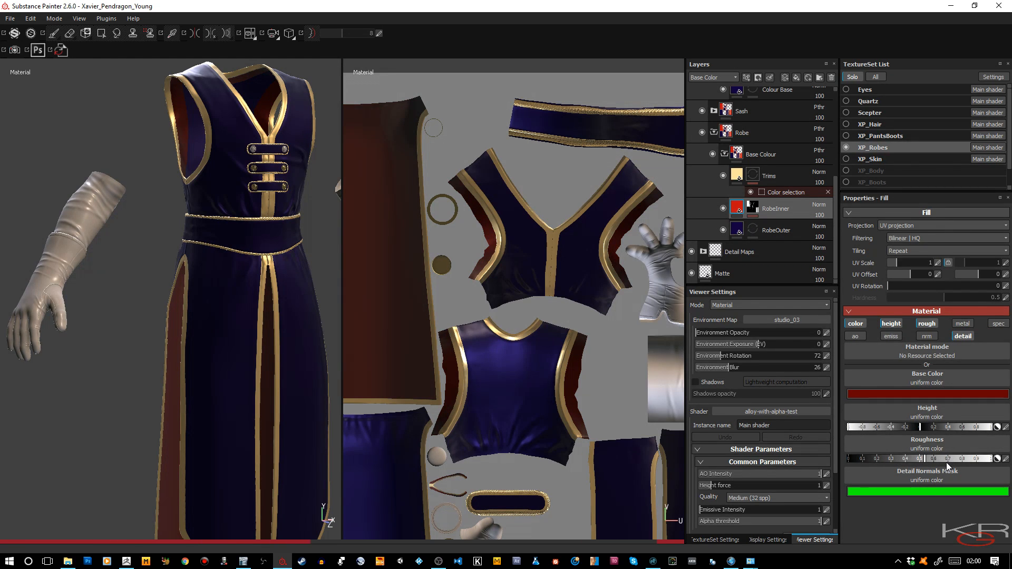
Raise the RobeInner layer's roughness to about 0.8 and brighten its dark red base colour slightly.
click(962, 461)
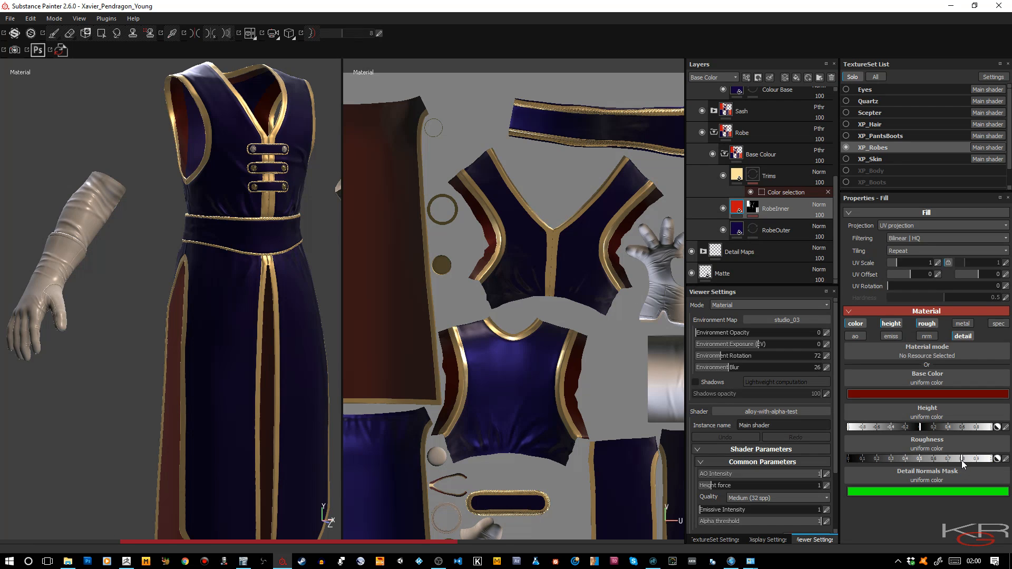
click(964, 397)
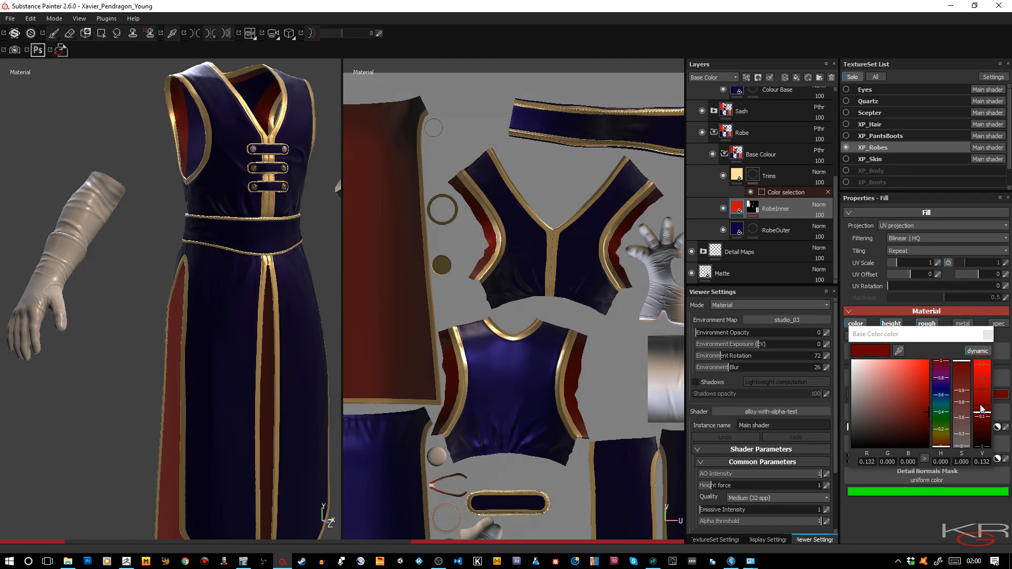
click(982, 401)
click(988, 336)
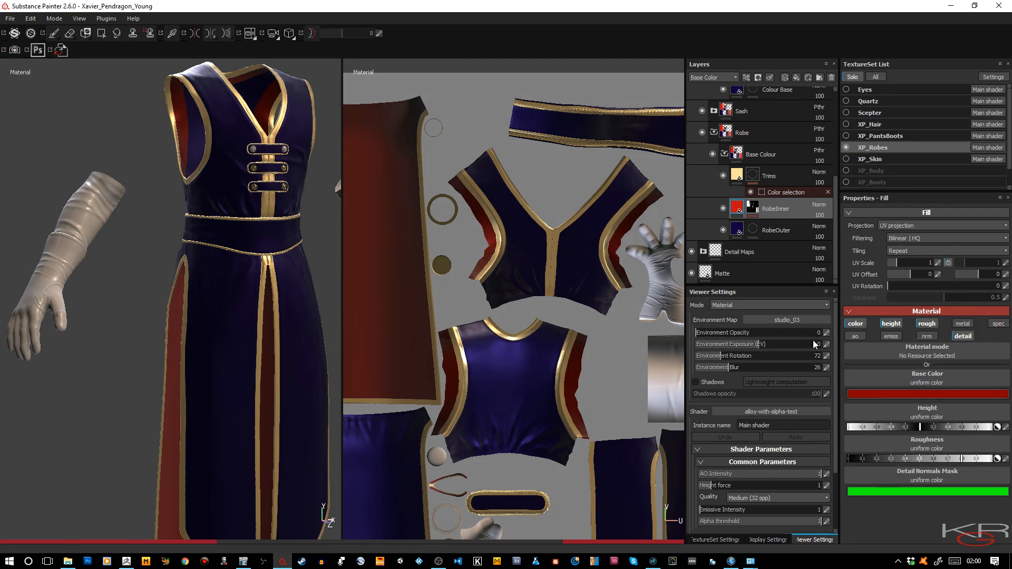
Collapse the Robe folder and fill the top coat strap's buttons with white in the Button Base layer's mask.
scroll(237, 225, down, 3)
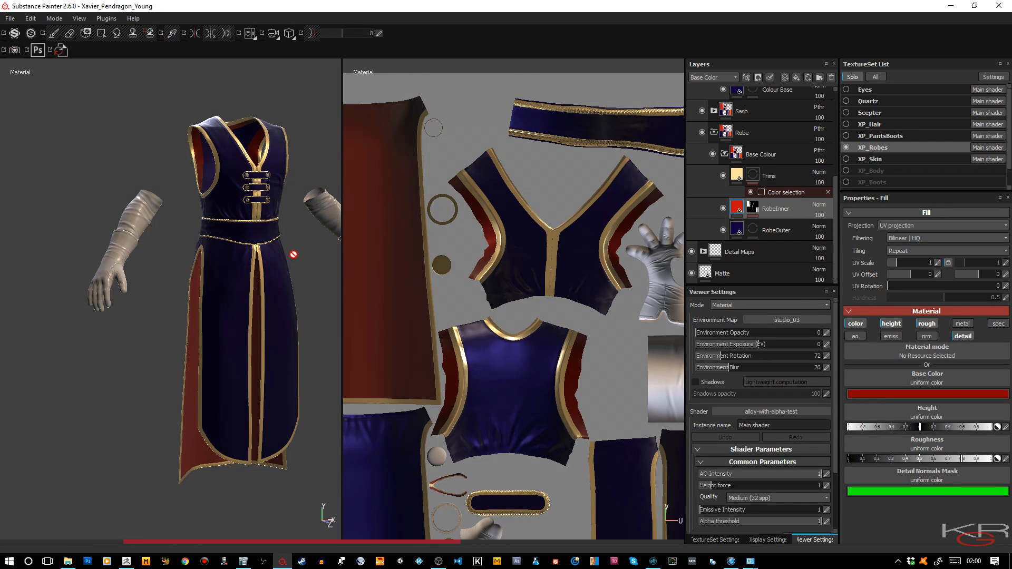
mouse_move(237, 225)
alt+mouse_down()
mouse_move(195, 239)
mouse_move(309, 250)
mouse_move(314, 264)
mouse_move(302, 276)
mouse_move(288, 269)
mouse_move(266, 229)
mouse_move(237, 280)
alt+mouse_up()
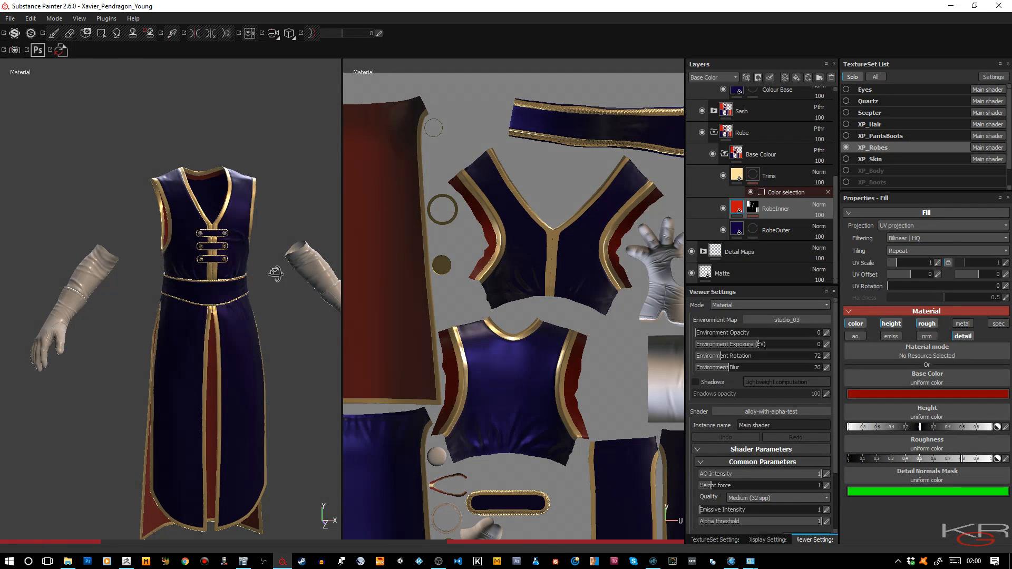
mouse_move(236, 280)
alt+right_down()
mouse_move(279, 392)
mouse_move(232, 384)
mouse_move(192, 242)
mouse_move(286, 256)
alt+right_up()
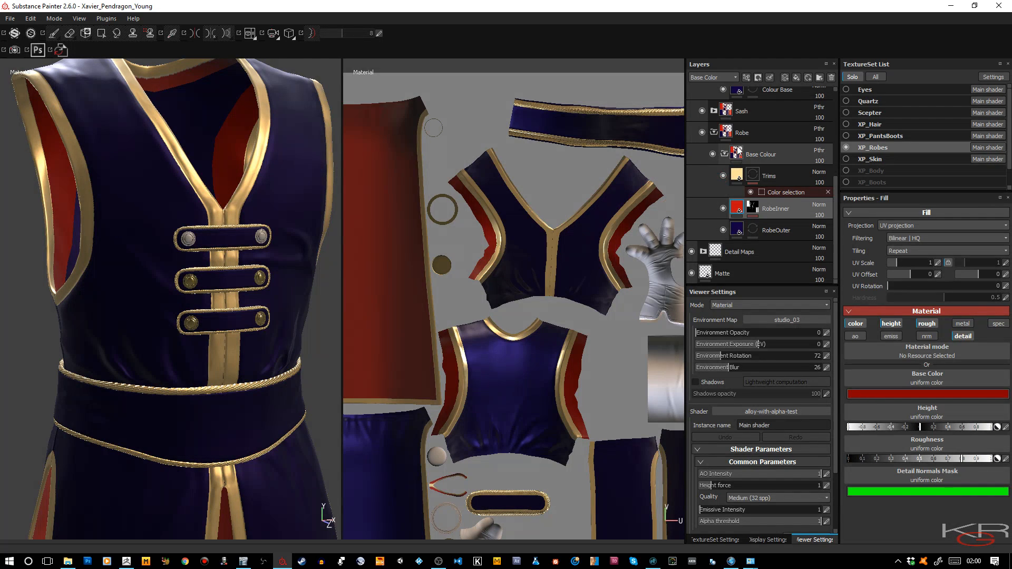
click(714, 133)
scroll(735, 155, up, 3)
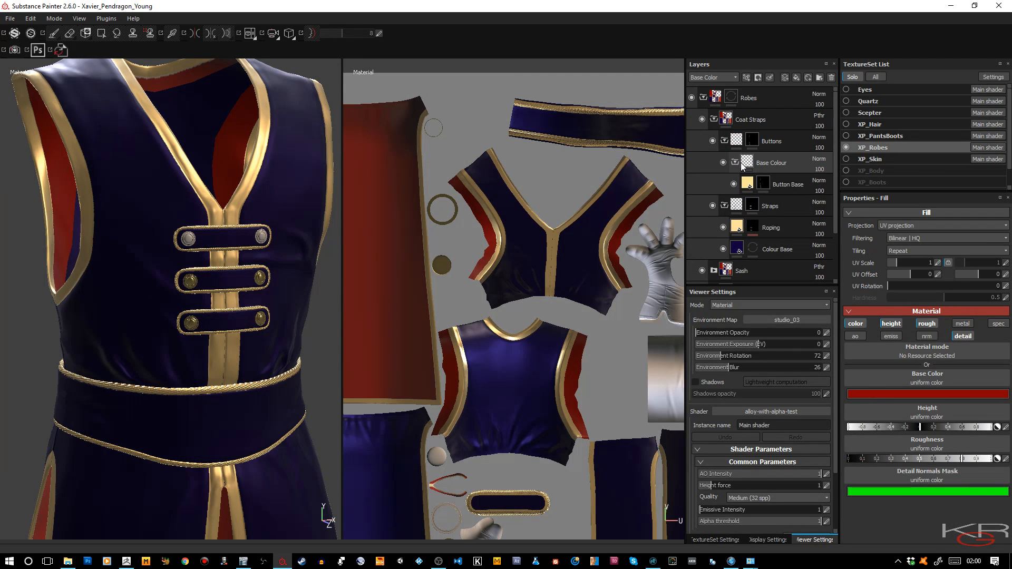
click(764, 183)
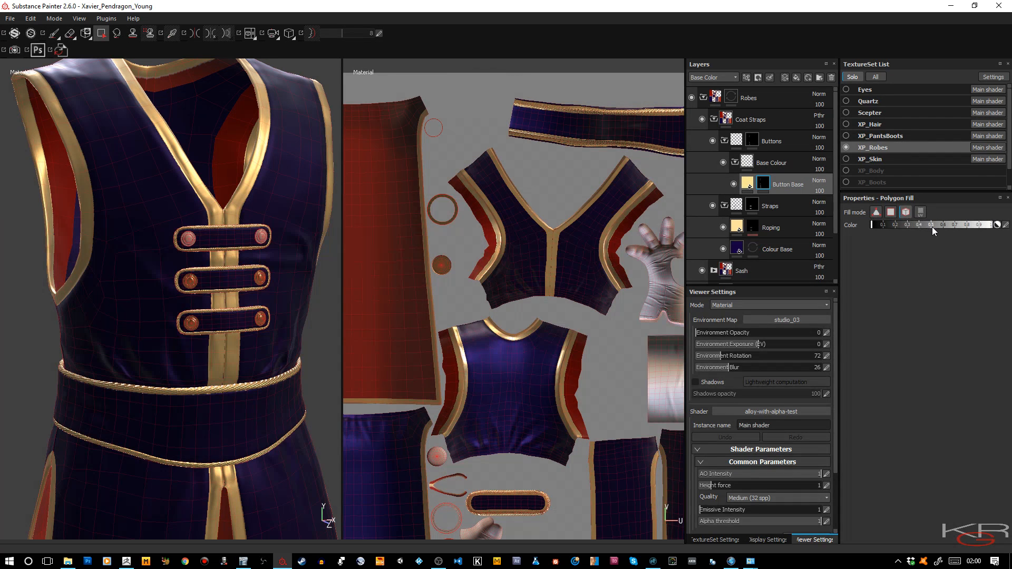
drag(932, 227, 994, 227)
click(263, 241)
Display only the Buttons folder's mask, add the top strap's buttons to it with Polygon Fill, and return to the material view.
click(753, 140)
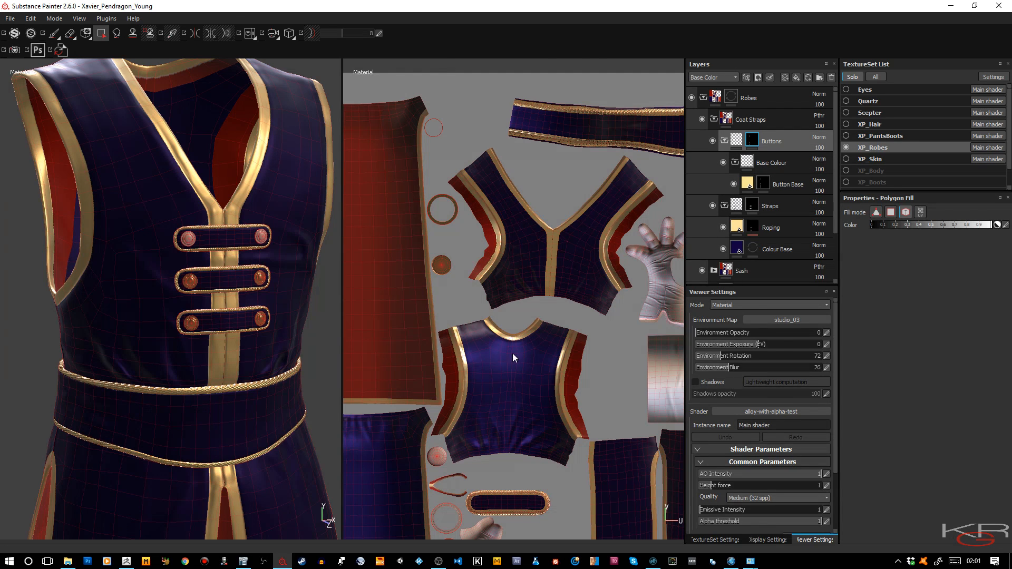
key(c)
click(764, 540)
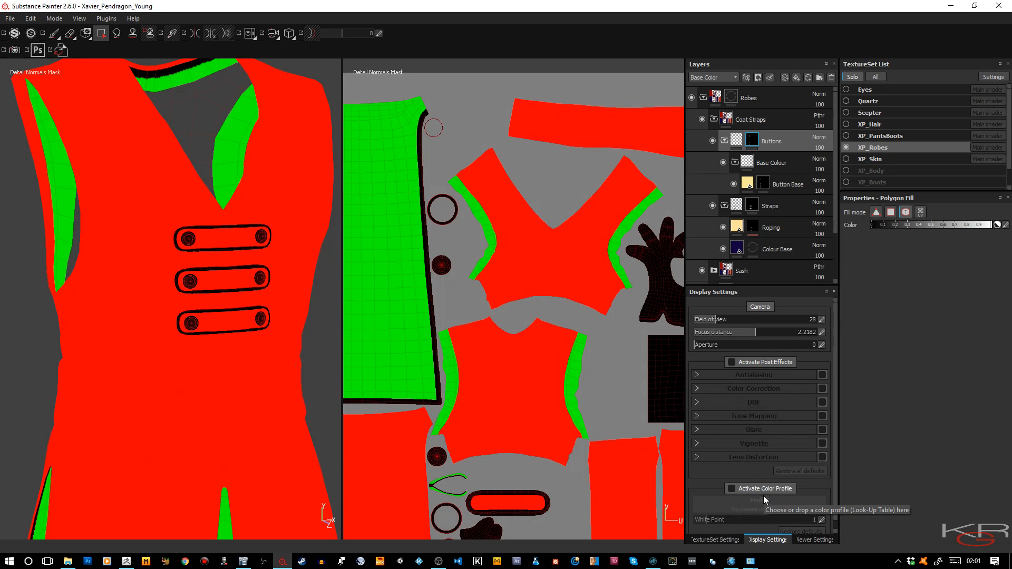
click(805, 540)
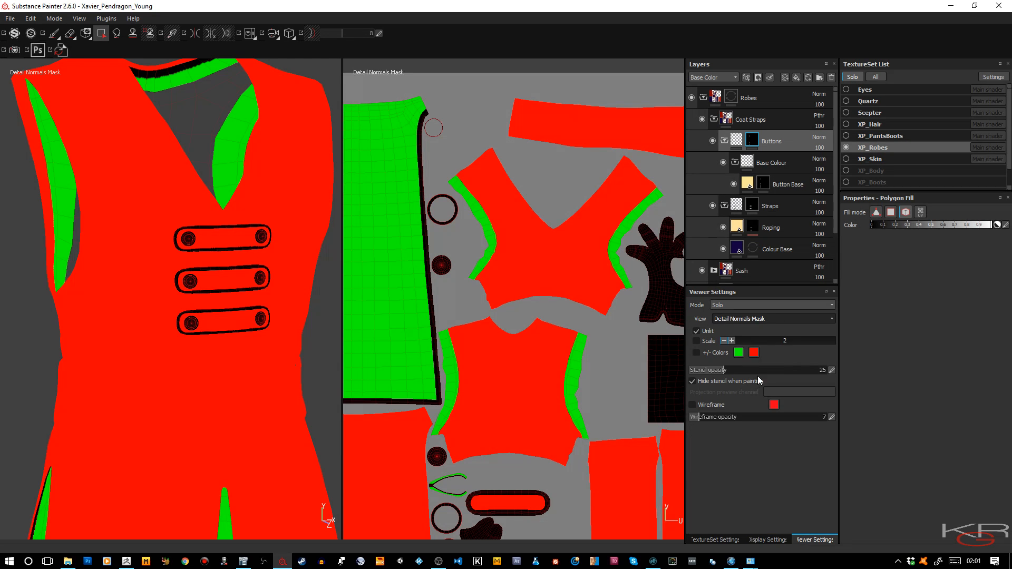
click(760, 319)
click(730, 383)
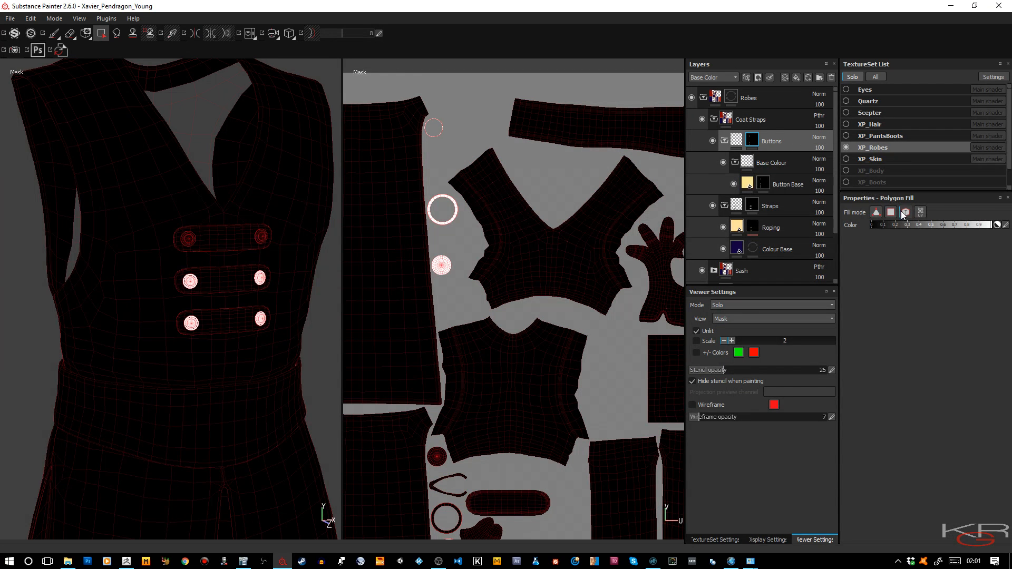
click(264, 238)
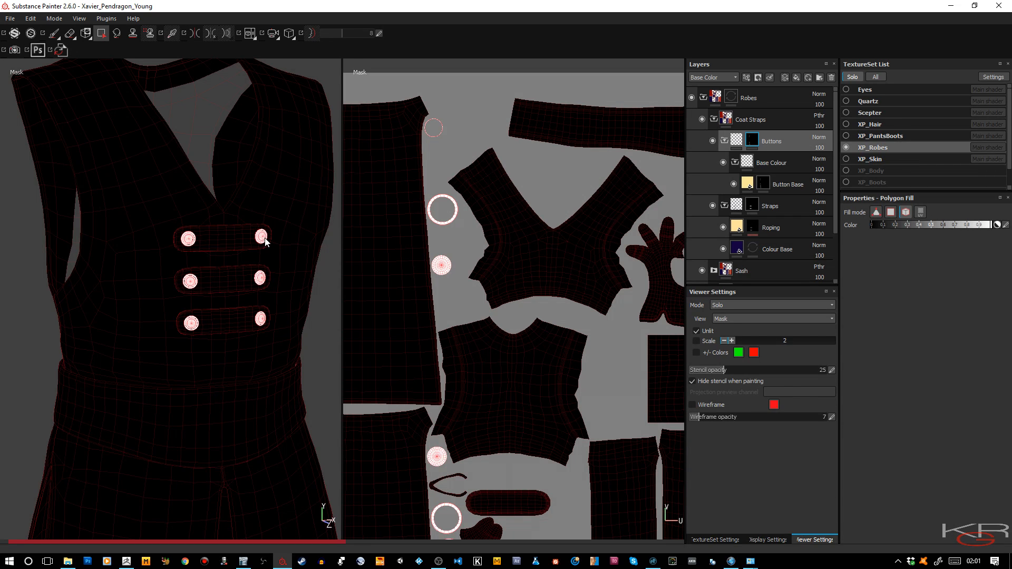
key(m)
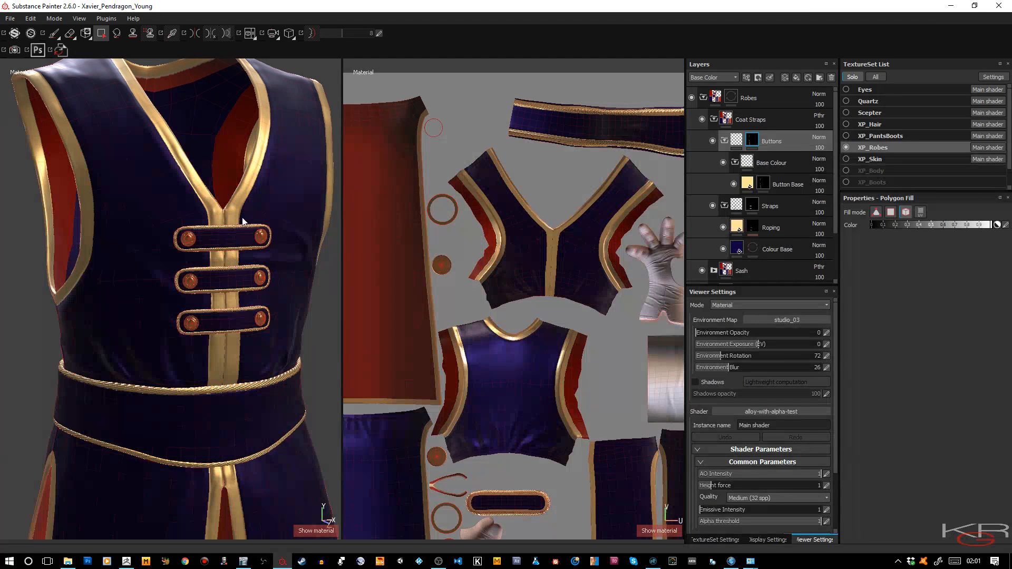
Add a fill layer above Button Base in the Buttons folder's Base Colour group and name it Emerabld.
click(794, 193)
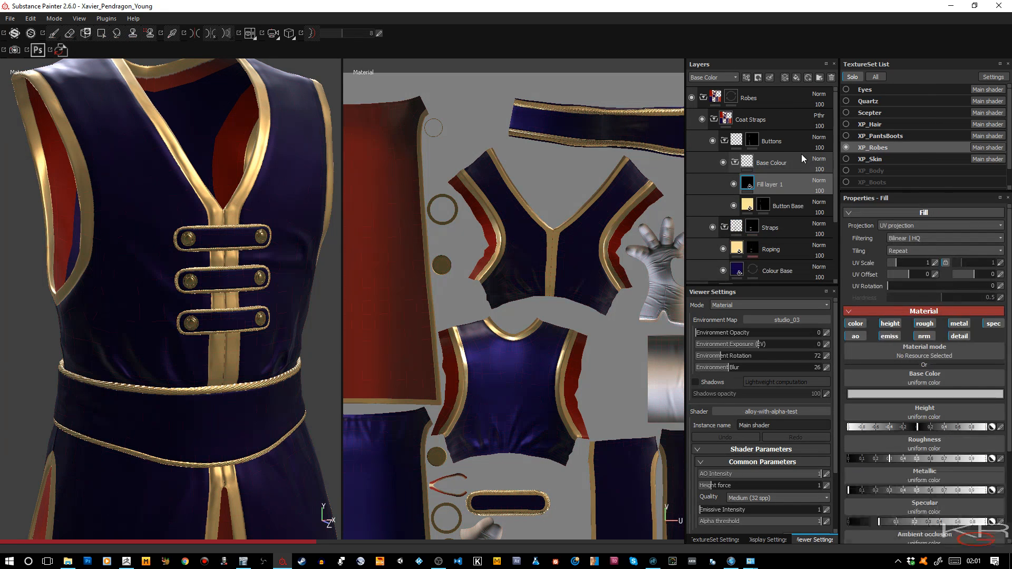
double_click(777, 185)
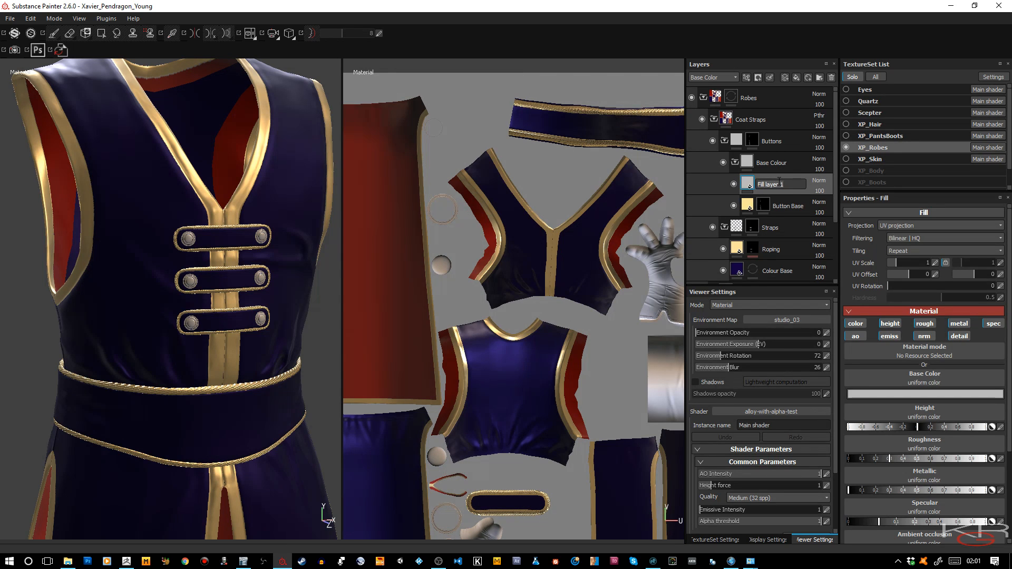
key(BackSpace)
text(Emerabld)
key(Return)
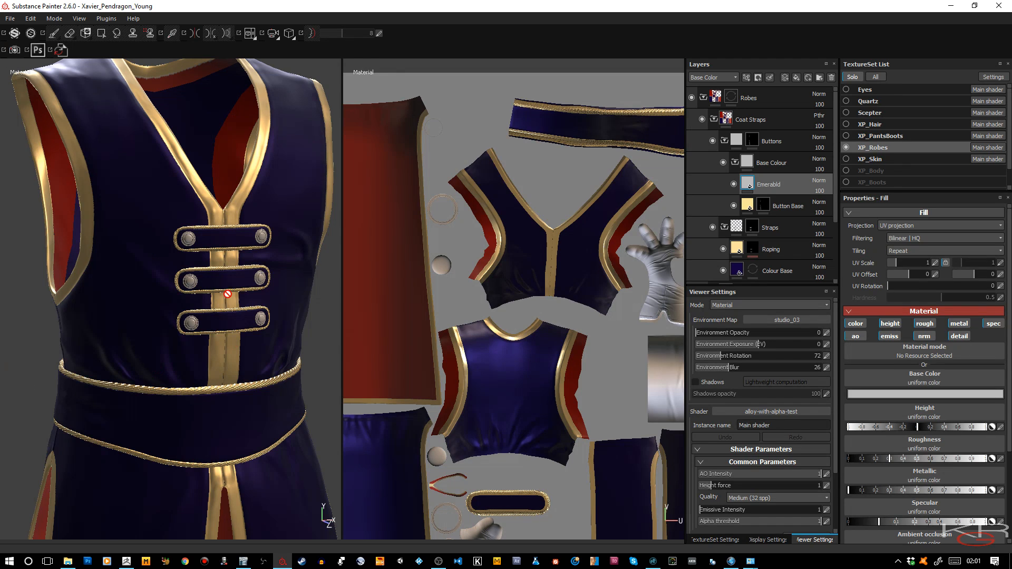
click(81, 20)
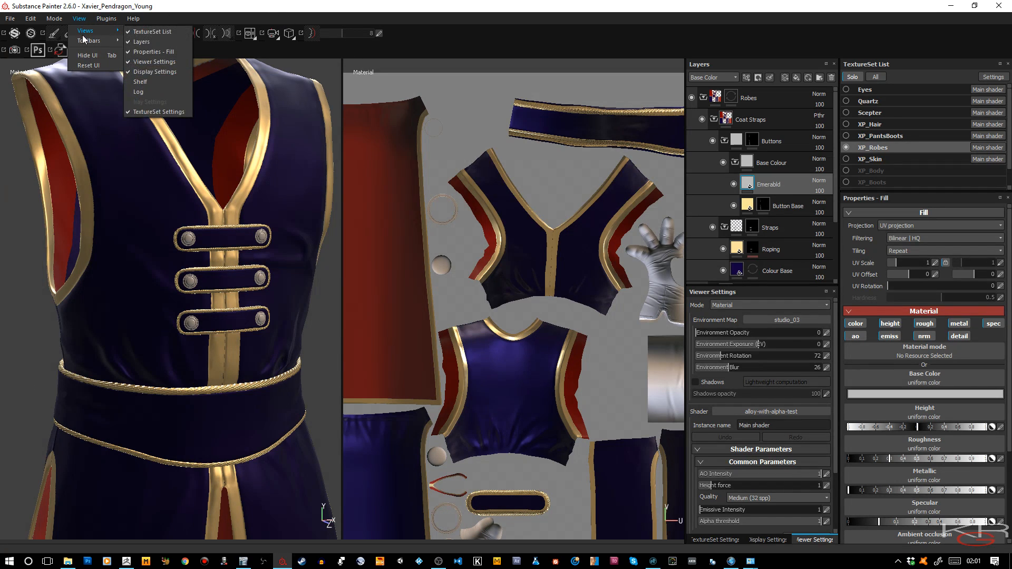
mouse_move(83, 42)
mouse_move(120, 39)
key(Escape)
key(Escape)
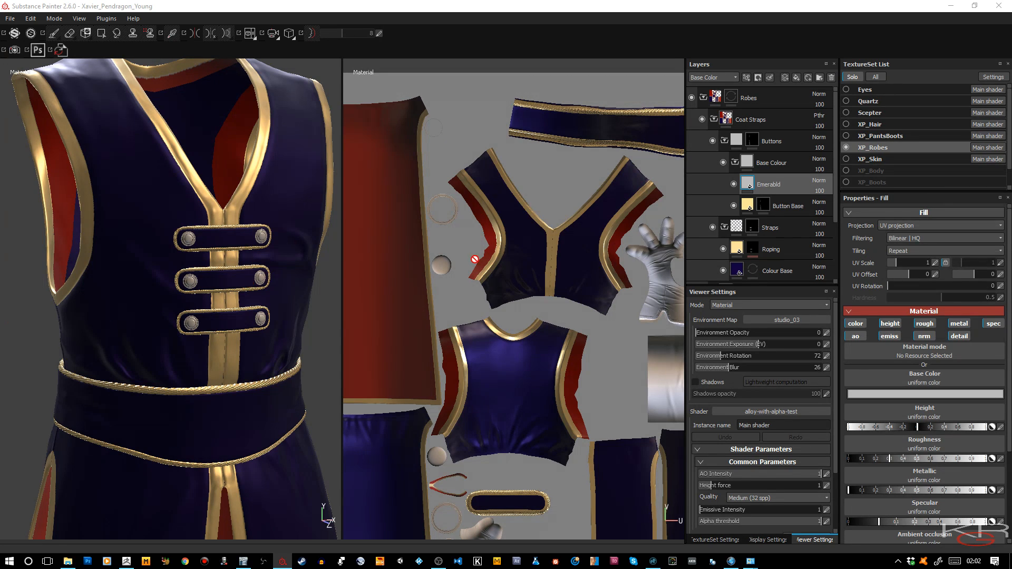
Mask the Emerabld layer with a colour selection using the button centres' brown ID colour (R 167, G 131, B 90).
scroll(237, 237, up, 5)
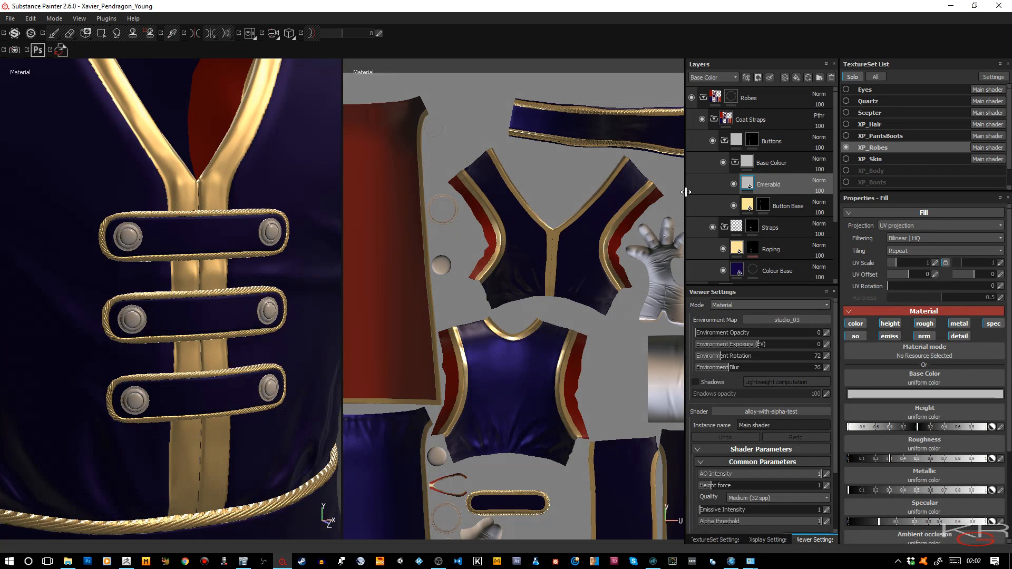
right_click(787, 185)
click(805, 223)
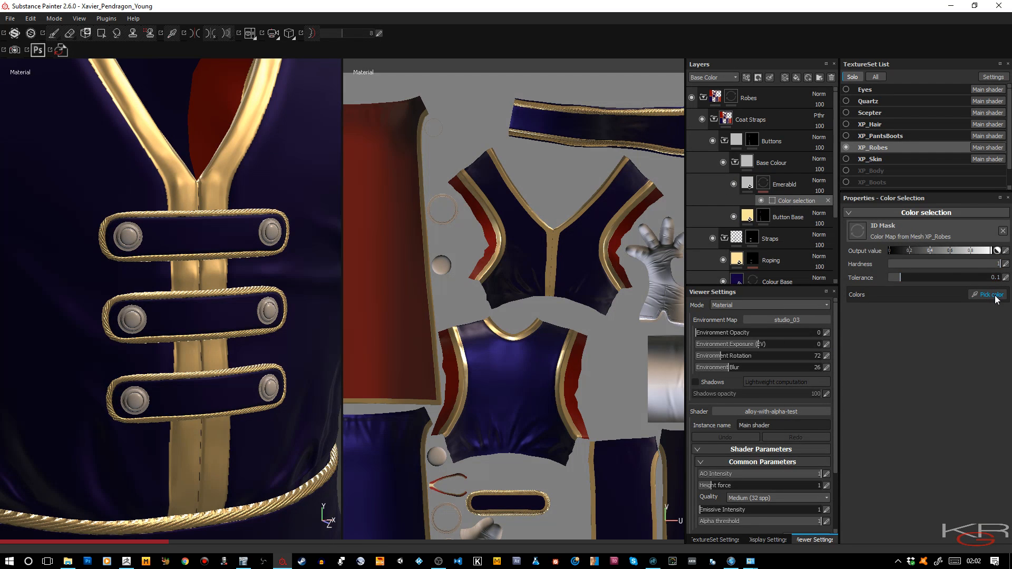
click(992, 295)
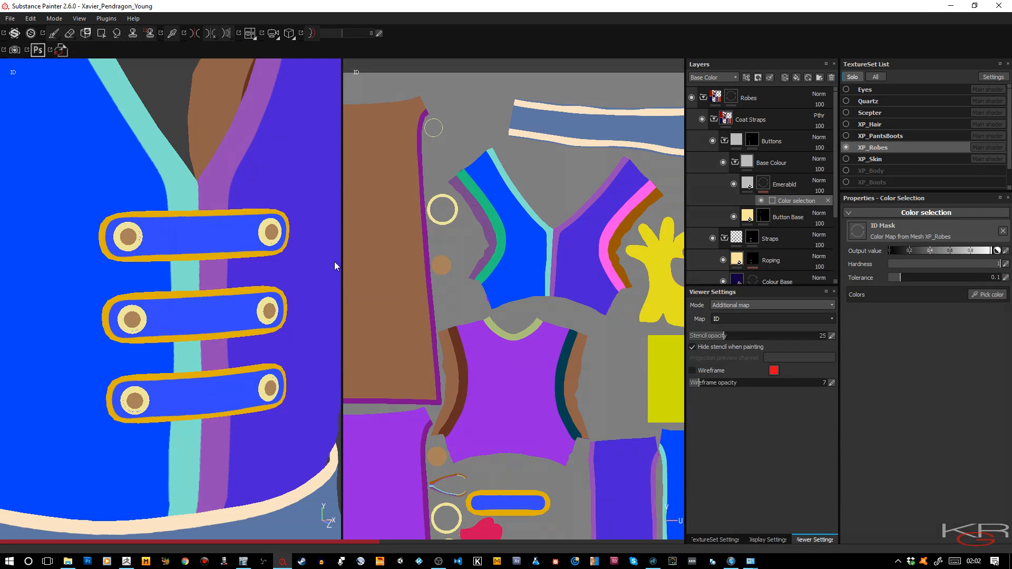
click(125, 237)
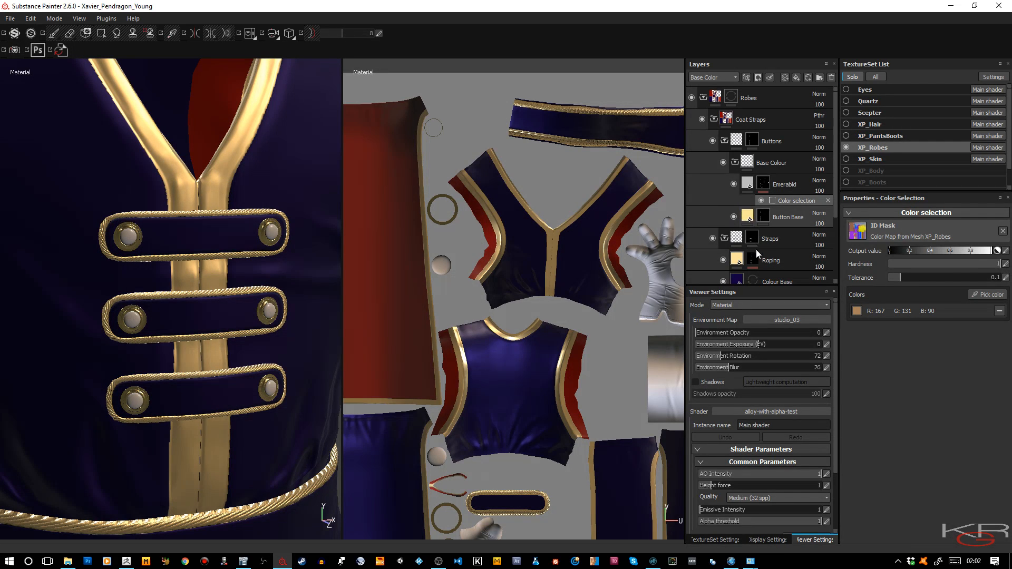
Raise the roughness of the Button Base fill layer to about 0.35.
click(748, 215)
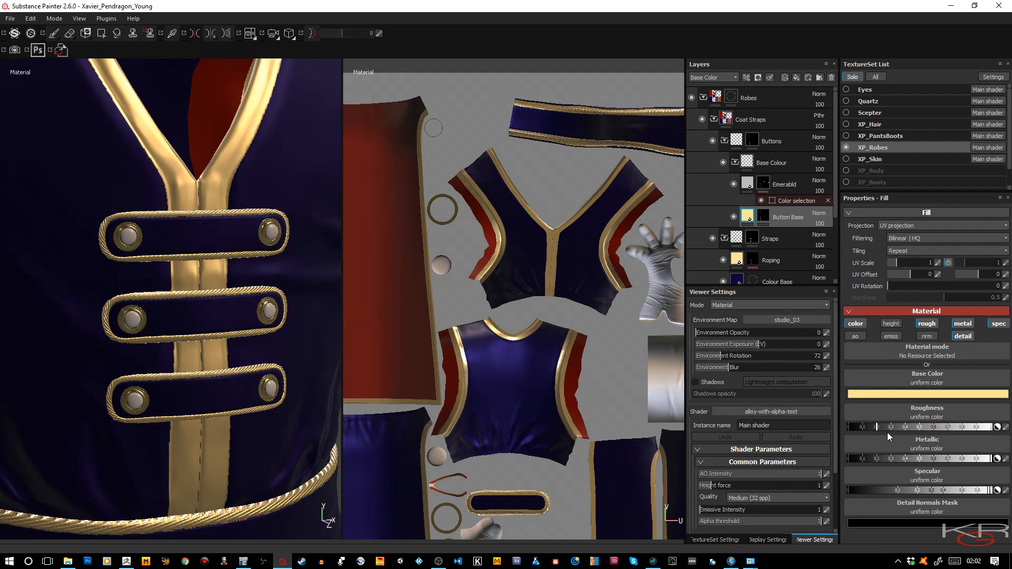
drag(888, 428, 898, 428)
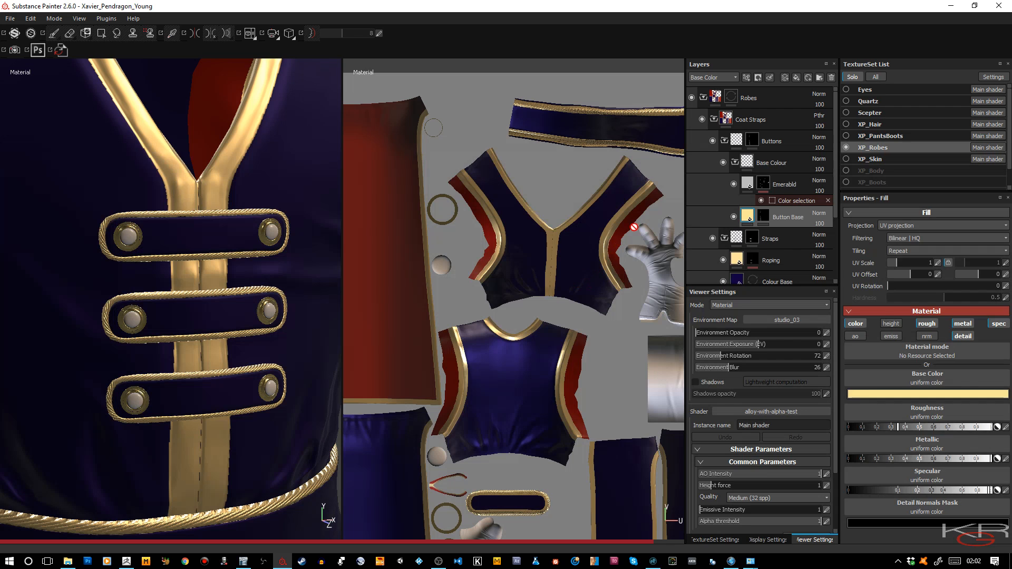
Switch off the normal, emissive, ambient occlusion and specular channels of the Emerabld fill layer.
click(759, 200)
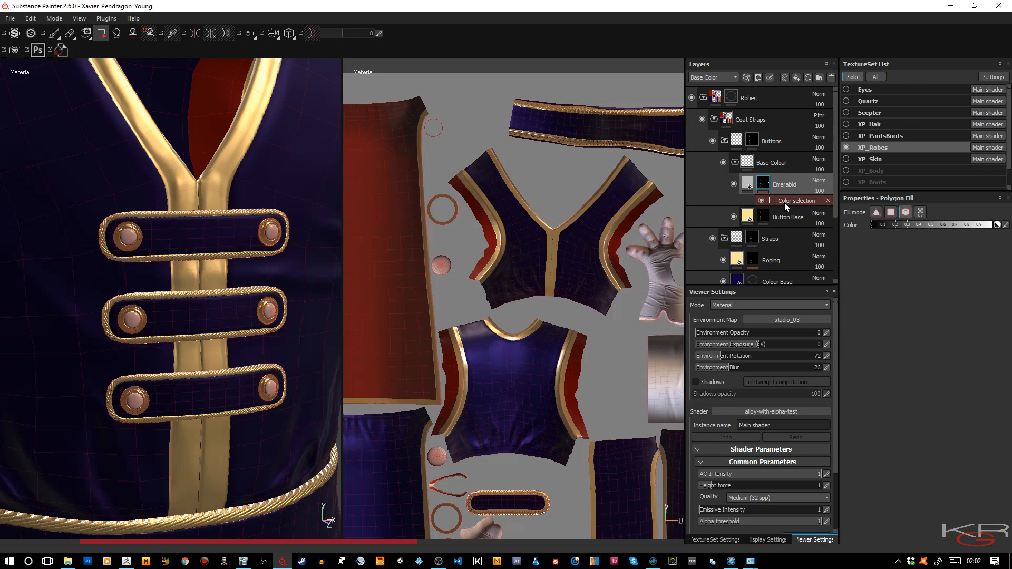
click(748, 184)
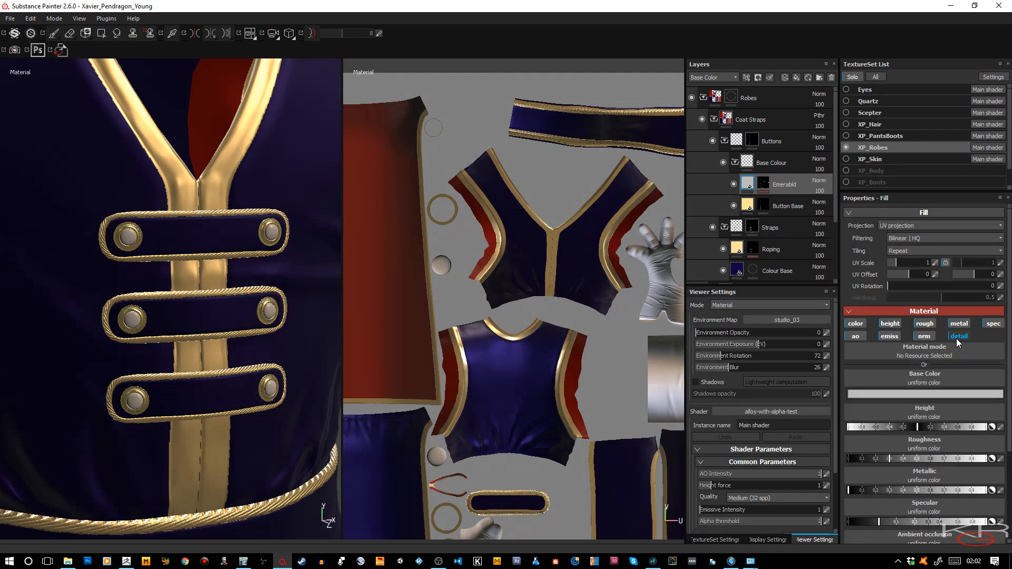
scroll(960, 369, down, 3)
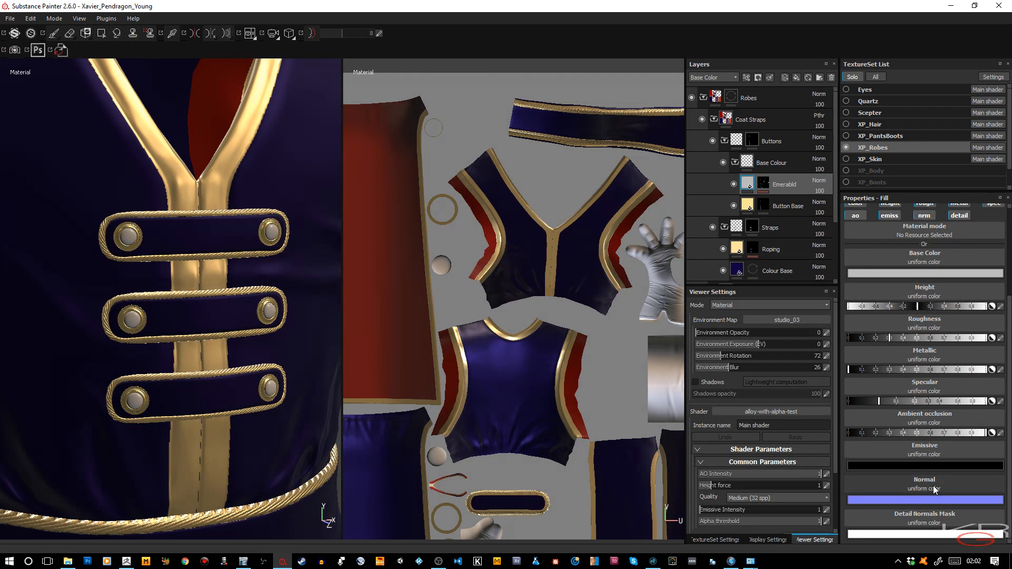
click(918, 216)
click(886, 252)
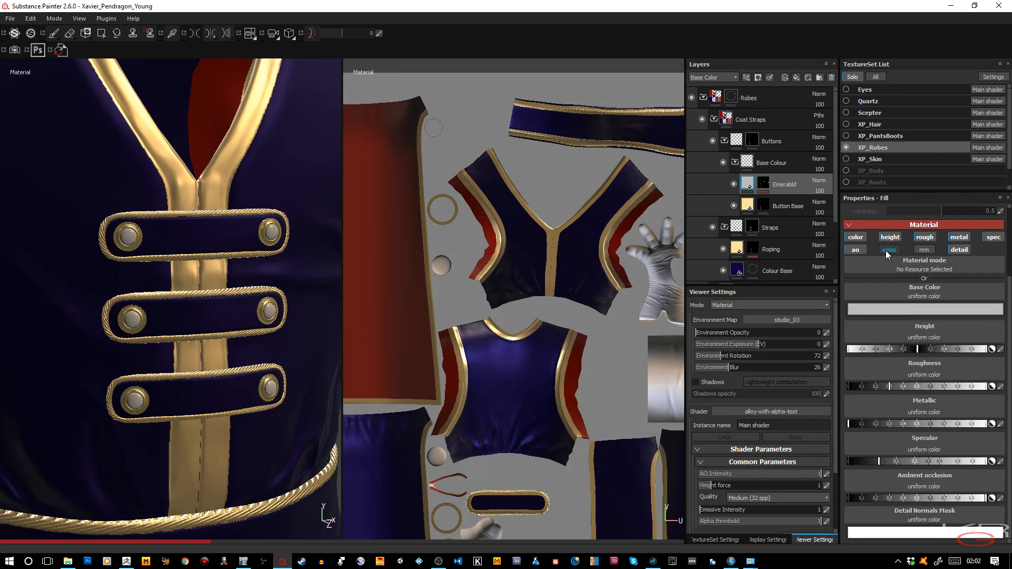
click(859, 283)
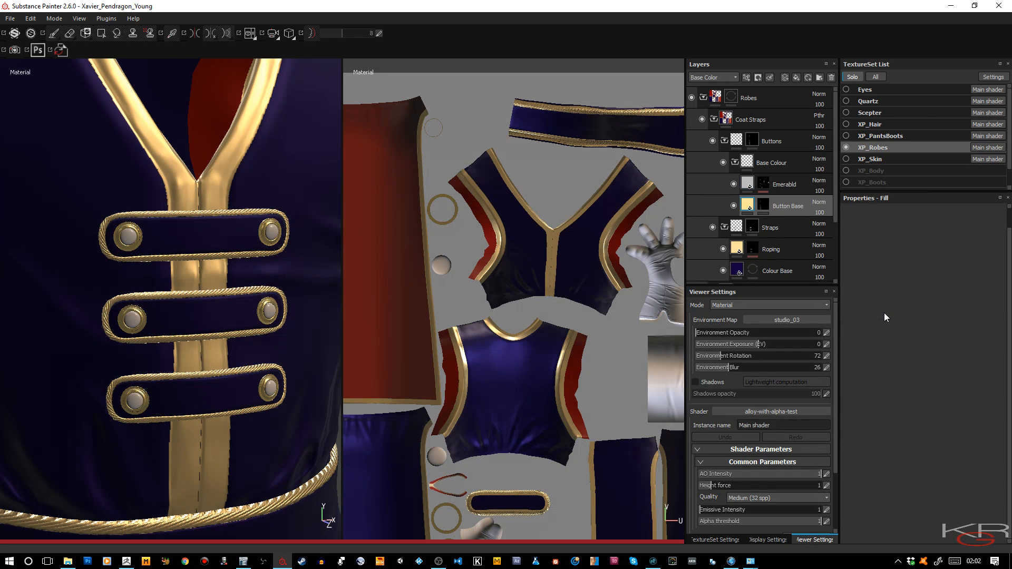
click(751, 184)
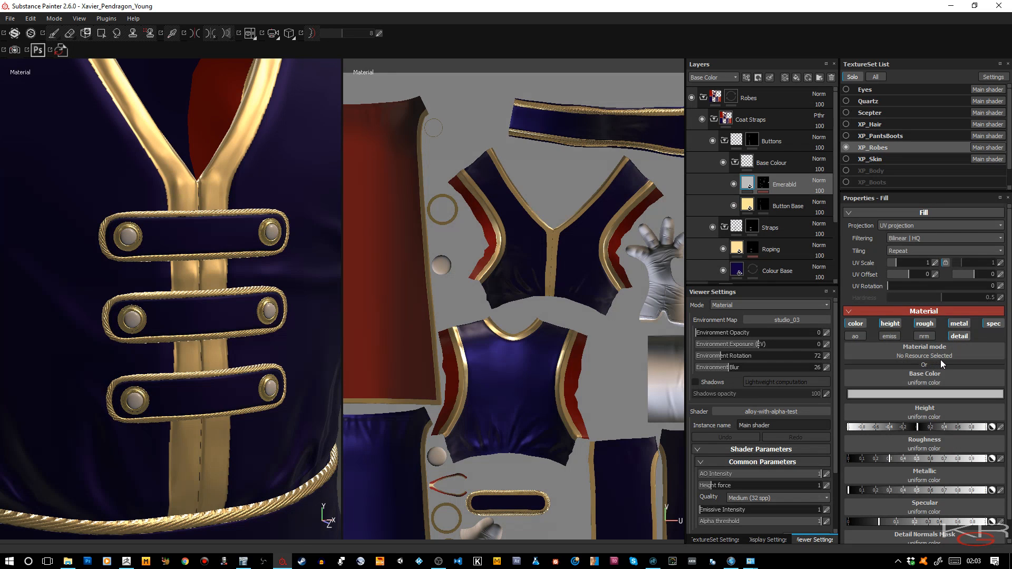
click(991, 324)
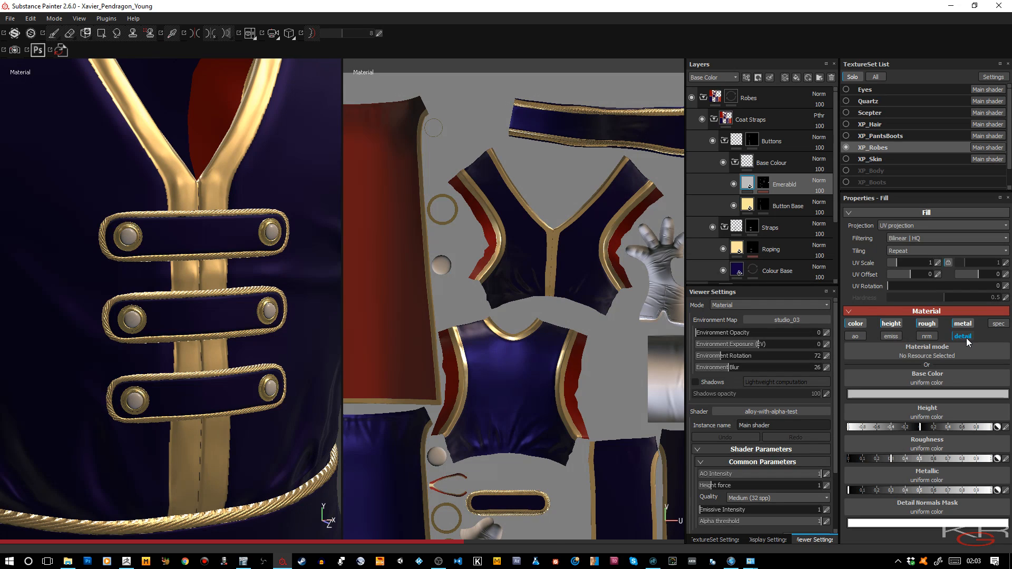
Set the Emerabld layer's Detail Normals Mask colour to black (value 0.000).
click(973, 524)
drag(982, 529, 985, 545)
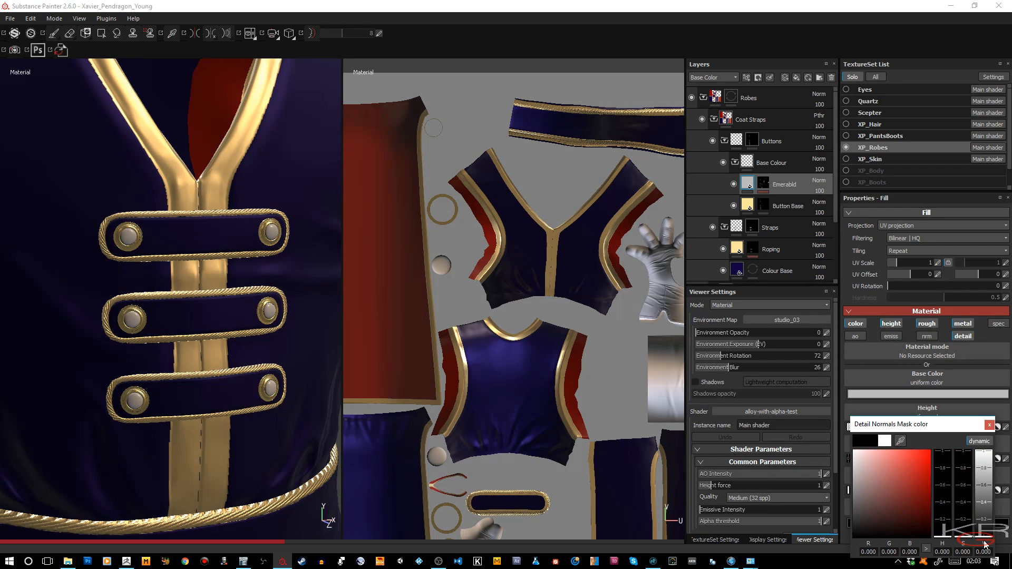
click(990, 425)
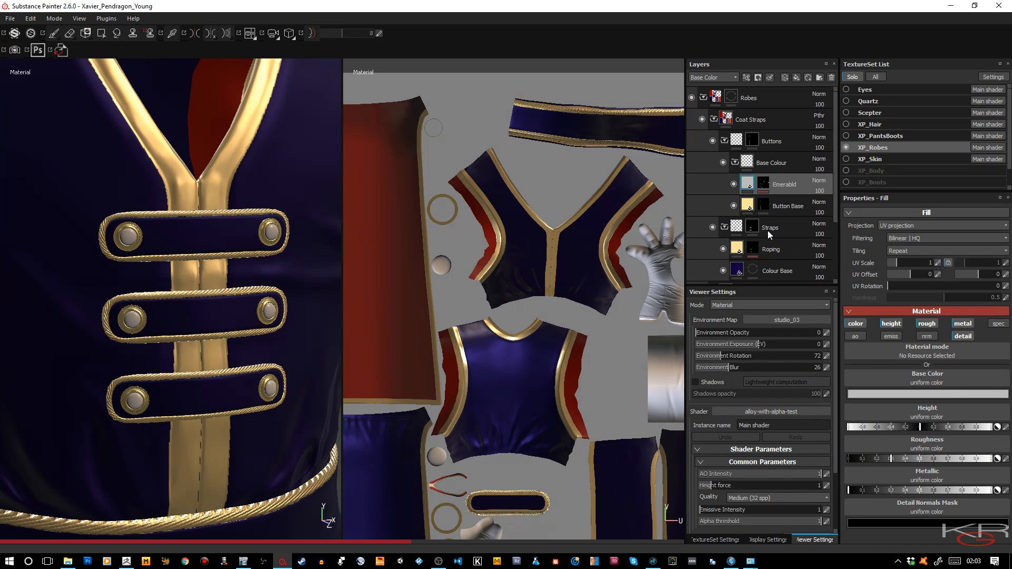
Set the Emerabld layer's base colour to dark green (R 0.002, G 0.170, B 0.000) and its roughness to about 0.1.
click(751, 208)
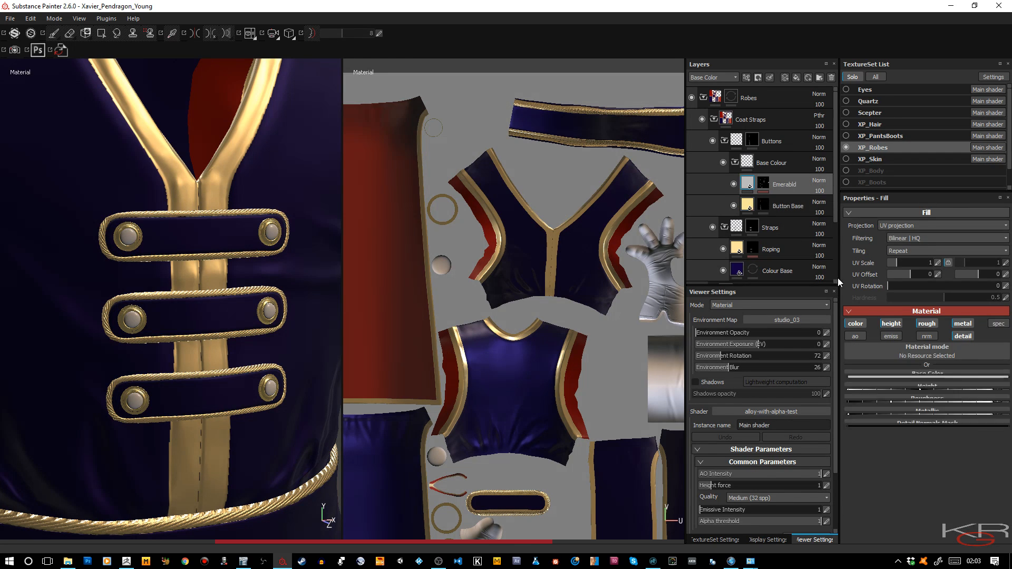
click(921, 396)
click(921, 396)
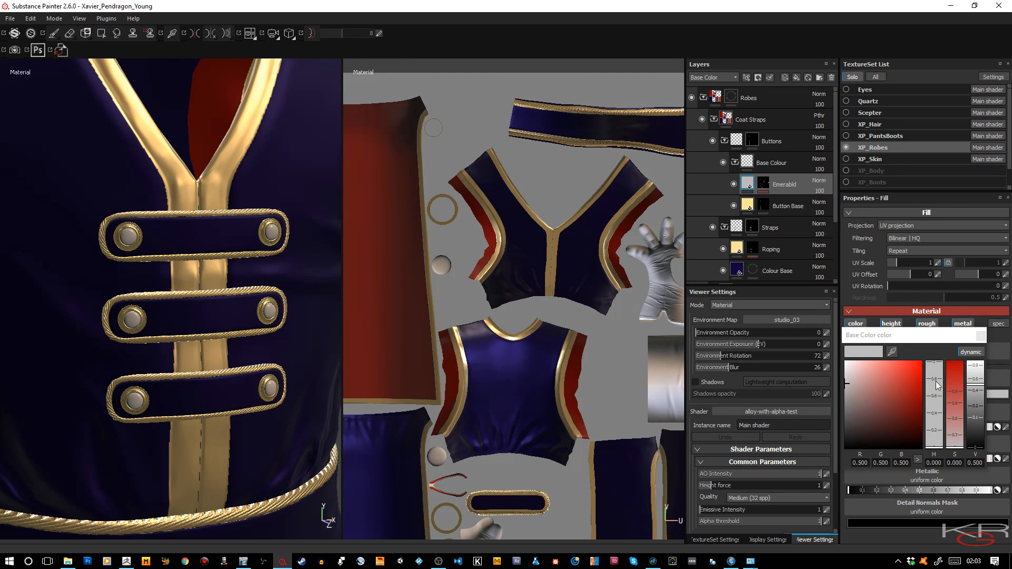
click(934, 420)
drag(933, 420, 919, 409)
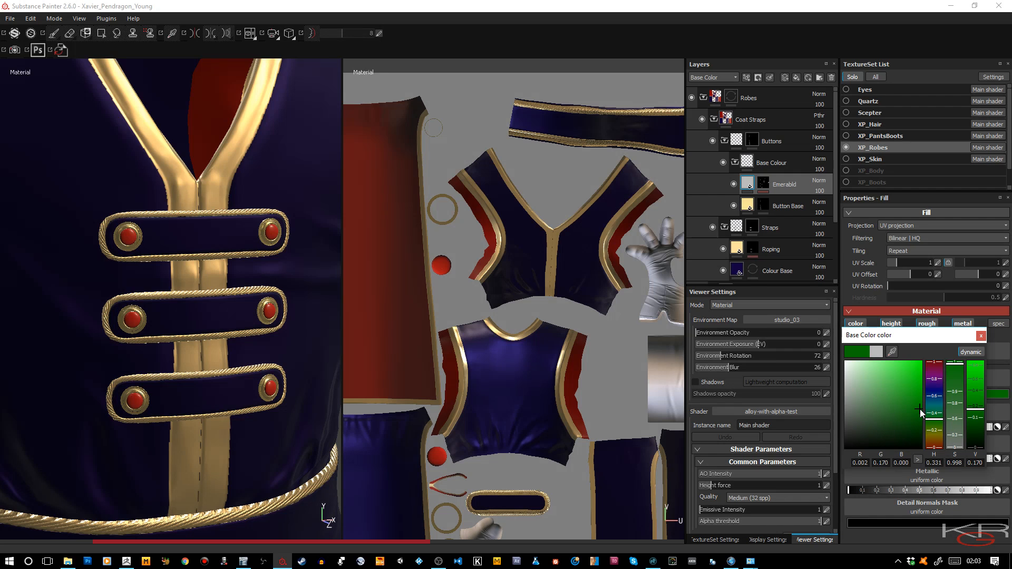
click(980, 337)
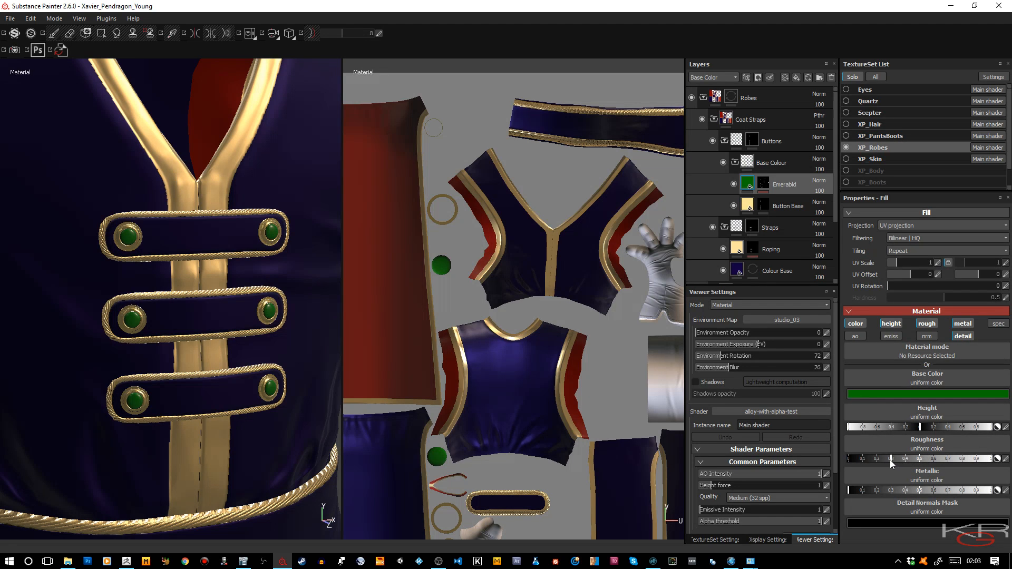
drag(887, 457, 869, 461)
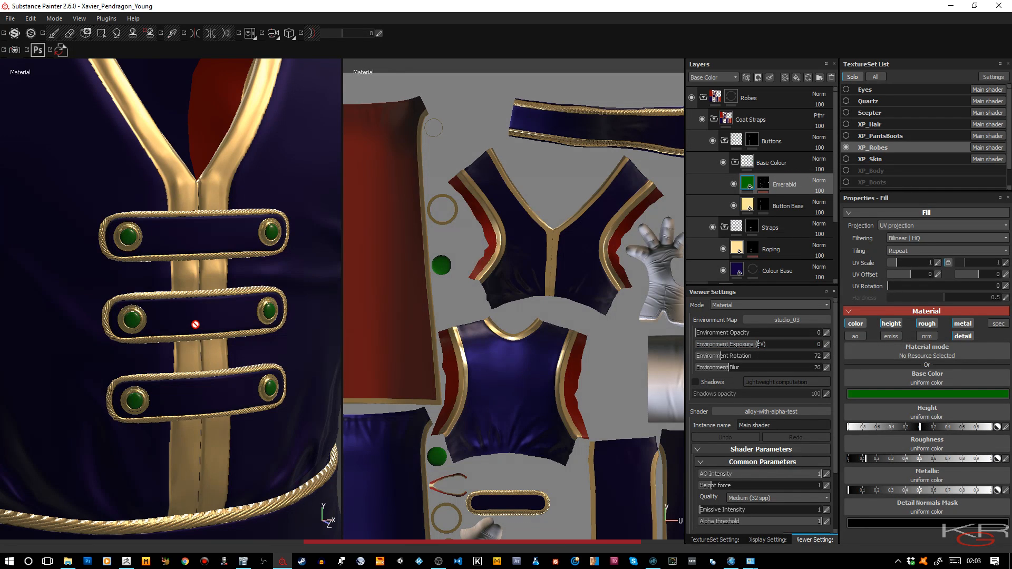
Add a new folder and move it above the Robes folder at the top of the layer stack.
scroll(195, 324, down, 2)
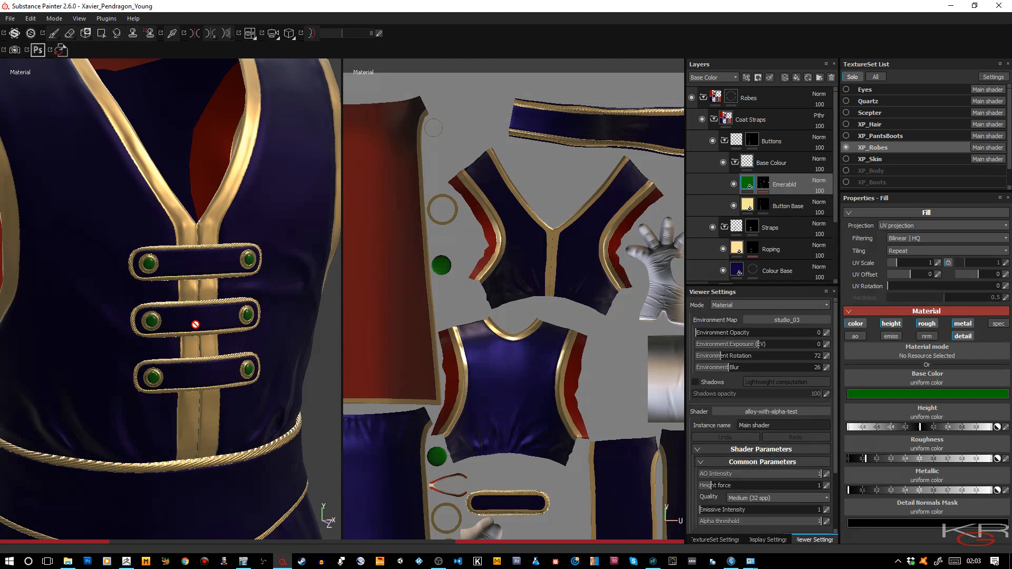
scroll(195, 324, down, 5)
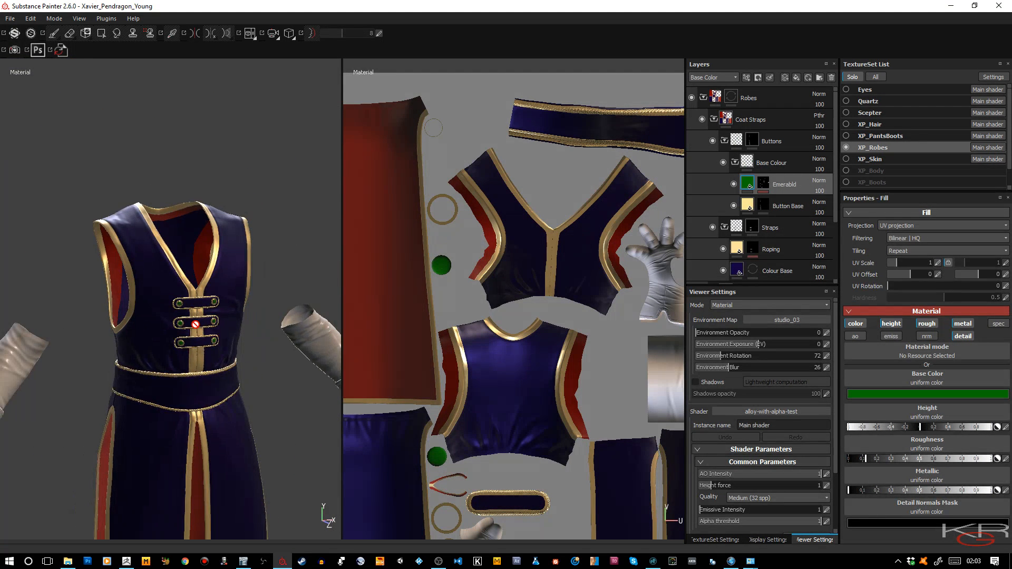
scroll(195, 325, down, 1)
alt+middle_drag(198, 337, 214, 200)
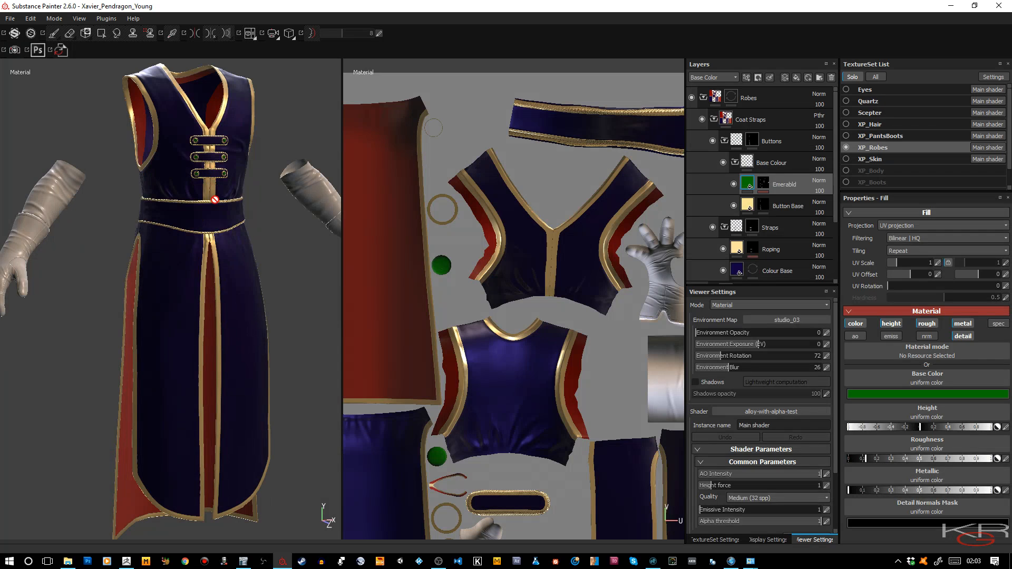
alt+drag(214, 200, 24, 313)
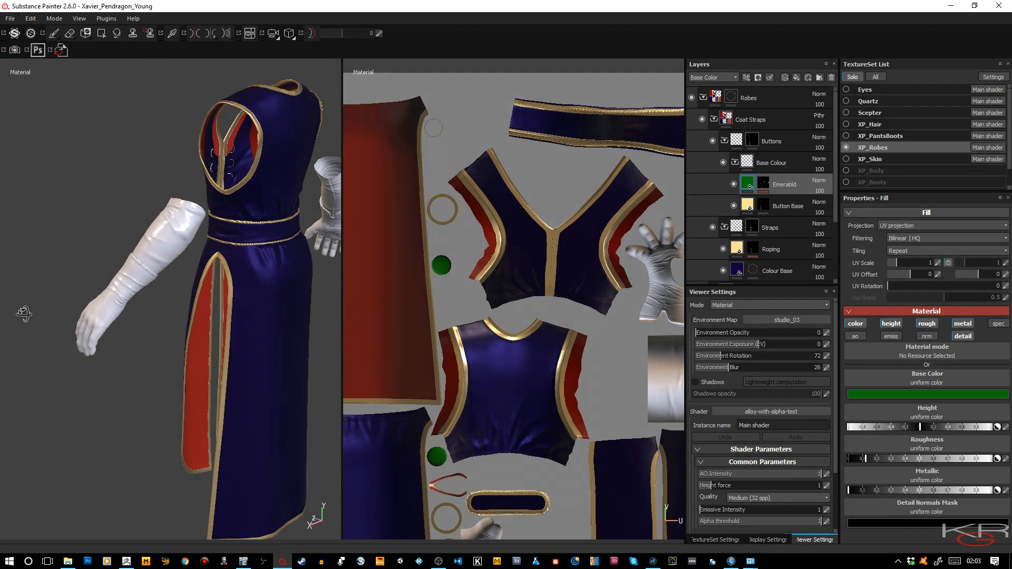
alt+drag(163, 315, 298, 310)
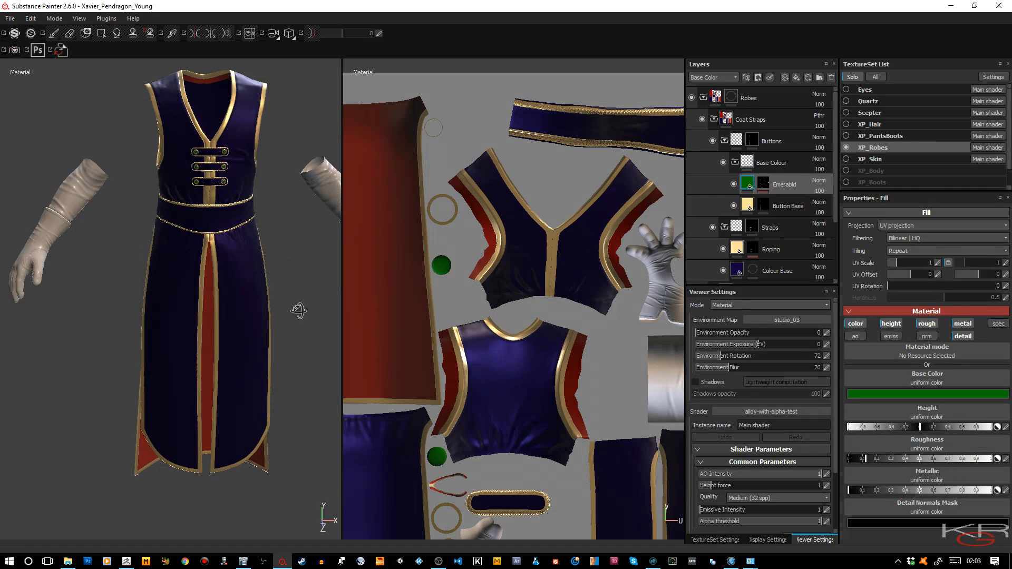
click(702, 98)
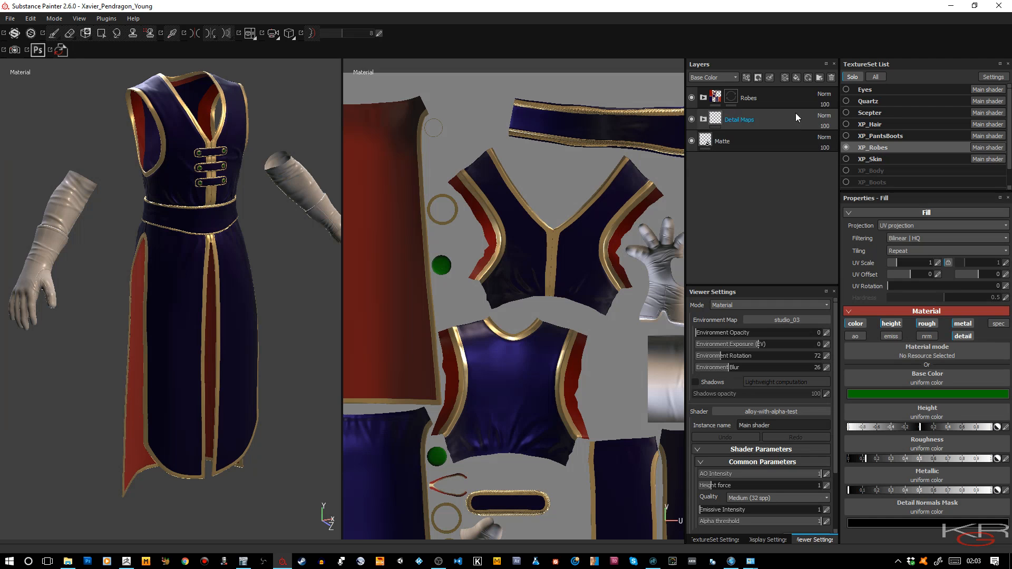
click(819, 77)
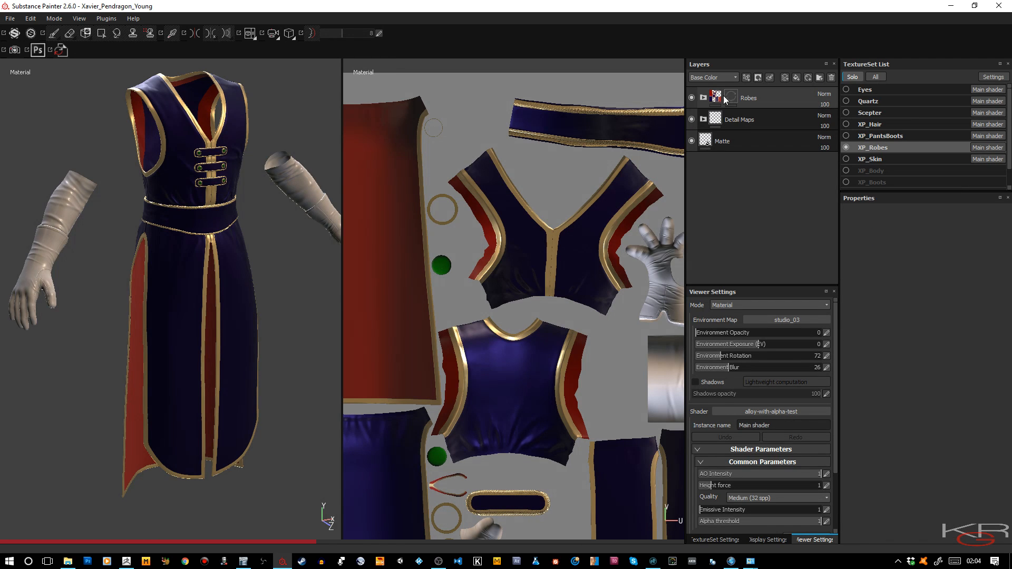
click(703, 98)
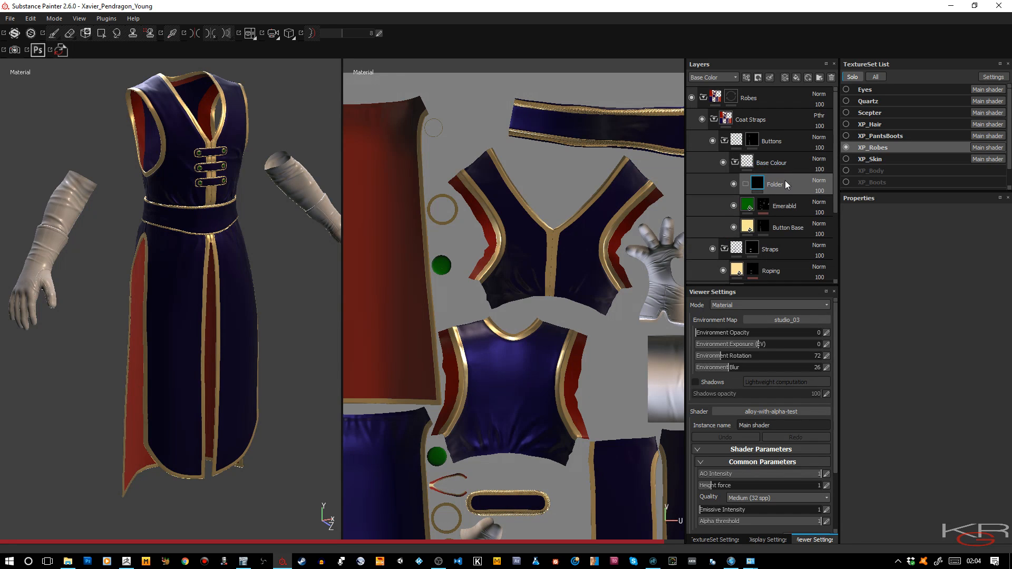
drag(786, 181, 776, 90)
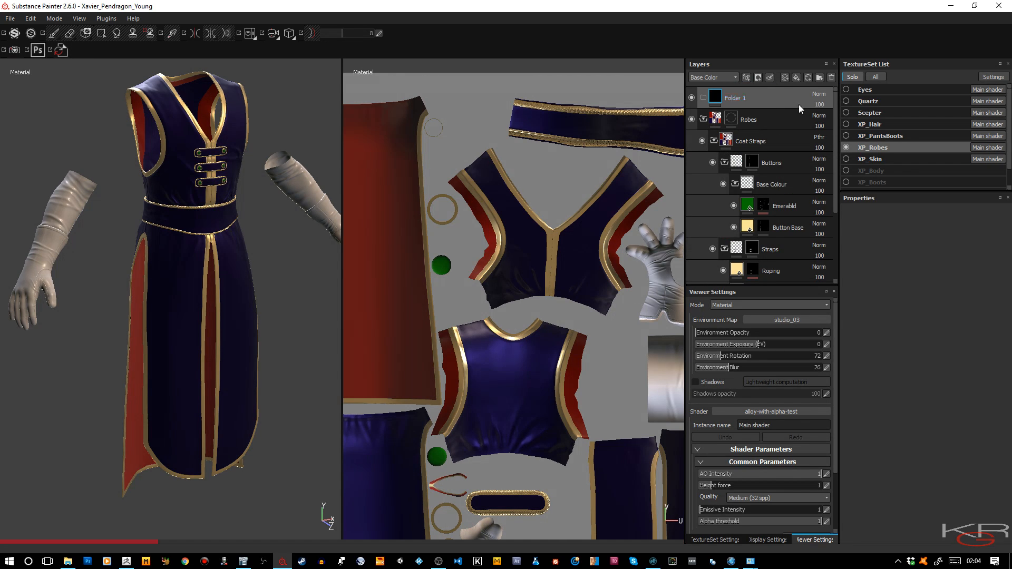
Name the new folder Gloves and Sleeves and mask it to the glove and sleeve meshes with a black mask and Polygon Fill.
double_click(742, 98)
text(G)
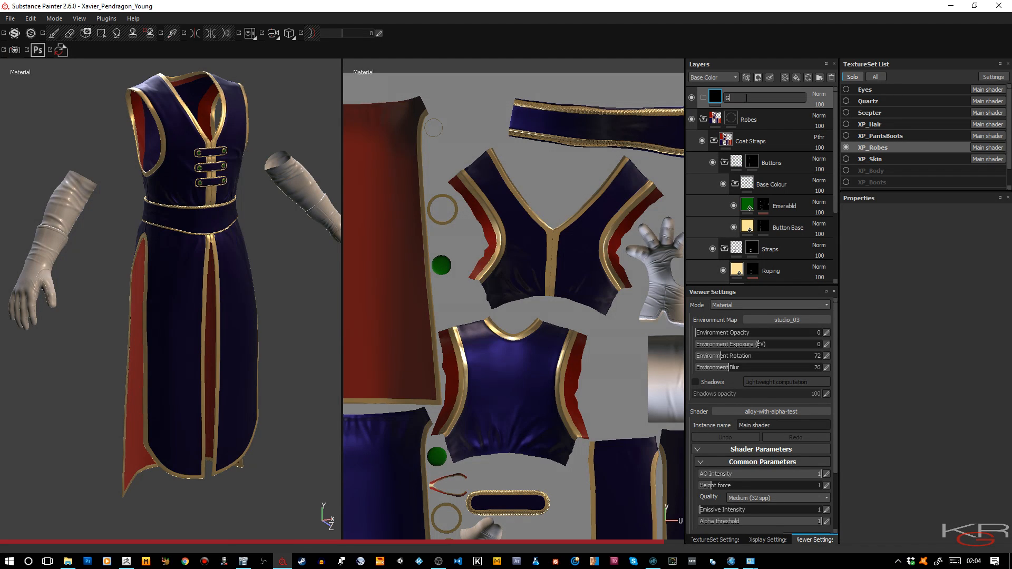
text(loves and Sl)
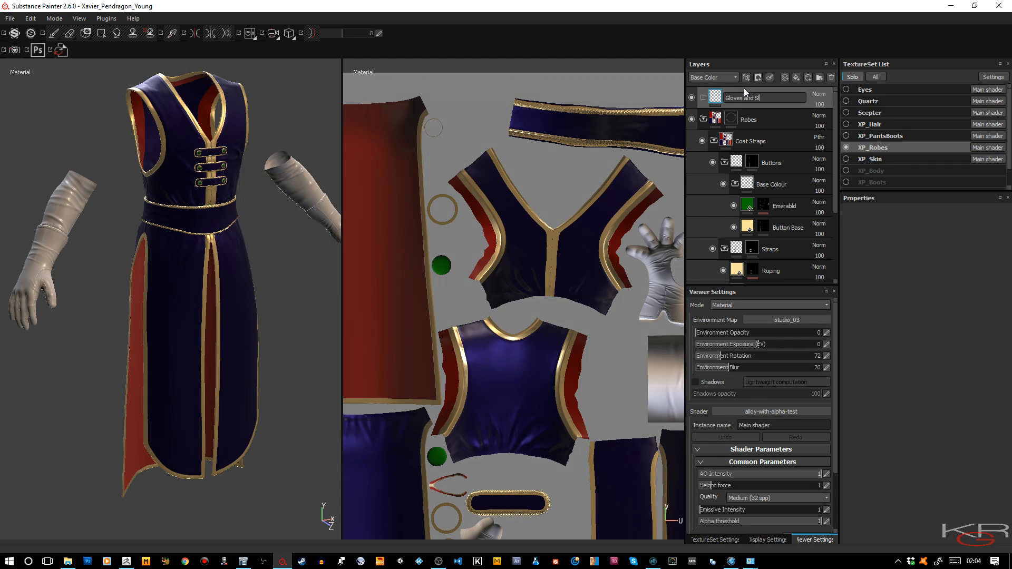
text(eeves)
key(Return)
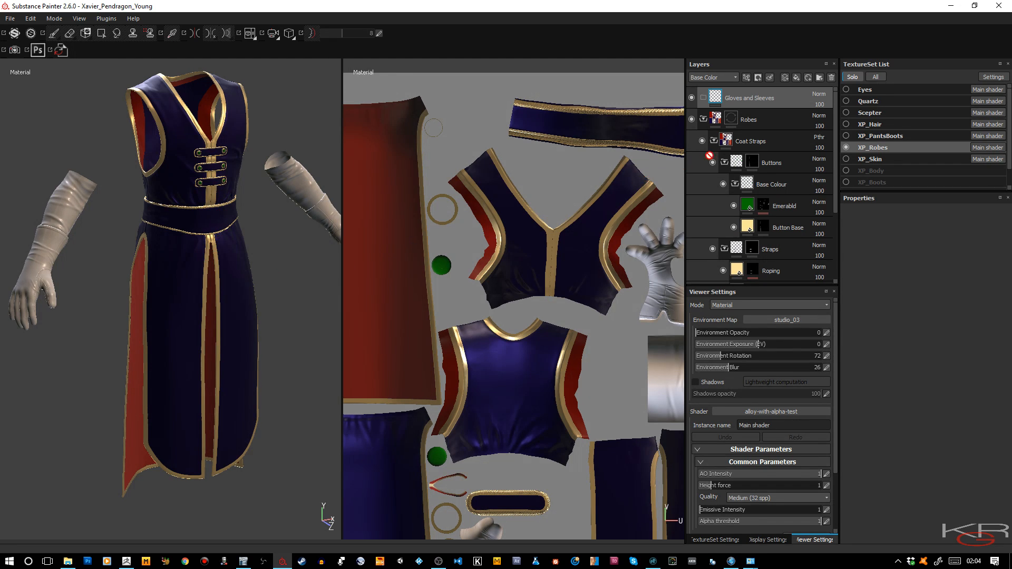
right_click(793, 97)
click(808, 111)
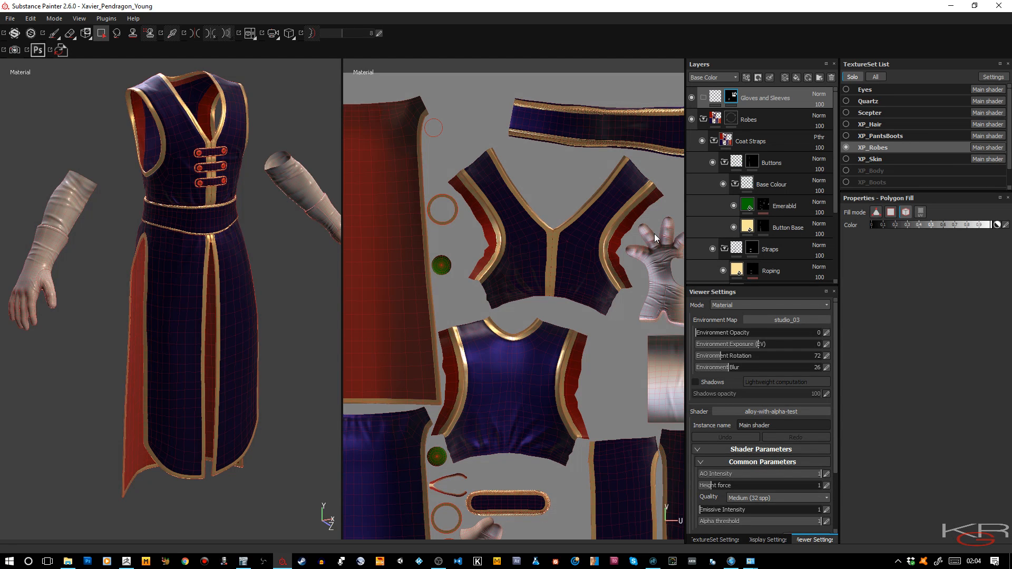
Add a subfolder inside the Gloves and Sleeves folder and name it Gloves.
click(820, 79)
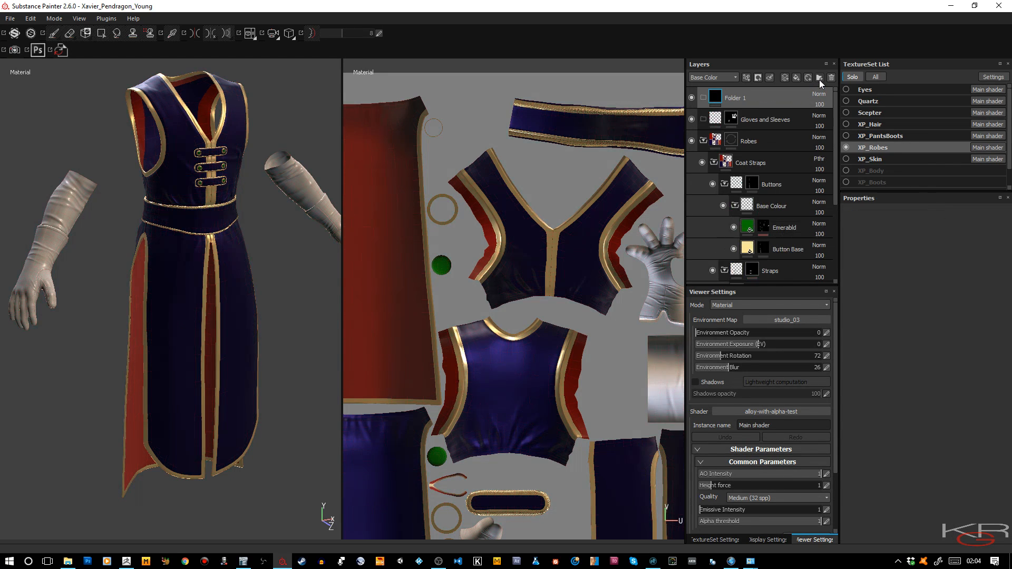
double_click(755, 123)
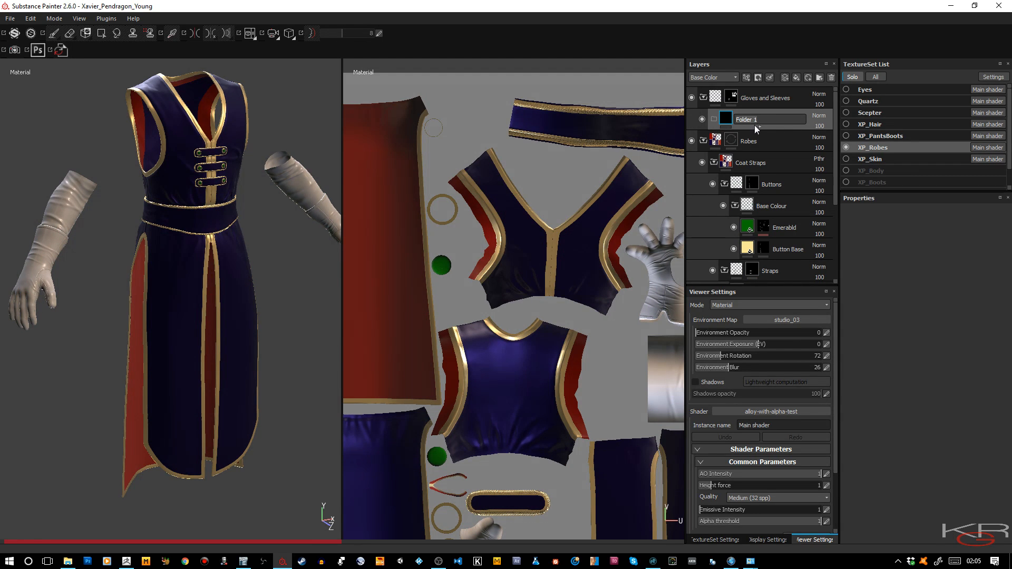
text(Gloves)
key(Return)
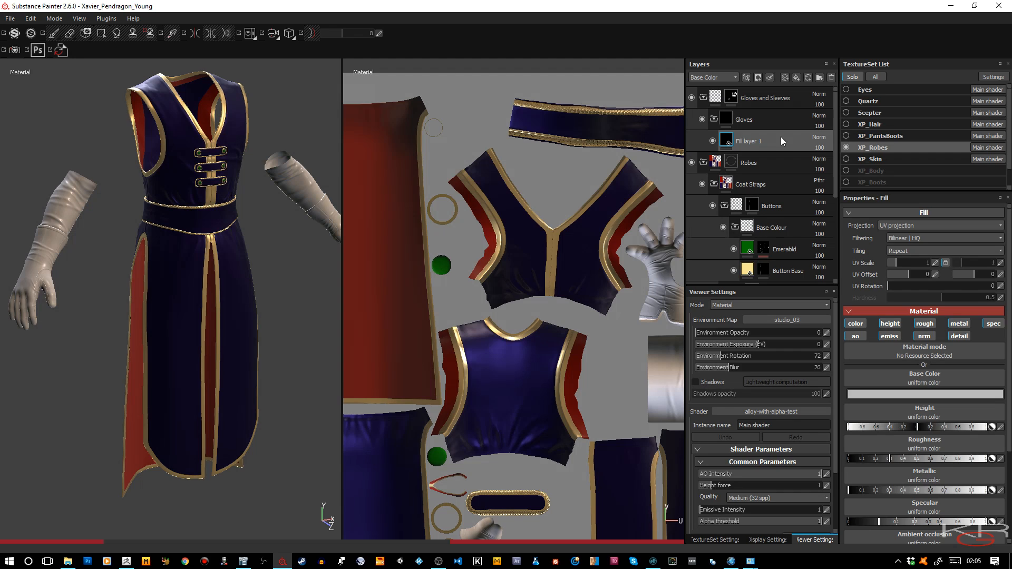
Name the fill layer inside the Gloves folder Glove Base.
double_click(757, 141)
text(Glove)
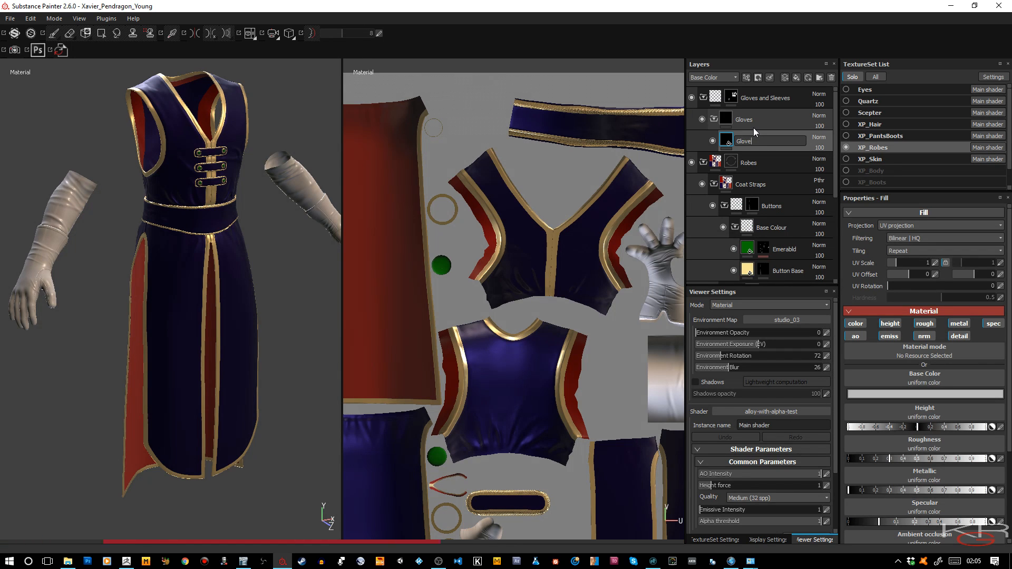
text( Base)
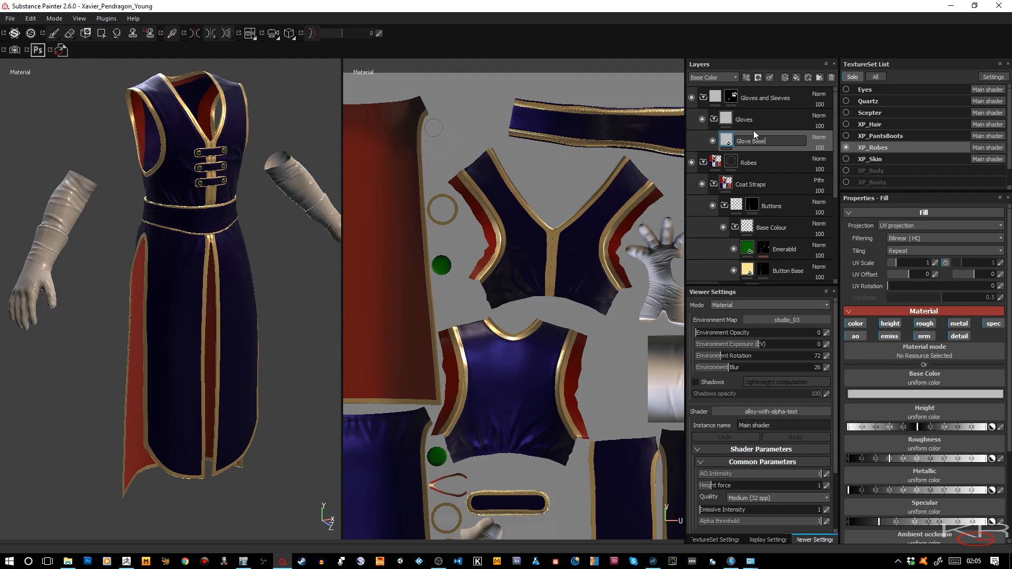
key(Return)
right_click(768, 140)
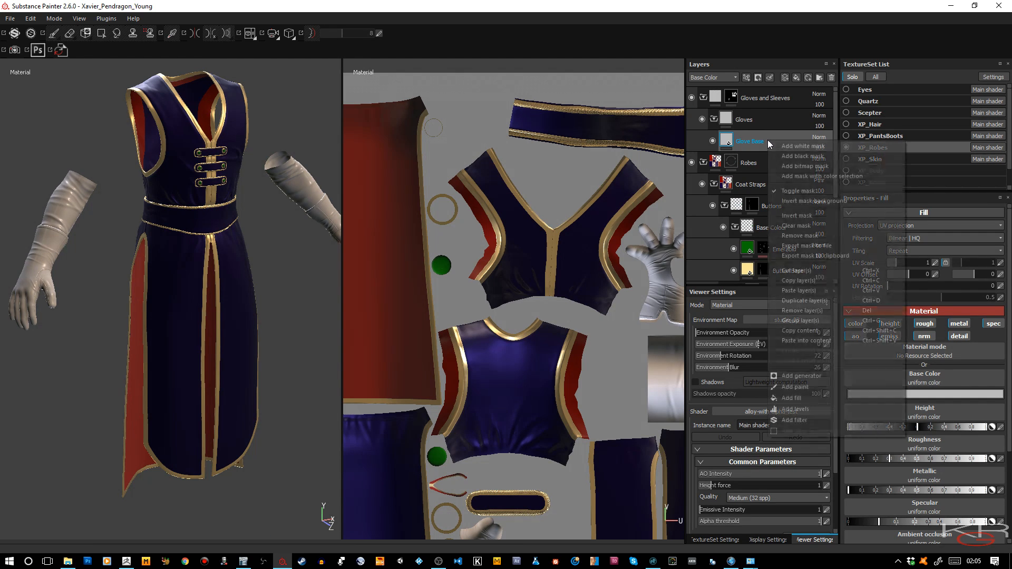
click(790, 156)
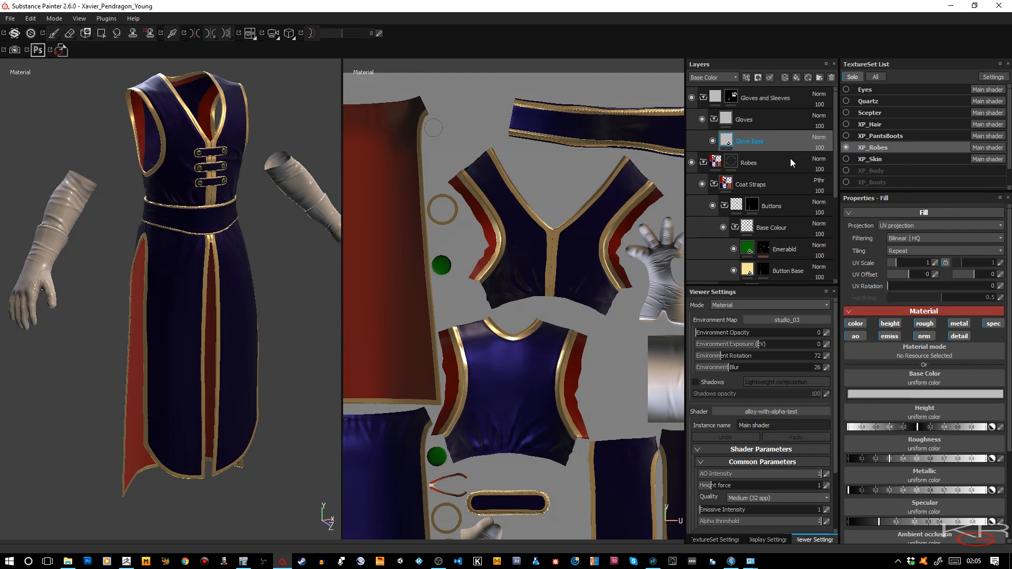
key(4)
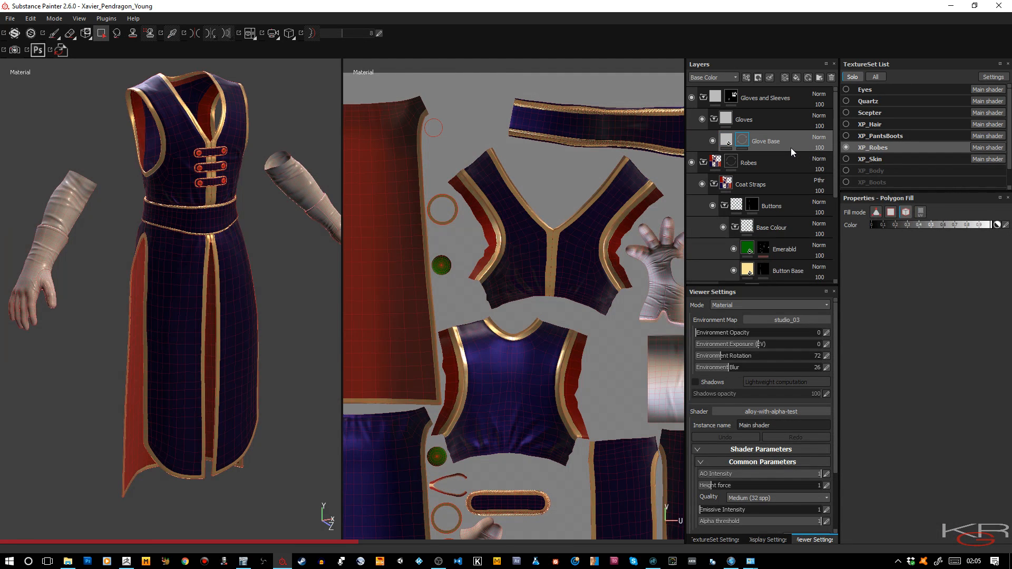
right_click(744, 142)
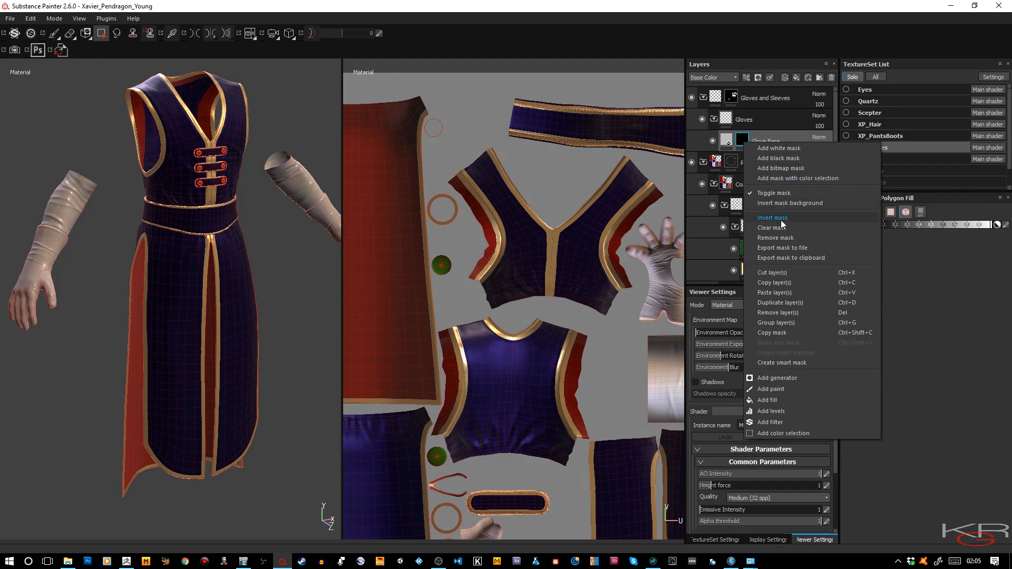
click(782, 238)
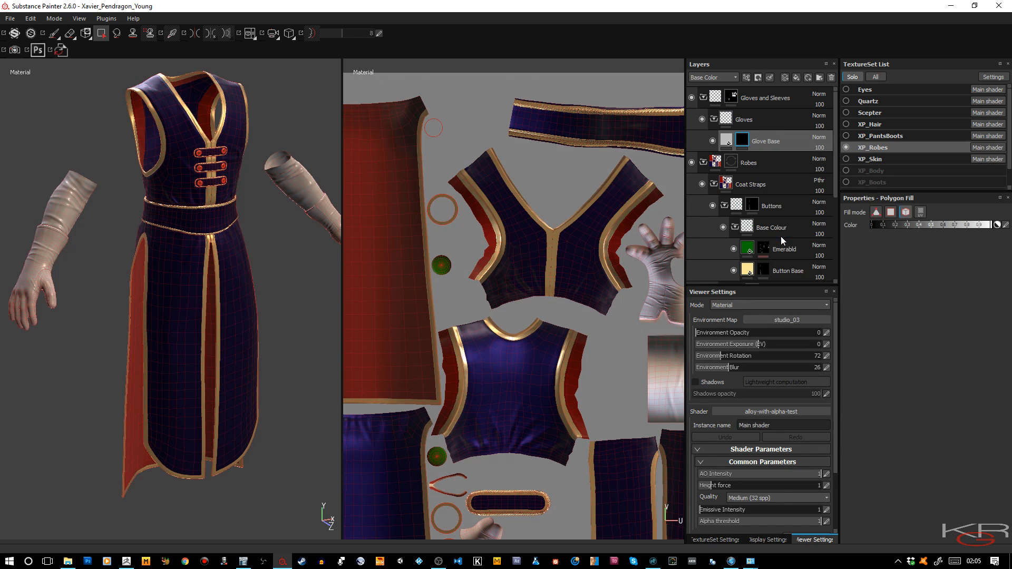
Mask the Gloves folder to the glove meshes with a black mask and Polygon Fill, and select the Glove Base layer.
right_click(764, 121)
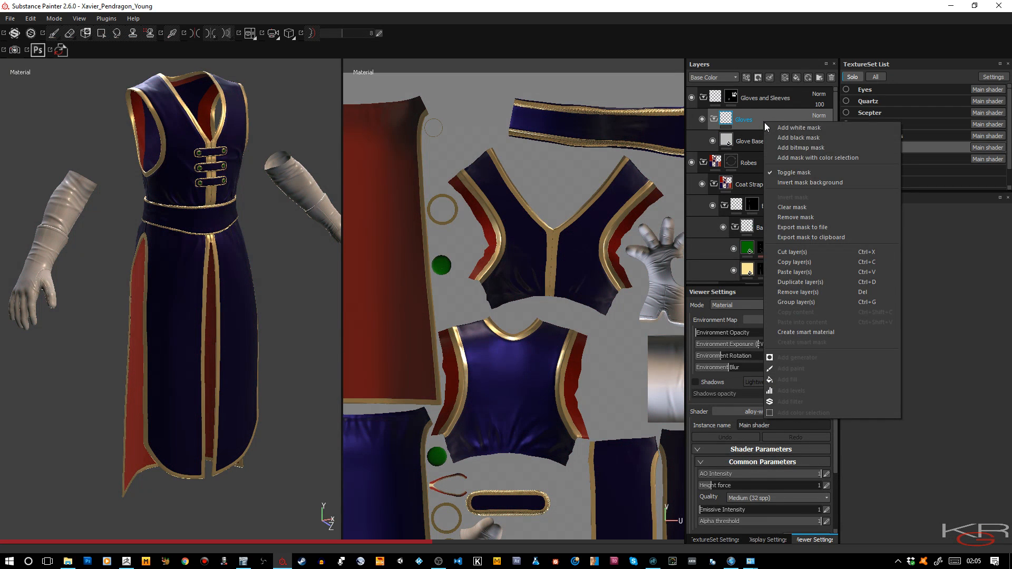
click(802, 147)
key(4)
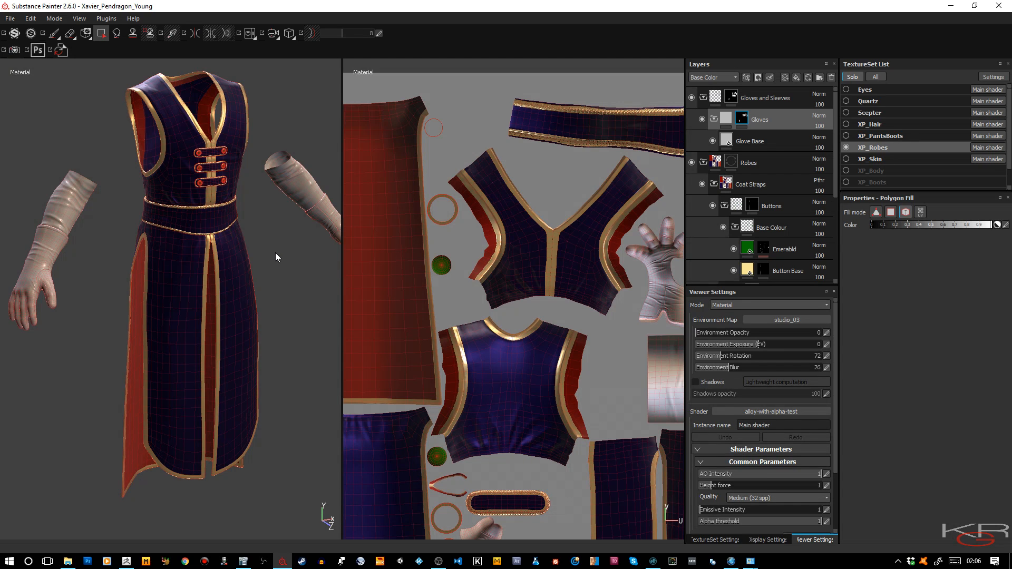
click(772, 142)
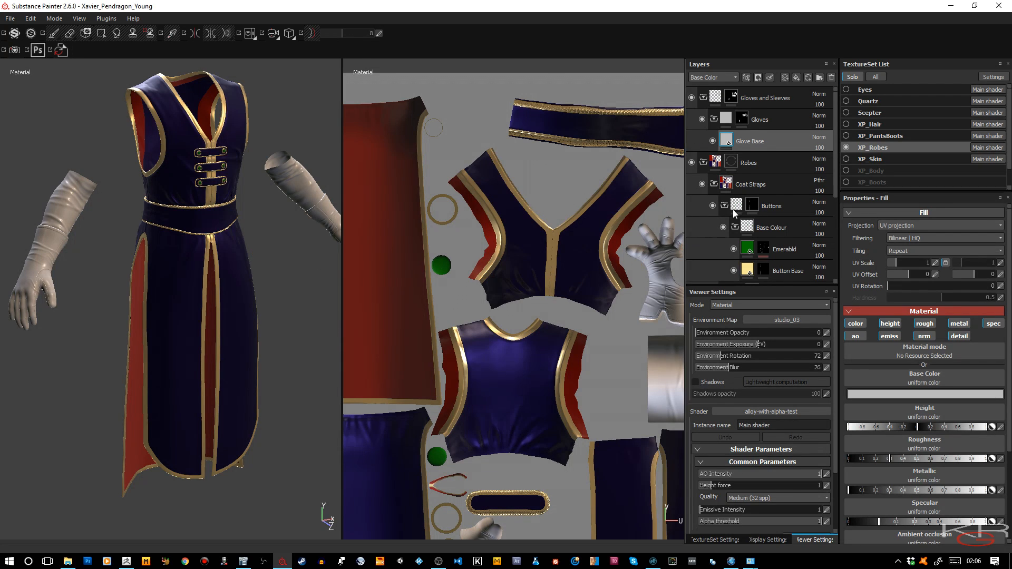
Collapse the Buttons folder, expand the Robe folder and select its RobeOuter fill layer.
scroll(780, 192, down, 3)
scroll(742, 192, up, 2)
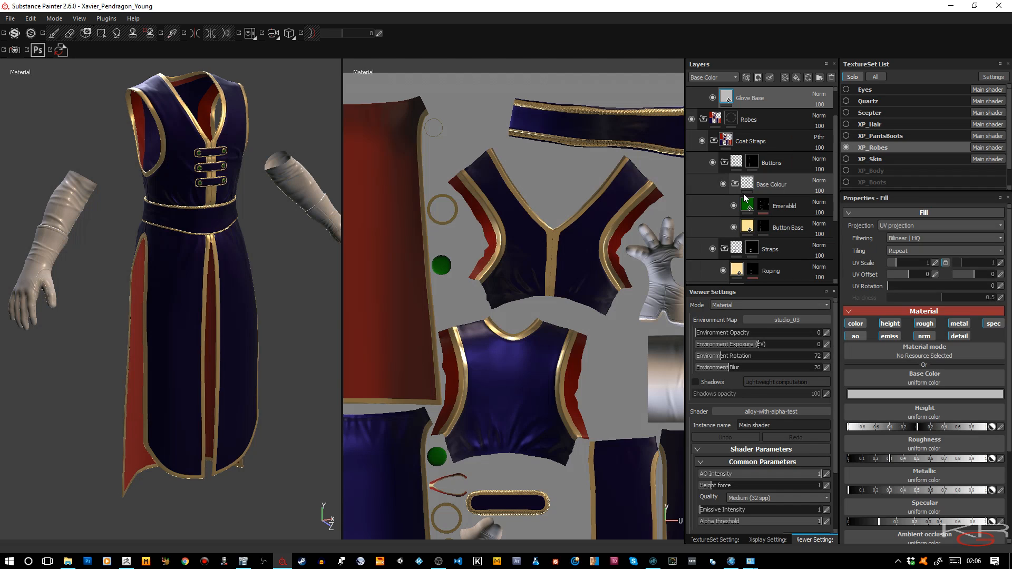
click(725, 162)
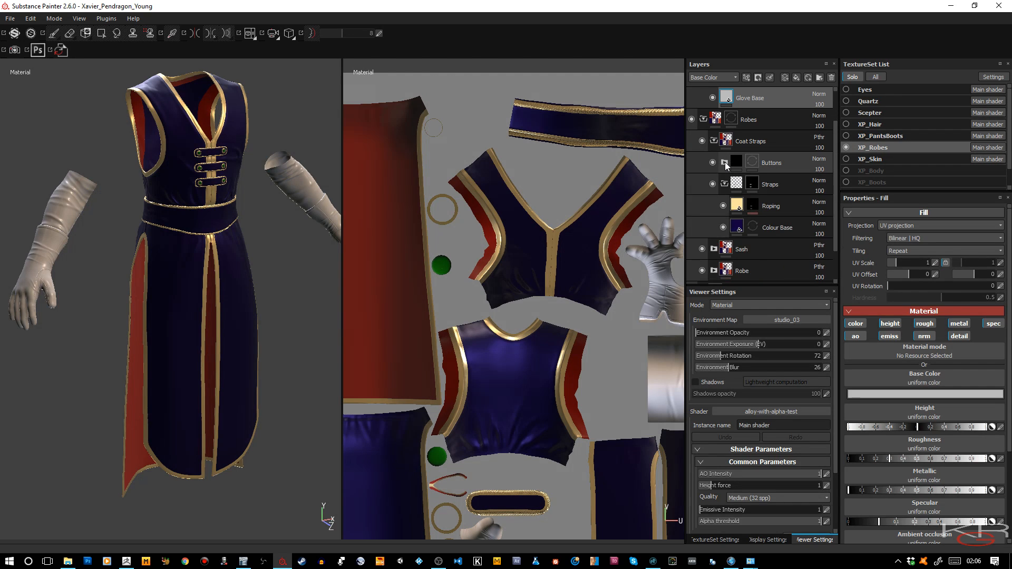
scroll(763, 234, down, 1)
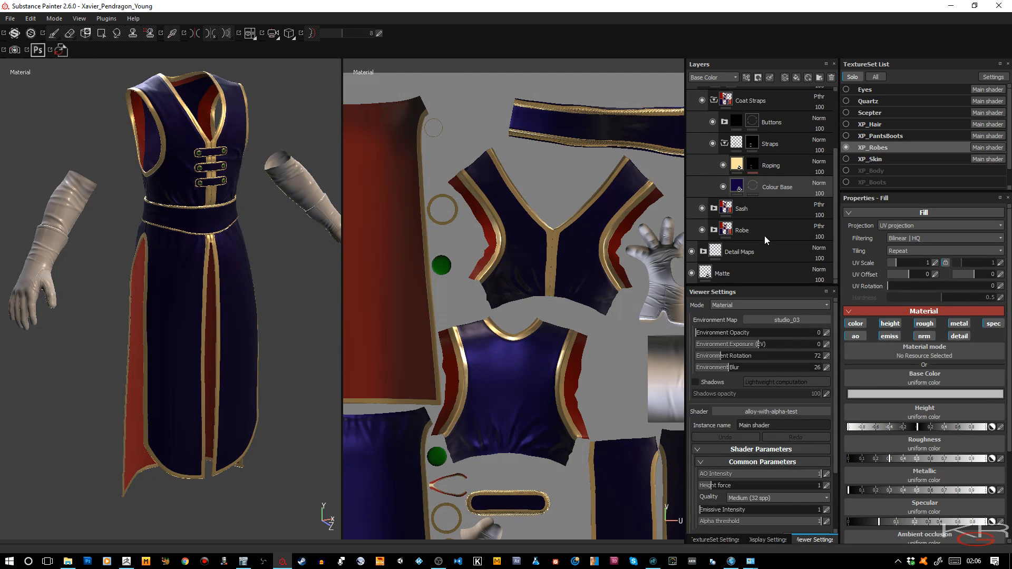
click(715, 230)
scroll(758, 228, down, 2)
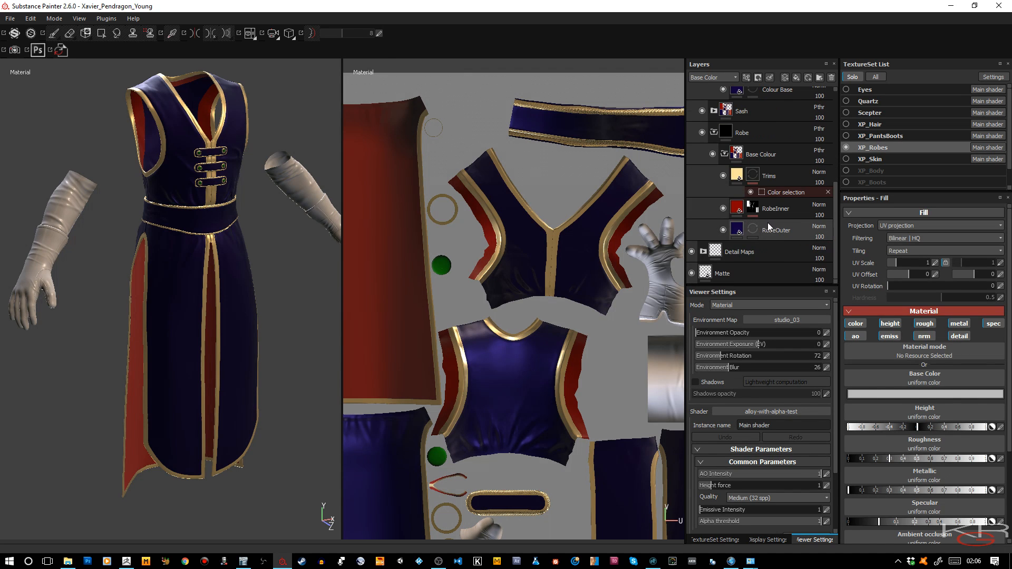
click(737, 232)
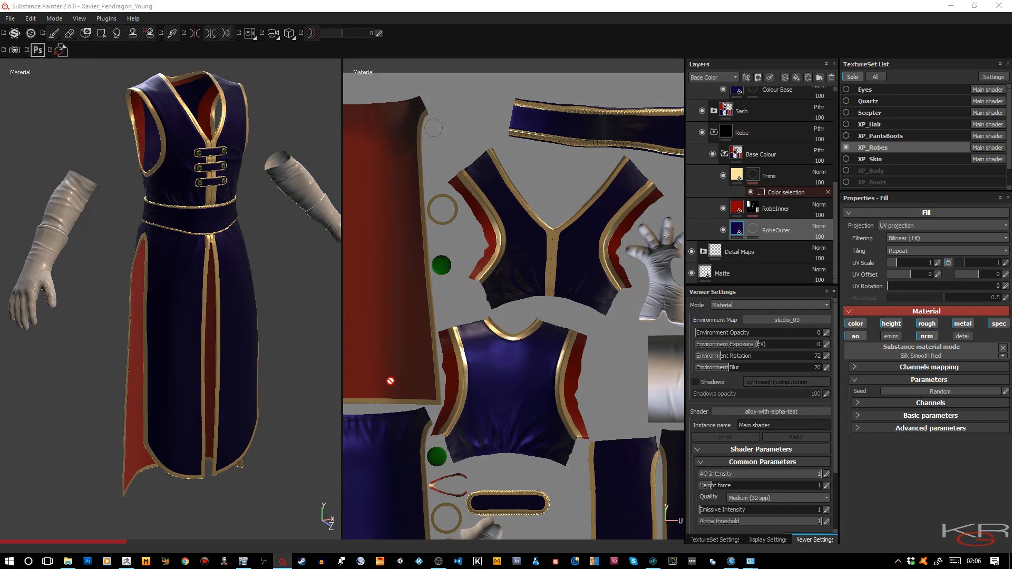
Examine the channel mapping and the basic and advanced parameters of the Silk Smooth Red material on RobeOuter, and undo its assignment.
click(855, 367)
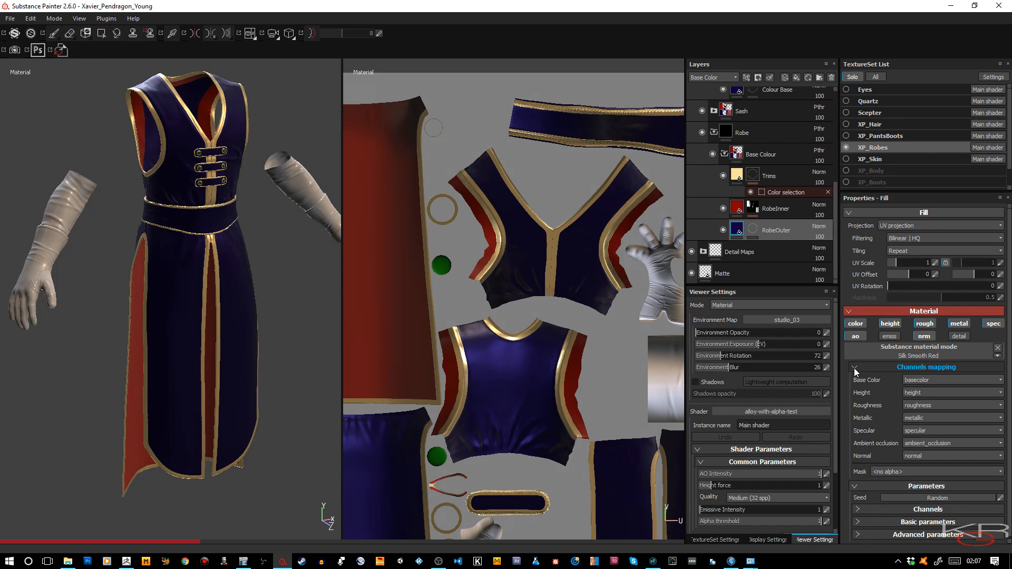
click(855, 368)
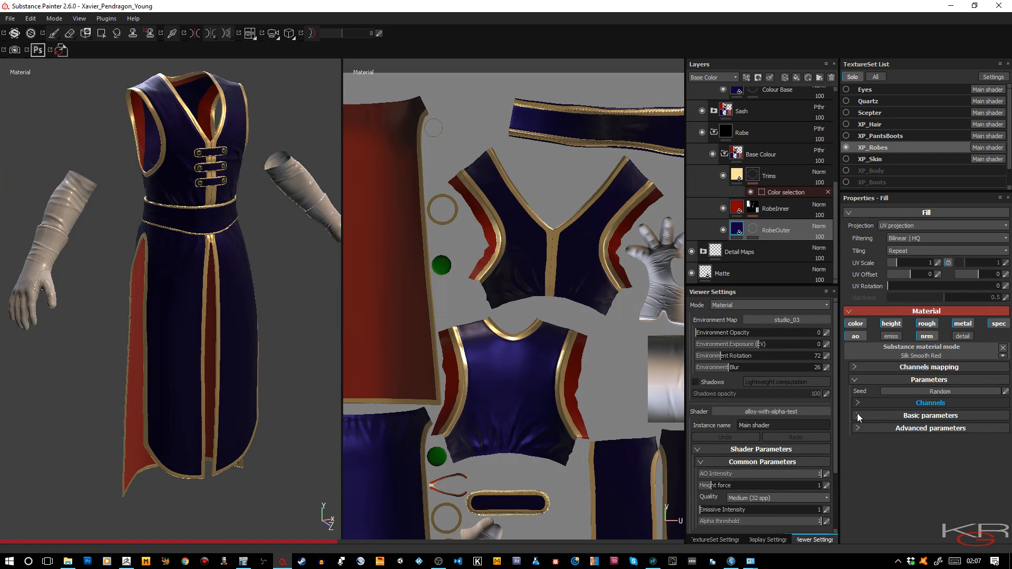
click(857, 415)
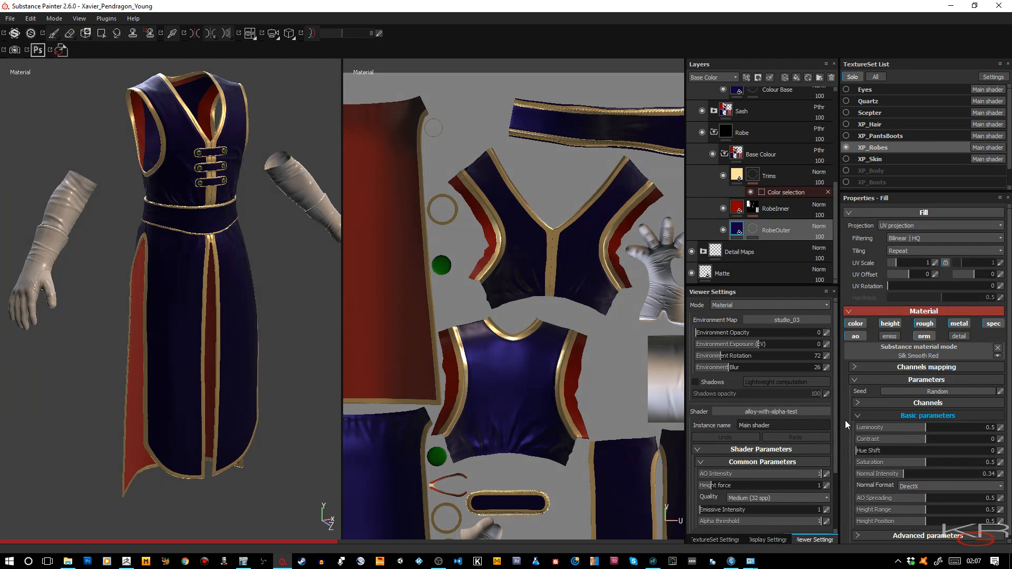
scroll(846, 420, down, 1)
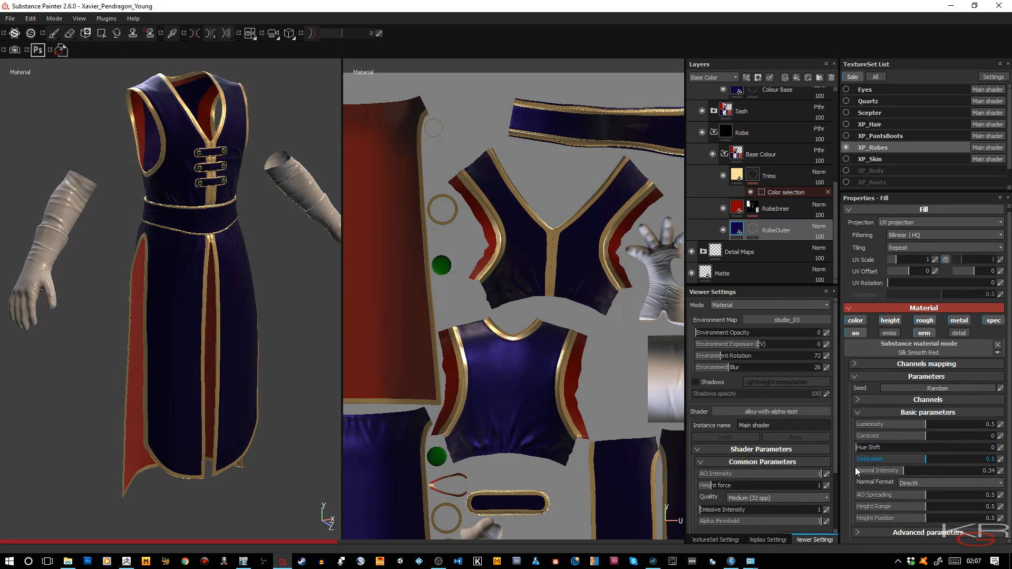
click(858, 533)
scroll(862, 479, down, 2)
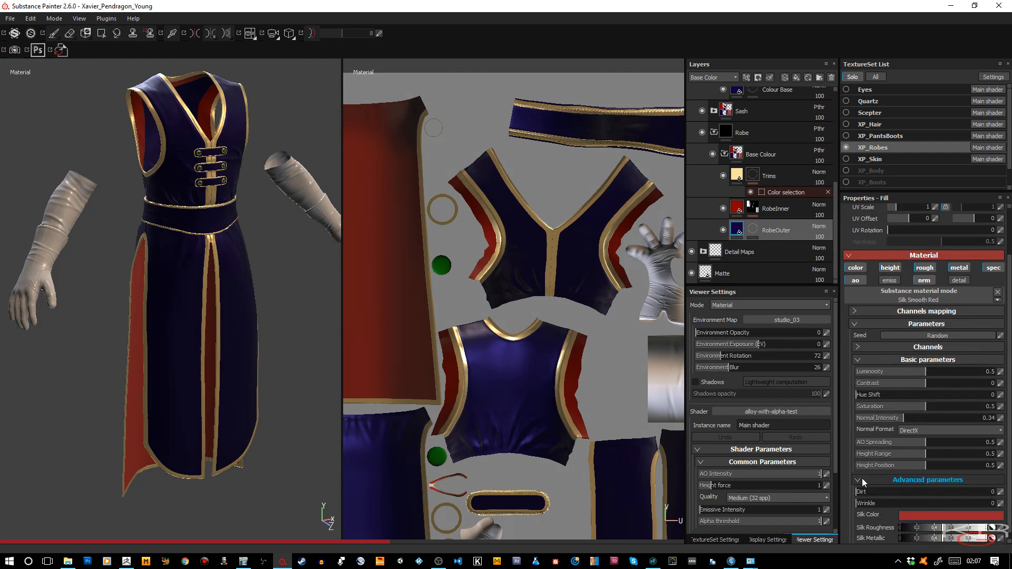
scroll(863, 479, down, 1)
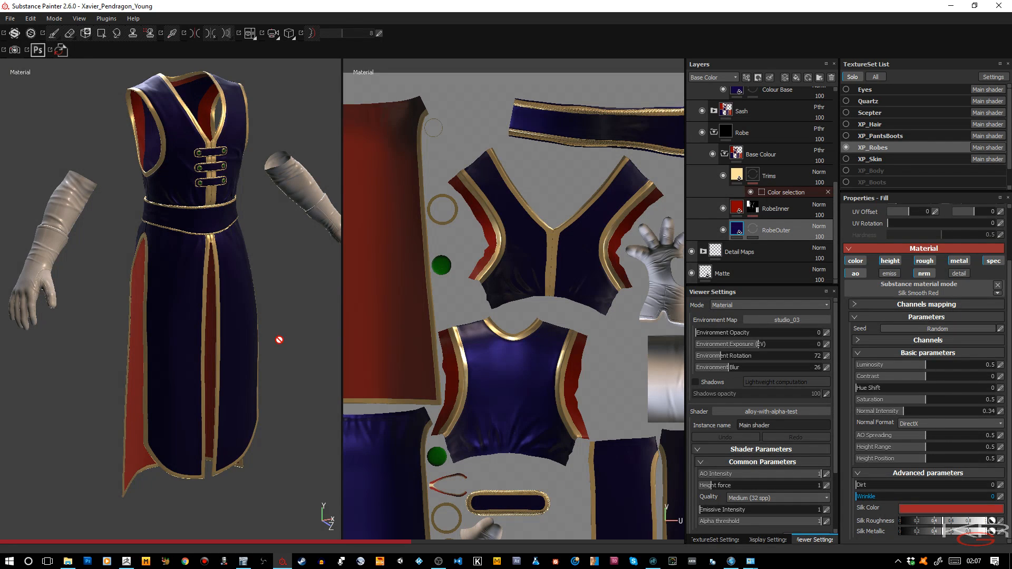
click(303, 306)
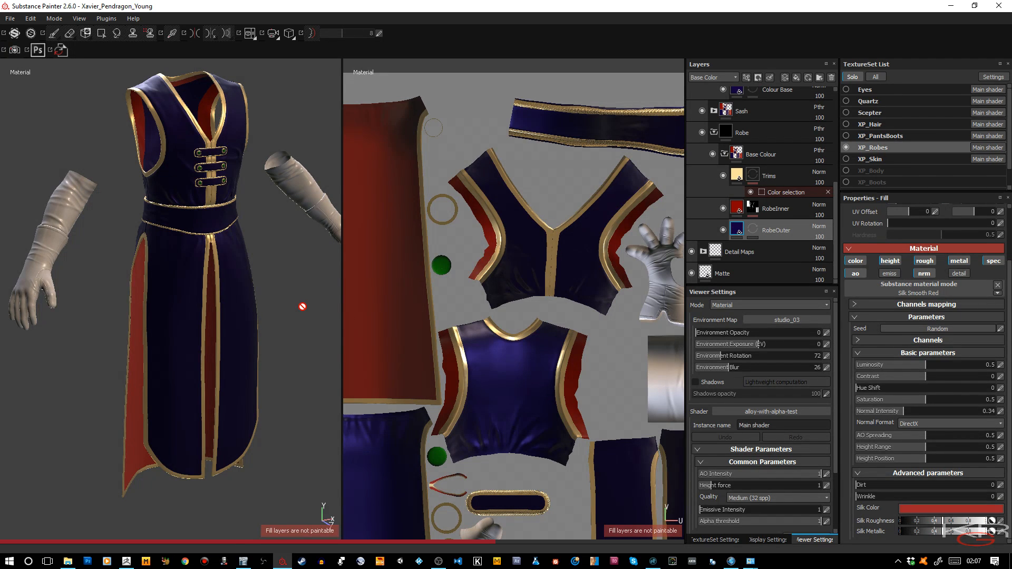
key(ctrl+z)
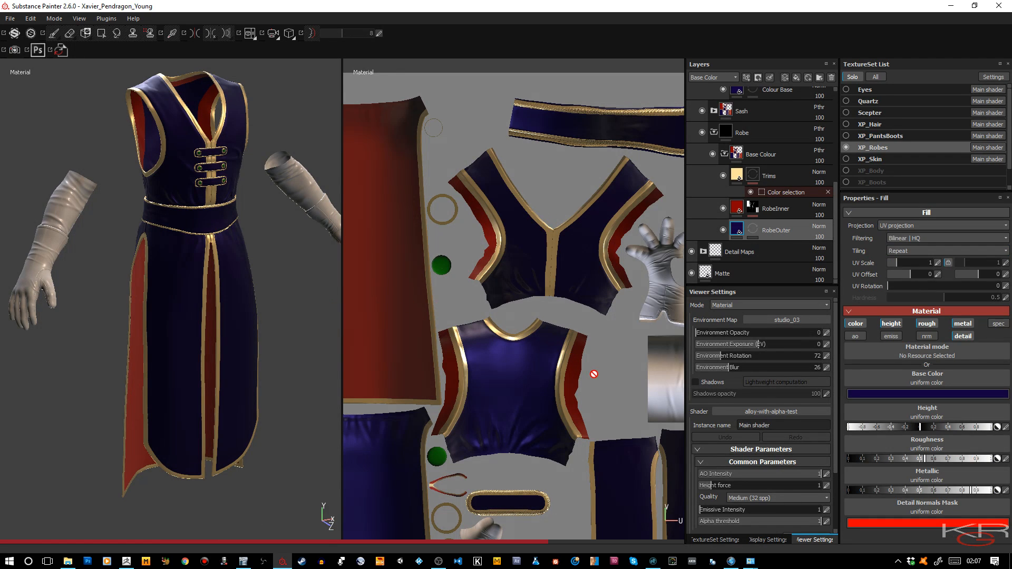
Set the metallic value of the RobeOuter fill layer to 0.5.
click(1005, 491)
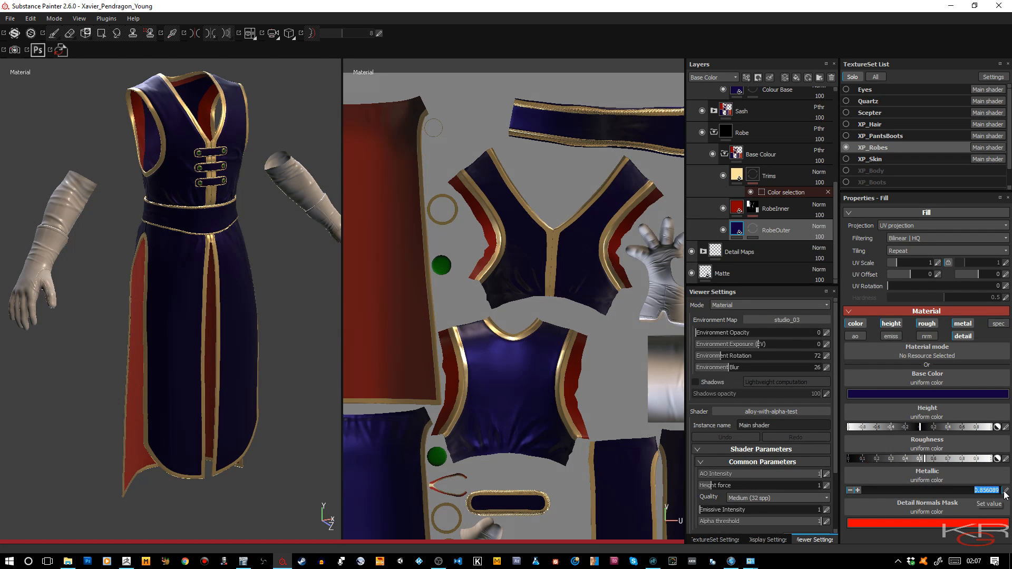
text(.5)
key(Return)
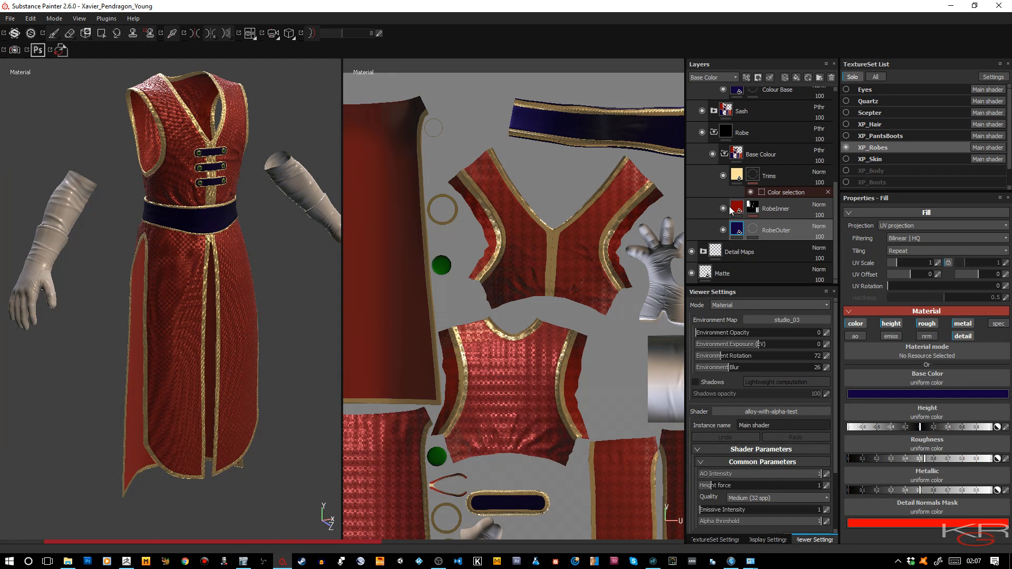
Set the metallic value of the Robe folder's Trims fill layer to 0.5.
mouse_move(730, 207)
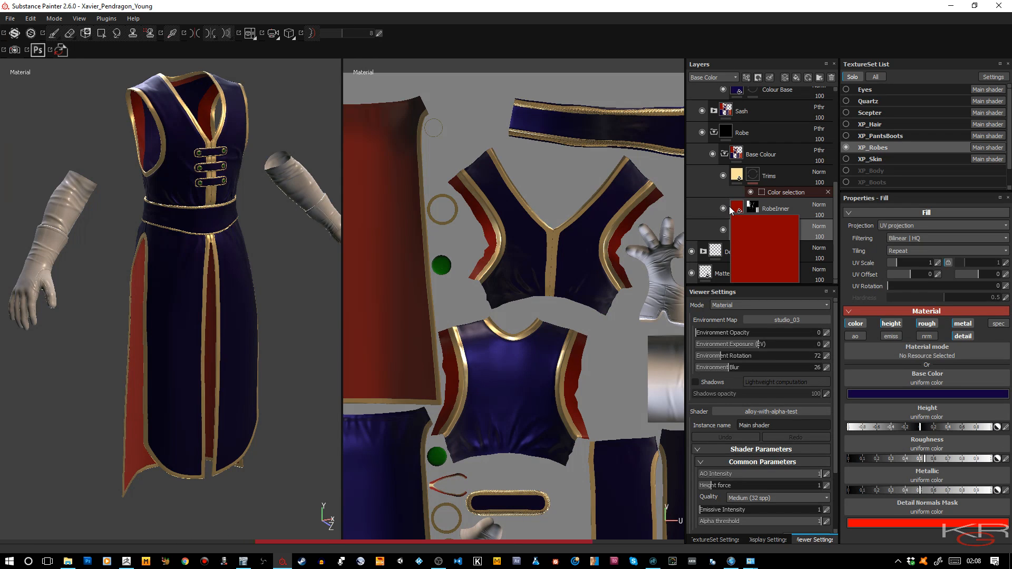
click(738, 177)
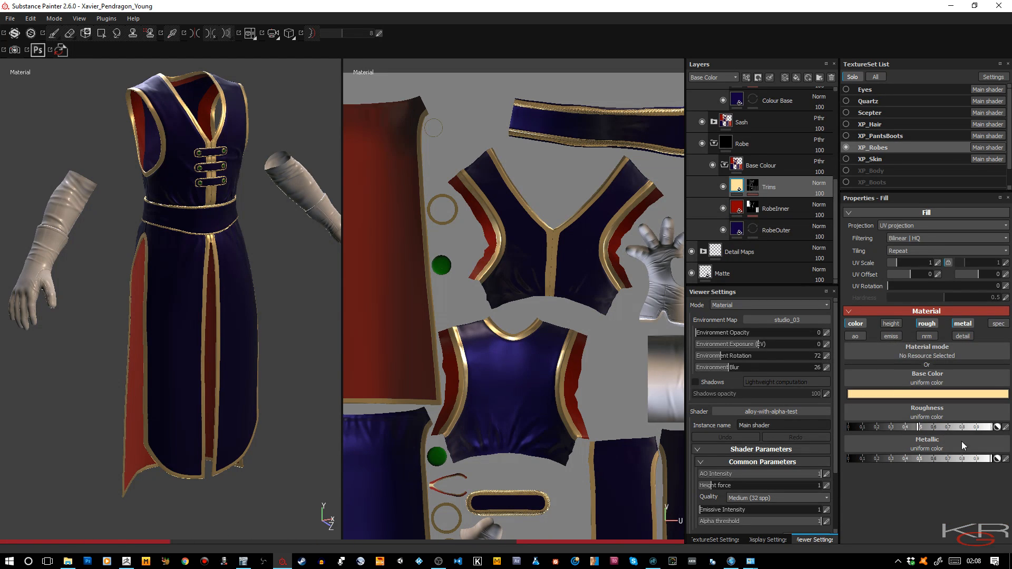
click(1006, 459)
text(.5)
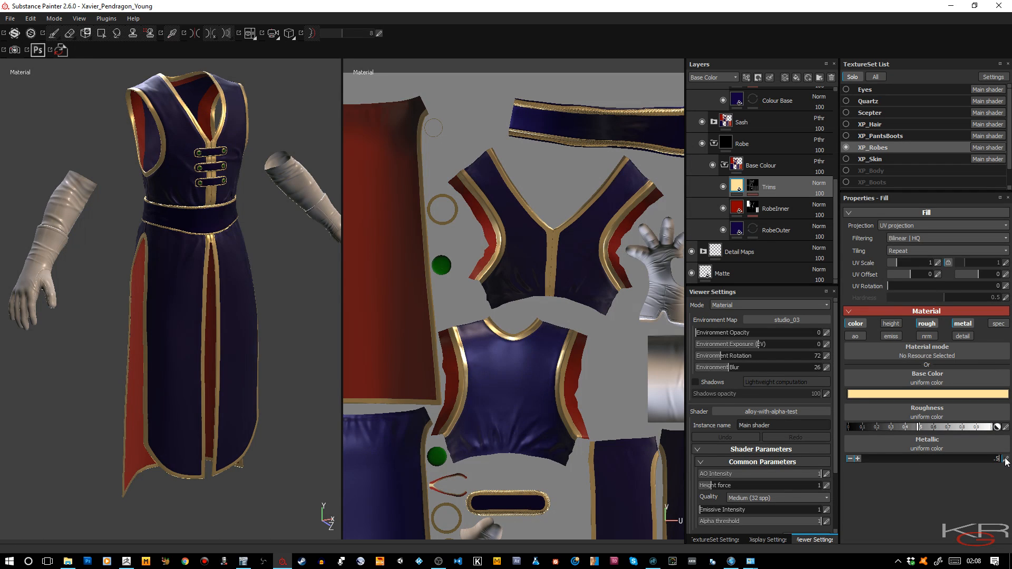
key(Return)
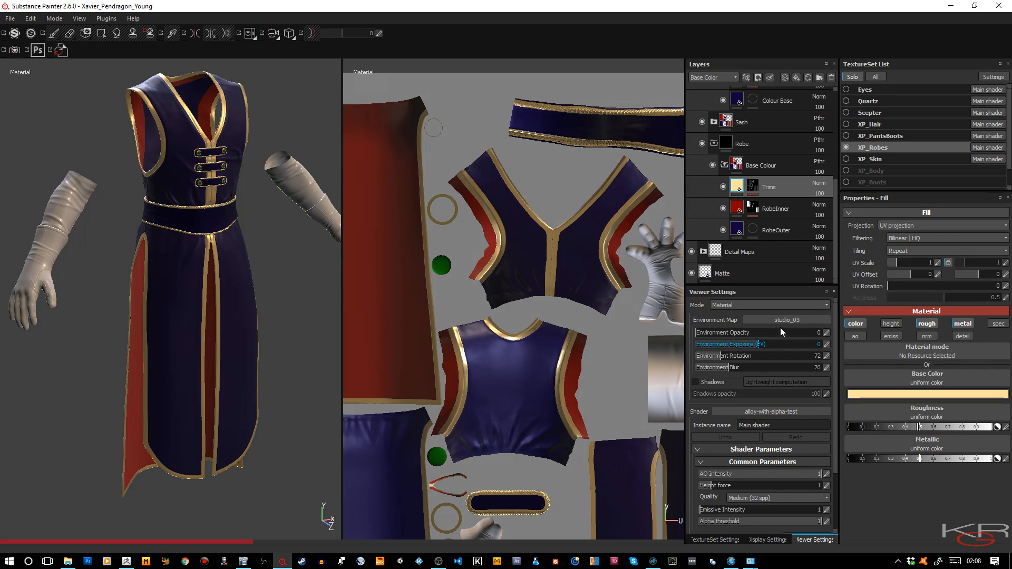
Enable the metallic channel on the RobeInner fill layer and set its value to 0.5.
click(739, 210)
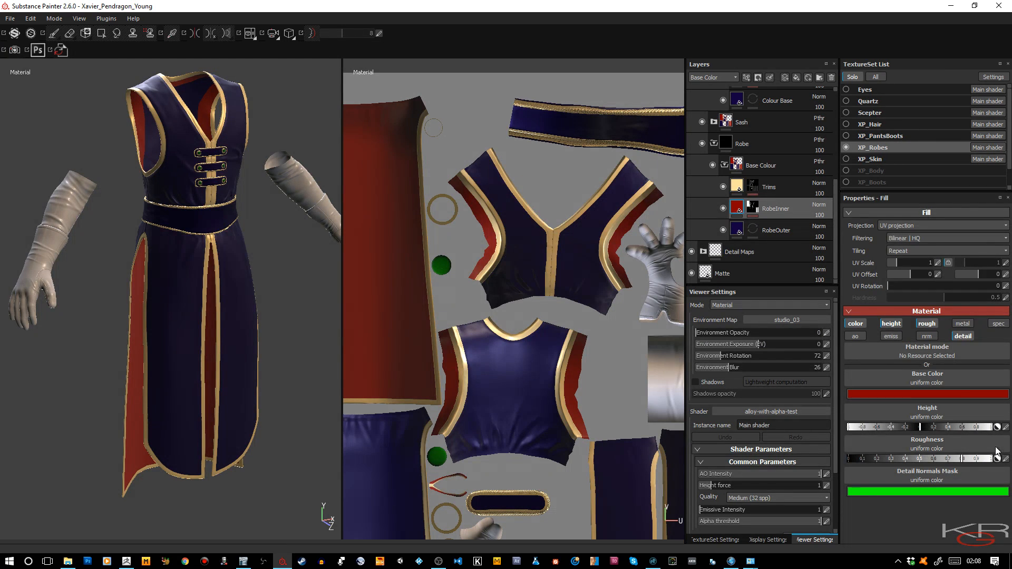
click(963, 324)
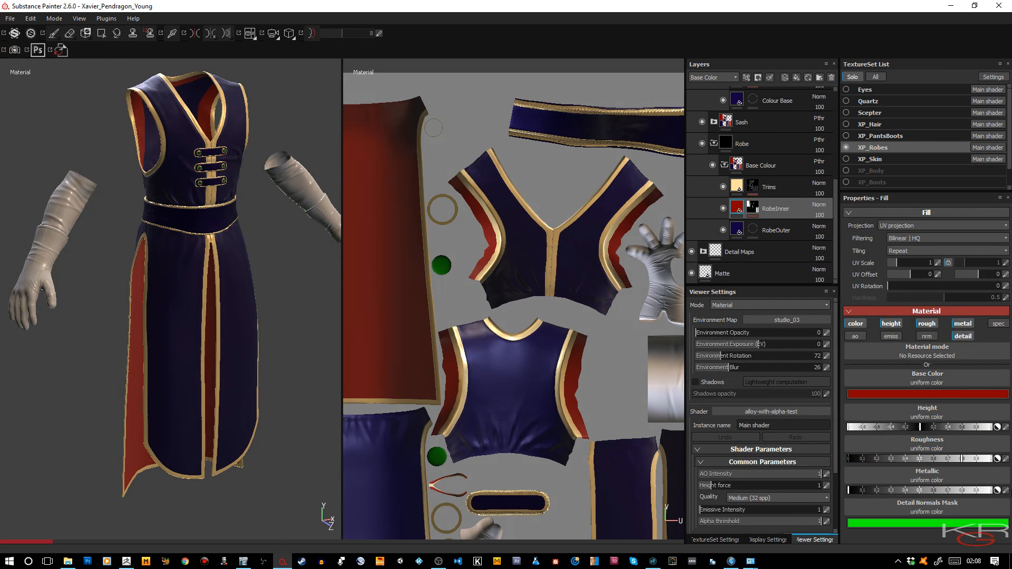
click(1006, 490)
text(.)
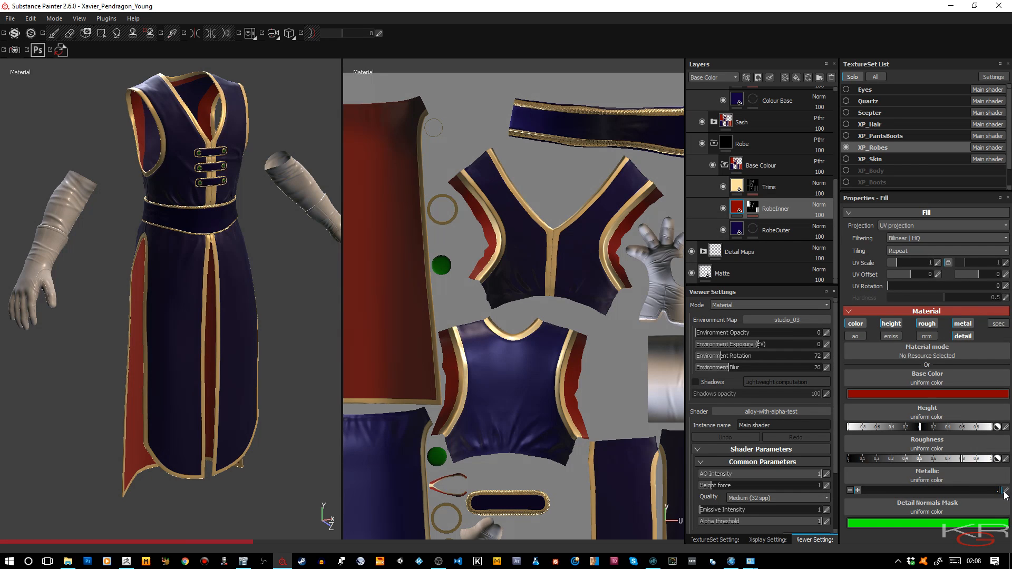
text(5)
key(Return)
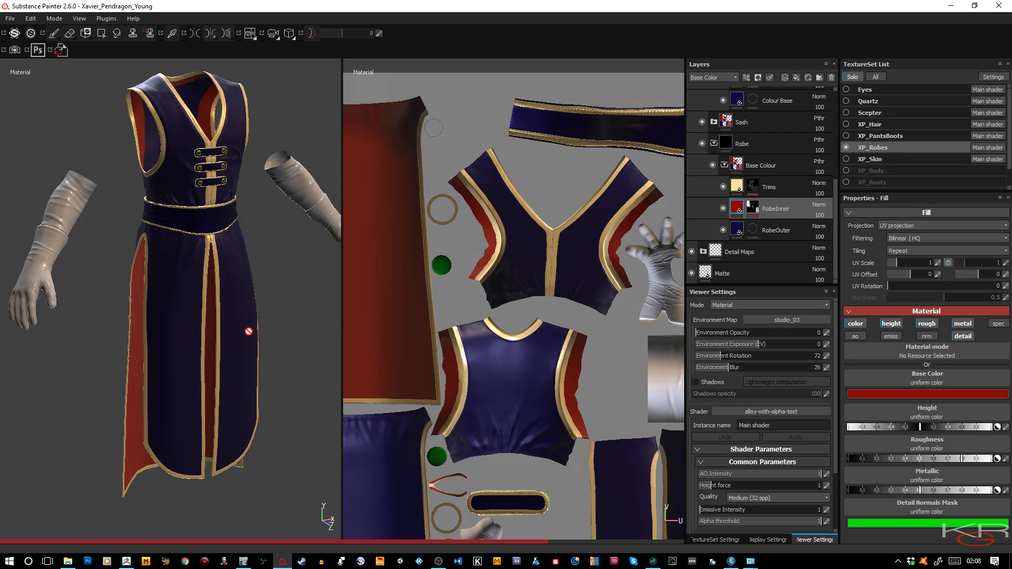
Check the height, roughness and metallic channels individually in the viewports, and return to the full material view.
key(c)
key(c)
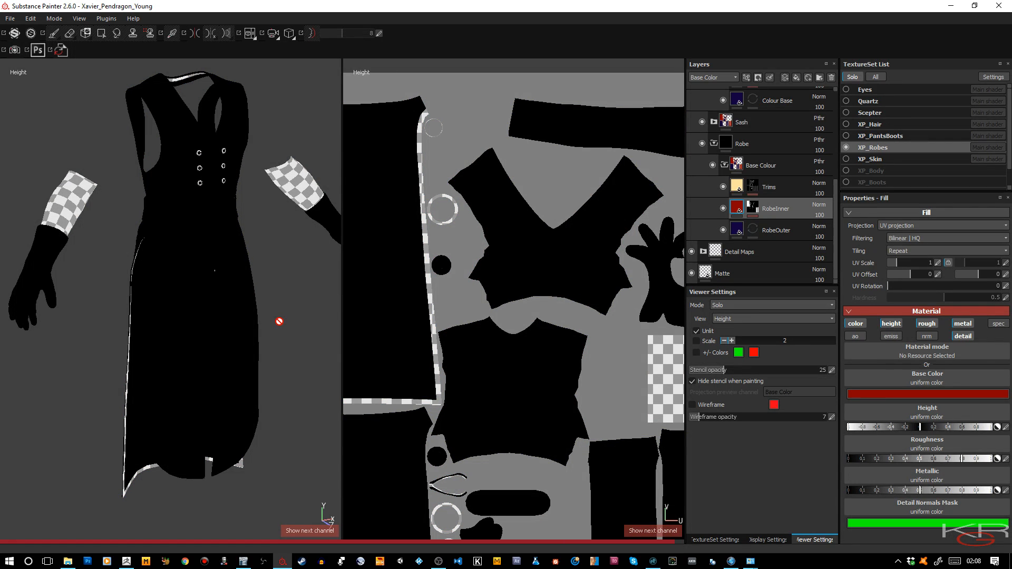
key(c)
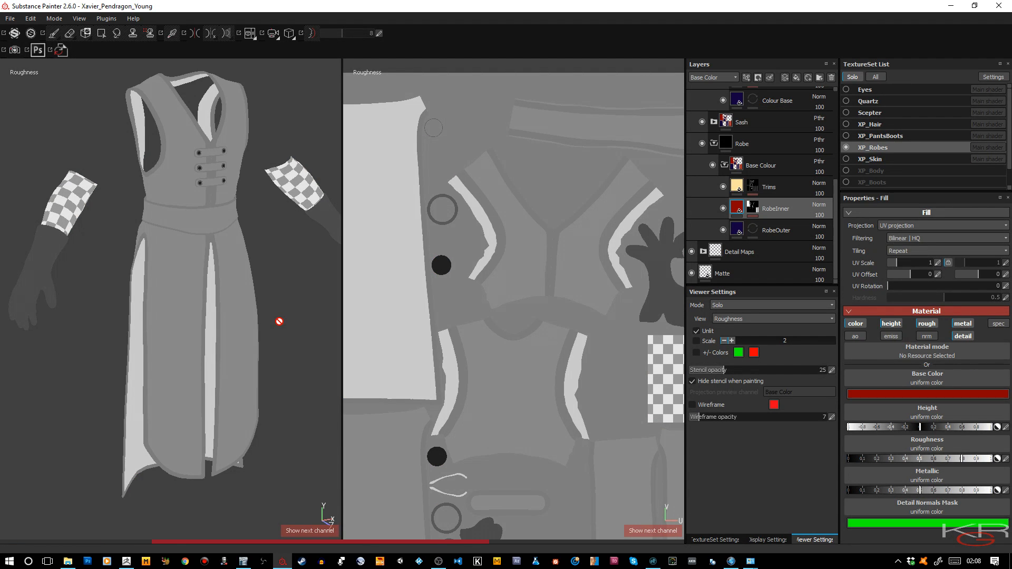
key(c)
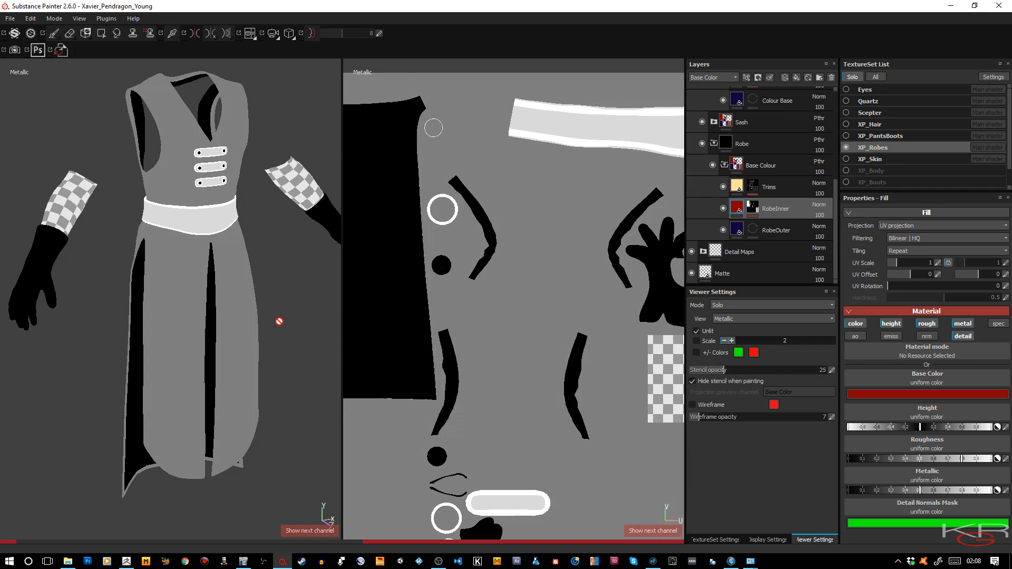
key(m)
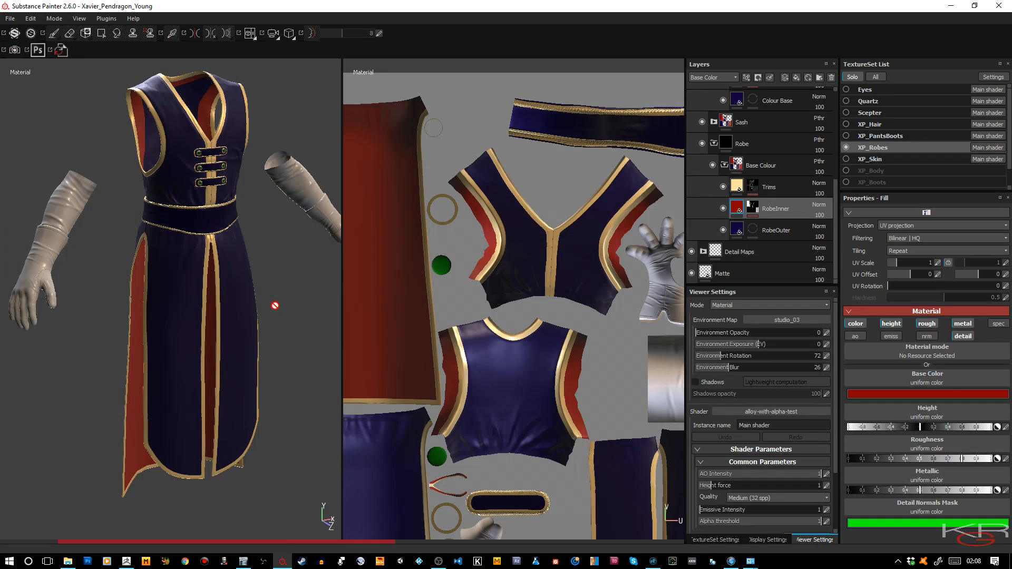
Copy the content of the RobeOuter fill layer and paste it into the Sash fill layer of the Sash folder.
click(714, 122)
scroll(720, 221, down, 2)
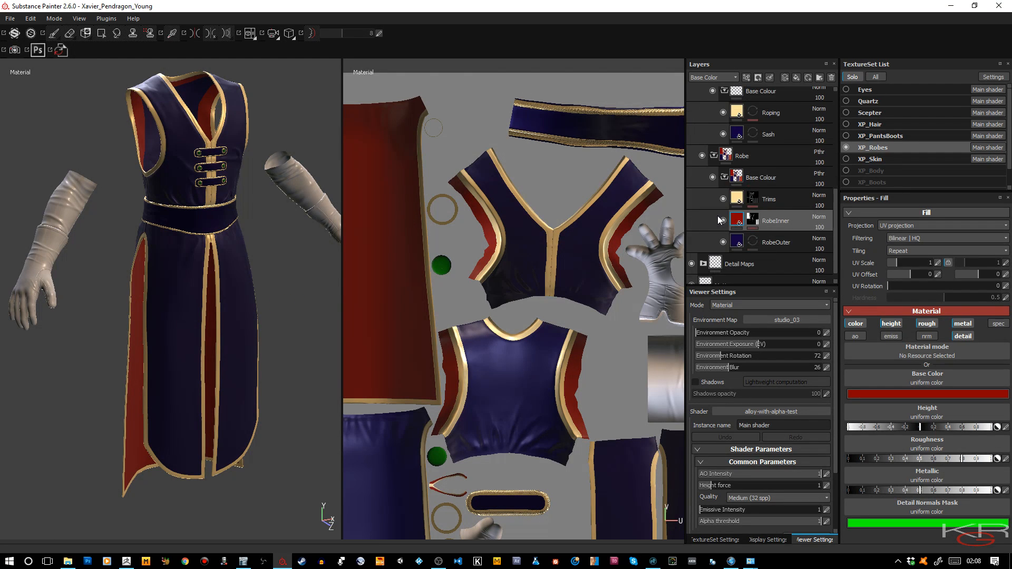
right_click(737, 245)
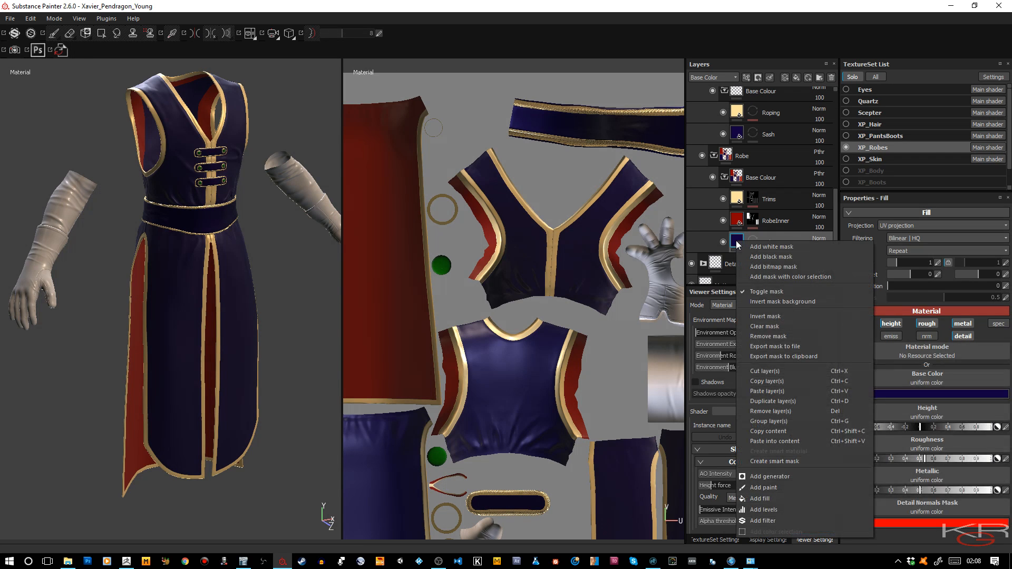
click(783, 432)
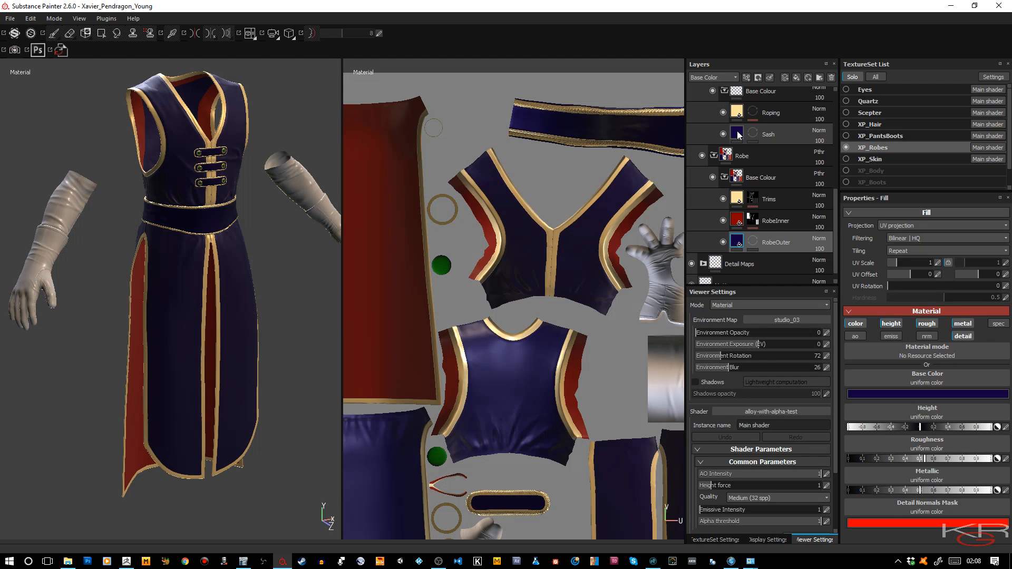
right_click(738, 135)
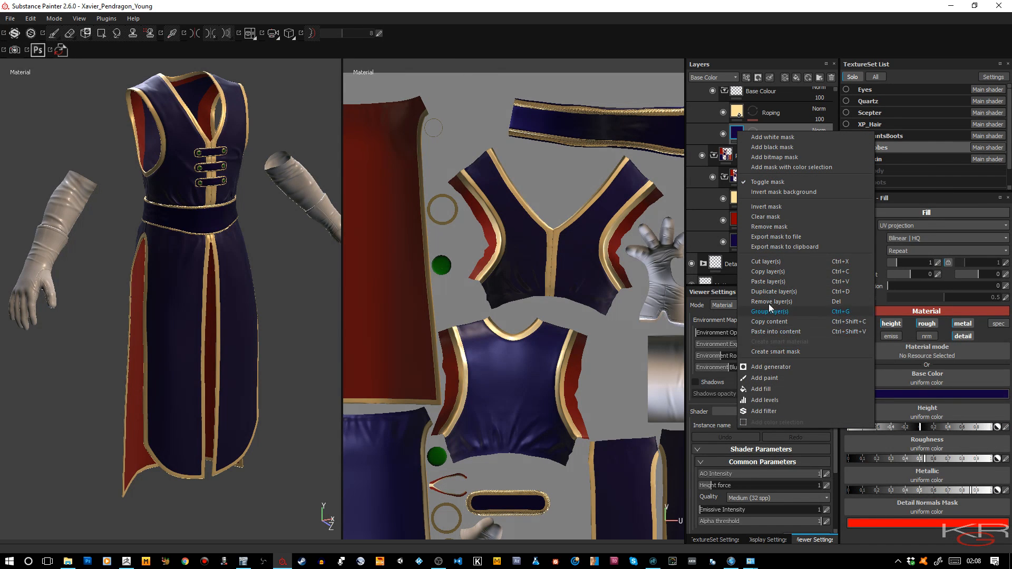
click(775, 333)
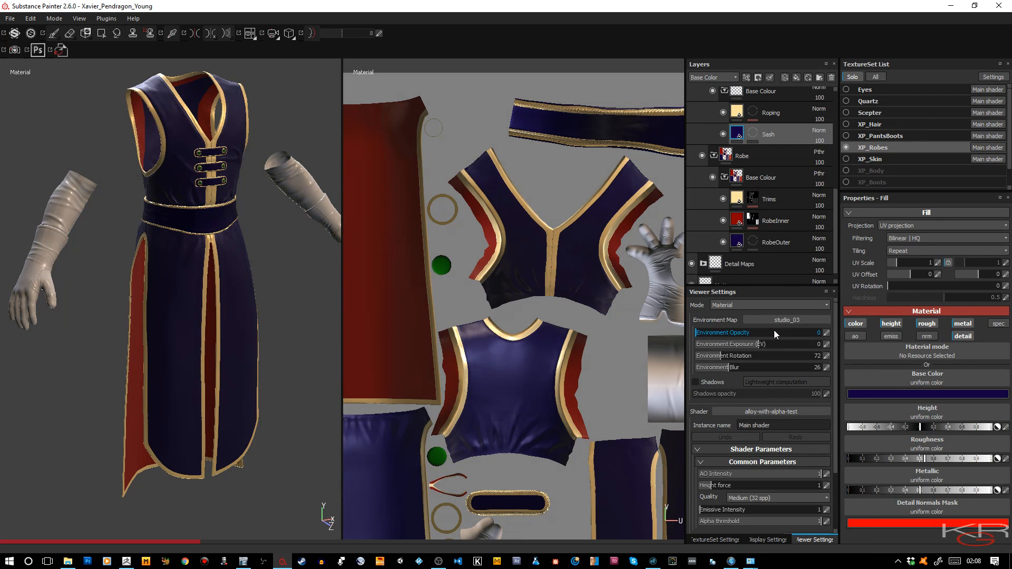
Copy the content of the Robe folder's Trims fill layer into the Sash folder's Roping fill layer.
click(737, 199)
right_click(737, 197)
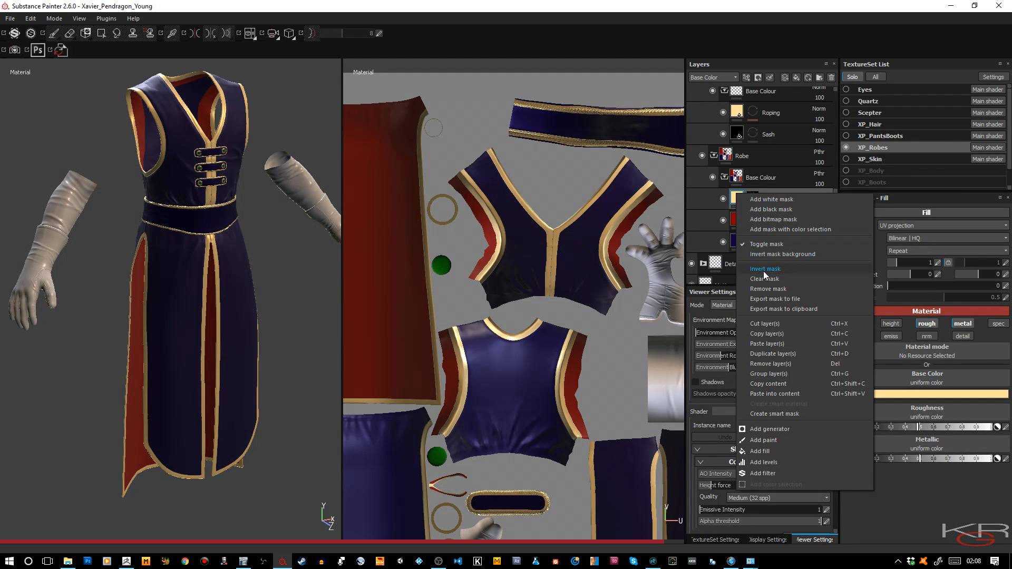
click(771, 384)
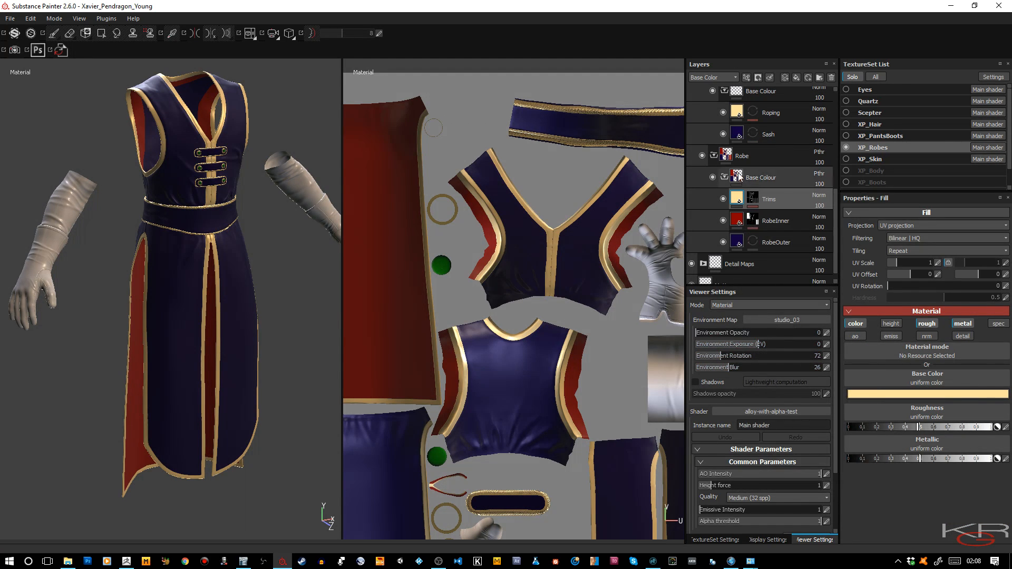
click(738, 115)
right_click(738, 115)
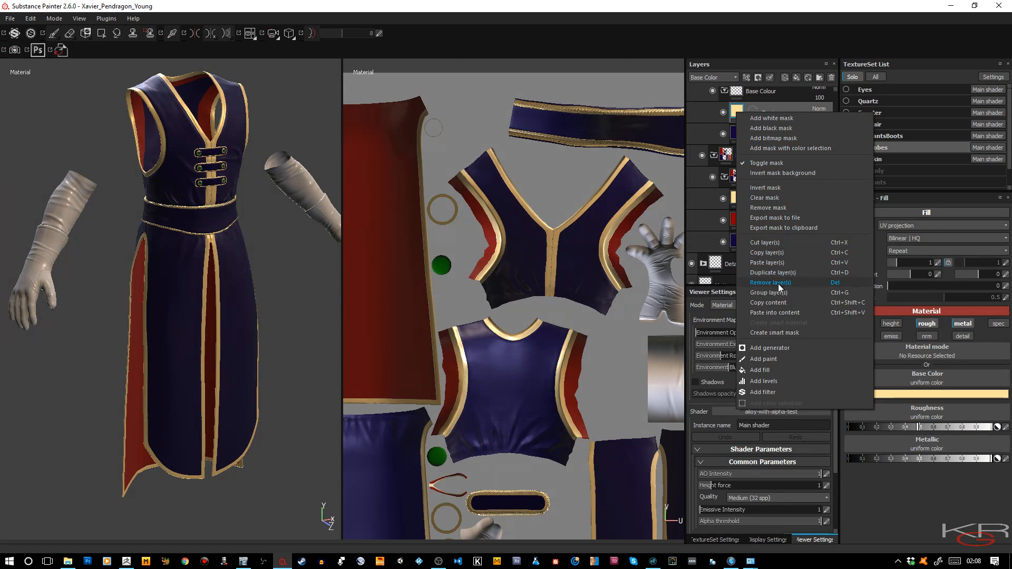
click(774, 314)
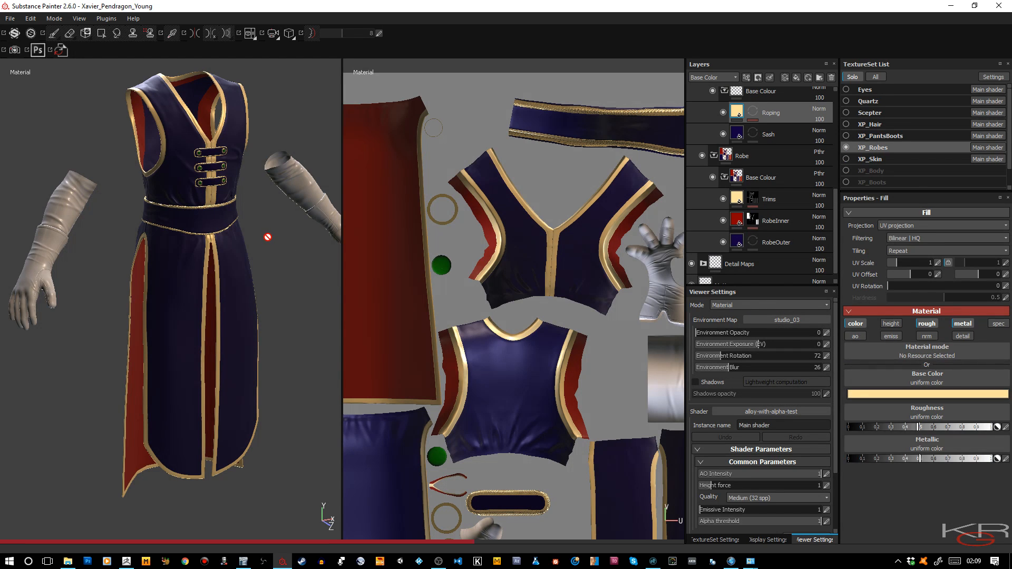
Rotate the environment lighting to 275 and inspect the robe from the front and side.
alt+drag(264, 226, 269, 252)
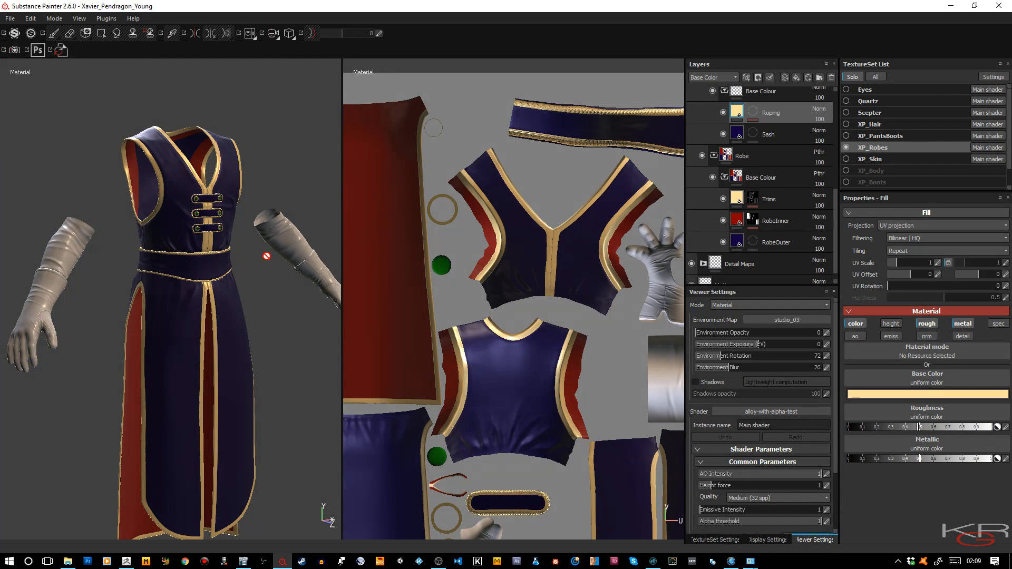
shift+right_drag(251, 268, 218, 269)
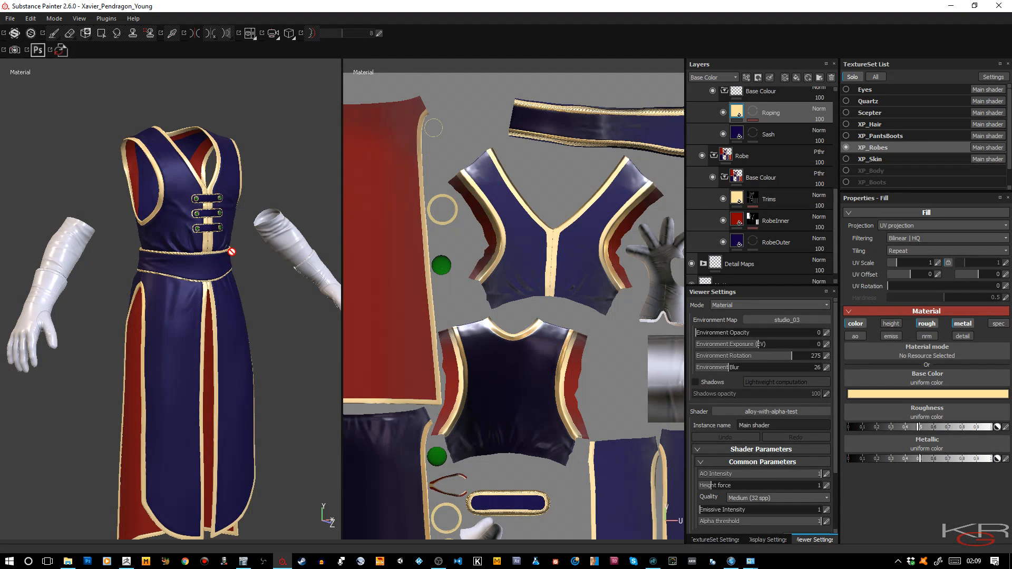
alt+drag(234, 276, 159, 283)
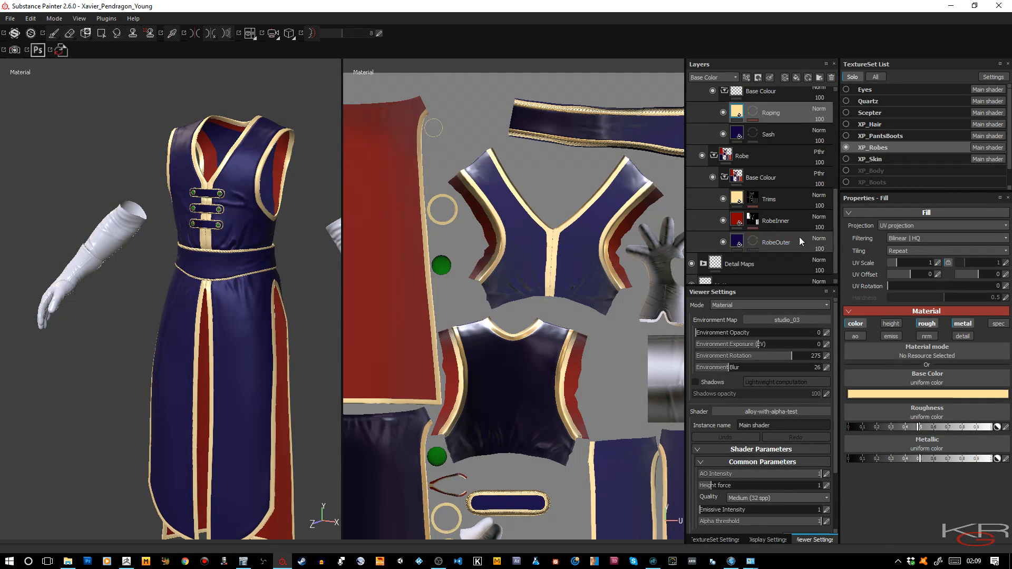
Set the Sash fill layer's metallic value to about 0.9 and its roughness to about 0.4, and inspect the sash on the model.
click(737, 136)
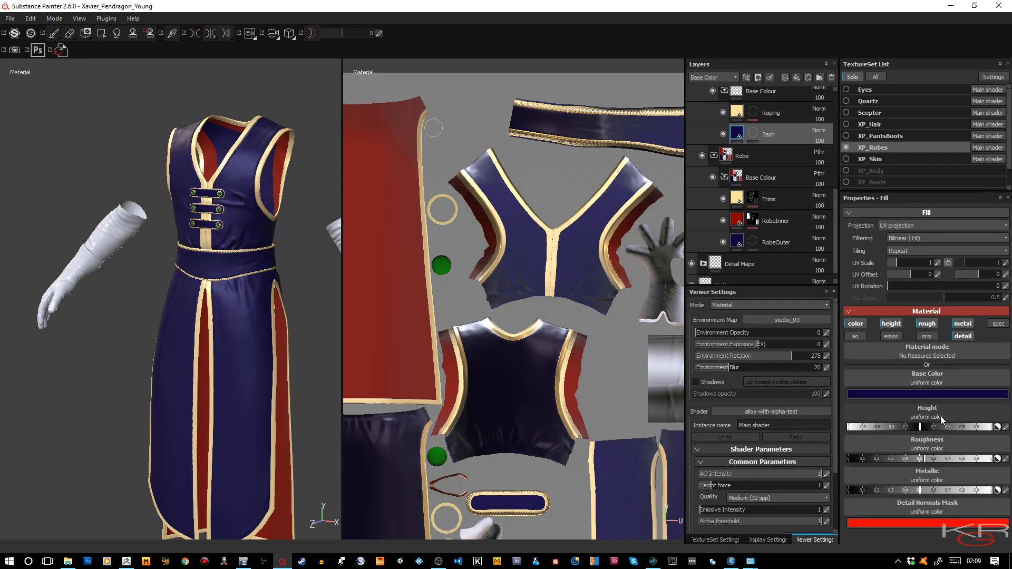
drag(953, 493, 974, 491)
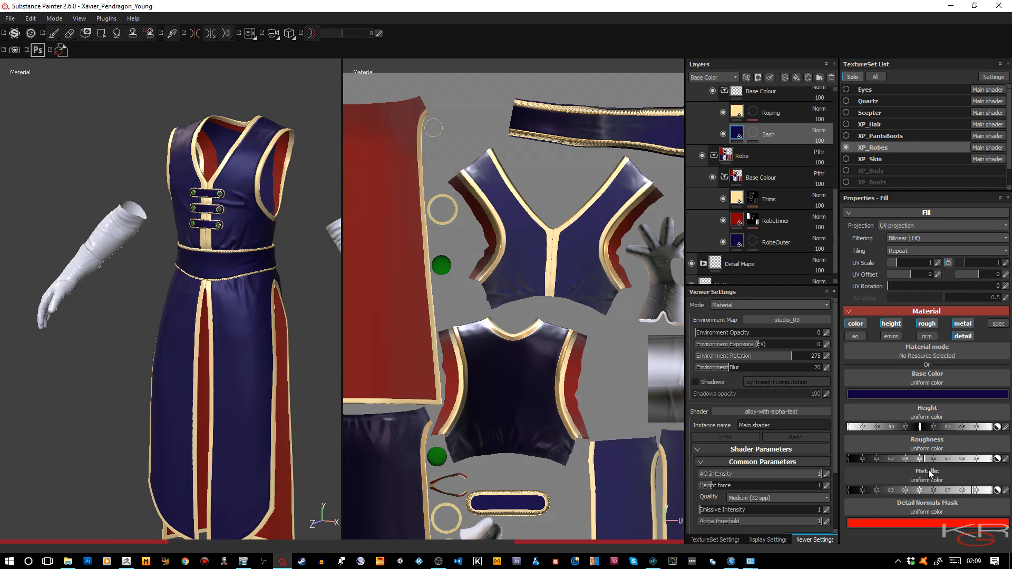
drag(916, 460, 906, 460)
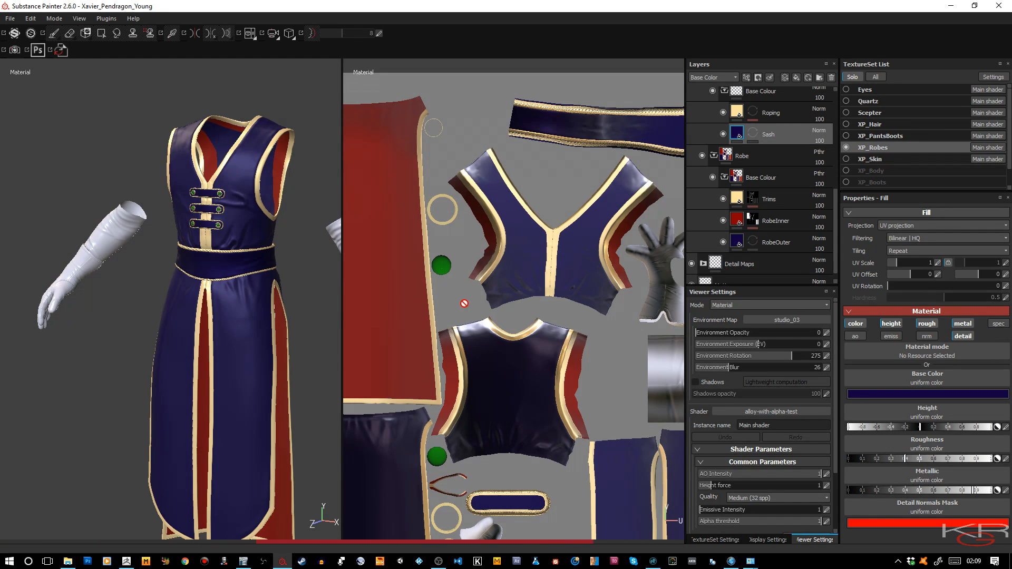
alt+right_drag(269, 284, 270, 302)
alt+drag(269, 302, 311, 259)
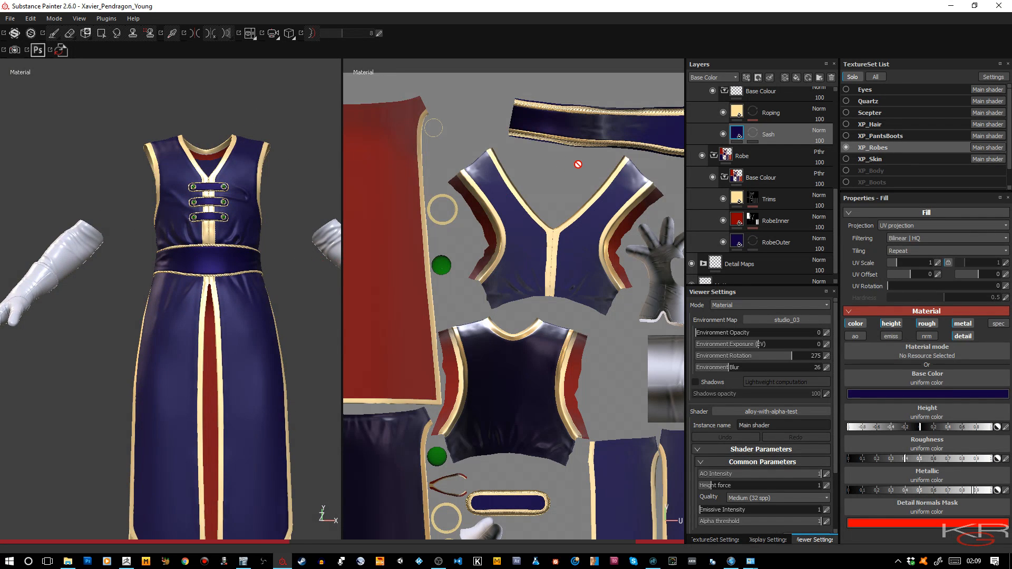
Copy the content of the Sash fill layer and paste it into the RobeOuter fill layer.
right_click(737, 134)
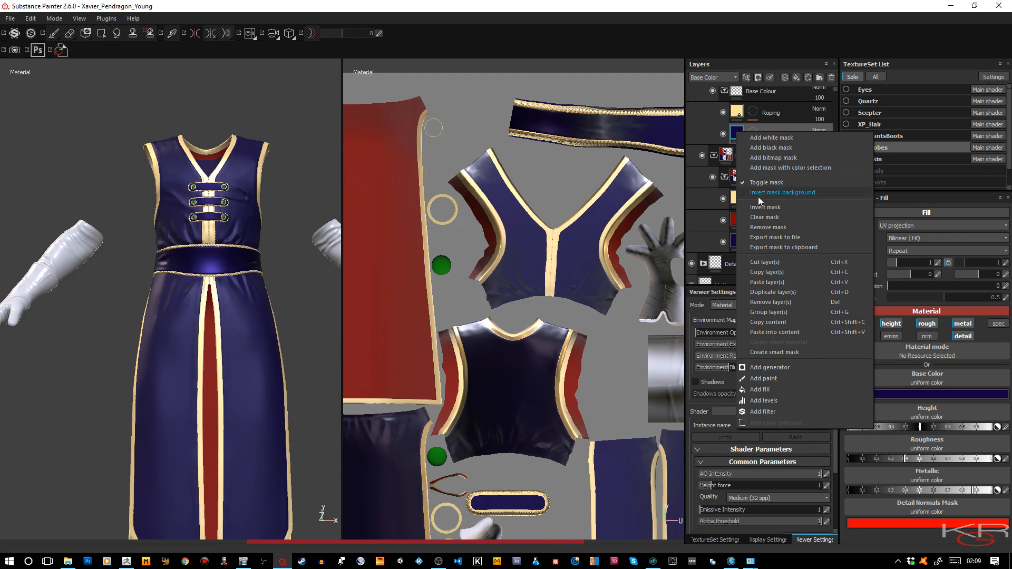
click(769, 323)
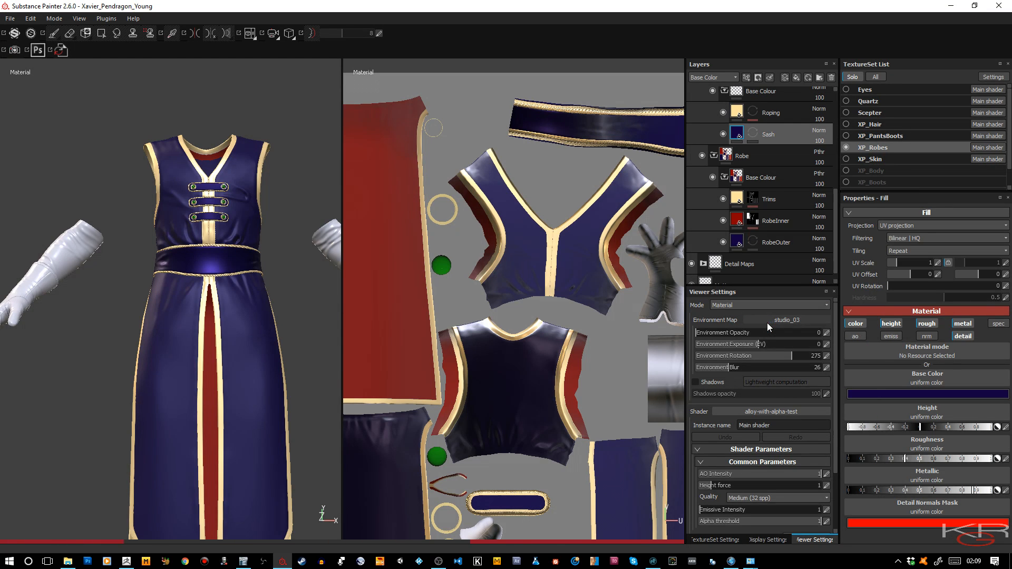
right_click(738, 244)
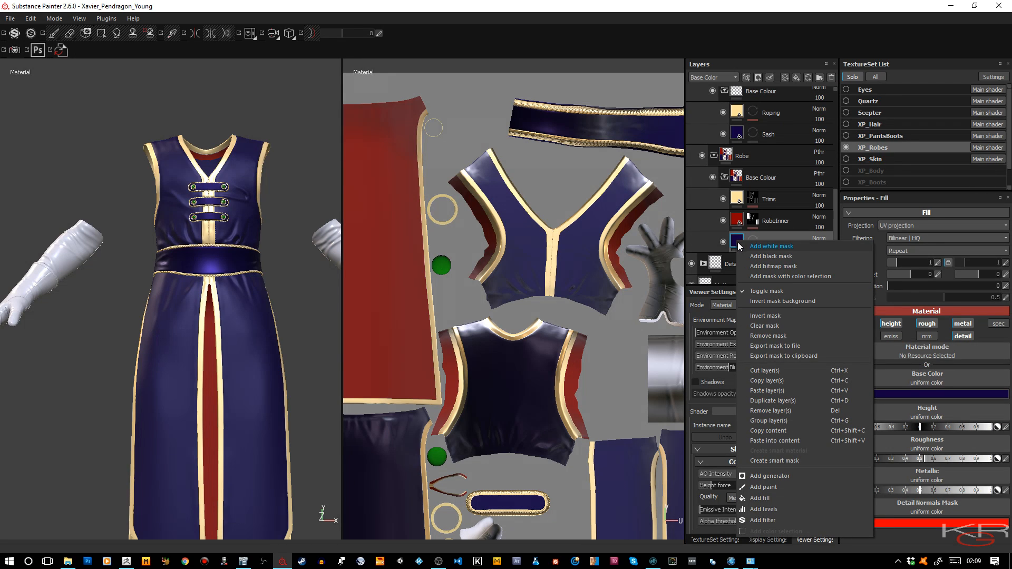
click(783, 441)
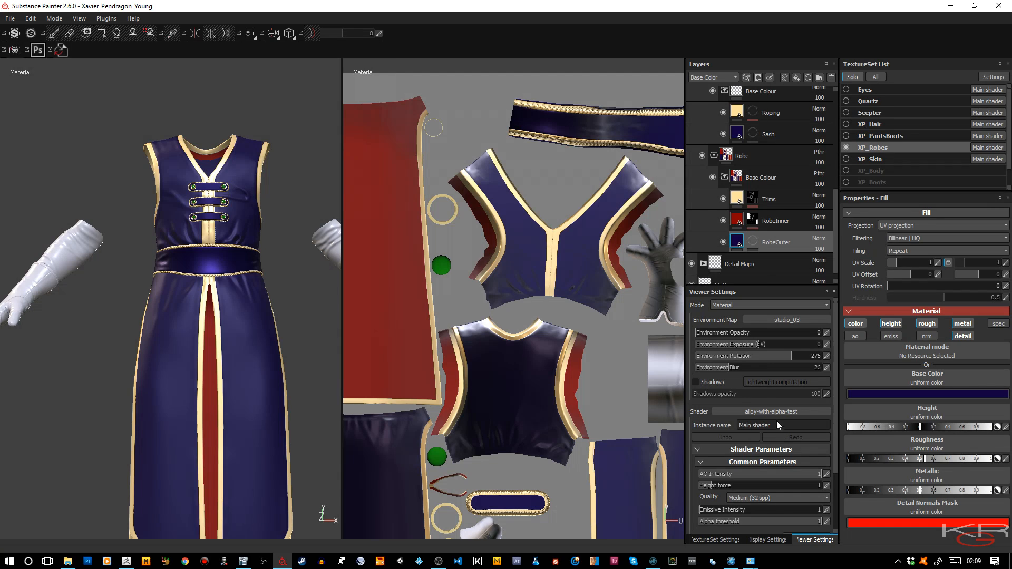
Paste the copied Sash content into the Colour Base fill layer of the Straps folder.
mouse_move(759, 213)
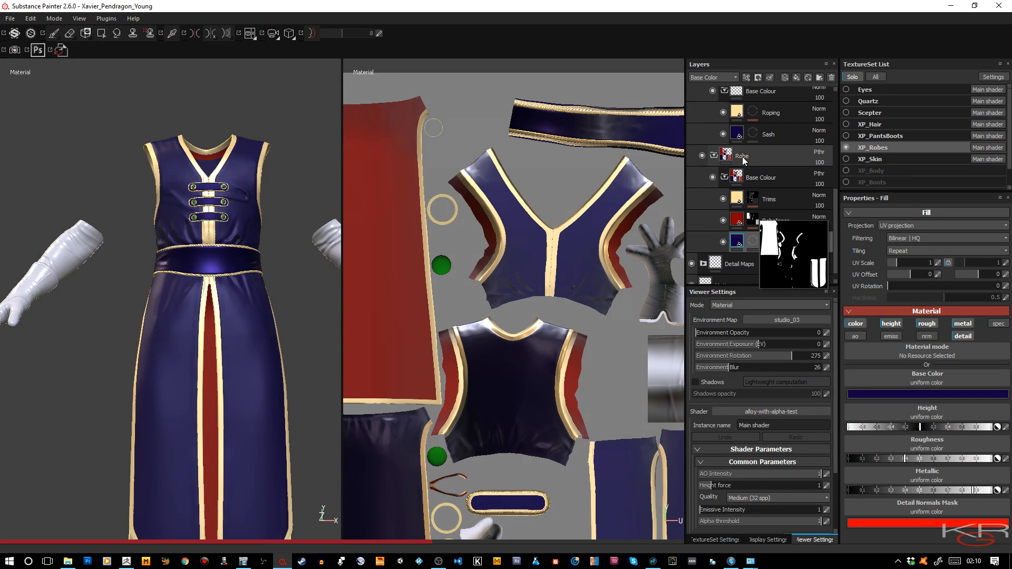
scroll(760, 178, up, 3)
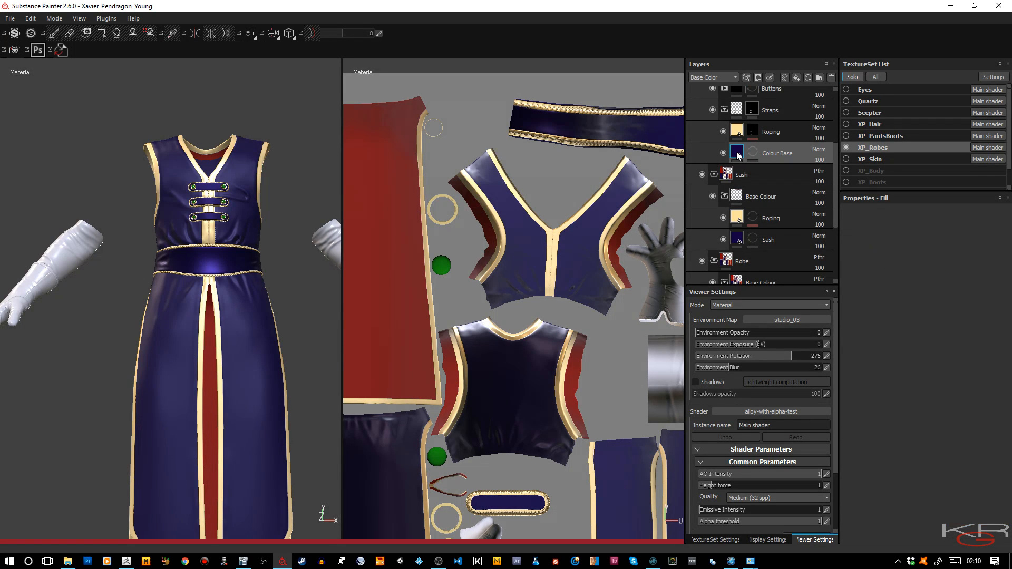
right_click(738, 155)
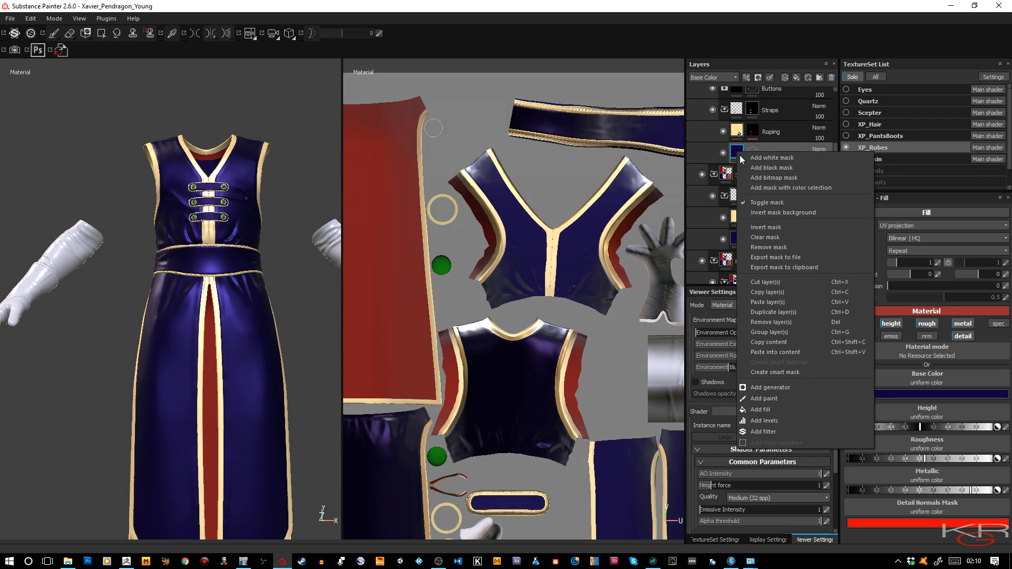
click(775, 353)
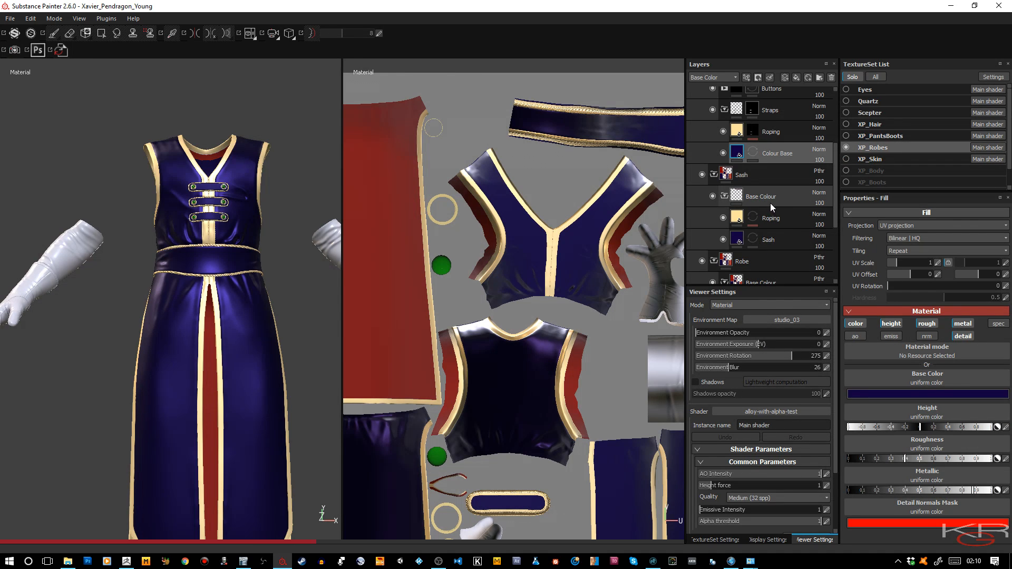
Set the metallic value of the Robe folder's Trims fill layer to 0.9.
scroll(771, 205, down, 2)
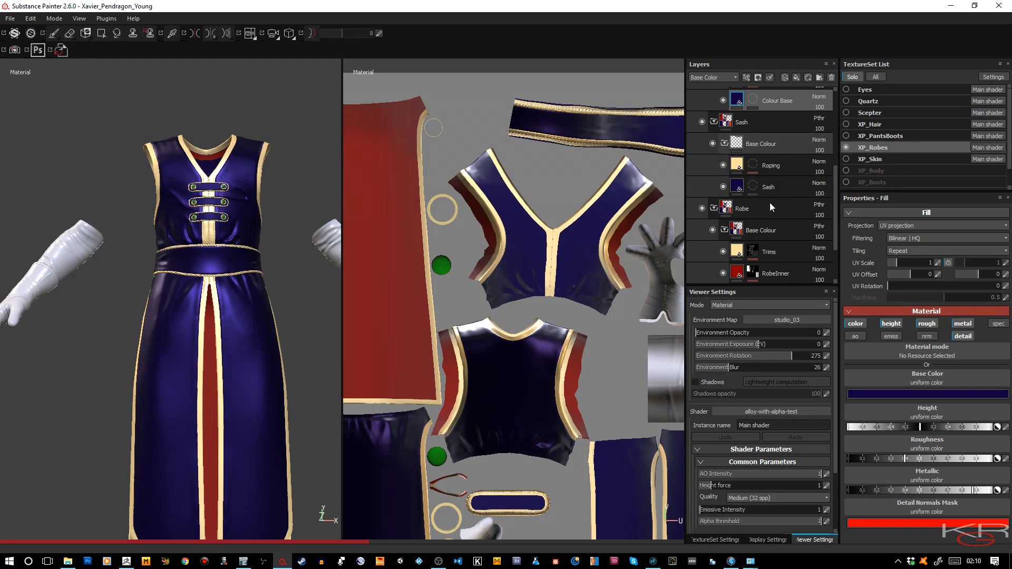
scroll(770, 206, down, 2)
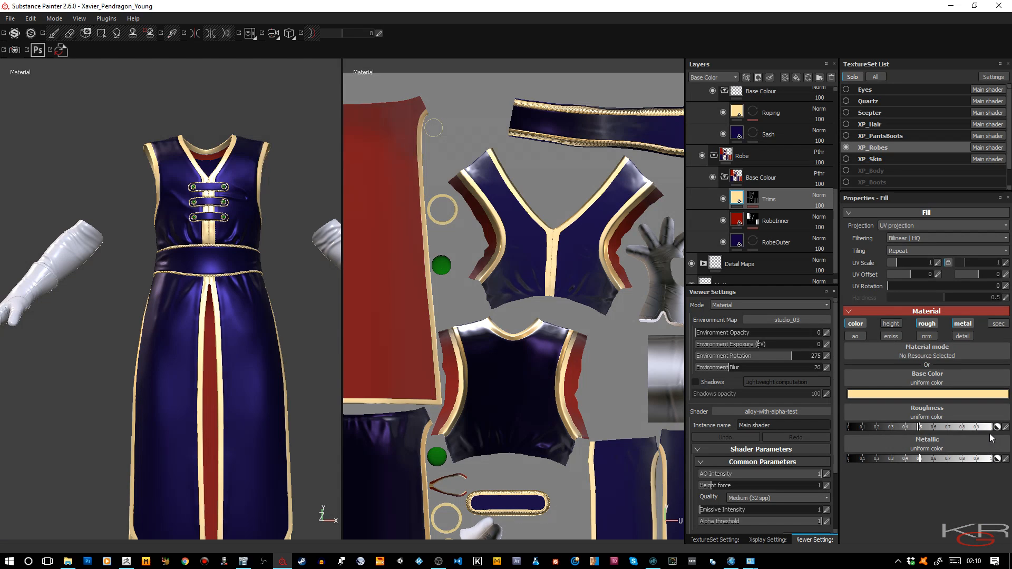
click(1005, 459)
text(0.9)
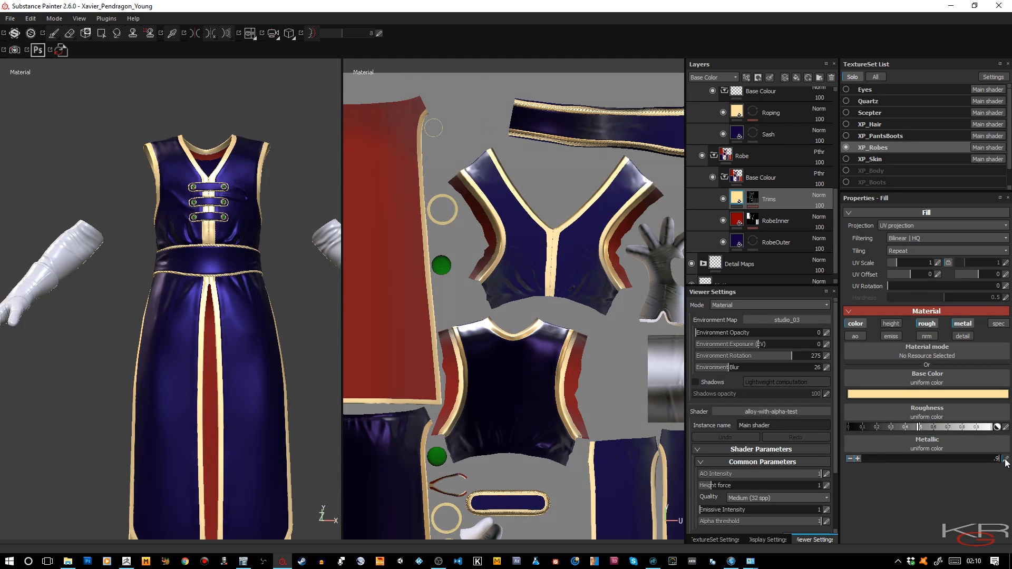
key(Return)
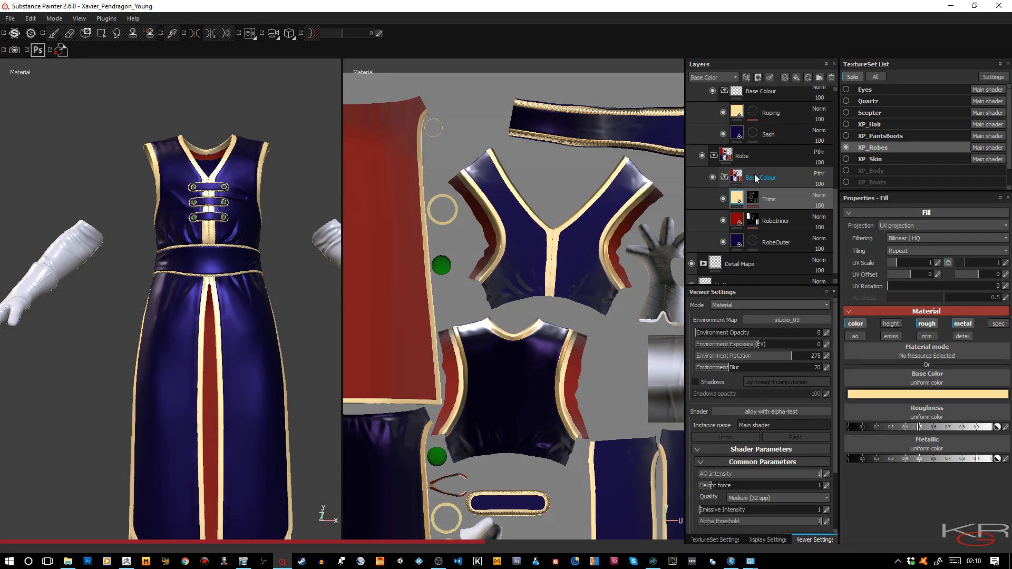
Check the RobeOuter fill layer's material settings and reselect the Trims fill layer in the Robe folder.
click(737, 242)
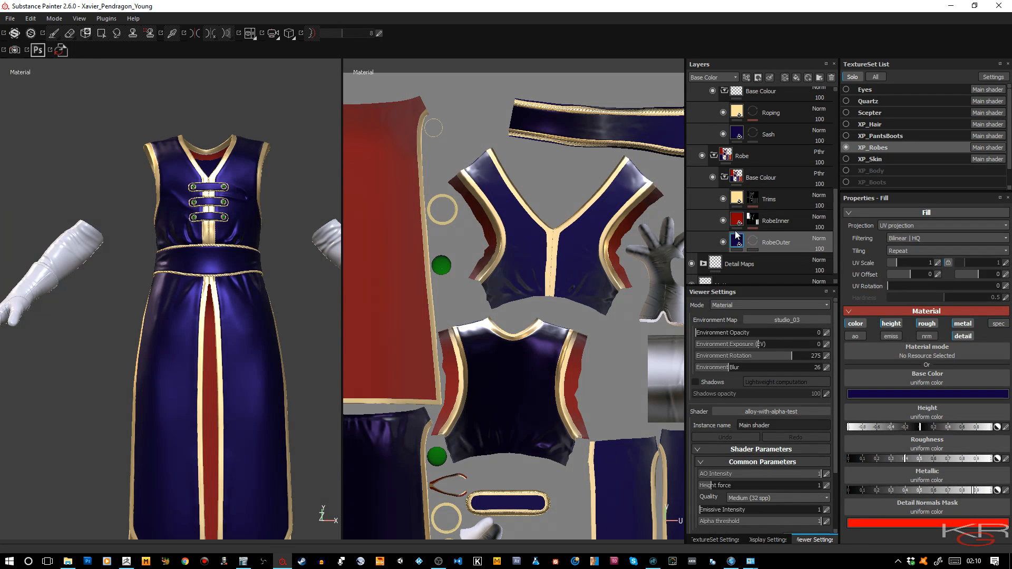
click(740, 198)
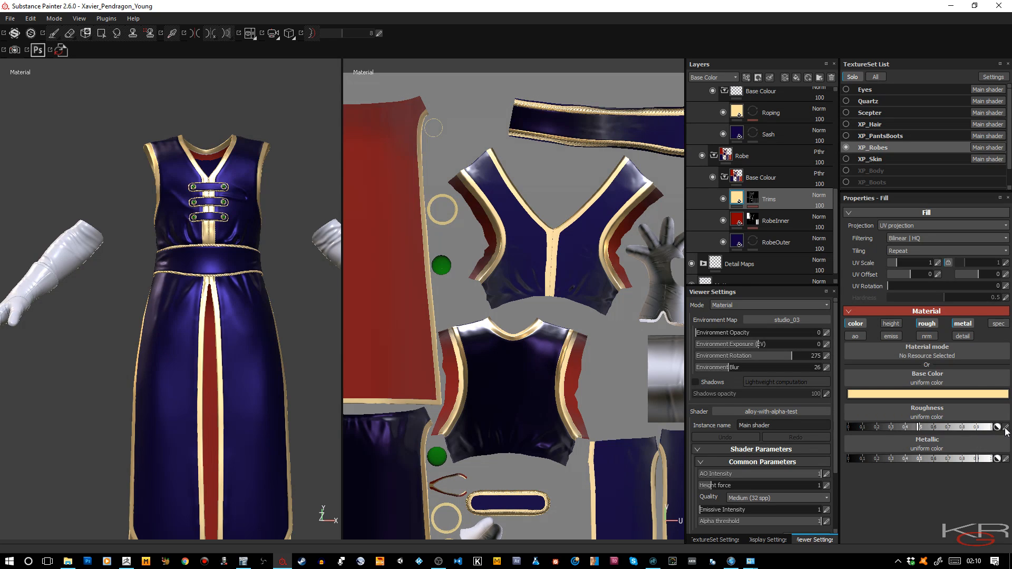
Set the roughness of the robe's Trims fill layer to 0.4.
click(1005, 428)
text(.4)
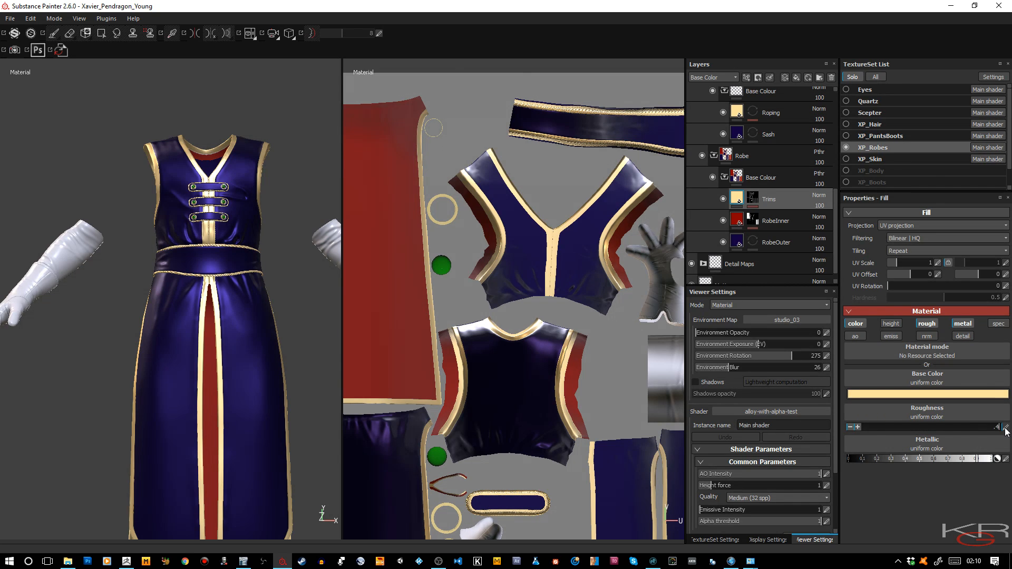
key(Return)
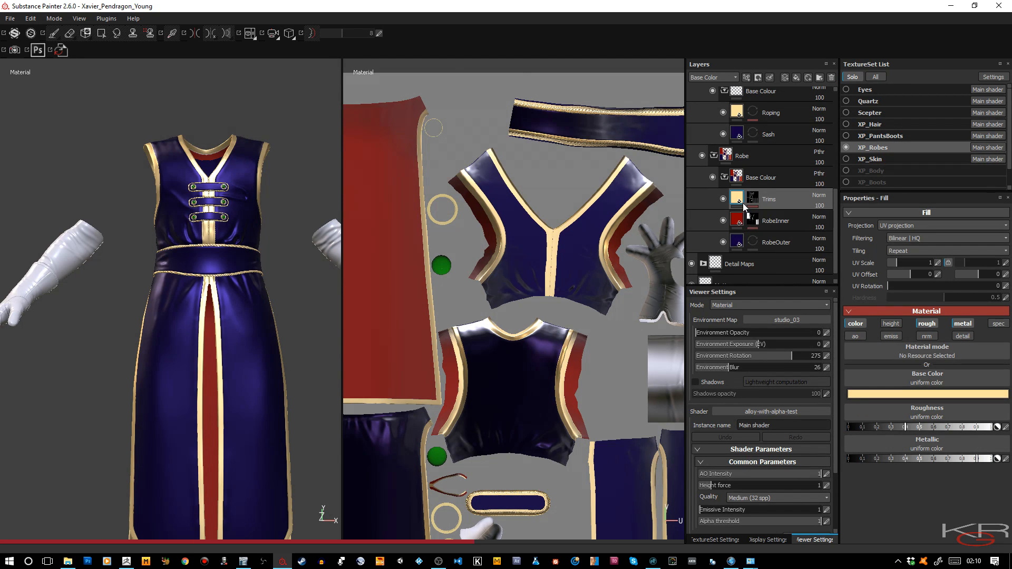
Copy the content of the Trims layer into the Roping layers of the Sash and Straps groups.
right_click(738, 195)
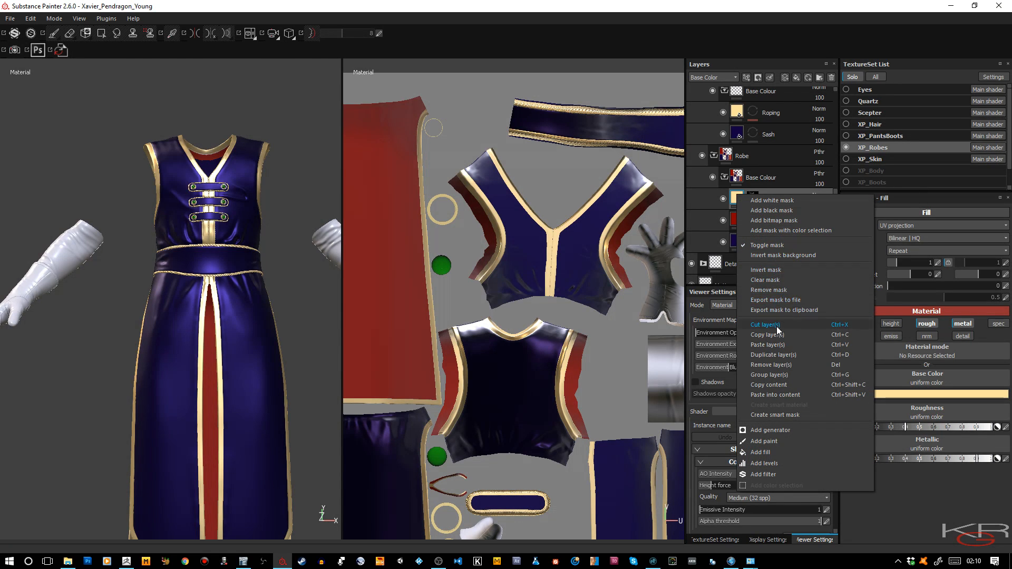
click(774, 385)
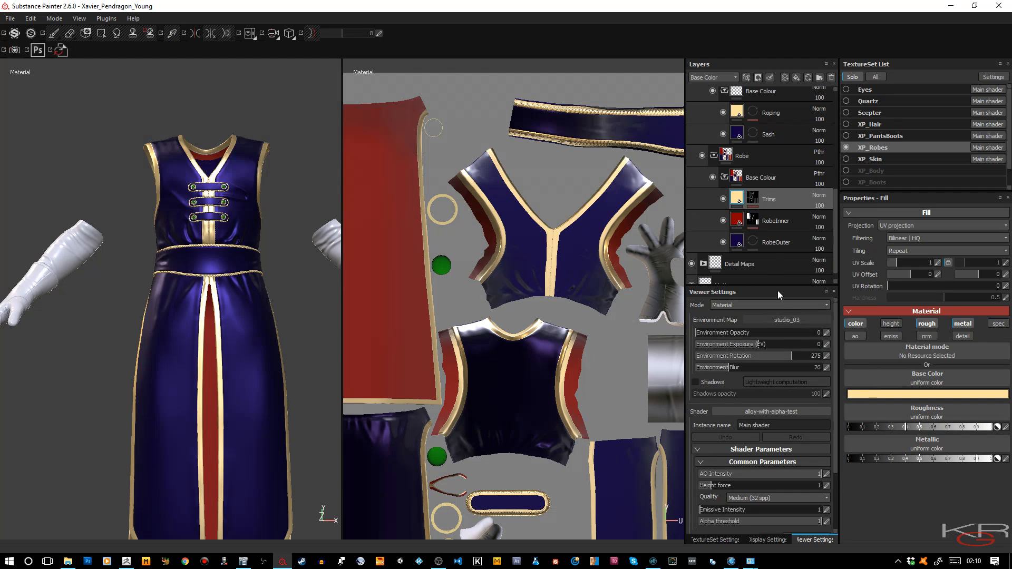
right_click(738, 111)
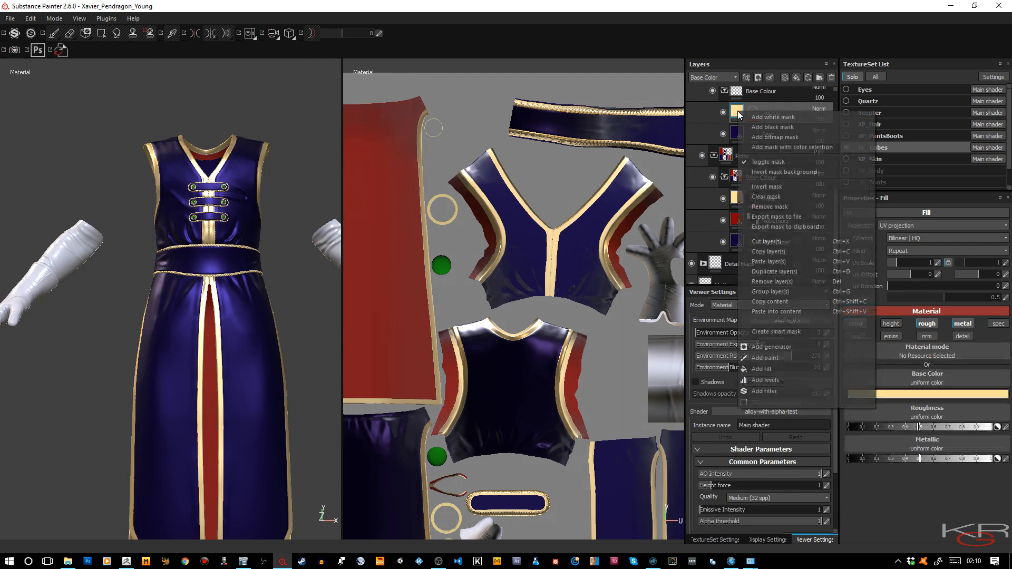
click(785, 313)
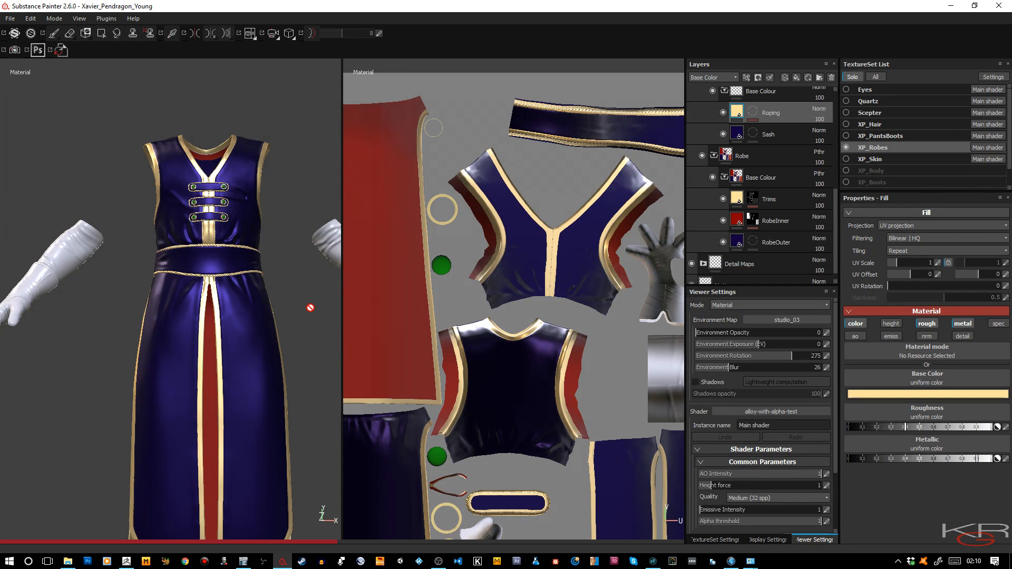
alt+right_drag(306, 290, 304, 310)
alt+drag(305, 310, 317, 354)
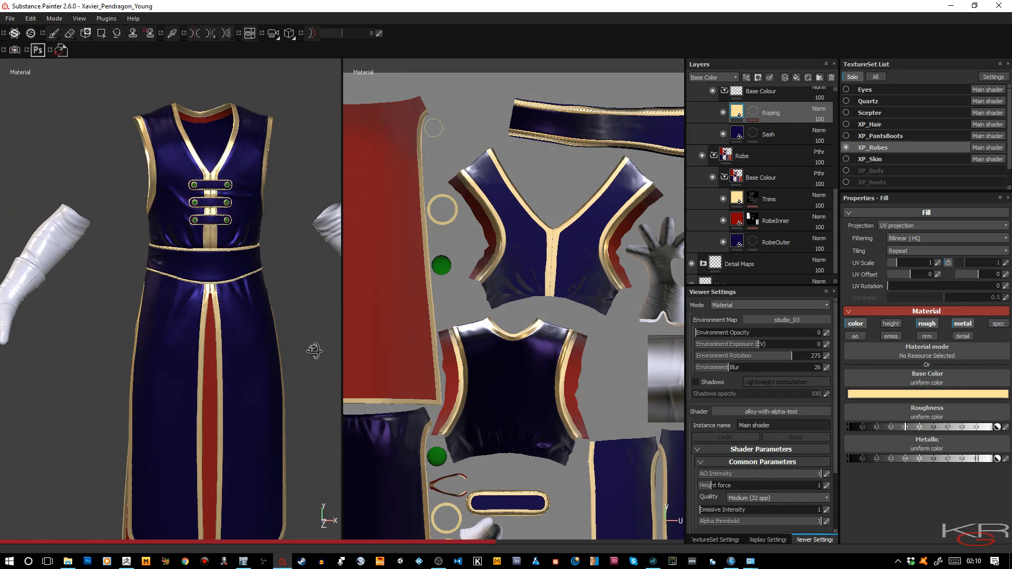
scroll(736, 192, up, 3)
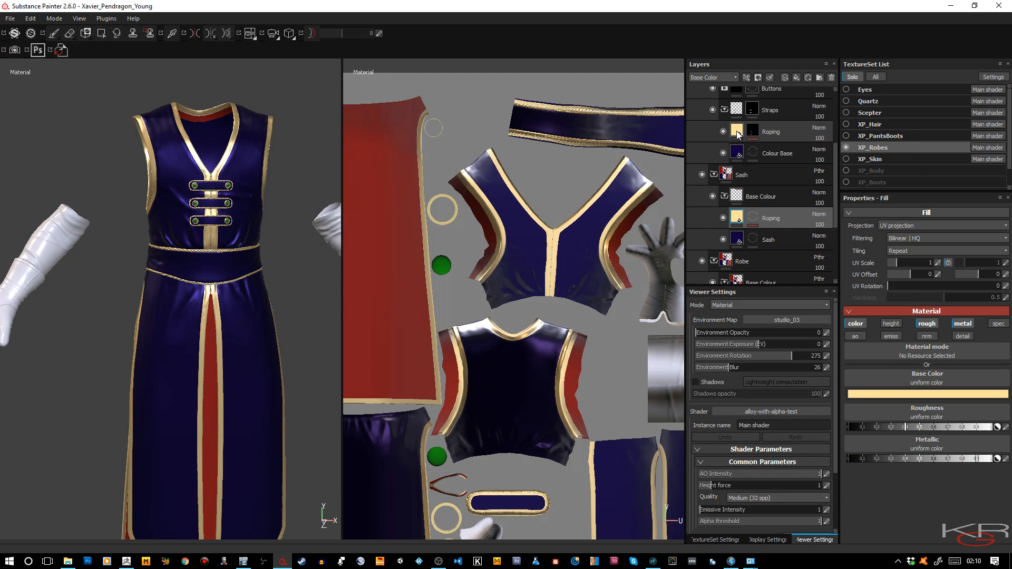
right_click(738, 134)
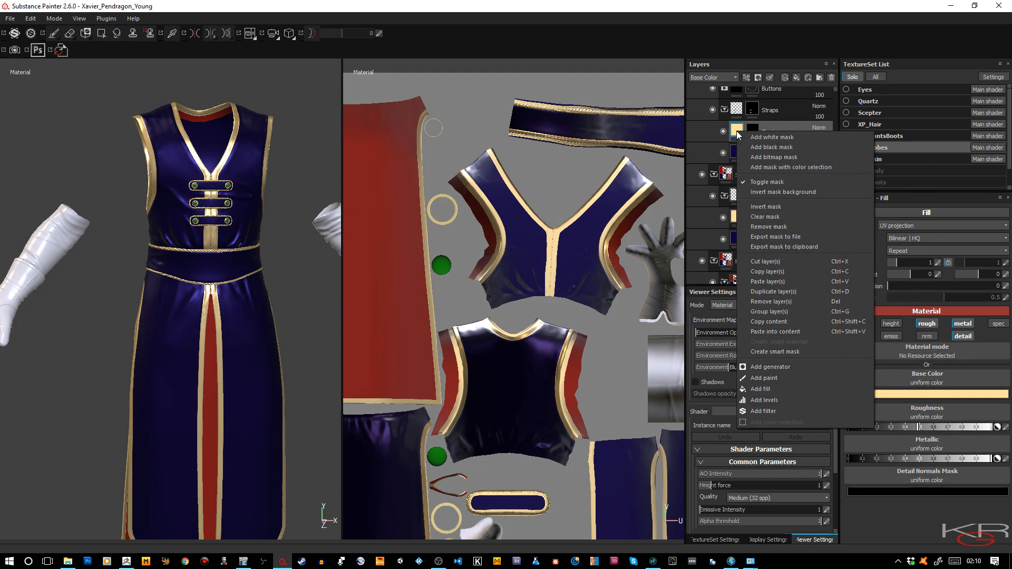
click(777, 332)
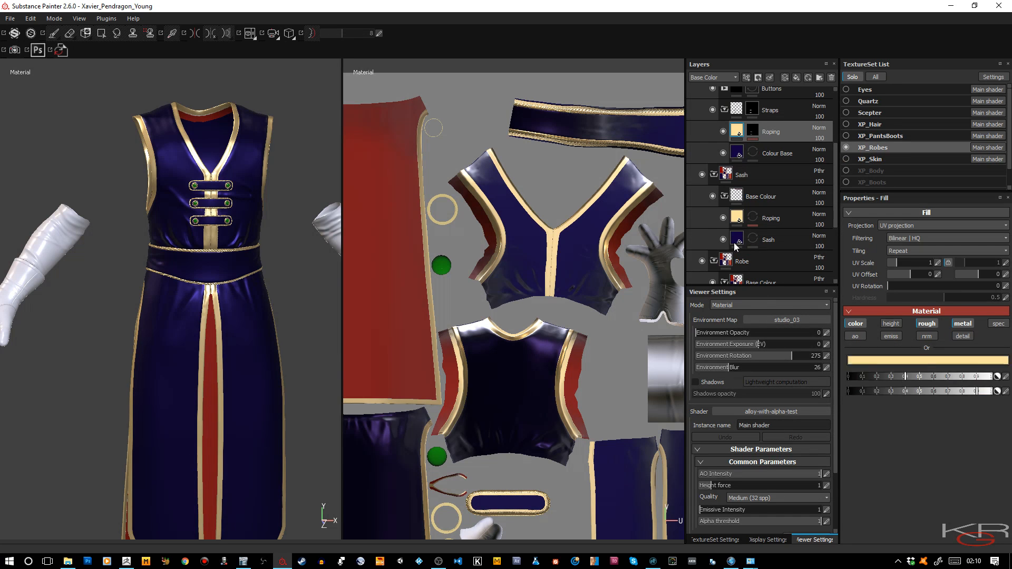
Copy the content of the RobeOuter layer into the Colour Base layer of the Straps group.
scroll(740, 227, down, 3)
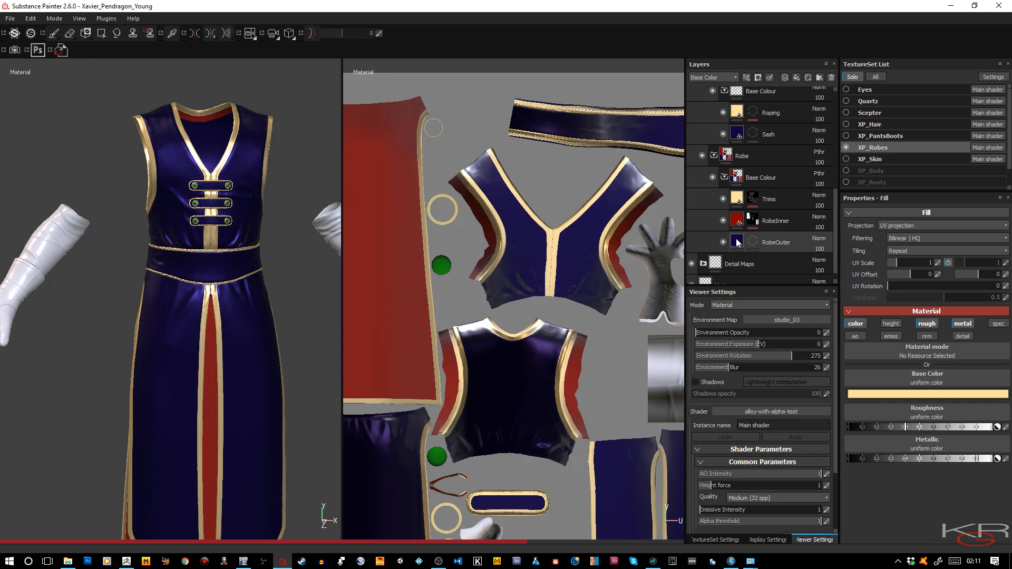
click(737, 243)
right_click(737, 243)
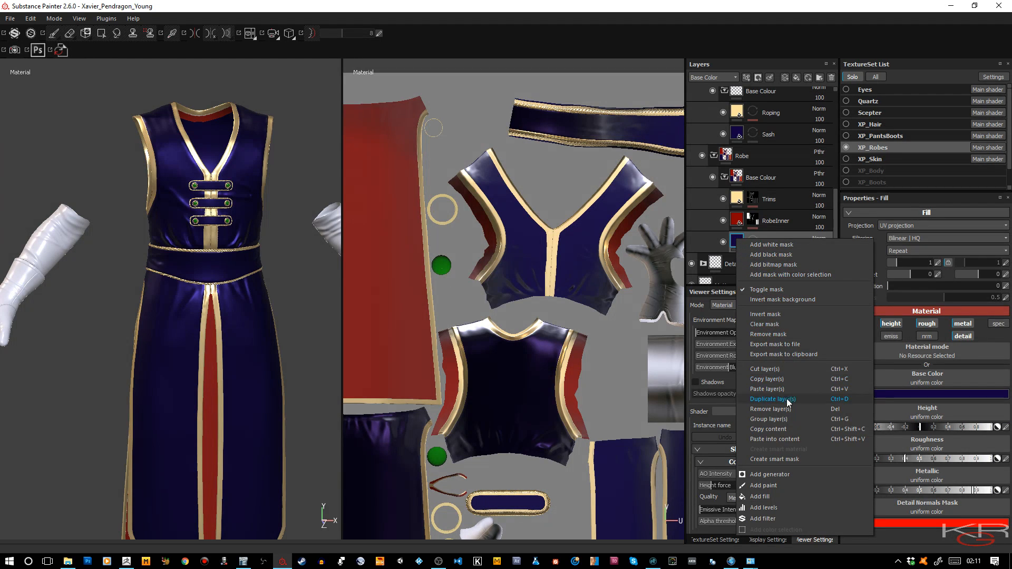
click(781, 429)
scroll(761, 200, up, 3)
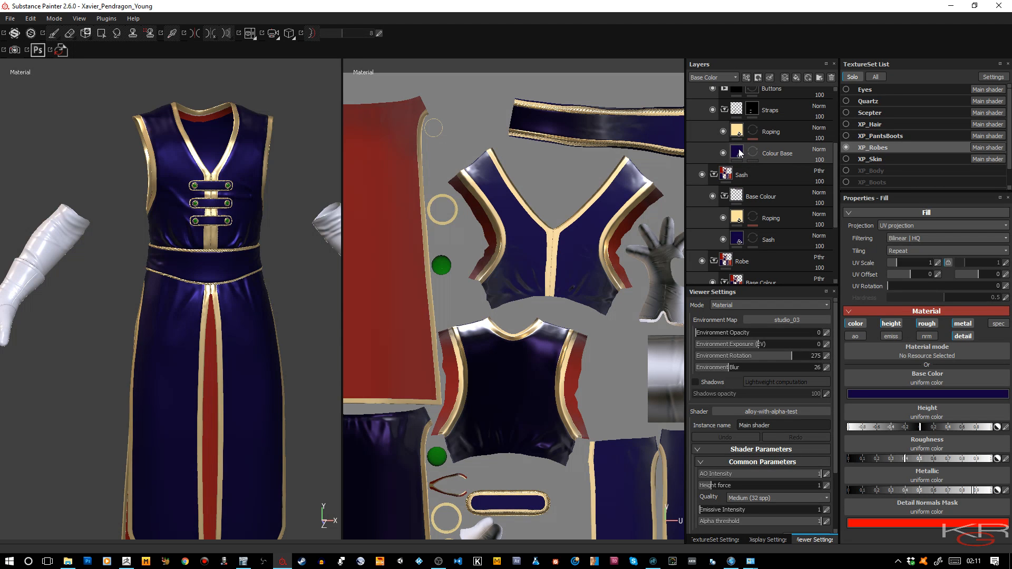
right_click(739, 153)
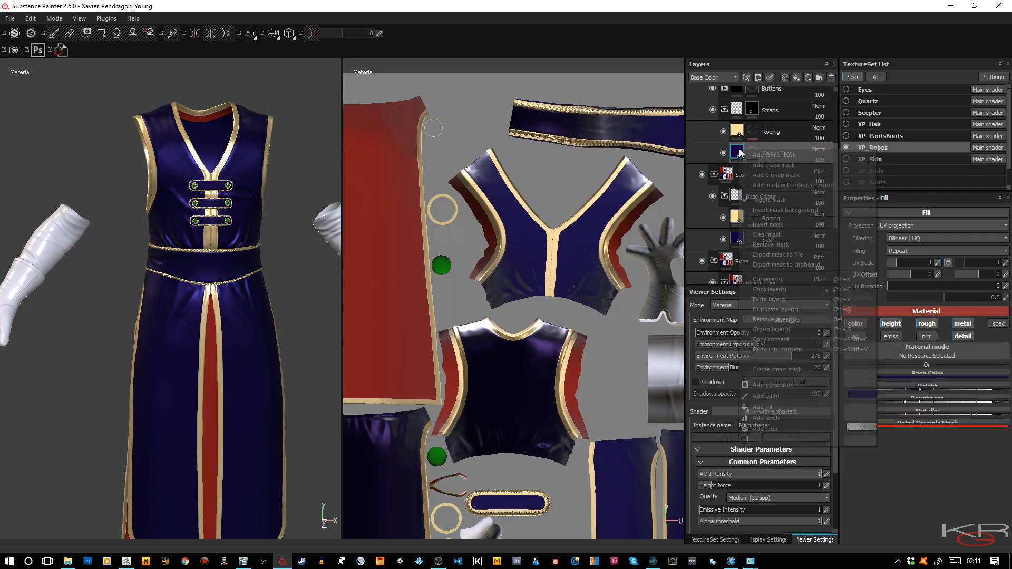
click(786, 348)
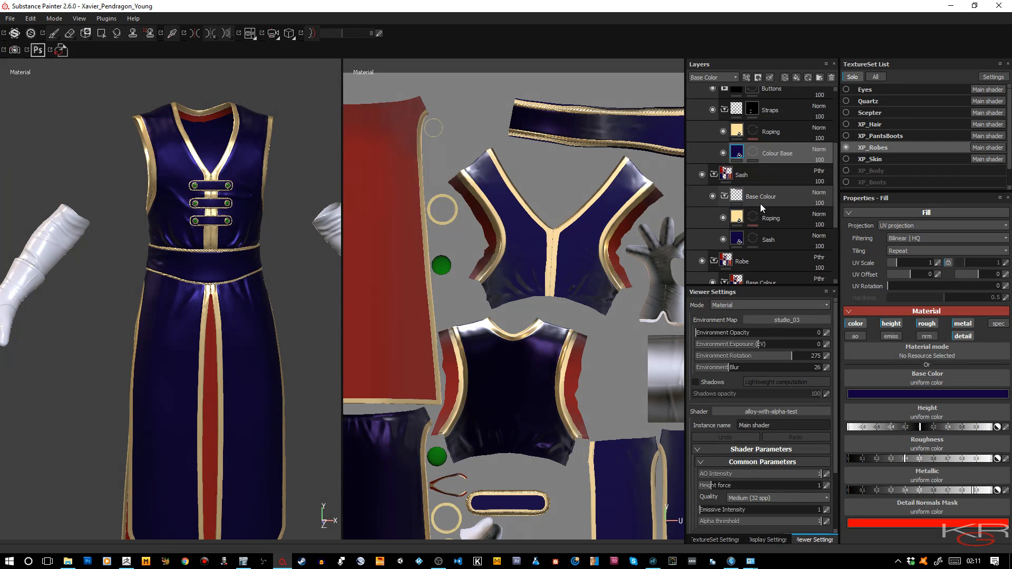
Set the RobeInner layer's metallic value to 0.9 and its roughness to about 0.4.
scroll(760, 203, down, 4)
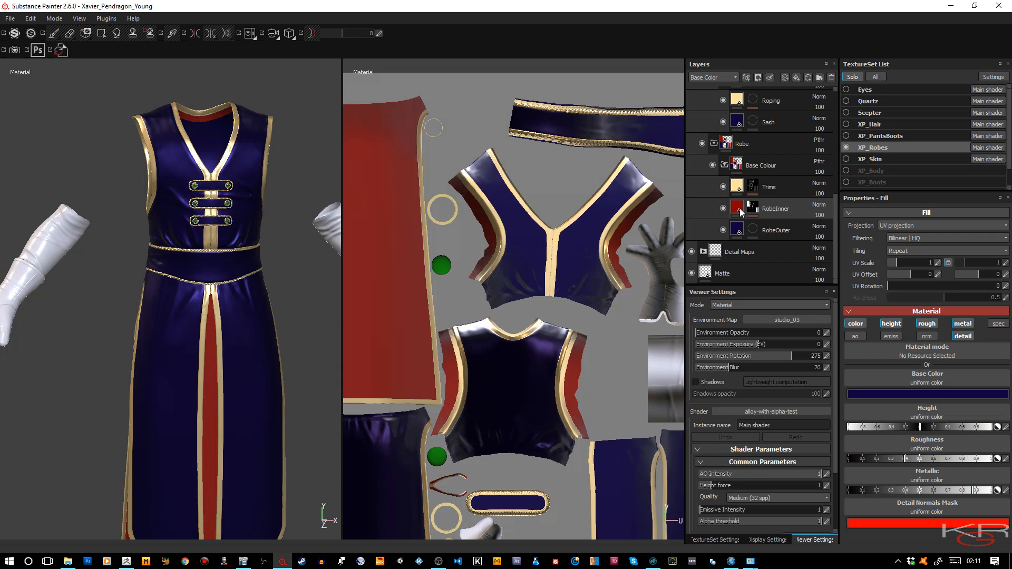
click(742, 212)
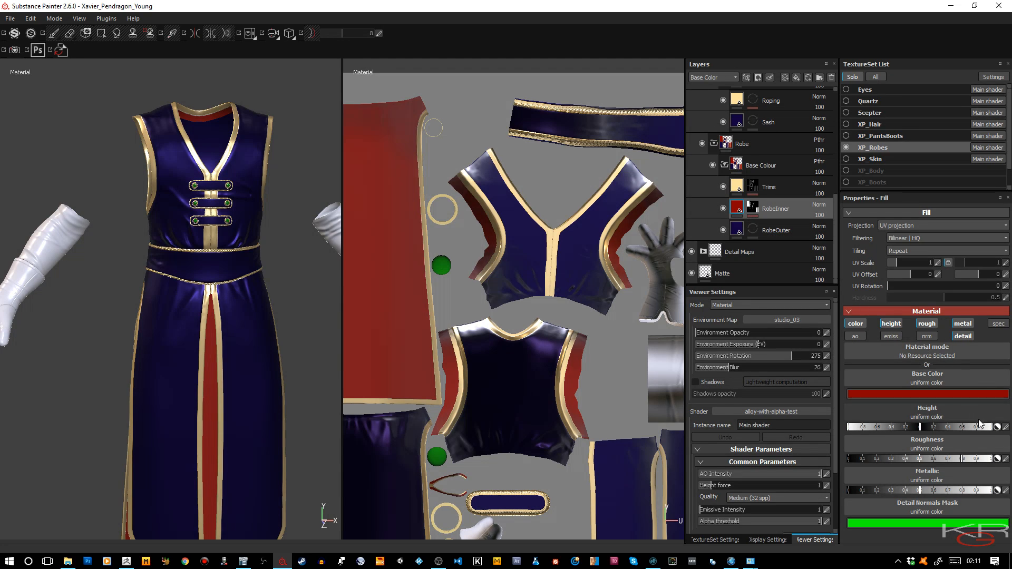
click(1005, 491)
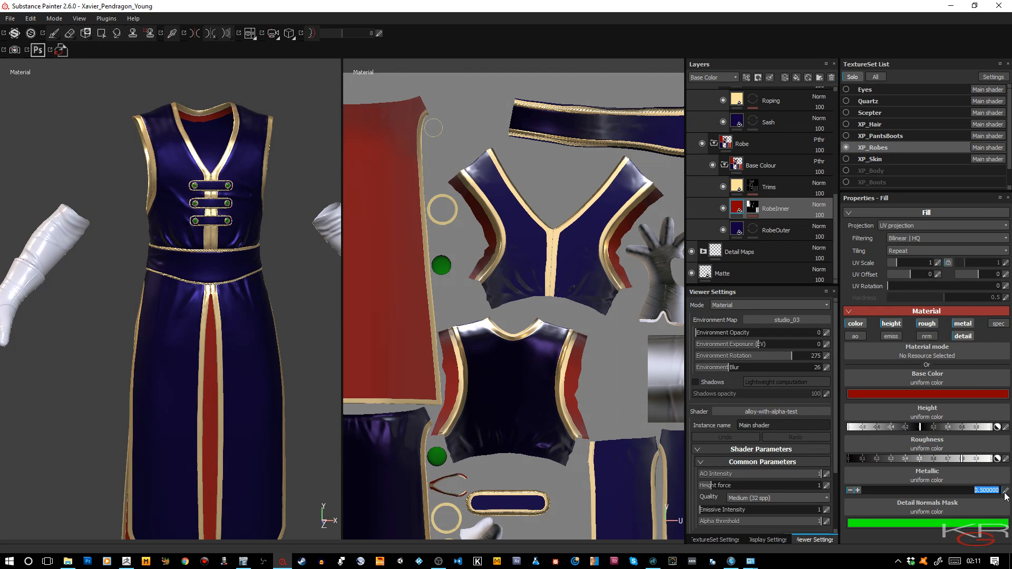
text(0.9)
key(Return)
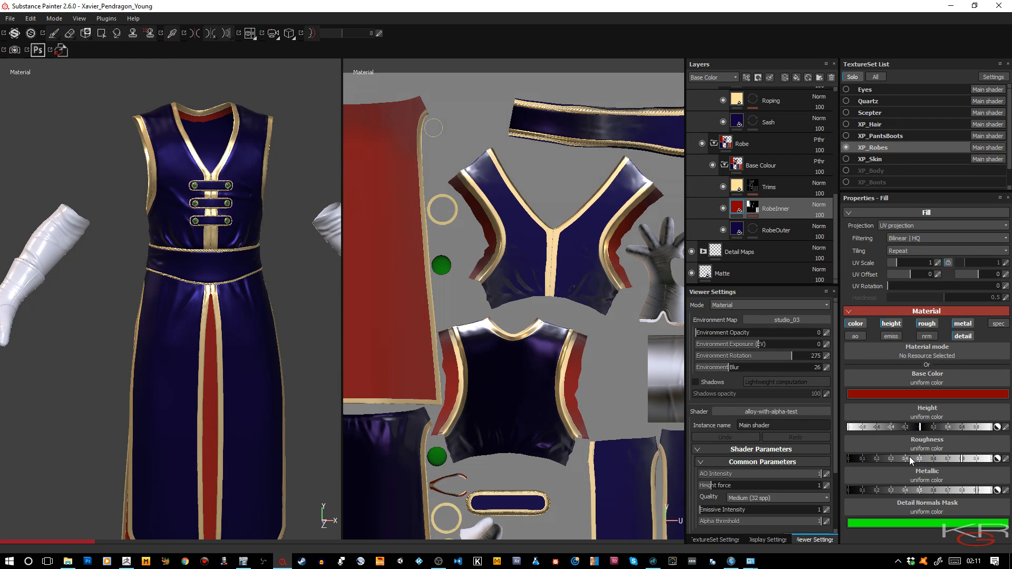
click(905, 458)
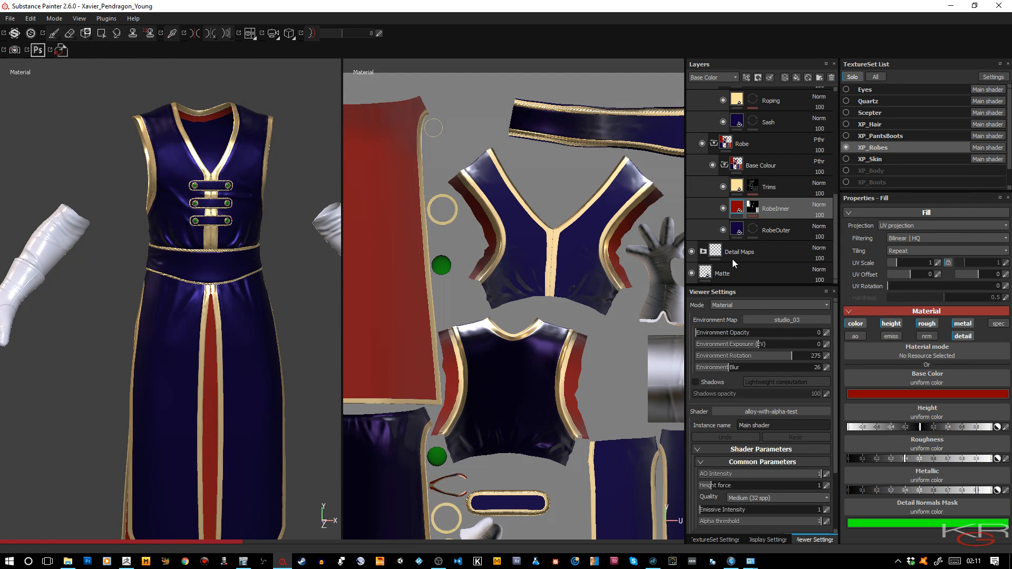
Collapse the Robes group in the layer stack.
click(739, 231)
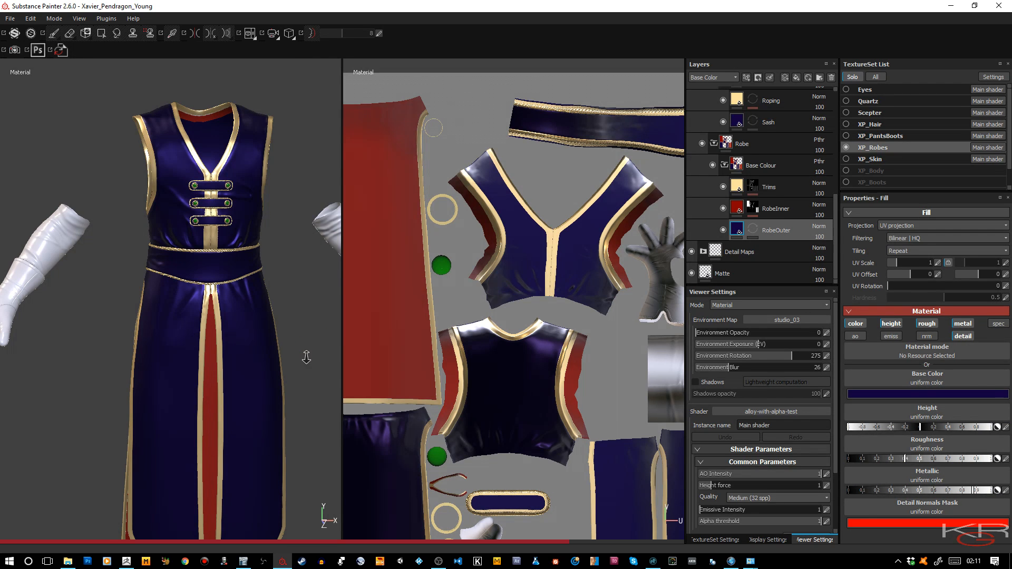
alt+drag(307, 357, 280, 274)
mouse_move(279, 274)
alt+right_down()
mouse_move(303, 312)
mouse_move(293, 262)
alt+right_up()
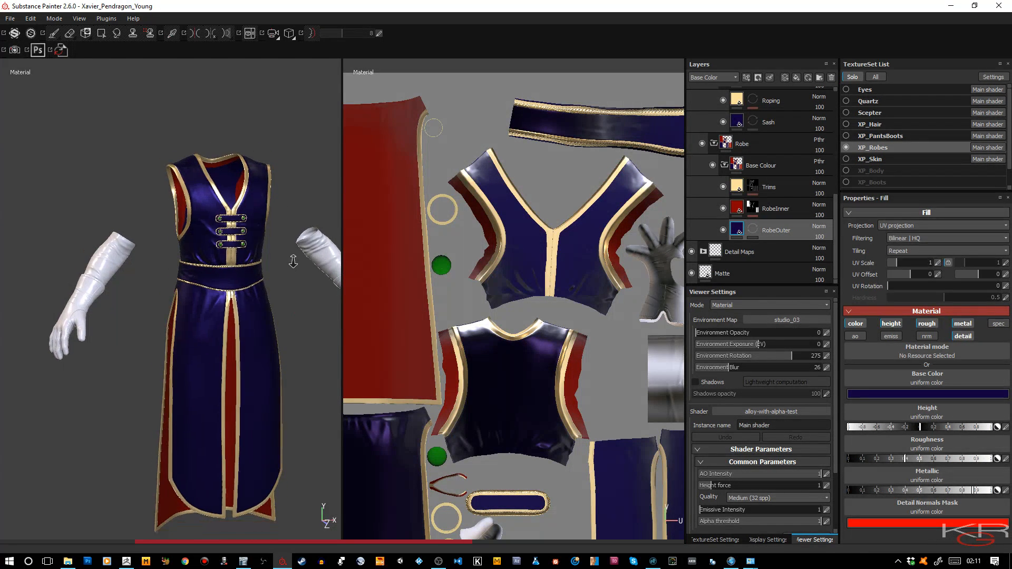
alt+drag(293, 262, 311, 306)
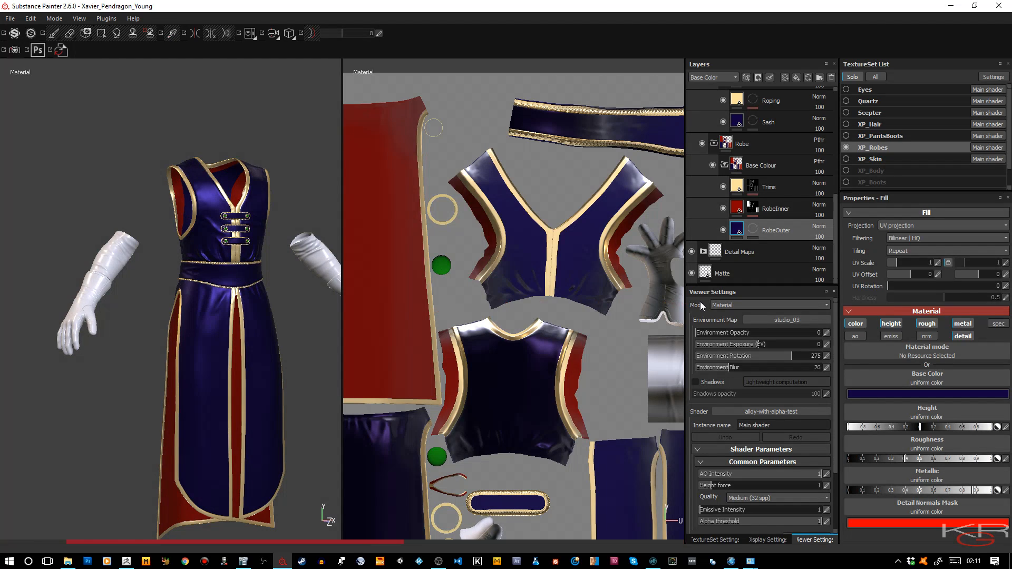
scroll(786, 220, up, 5)
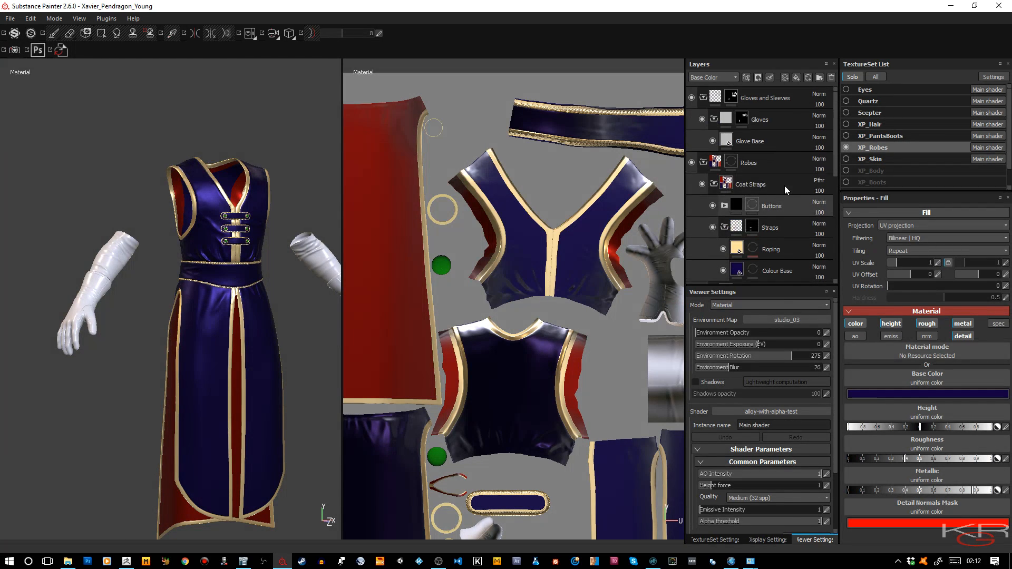
click(705, 163)
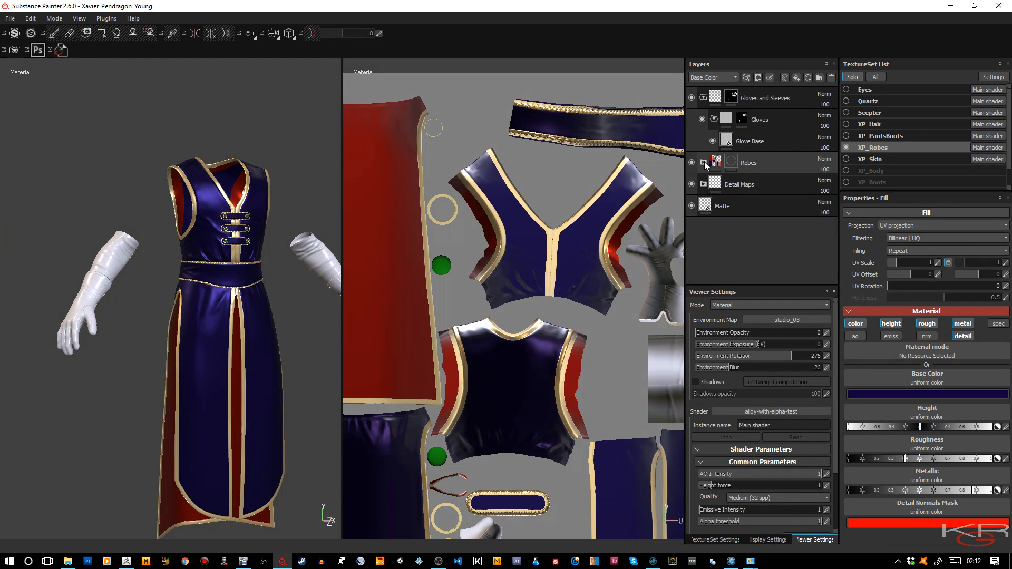
Change the Glove Base layer's base colour to a dark reddish brown with RGB 0.045, 0.005, 0.000.
click(732, 144)
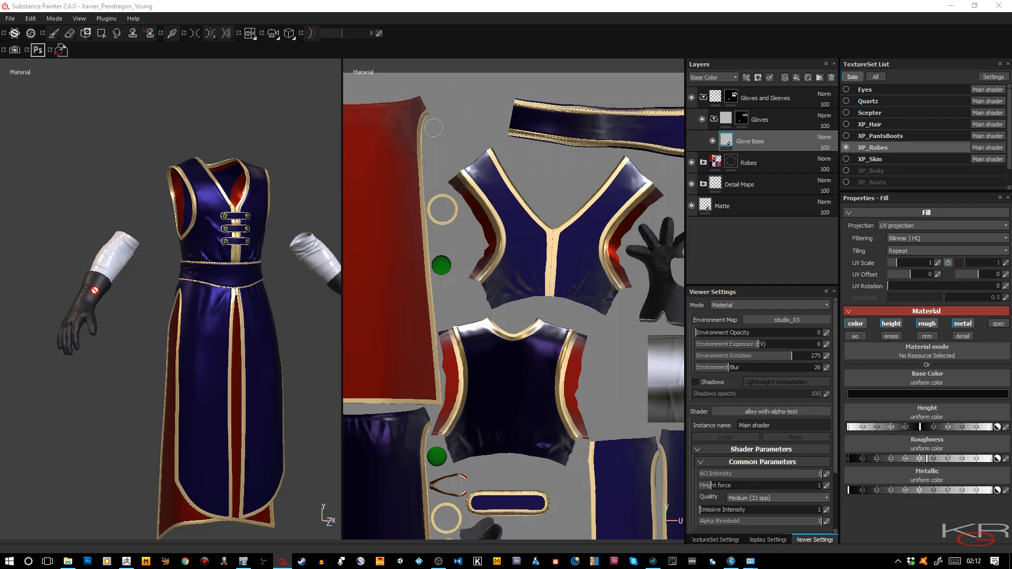
alt+drag(113, 373, 78, 285)
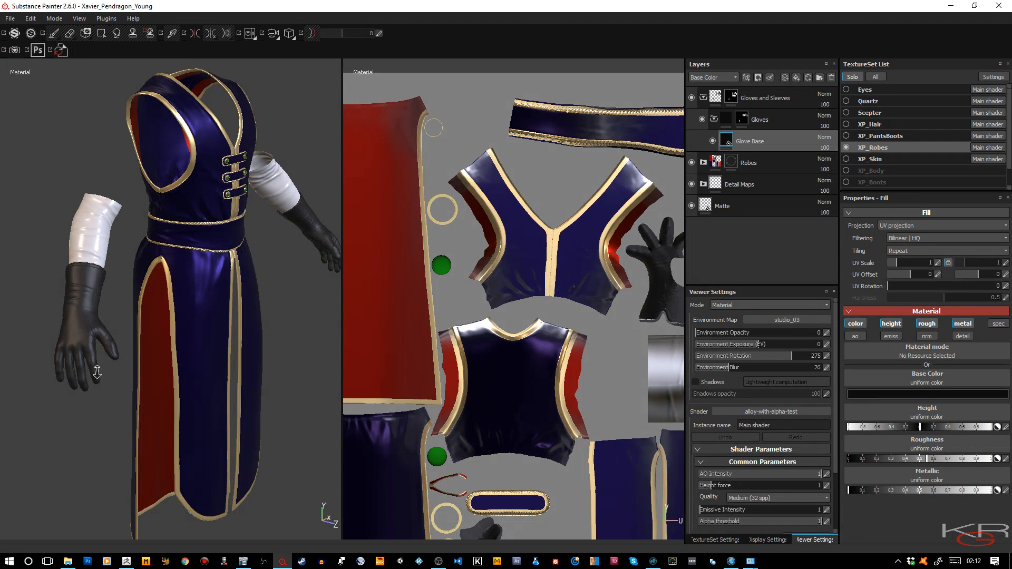
scroll(100, 377, up, 5)
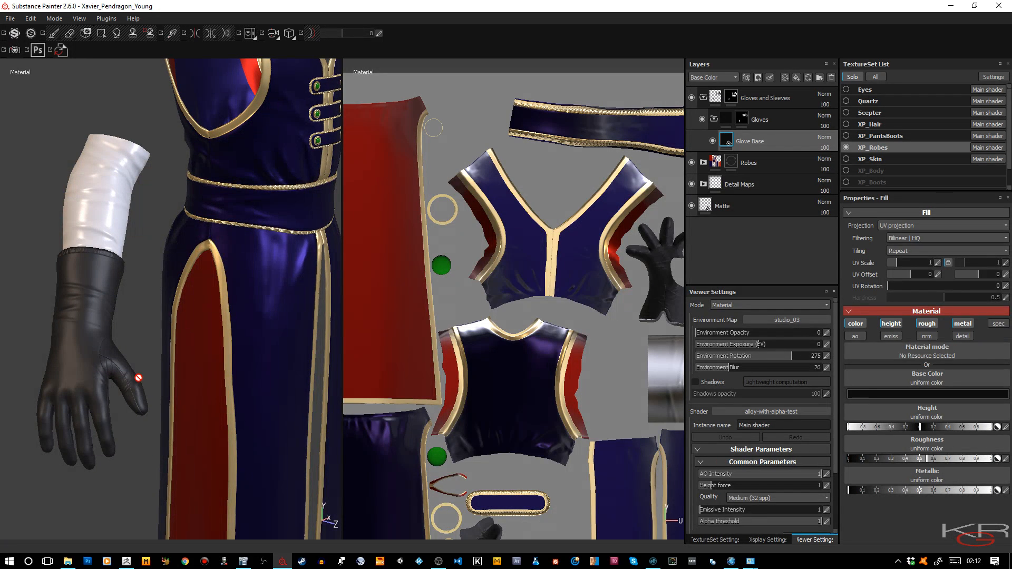
click(865, 391)
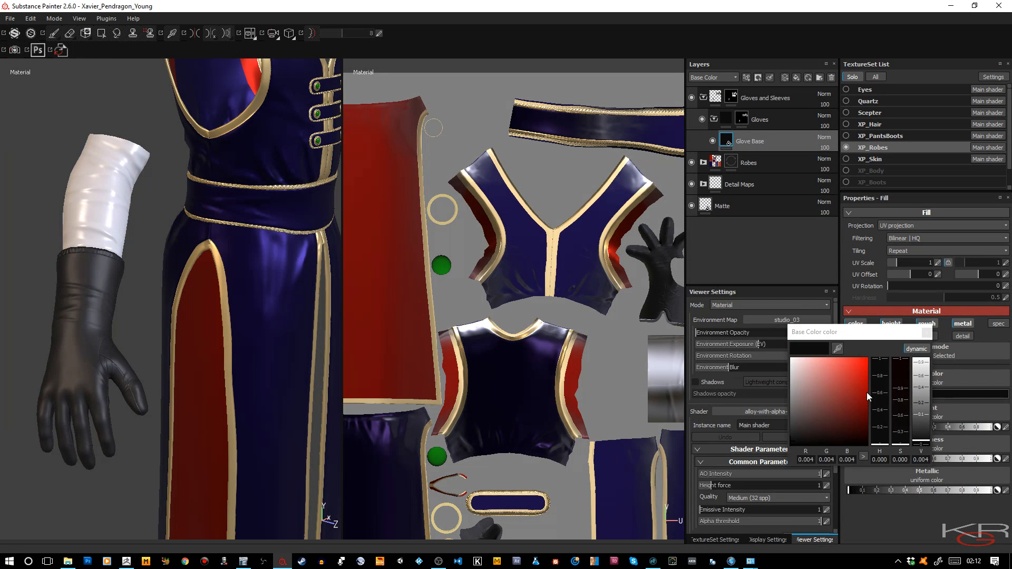
click(866, 401)
drag(885, 422, 877, 443)
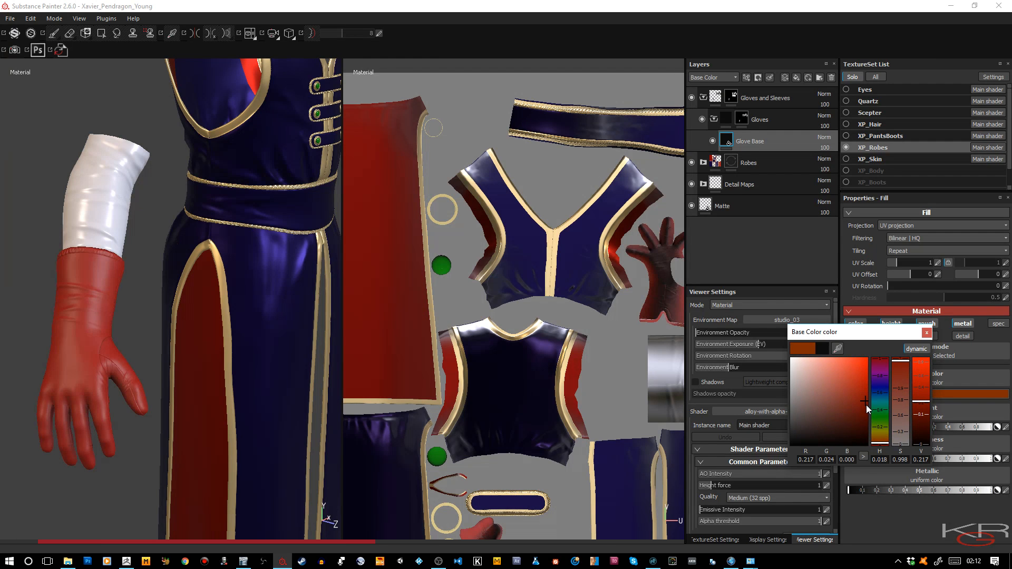
drag(866, 405, 863, 419)
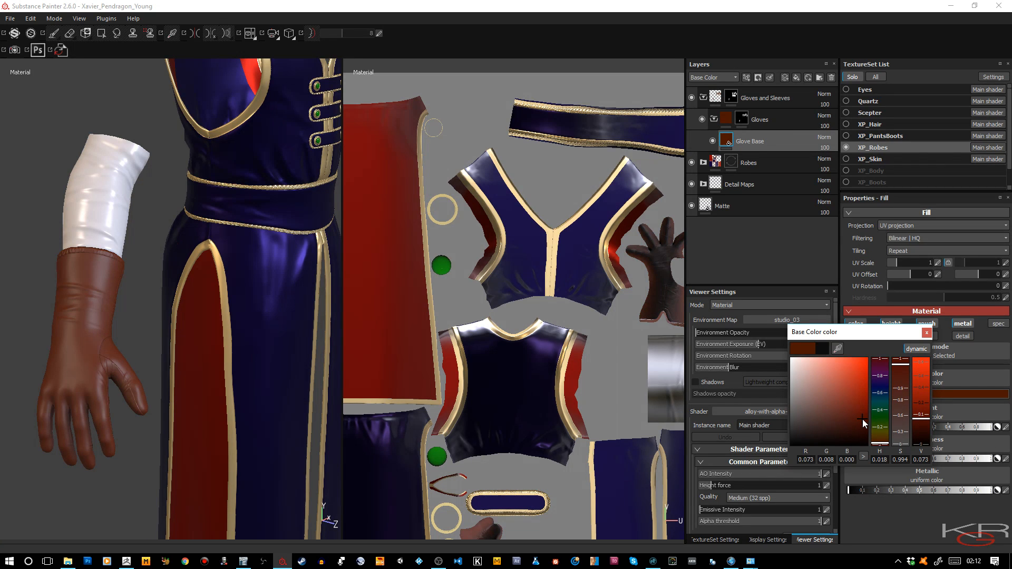
drag(863, 420, 863, 426)
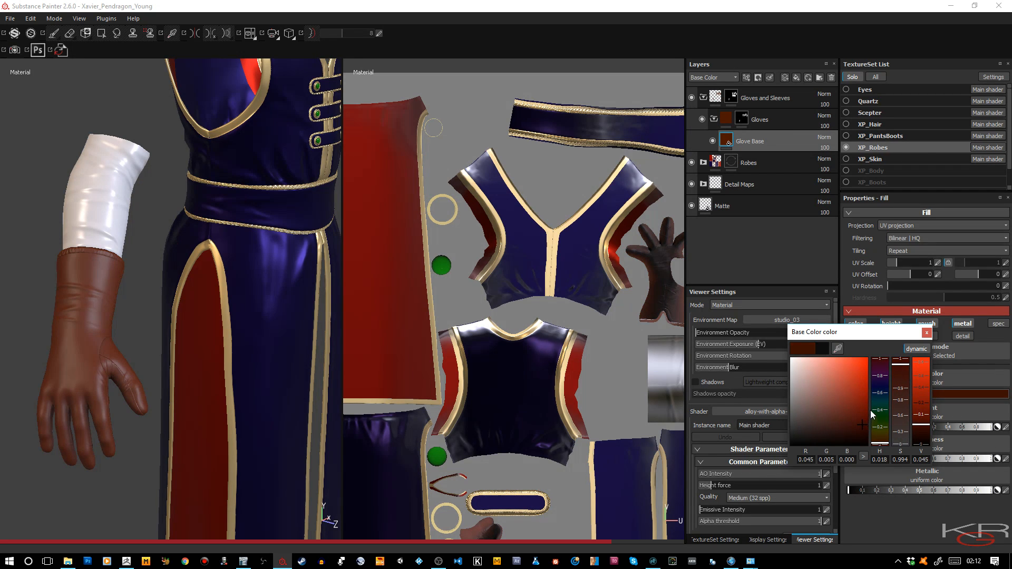
click(926, 333)
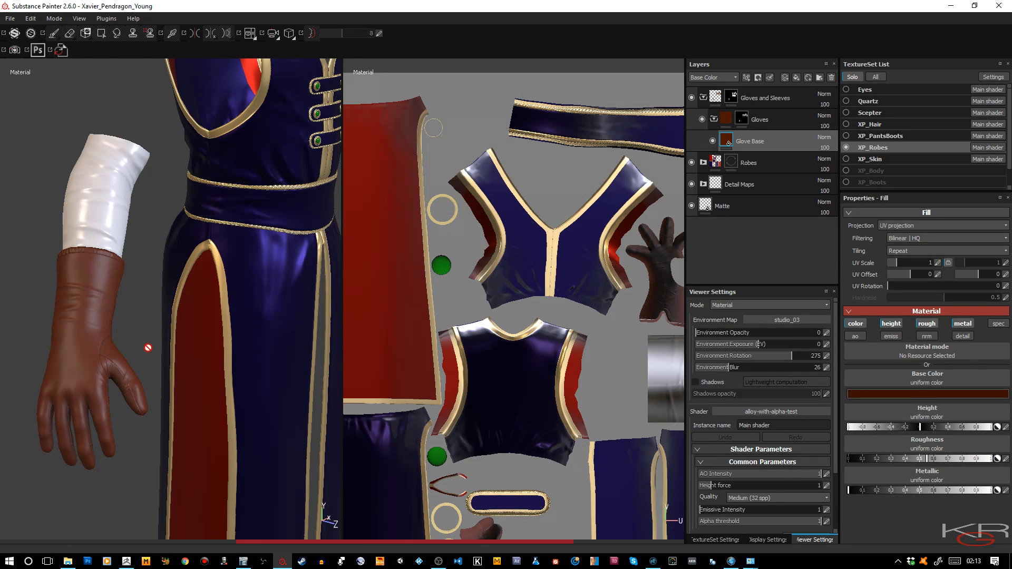
Rename the Gloves layer group as Gloves/Sleeve.
alt+drag(148, 308, 299, 384)
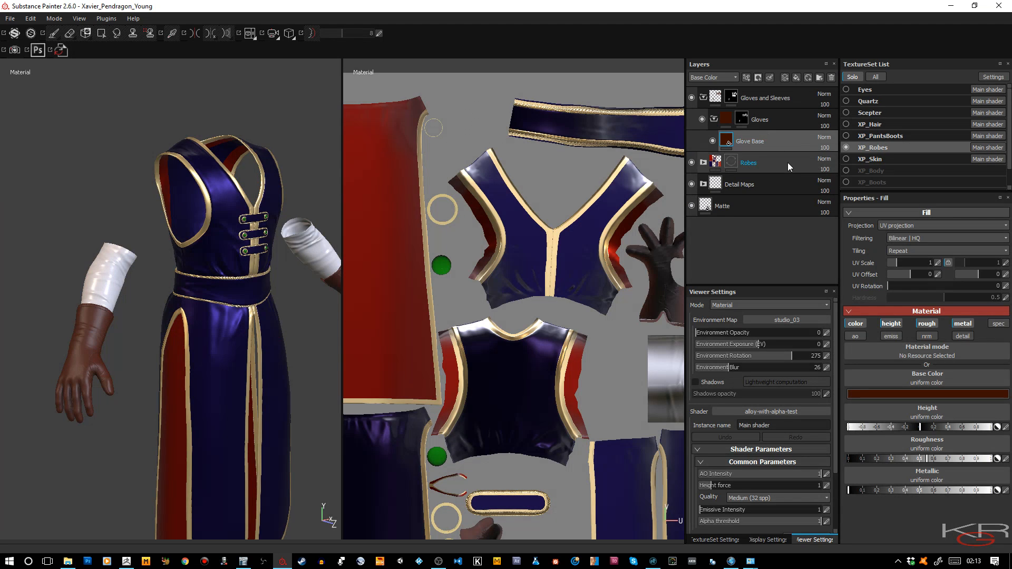
double_click(766, 120)
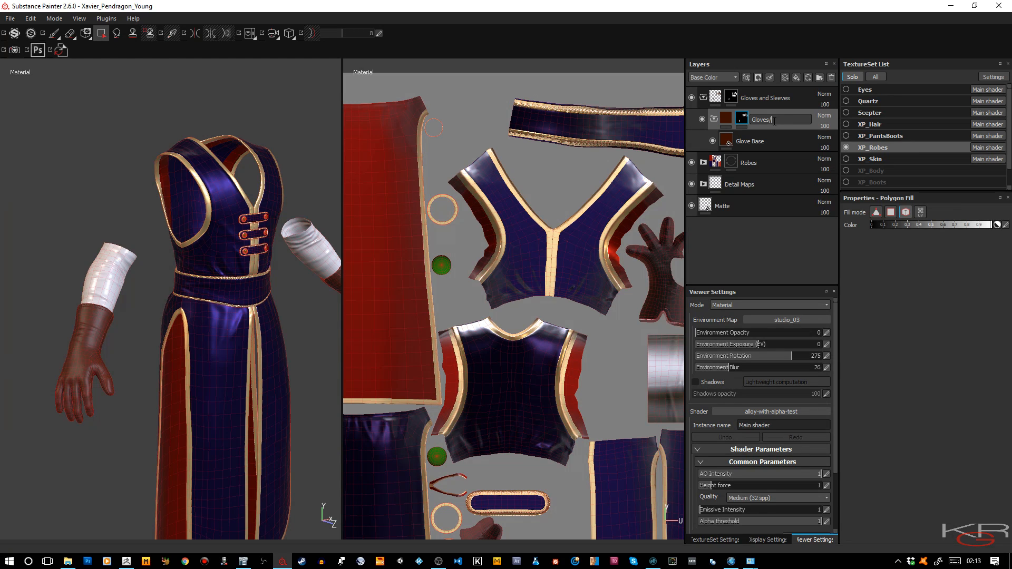
text(/Sleeve)
key(Return)
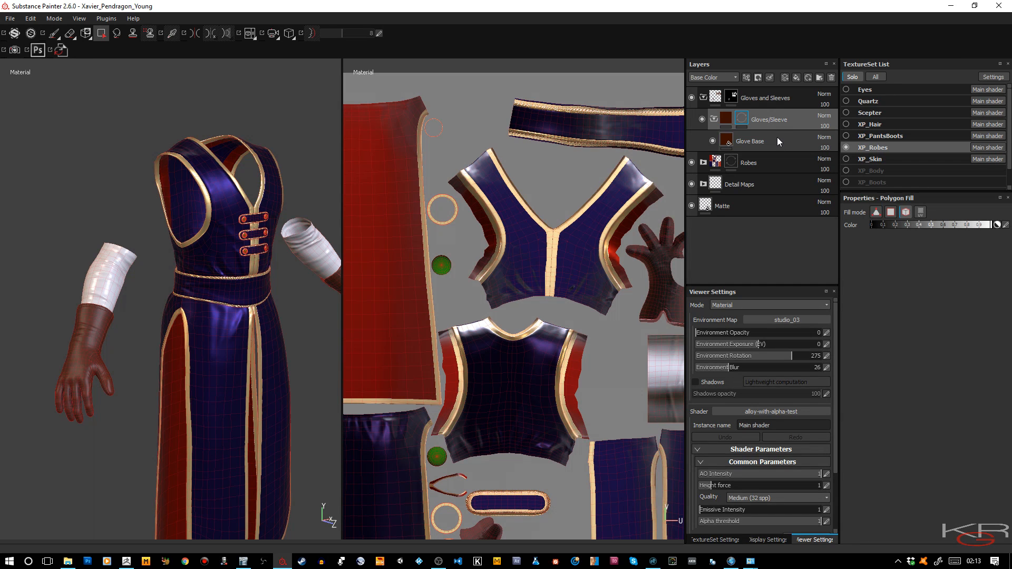
Add a black mask to the Glove Base layer in the Gloves/Sleeve group.
click(777, 142)
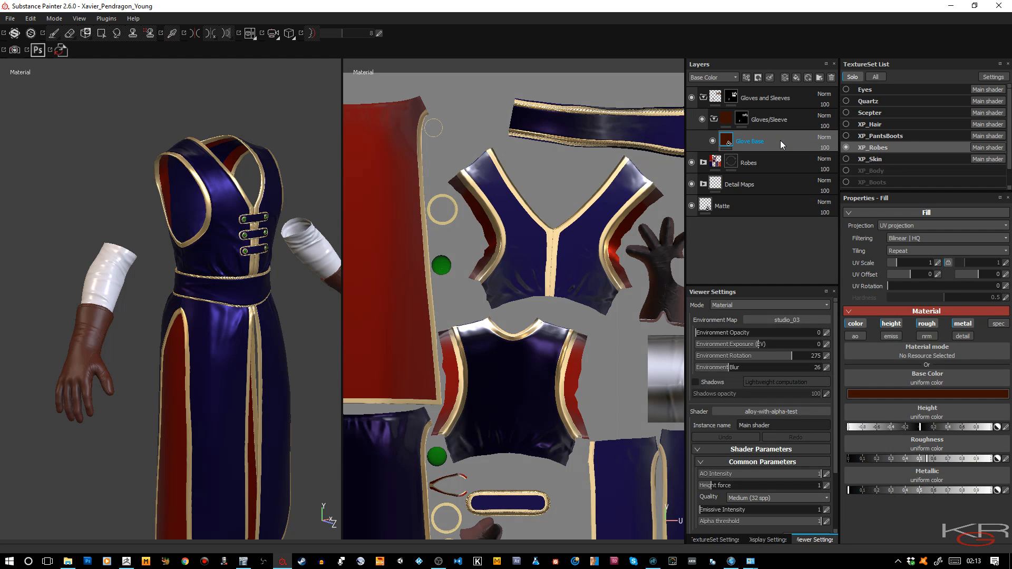
right_click(781, 144)
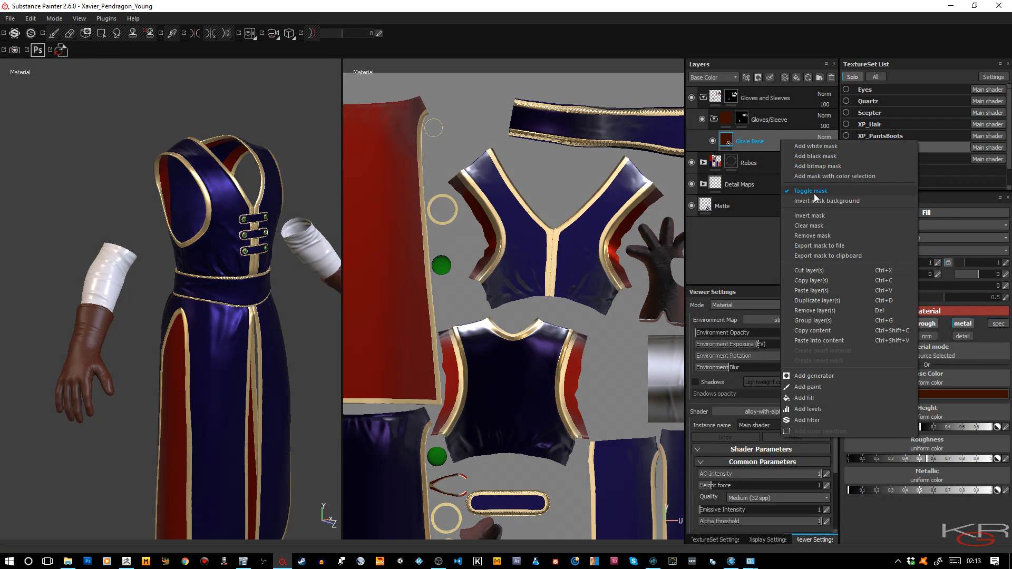
click(818, 158)
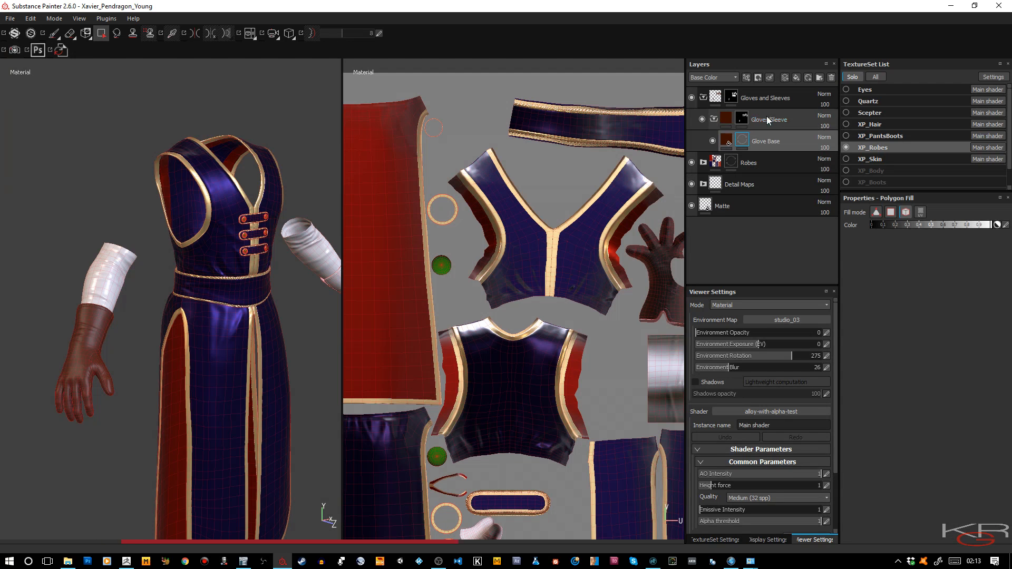
Add a fill layer above Glove Base and name it Sleeve (Waffle Weave).
click(797, 78)
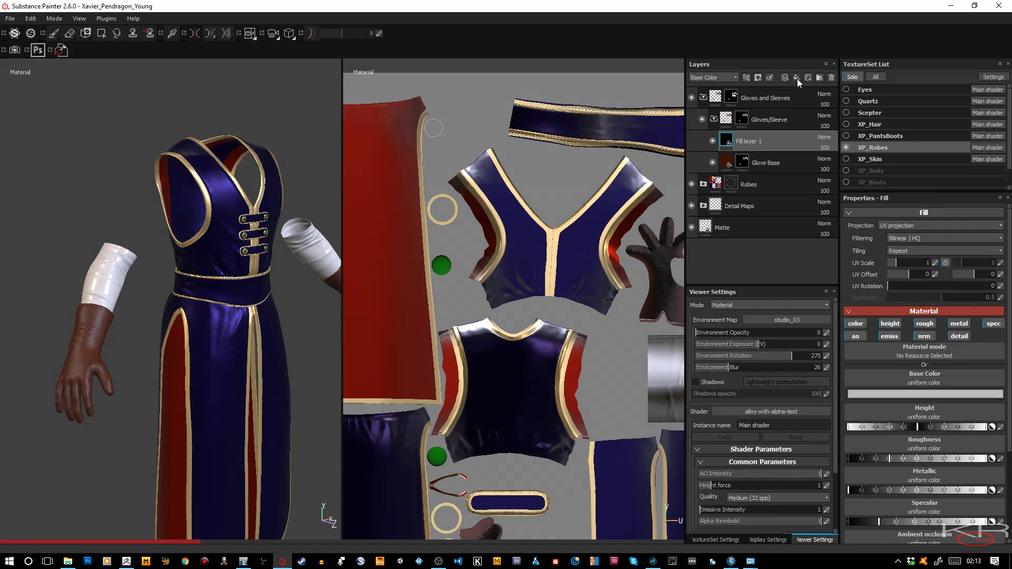
double_click(763, 141)
text(S)
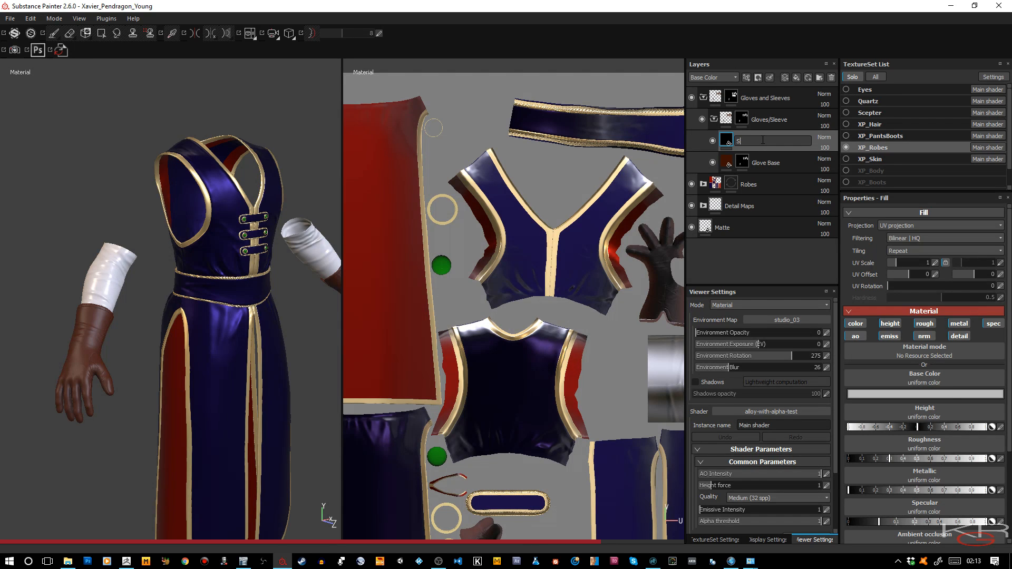
text(leeve )
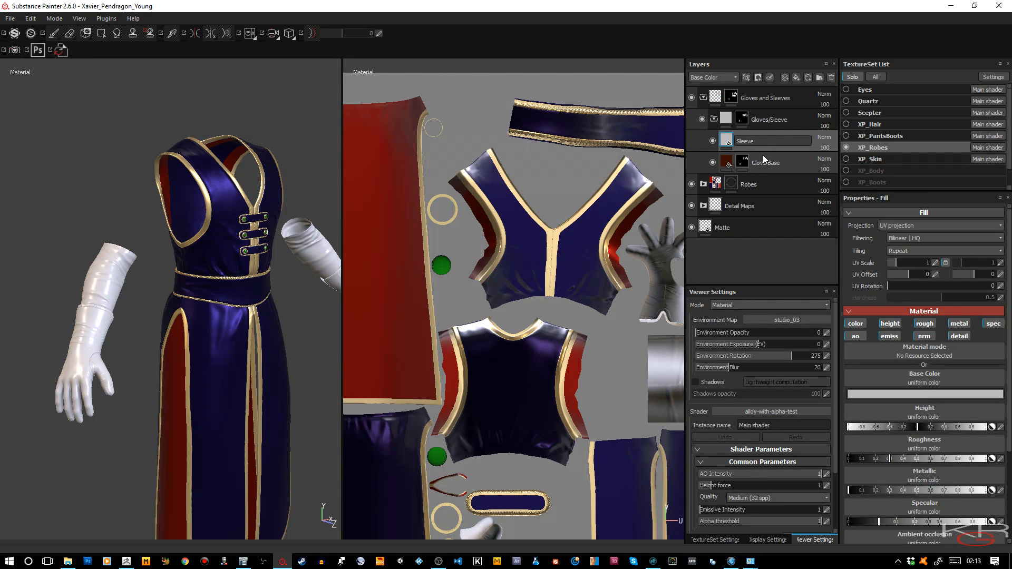
text((Waffle Wa)
key(BackSpace)
text(eave))
key(Return)
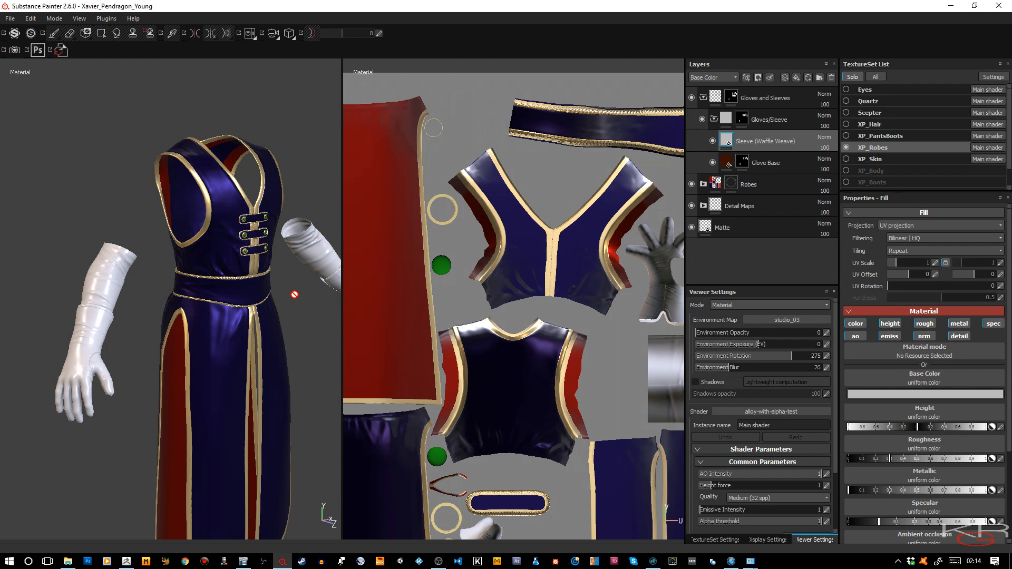
Give the Sleeve (Waffle Weave) layer a black mask and fill in the white sleeve geometry on it.
right_click(749, 143)
click(772, 156)
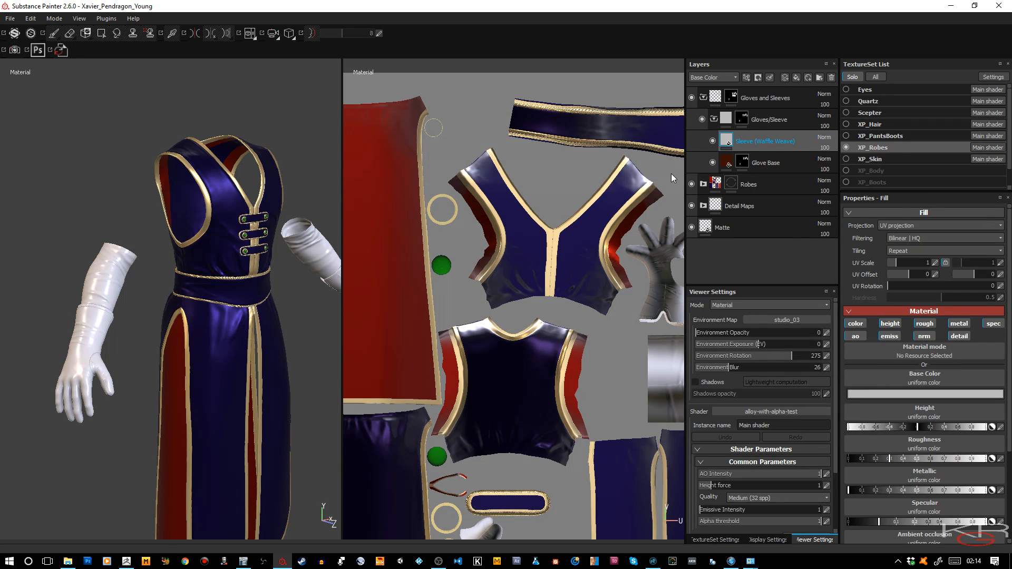
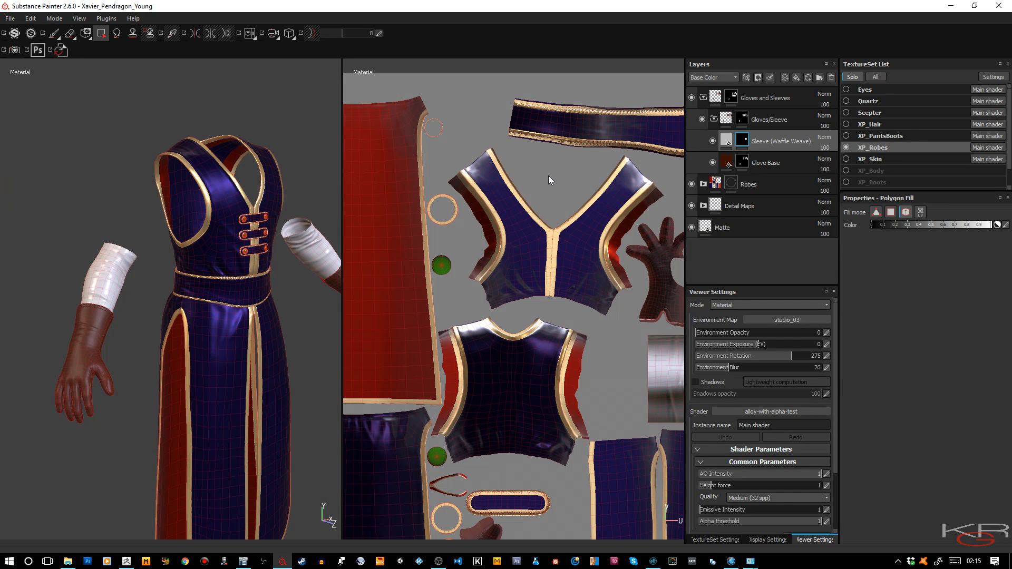
mouse_move(746, 146)
click(106, 279)
Assign the Fabric Rough 2 material to the Sleeve (Waffle Weave) layer and disable its normal and specular channels.
click(727, 142)
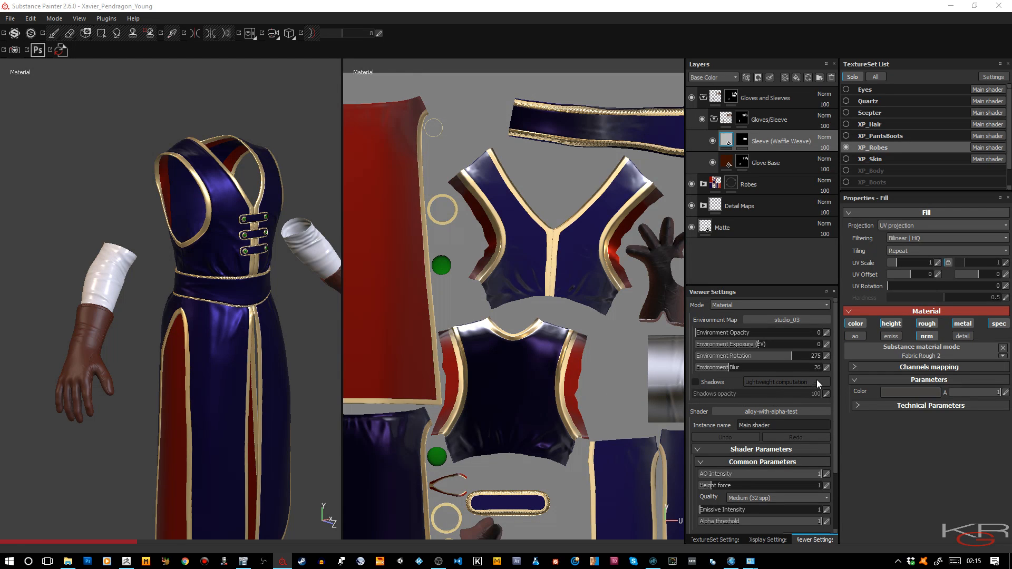
click(857, 404)
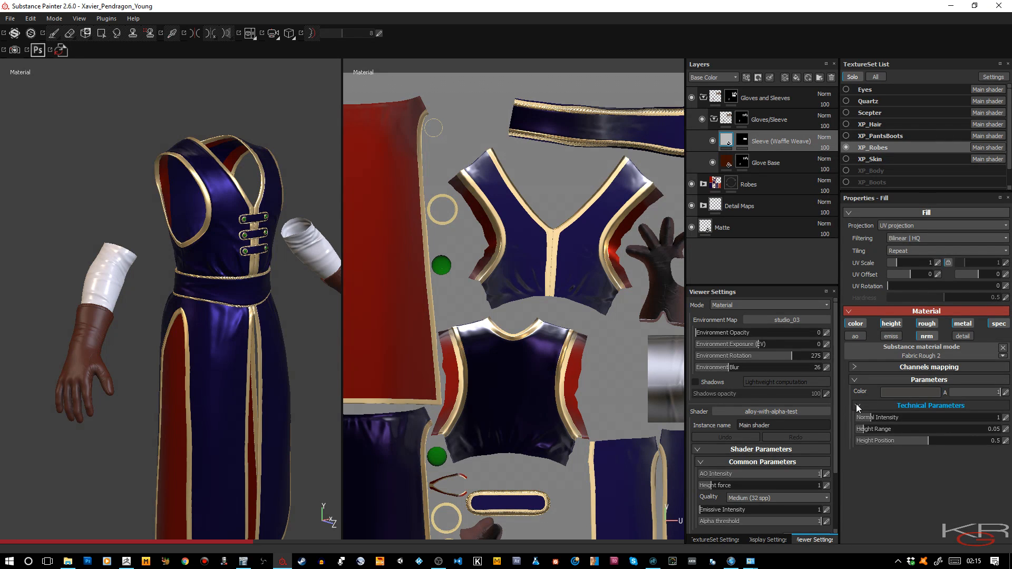
click(855, 368)
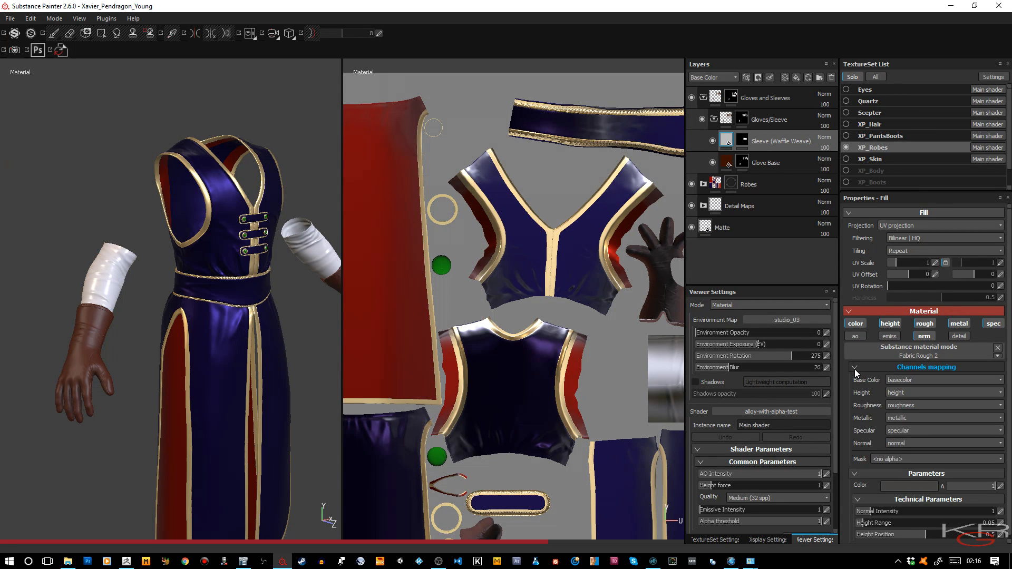
click(855, 370)
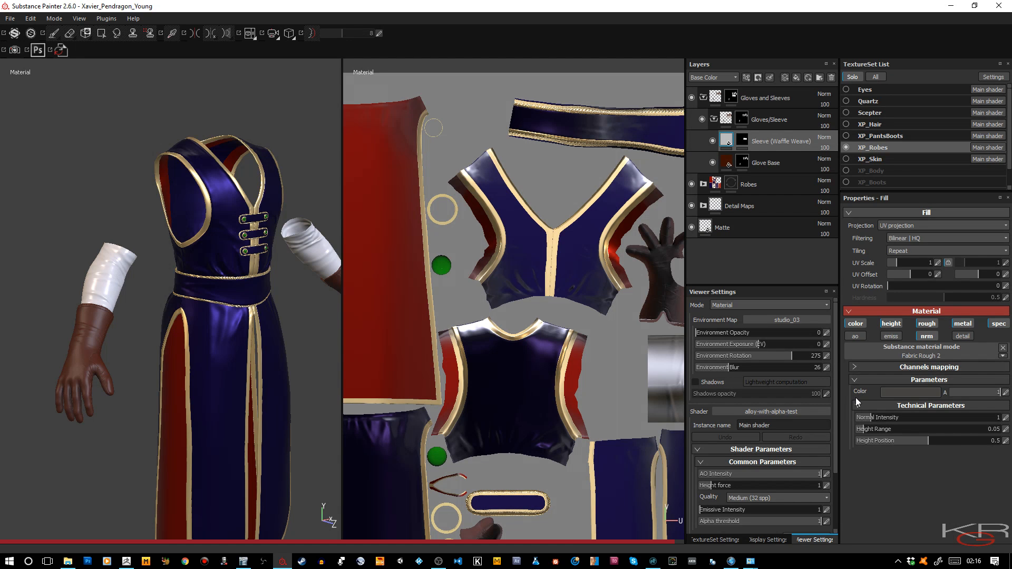
click(929, 338)
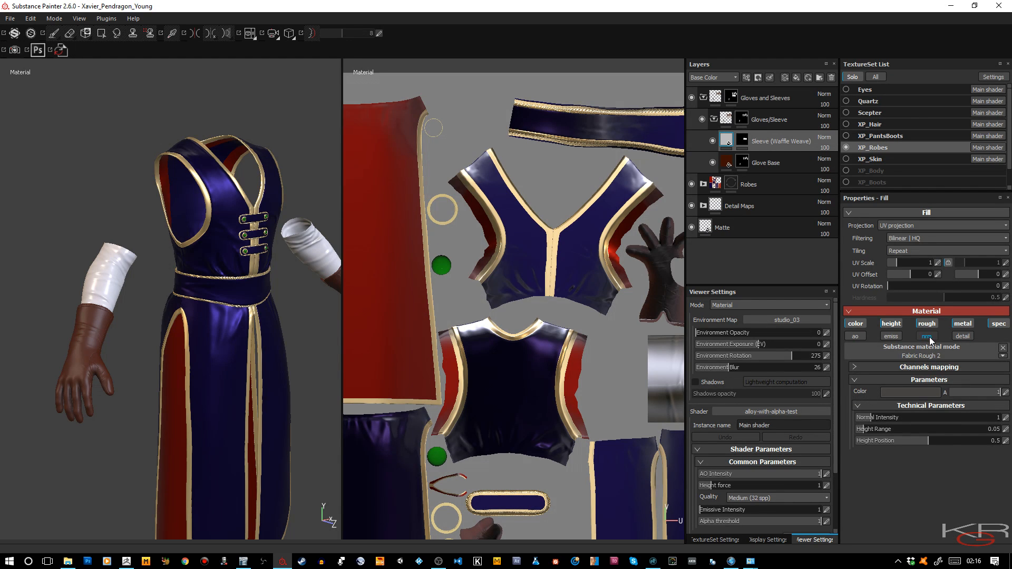
click(999, 326)
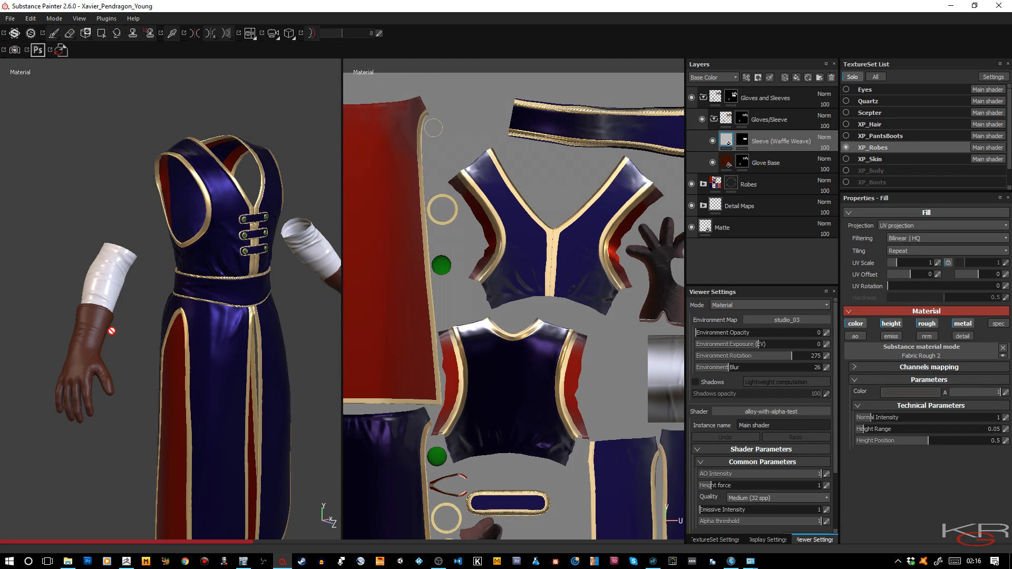
Add the sleeves to the Gloves/Sleeve group's mask with Polygon Fill.
alt+right_drag(94, 295, 246, 520)
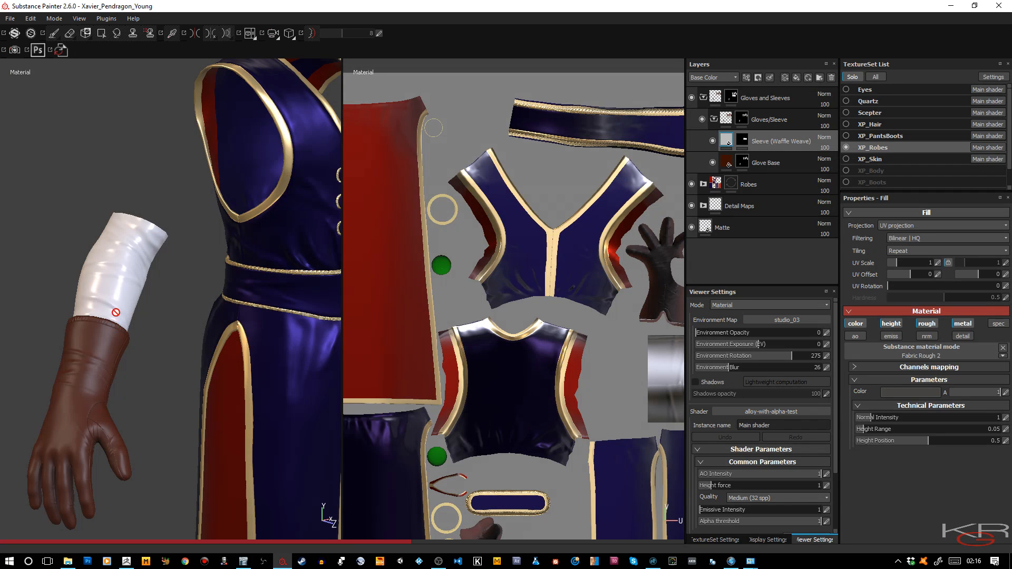
alt+right_drag(116, 312, 167, 412)
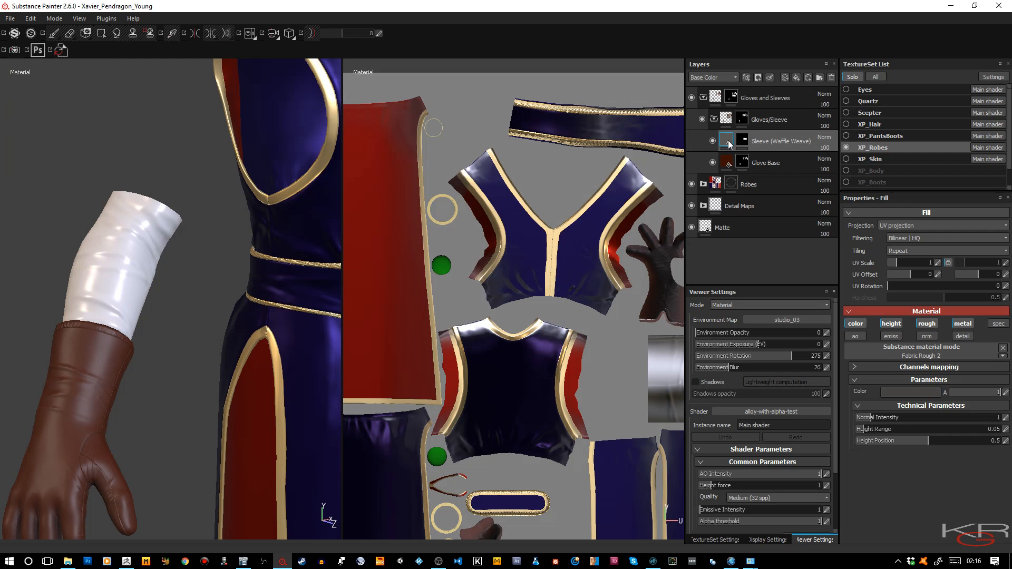
mouse_move(730, 144)
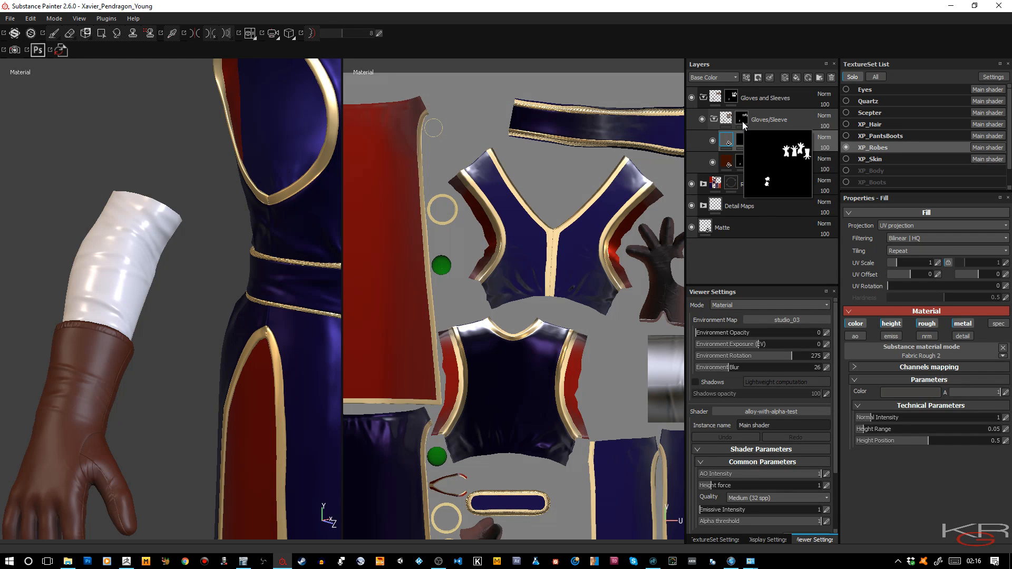
click(742, 121)
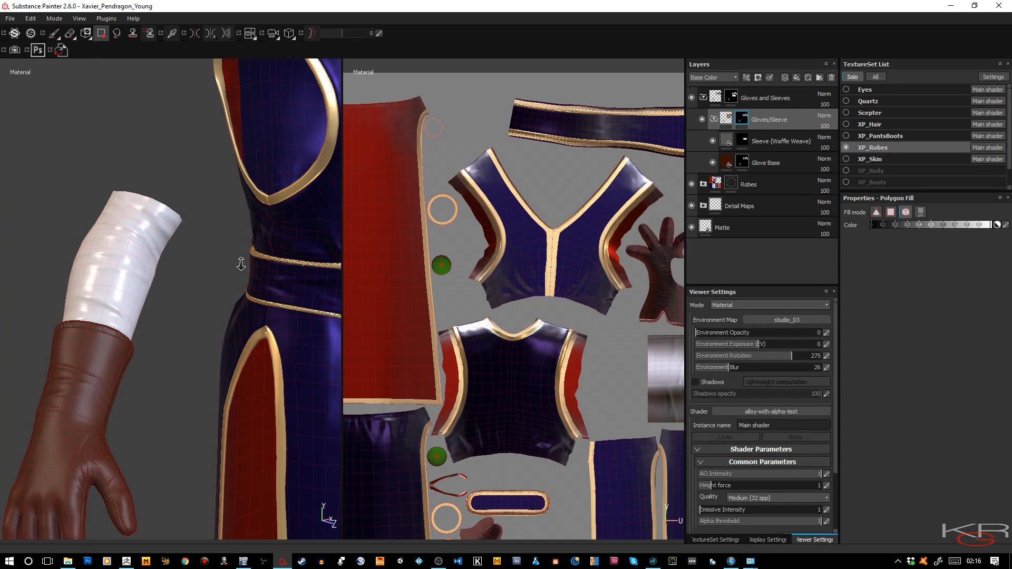
scroll(241, 264, down, 5)
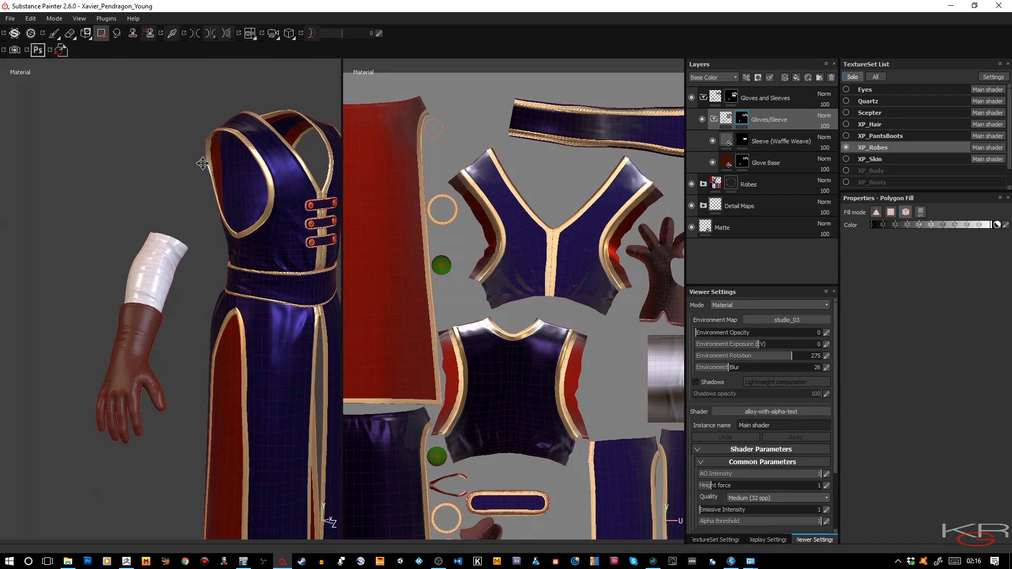
alt+middle_drag(202, 164, 172, 165)
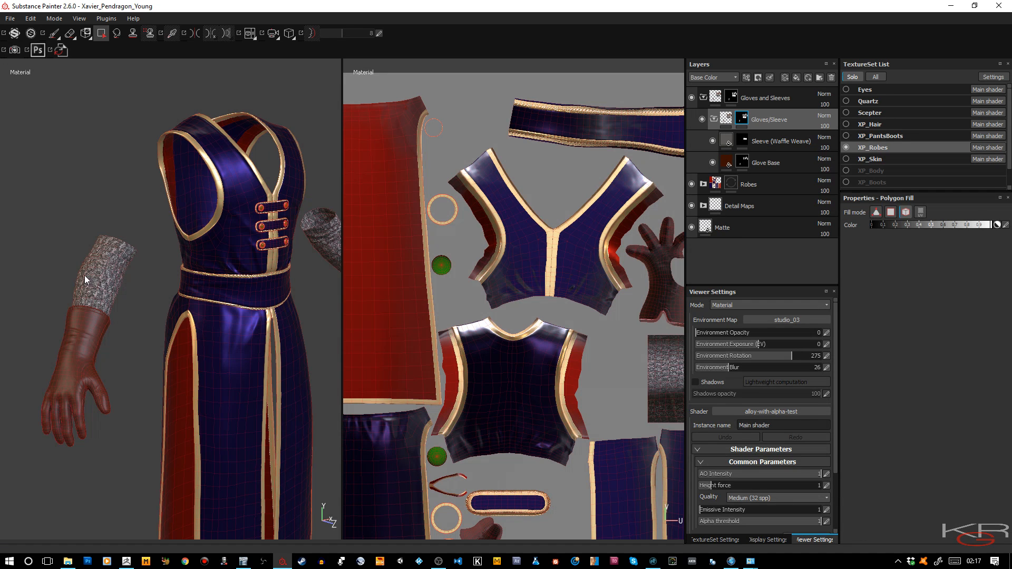
Turn off the height channel of the Sleeve (Waffle Weave) fill.
alt+right_drag(94, 284, 122, 338)
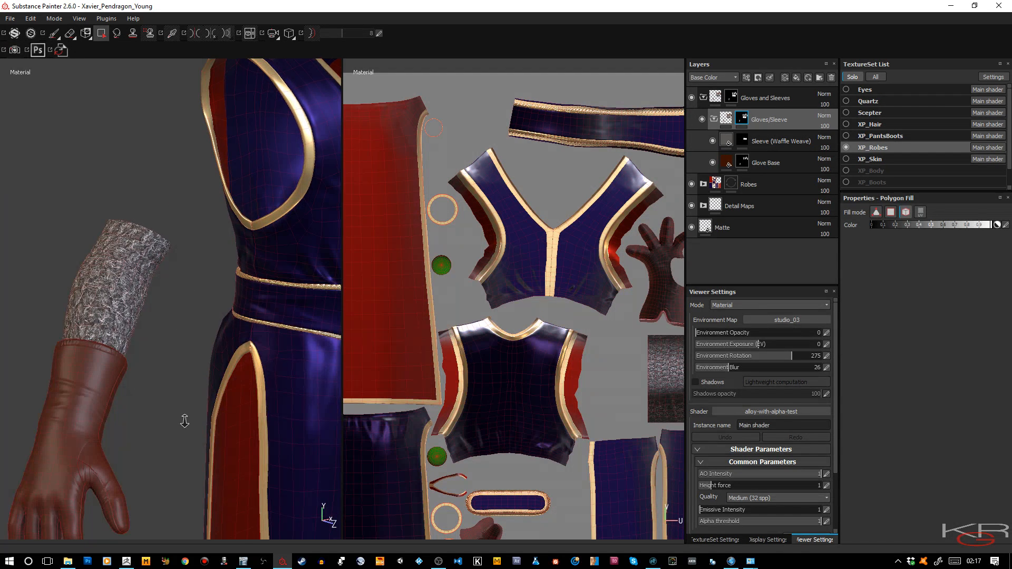
alt+right_drag(184, 421, 133, 353)
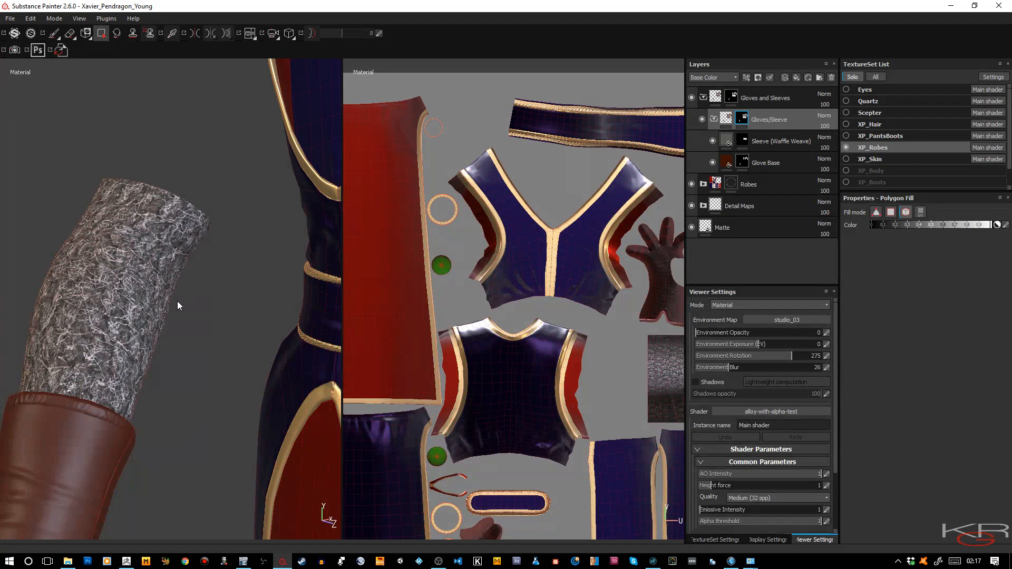
click(726, 141)
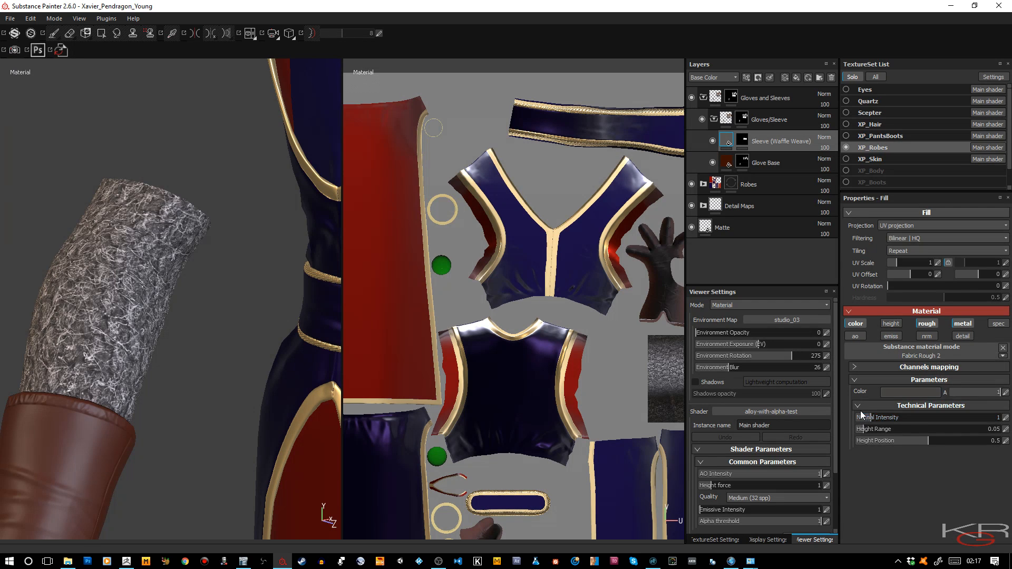
Check the channels mapping and the colour parameter of the sleeve's Fabric Rough 2 material.
click(856, 371)
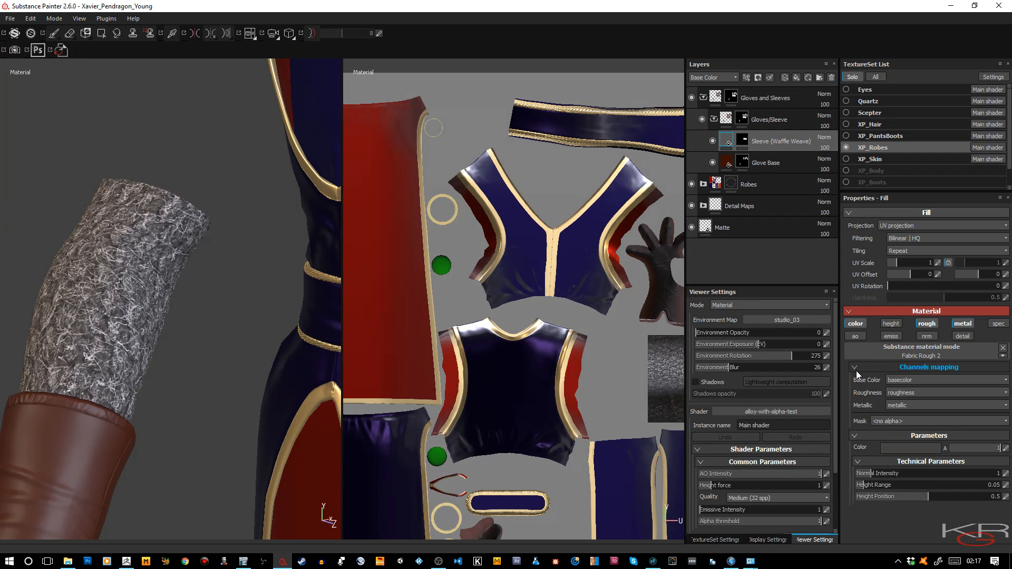
click(897, 448)
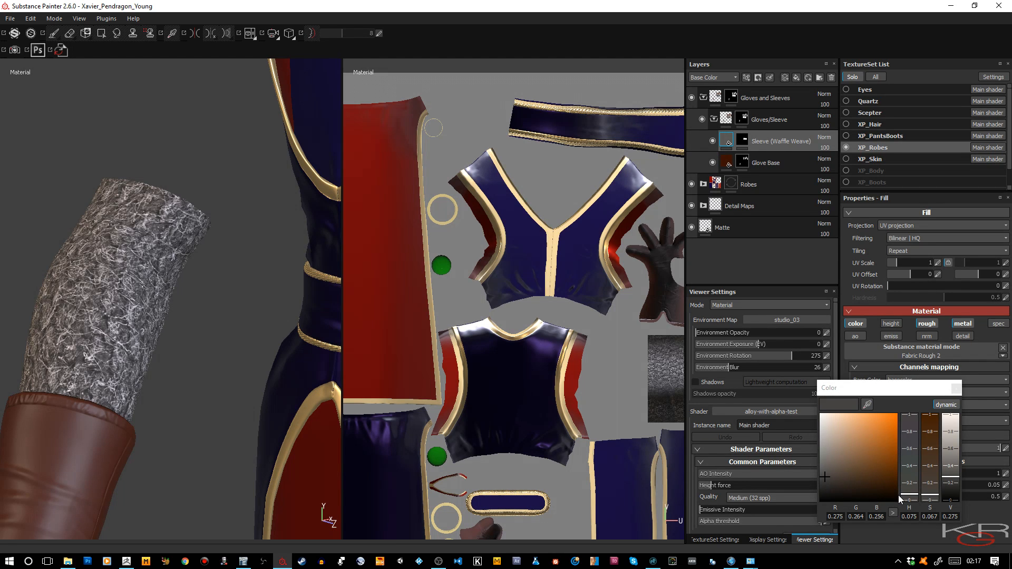
drag(934, 393, 819, 403)
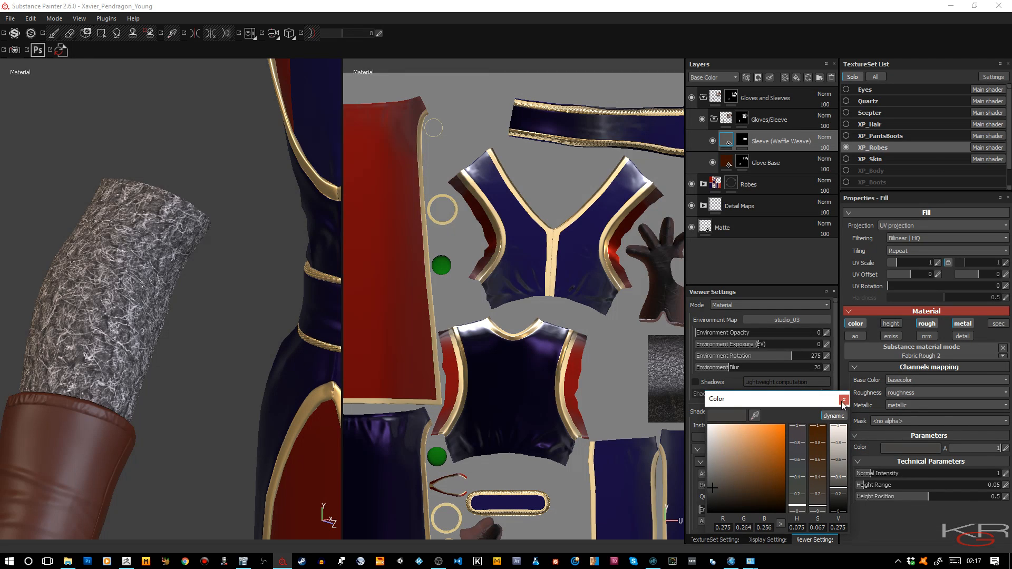
click(843, 400)
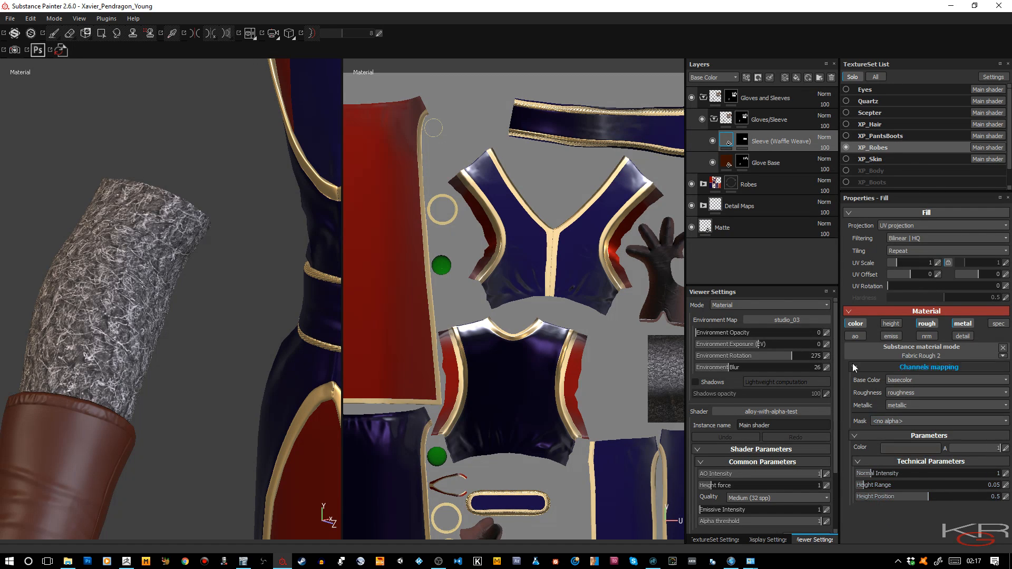
Cycle the viewports through the single channels and display only the Base Color channel.
key(c)
key(c)
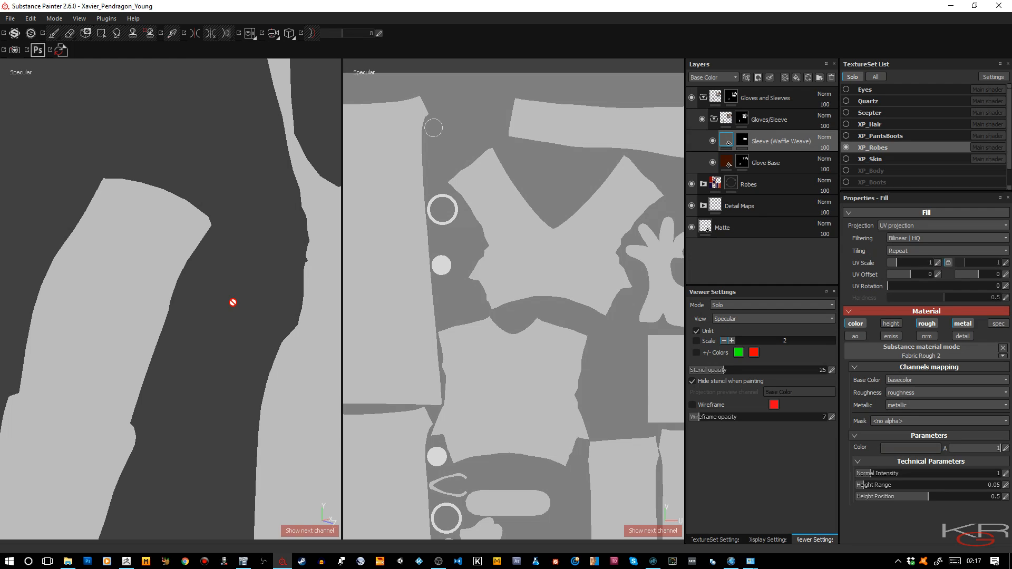
key(c)
key(c)
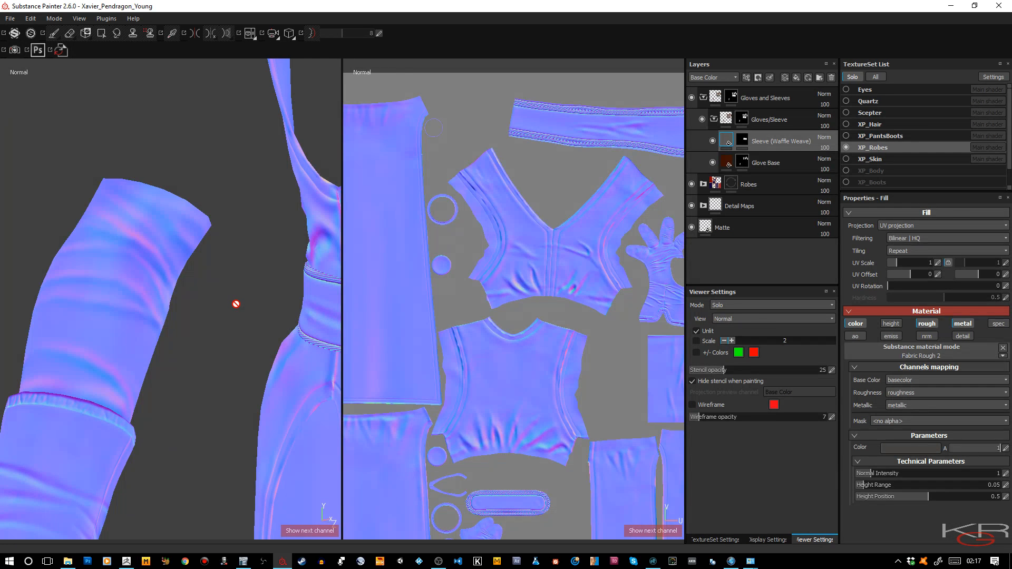
key(c)
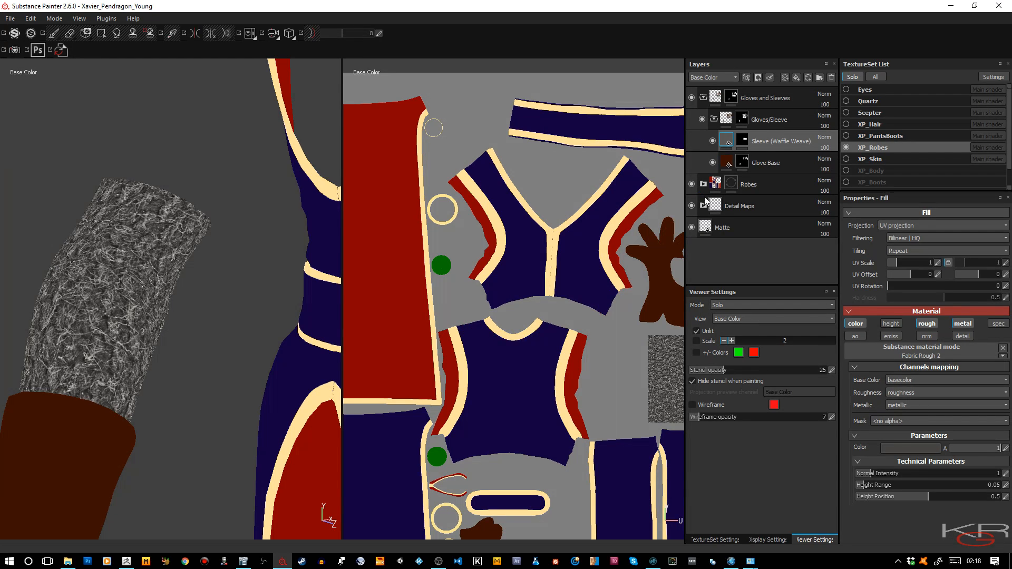
click(796, 78)
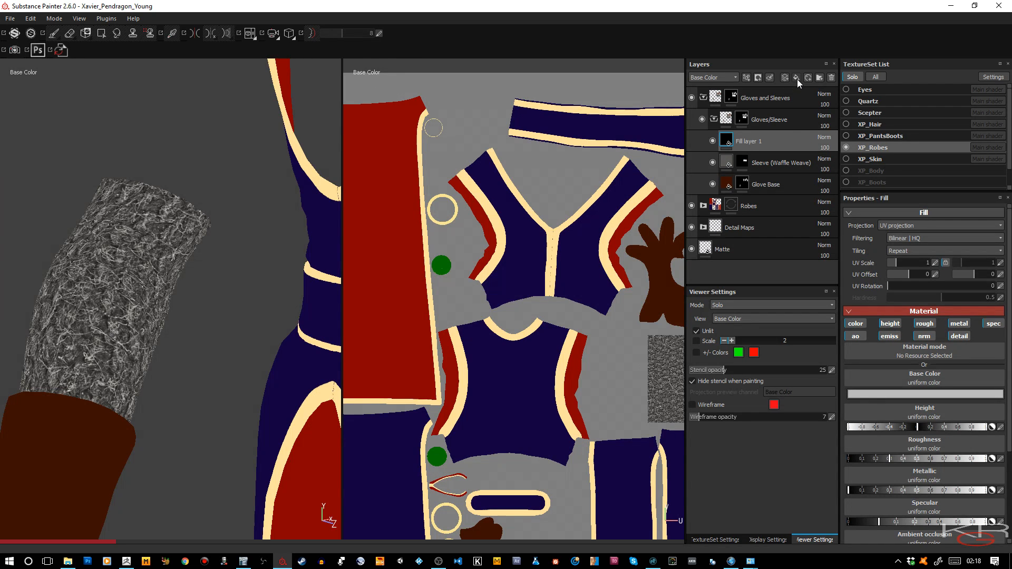
click(729, 162)
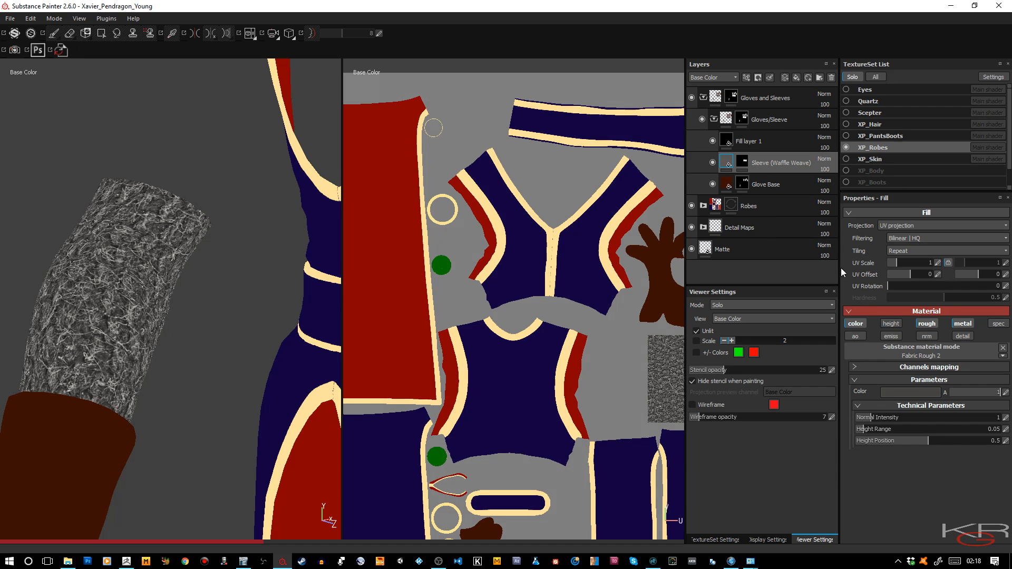
click(900, 395)
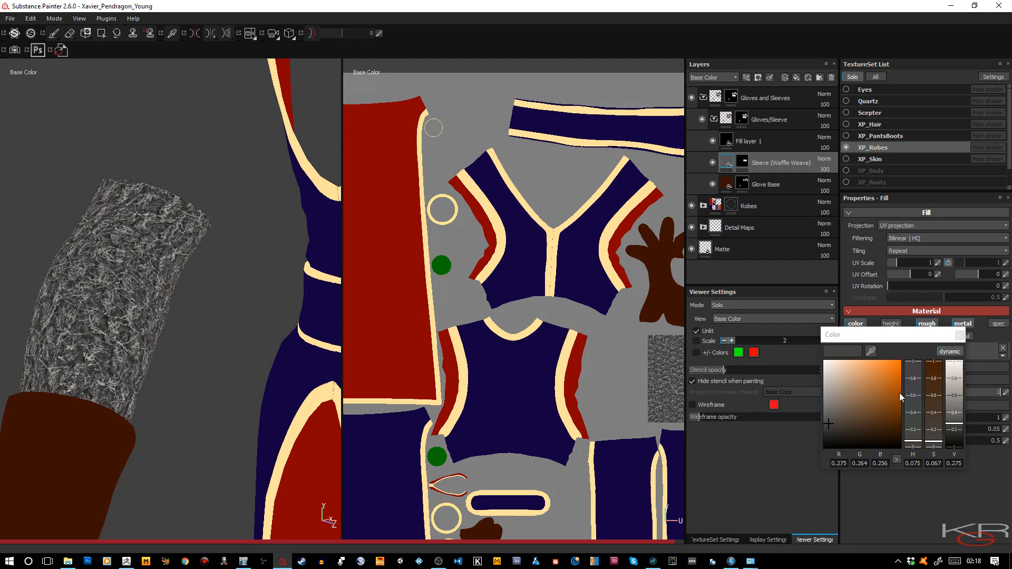
drag(896, 335, 567, 213)
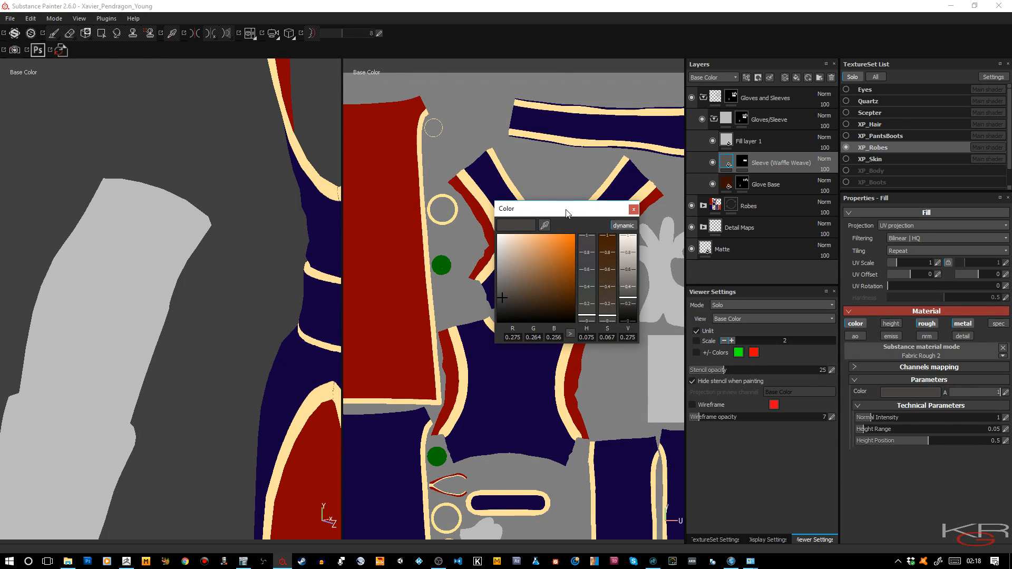
click(702, 160)
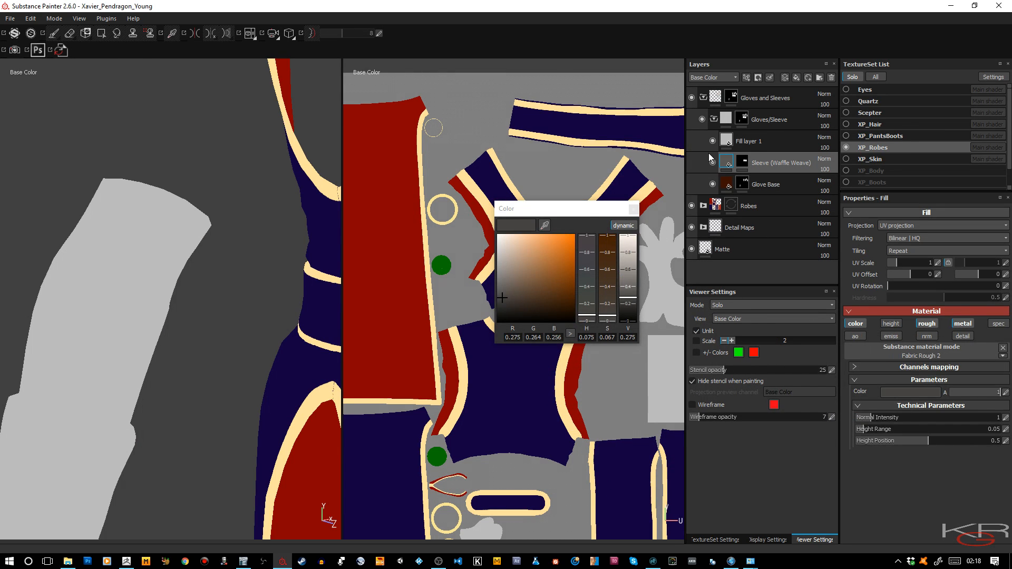
click(523, 229)
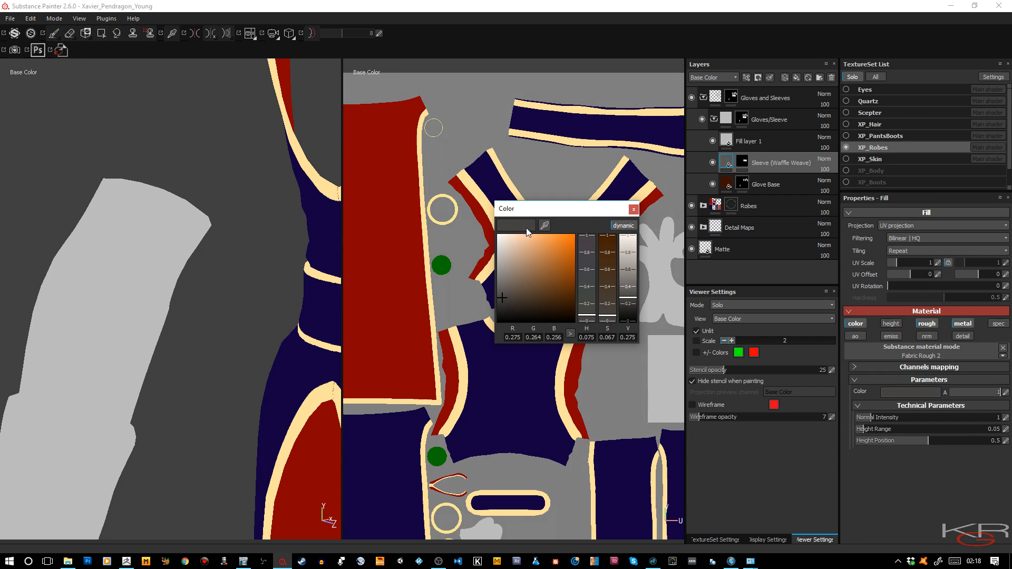
click(635, 210)
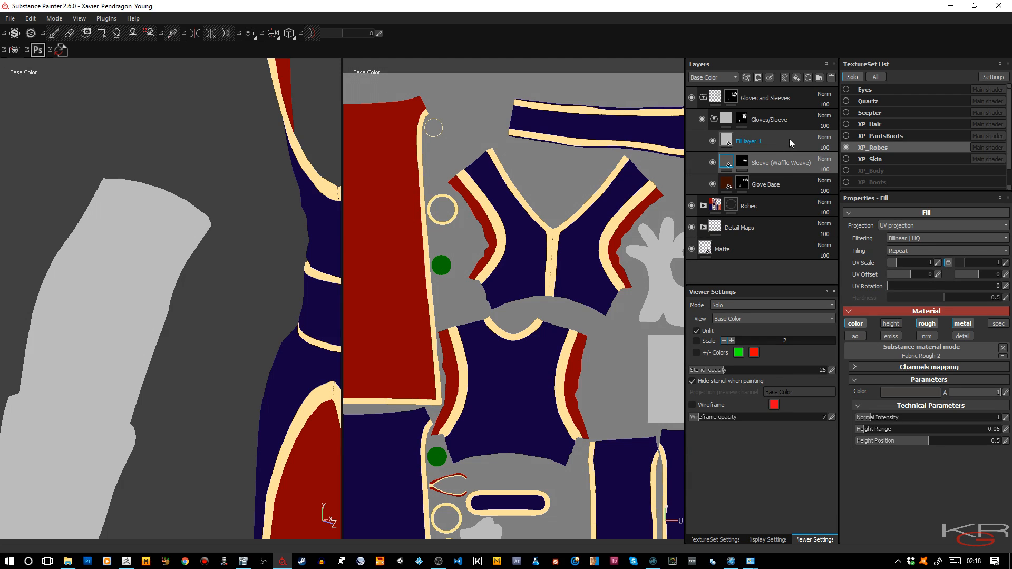
click(832, 77)
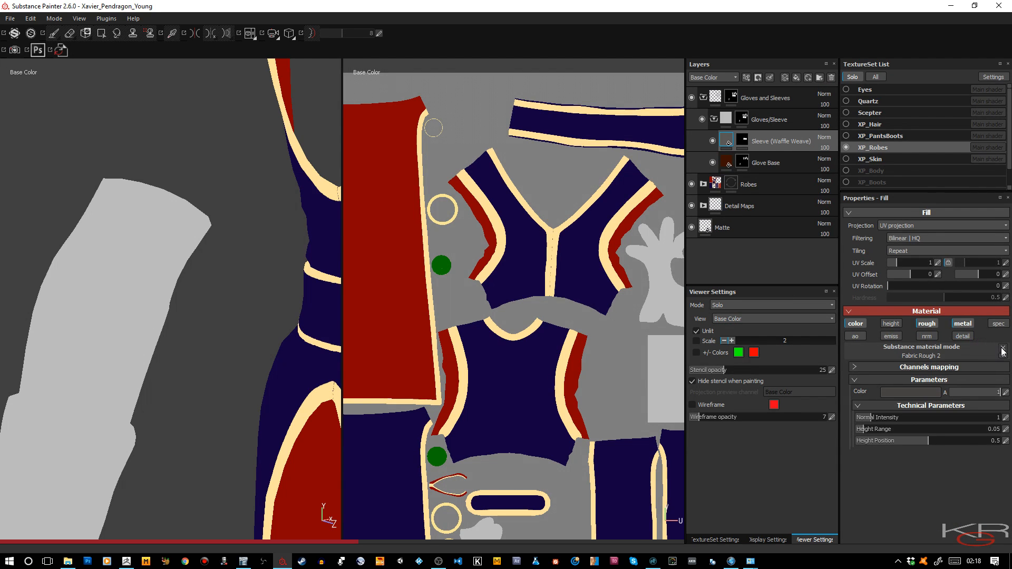
Remove the Fabric Rough 2 material from the Sleeve (Waffle Weave) fill and set a dark base colour of RGB 0.036, 0.026, 0.026.
click(1004, 352)
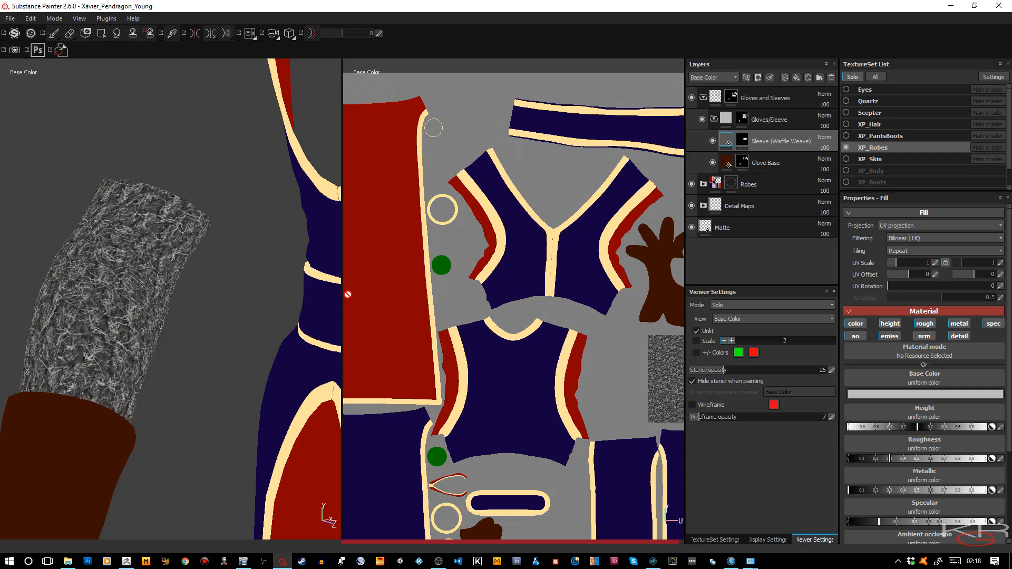
key(m)
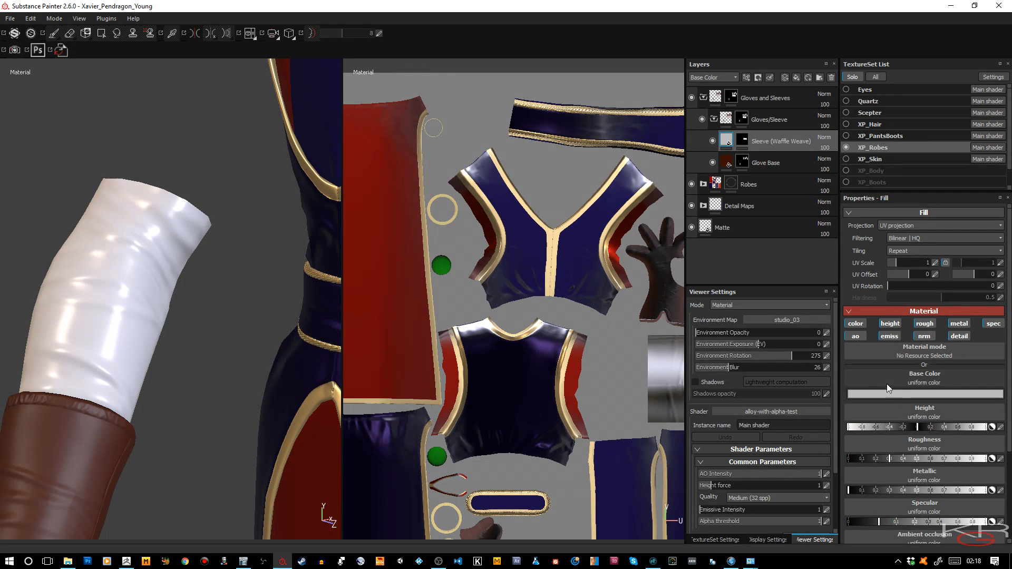
scroll(902, 410, down, 2)
click(907, 343)
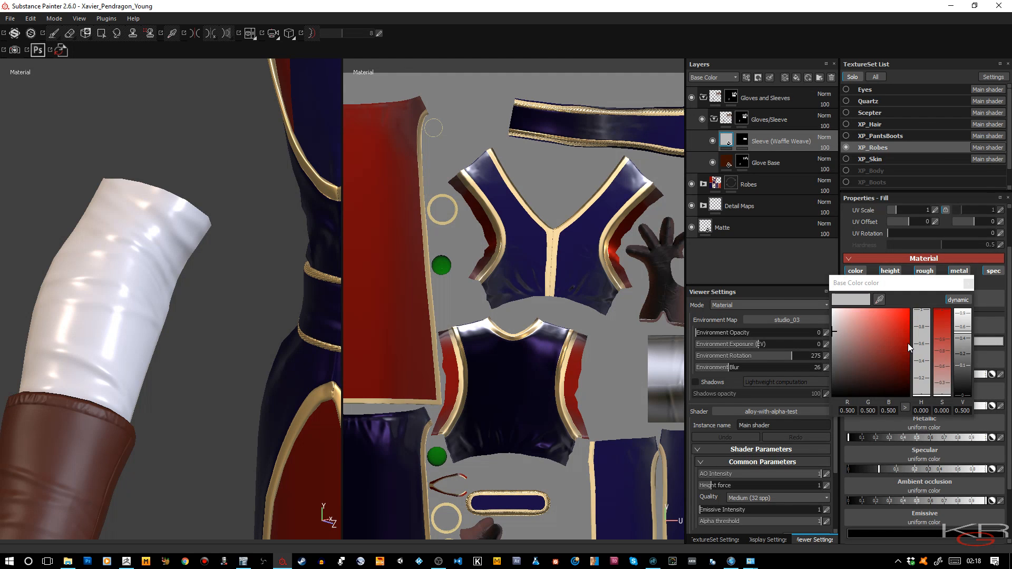
click(854, 355)
drag(843, 368, 845, 377)
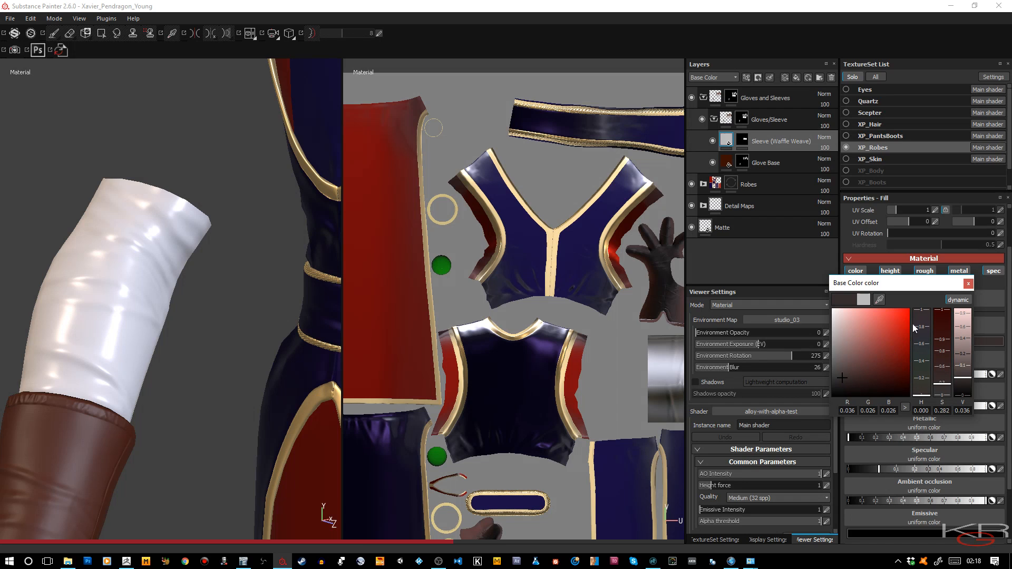
click(969, 283)
click(966, 282)
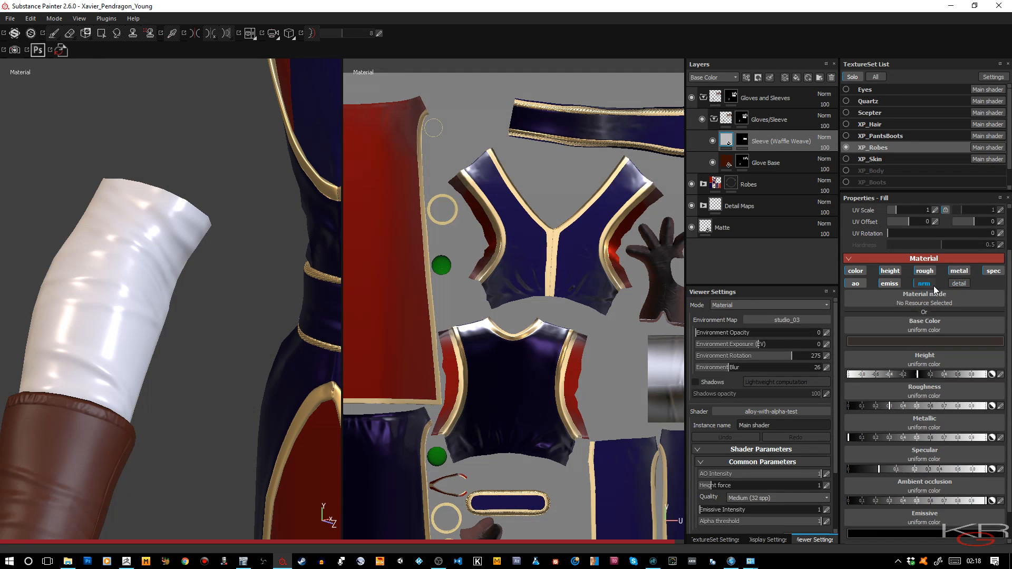
Turn off the sleeve fill's normal, emissive, ambient occlusion, specular and metallic channels and raise its roughness to a nearly matte level.
click(929, 286)
click(897, 287)
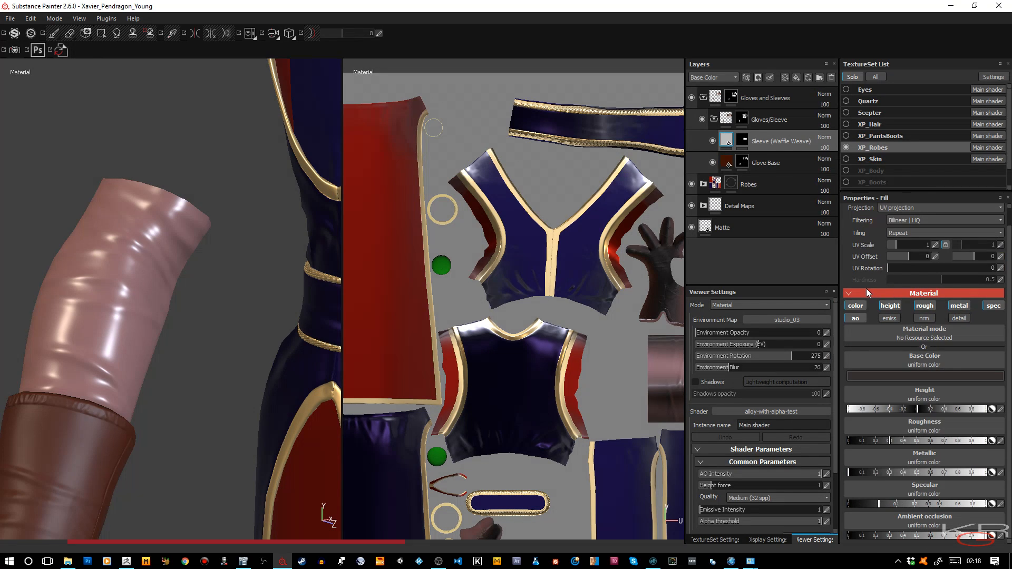
click(855, 318)
click(999, 324)
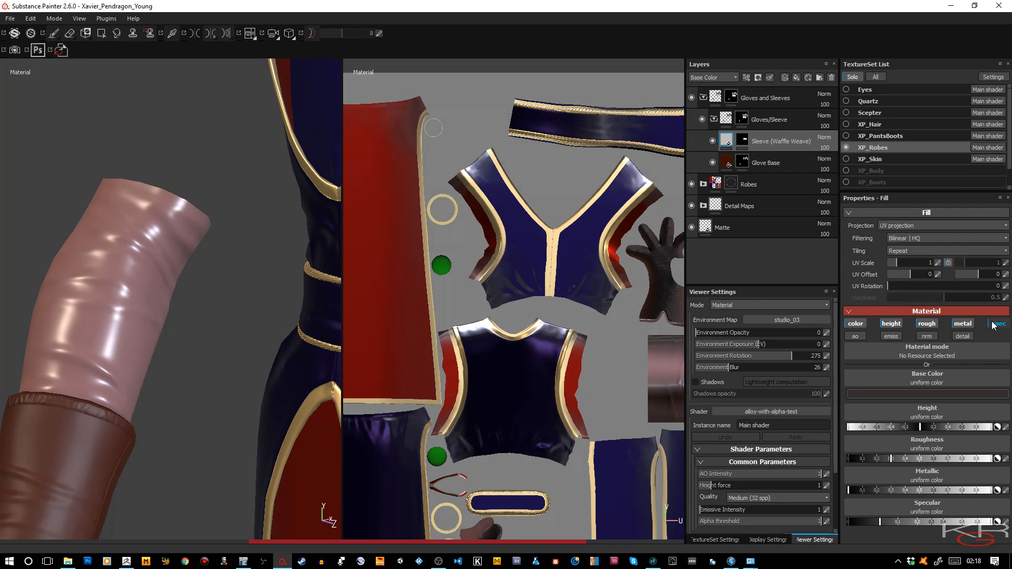
click(964, 327)
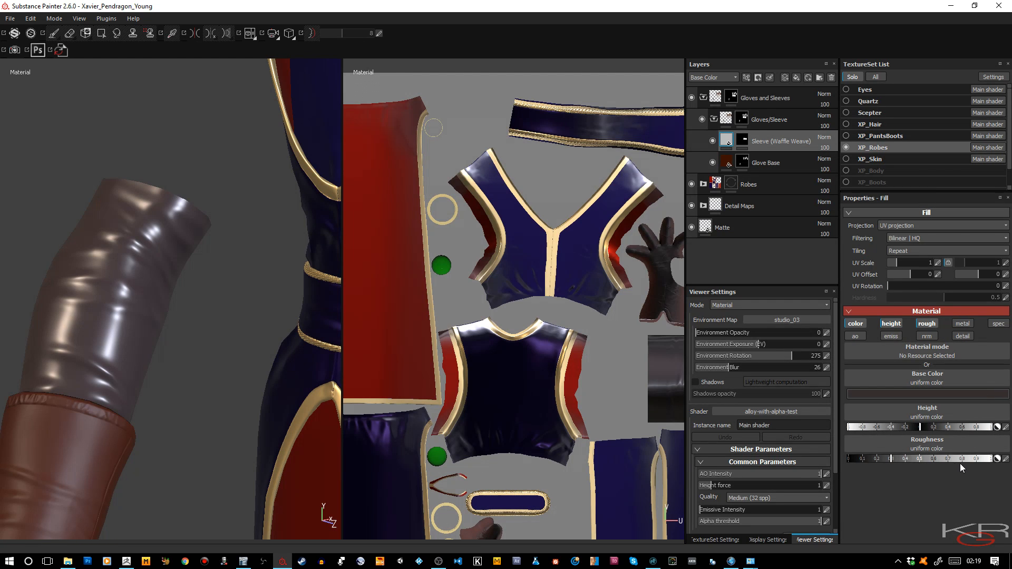
drag(967, 460, 979, 462)
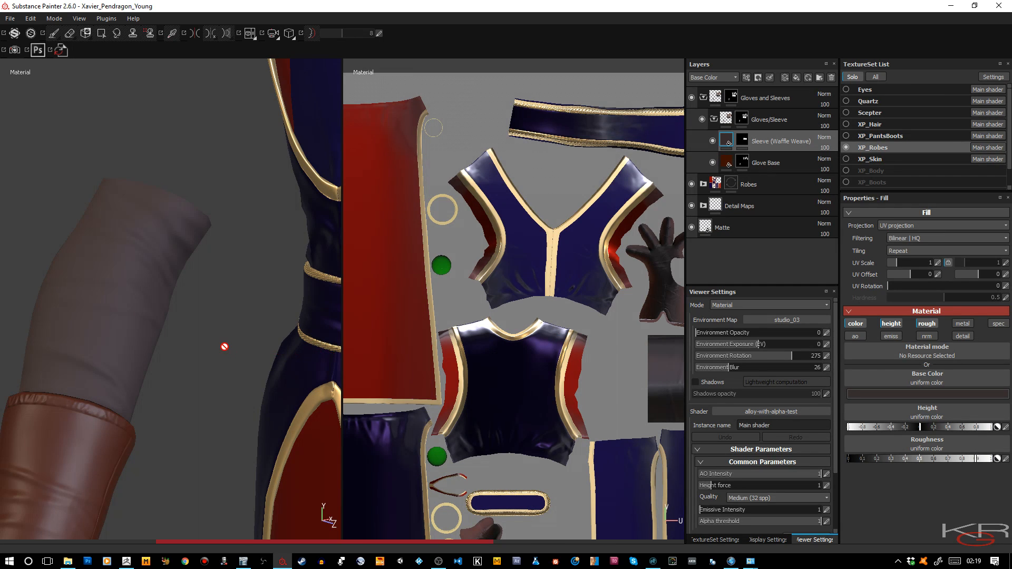
Darken the sleeve fill's base colour to near black, RGB 0.006, 0.005, 0.005.
click(875, 397)
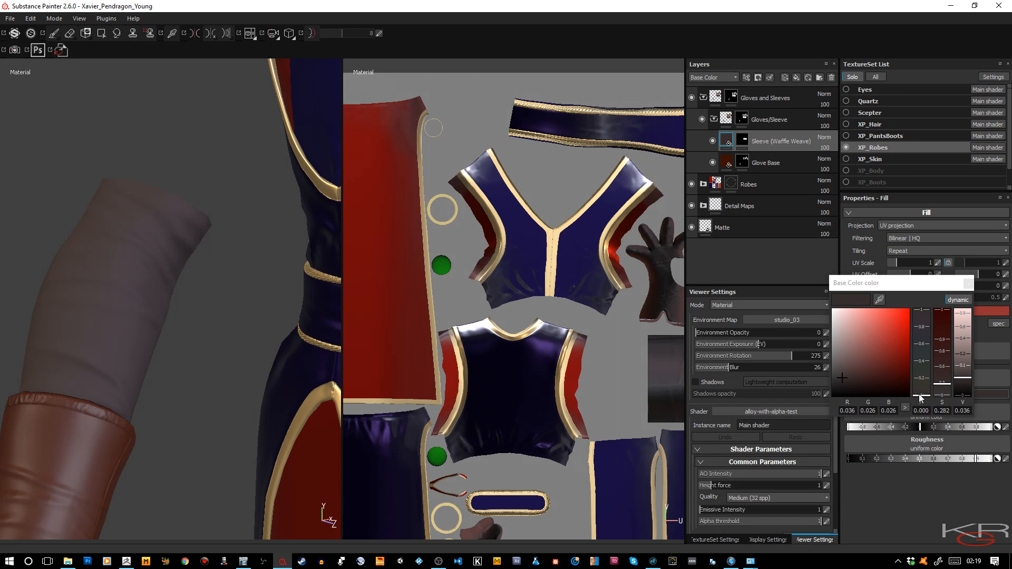
drag(946, 385, 960, 385)
click(959, 380)
click(969, 284)
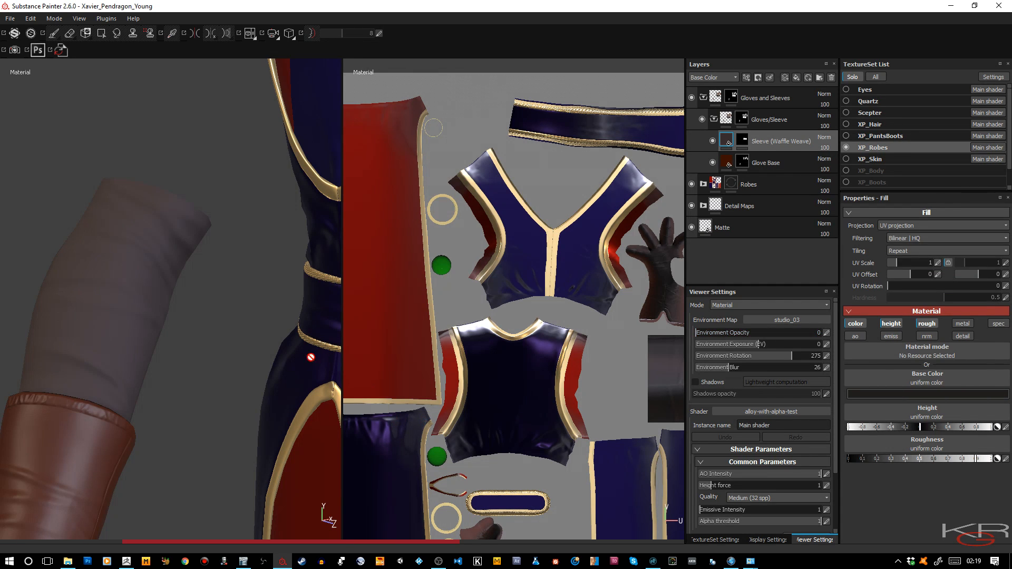
scroll(273, 350, down, 5)
scroll(263, 357, down, 2)
alt+drag(263, 356, 182, 323)
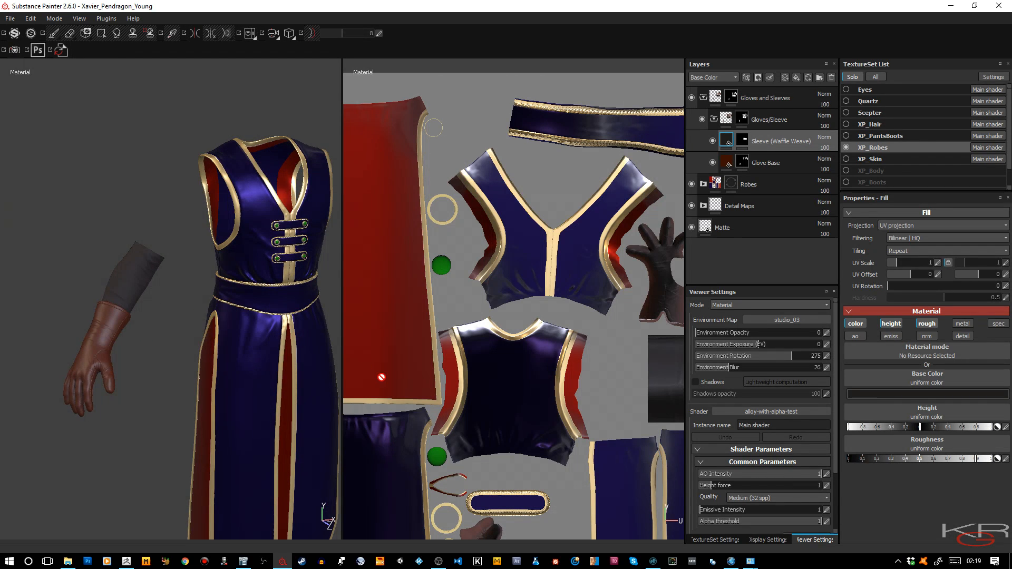
click(880, 396)
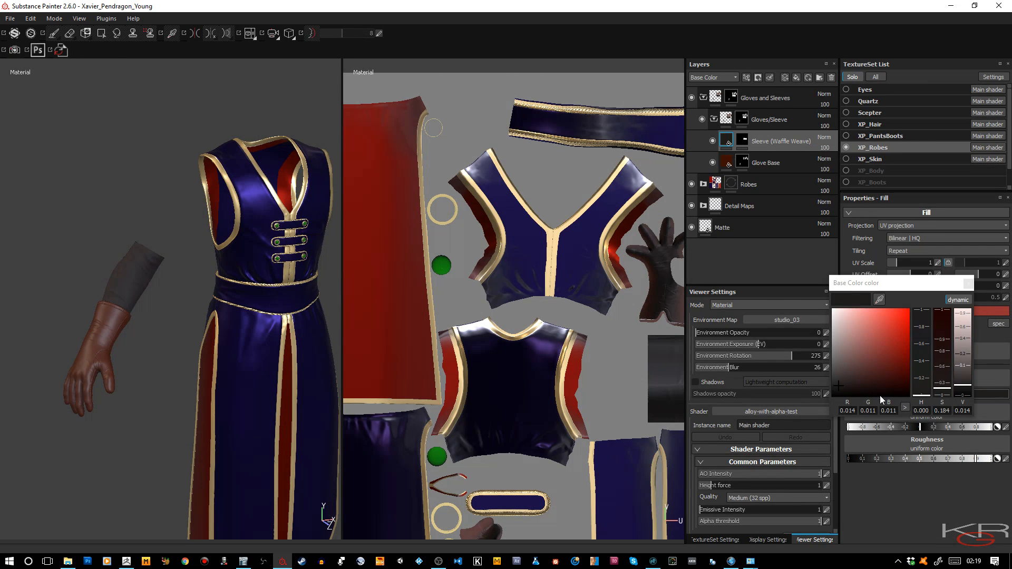
click(963, 394)
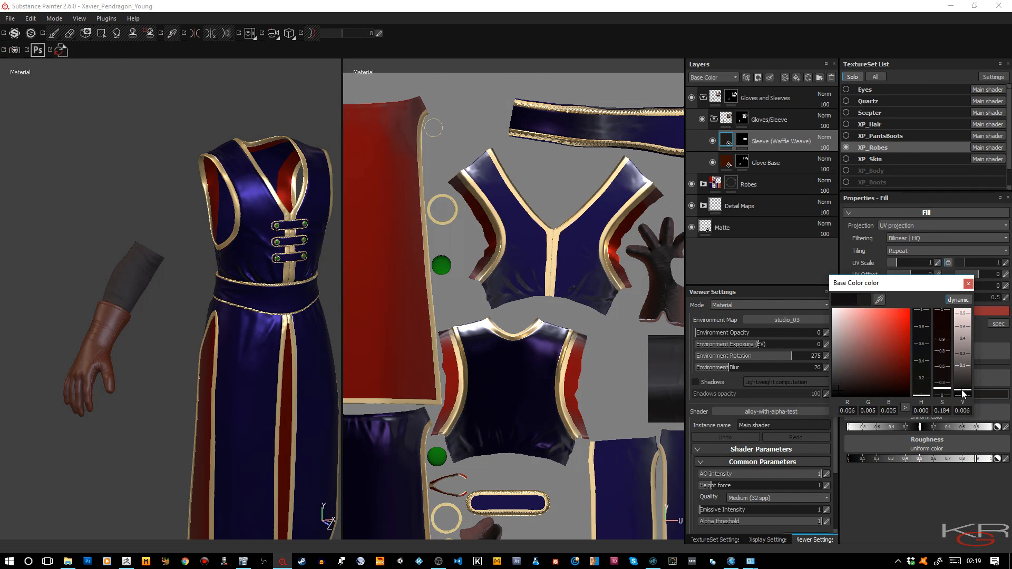
click(969, 284)
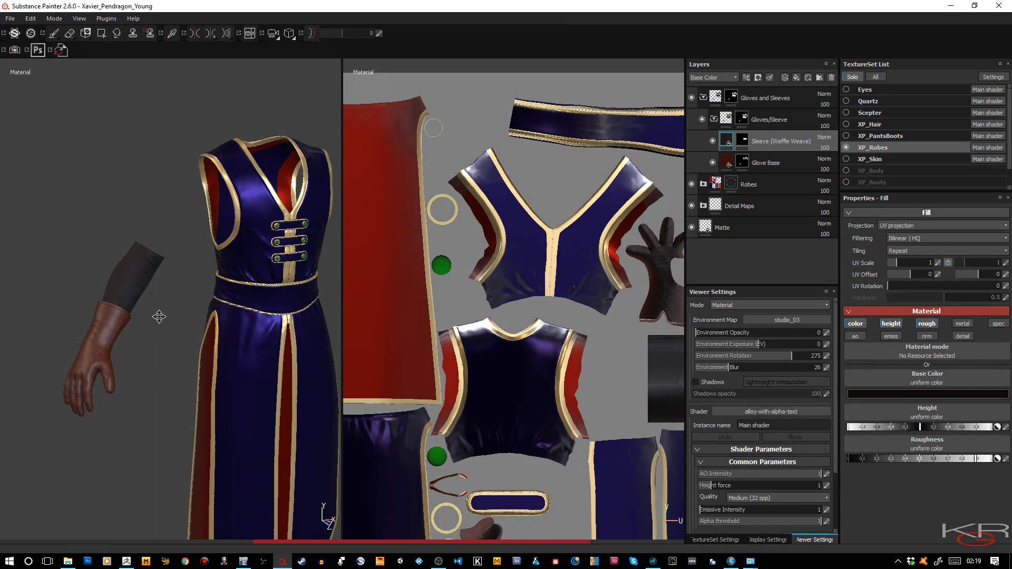
Cycle the viewports through the single channels until the Detail Normals Mask is displayed.
mouse_move(159, 316)
alt+mouse_down()
mouse_move(140, 275)
mouse_move(147, 318)
alt+mouse_up()
key(c)
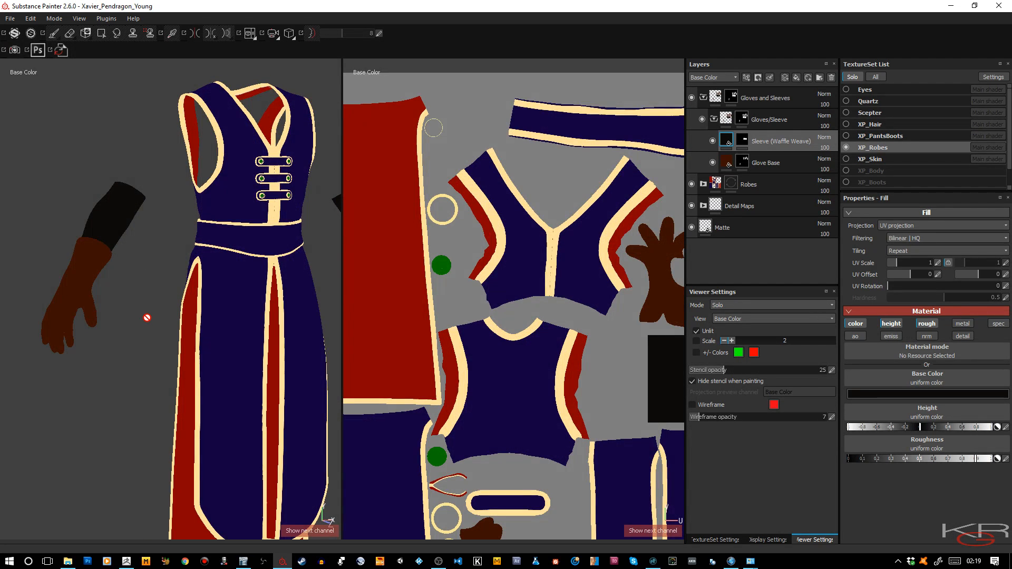
key(c)
key(c)
key(c)
key(c)
key(c)
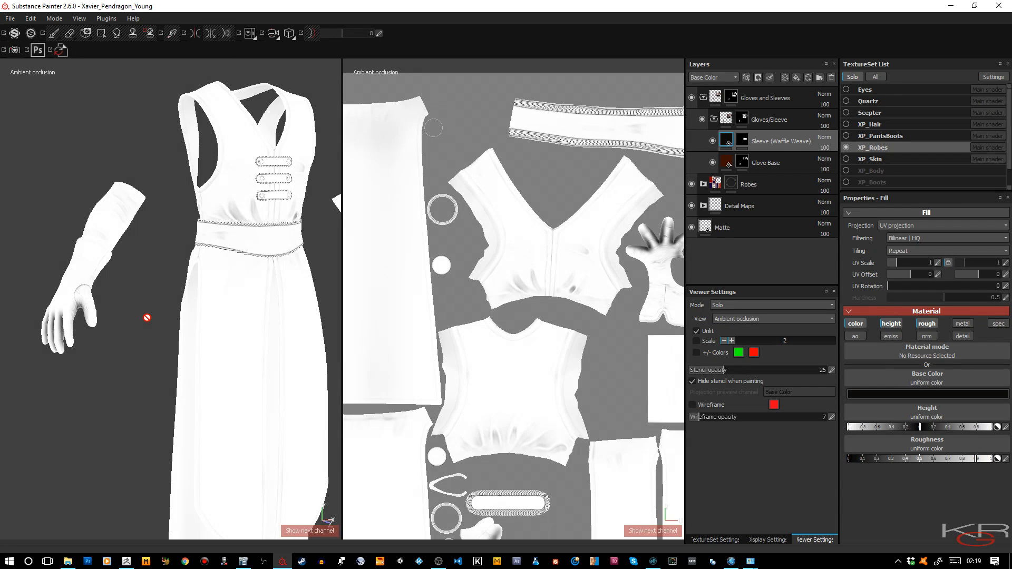
key(c)
key(c)
key(c)
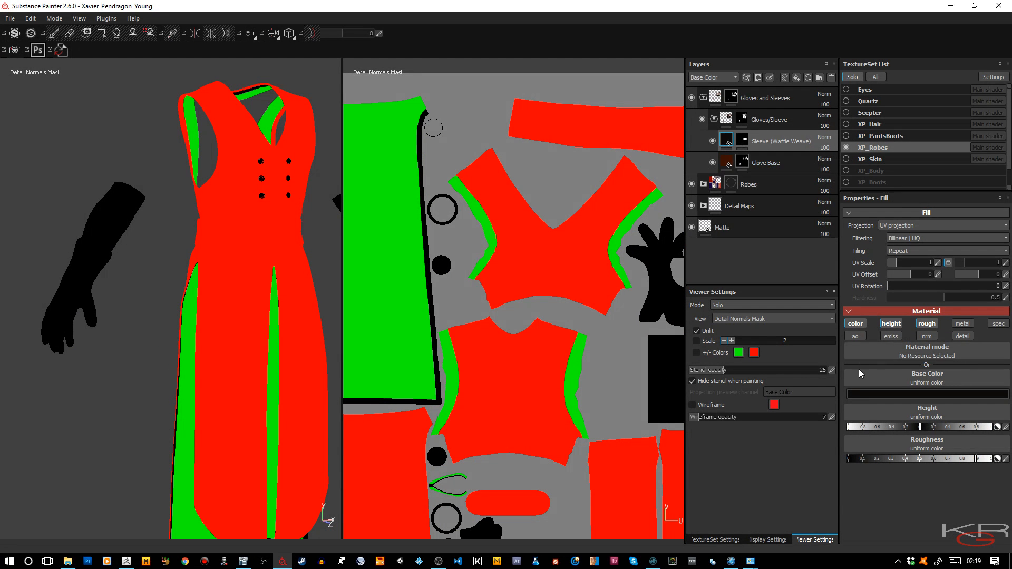
Enable the detail channel on the sleeve fill and set its Detail Normals Mask colour to pure blue, RGB 0, 0, 1.
click(962, 340)
click(950, 492)
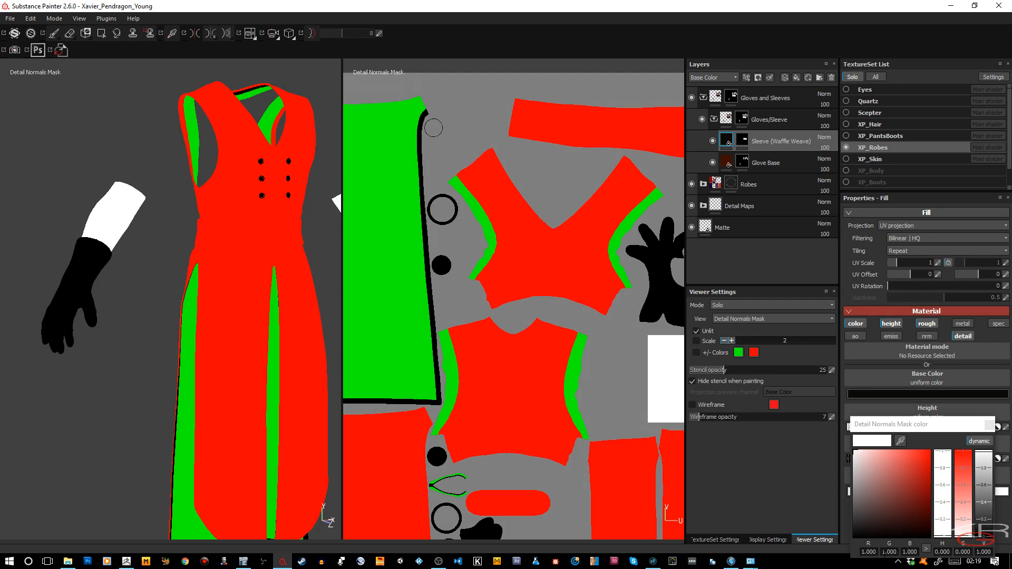
click(881, 552)
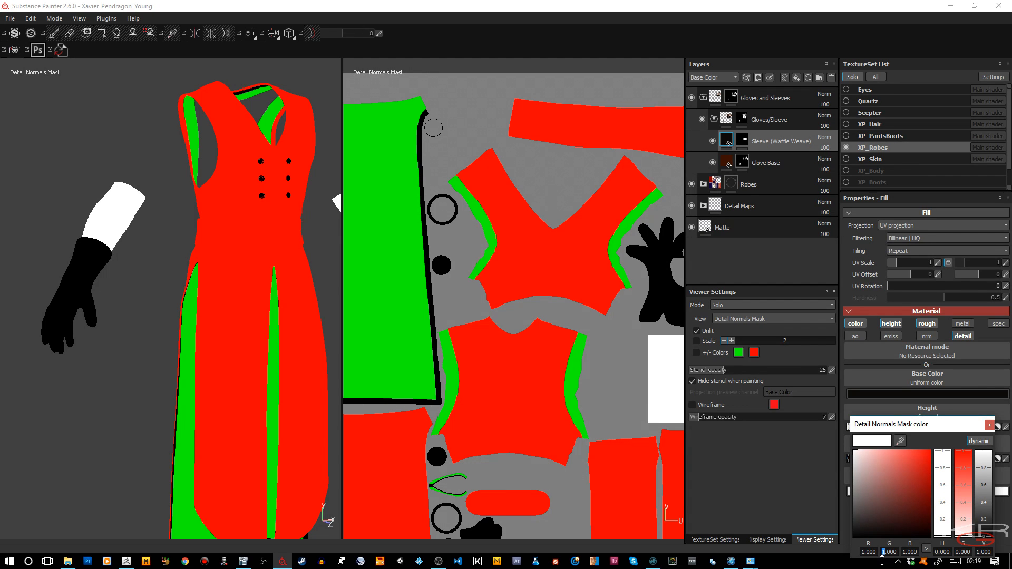
text(0)
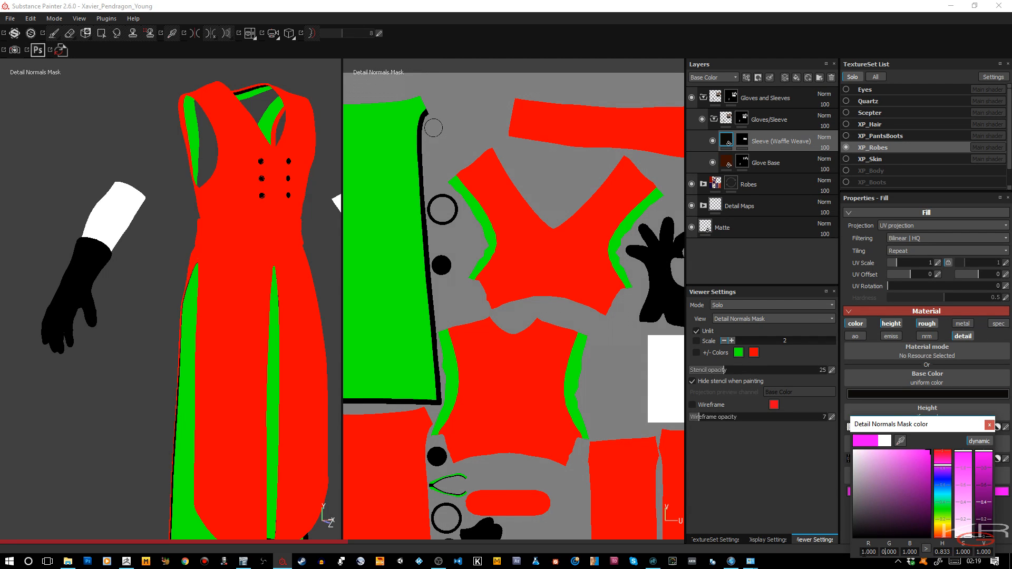
key(Delete)
text(0)
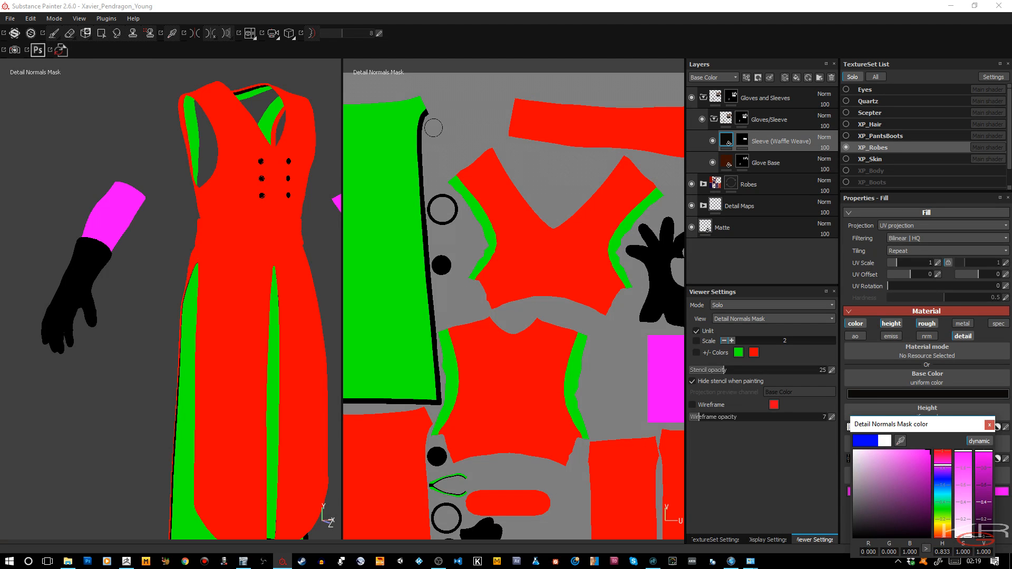
key(Return)
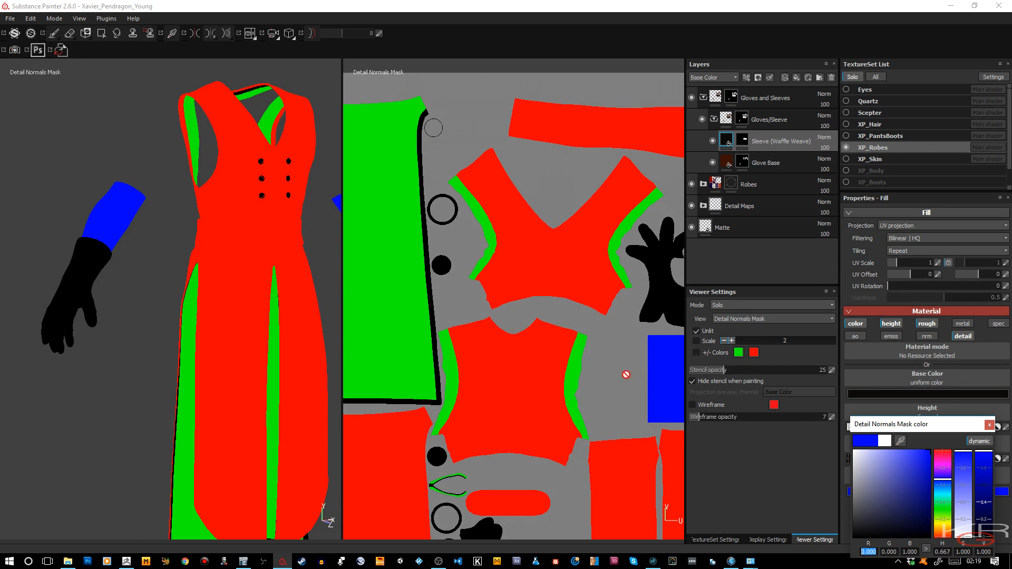
click(990, 425)
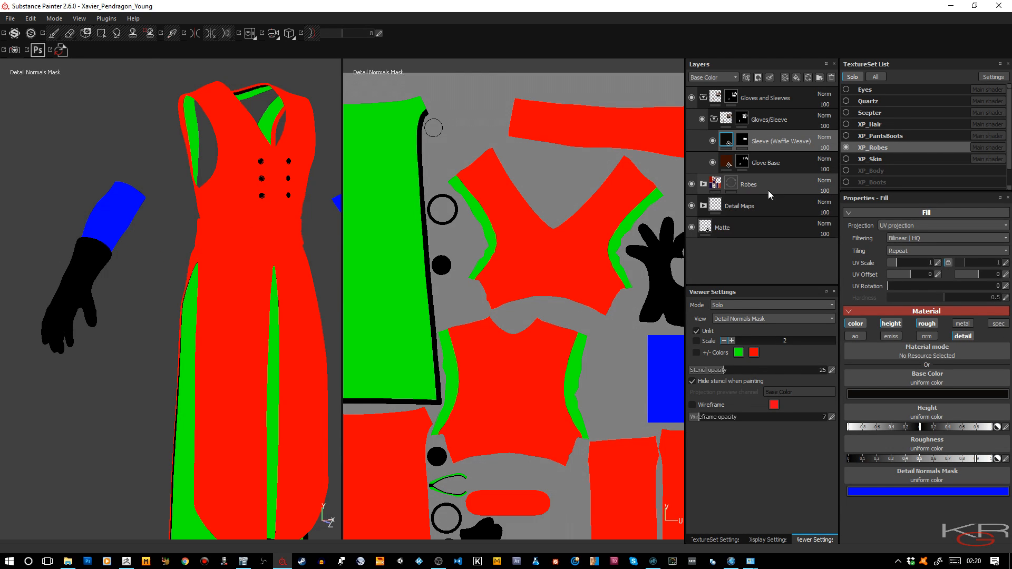
In the Robes folder, enable the detail channel on the coat straps' Roping fill and set its Detail Normals Mask colour to black.
click(703, 184)
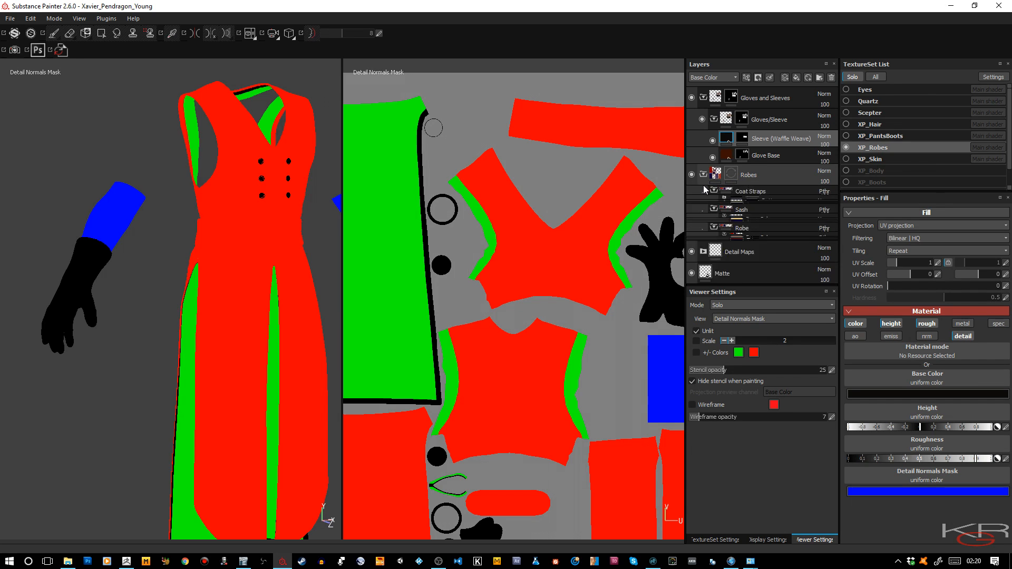
scroll(746, 176, down, 3)
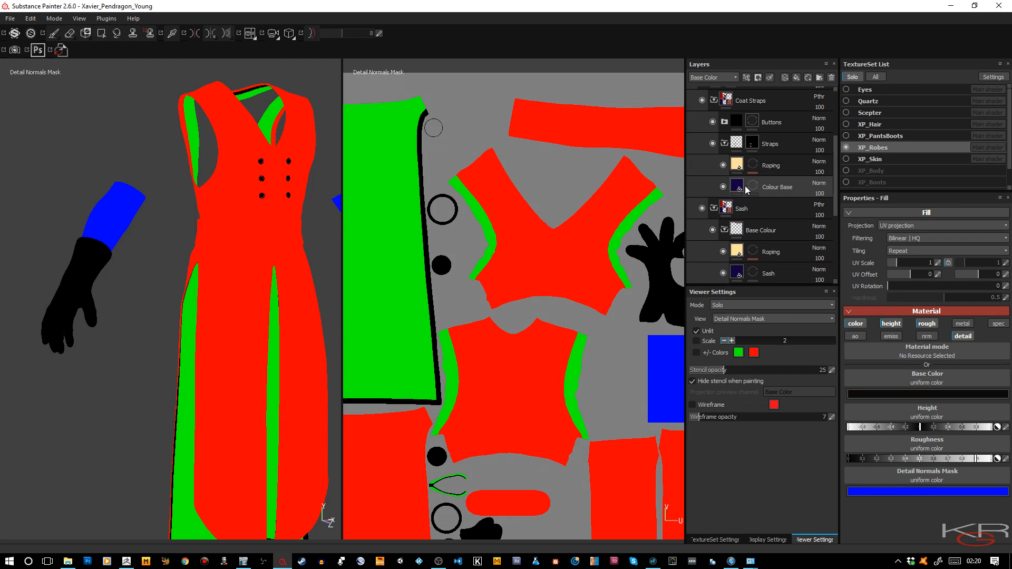
scroll(772, 171, down, 2)
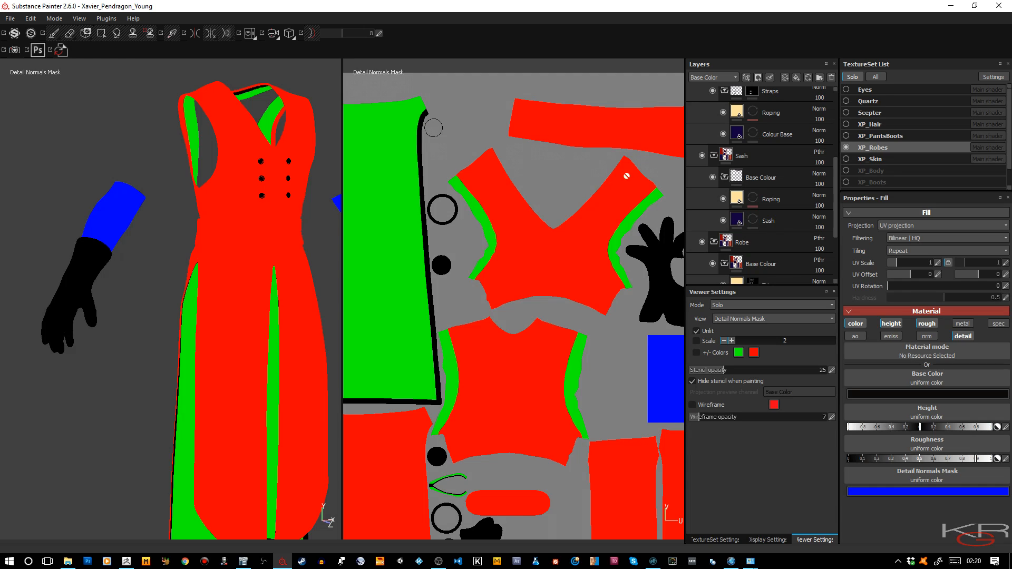
click(739, 115)
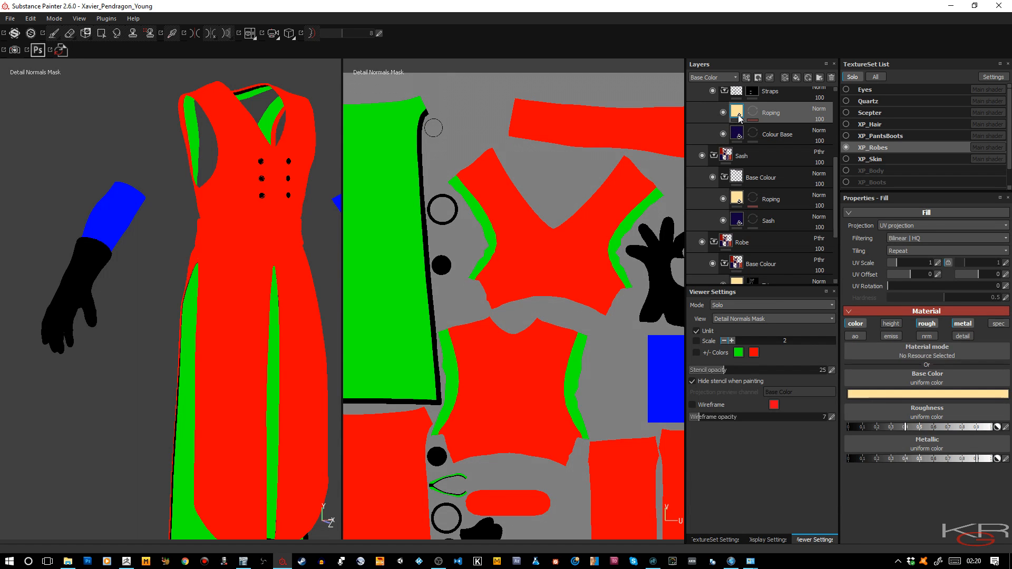
click(963, 336)
click(971, 492)
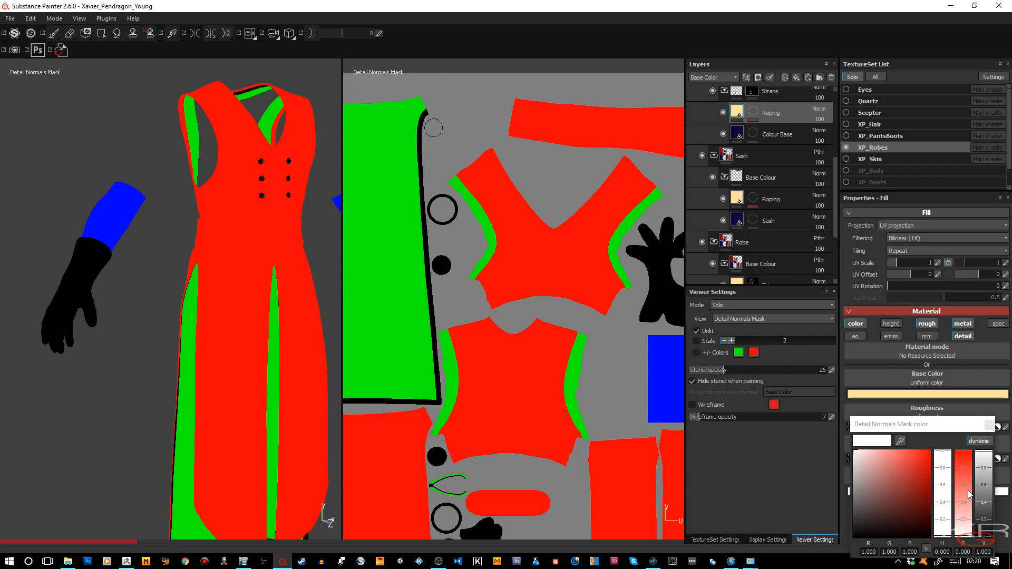
click(982, 537)
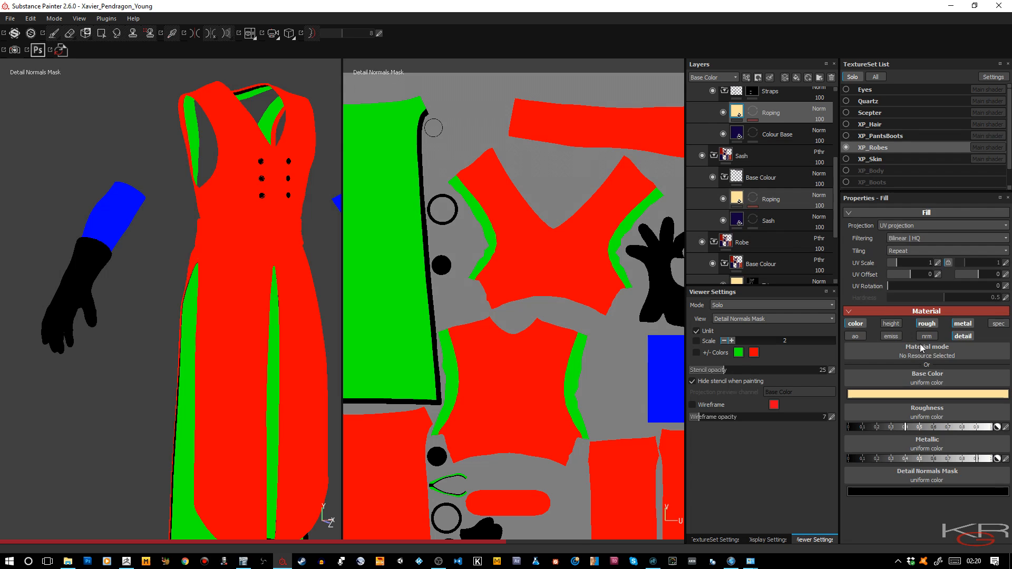
Enable the detail channel on the sash's Roping fill and set its Detail Normals Mask to black, RGB 0, 0, 0.
click(963, 337)
click(963, 336)
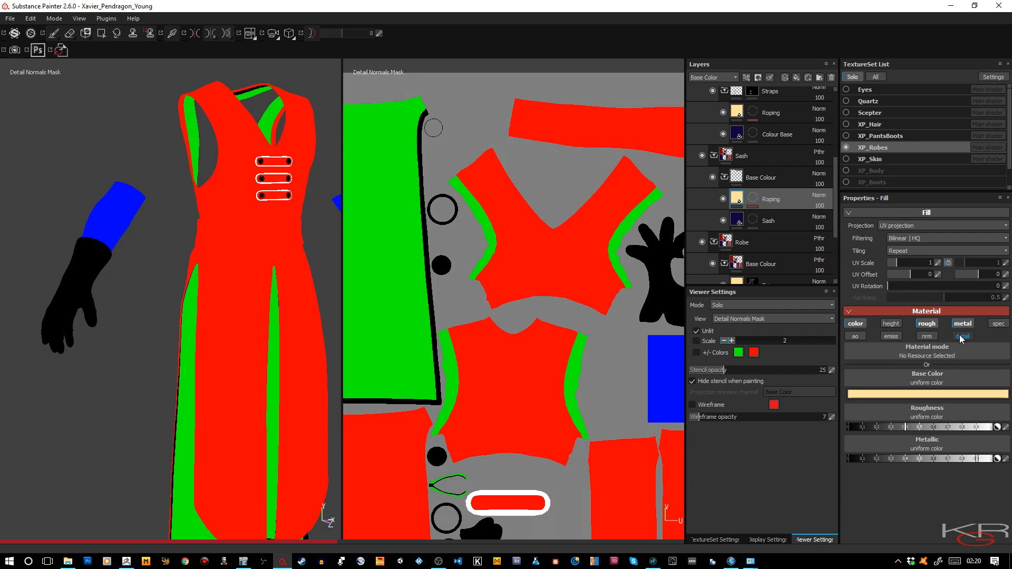
click(979, 492)
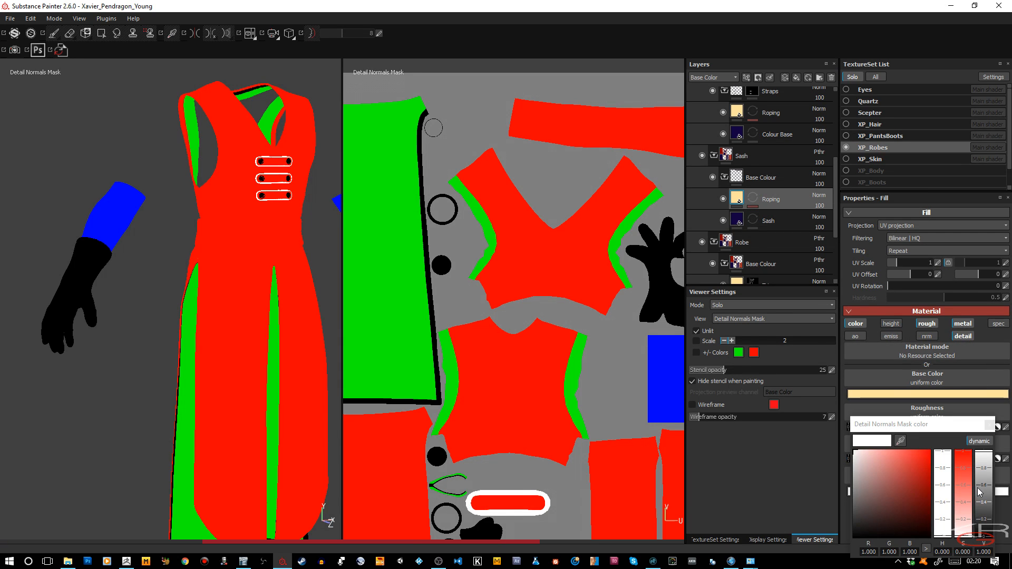
click(982, 535)
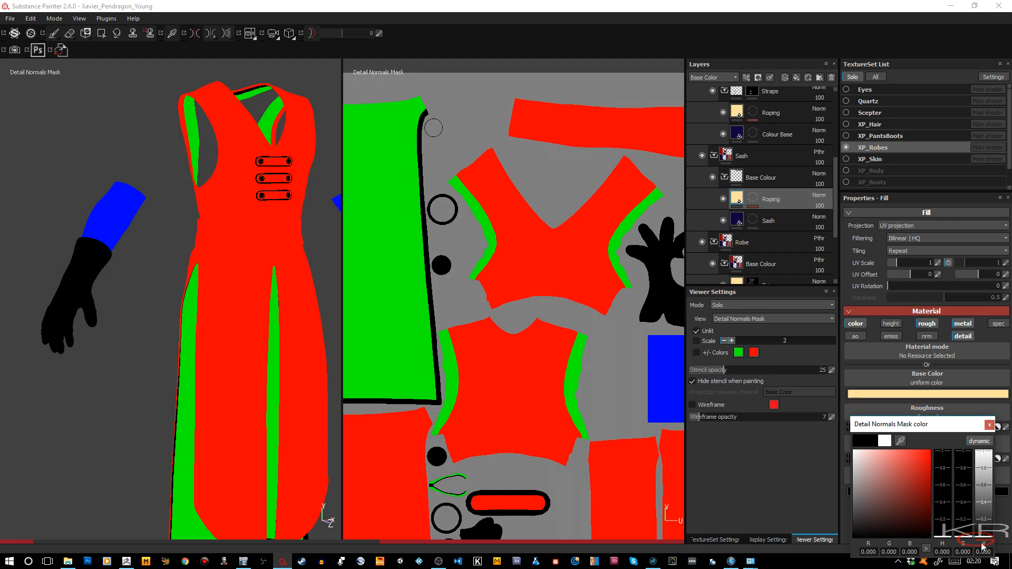
click(989, 425)
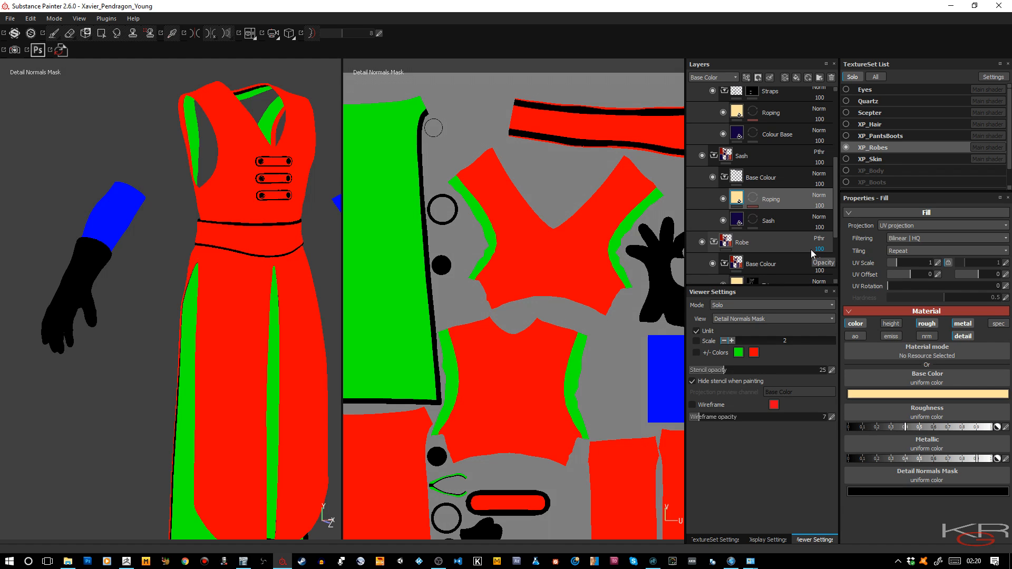
Enable the detail channel on the robe's Trims fill and set its Detail Normals Mask colour to yellow, RGB 1, 1, 0.
scroll(774, 238, down, 3)
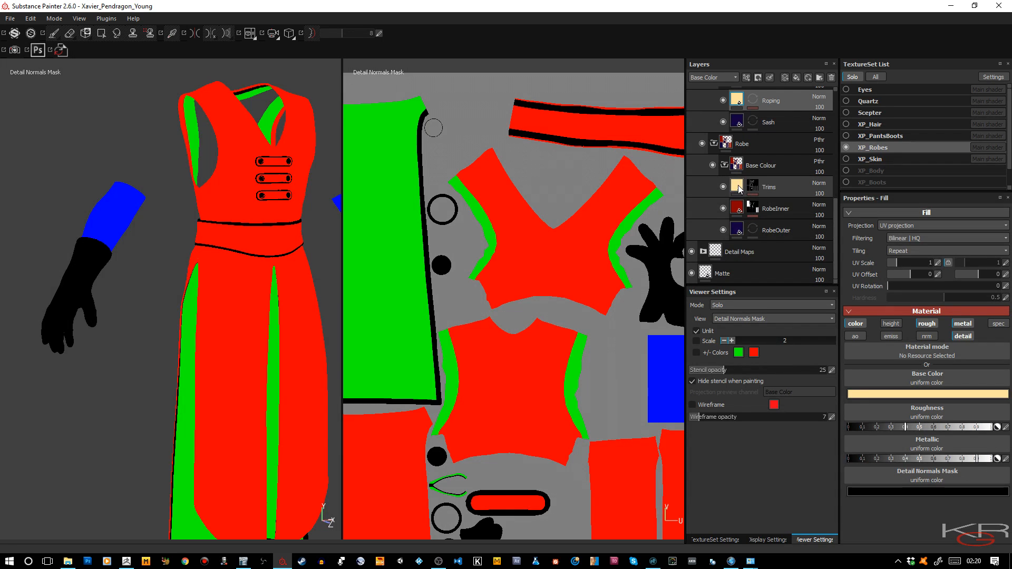
click(740, 190)
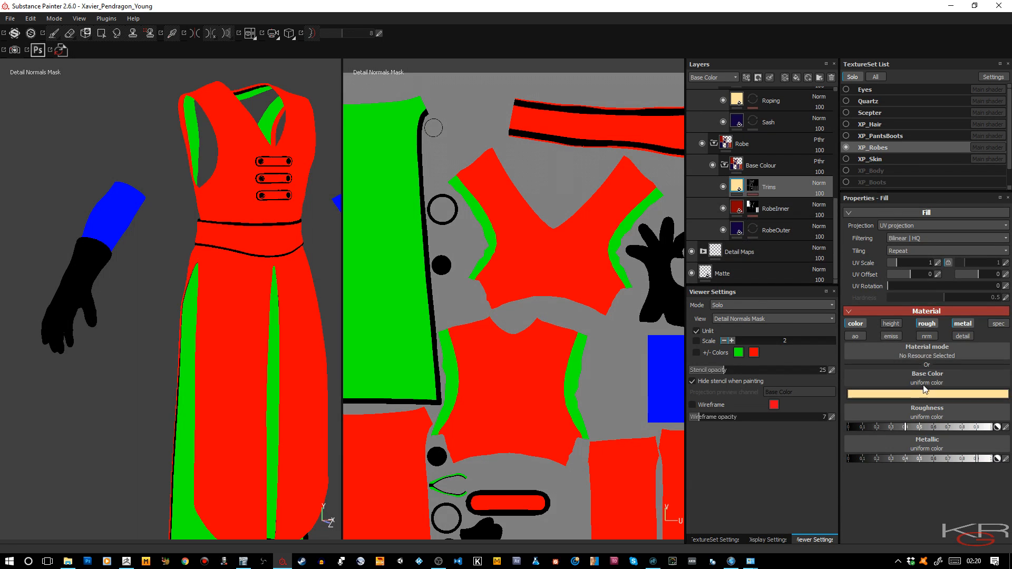
click(959, 338)
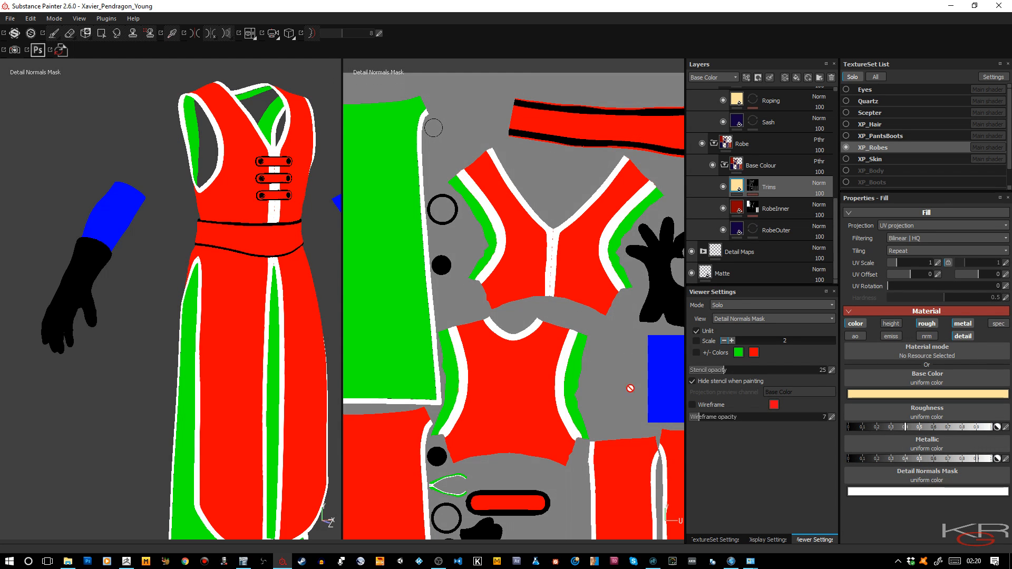
alt+drag(324, 343, 293, 356)
alt+middle_drag(292, 325, 282, 364)
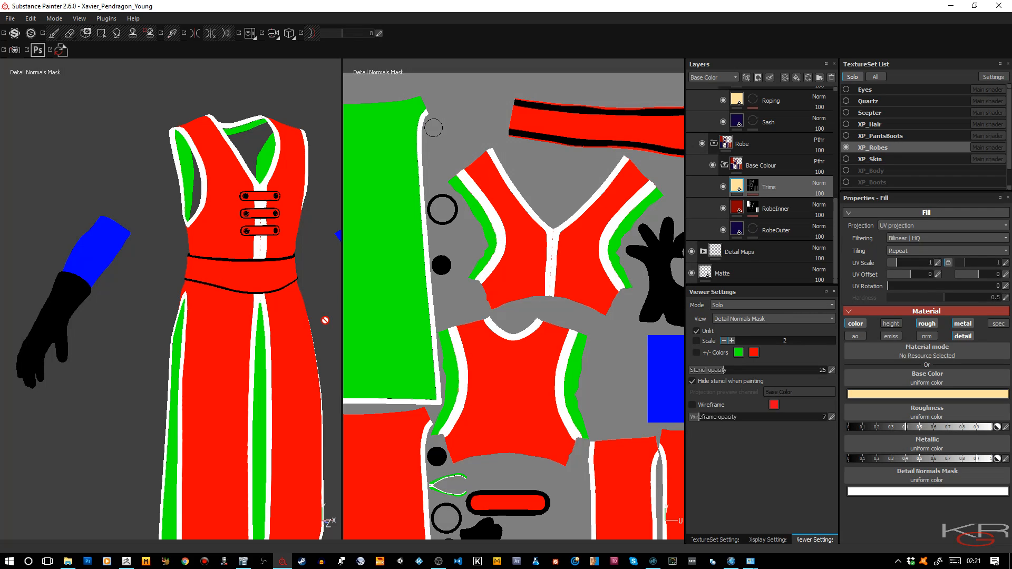
click(895, 493)
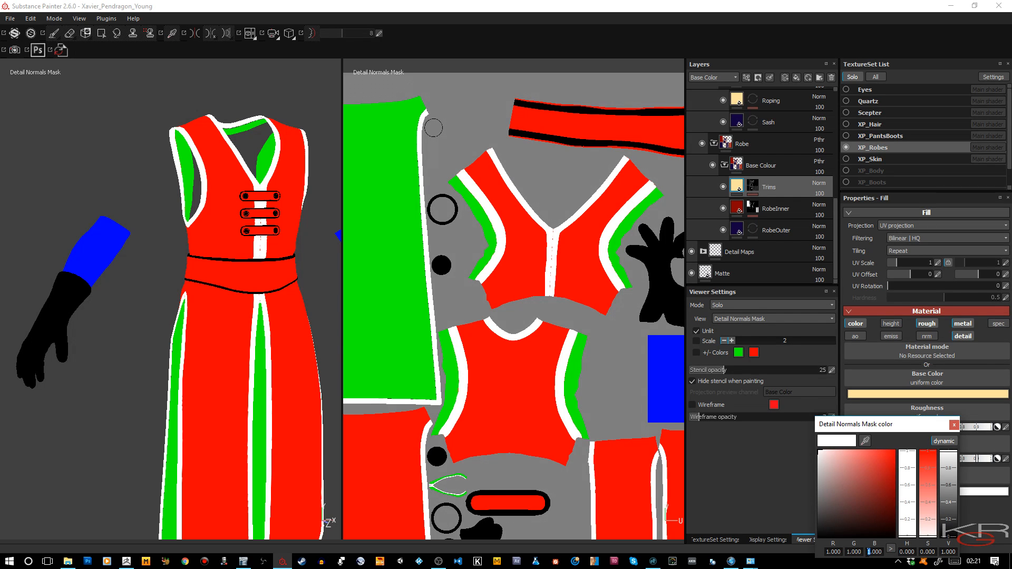
text(0)
key(Return)
key(Tab)
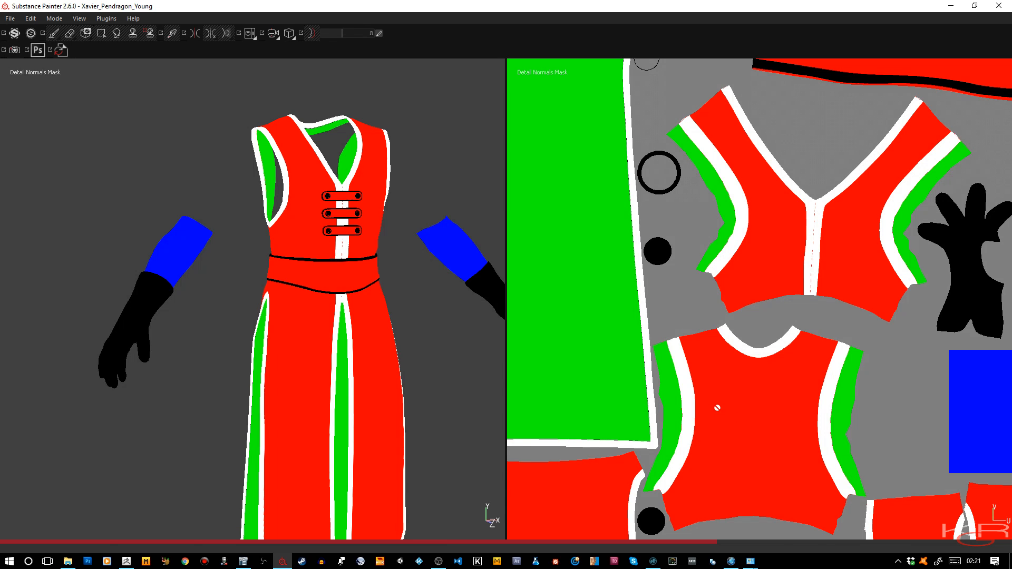
key(Tab)
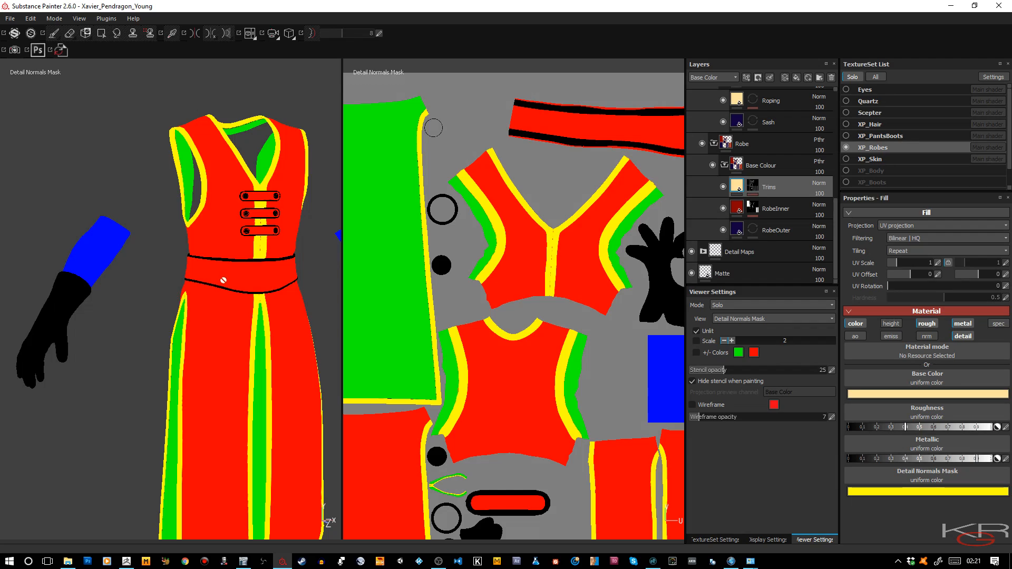
Return the viewports to the full material display and examine the robes, gloves and sleeves as a whole.
alt+drag(224, 280, 193, 222)
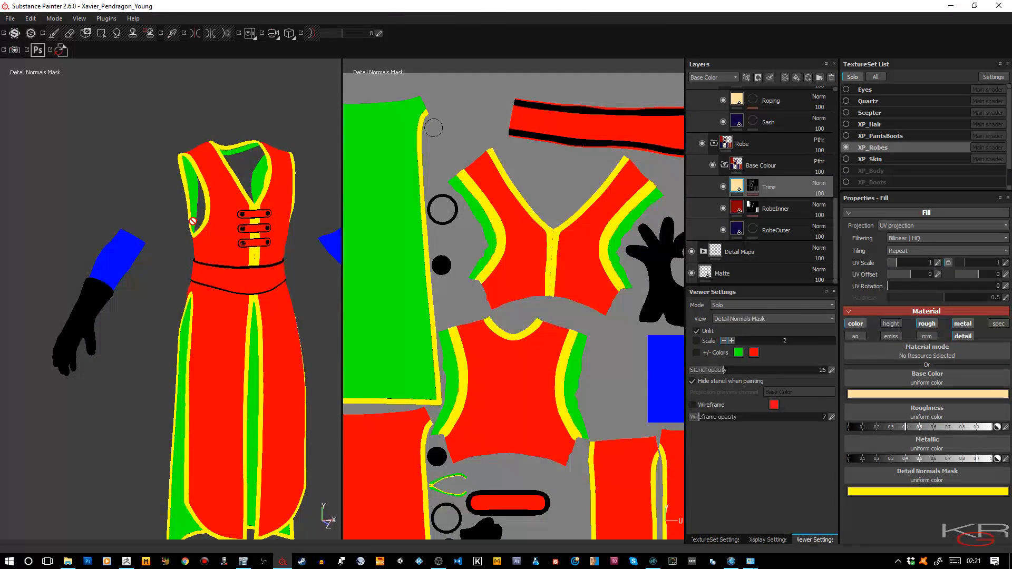
key(m)
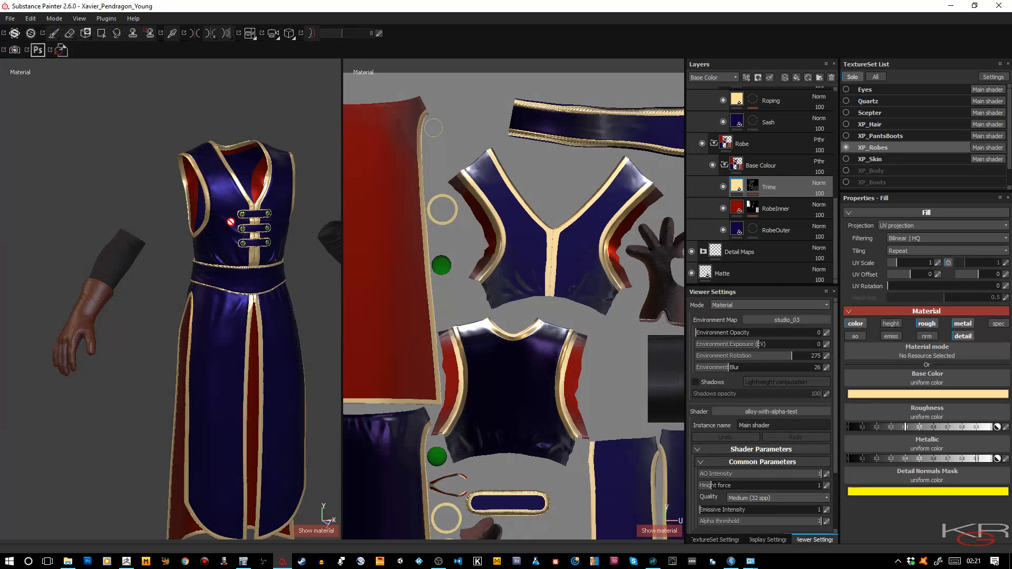
alt+right_drag(240, 219, 217, 160)
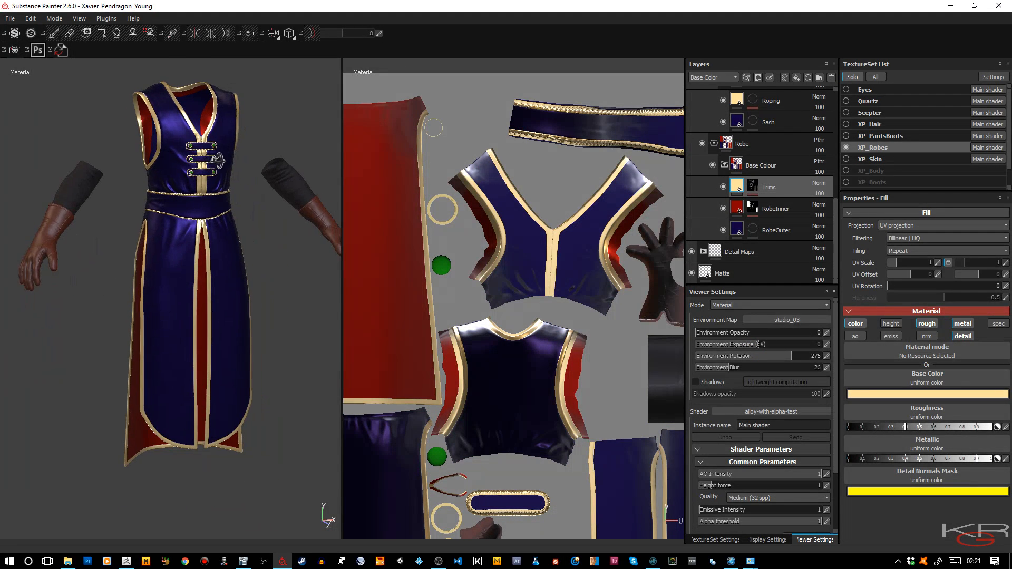
alt+drag(216, 159, 253, 161)
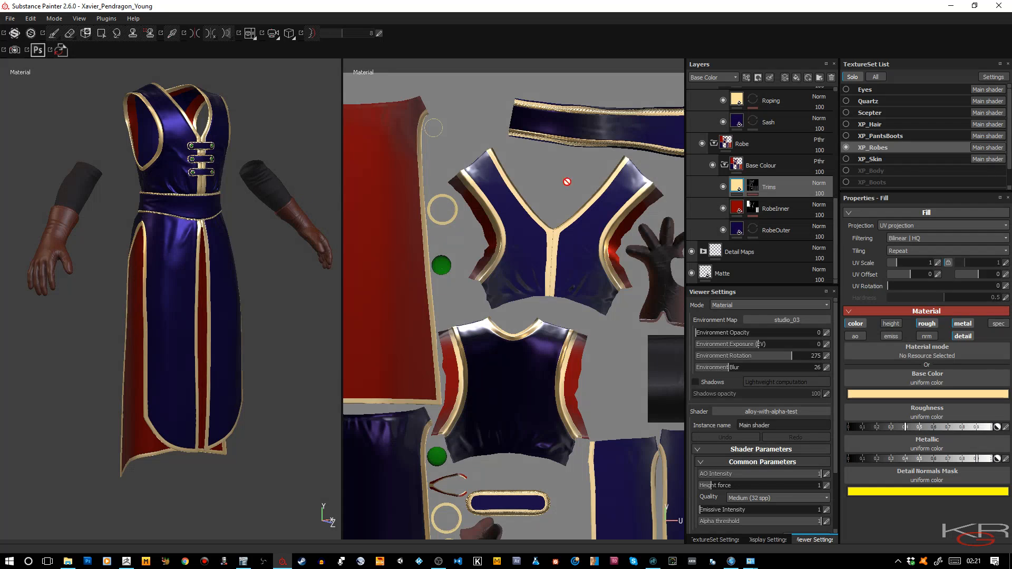
Show and select the XP_PantsBoots texture set, and add a new folder above its Detail Maps folder.
click(875, 137)
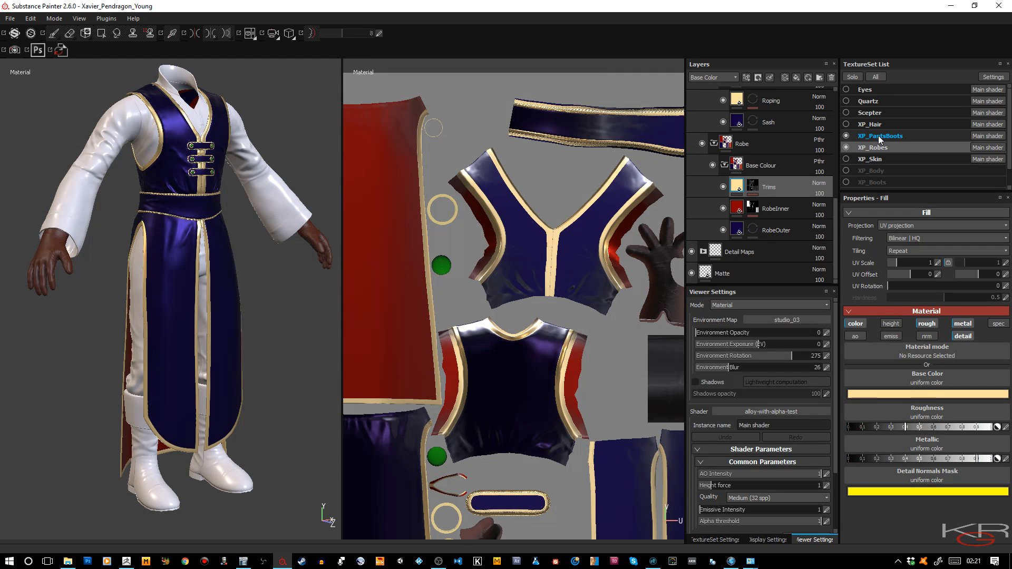
click(878, 135)
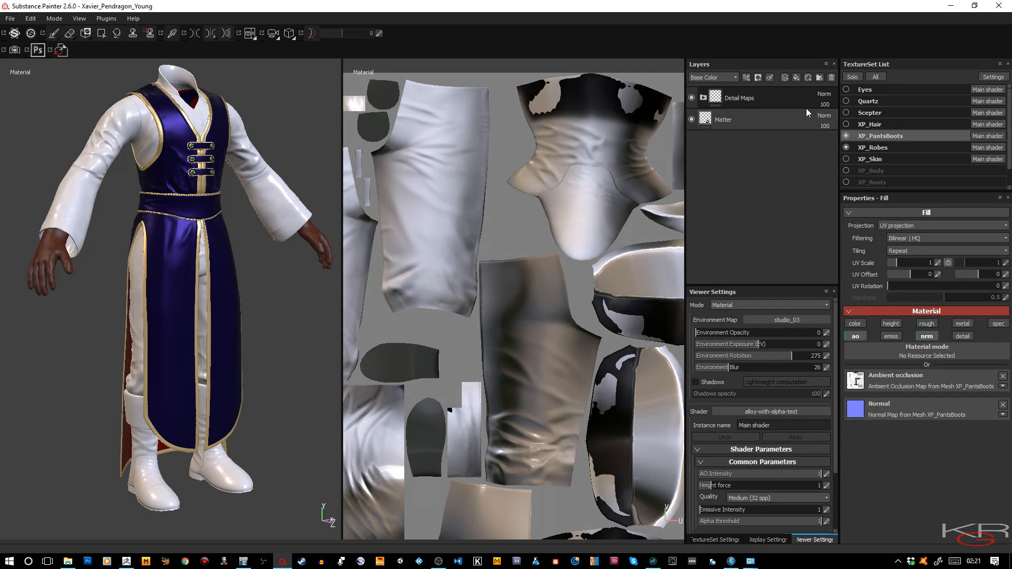
click(821, 78)
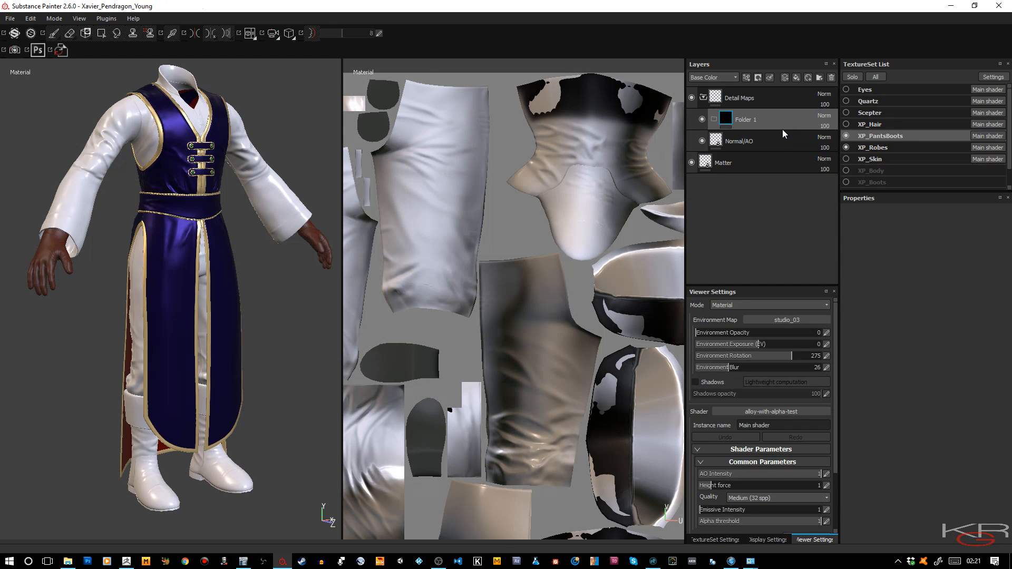
click(745, 101)
click(749, 121)
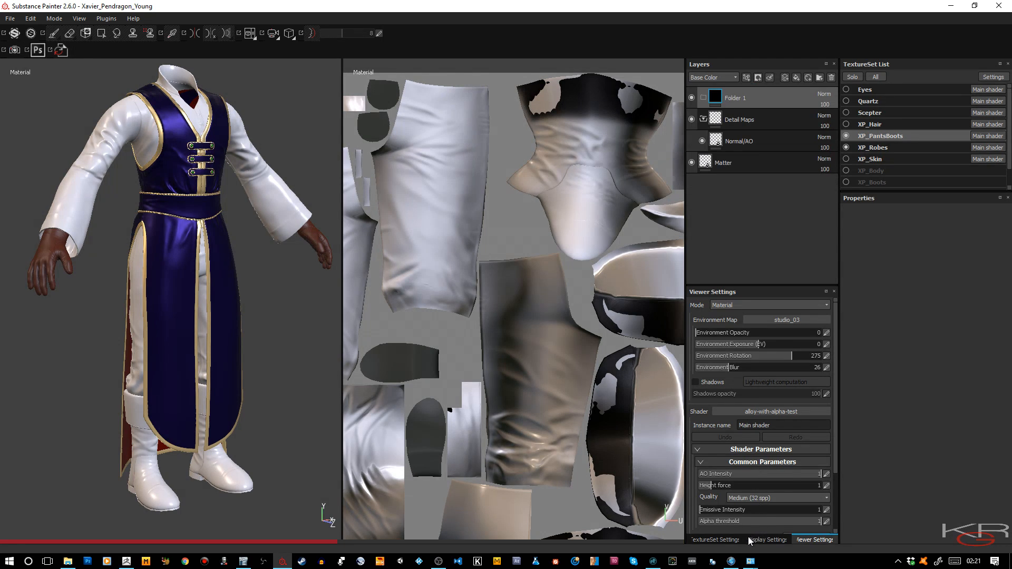
Rename the new folder Boots and give it a black mask.
click(731, 541)
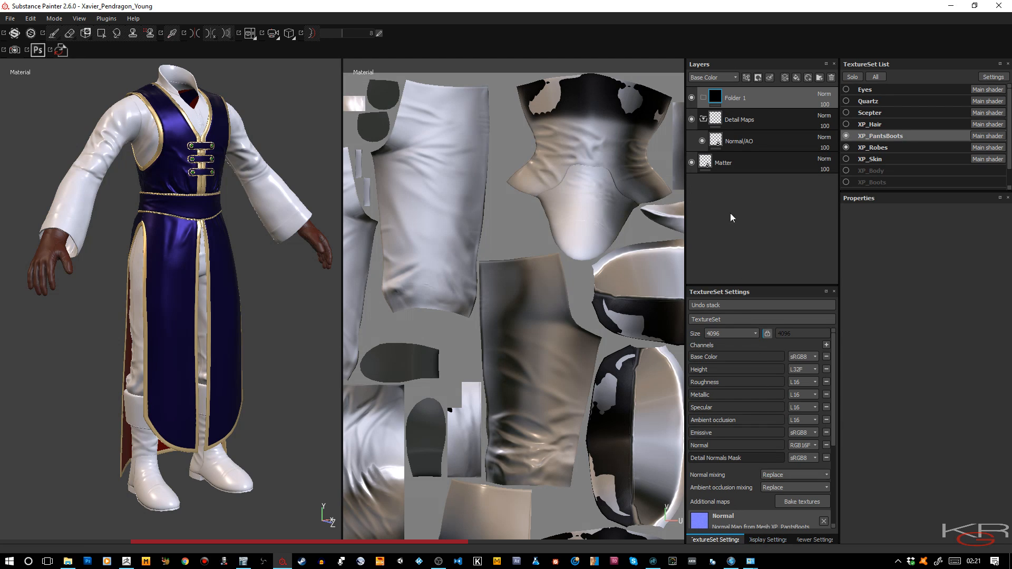
double_click(732, 100)
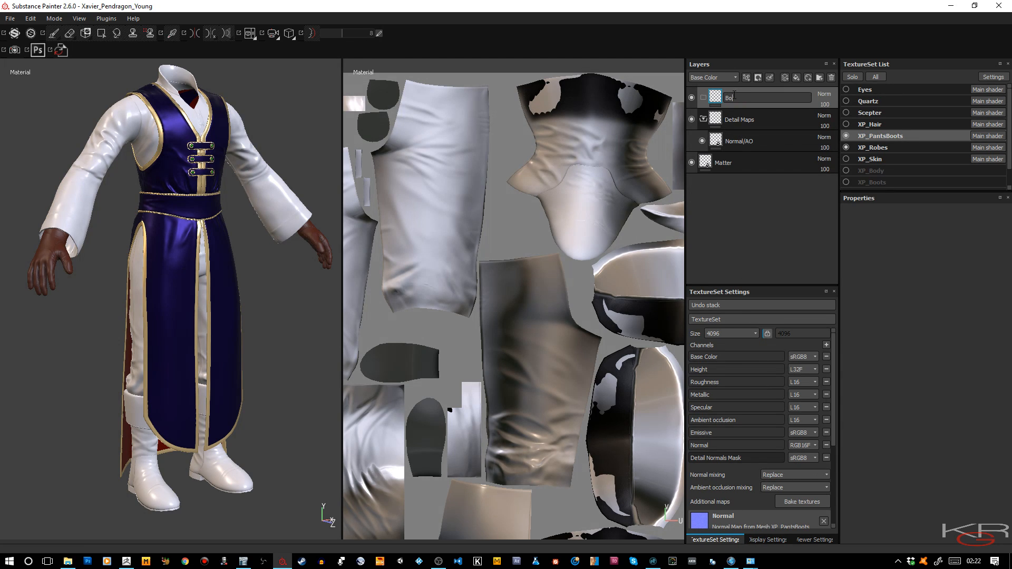
key(Return)
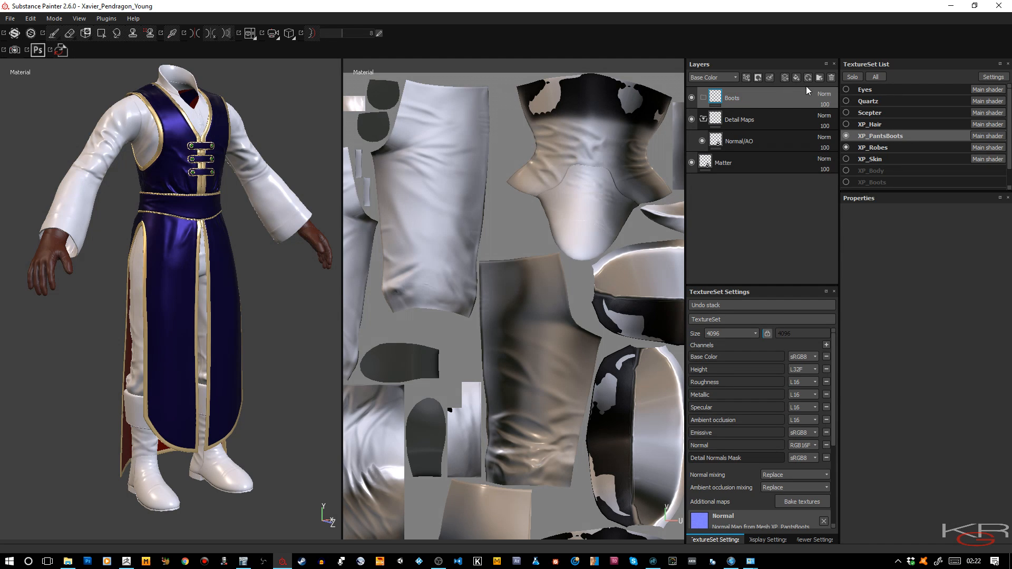
right_click(795, 101)
click(811, 115)
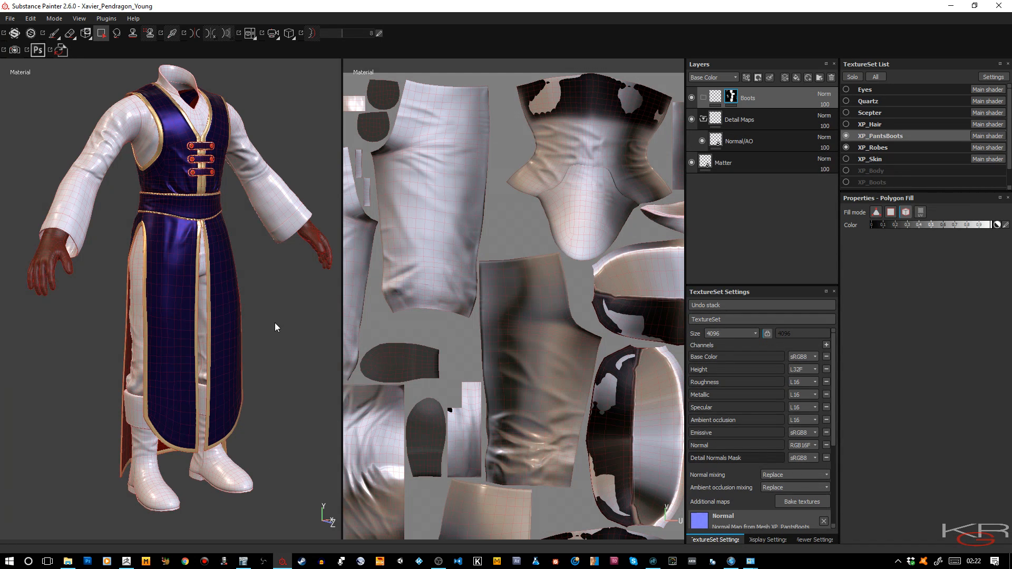
Cycle the viewports from the material display through the single channels to the Detail Normals Mask for the pants and boots.
key(c)
key(c)
key(c)
key(c)
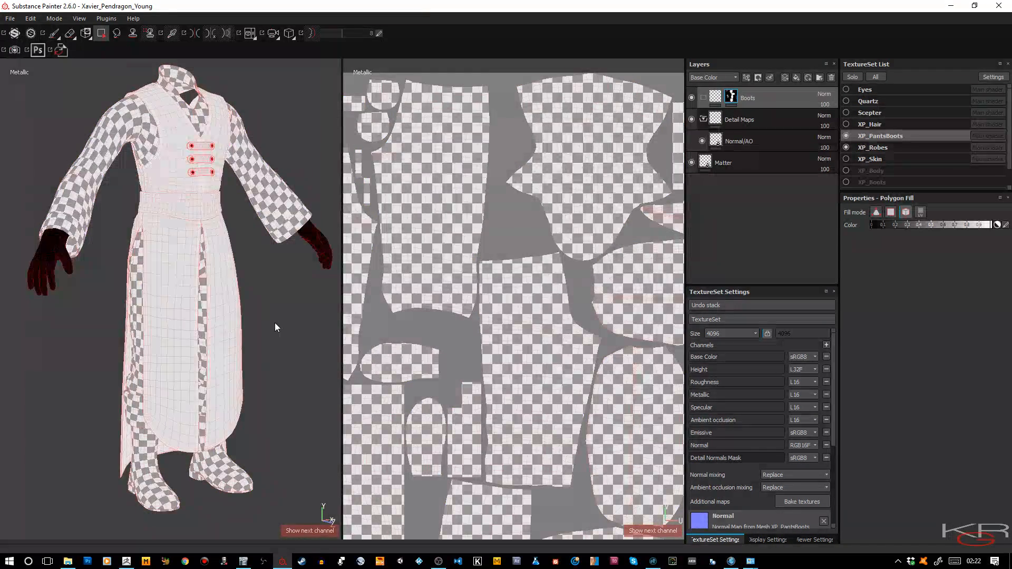
key(c)
key(c)
key(c)
key(c)
key(c)
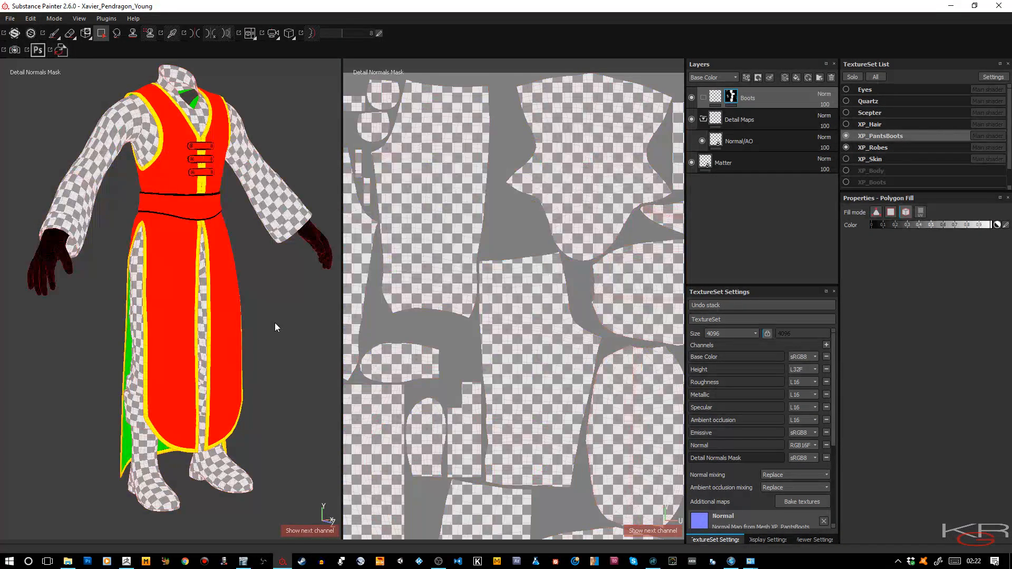
Enable the detail channel on the Matter base fill and set its Detail Normals Mask colour to black, RGB 0, 0, 0.
click(741, 161)
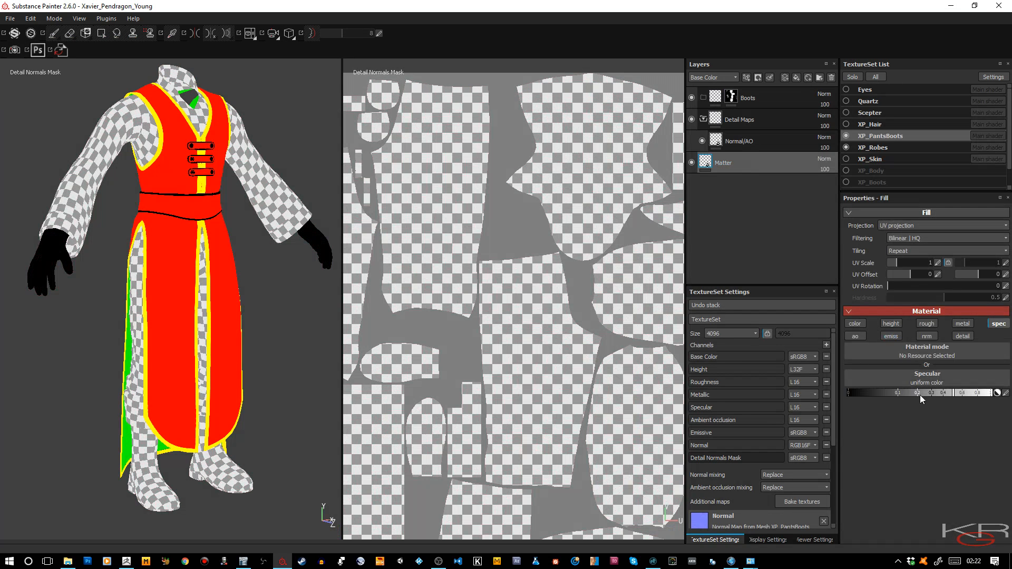
click(969, 337)
click(1000, 427)
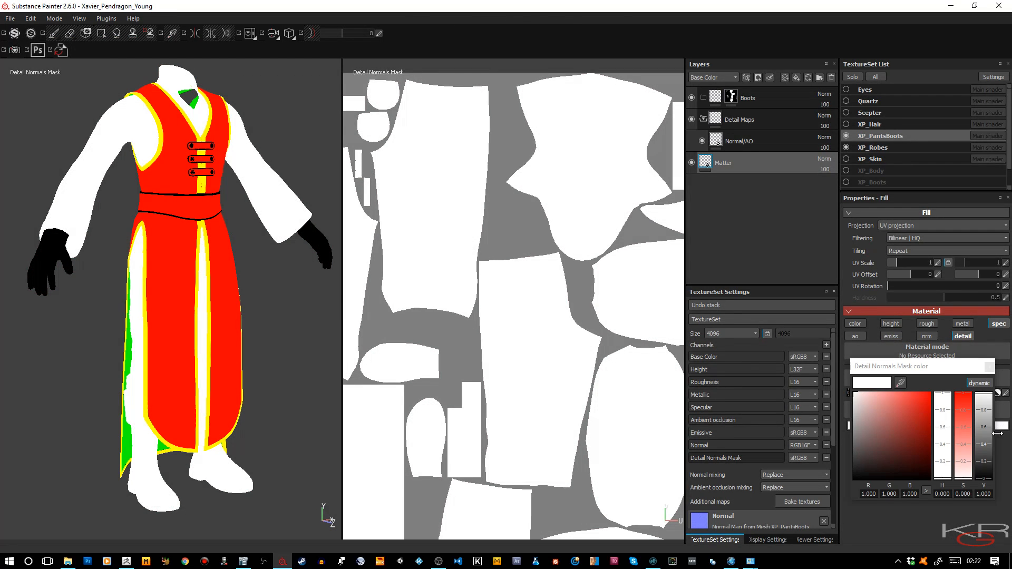
click(988, 481)
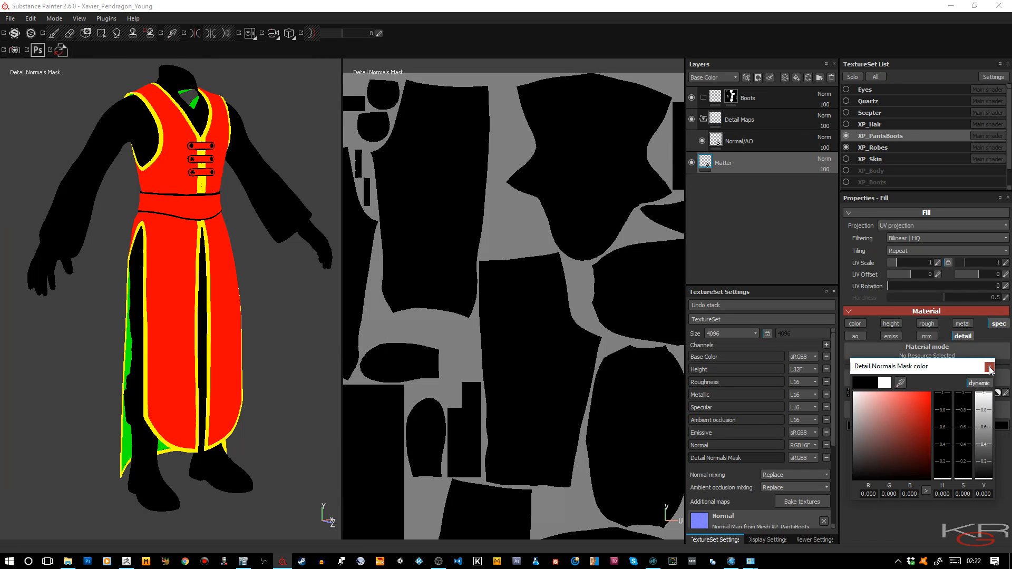
click(989, 367)
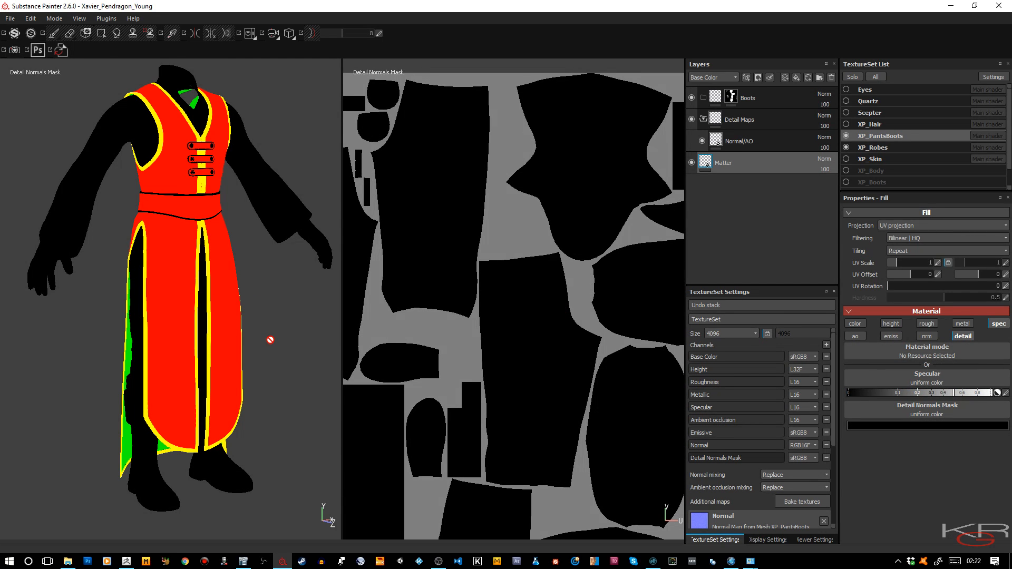
Check the pants and boots through the single channel views, and return to the full material display.
key(m)
key(c)
key(c)
key(c)
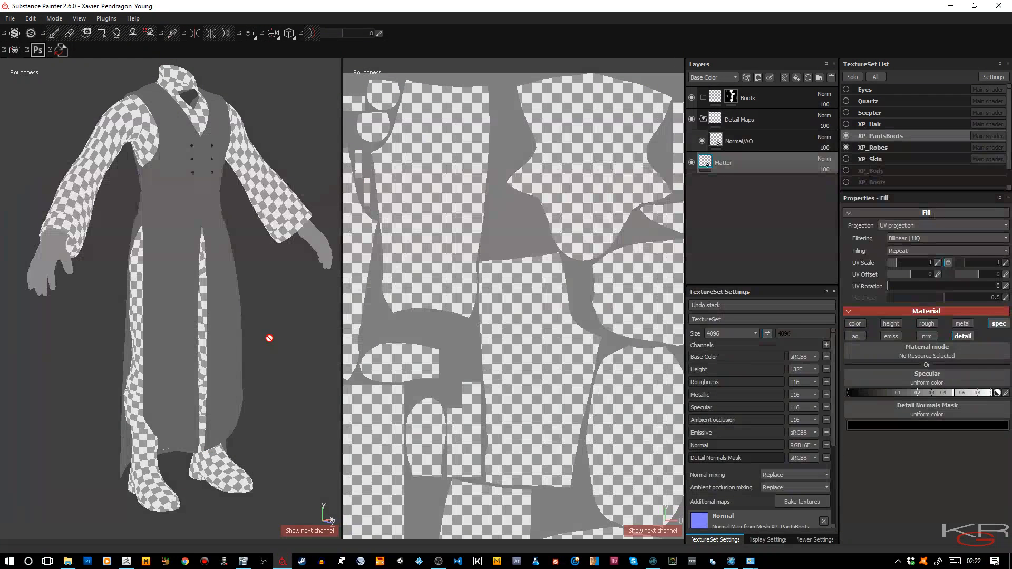
key(c)
key(c)
key(m)
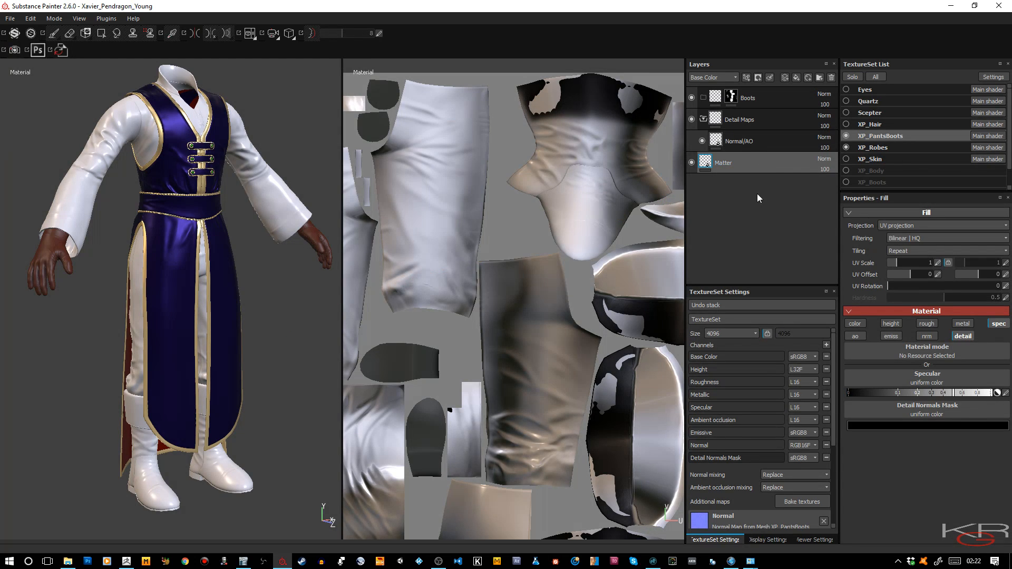
Add a fill layer to the XP_PantsBoots texture set and move it into the Boots folder.
click(792, 95)
key(4)
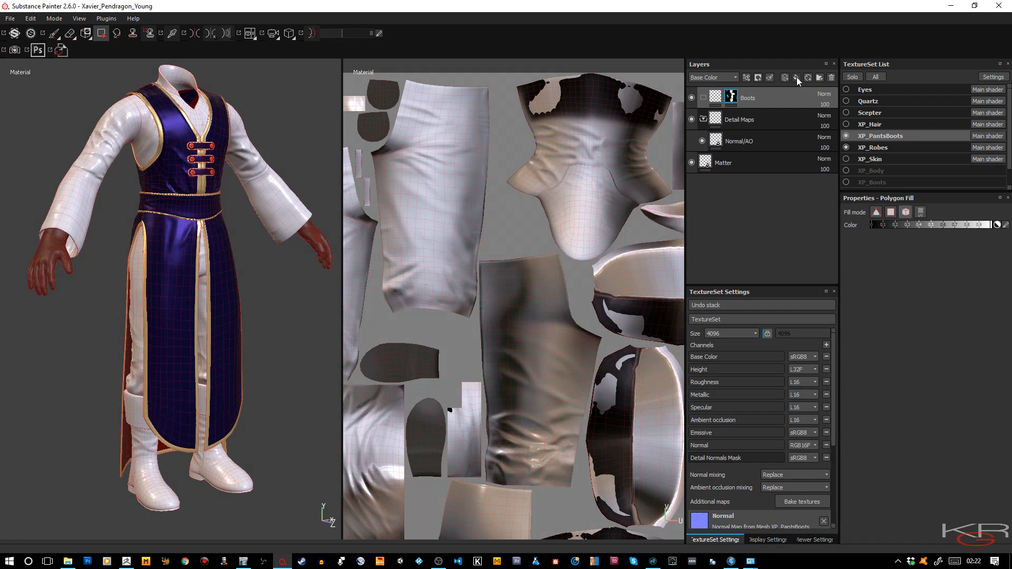
click(797, 78)
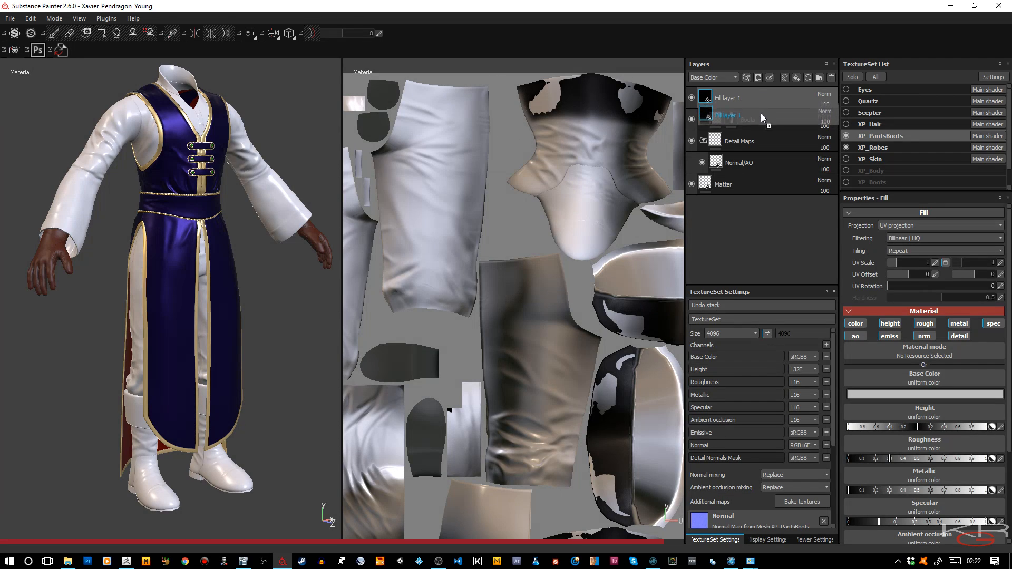
drag(762, 118, 763, 118)
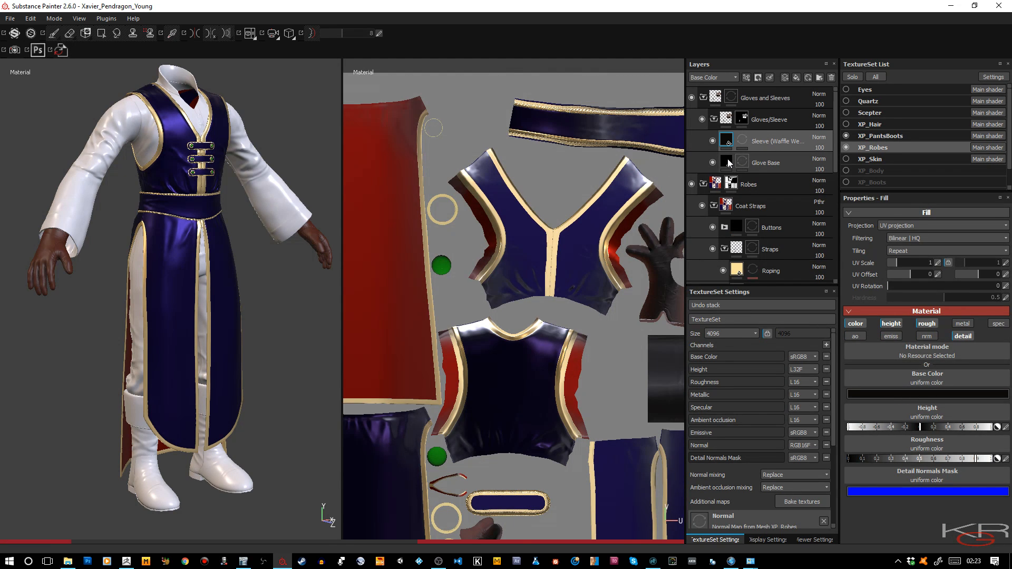
Darken the base colour of the Glove Base fill in XP_Robes to a deep brown, RGB 0.016, 0.002, 0.000.
click(728, 162)
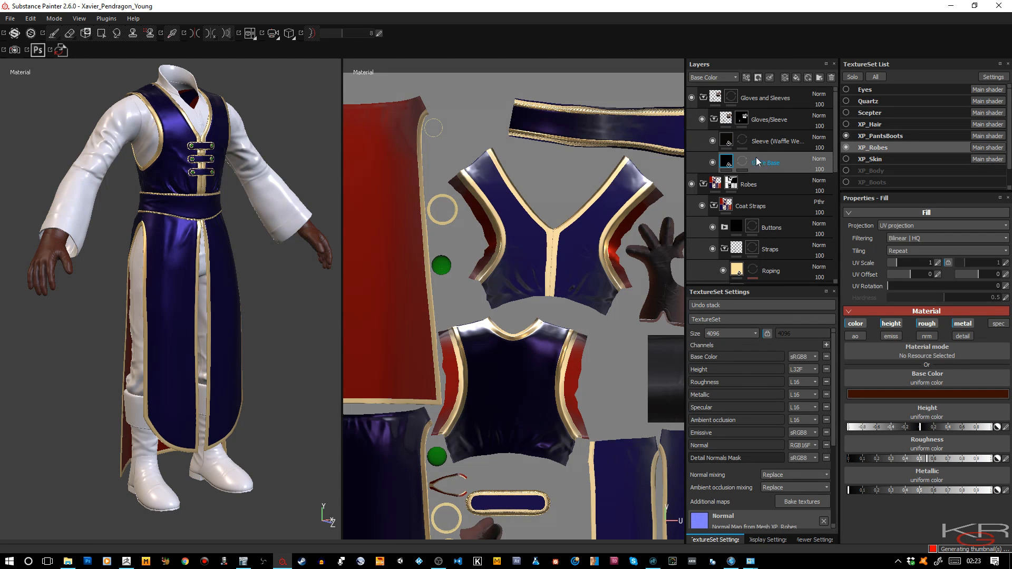
click(903, 394)
drag(955, 427, 957, 438)
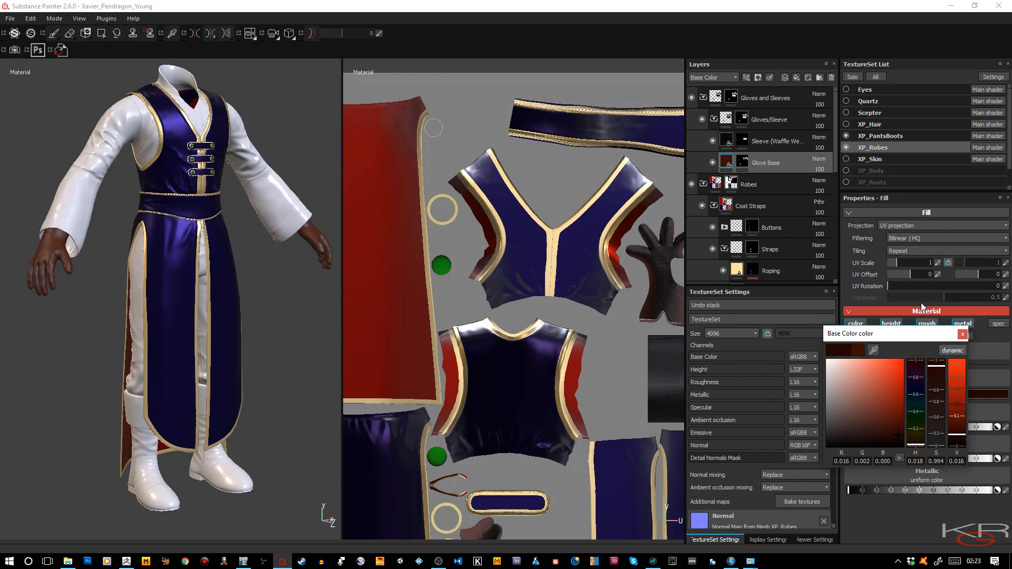
click(962, 336)
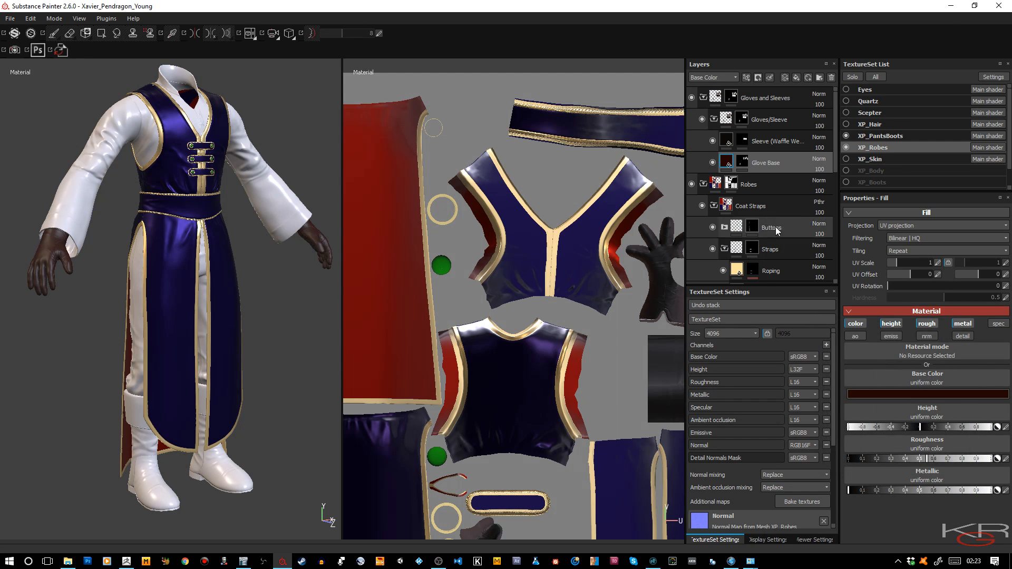
Copy the content of the Glove Base layer and paste it into the fill layer in the Boots folder of XP_PantsBoots.
right_click(728, 168)
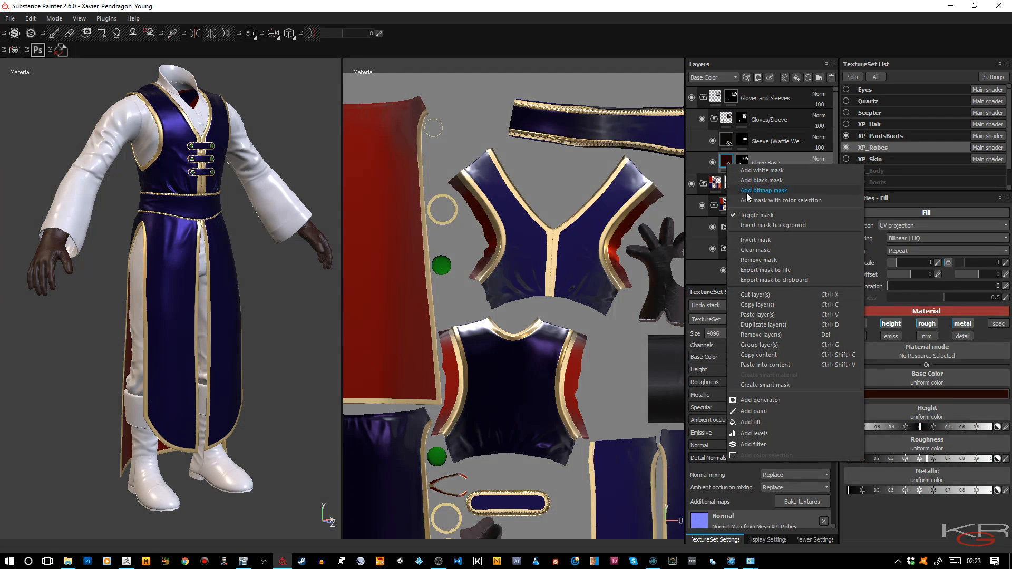
click(767, 356)
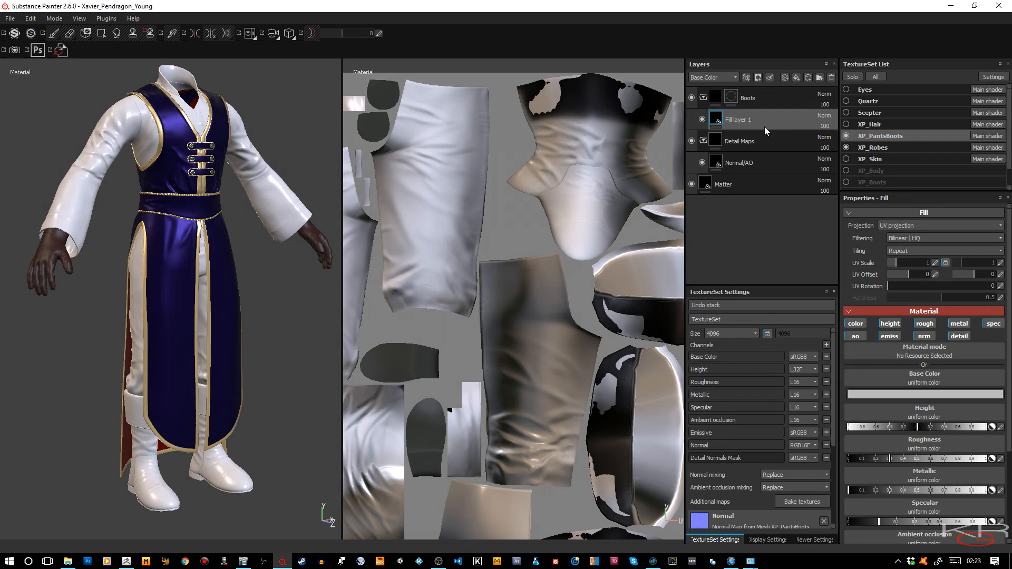
right_click(717, 120)
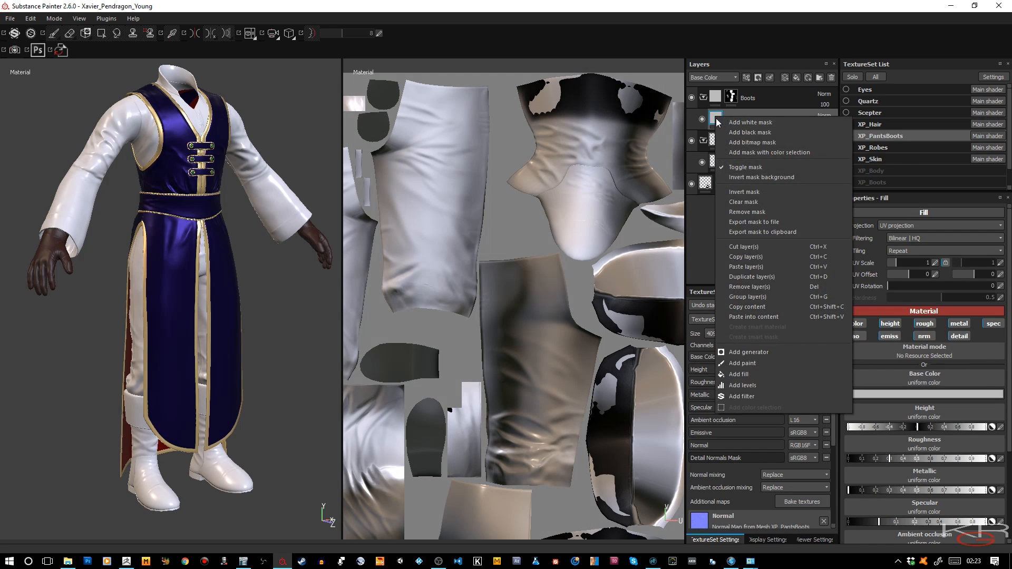
click(752, 315)
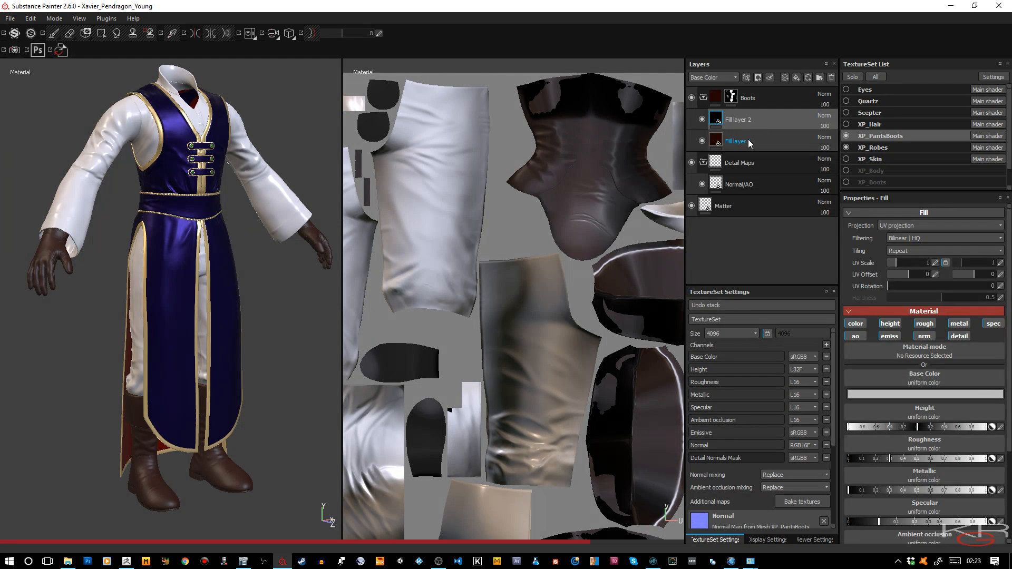
Group the two fill layers in the Boots folder into a subfolder named Boots Base.
click(774, 121)
click(772, 142)
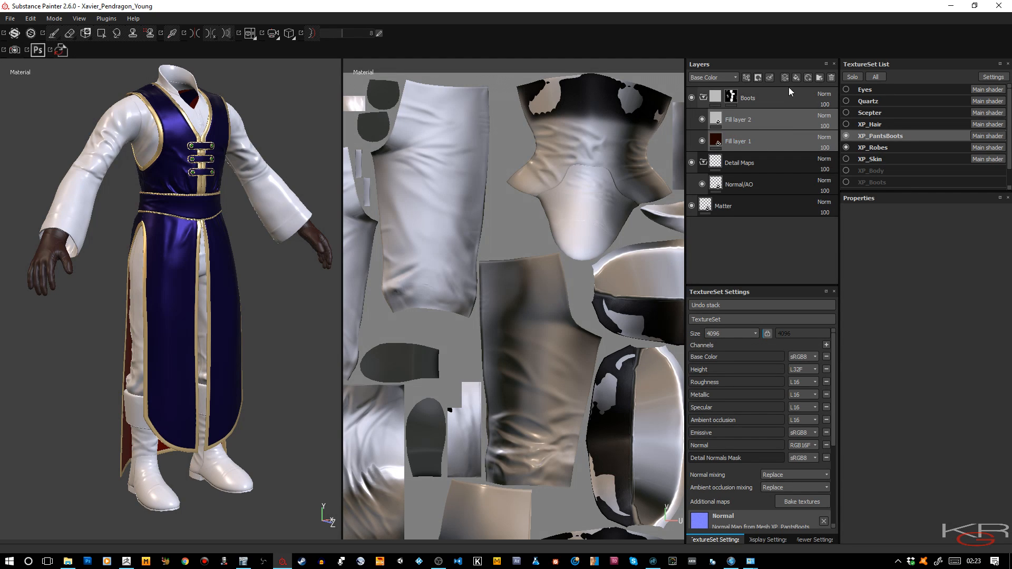
right_click(786, 117)
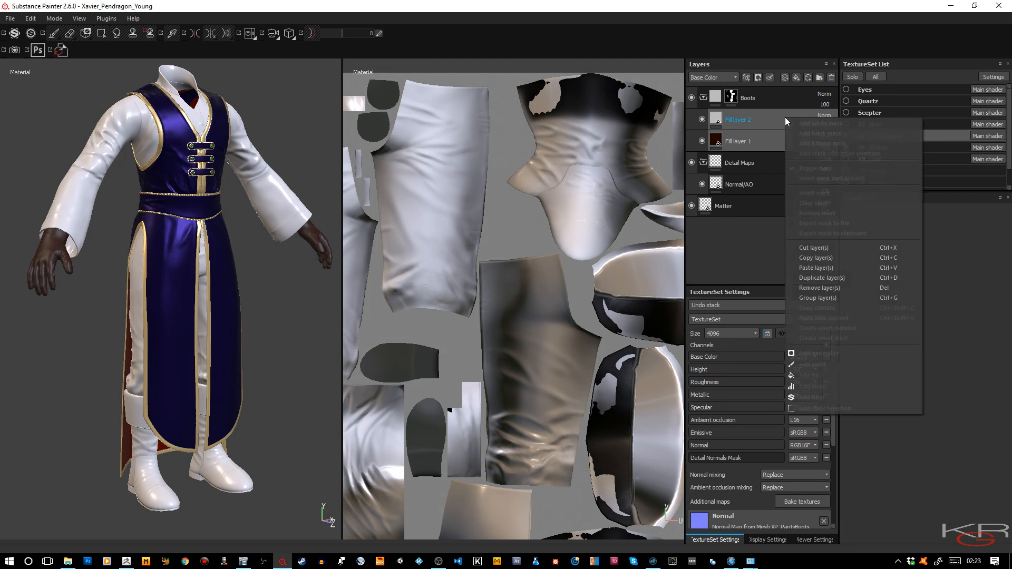
click(827, 297)
double_click(747, 120)
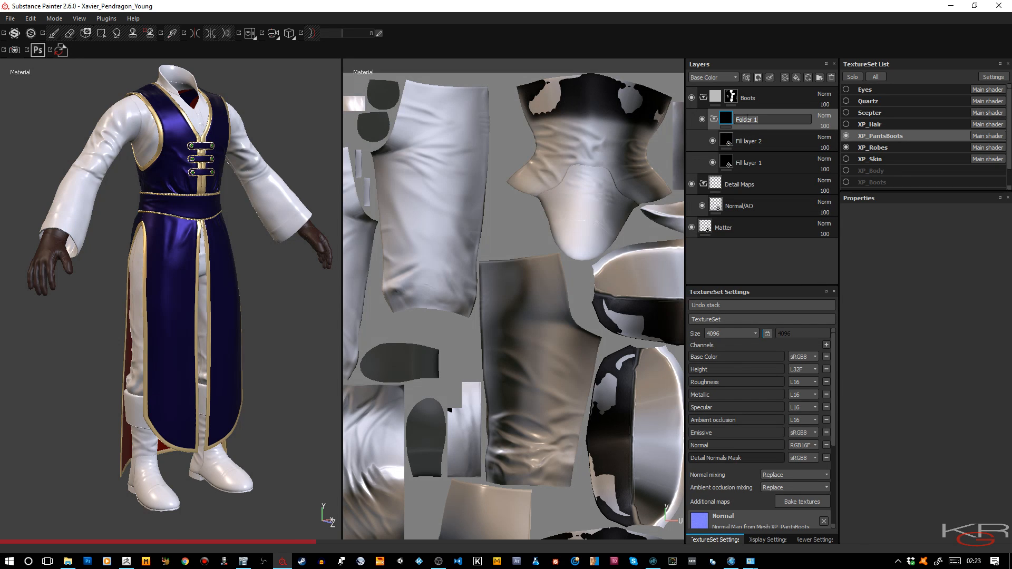
text(Boots)
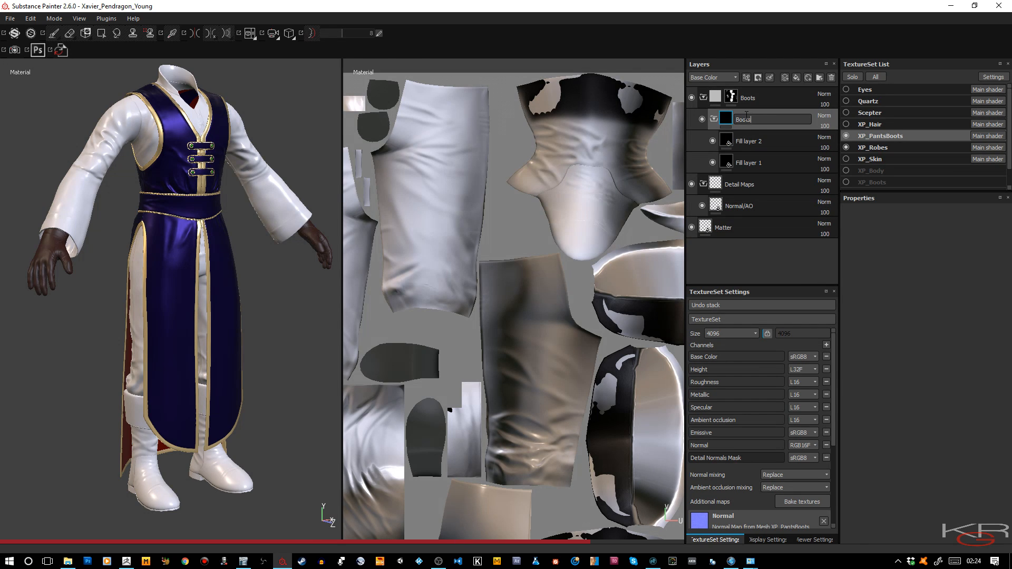
text( Base)
key(Return)
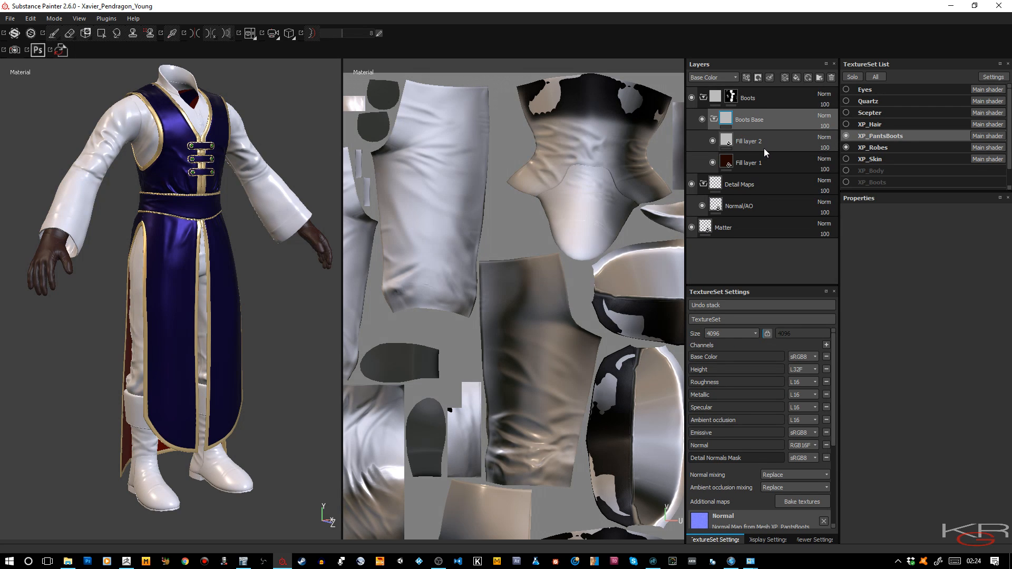
click(714, 120)
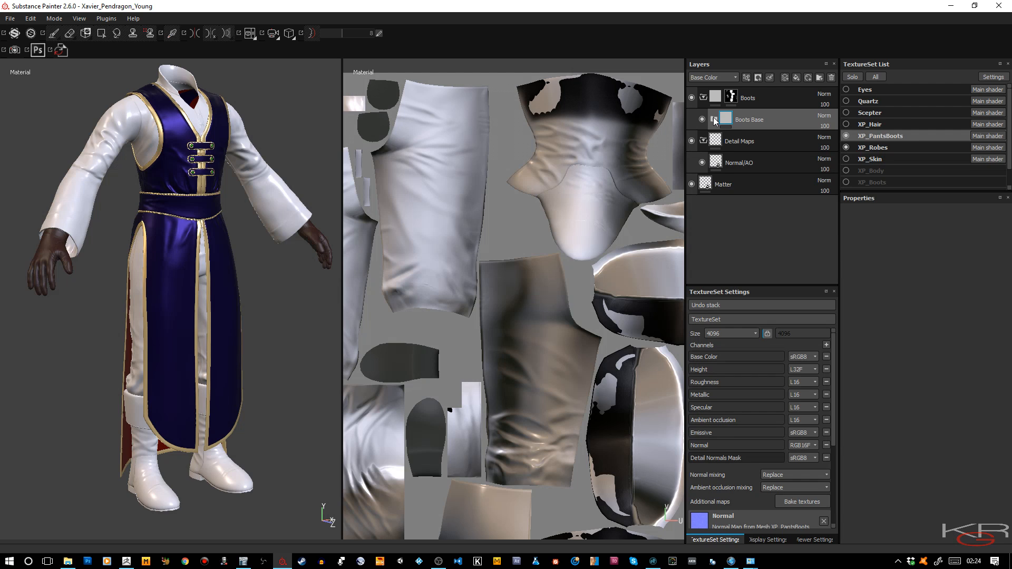
click(714, 120)
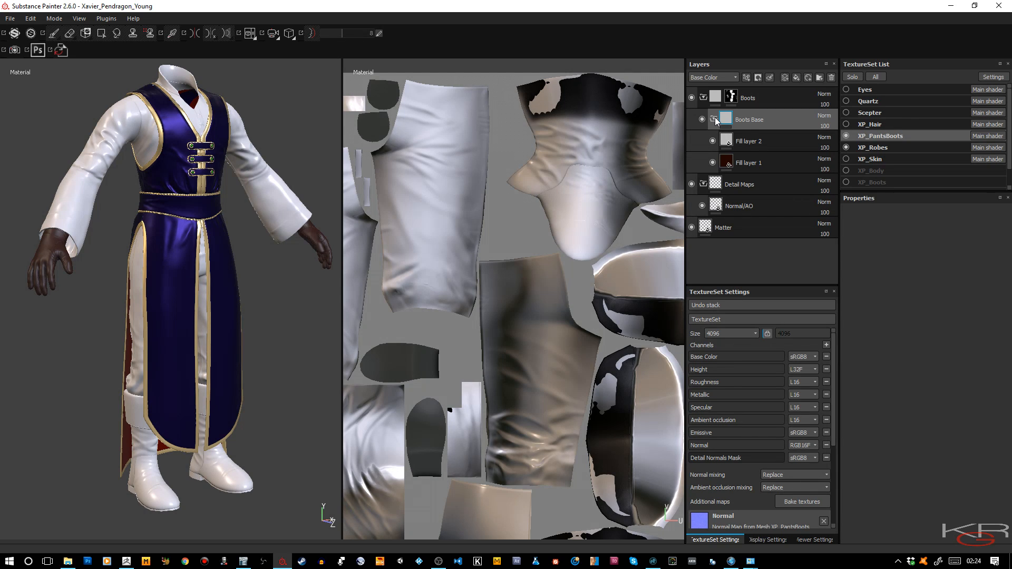
Rename the dark brown fill layer in Boots Base as Boot Leather.
click(755, 167)
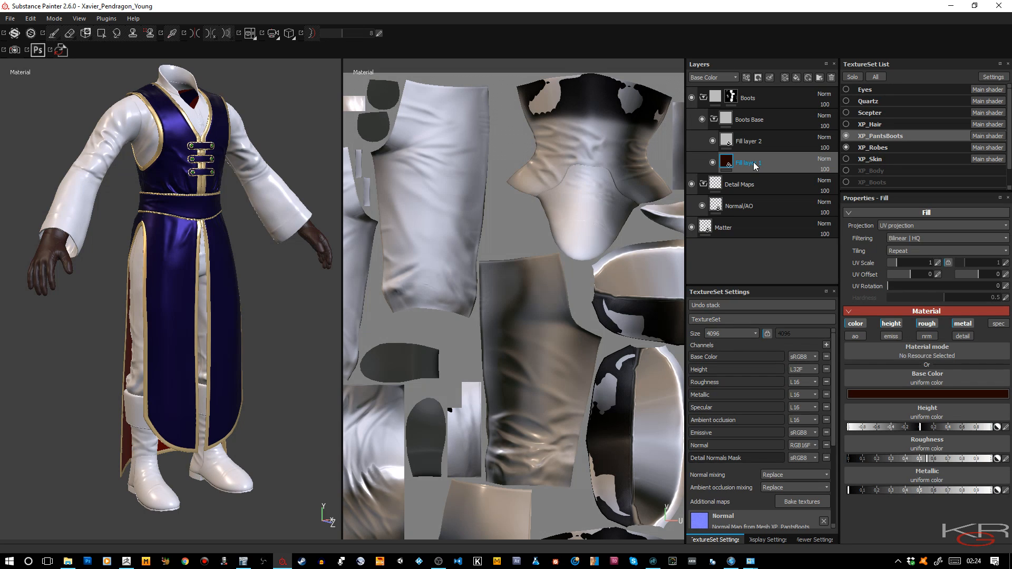
double_click(747, 165)
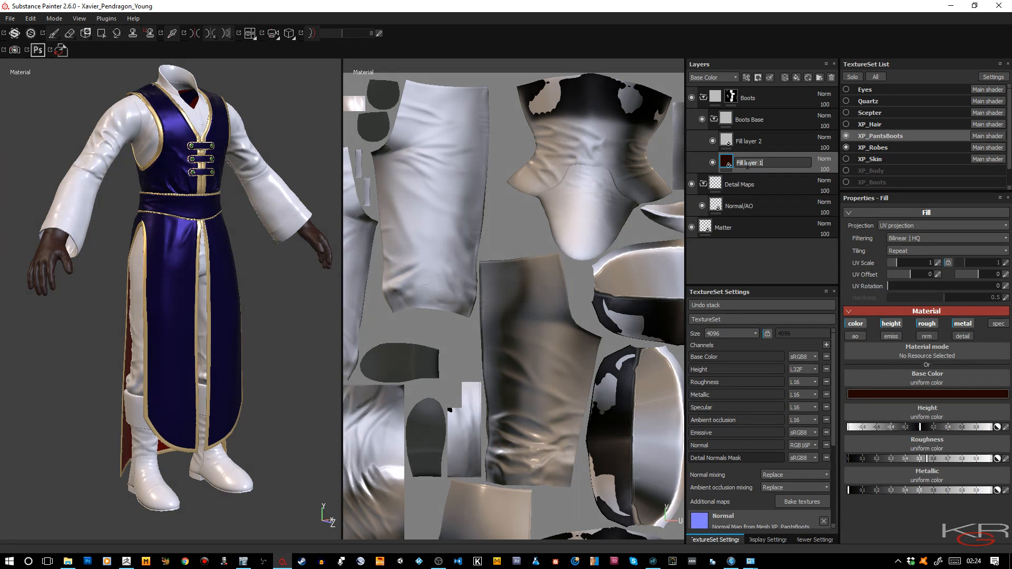
text(Boot )
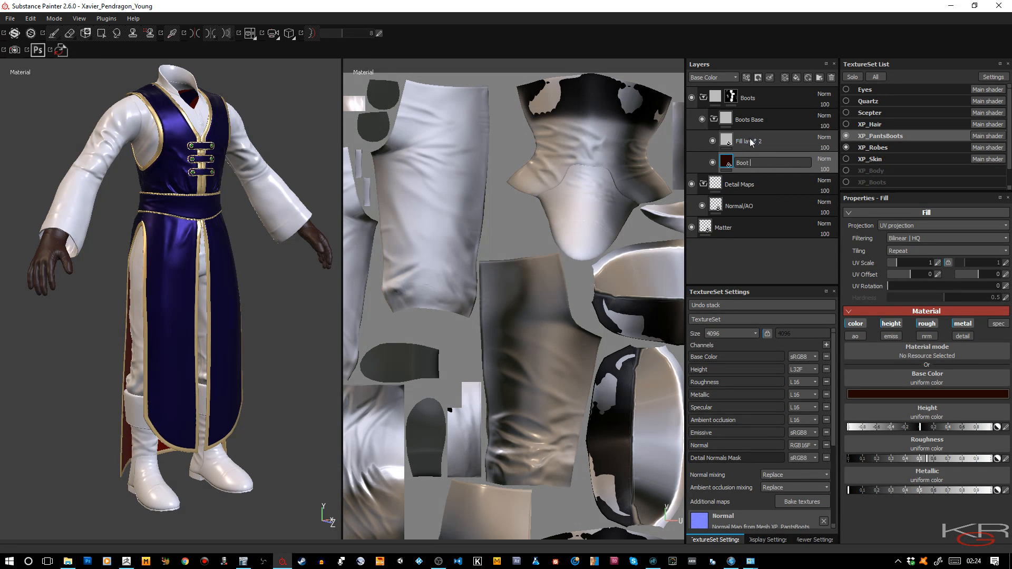
text(Leather)
key(Return)
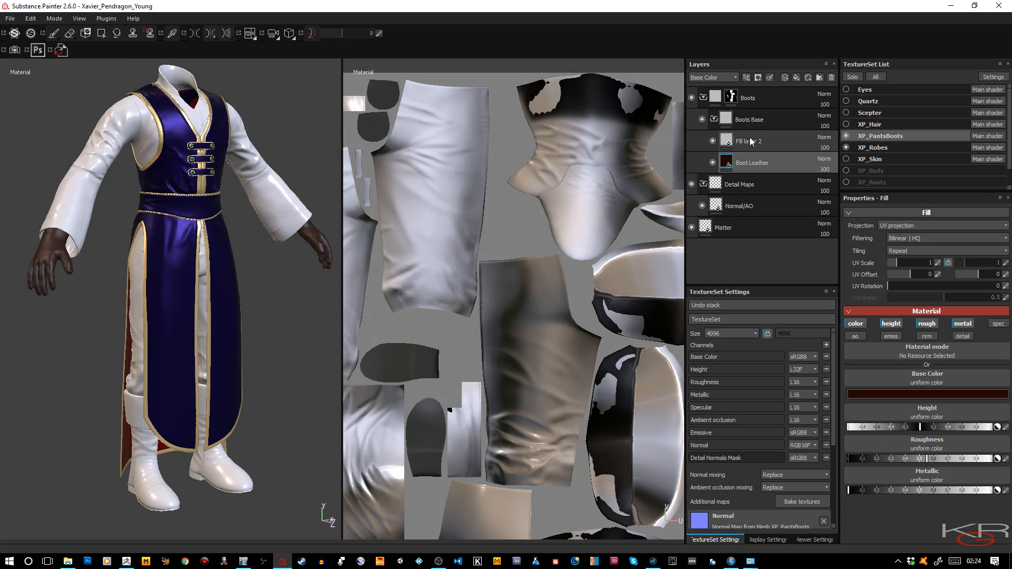
Enable the detail channel on the Boot Leather fill and set its Detail Normals Mask colour to black.
click(963, 336)
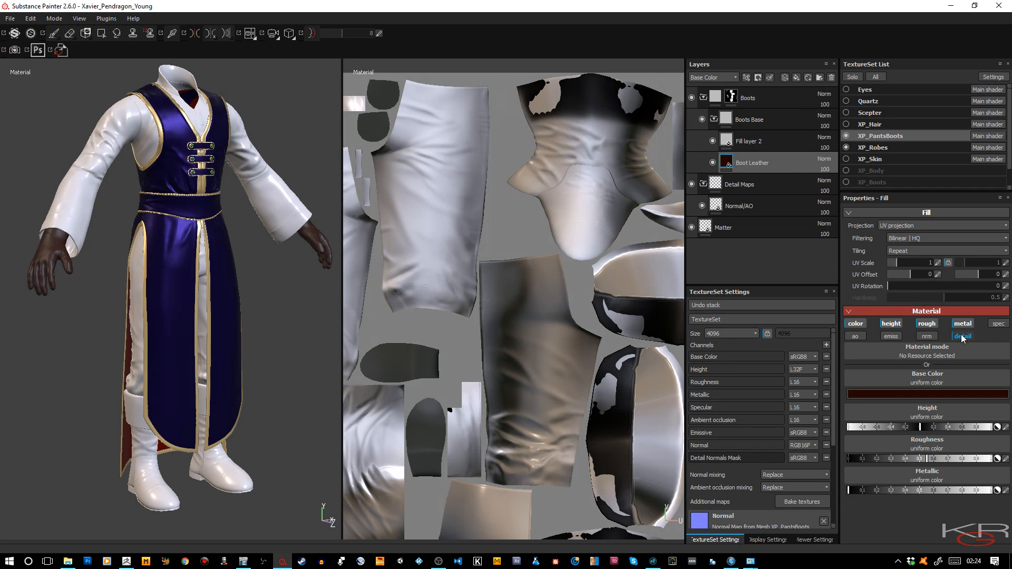
click(981, 522)
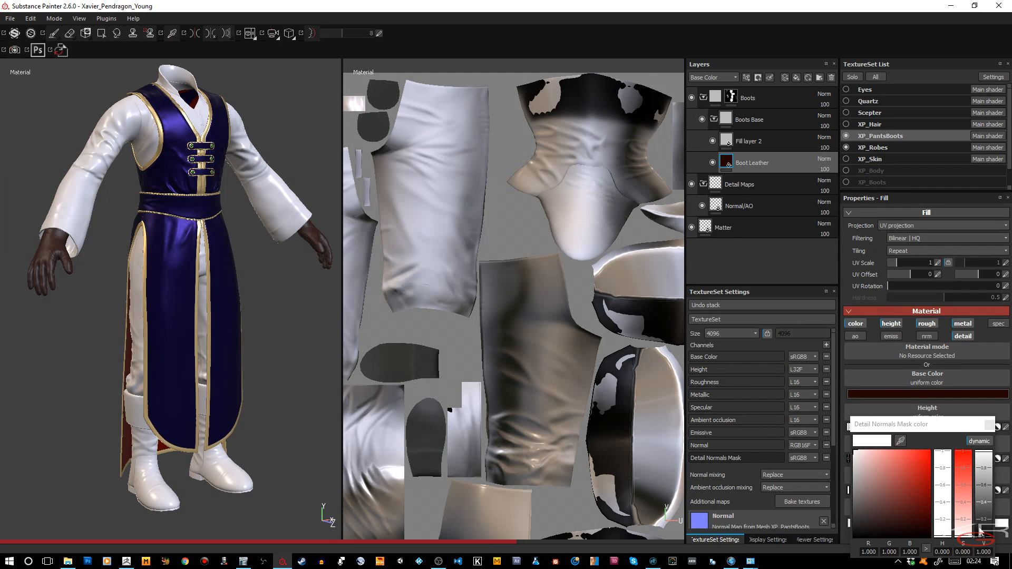
drag(982, 529, 983, 540)
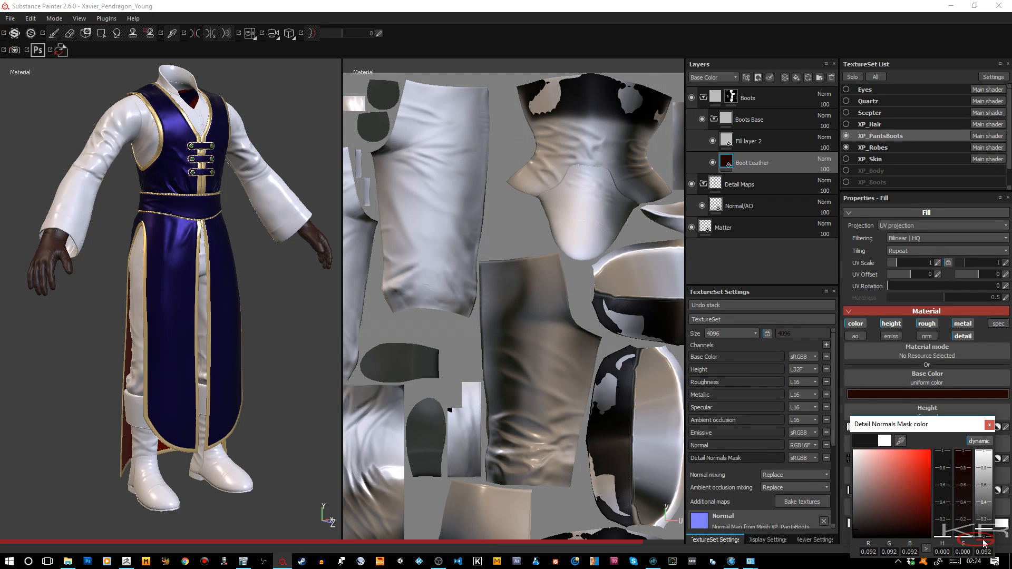
click(991, 427)
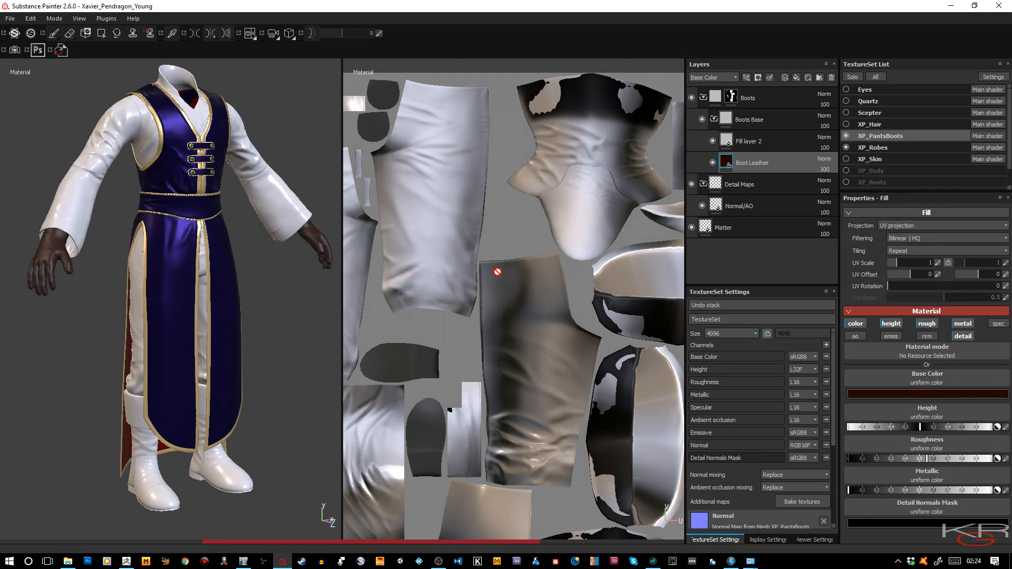
Rename the light grey fill layer above Boot Leather as Sole and give it a black mask.
click(750, 147)
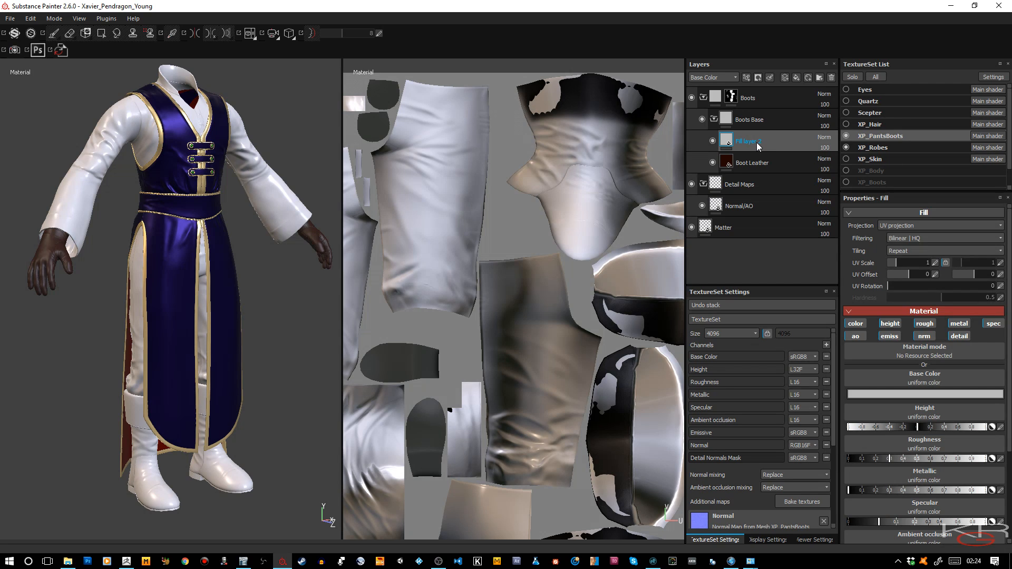
double_click(759, 142)
text(Sole)
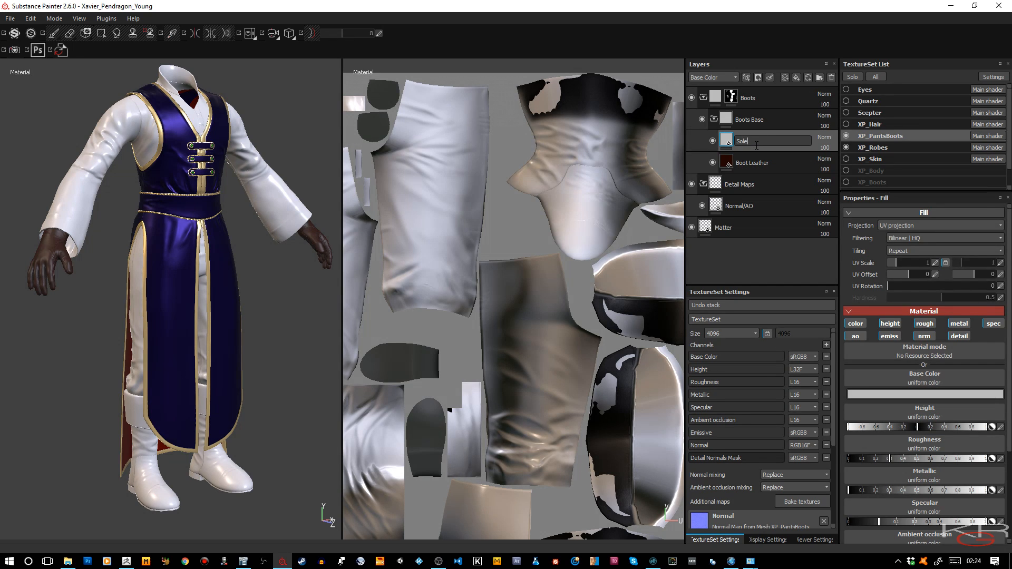
key(Return)
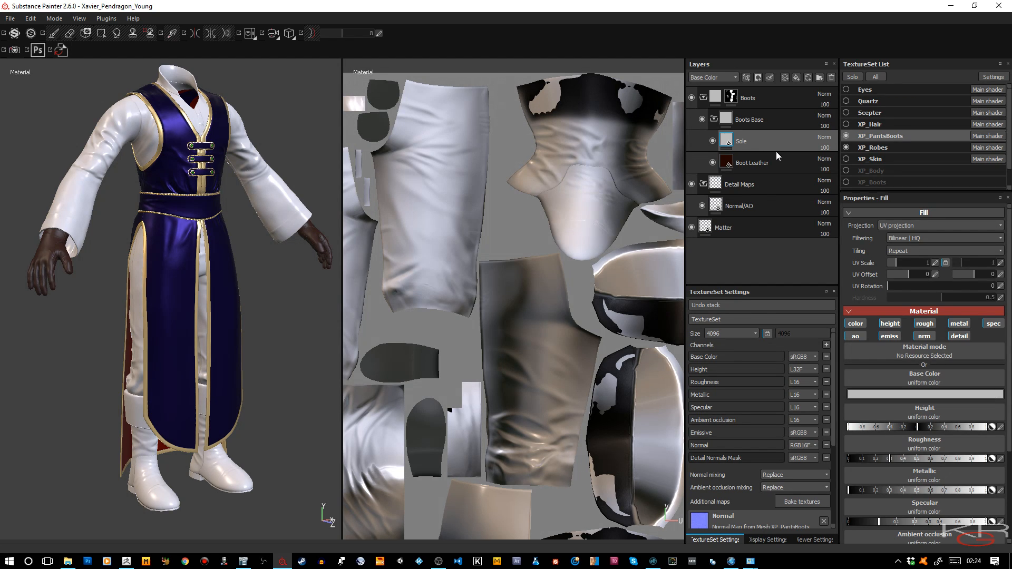
right_click(769, 144)
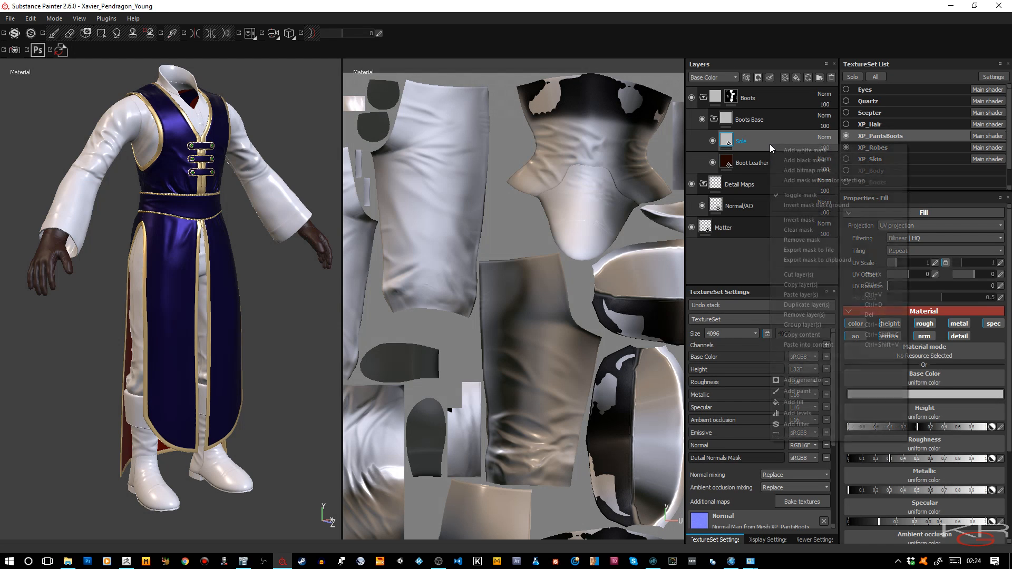
click(791, 161)
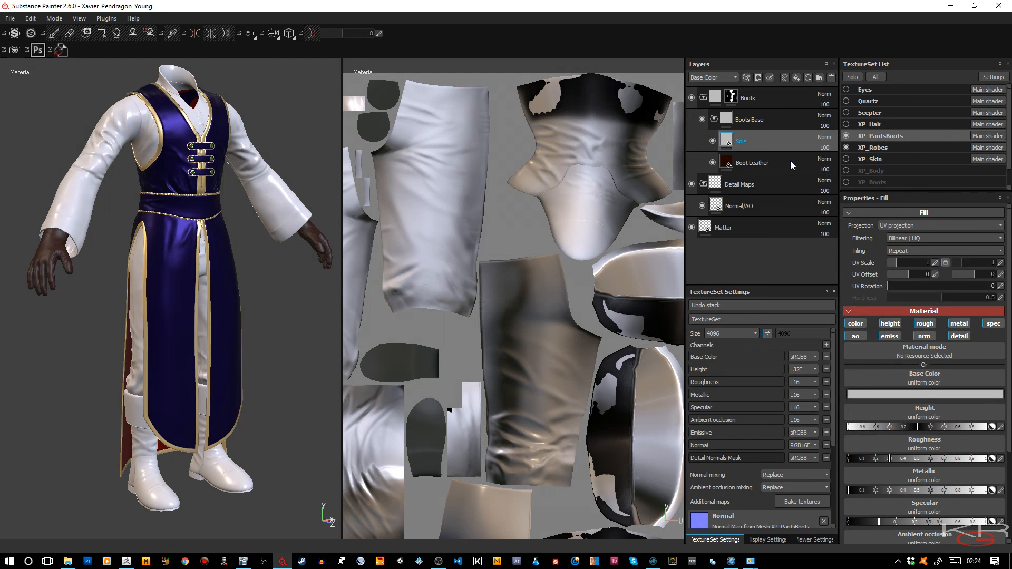
Fill the underside UV islands of both boots into the Sole mask using Polygon Fill in UV chunk mode.
key(4)
middle_drag(395, 297, 482, 212)
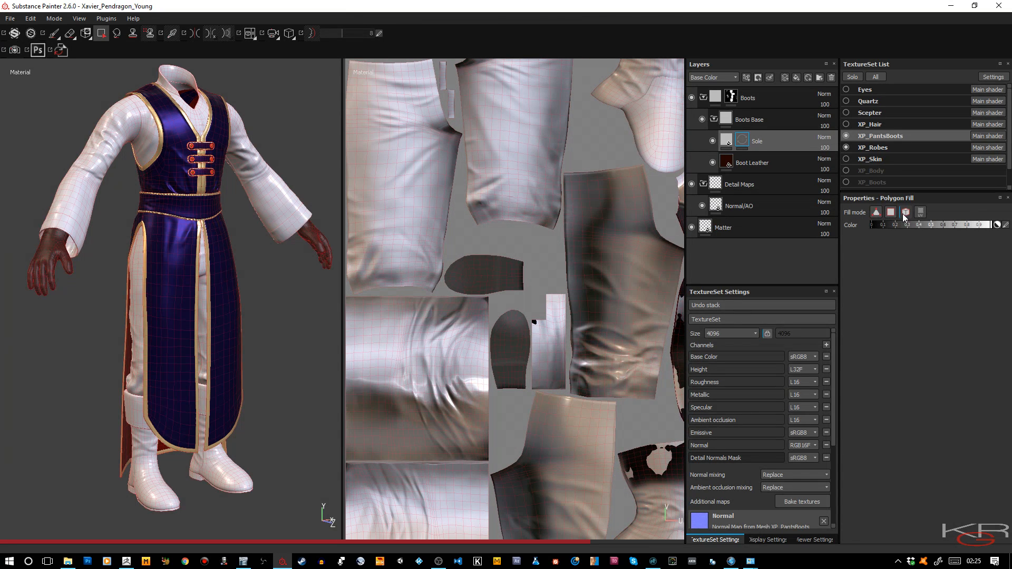
click(920, 212)
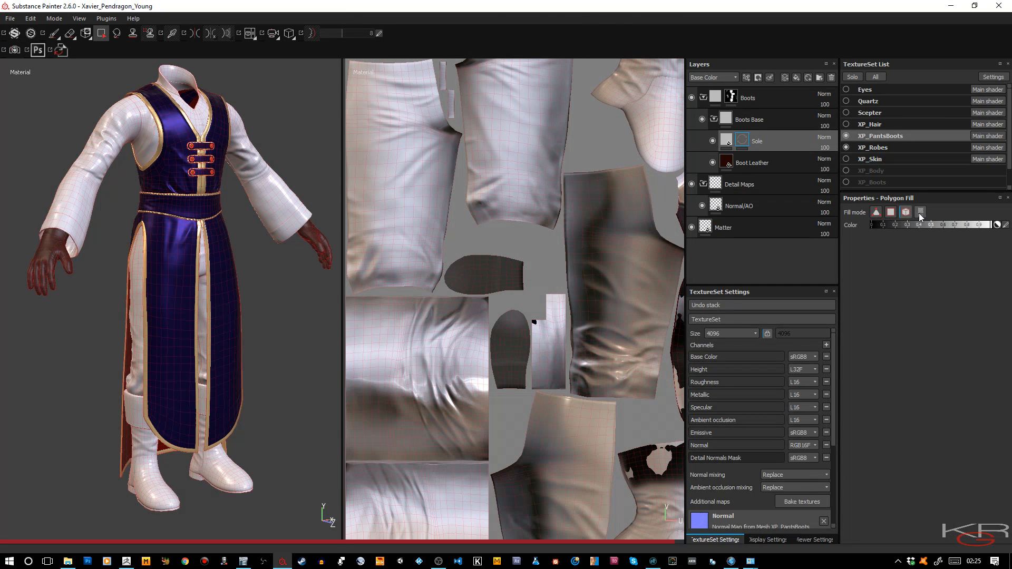
click(496, 274)
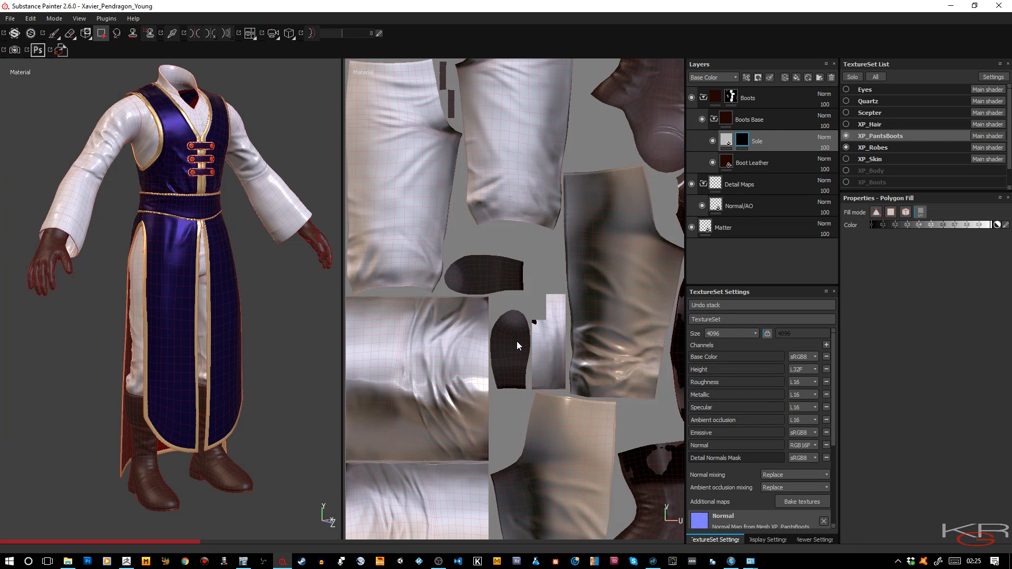
alt+right_drag(514, 344, 482, 171)
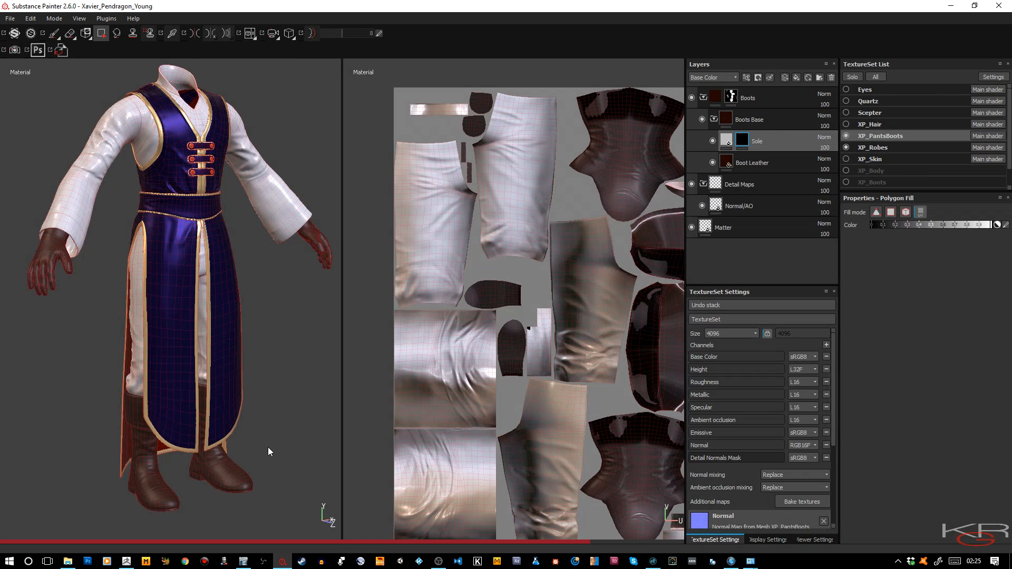
alt+drag(268, 447, 320, 316)
click(239, 457)
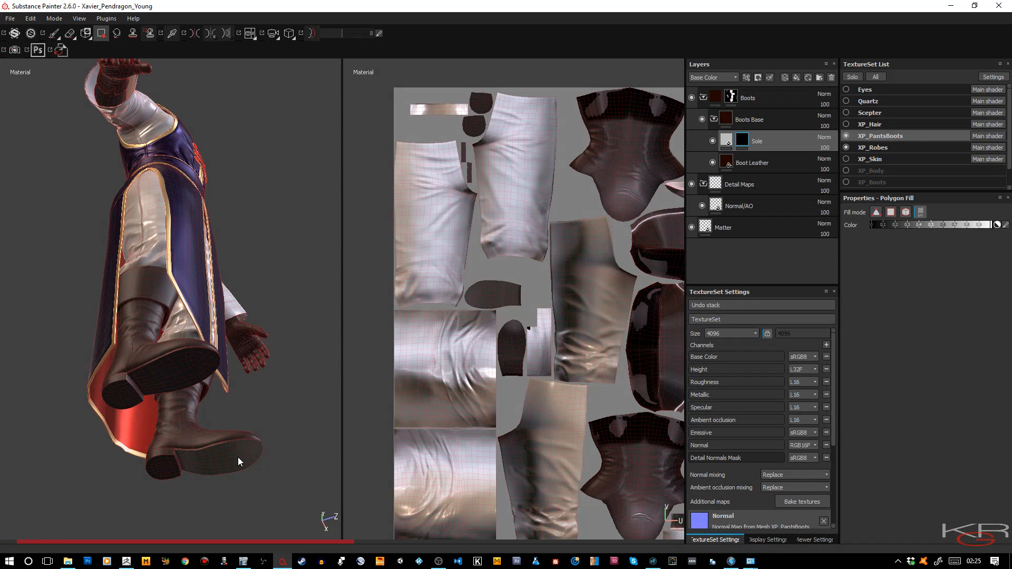
click(191, 371)
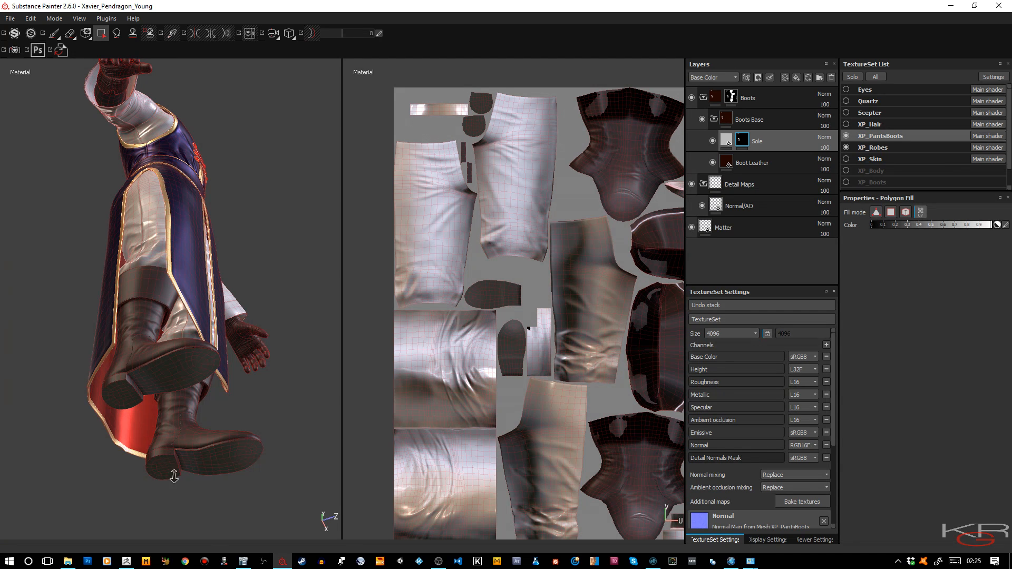
Add the edge faces of the boot heels to the Sole mask with the UV chunk fill.
alt+right_drag(163, 450, 211, 485)
alt+drag(211, 485, 127, 463)
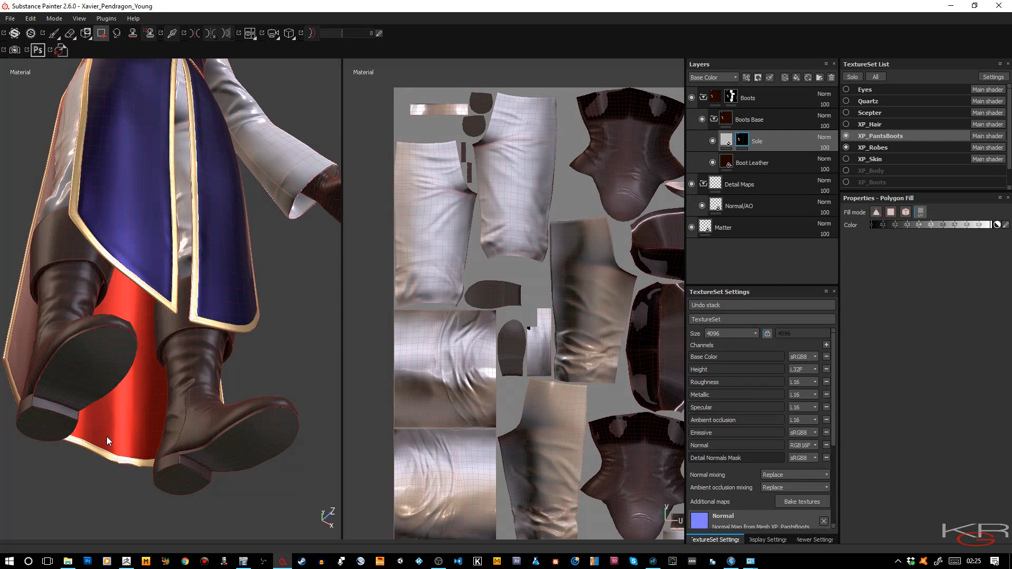
click(74, 414)
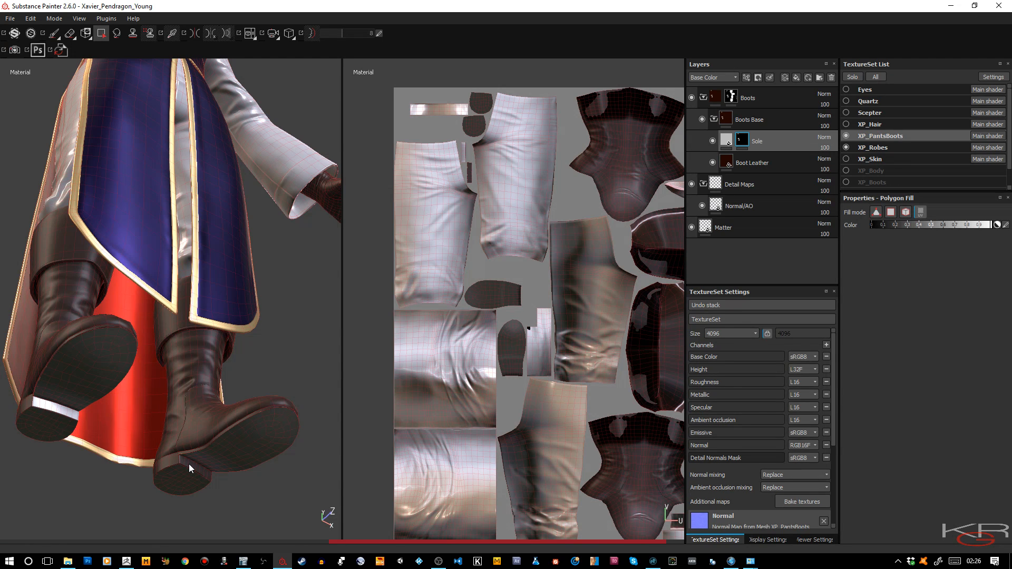
Examine the sole mask's coverage on the boots in the single-channel views, including Base Color, and return to the material view.
key(c)
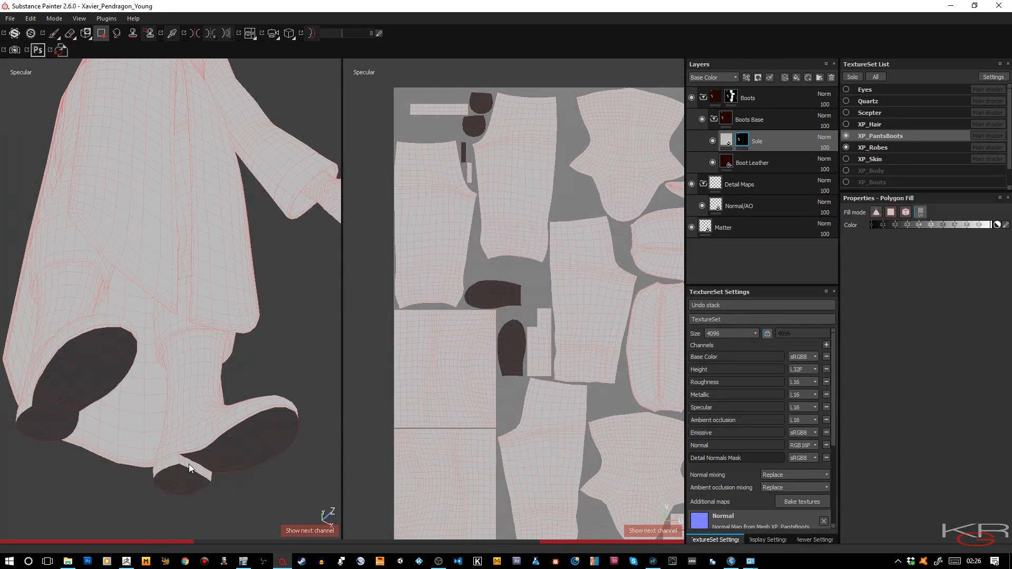
key(c)
key(c)
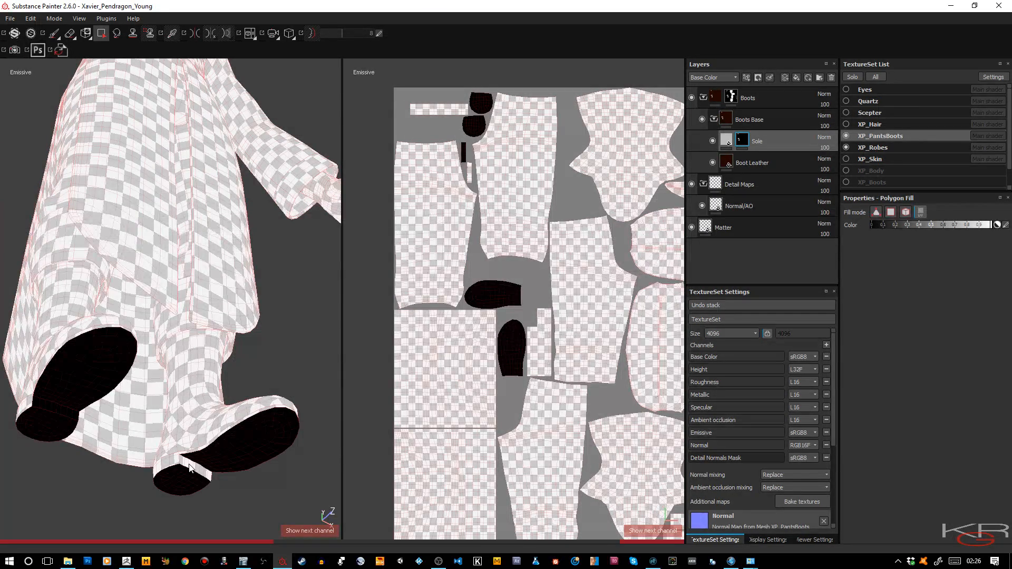
key(c)
key(c)
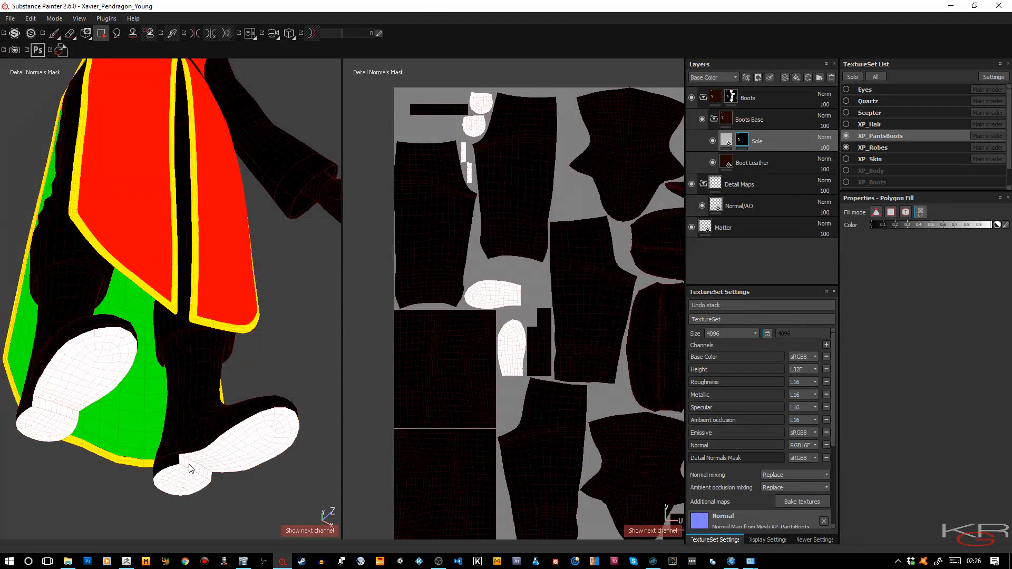
key(c)
key(c)
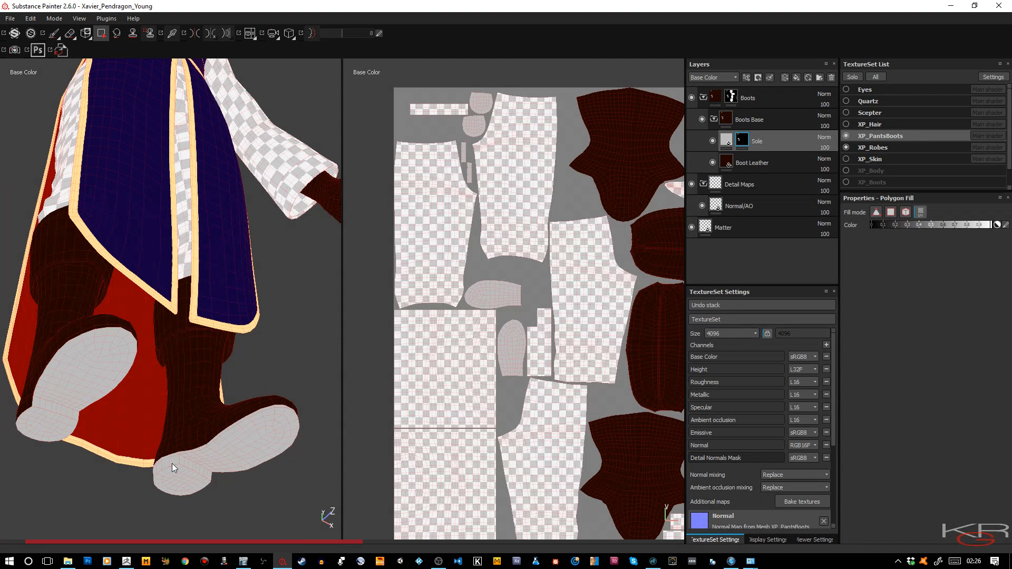
click(28, 406)
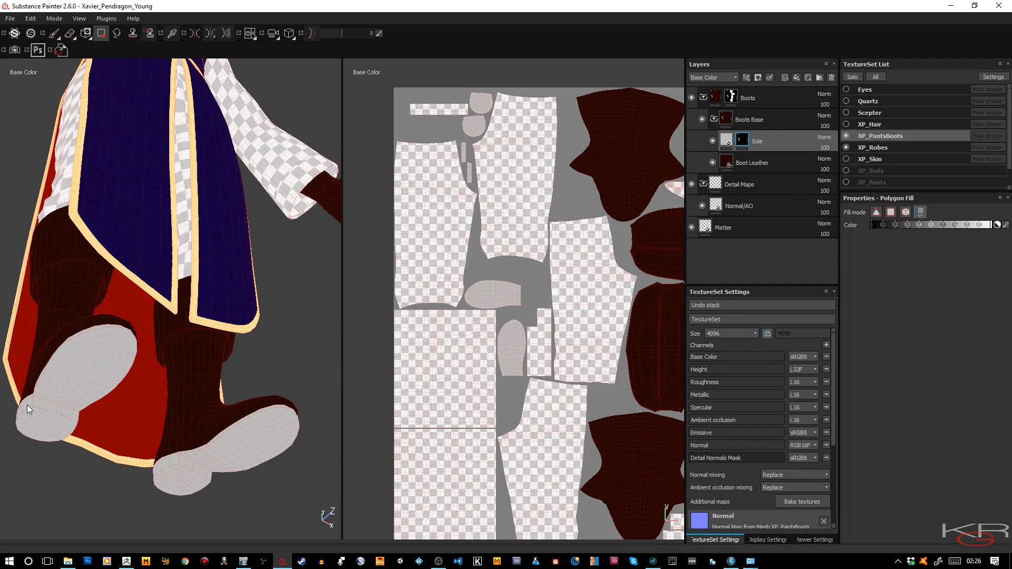
alt+drag(27, 405, 62, 507)
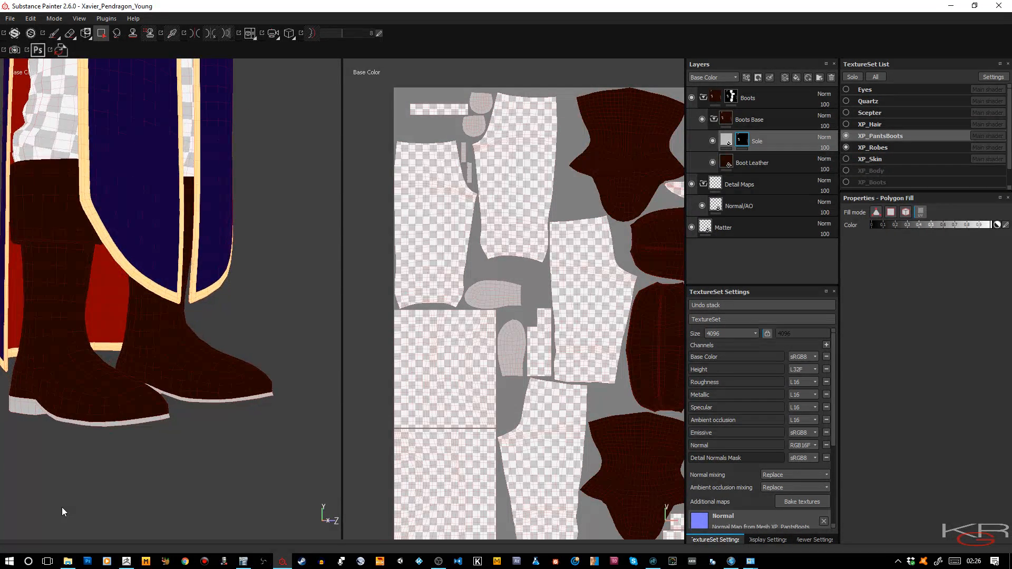
key(m)
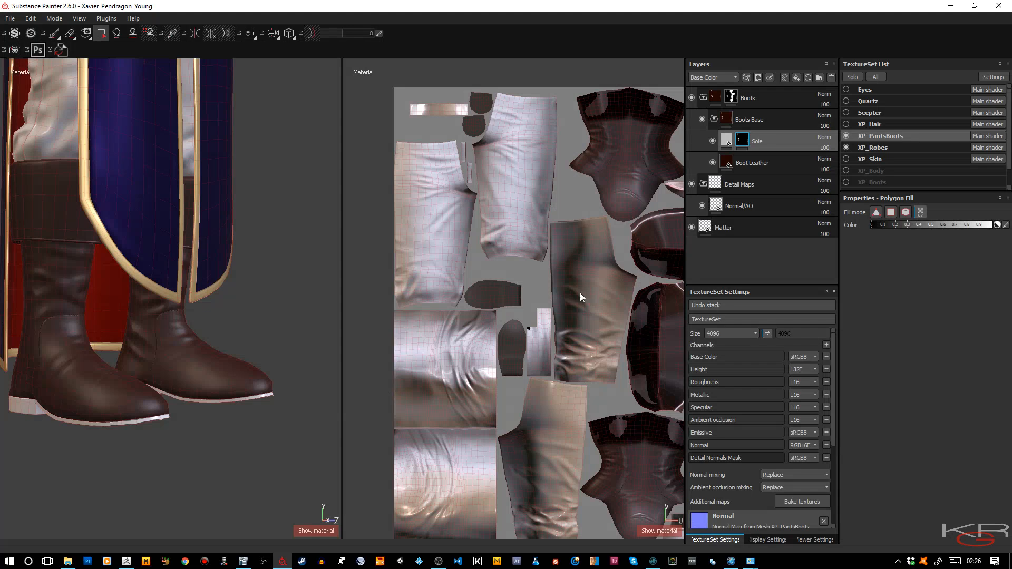
Disable the normal, emissive, ambient occlusion, specular and metallic channels on the Sole fill layer.
click(726, 140)
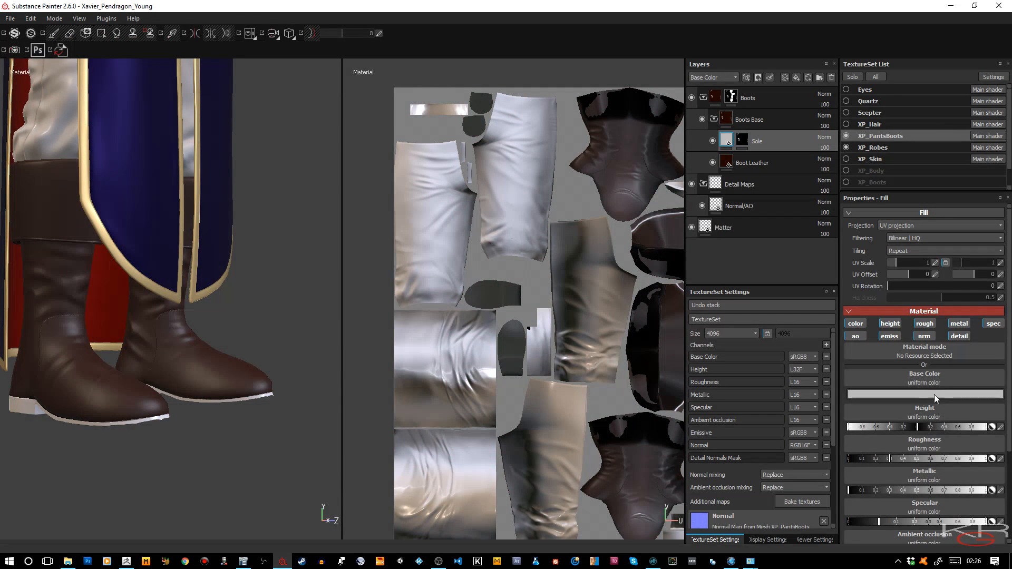
click(925, 336)
click(892, 337)
click(851, 338)
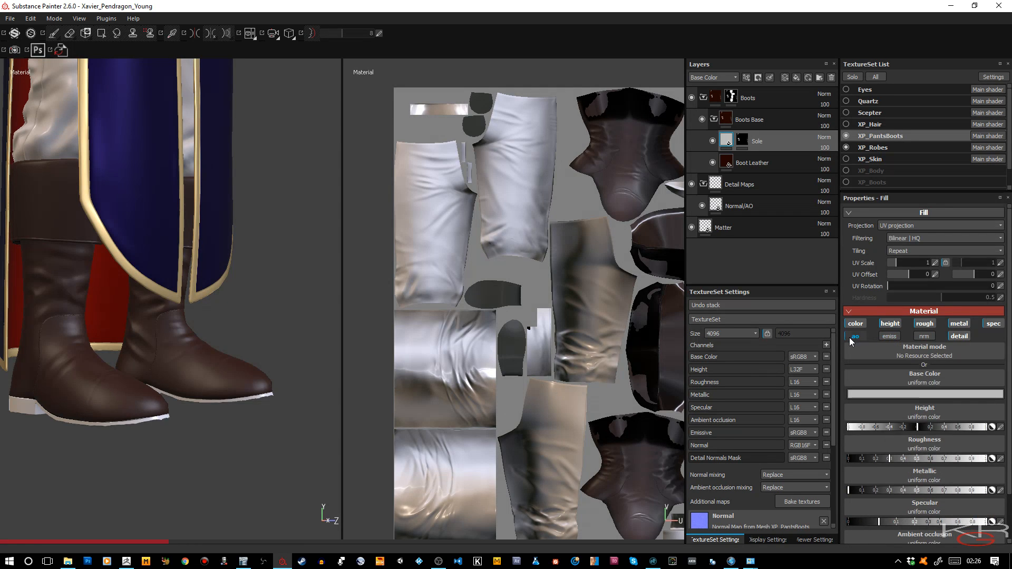
click(986, 324)
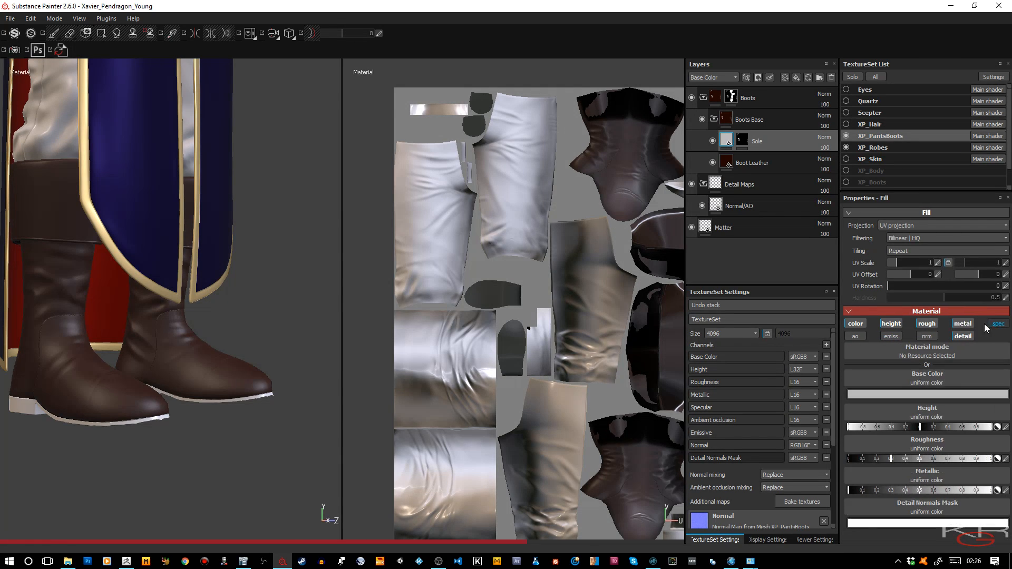
click(970, 324)
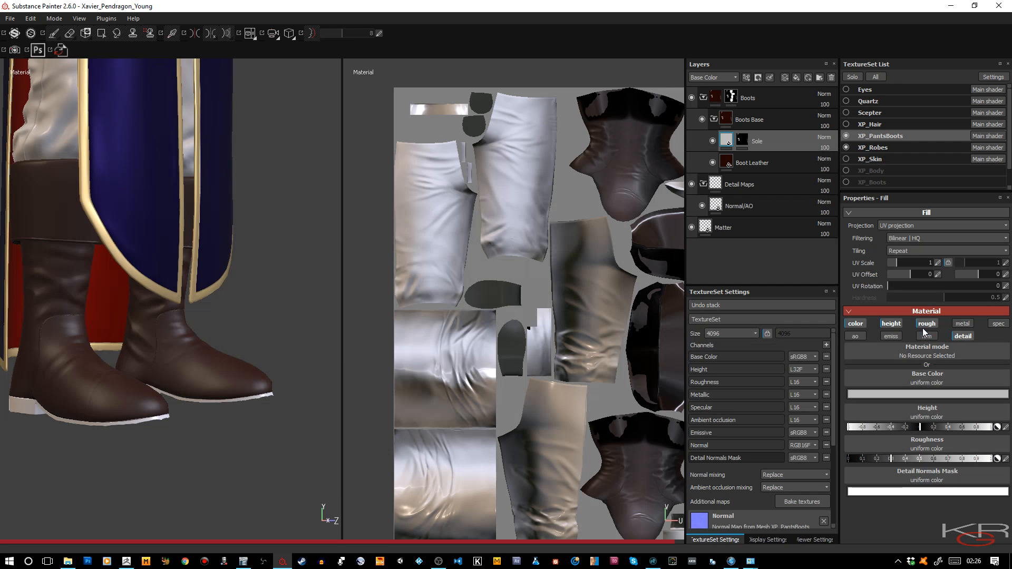
Set the Detail Normals Mask colour of the Sole fill to black.
click(989, 492)
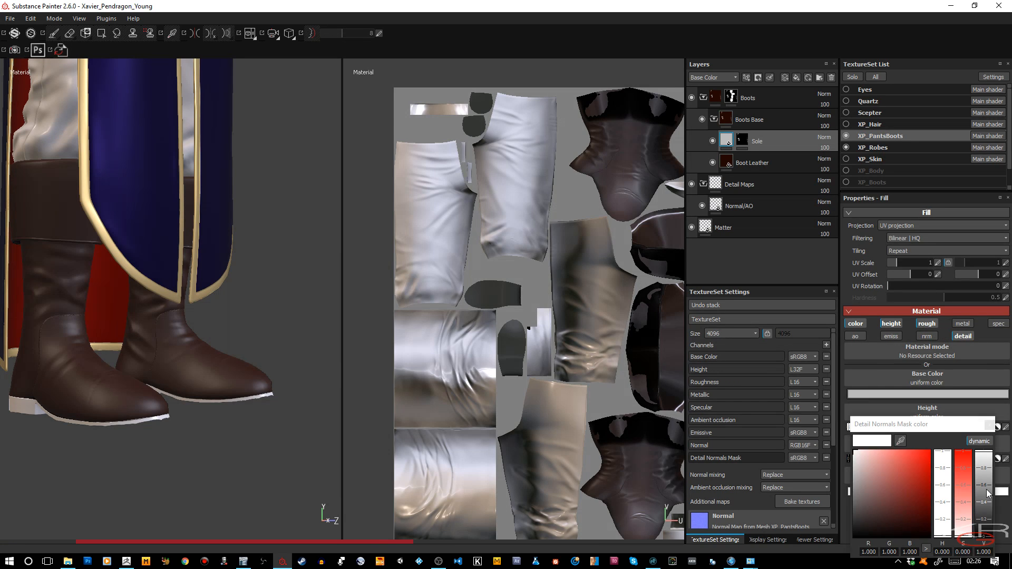
drag(988, 493, 988, 549)
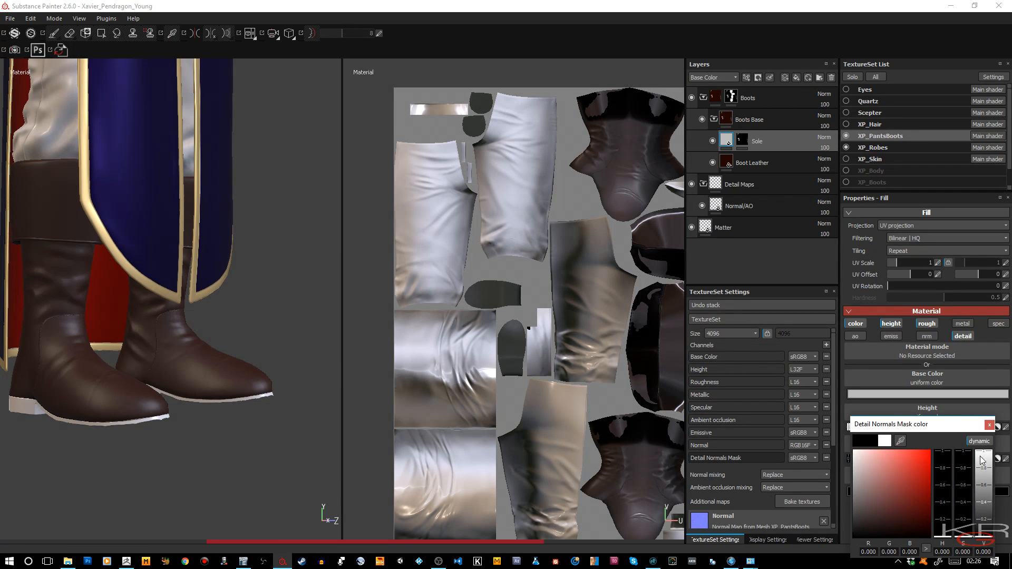
click(990, 425)
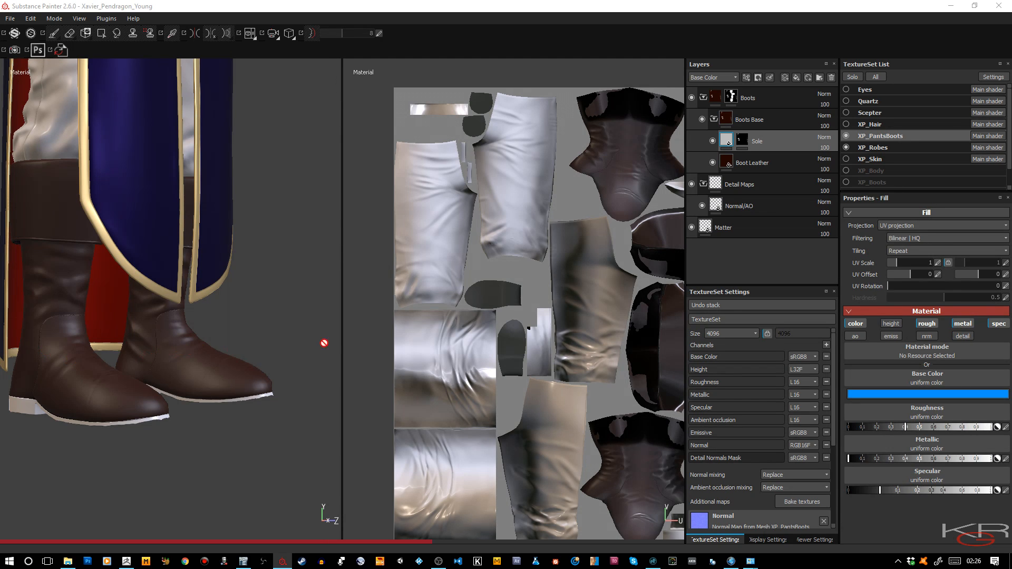
Change the Sole fill's base colour to a near-black neutral with saturation 0 and value 0.004.
click(920, 397)
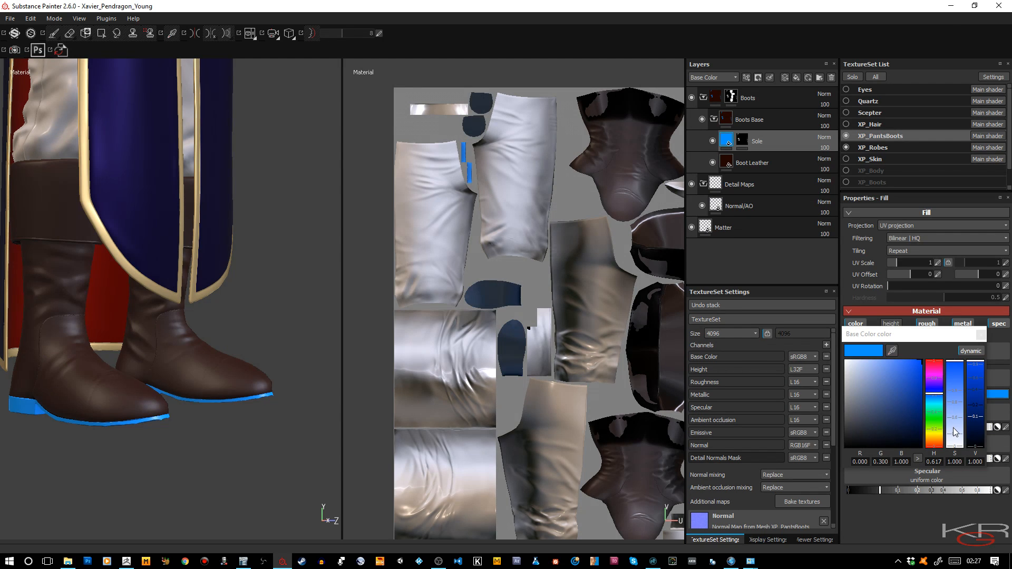
drag(956, 433, 956, 453)
click(970, 446)
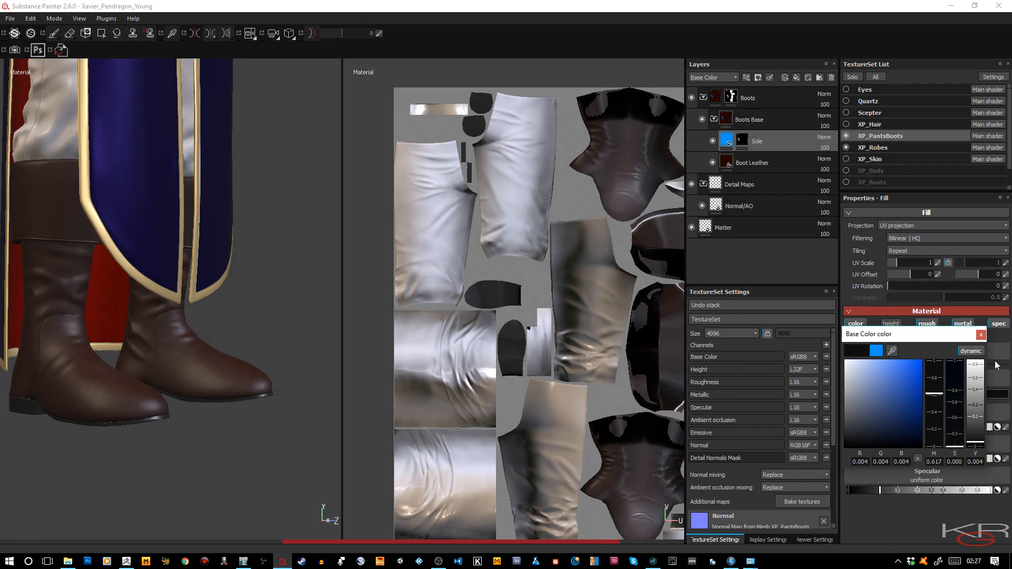
click(982, 335)
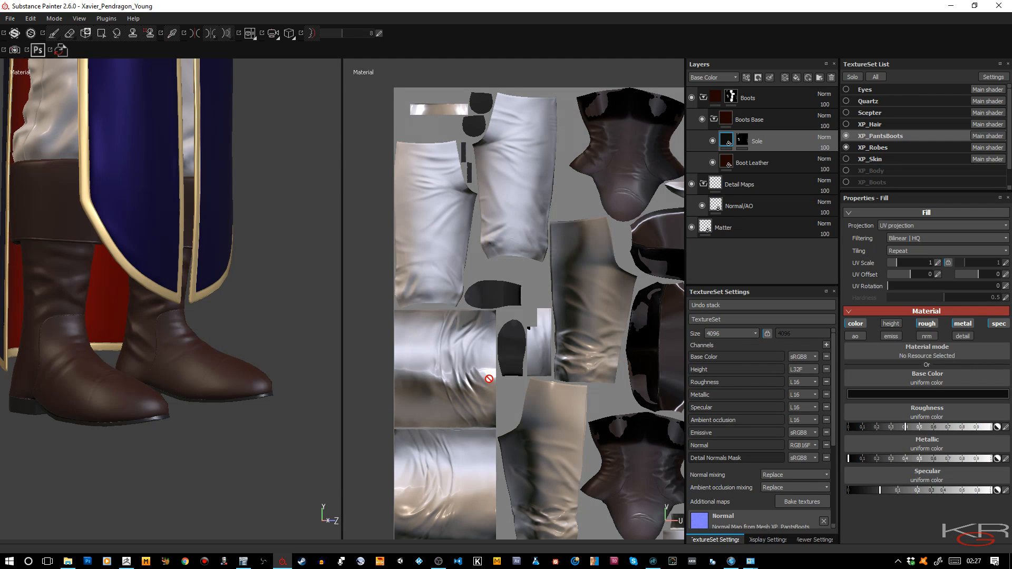
Examine the boots with their dark soles and the surrounding clothing from several angles and distances.
alt+drag(221, 435, 244, 369)
alt+middle_drag(244, 369, 324, 395)
alt+drag(275, 410, 238, 397)
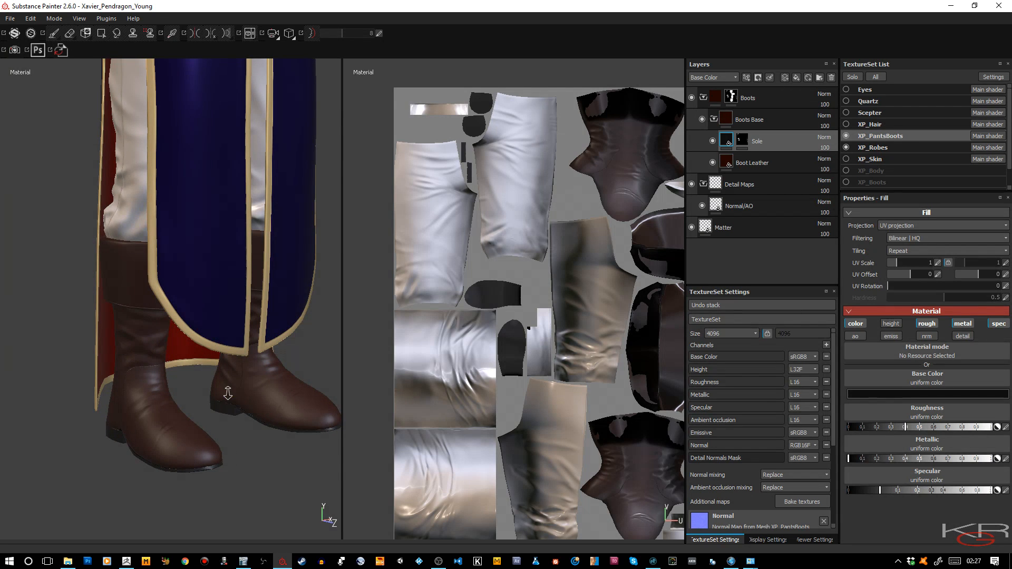
alt+right_drag(226, 385, 220, 302)
alt+middle_drag(219, 303, 227, 201)
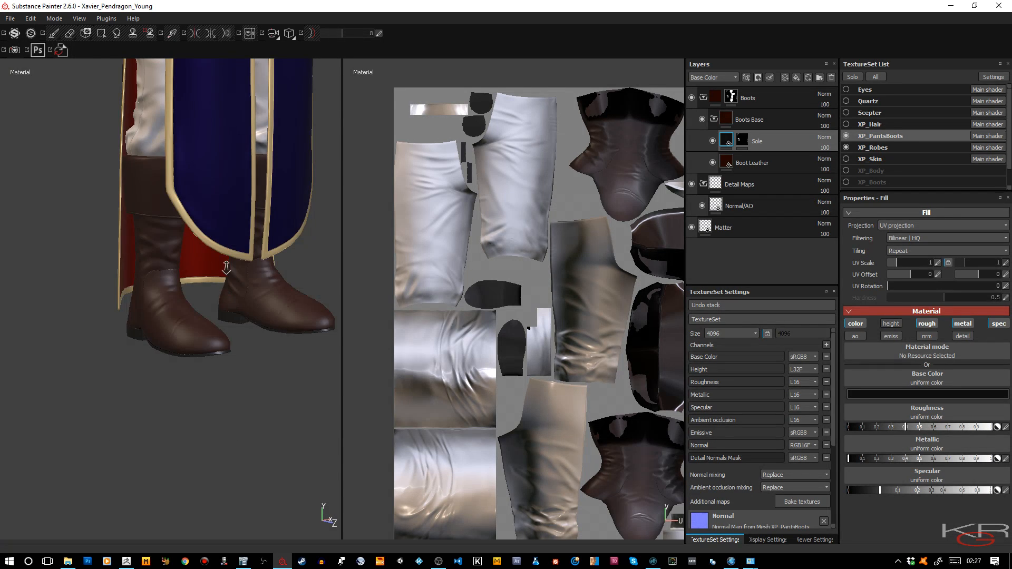
alt+right_drag(226, 205, 230, 268)
mouse_move(235, 238)
alt+mouse_down()
mouse_move(243, 207)
mouse_move(239, 253)
alt+mouse_up()
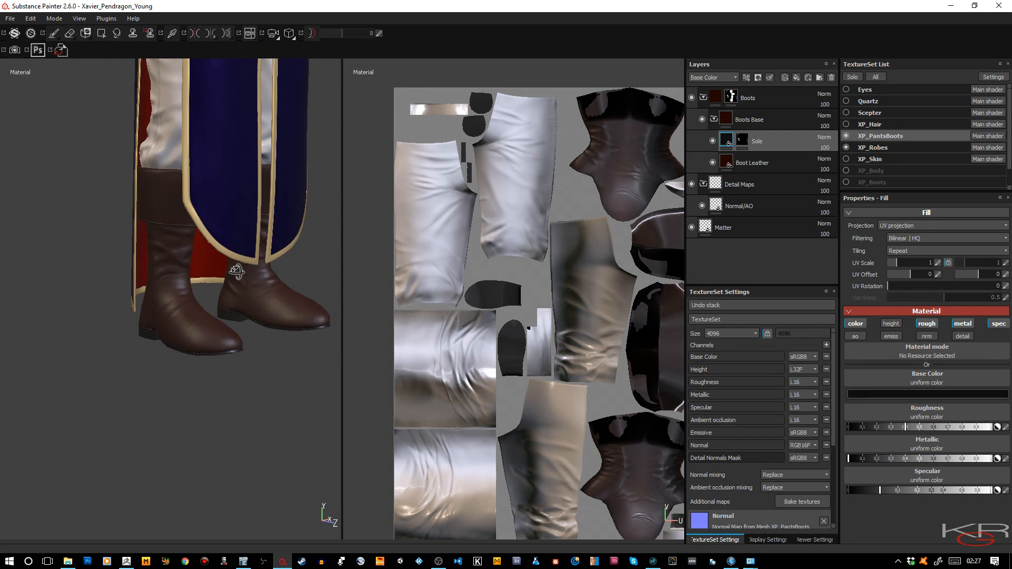
alt+middle_drag(237, 272, 205, 337)
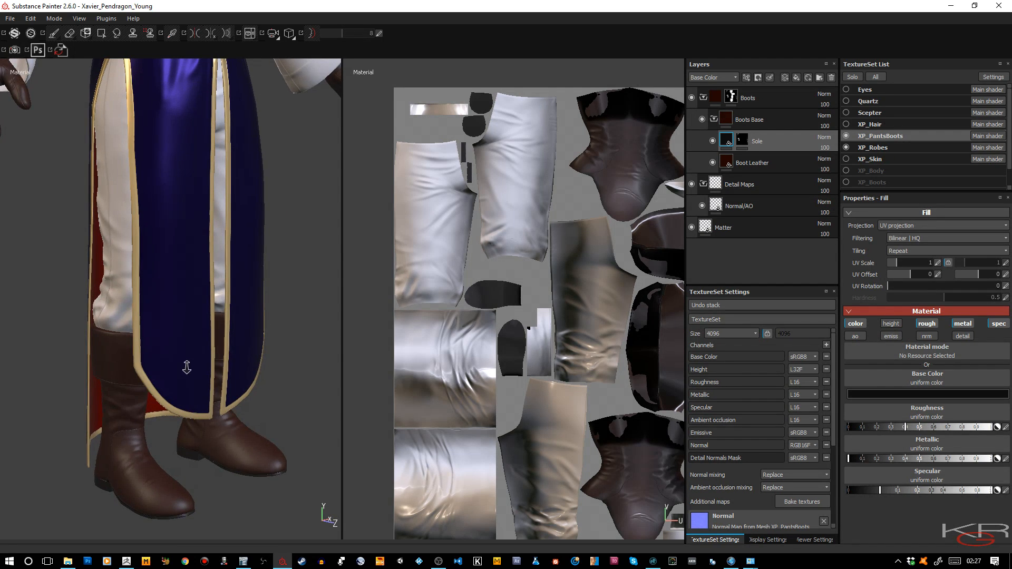
alt+right_drag(205, 338, 250, 484)
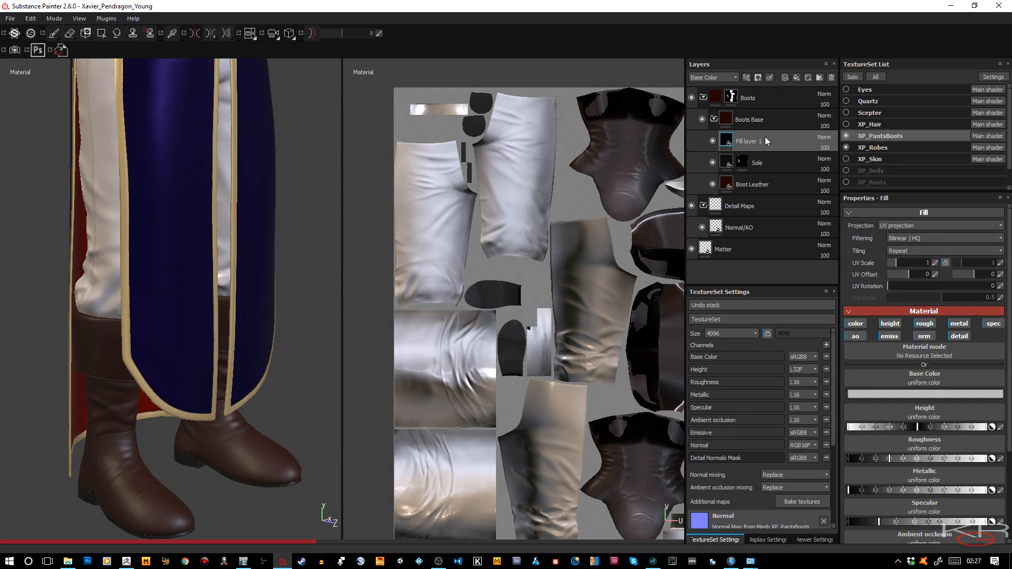
Rename the new fill layer above Sole in the Boots Base folder as Trim.
double_click(759, 141)
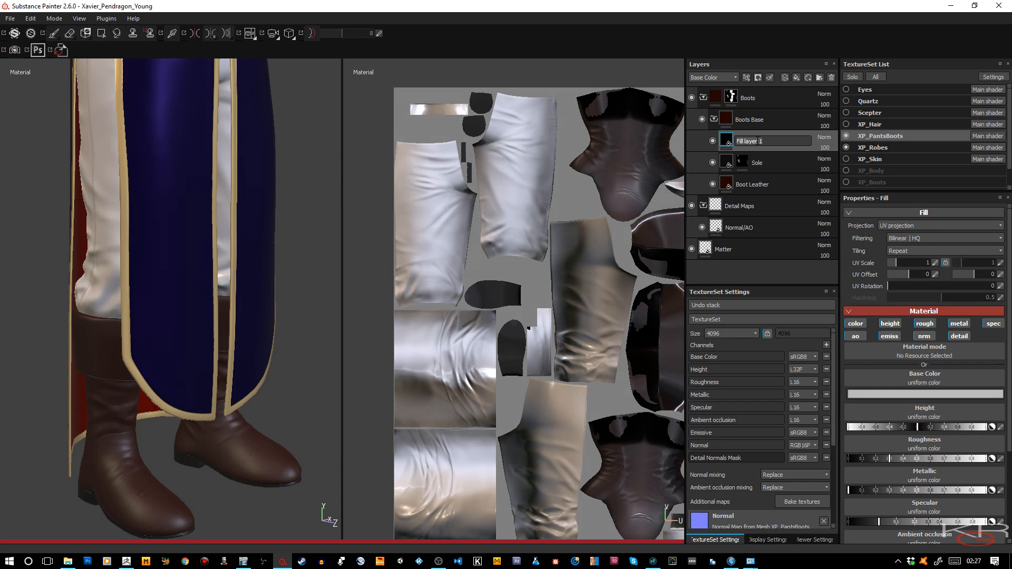
text(Trim)
key(Return)
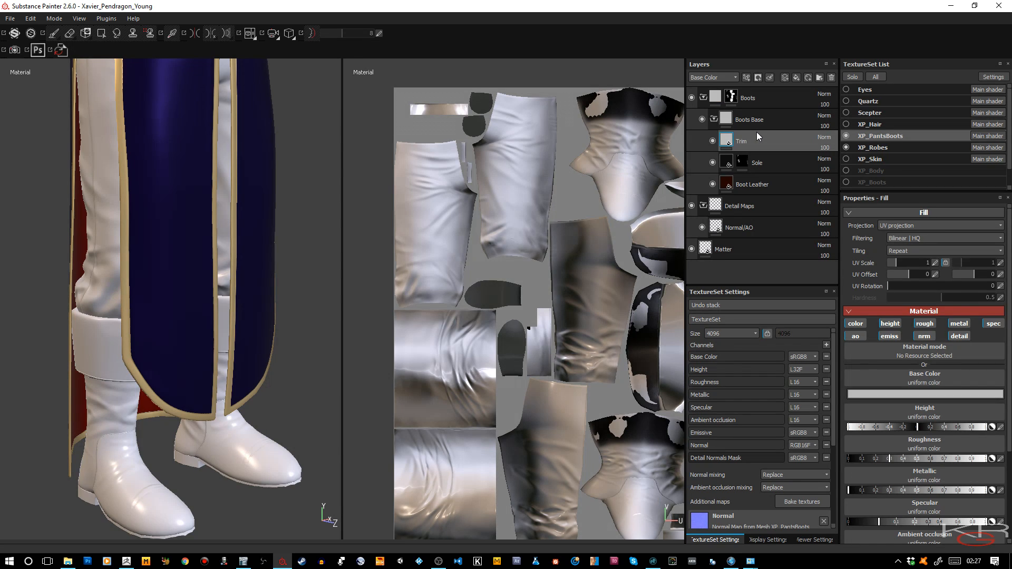
Add a colour-selection mask to the Trim layer and pick the dark blue band colour at the boot cuff.
right_click(761, 138)
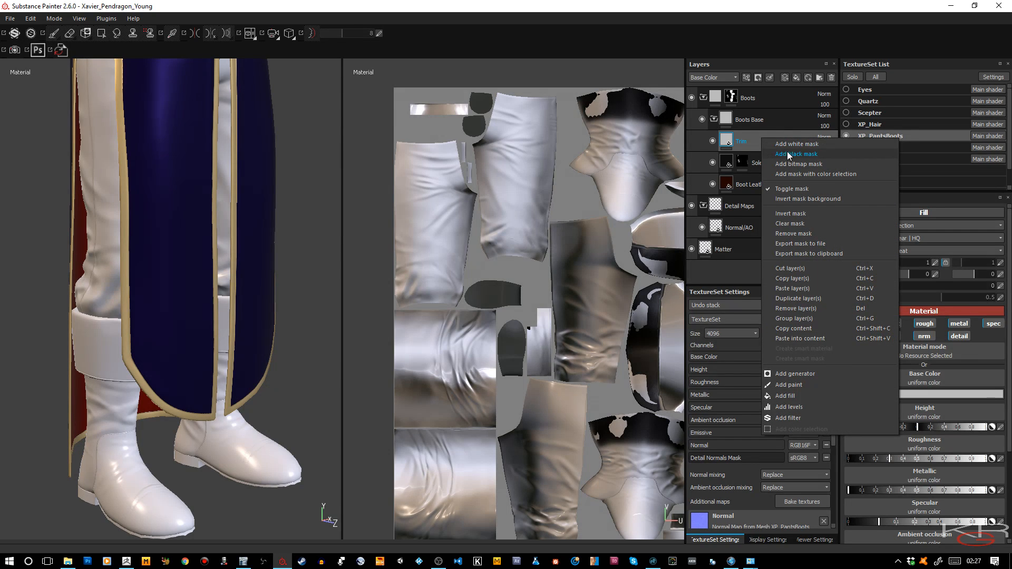
click(807, 177)
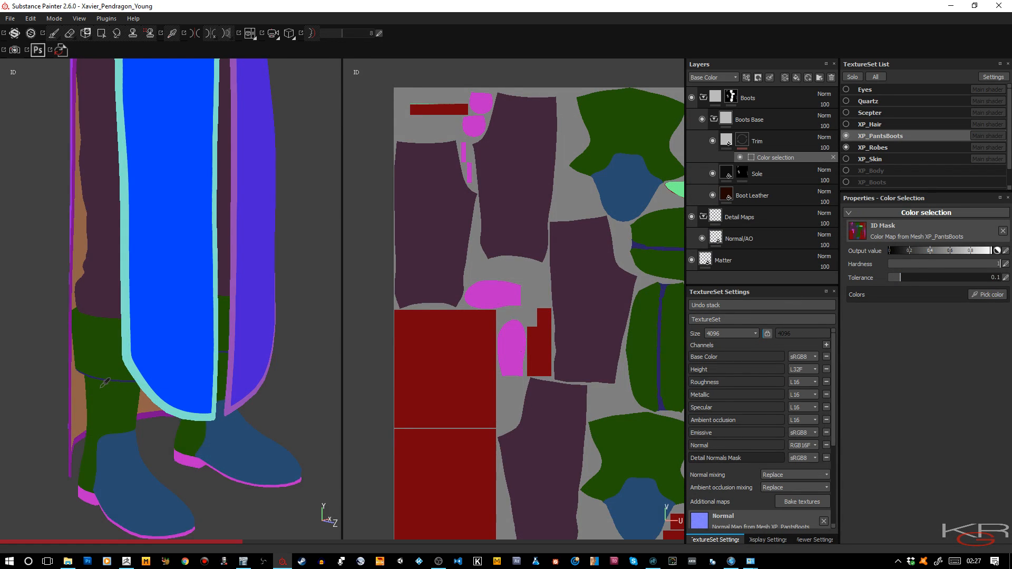
scroll(105, 389, down, 2)
scroll(106, 390, up, 3)
scroll(107, 390, up, 4)
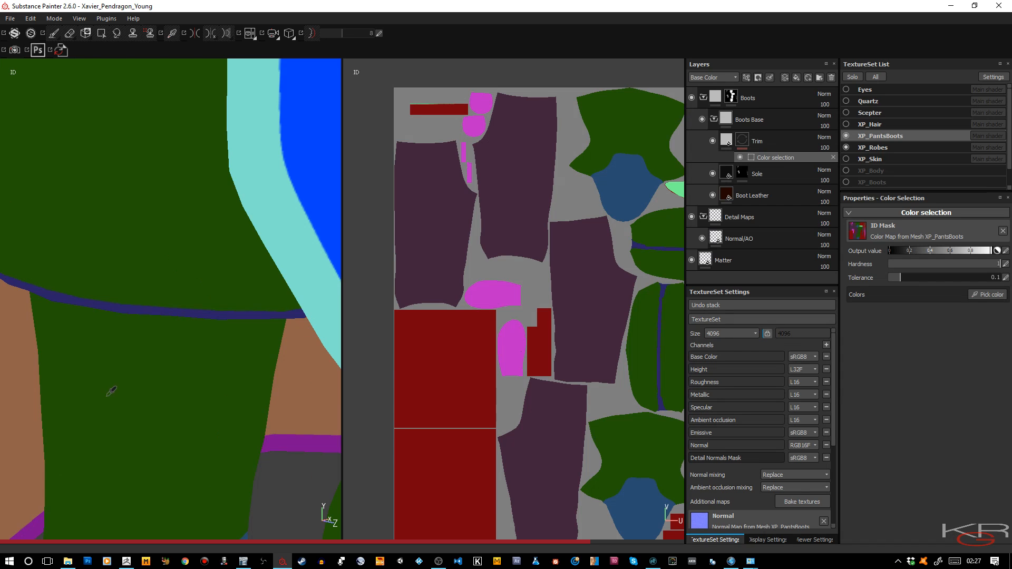
click(162, 311)
click(161, 311)
scroll(177, 333, down, 5)
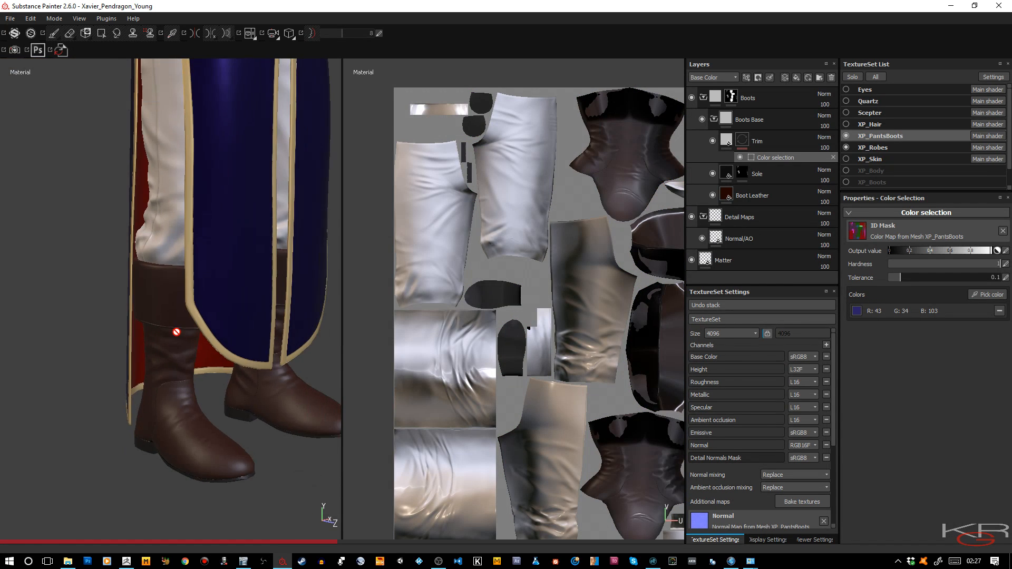
Give the Trim fill a pale gold material using only the color, rough and metal channels, with roughness about 0.5.
click(727, 142)
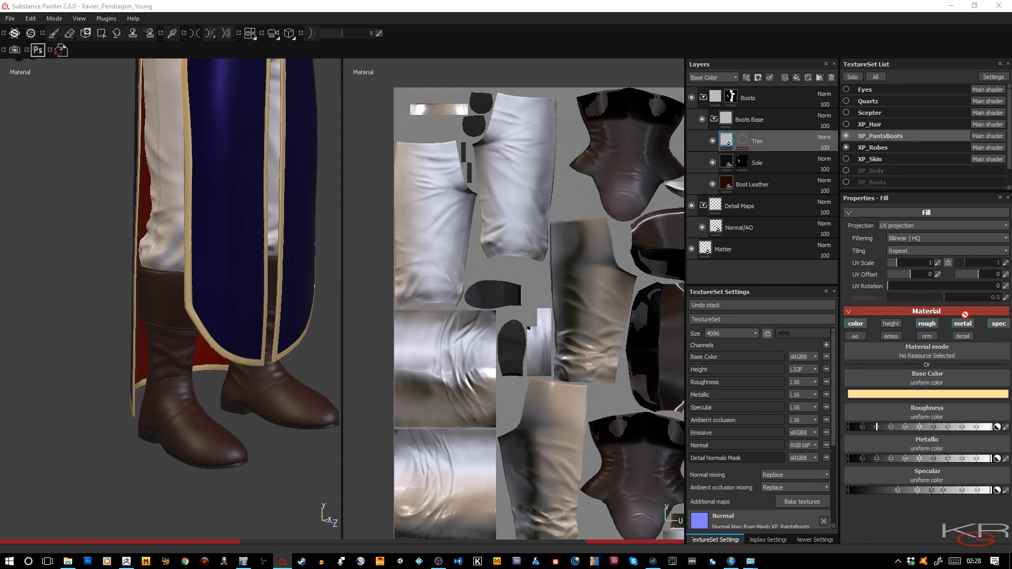
click(1000, 324)
click(916, 428)
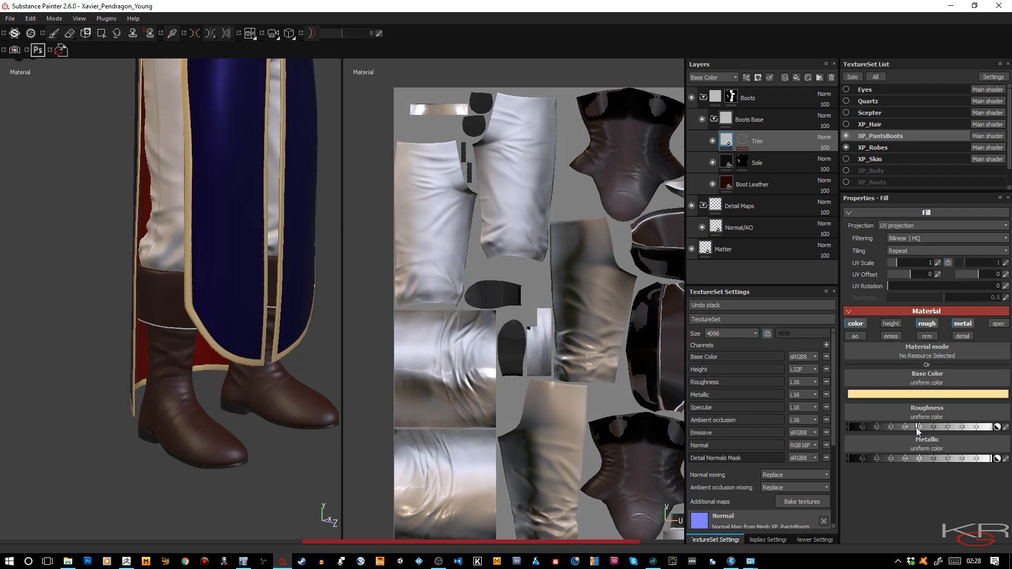
alt+right_drag(219, 402, 199, 226)
alt+drag(138, 224, 201, 212)
alt+middle_drag(201, 212, 176, 330)
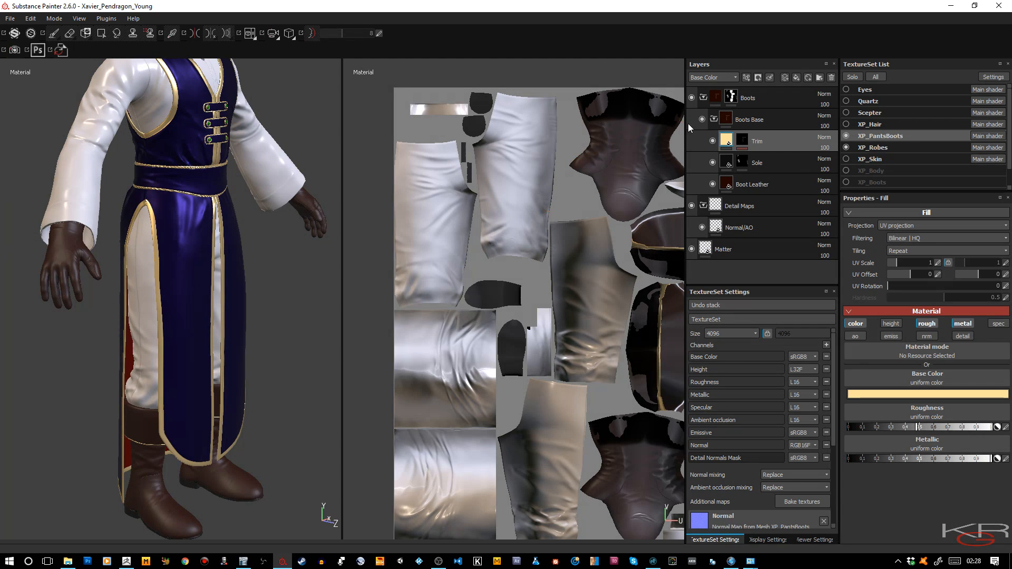
Create a new folder above the Boots folder at the root of the layer stack and name it Pants.
click(704, 98)
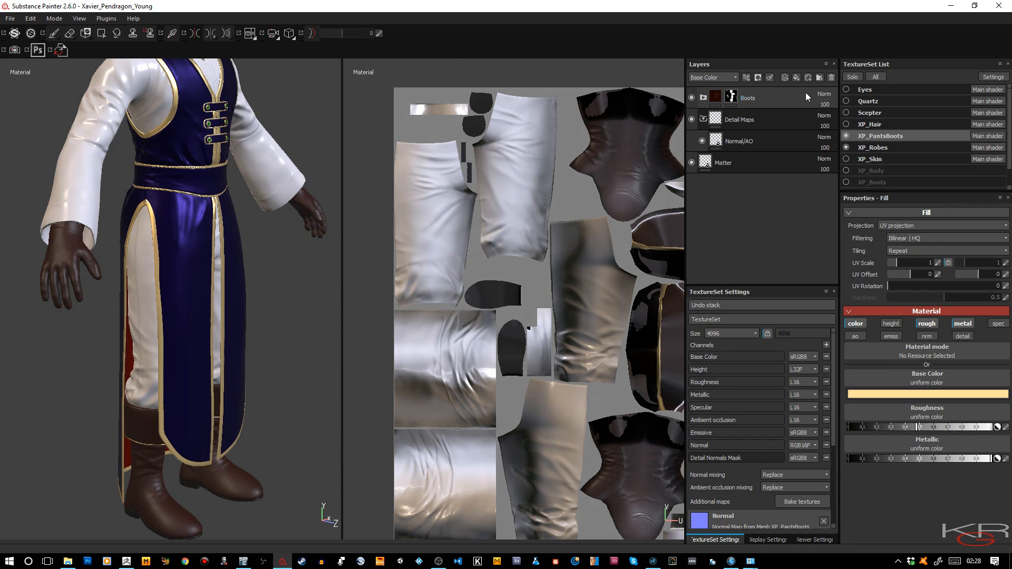
click(820, 77)
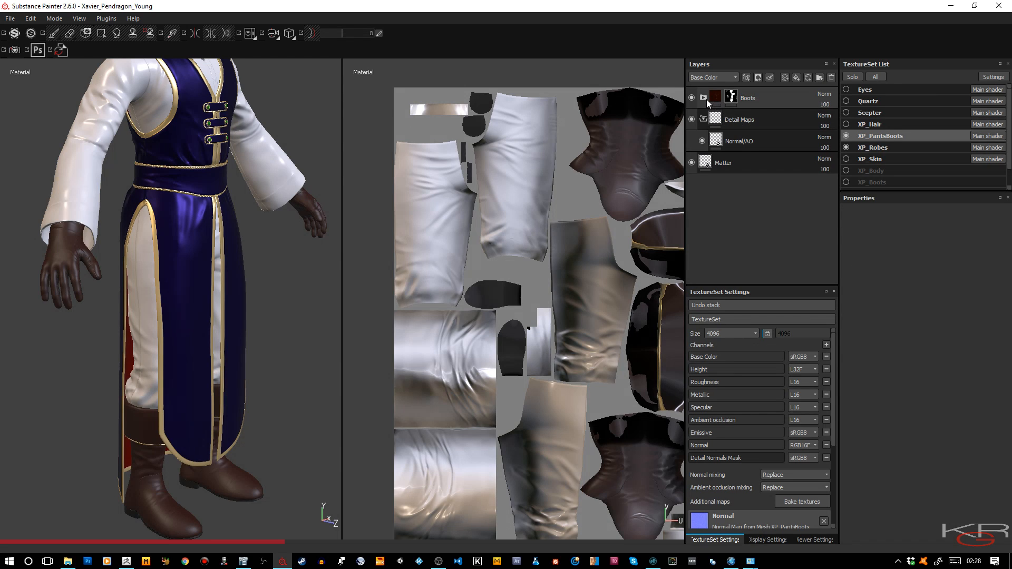
drag(767, 144, 780, 89)
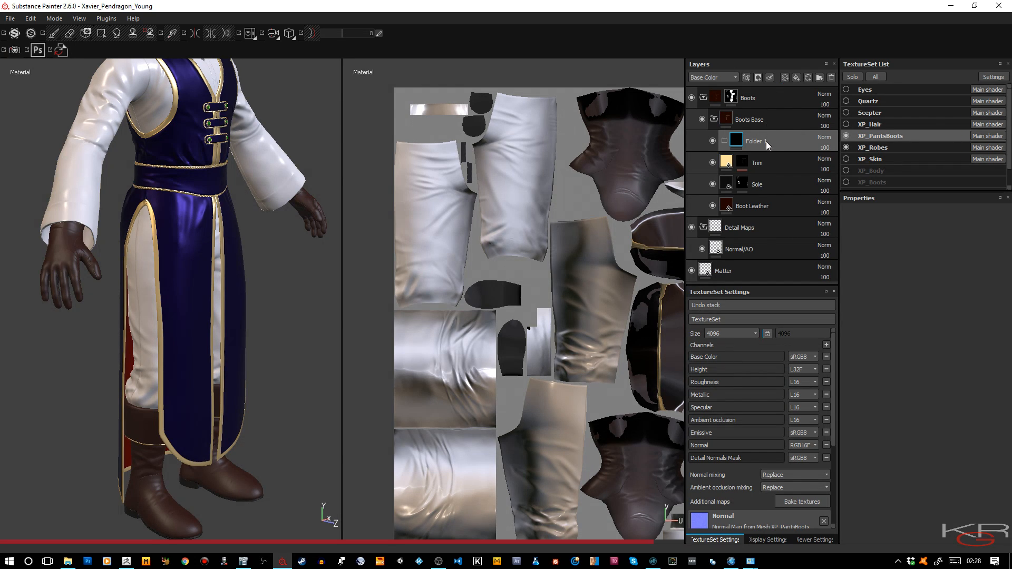
drag(766, 145, 740, 95)
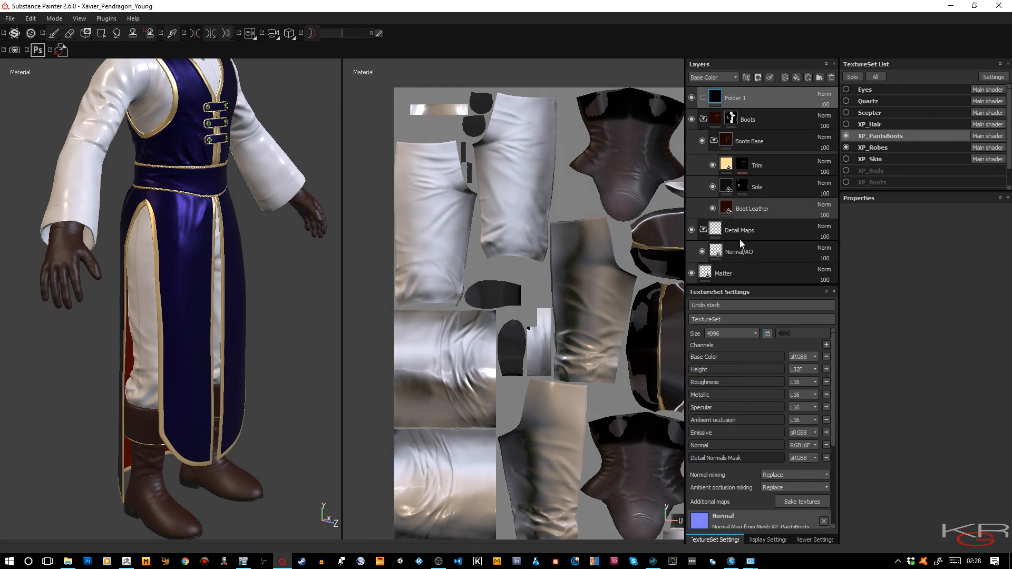
double_click(740, 99)
text(Panc)
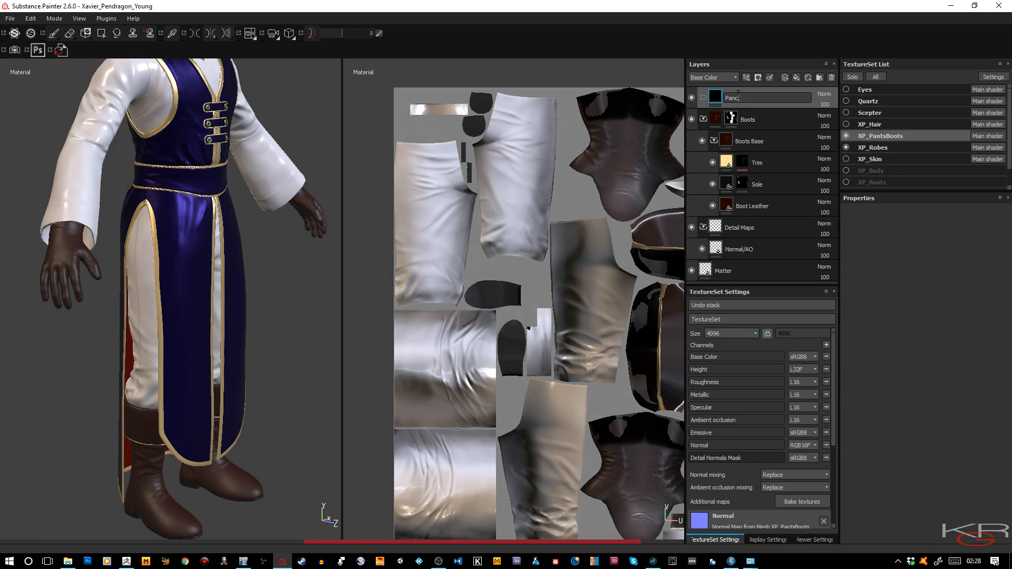
key(BackSpace)
text(ts)
key(Return)
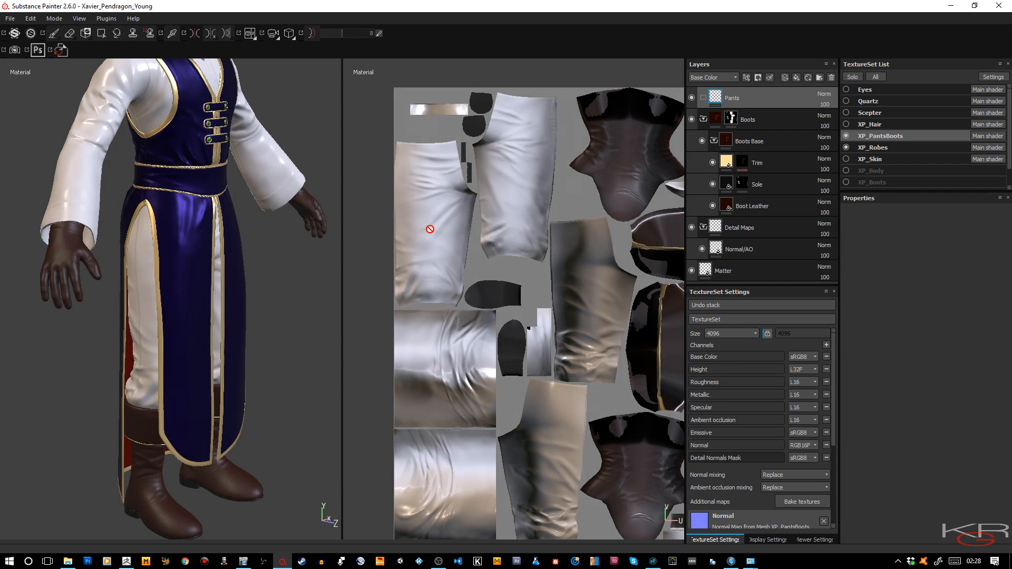
Add a black mask to the Pants folder and make it reveal the pants parts, with polygon fill in mesh mode.
right_click(752, 100)
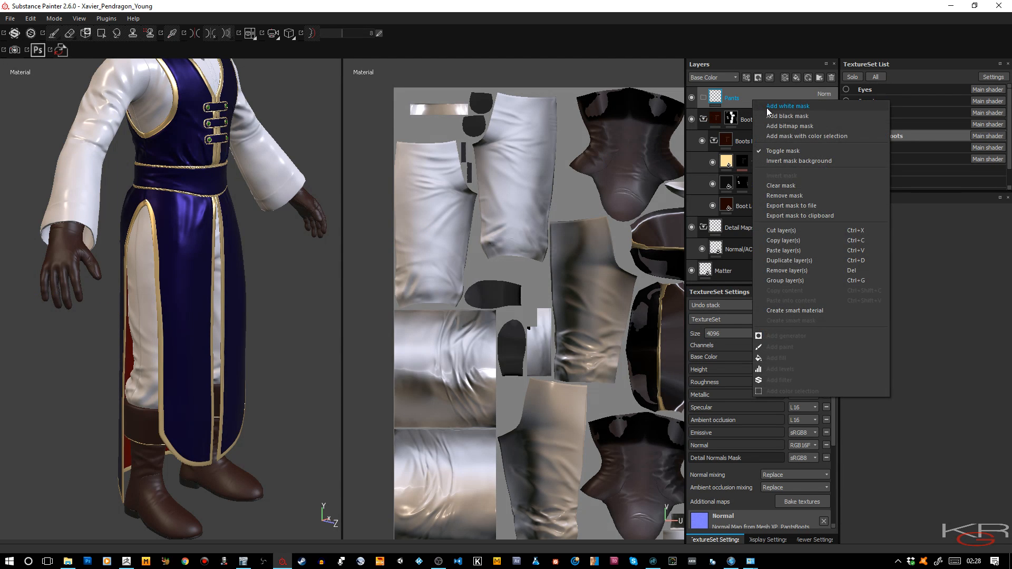
click(771, 118)
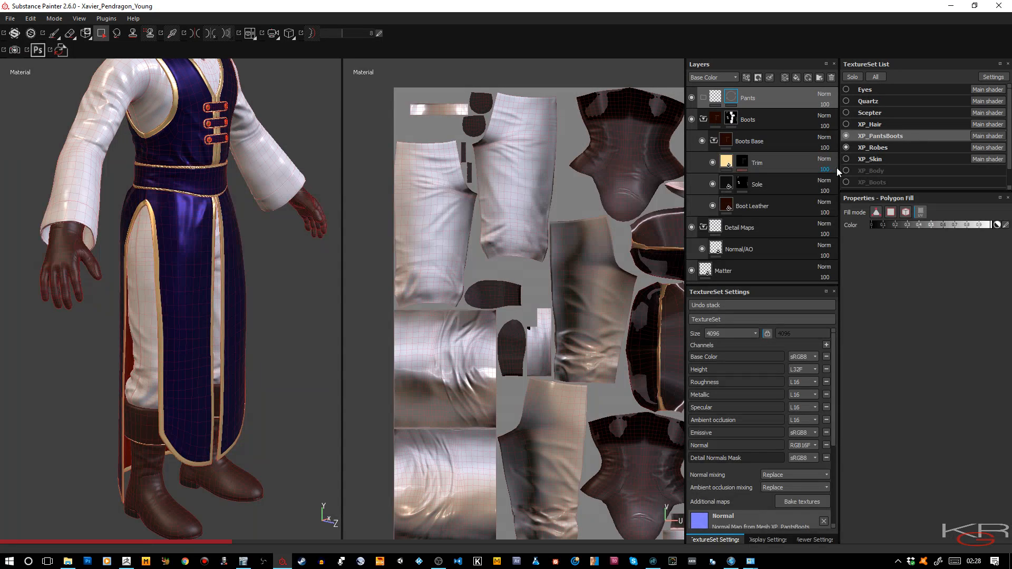
click(905, 212)
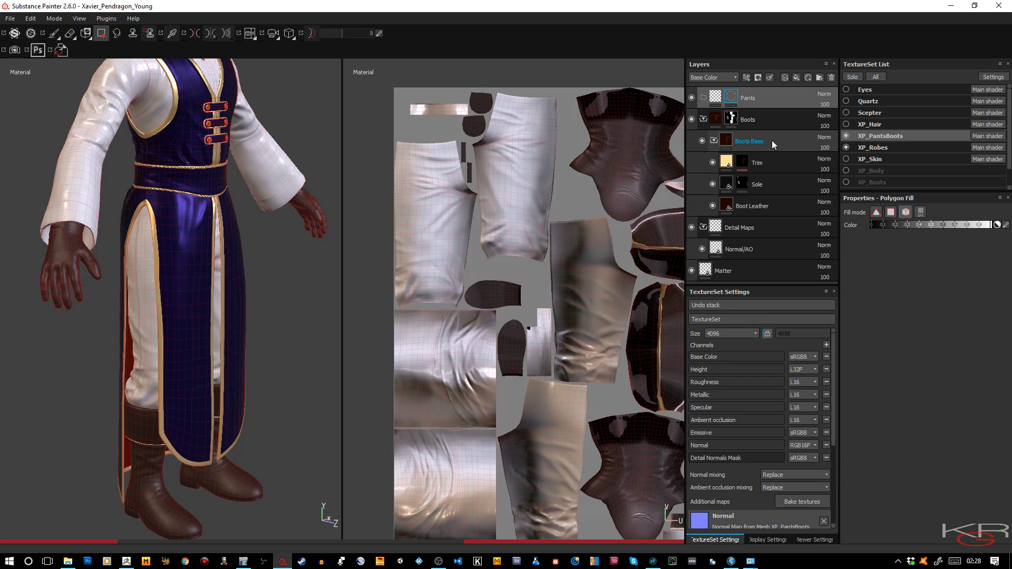
right_click(783, 97)
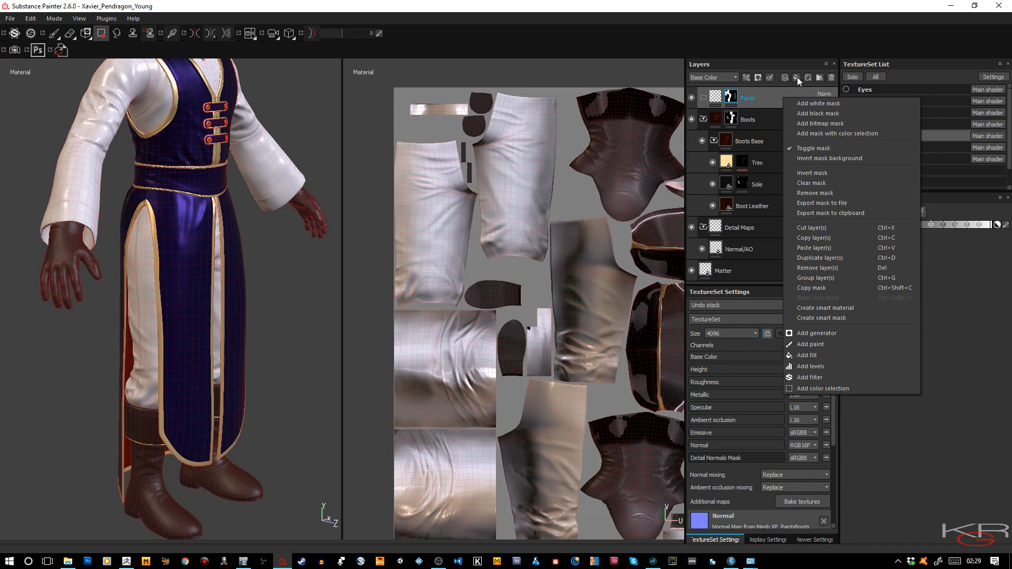
Create a subfolder inside the Pants folder and name it Pants Base.
click(820, 78)
click(821, 77)
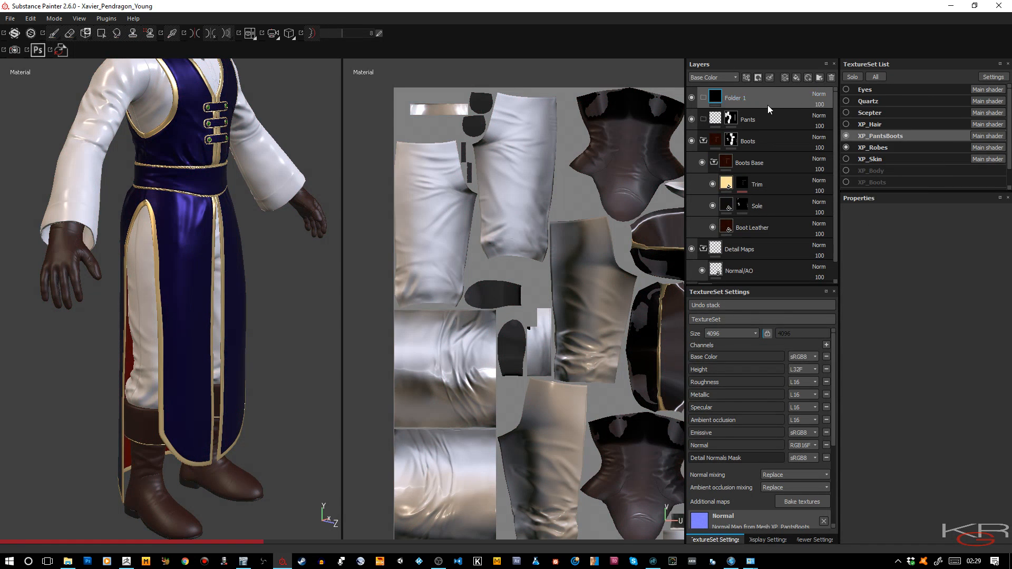
drag(768, 105, 760, 115)
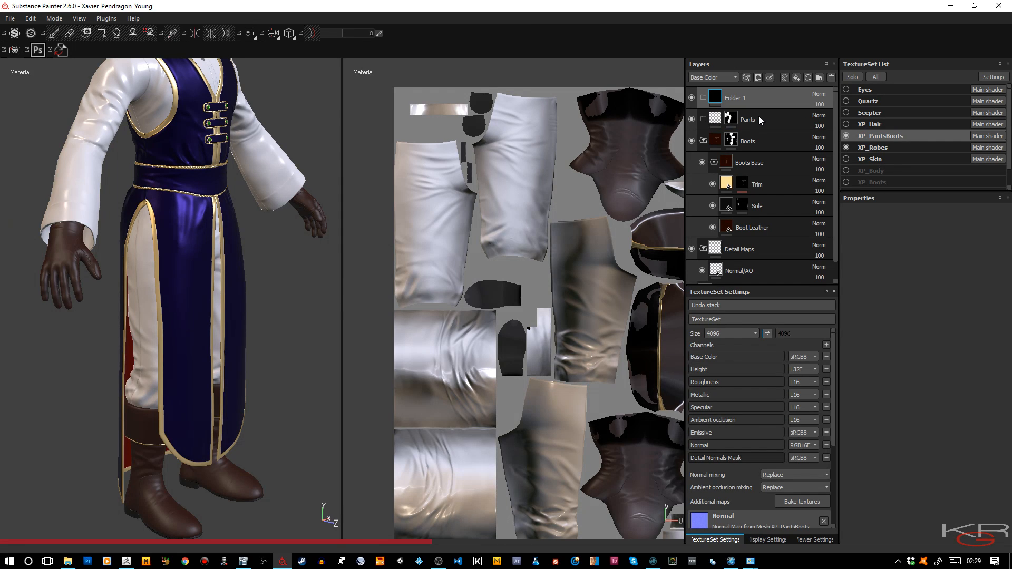
double_click(760, 118)
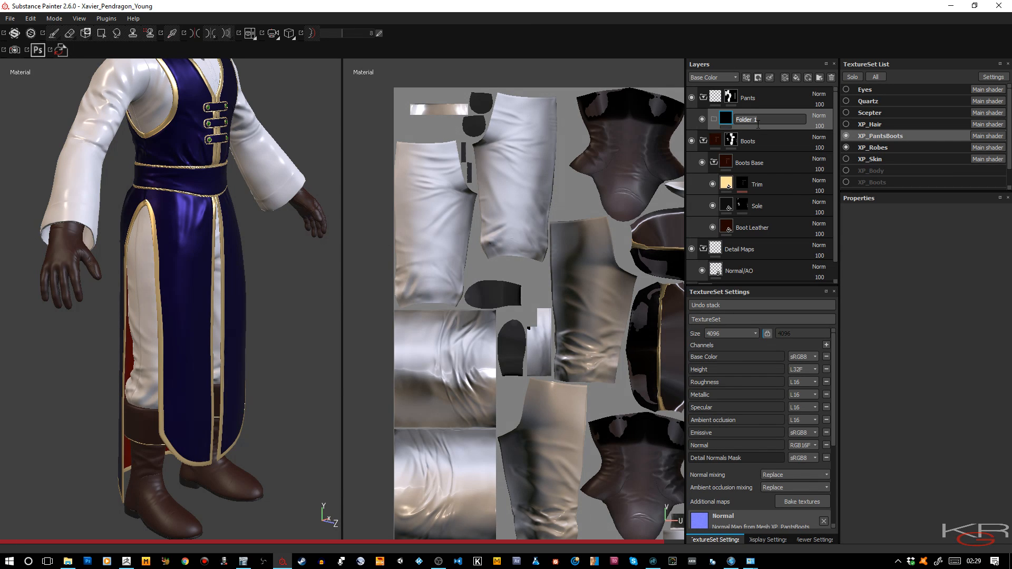
text(Pants Base)
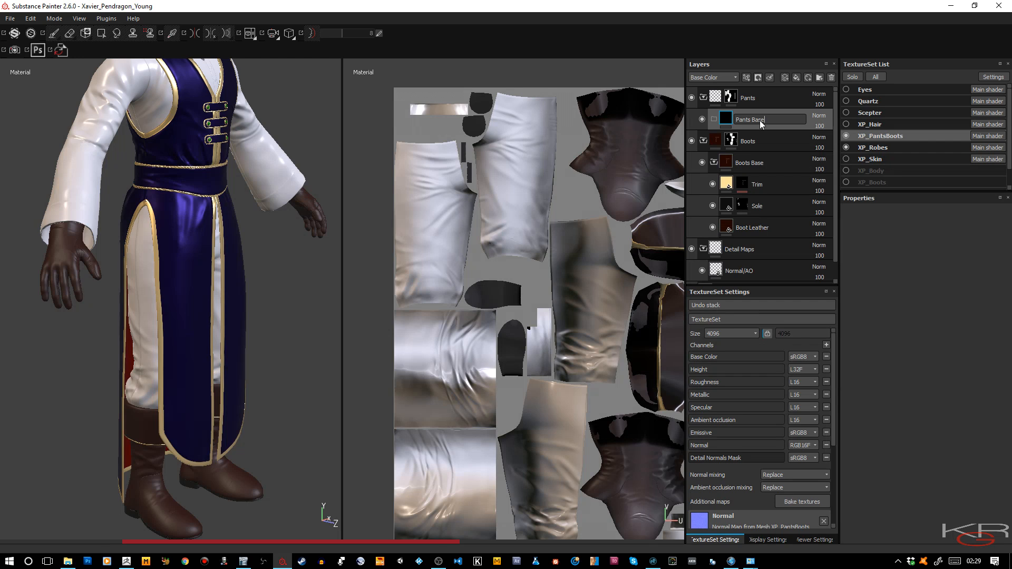
key(Return)
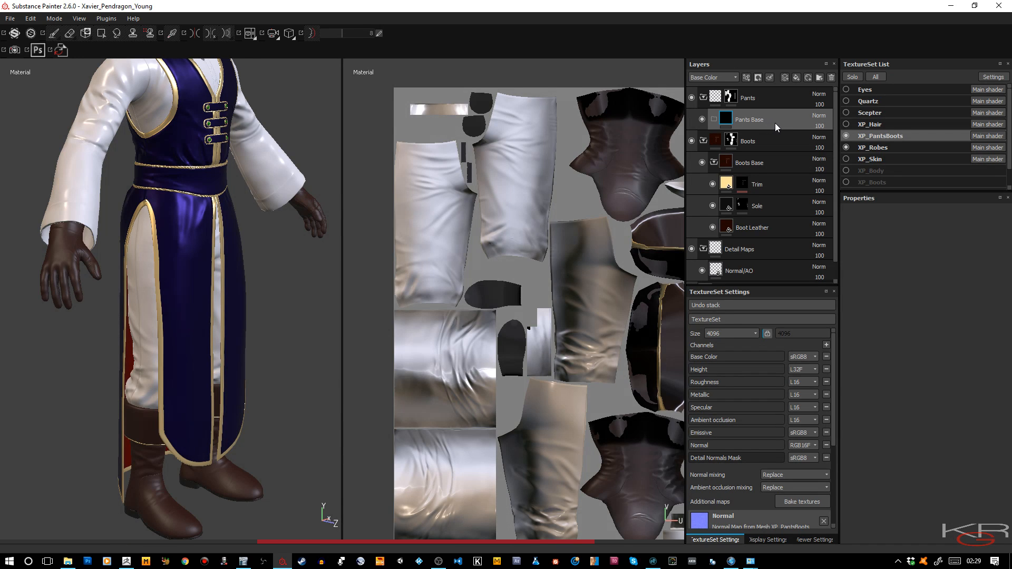
Add a fill layer inside the Pants Base folder and name it Rough Fabric.
right_click(771, 121)
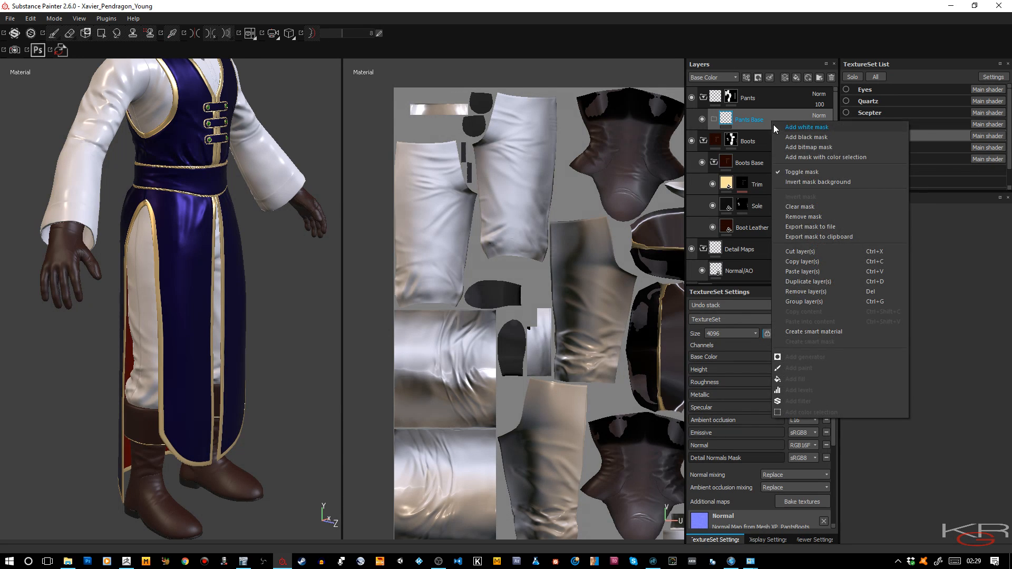
click(796, 78)
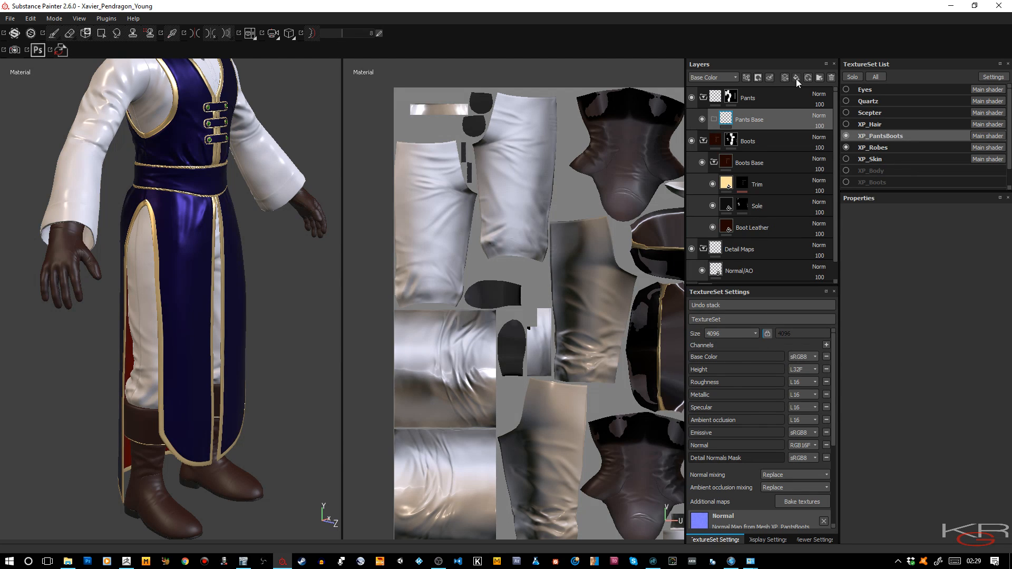
click(796, 78)
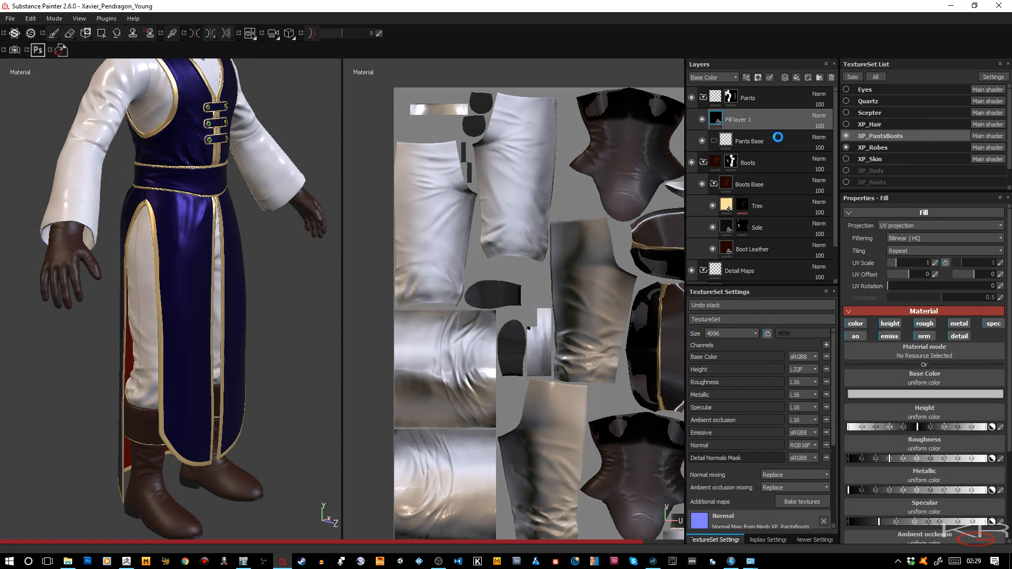
double_click(751, 141)
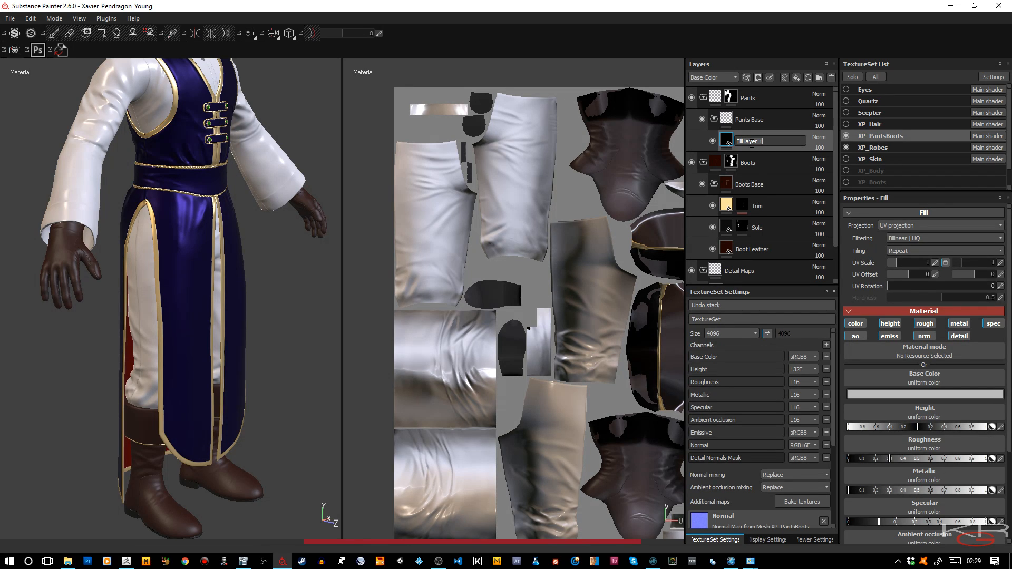
key(BackSpace)
text(R)
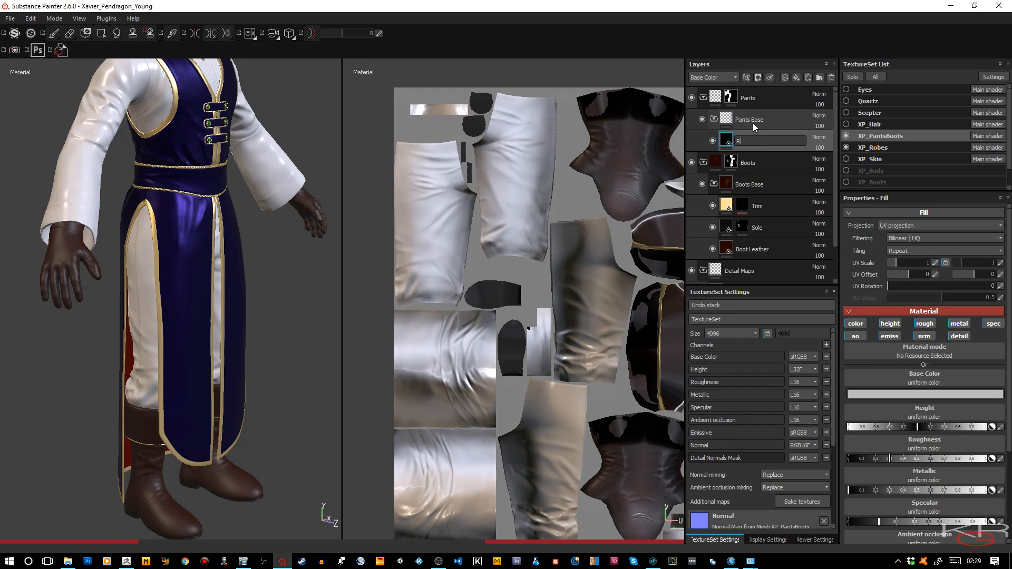
text(ough Fa)
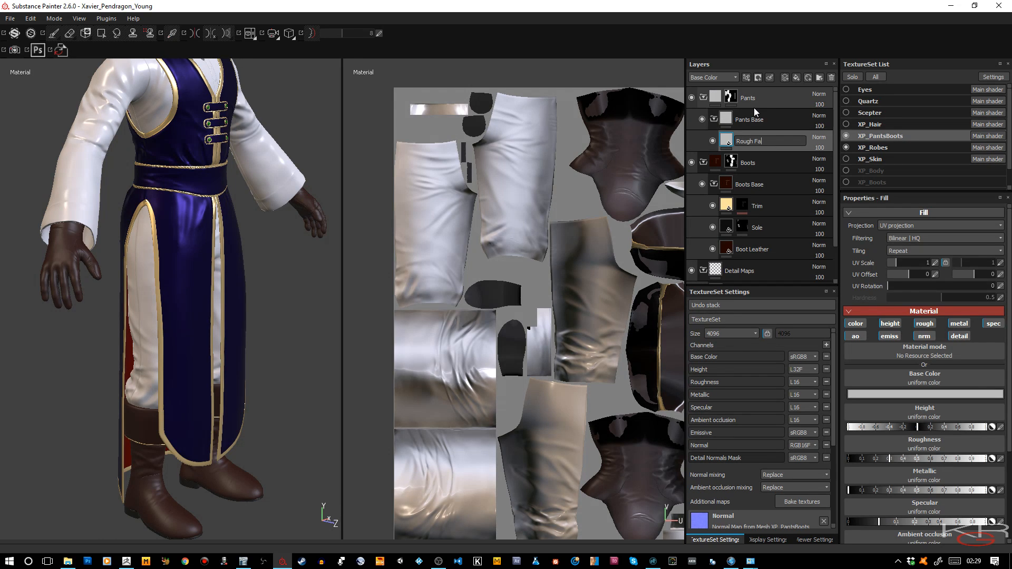
text(bric)
key(Return)
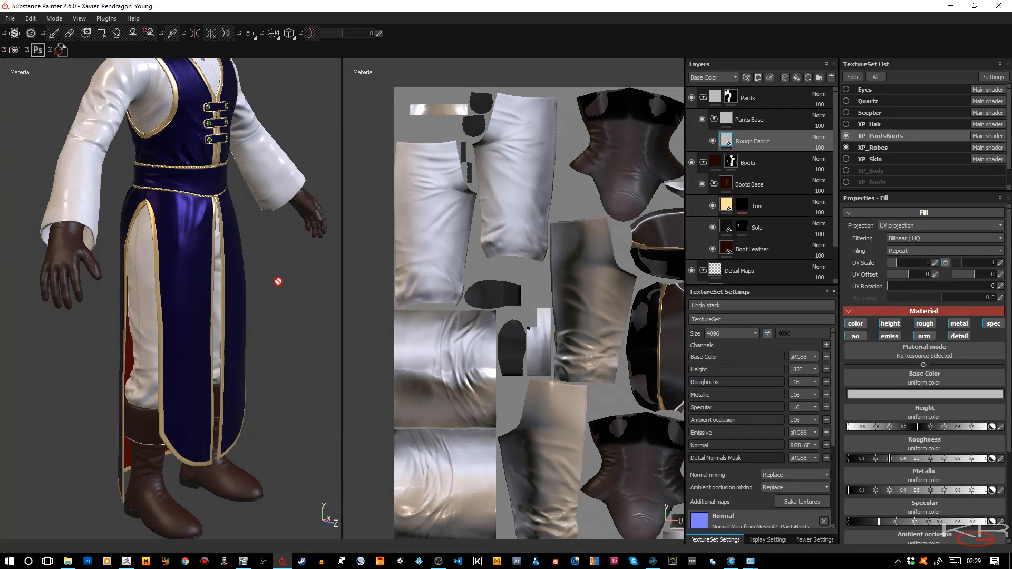
Try a black mask on the Rough Fabric layer and undo it.
alt+drag(279, 281, 228, 282)
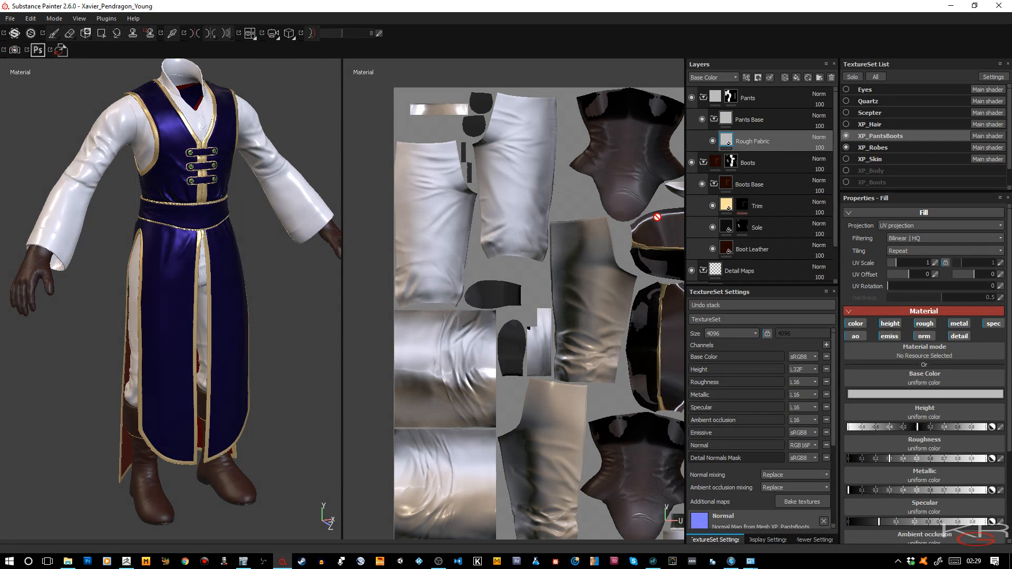
right_click(779, 145)
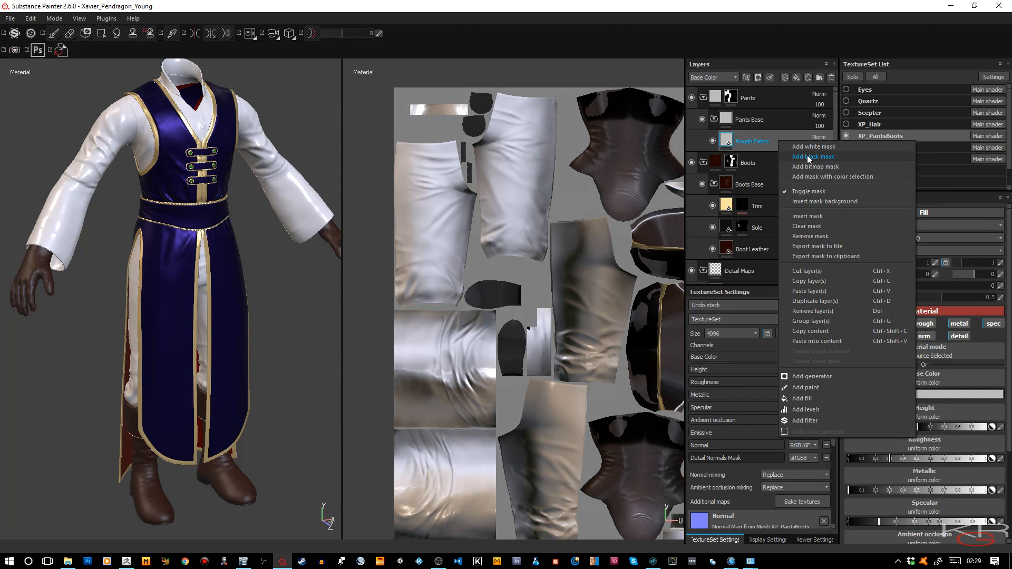
click(808, 157)
key(4)
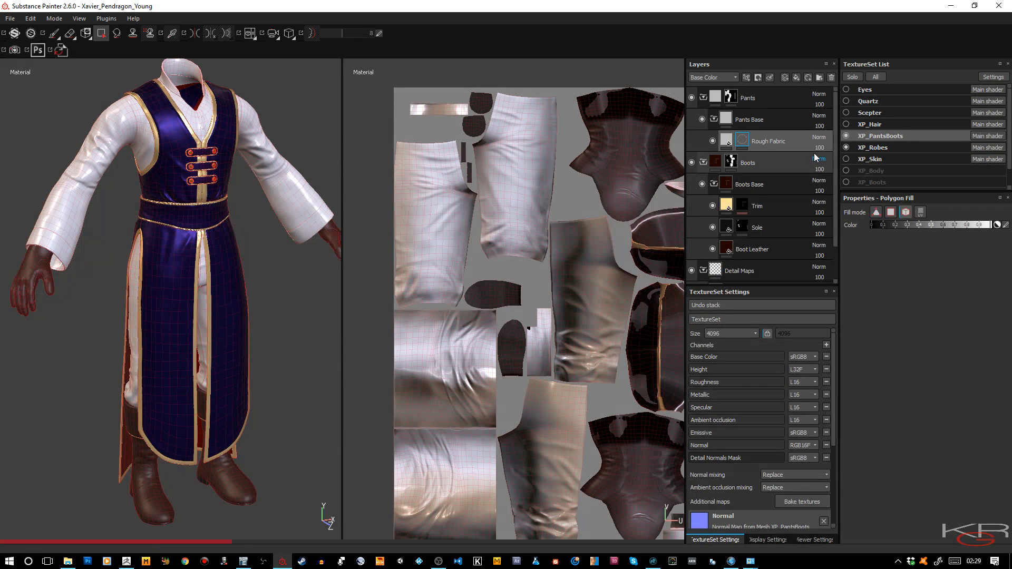
right_click(743, 142)
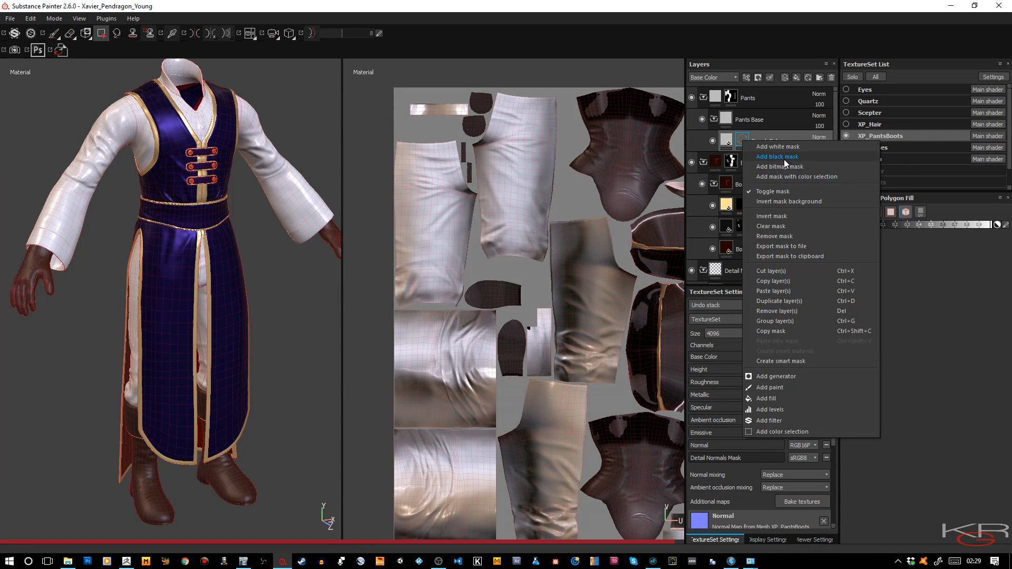
click(786, 232)
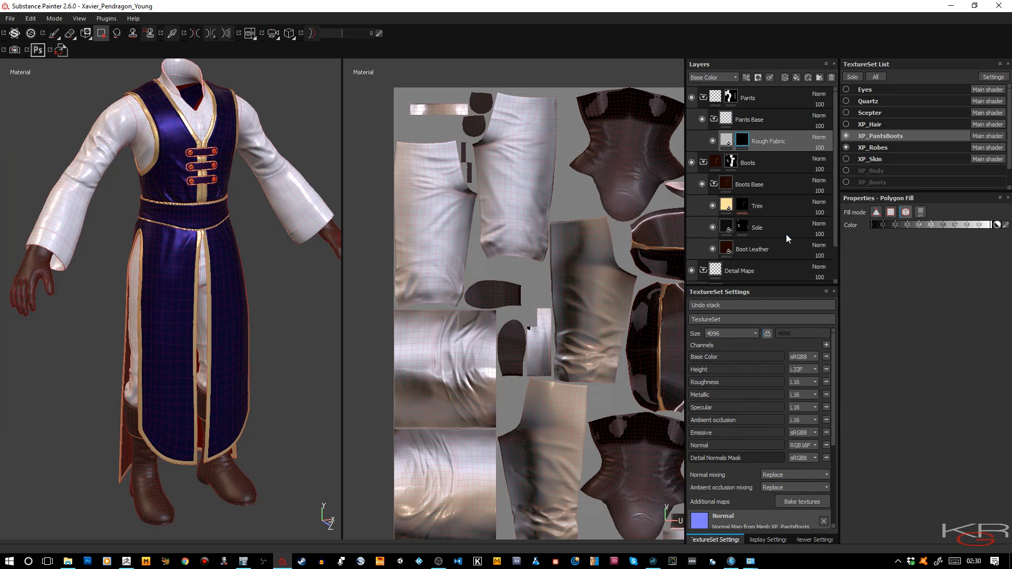
key(ctrl+z)
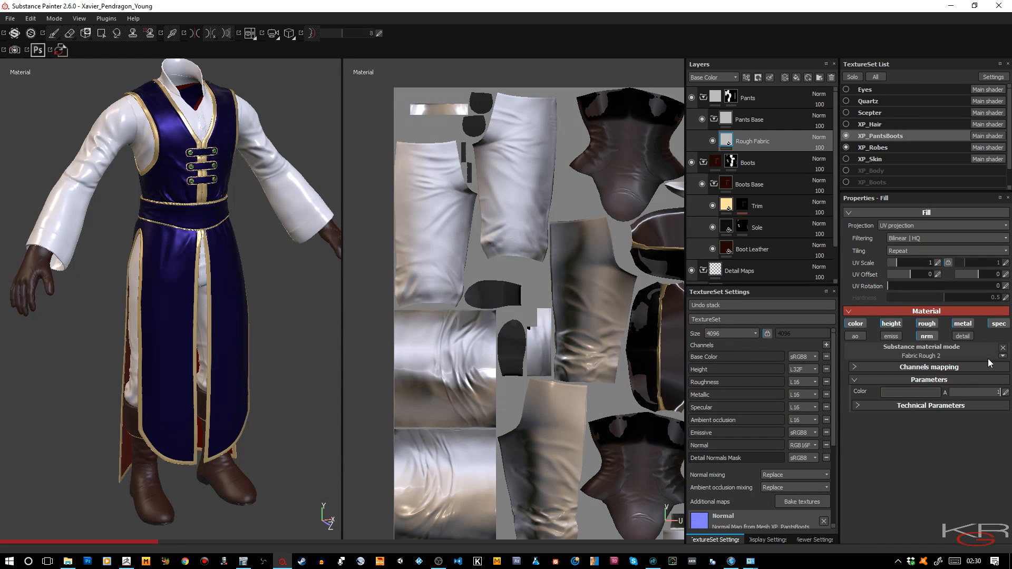
Remove the Fabric Rough 2 material from the Rough Fabric layer and keep only its color, height, rough and detail channels active.
click(1003, 348)
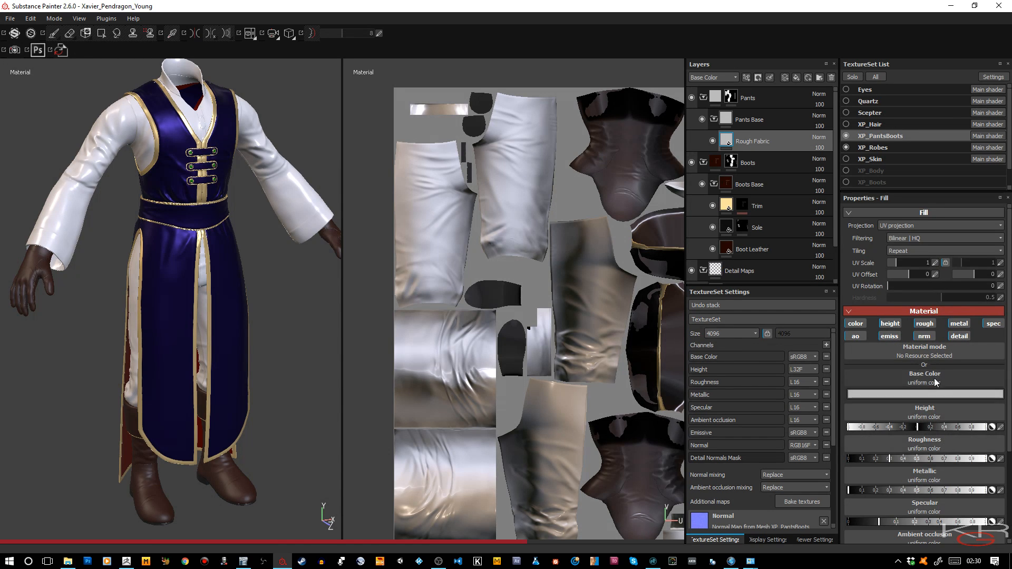
click(885, 335)
click(862, 337)
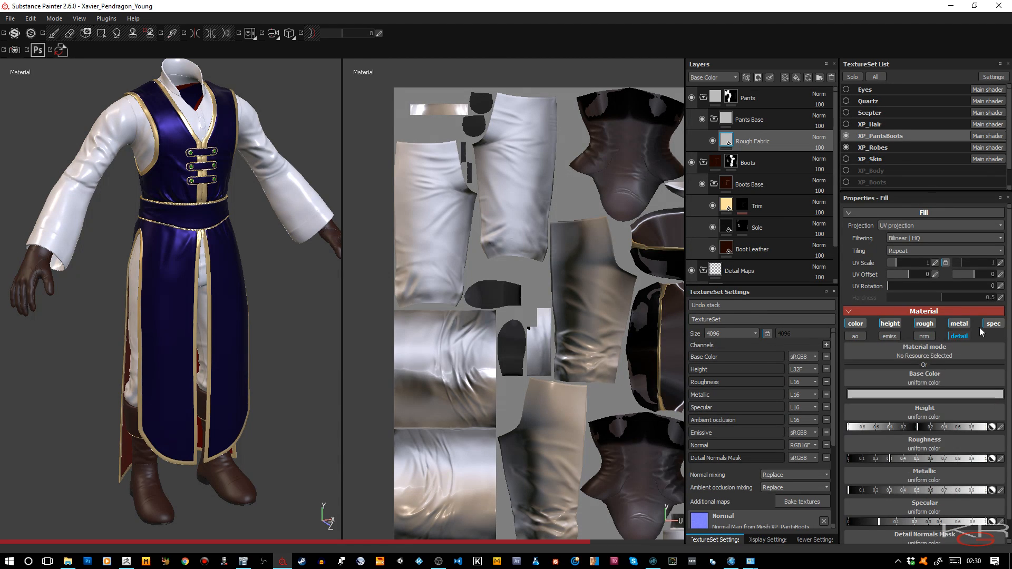
click(982, 327)
click(959, 325)
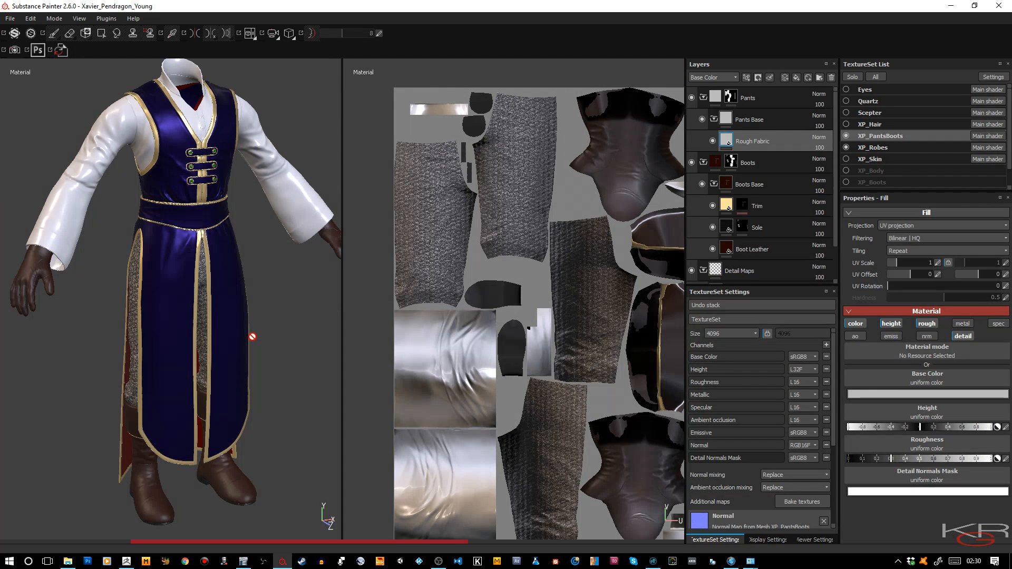
Set the Rough Fabric layer's detail normals mask color to pure red, using the Detail Normals Mask channel view, and return to the material view.
key(c)
key(c)
key(c)
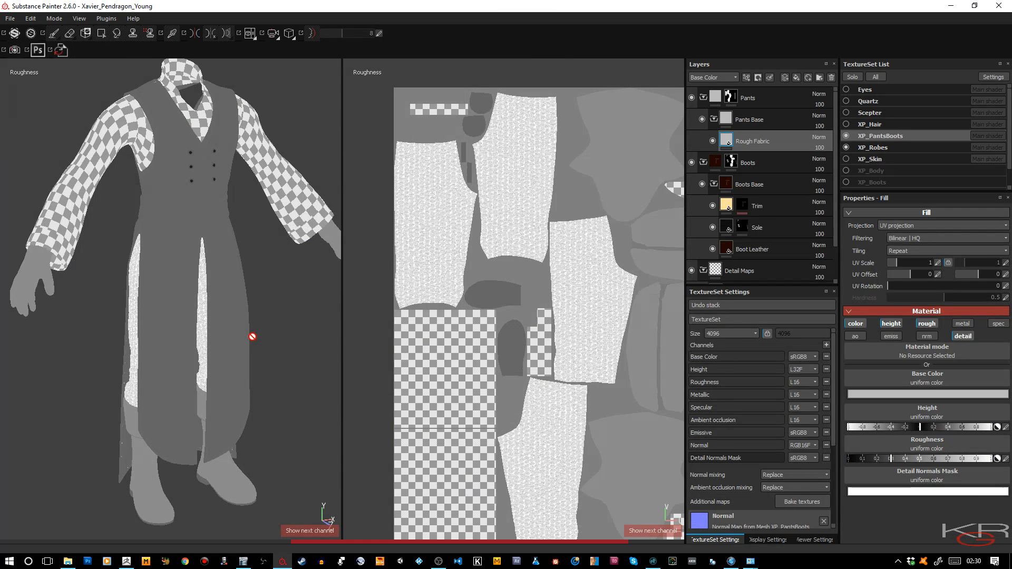
key(c)
key(c)
key(c)
key(c)
key(c)
key(c)
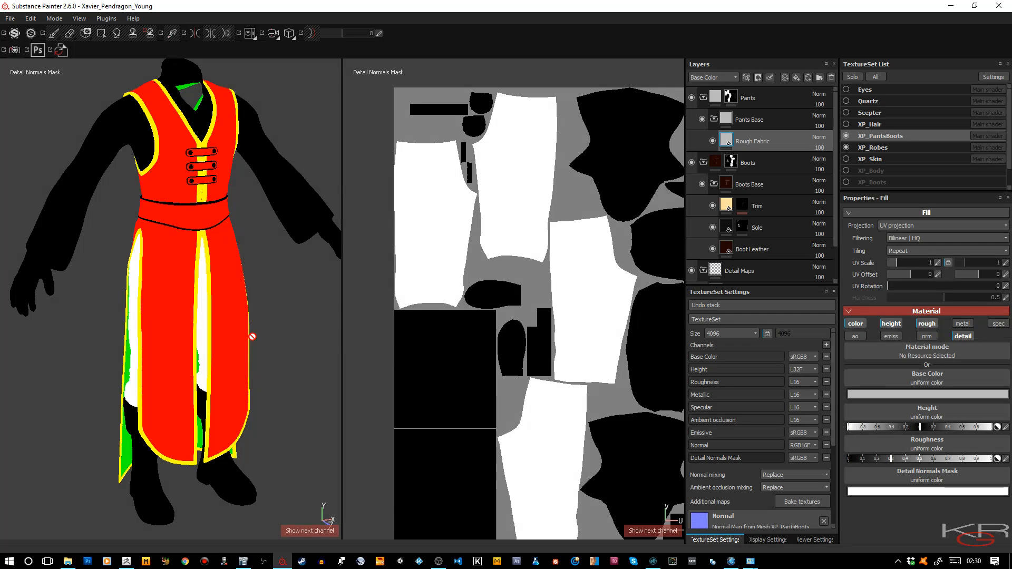
click(914, 496)
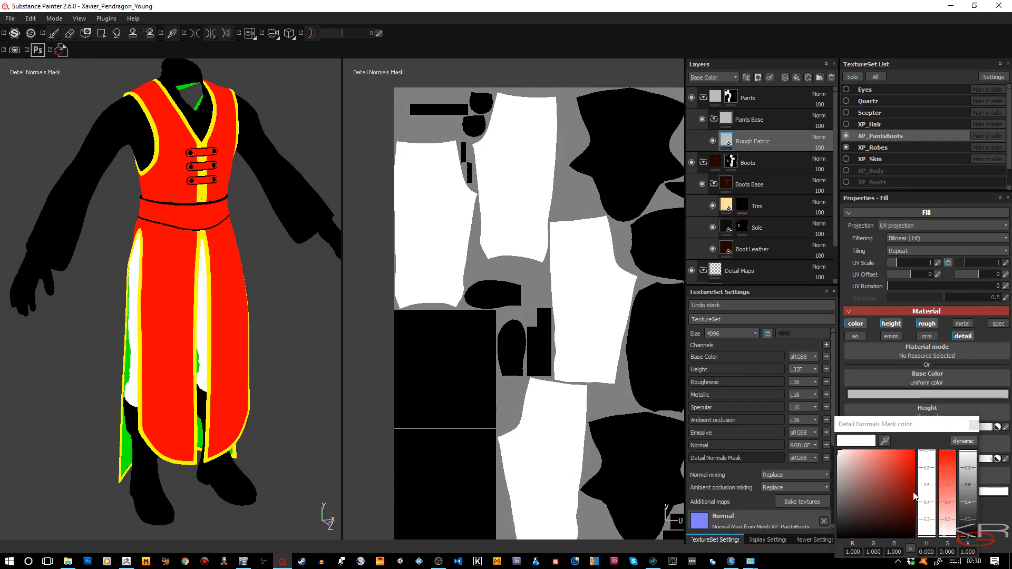
drag(919, 452, 922, 449)
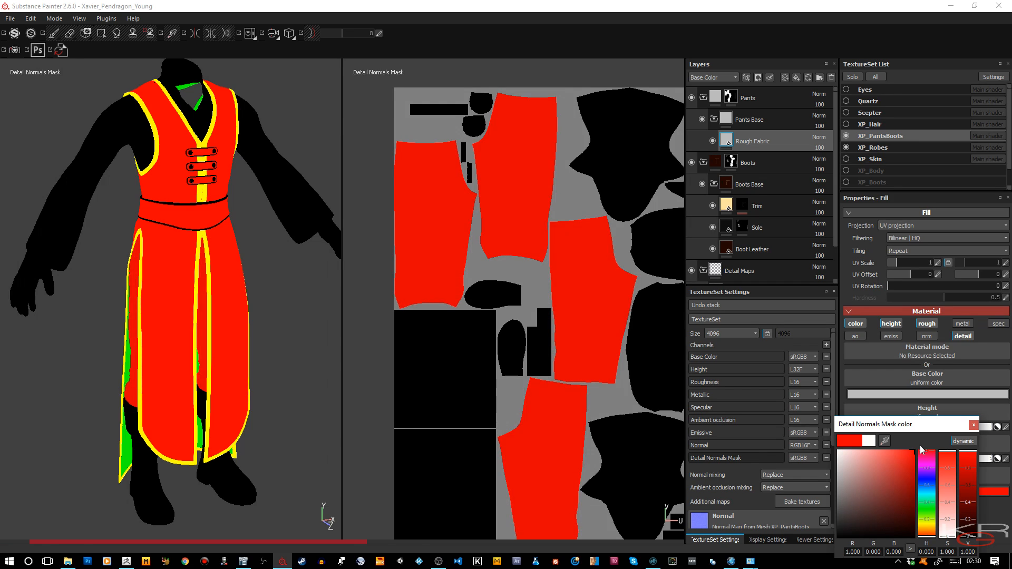
click(973, 425)
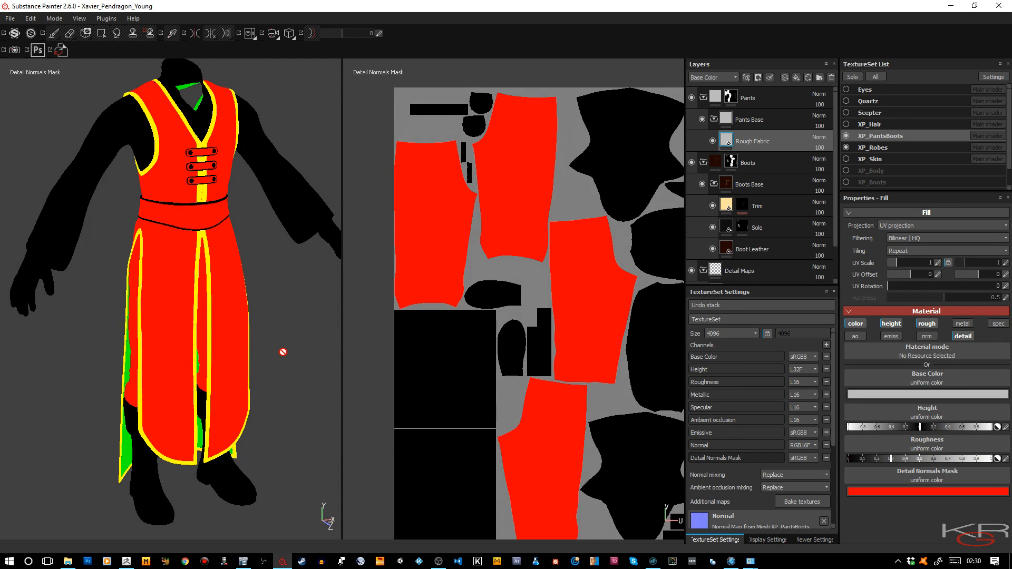
key(m)
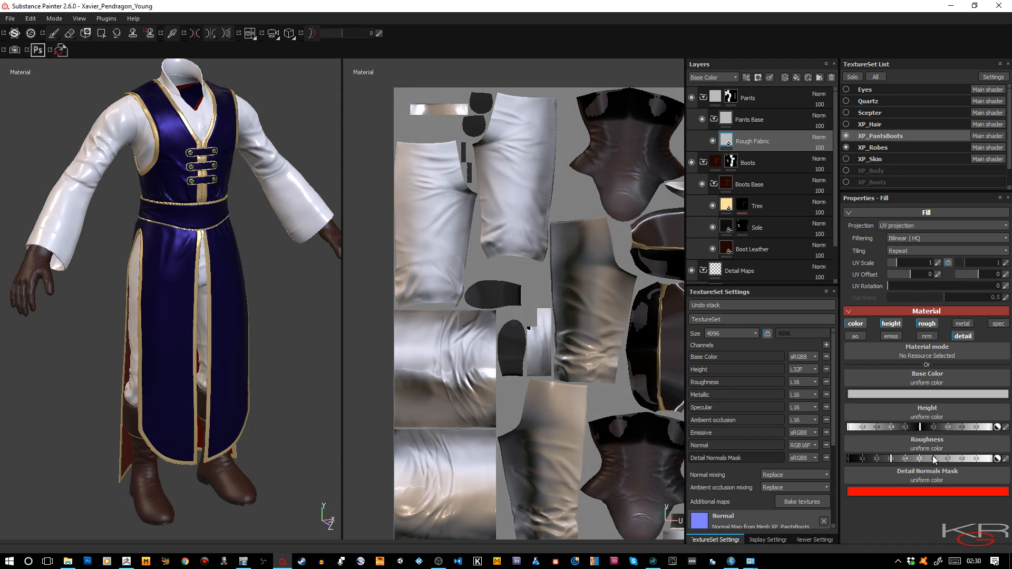
Set the Rough Fabric layer's base color to a very dark navy blue with hue 0.675, saturation 0.998 and value 0.010.
click(939, 394)
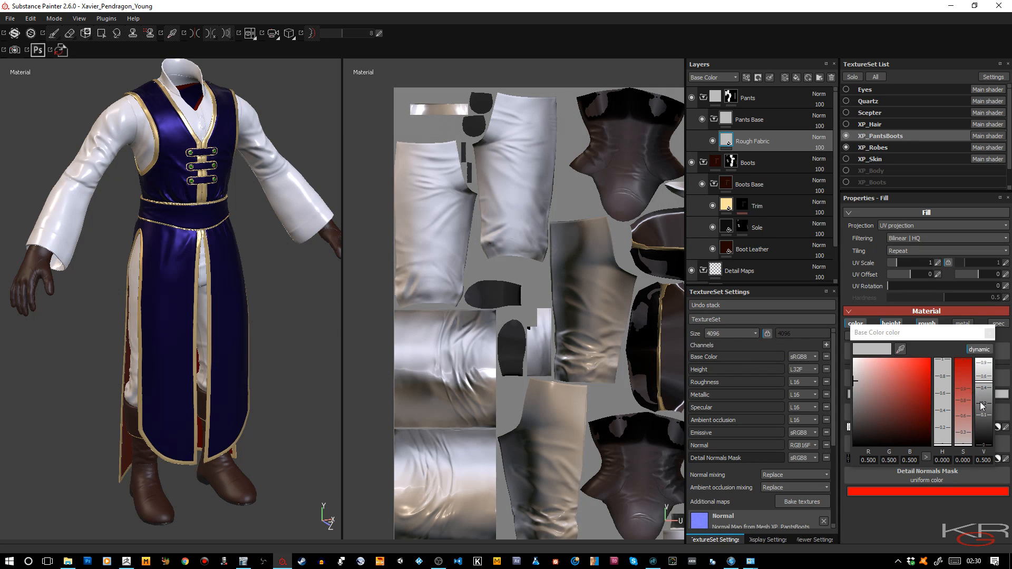
click(983, 427)
drag(983, 427, 983, 438)
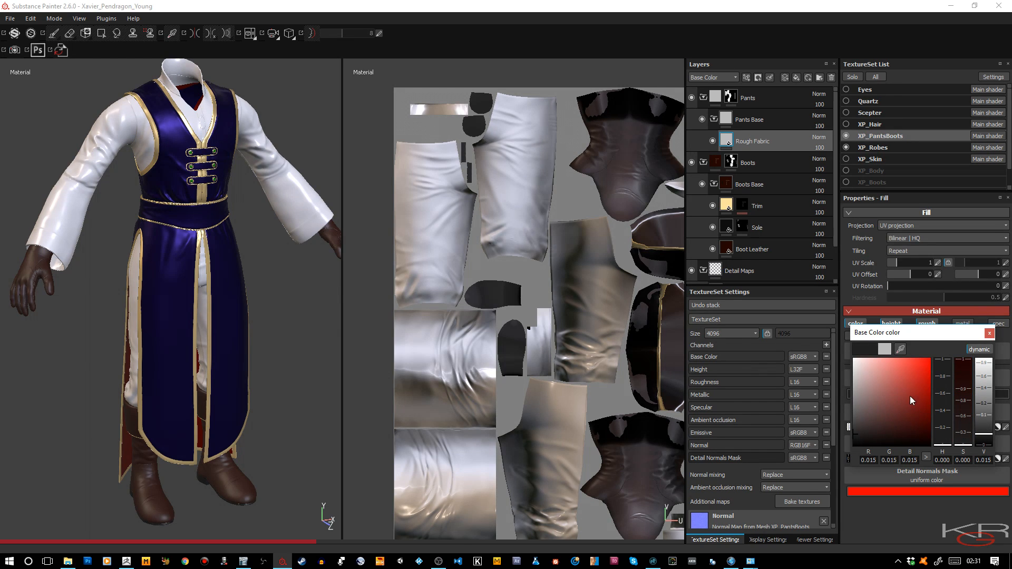
click(908, 390)
click(944, 390)
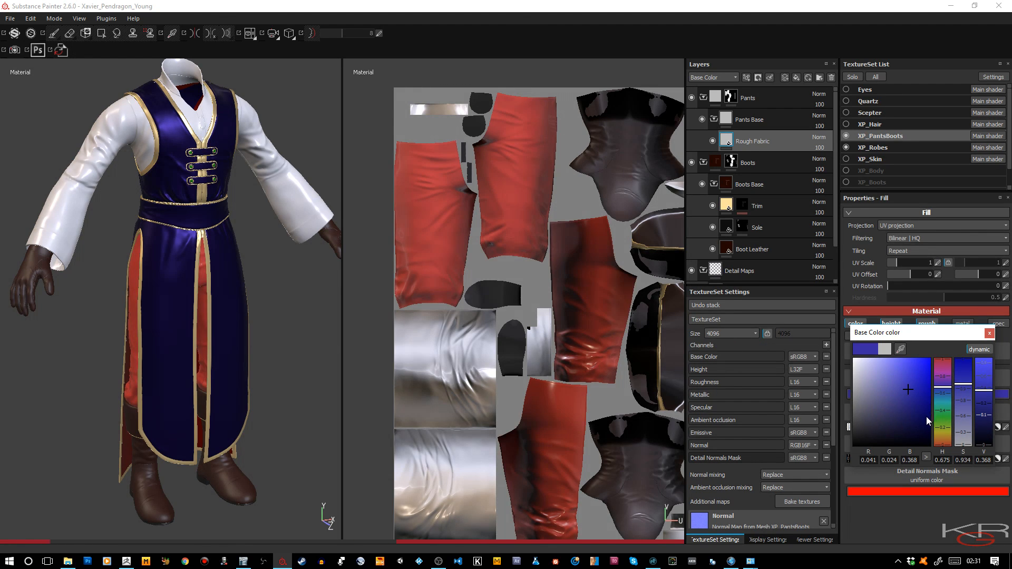
drag(927, 423, 929, 433)
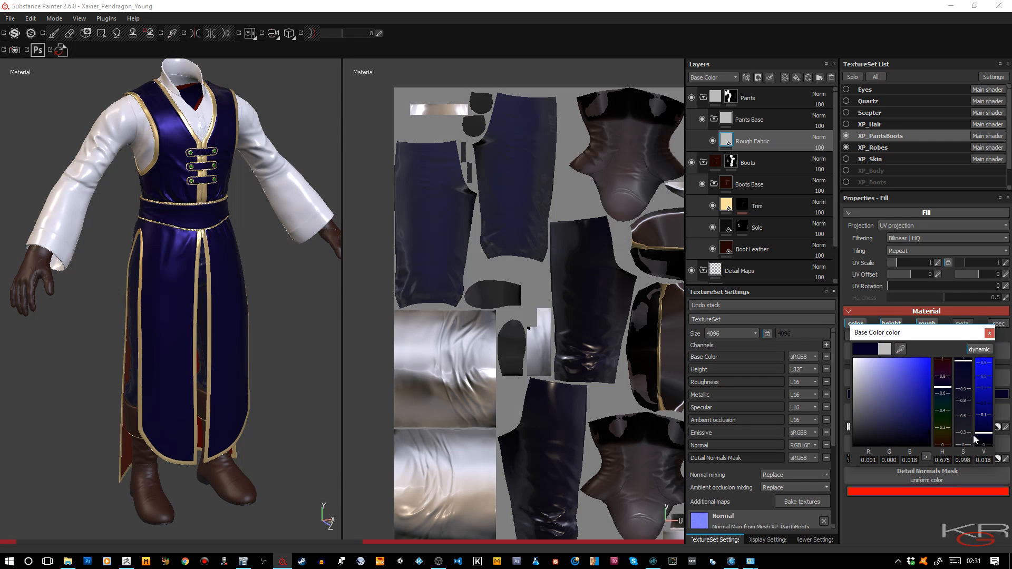
alt+drag(283, 366, 324, 340)
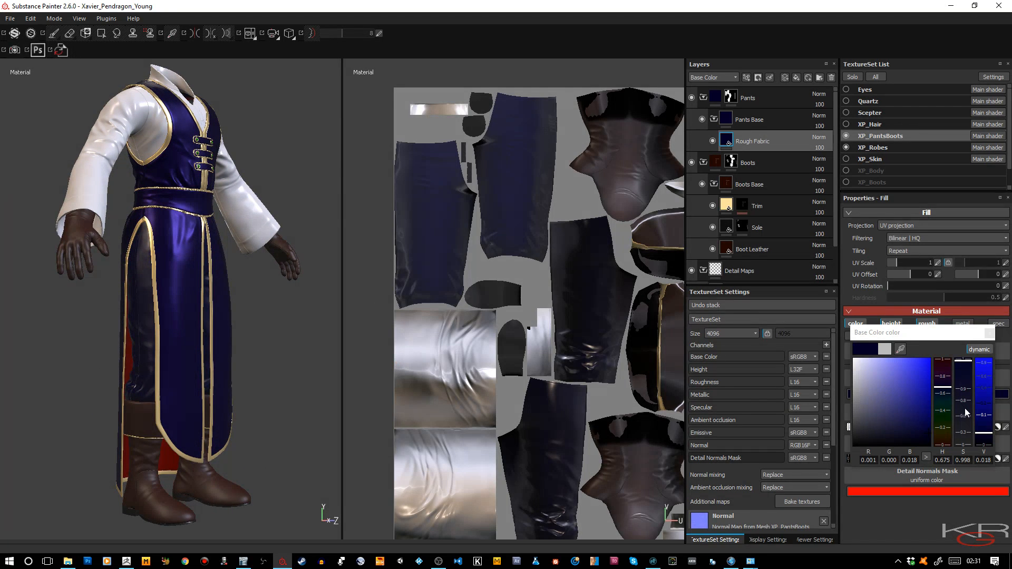
drag(984, 440, 982, 443)
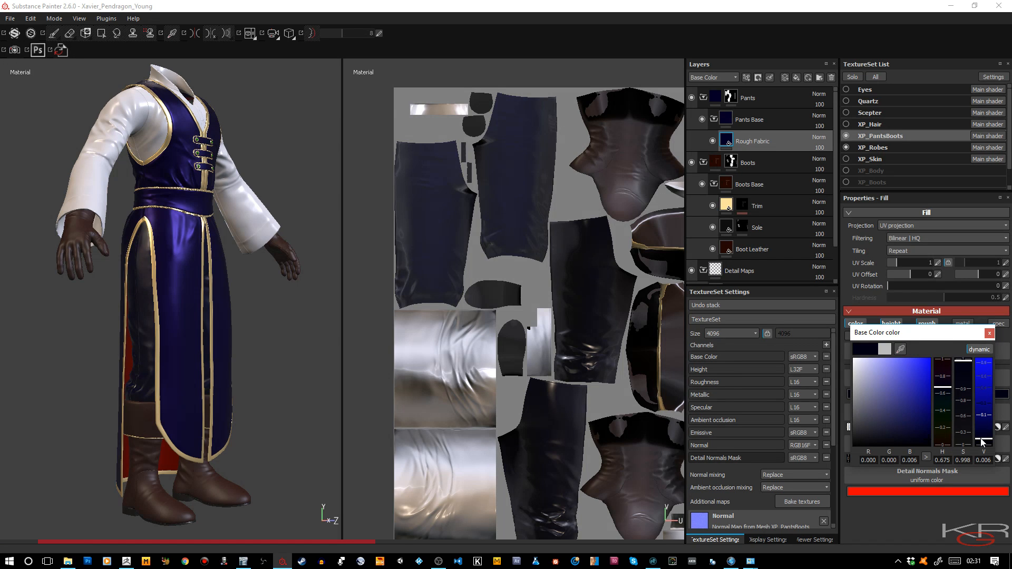
drag(984, 443, 986, 441)
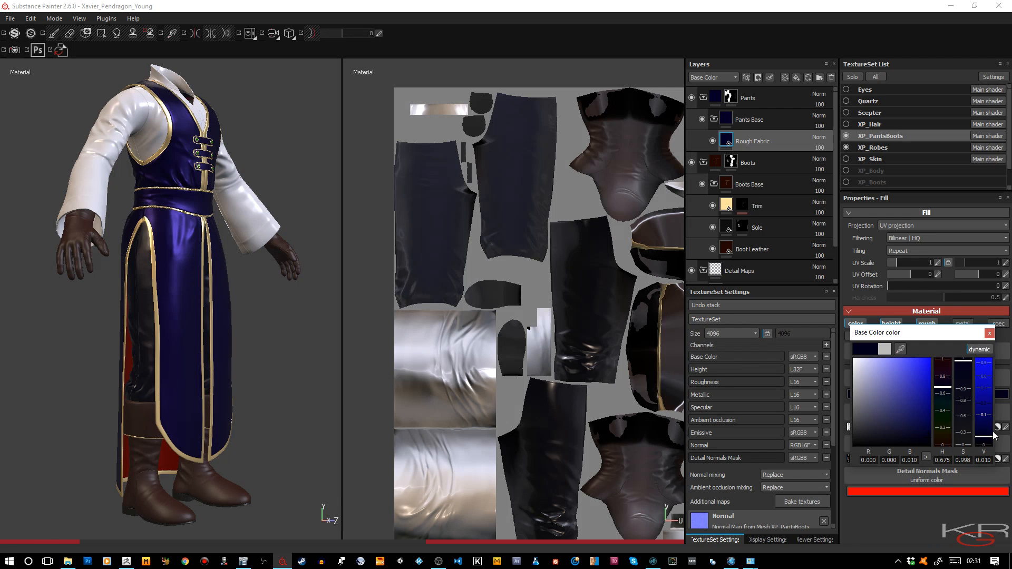
click(989, 333)
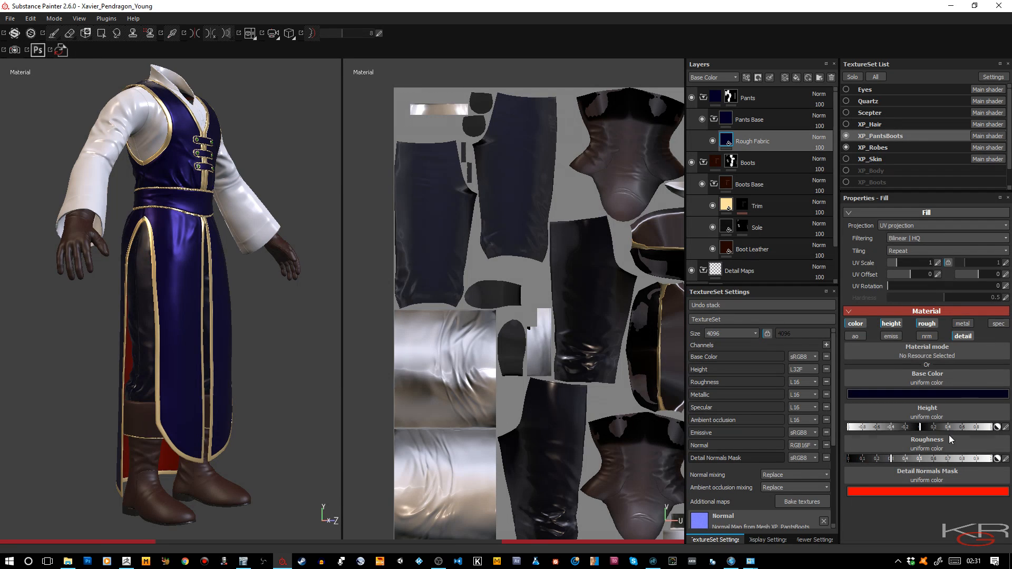
Raise the Rough Fabric layer's roughness close to its maximum for matte pants and inspect them on the model.
drag(951, 460, 979, 459)
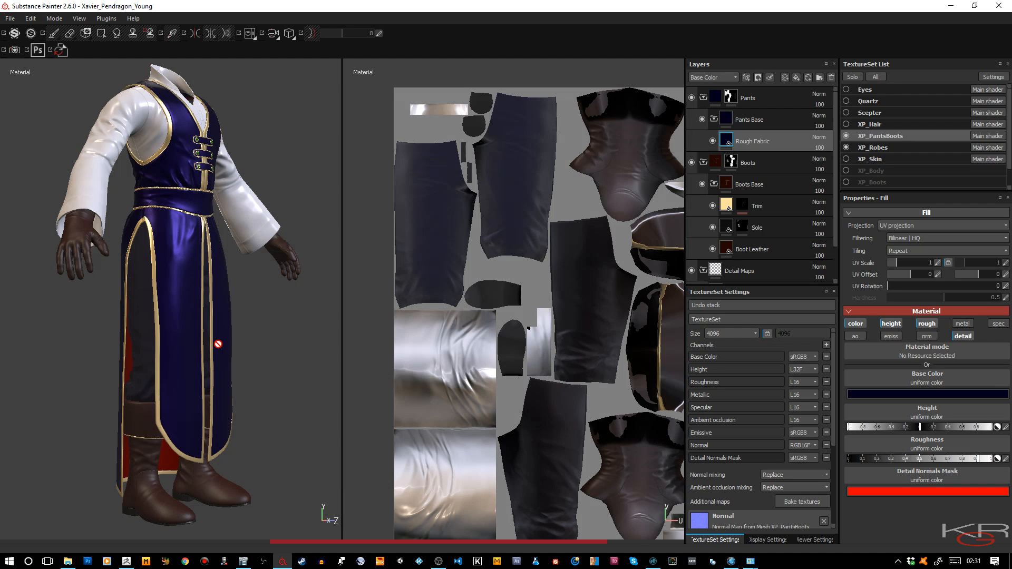
alt+right_drag(220, 344, 233, 381)
alt+drag(260, 319, 332, 394)
Check the specular setting of the Matter layer and return to the Rough Fabric layer.
scroll(718, 271, down, 2)
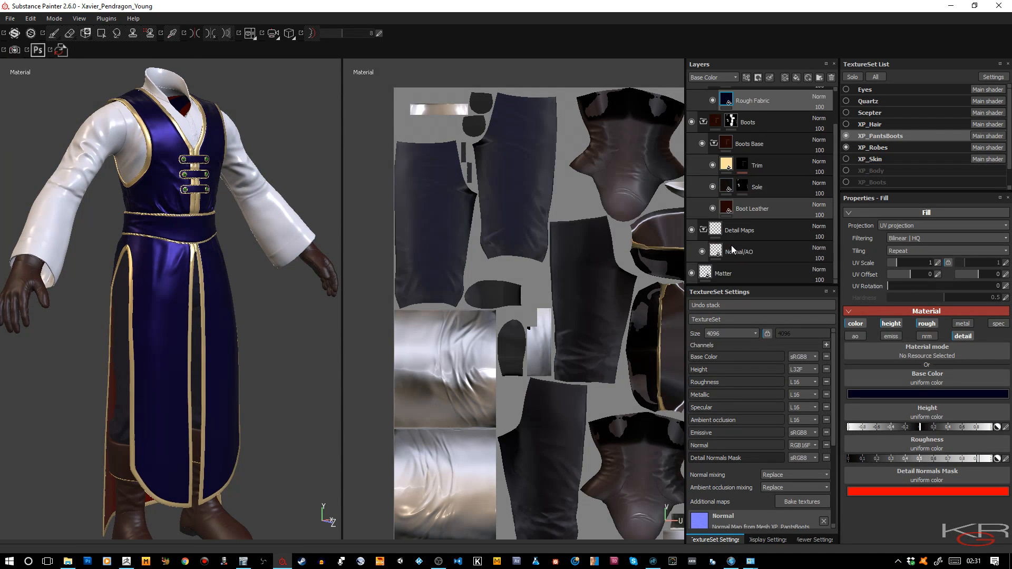
click(723, 274)
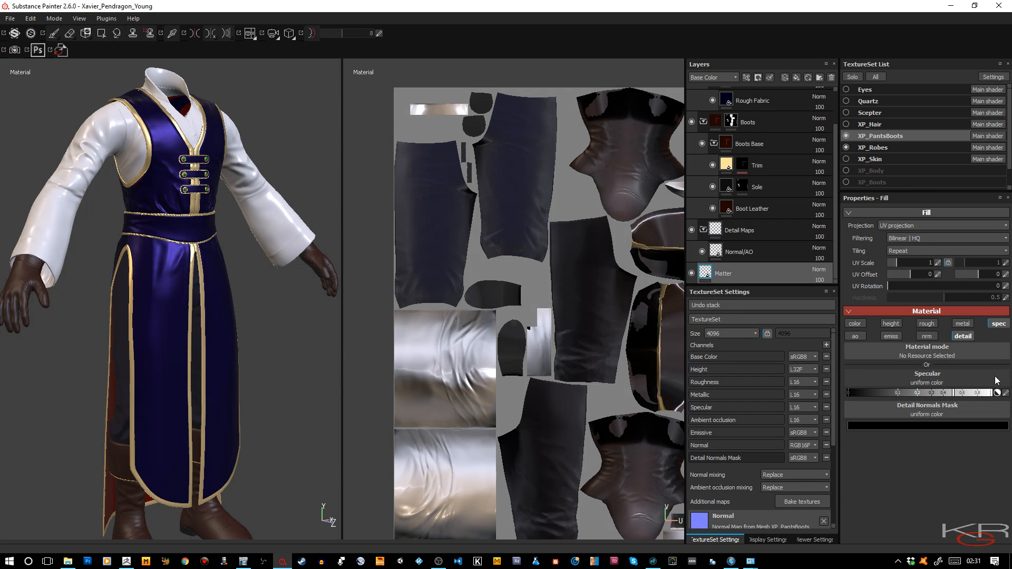
click(1006, 394)
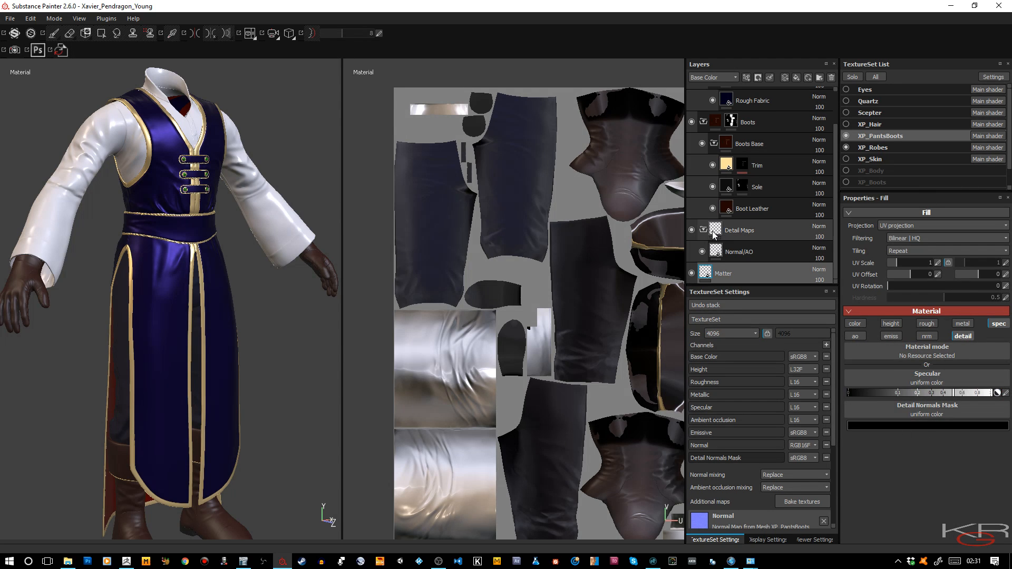
scroll(730, 161, up, 2)
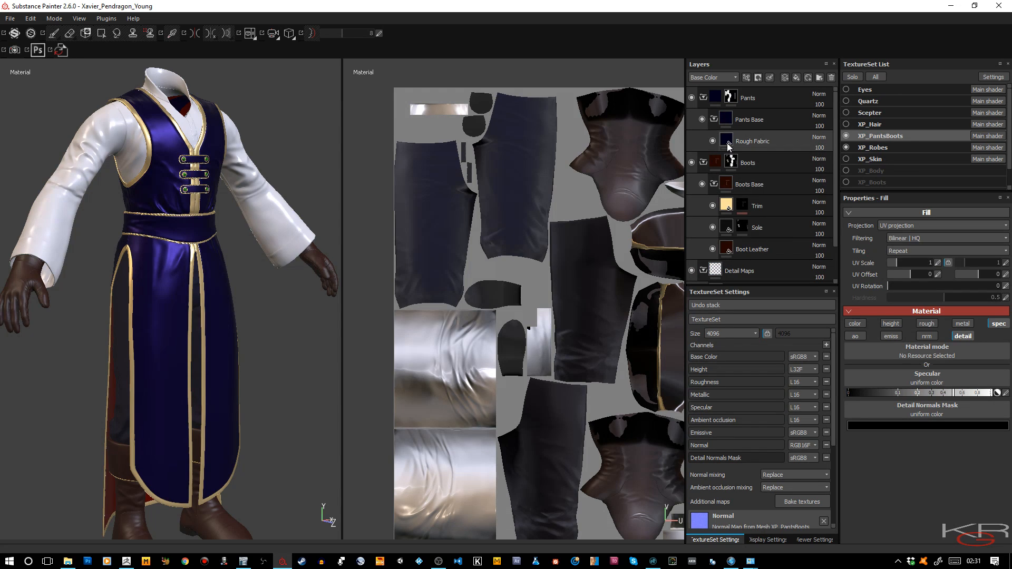
click(726, 141)
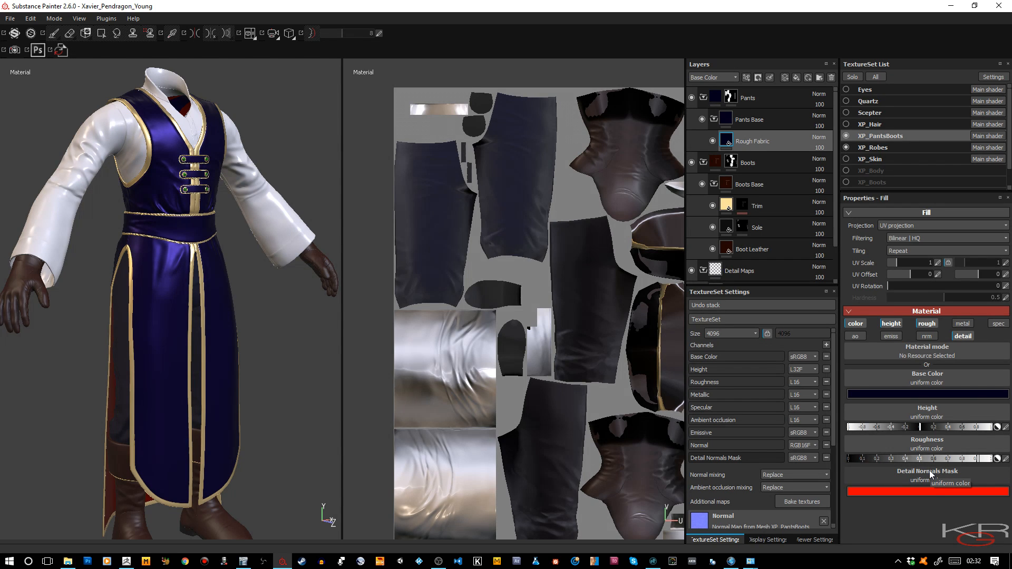
Collapse the Pants folders and add a new folder named Shirt above the Pants folder.
click(713, 119)
click(703, 98)
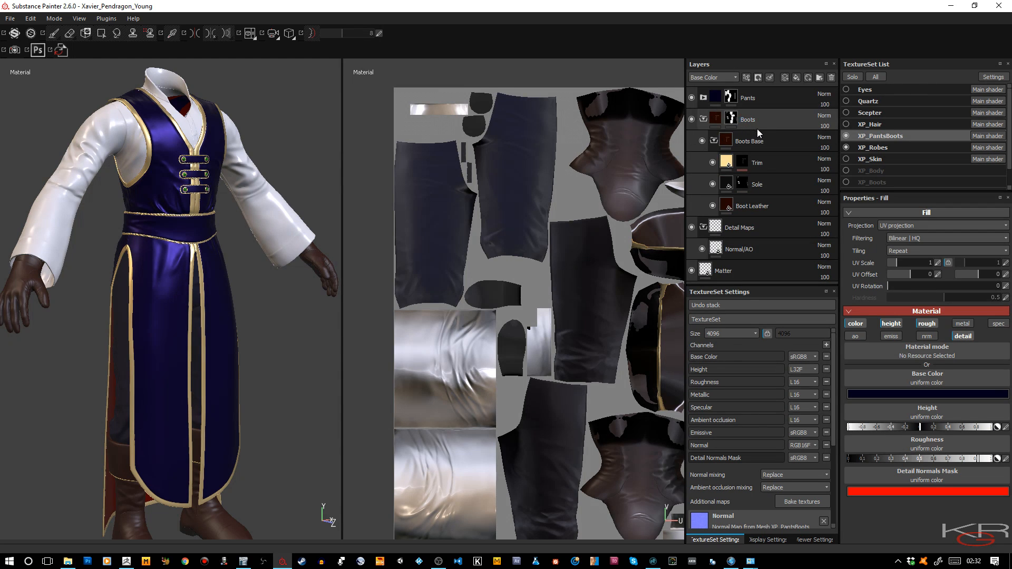
click(773, 101)
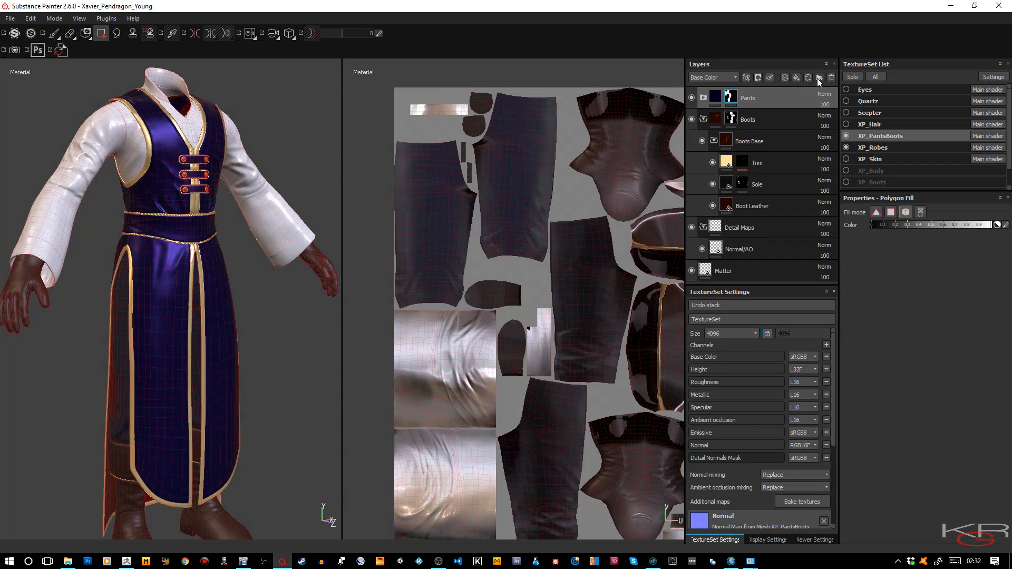
click(819, 77)
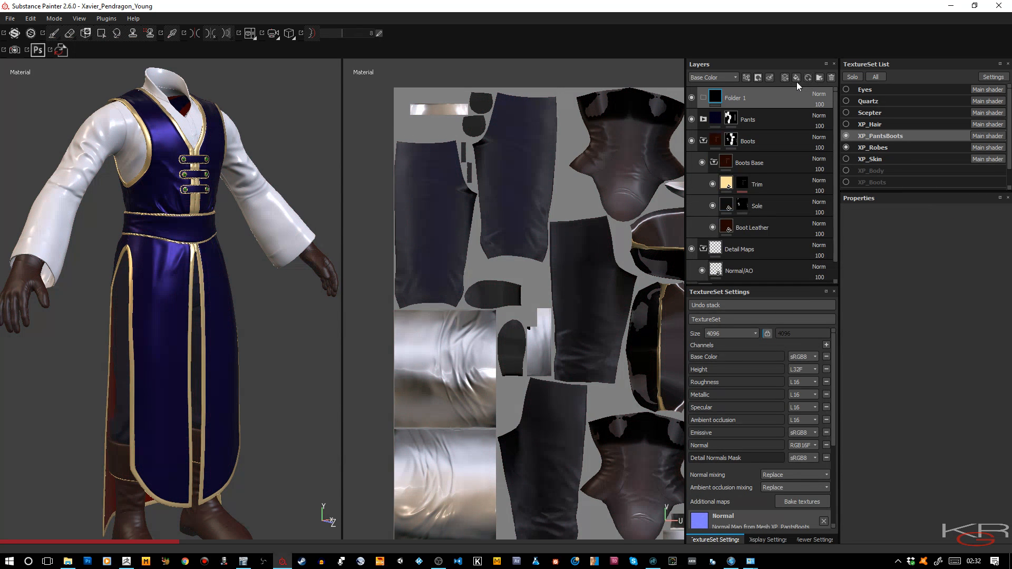
double_click(739, 100)
text(Shirt)
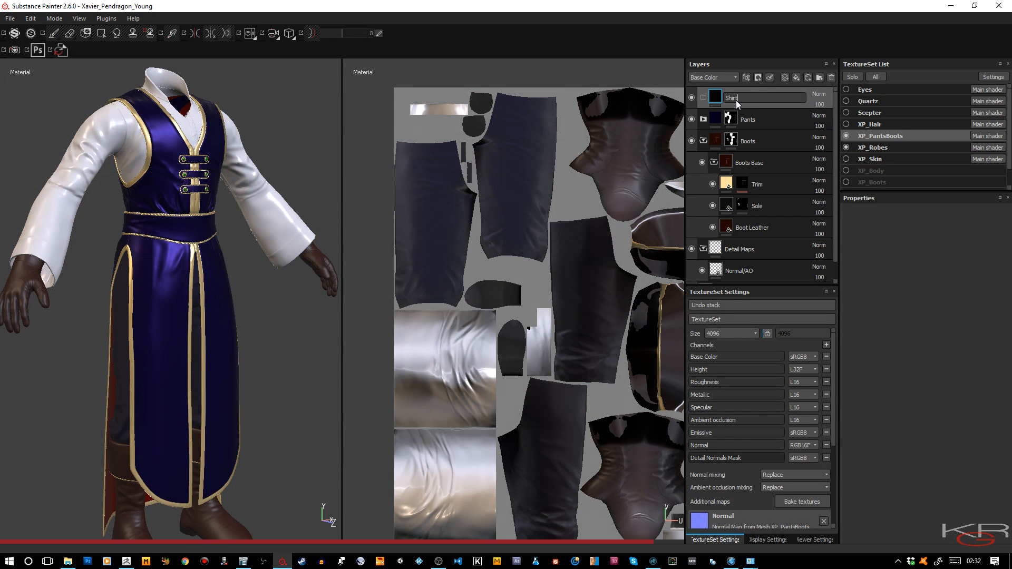
key(Return)
Add a black mask to the Shirt folder and make it reveal the shirt parts with polygon fill in mesh mode.
right_click(762, 99)
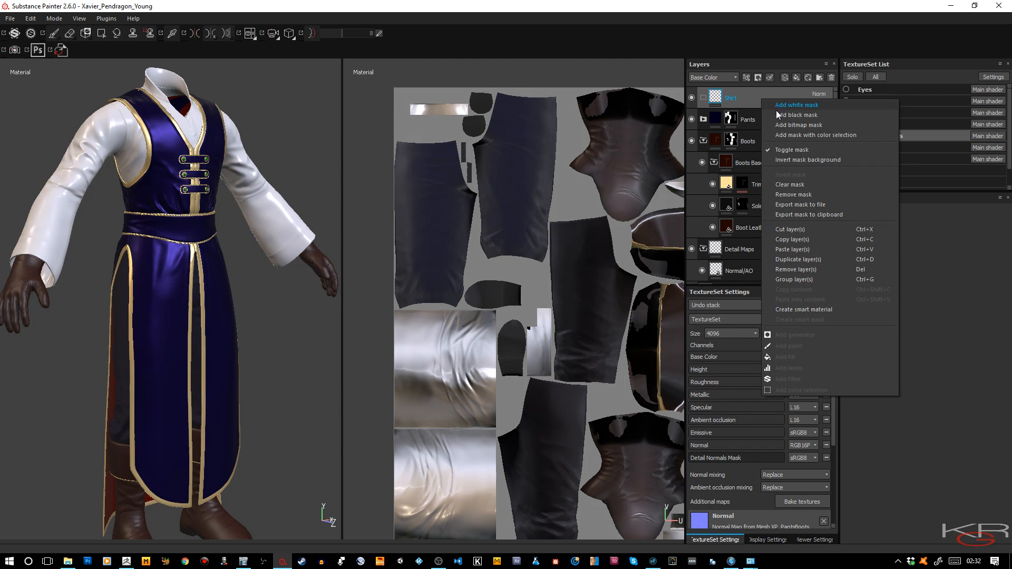
click(784, 115)
key(4)
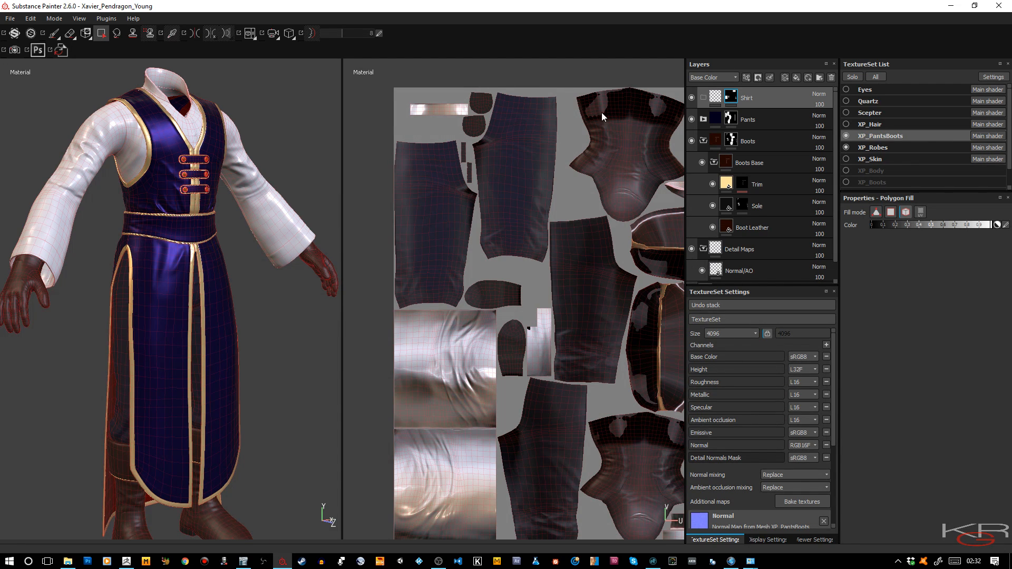
Create a subfolder inside the Shirt folder and name it Shirt Rough Fabric.
click(816, 79)
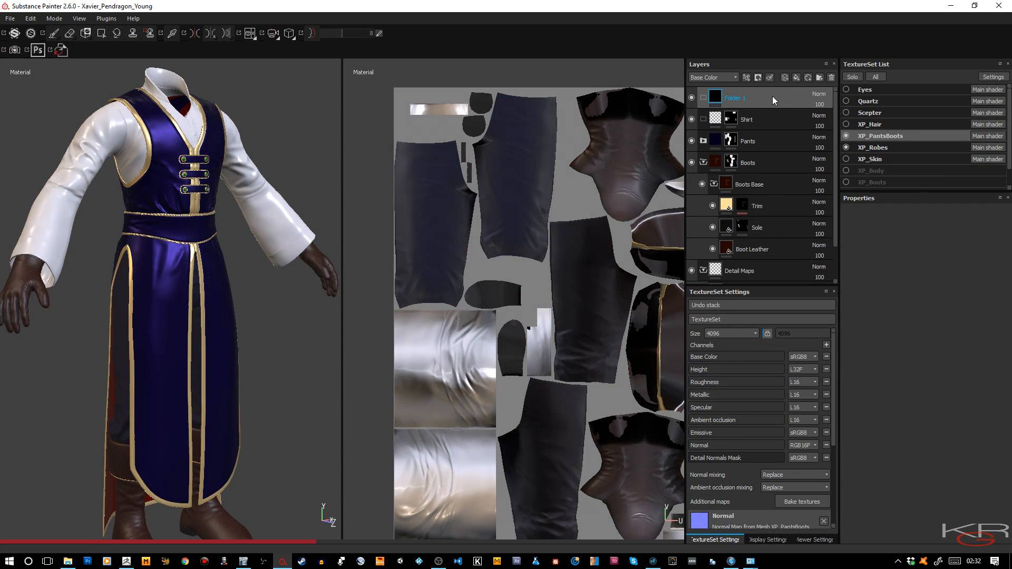
drag(773, 96, 768, 119)
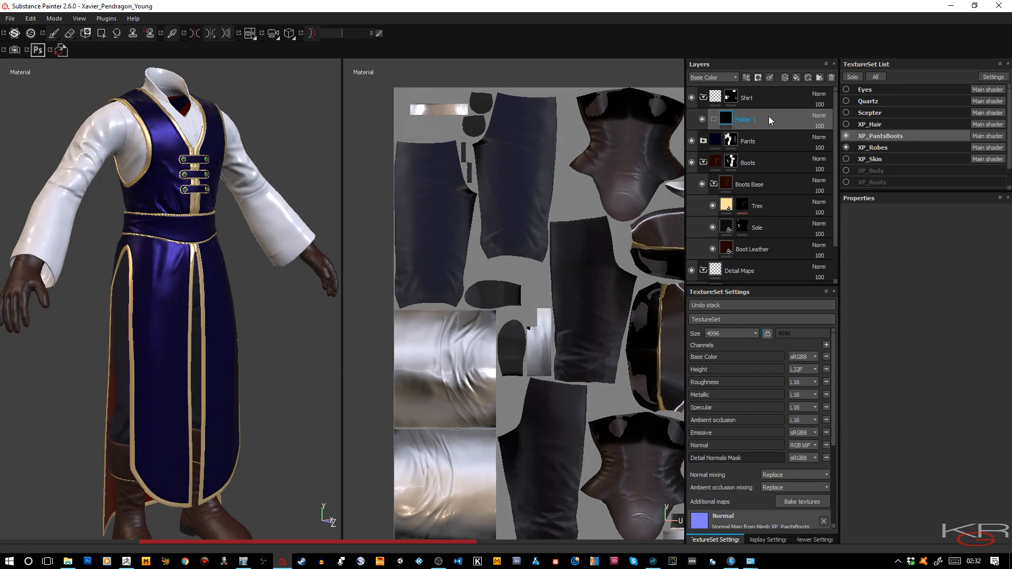
key(Return)
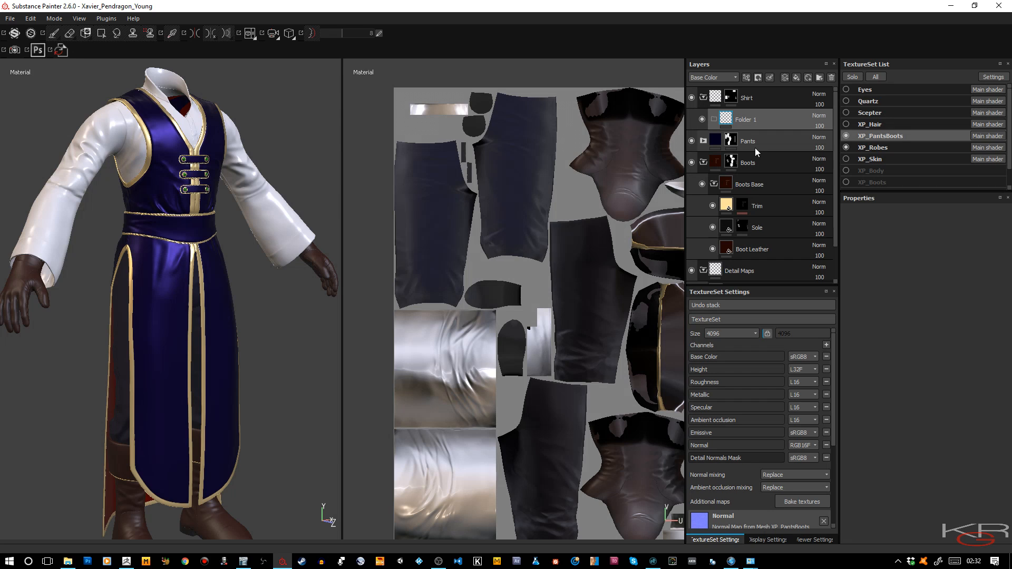
double_click(754, 119)
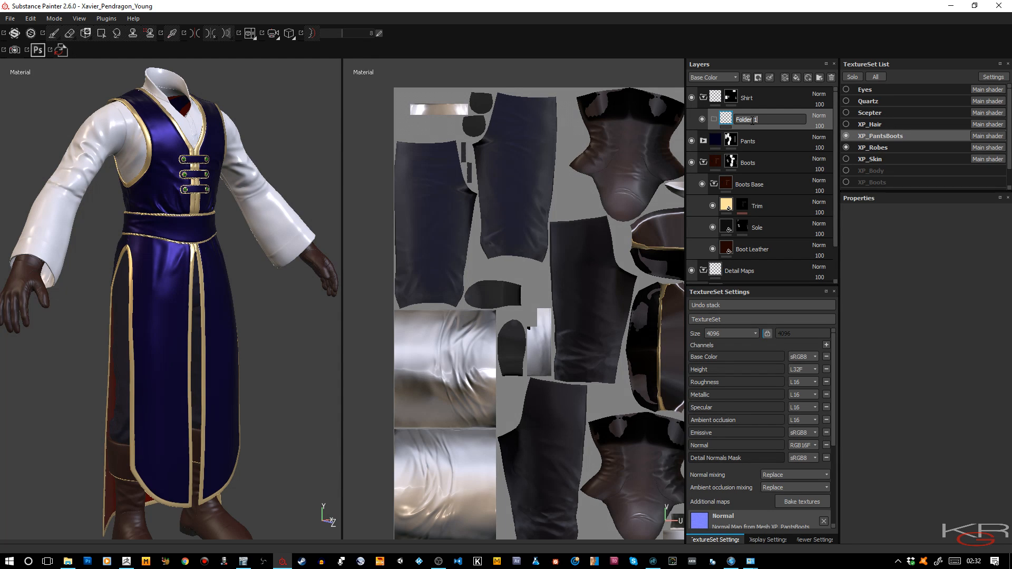
text(Shirt Robugh Fabric)
key(Return)
Place a new fill layer inside the Shirt Rough Fabric folder.
drag(773, 119, 771, 137)
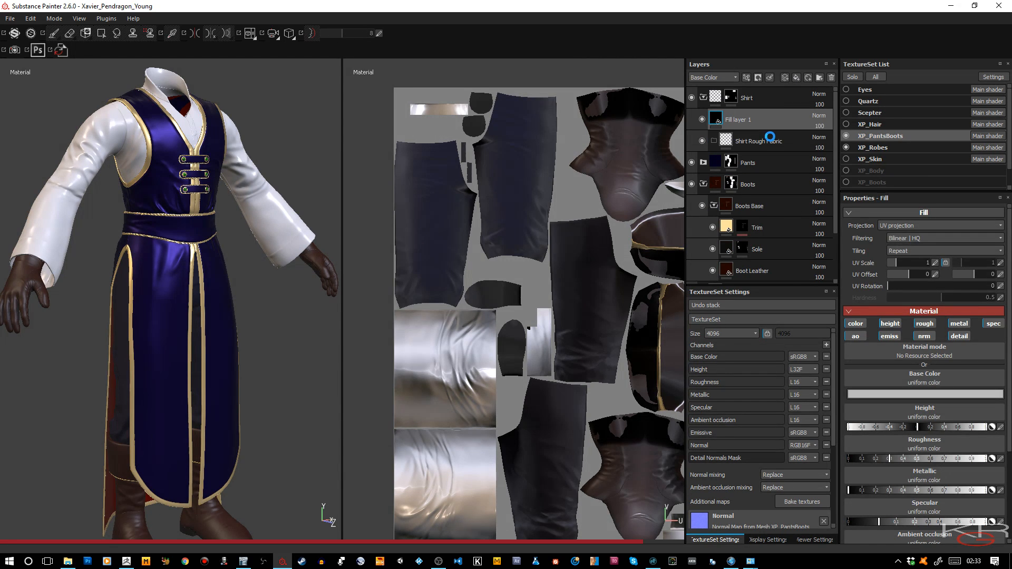
drag(771, 141, 771, 138)
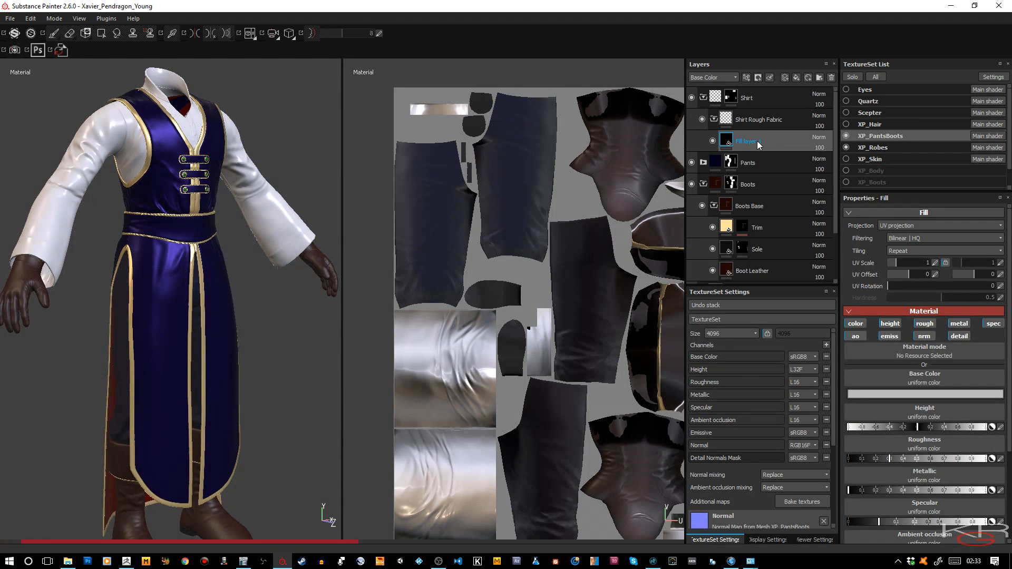
Rename the new fill layer as Base Colour and set its base color to near-black, 0.006 on all three channels.
double_click(759, 140)
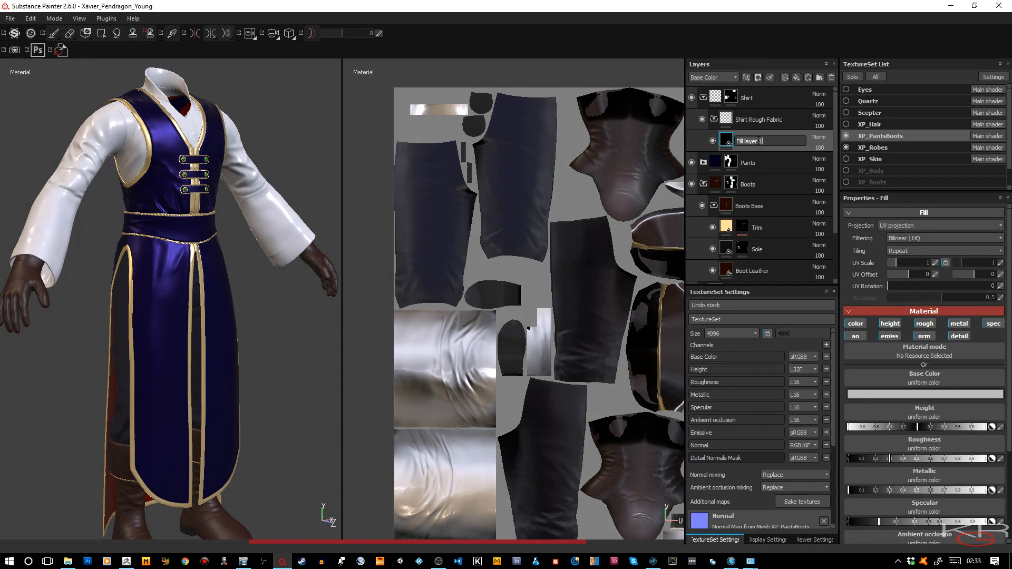
text(Base )
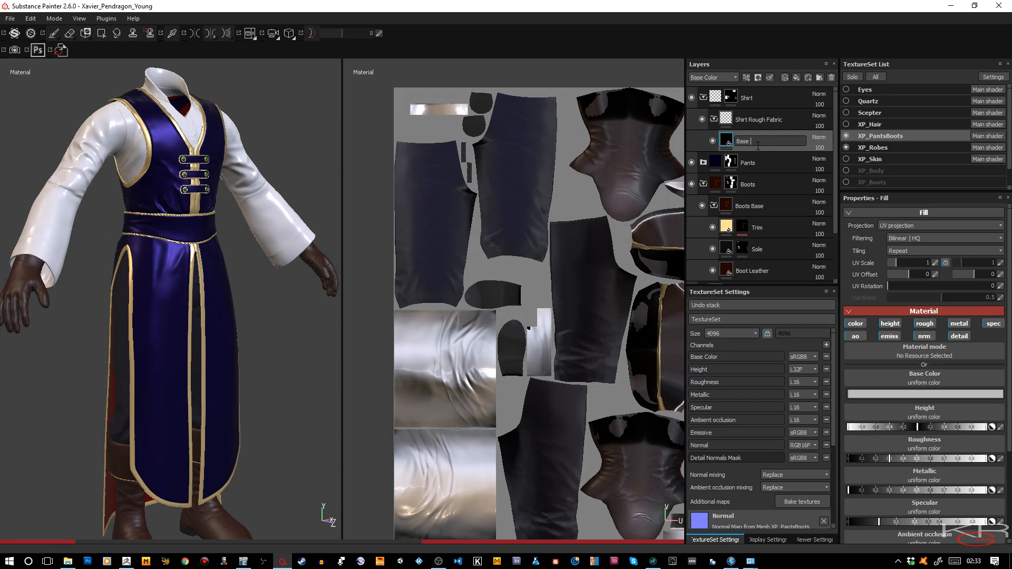
text(Colour)
key(Return)
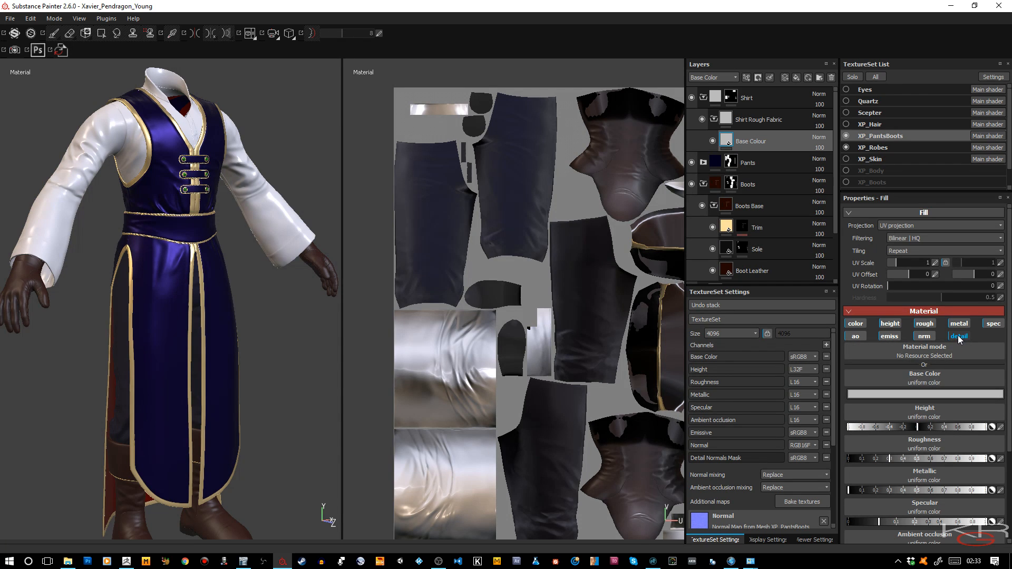
scroll(956, 432, down, 2)
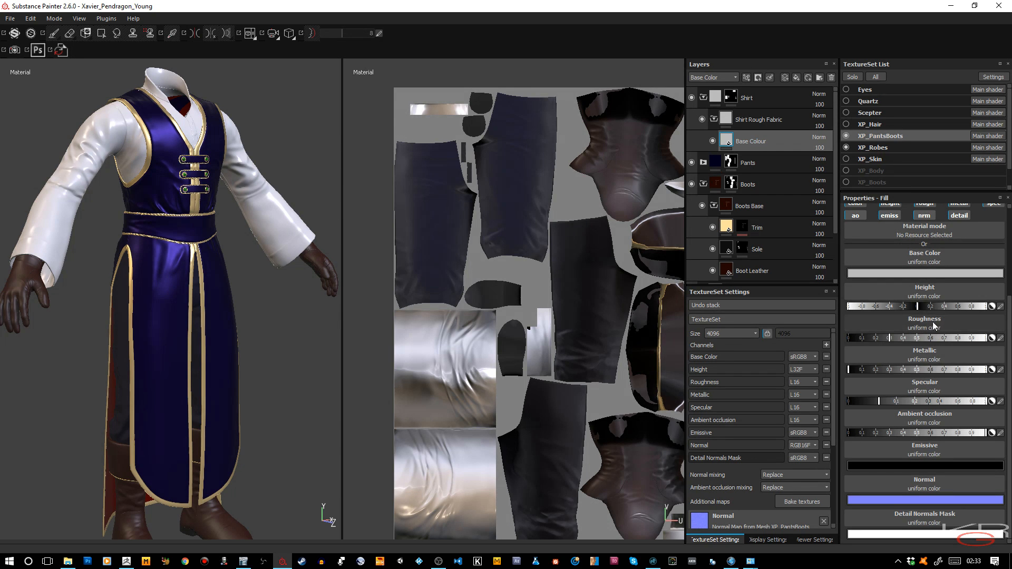
click(932, 275)
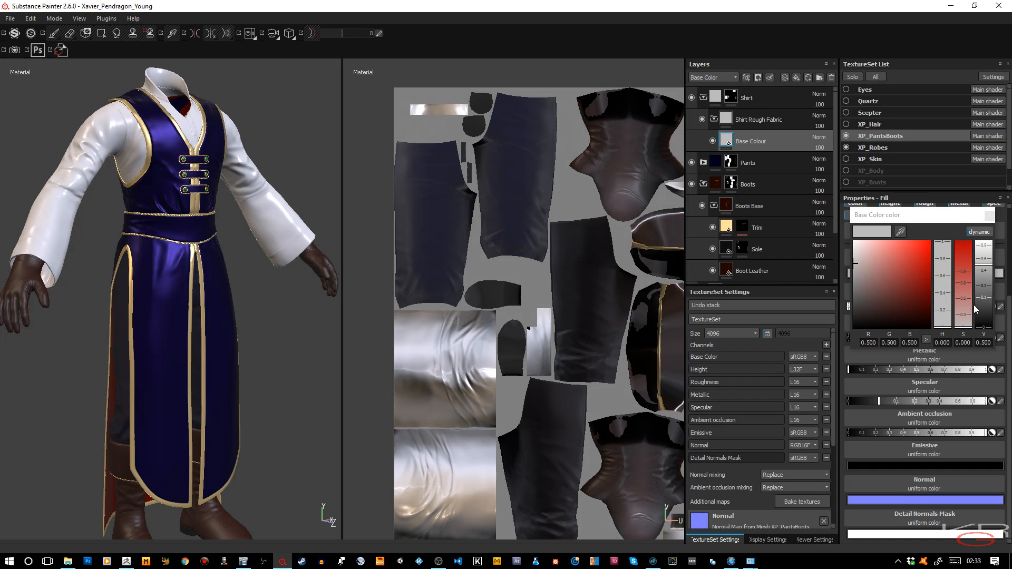
click(984, 327)
drag(984, 329, 988, 326)
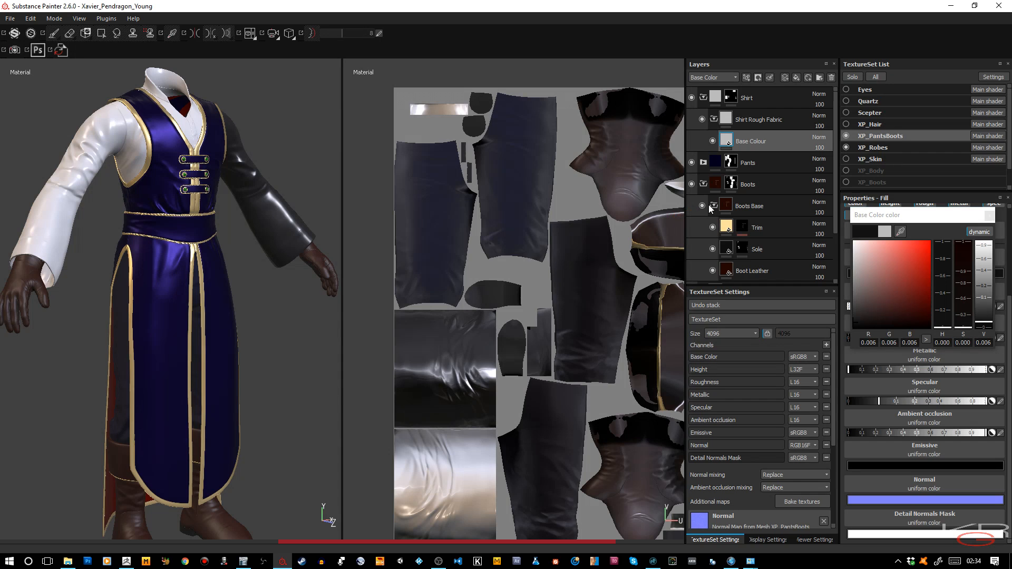
Display the Shirt folder's mask and add the collar and the remaining sleeve to it with polygon fill in mesh mode.
click(731, 97)
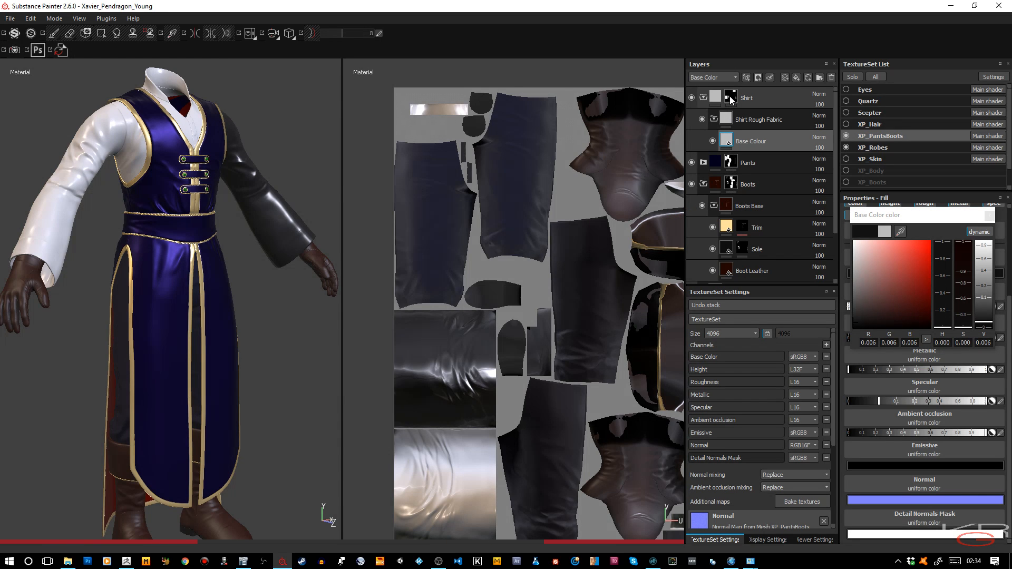
key(4)
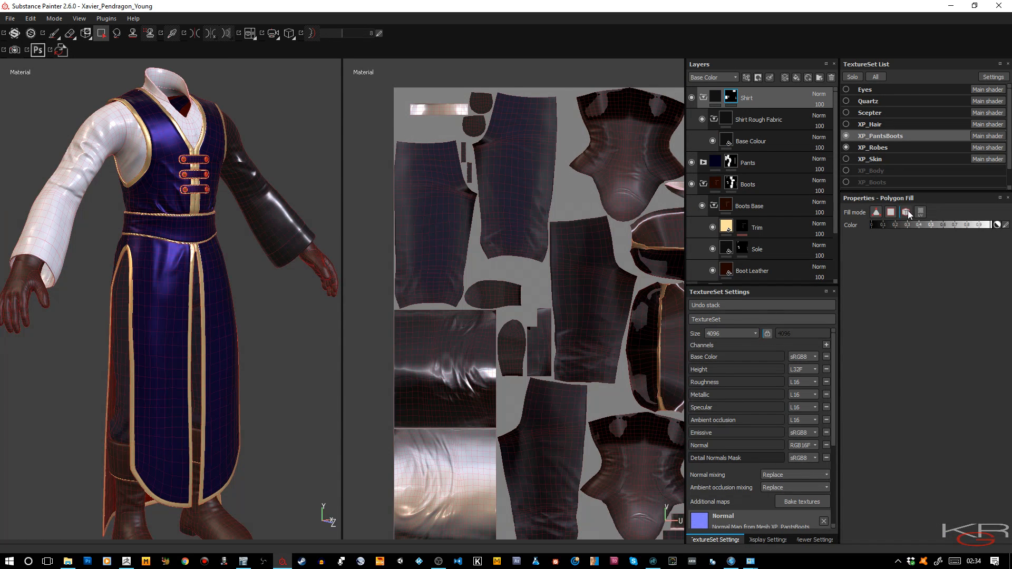
key(c)
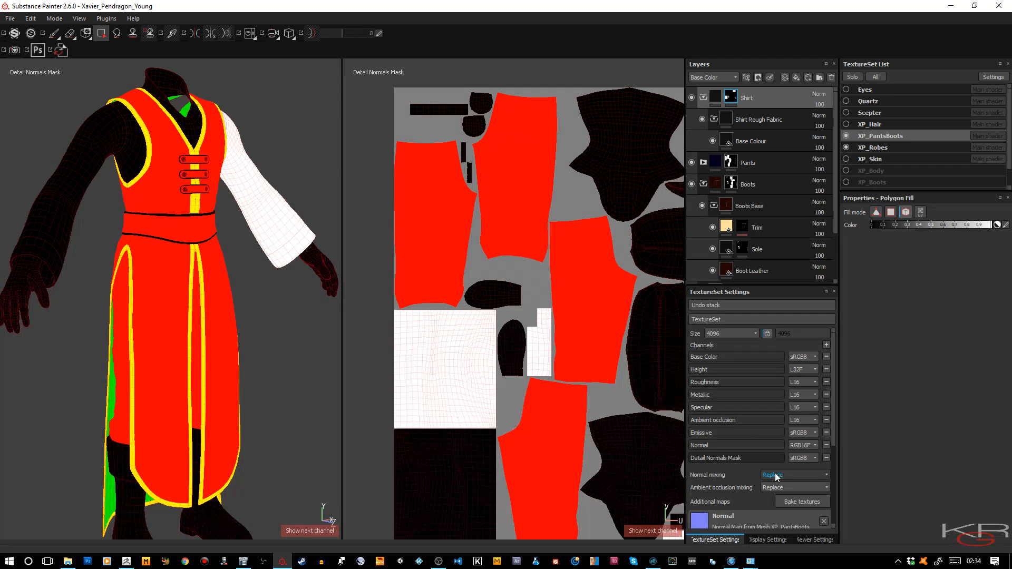
click(807, 536)
click(733, 322)
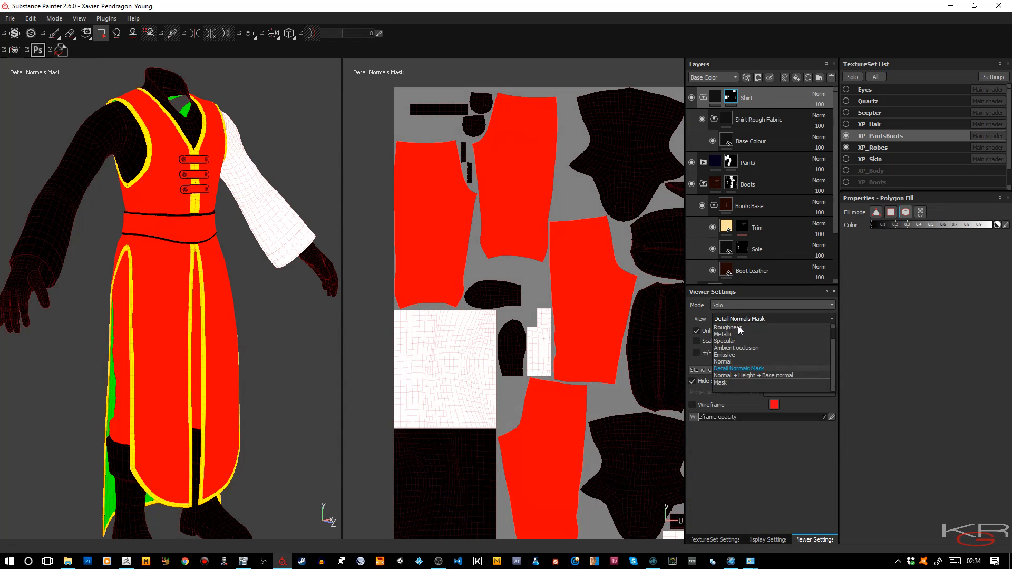
click(729, 381)
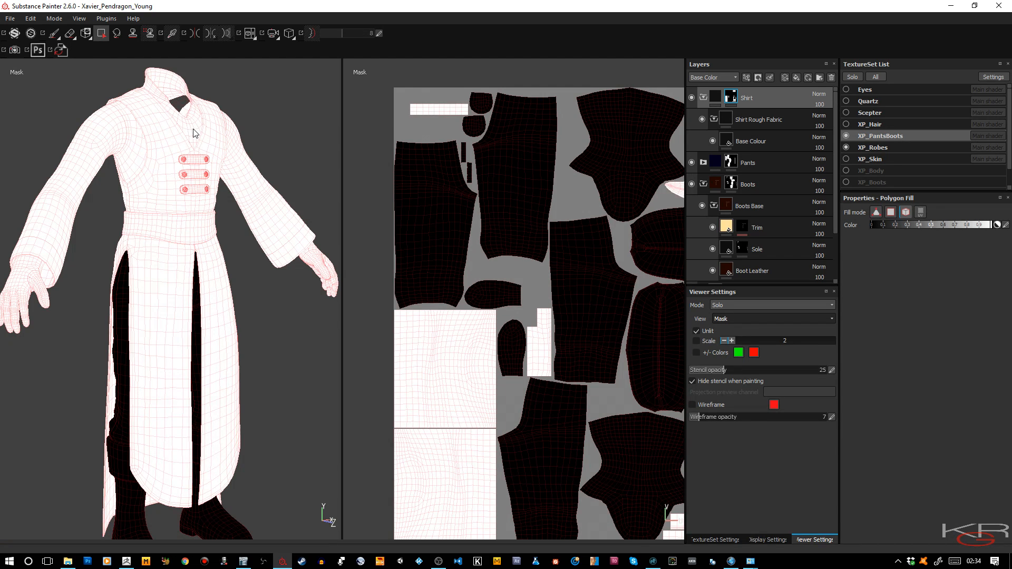
key(m)
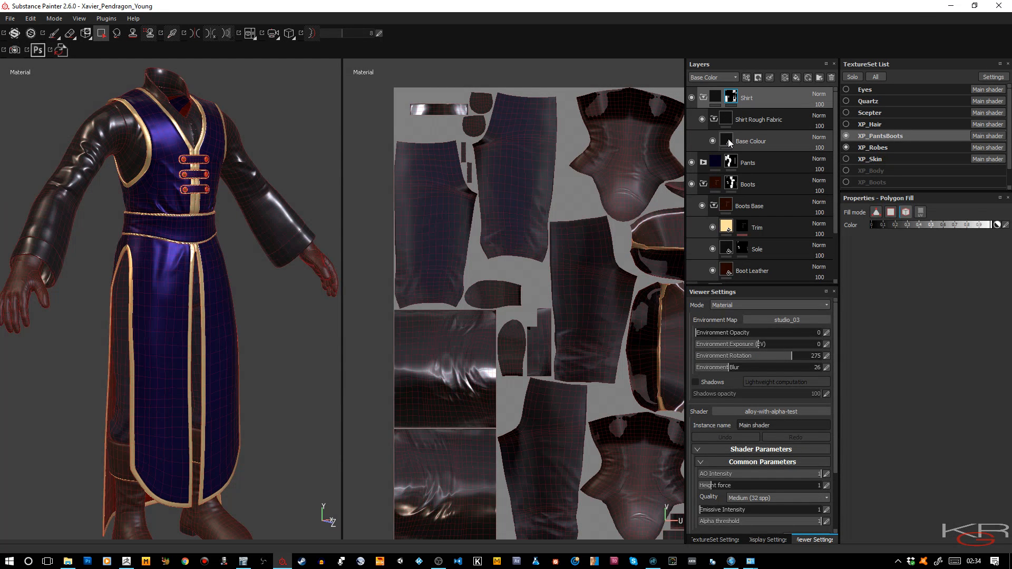
Select the Base Colour layer and cycle the viewports through the single channels to the Detail Normals Mask.
click(729, 138)
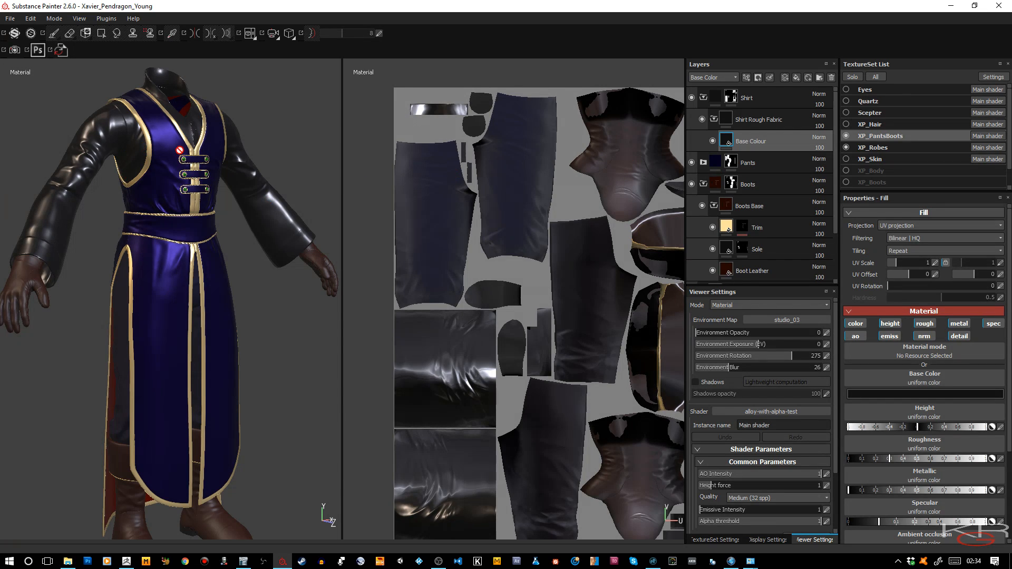
key(c)
key(c)
key(c)
key(c)
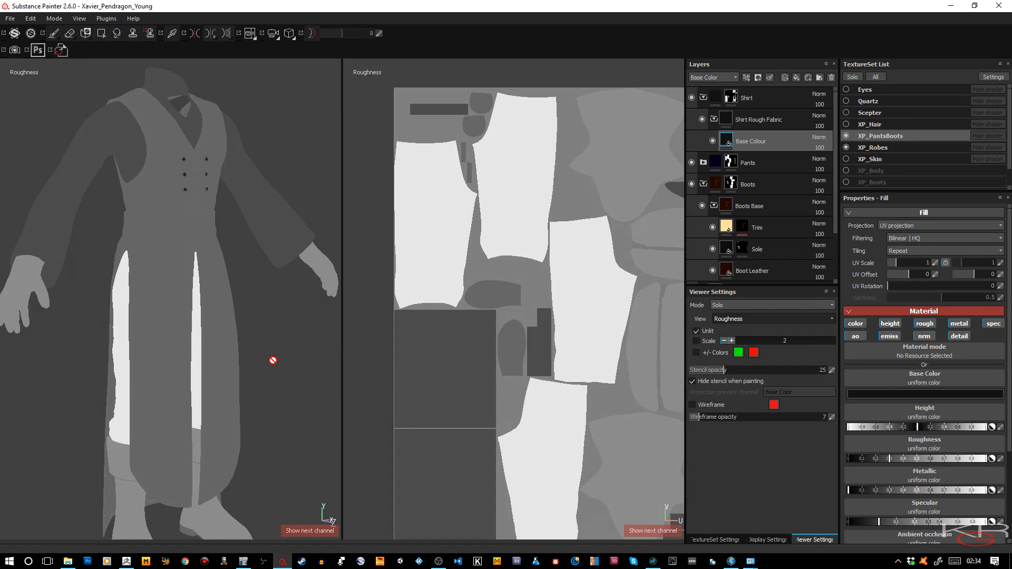
key(c)
key(c)
key(c)
key(c)
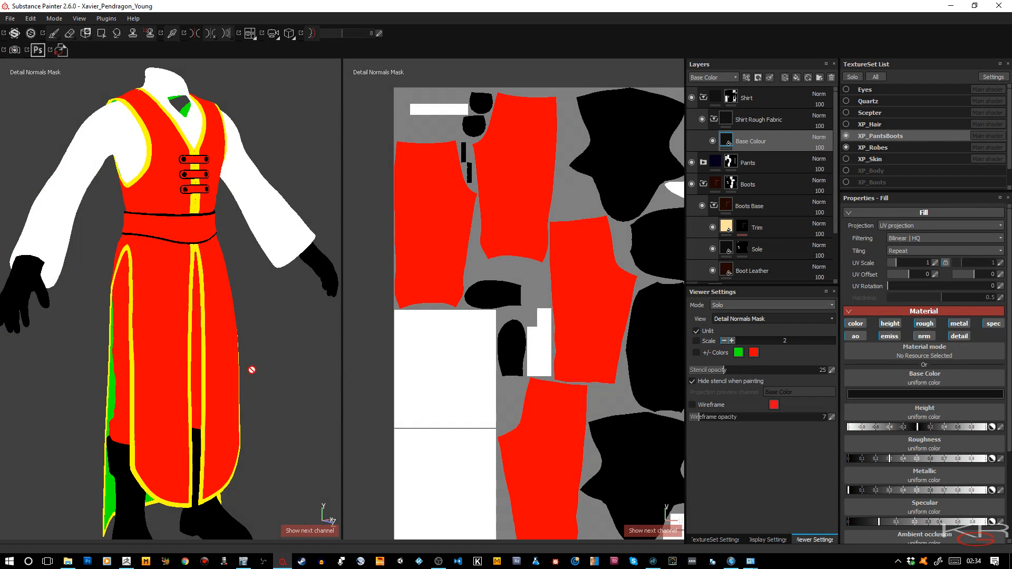
Set the Base Colour layer's Detail Normals Mask color to pure green with R 0, G 1, B 0.
scroll(952, 536, down, 5)
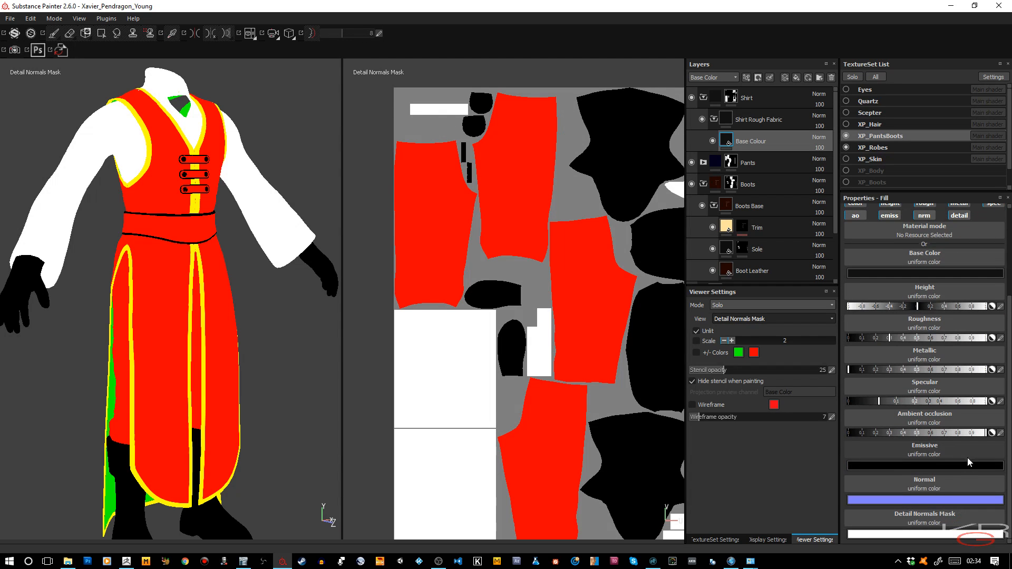
click(952, 535)
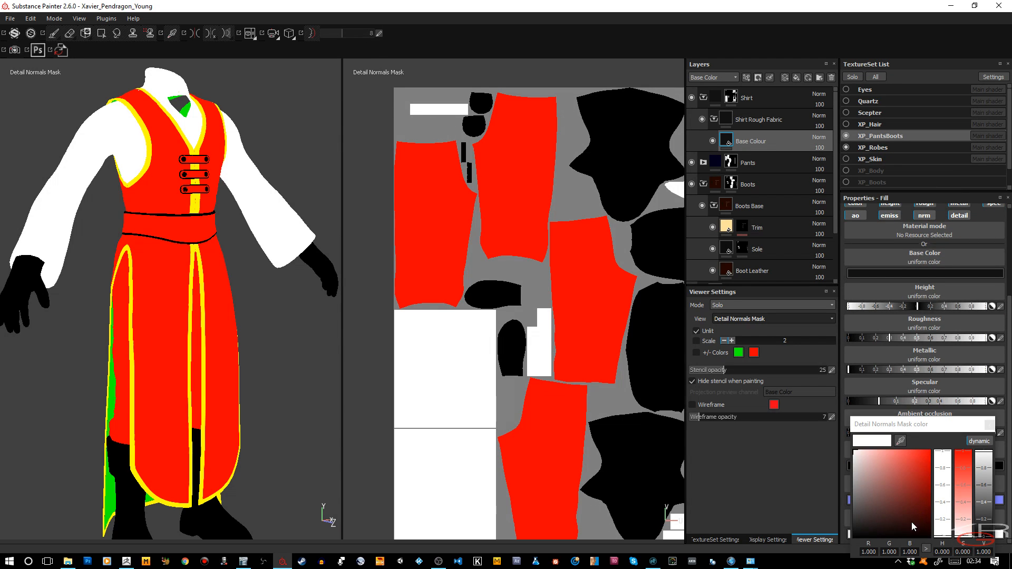
drag(965, 462, 966, 450)
double_click(885, 553)
text(1)
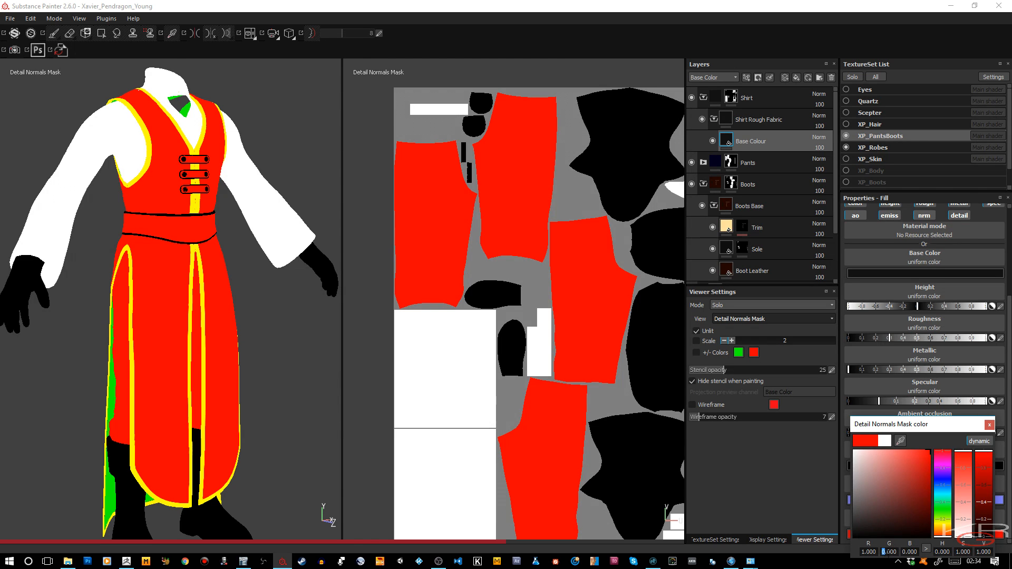
key(Return)
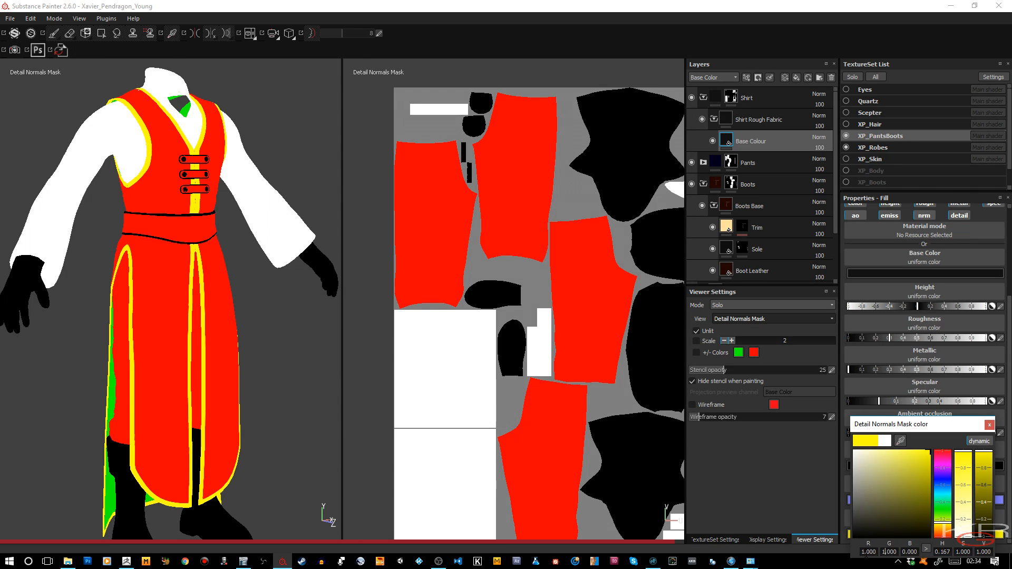
double_click(866, 552)
text(0)
key(Return)
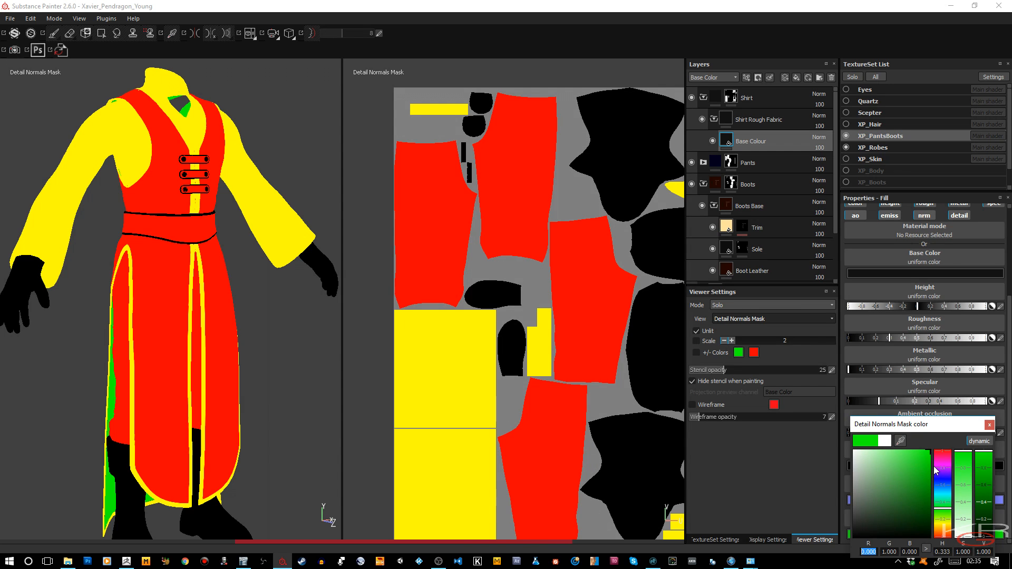
click(990, 425)
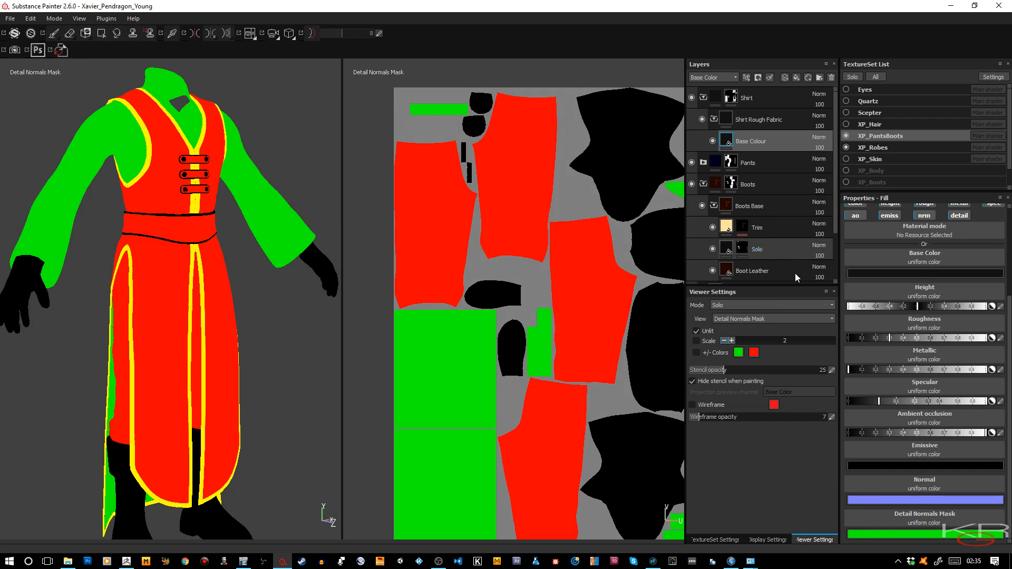
Disable the normal, specular, metallic, emissive and ambient occlusion channels on the Base Colour layer.
scroll(943, 220, up, 2)
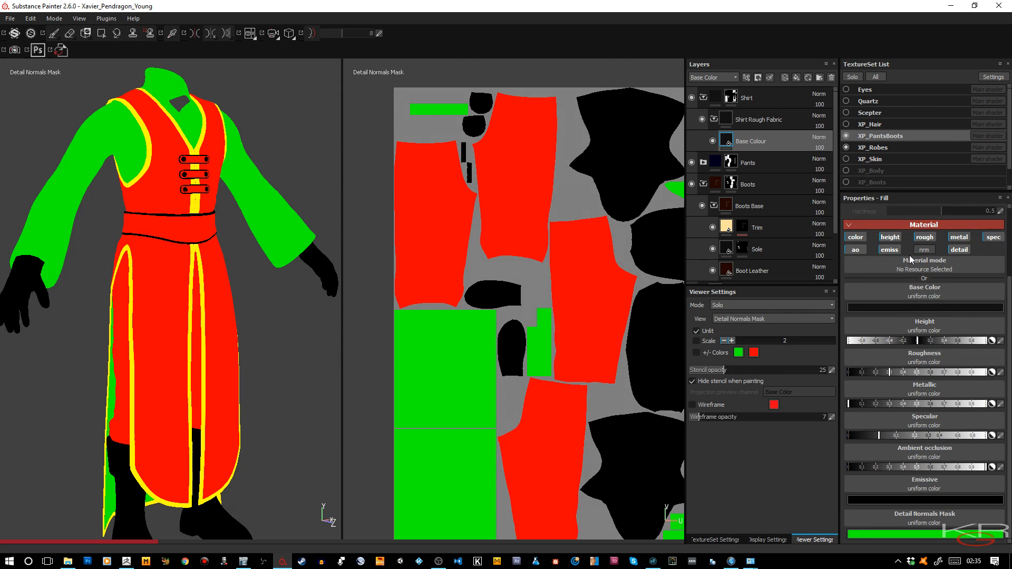
scroll(912, 257, up, 3)
click(994, 290)
click(960, 290)
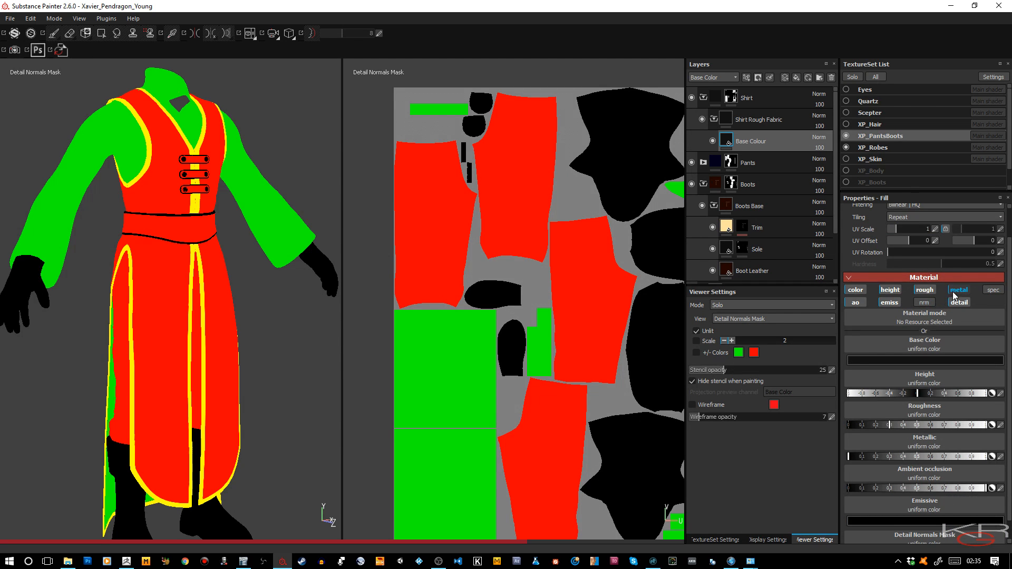
click(890, 320)
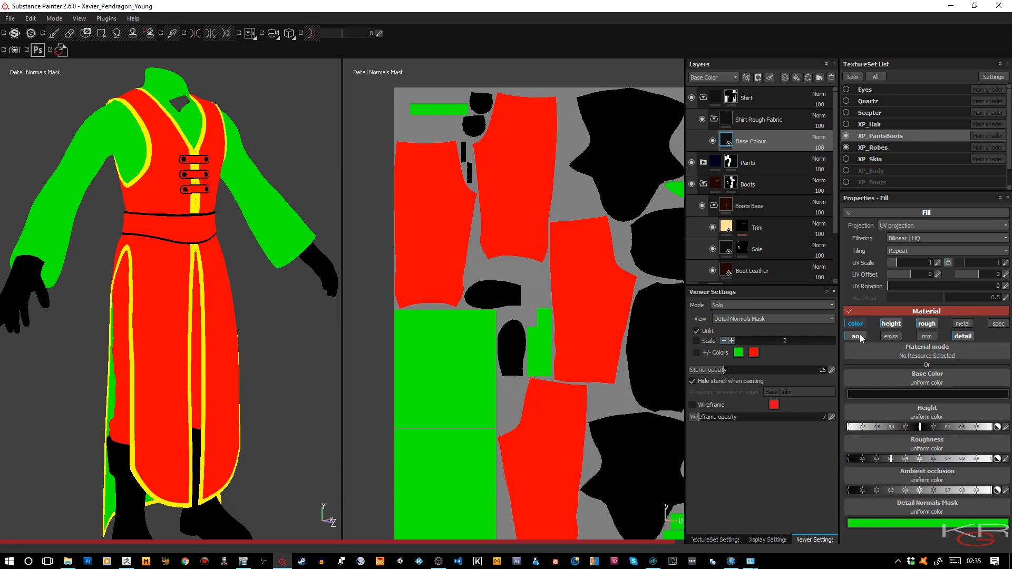
click(856, 337)
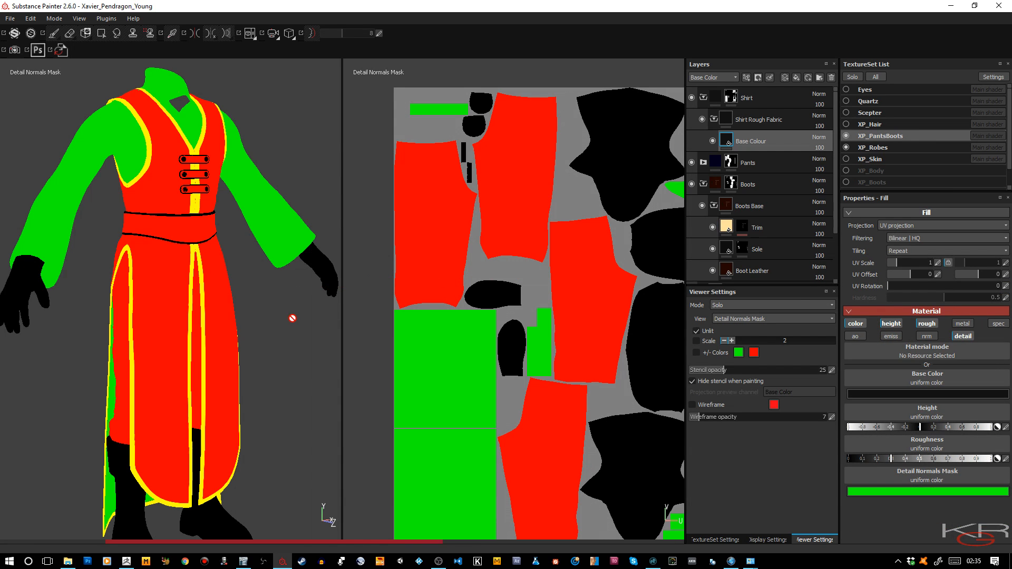
Return to the material view, raise the Base Colour layer's roughness to about 0.9 and inspect the shirt.
key(m)
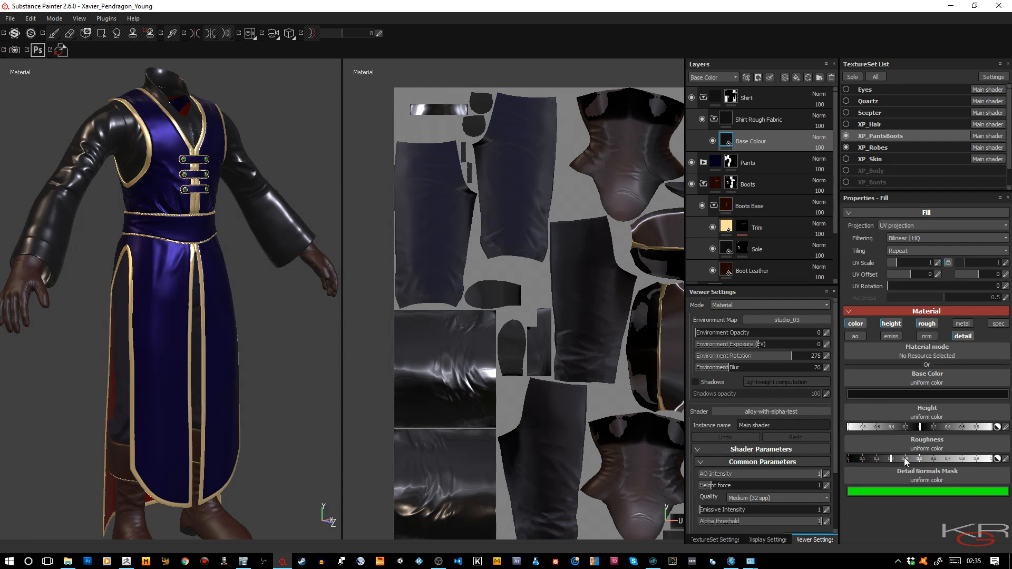
drag(907, 458, 976, 460)
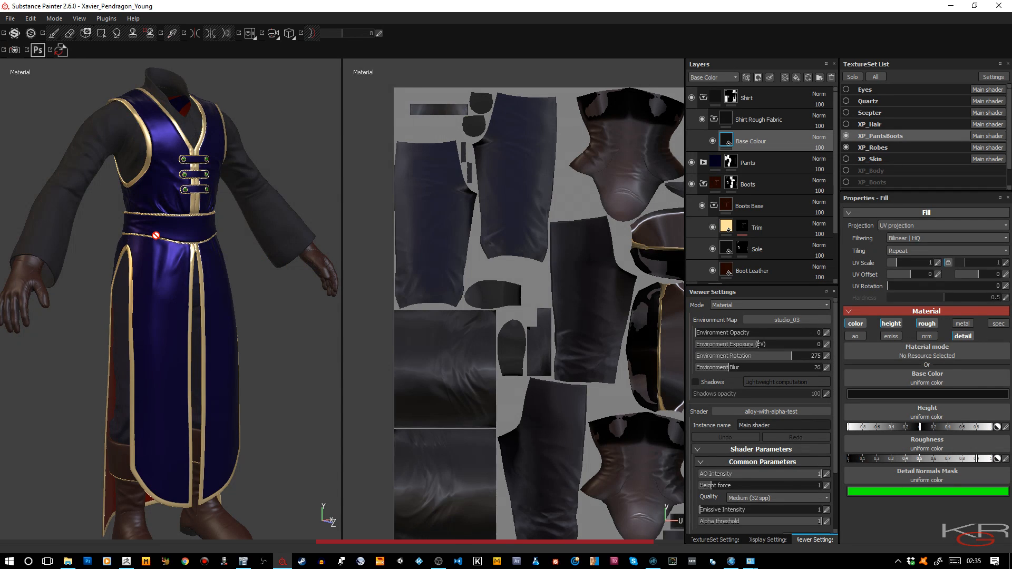
alt+drag(192, 263, 66, 284)
alt+right_drag(193, 302, 228, 219)
alt+drag(228, 219, 357, 200)
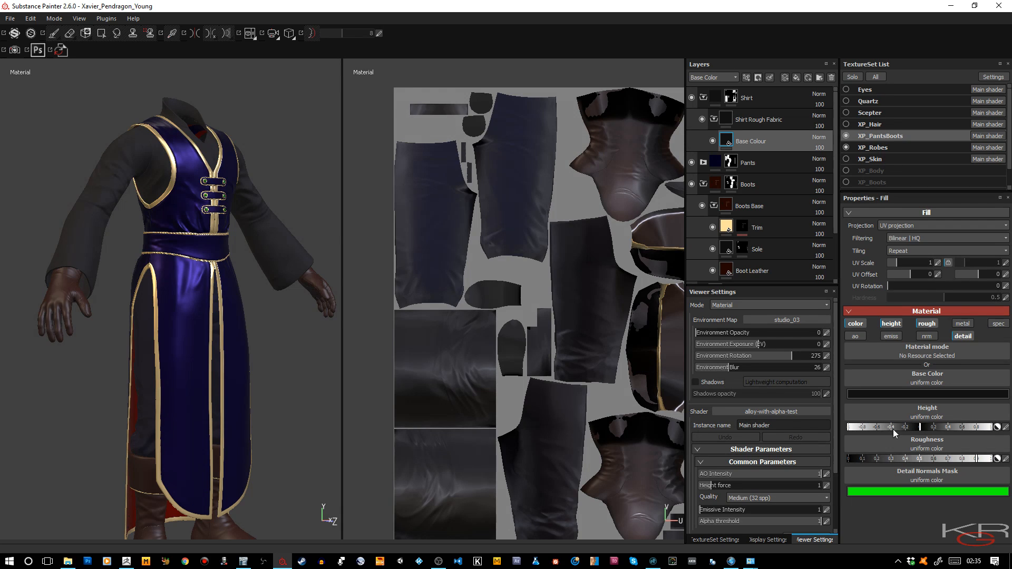
Lighten the Base Colour layer's base color slightly to 0.009 on all three channels and check the character's front.
click(931, 396)
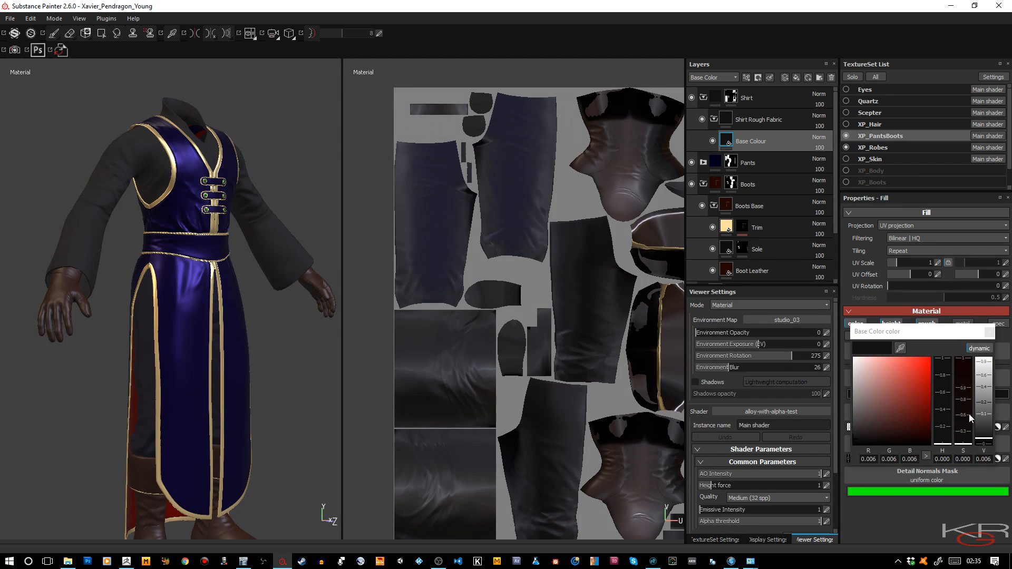
click(982, 441)
click(982, 436)
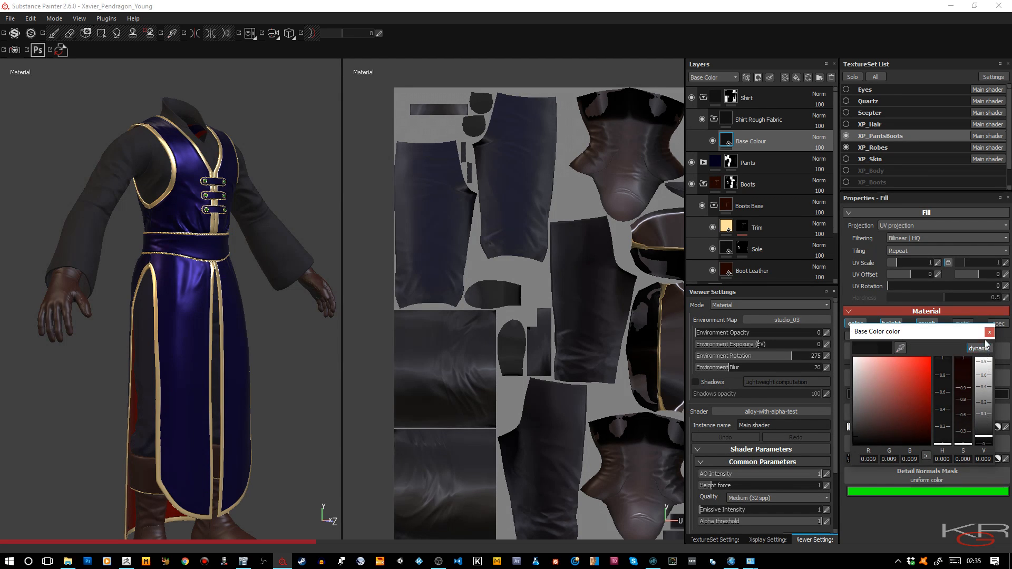
click(989, 333)
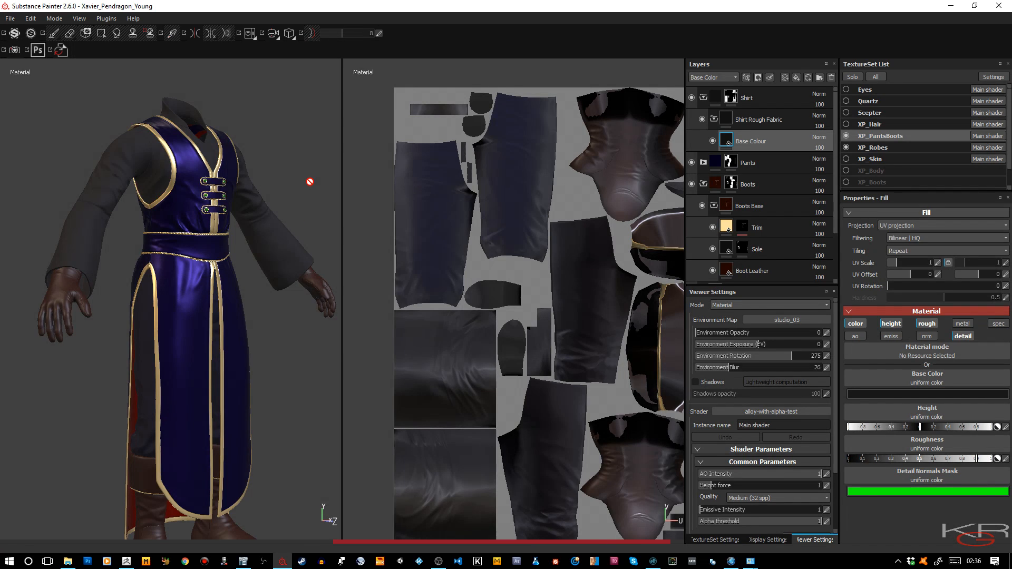
alt+drag(309, 199, 264, 210)
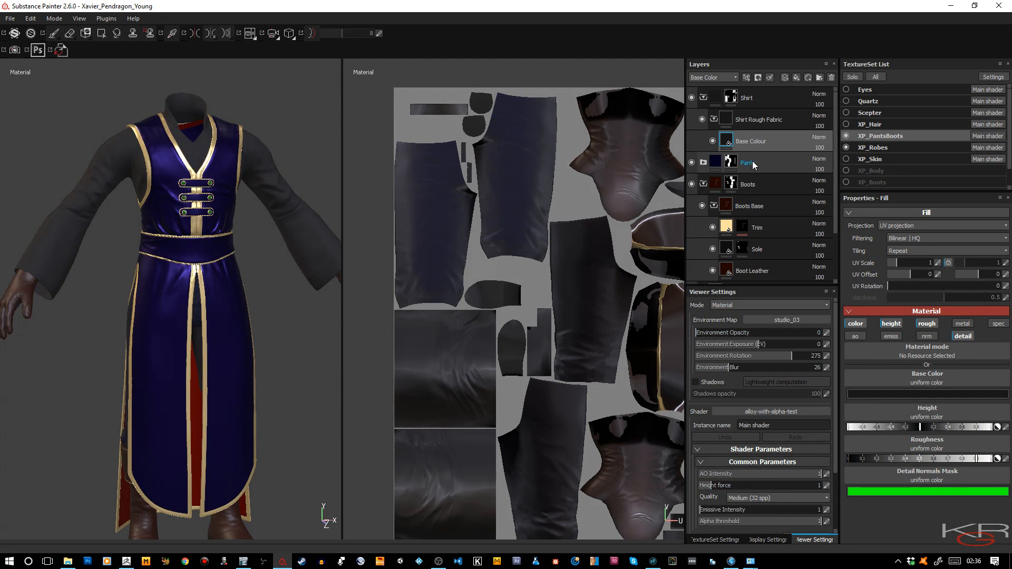
Add a fill layer above Base Colour in the Shirt Rough Fabric folder and name it Sleeve.
click(797, 77)
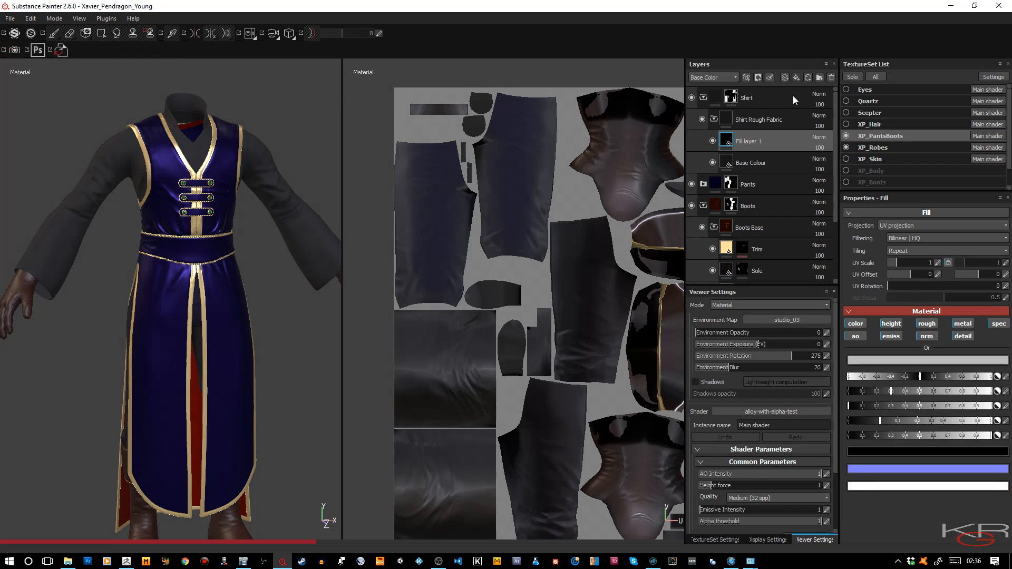
double_click(755, 141)
text(Sleve)
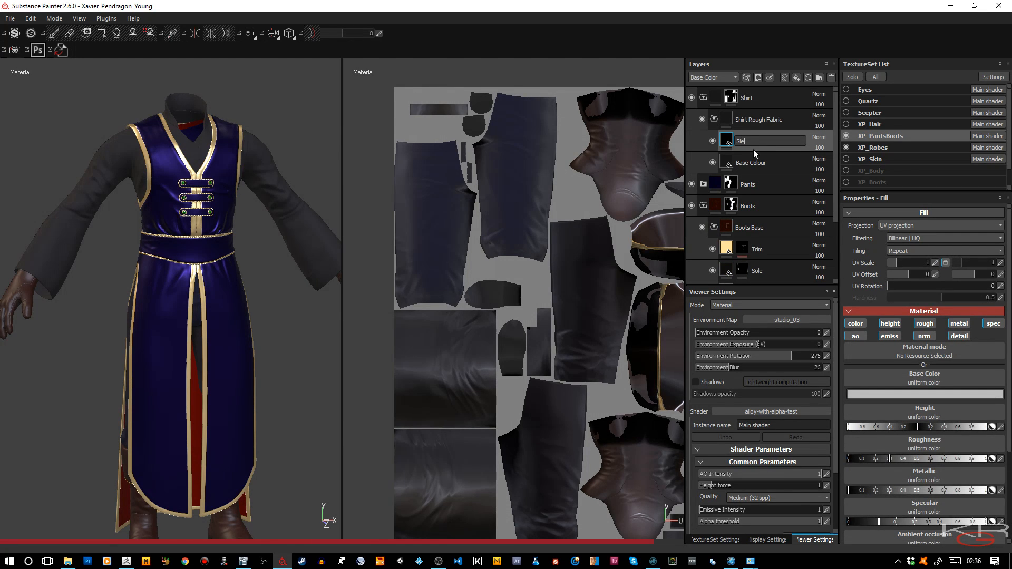
key(BackSpace)
text(eve)
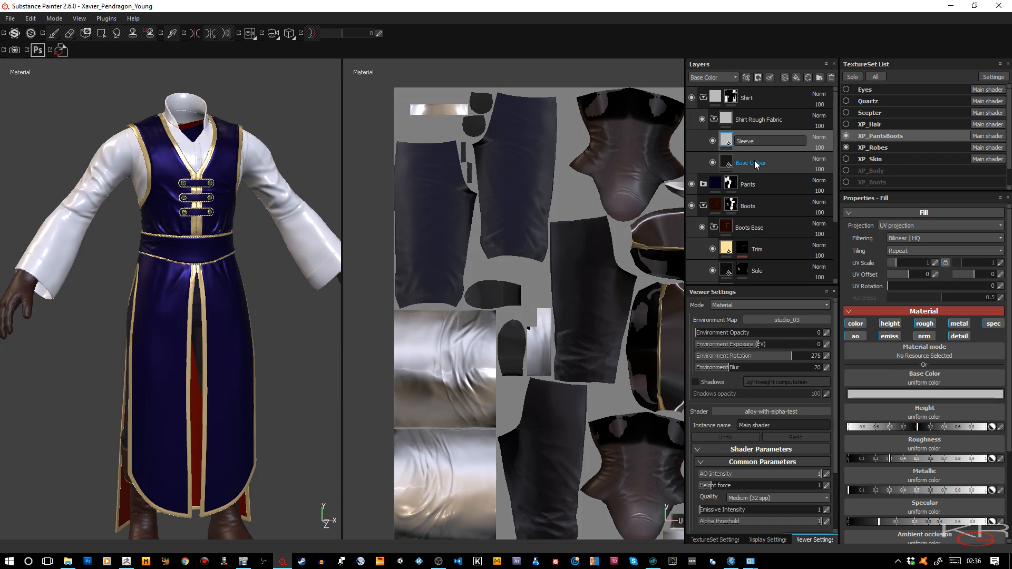
key(Return)
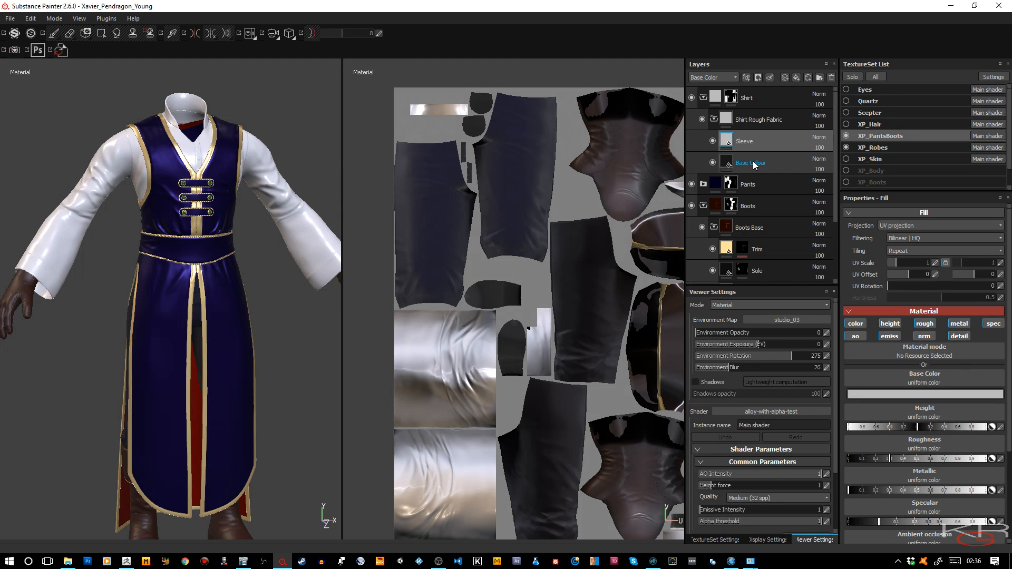
Add a black mask to the Sleeve layer and polygon-fill the UV islands of both sleeves into it.
scroll(621, 239, down, 1)
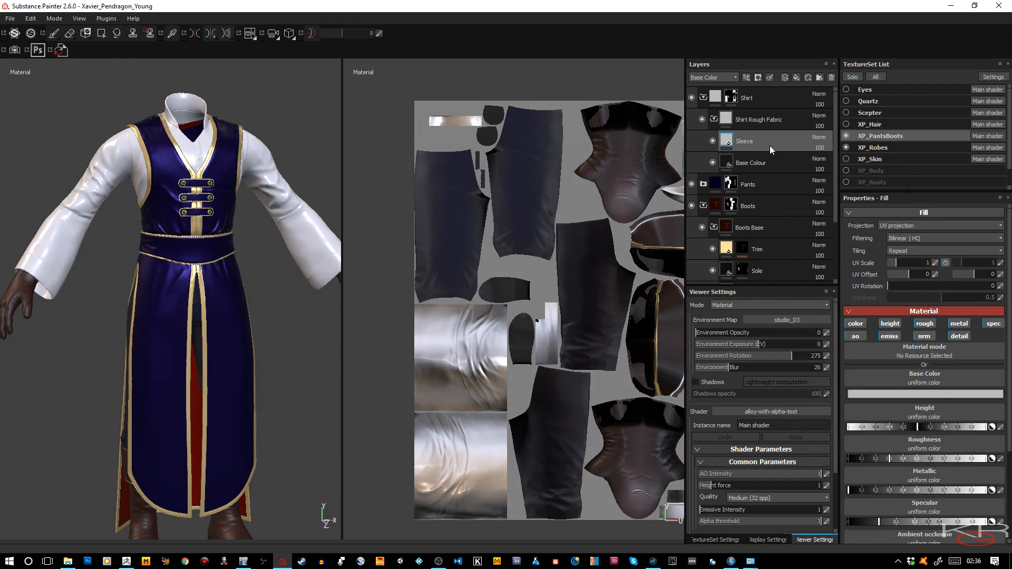
right_click(769, 145)
click(783, 164)
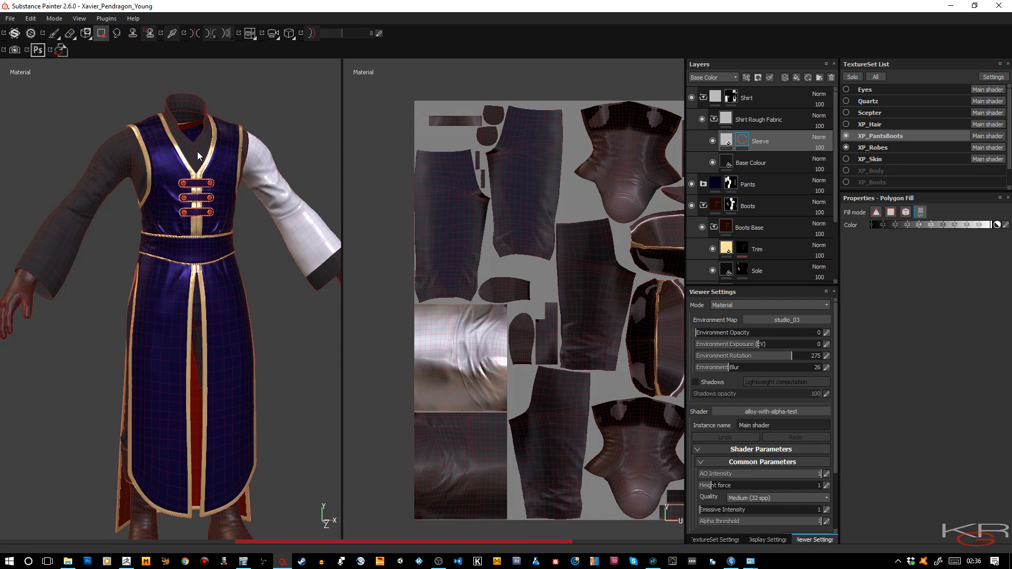
scroll(527, 220, up, 1)
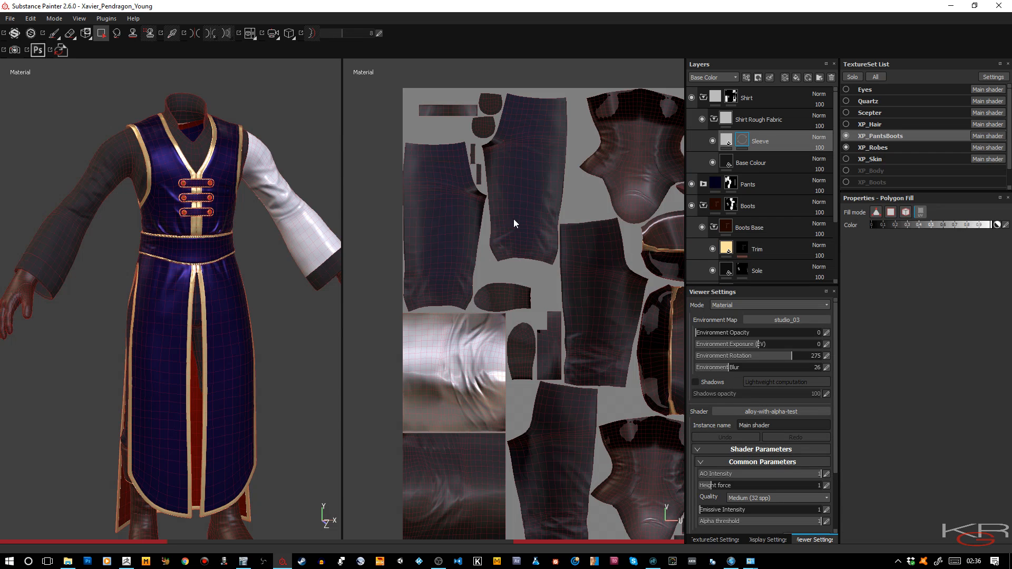
middle_drag(583, 261, 466, 240)
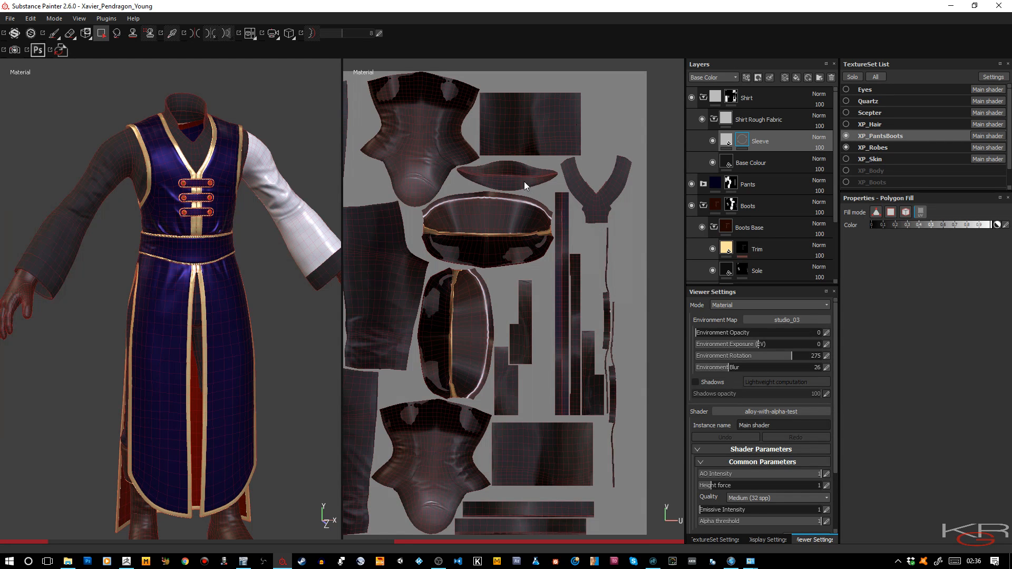
click(417, 352)
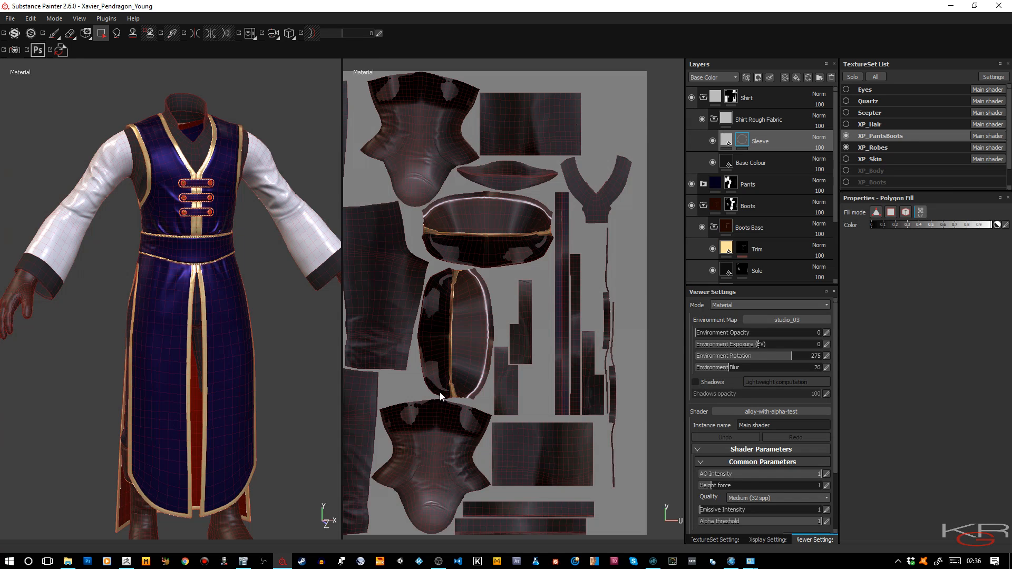
Polygon-fill the cuffs at both sleeve ends into the Sleeve layer's mask.
middle_drag(440, 392, 527, 281)
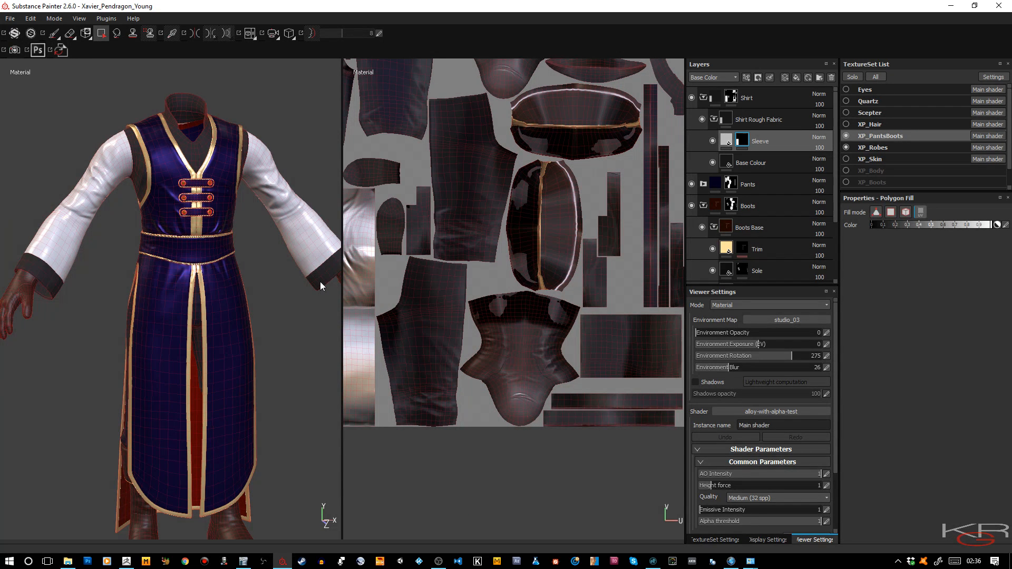
key(shift)
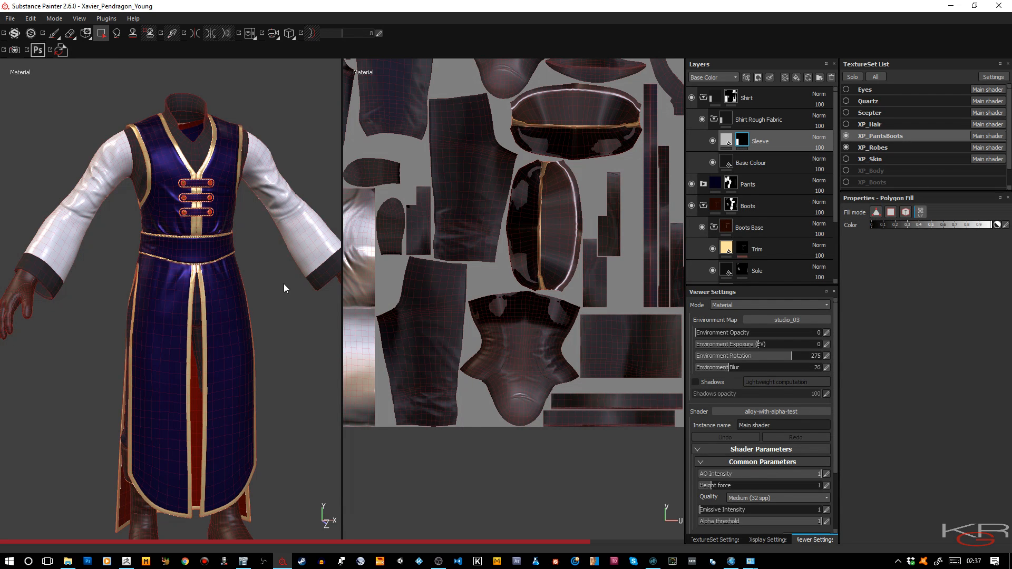
click(319, 280)
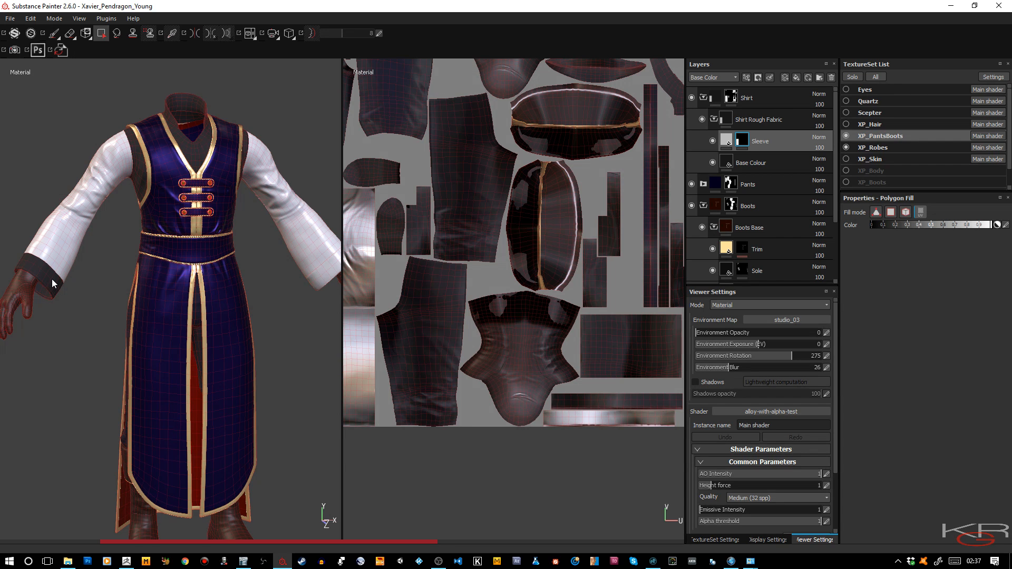
alt+drag(83, 306, 101, 292)
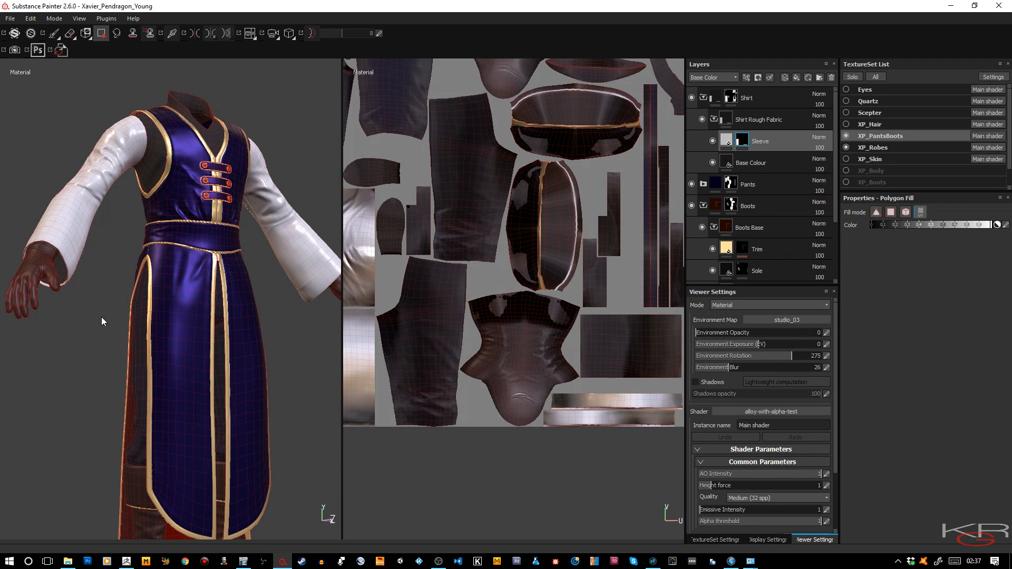
Display the Detail Normals Mask channel on its own and rename the Sleeve layer to Sleeve Mask.
key(c)
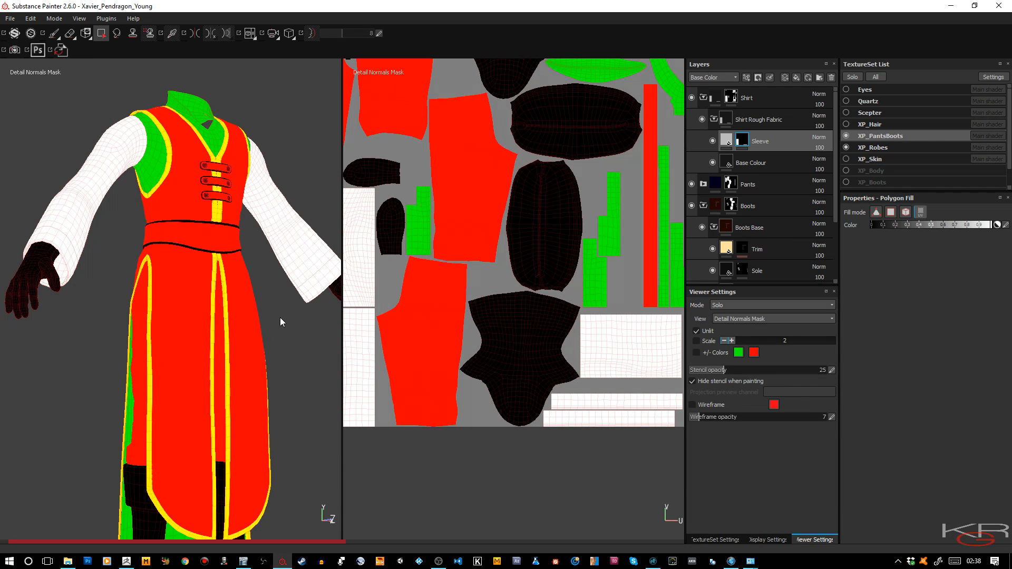
alt+right_drag(290, 324, 291, 341)
alt+drag(292, 342, 136, 334)
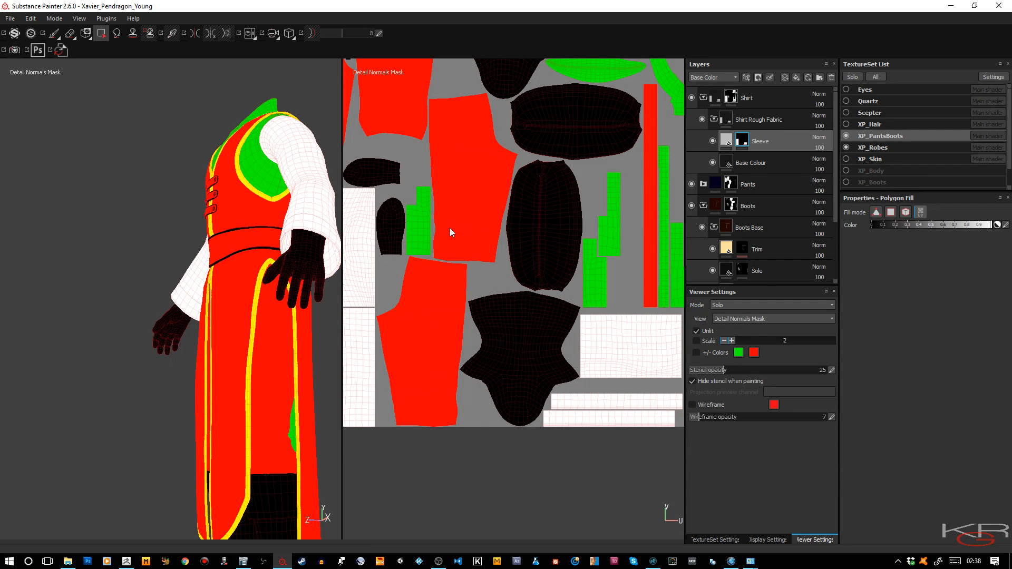
click(726, 141)
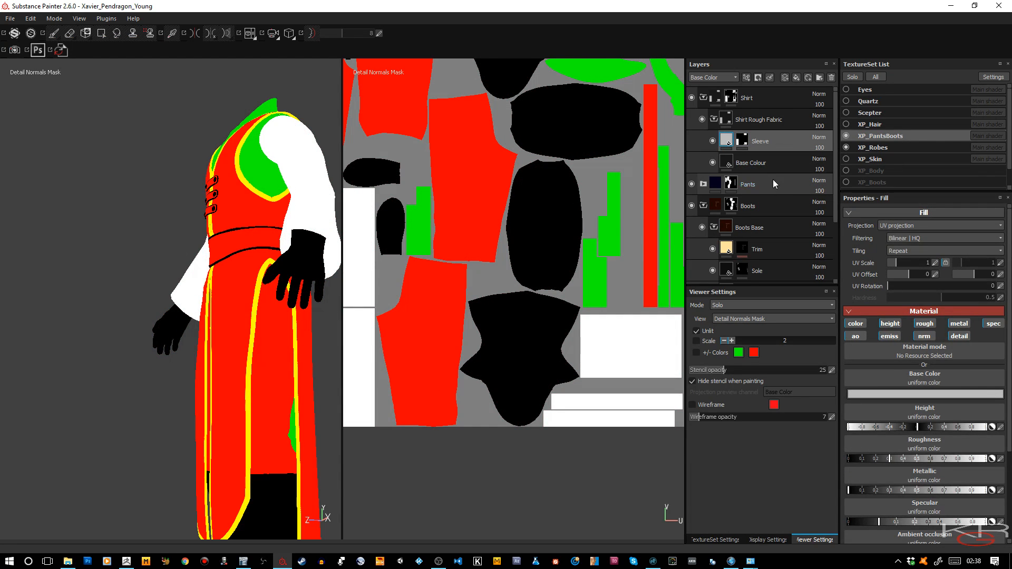
double_click(769, 142)
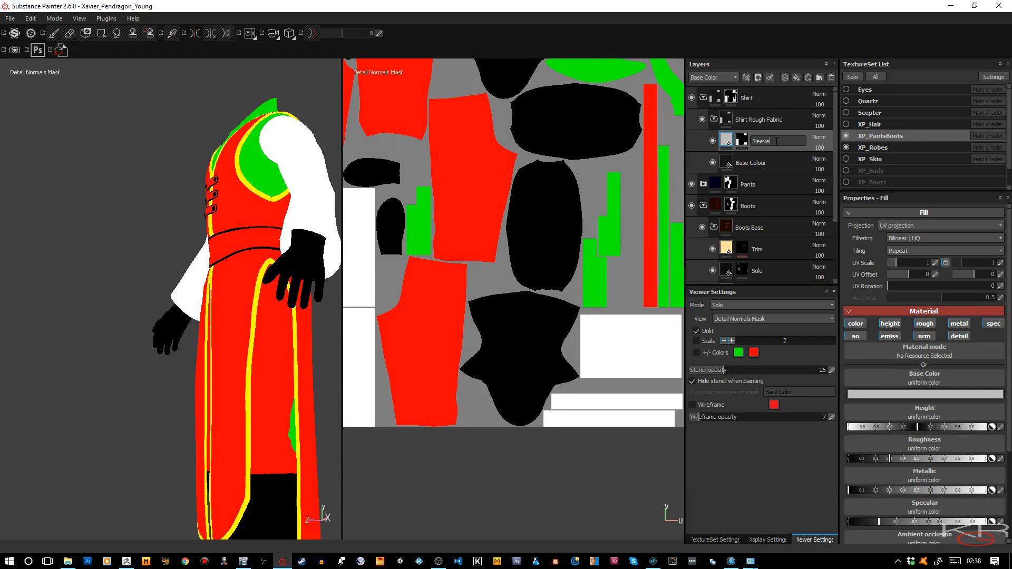
text(Mask)
key(Return)
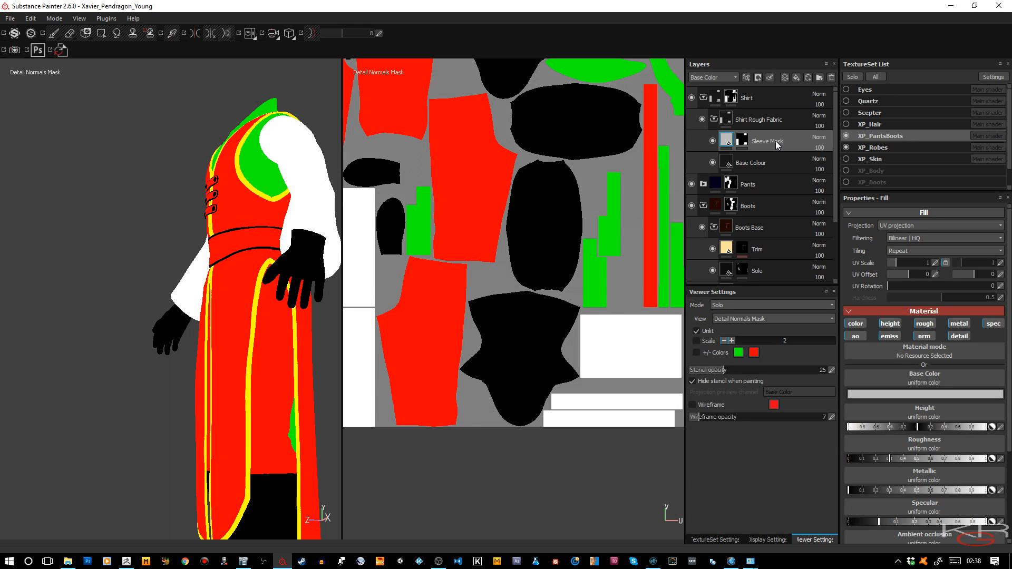
Disable every channel on the Sleeve Mask layer except the Detail Normals Mask.
click(993, 324)
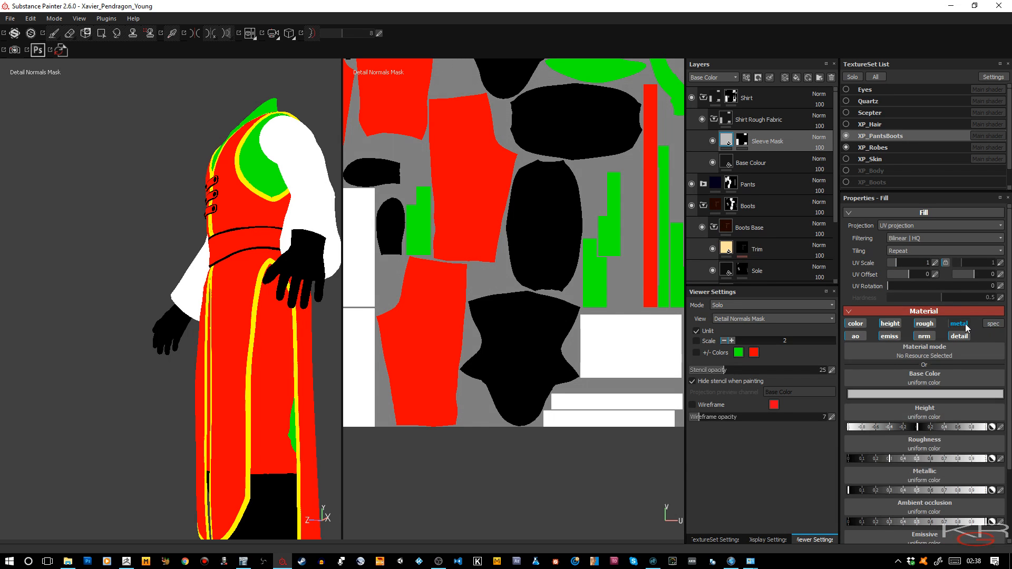
click(967, 326)
click(924, 324)
click(890, 324)
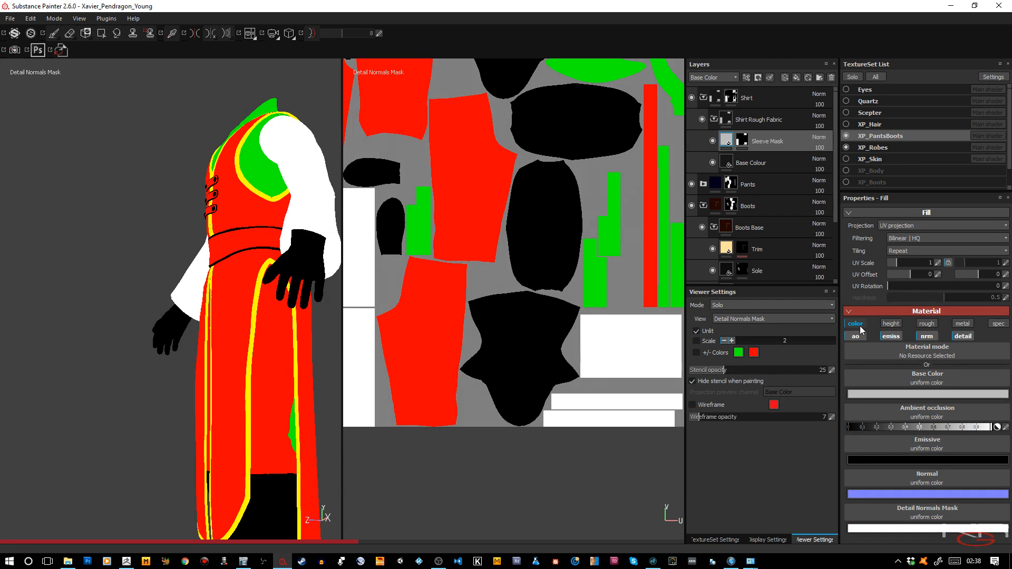
click(859, 325)
click(855, 337)
click(891, 336)
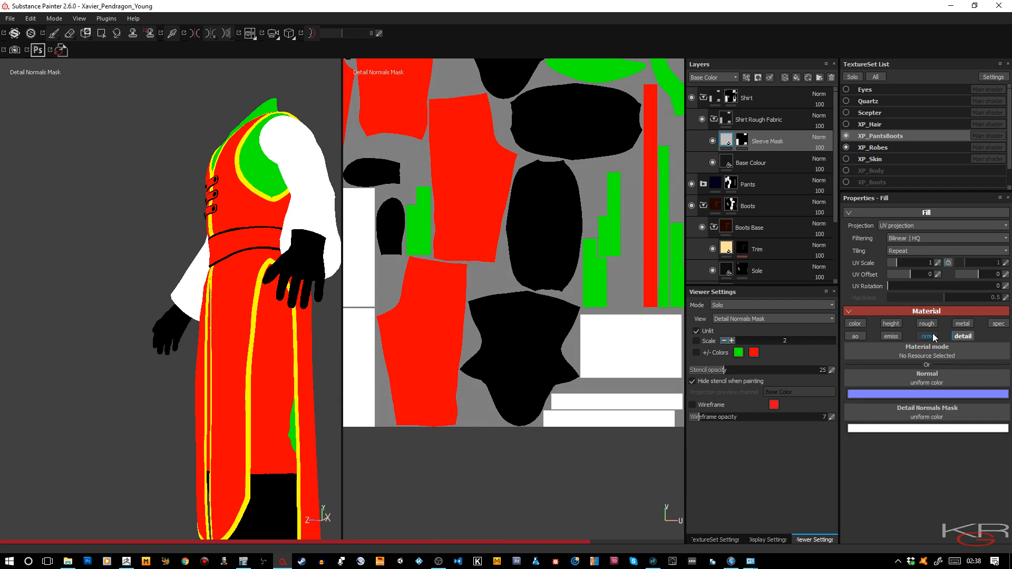
click(932, 336)
Set the Sleeve Mask layer's Detail Normals Mask color to pure blue with R 0, G 0, B 1.
click(943, 396)
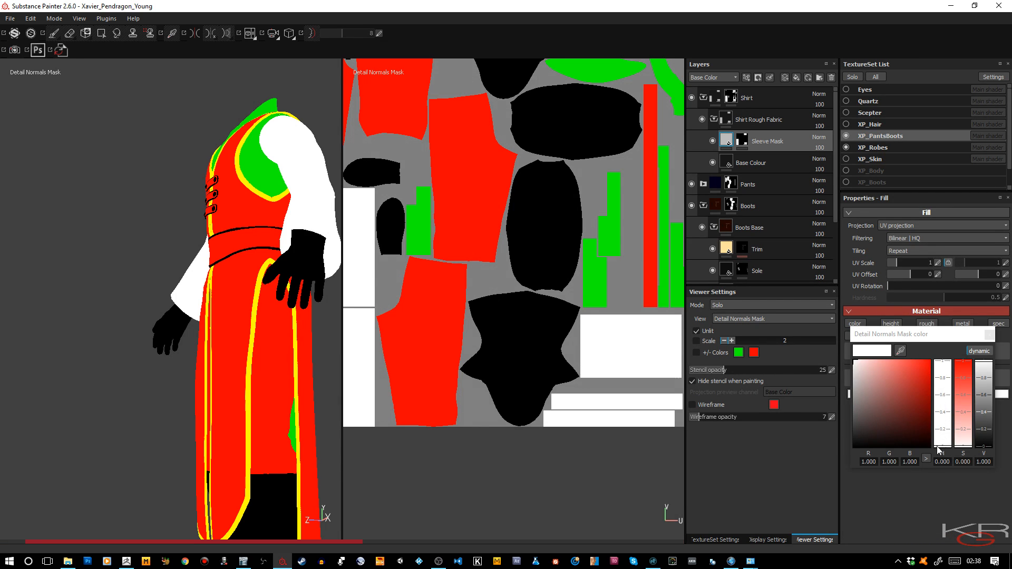
click(887, 462)
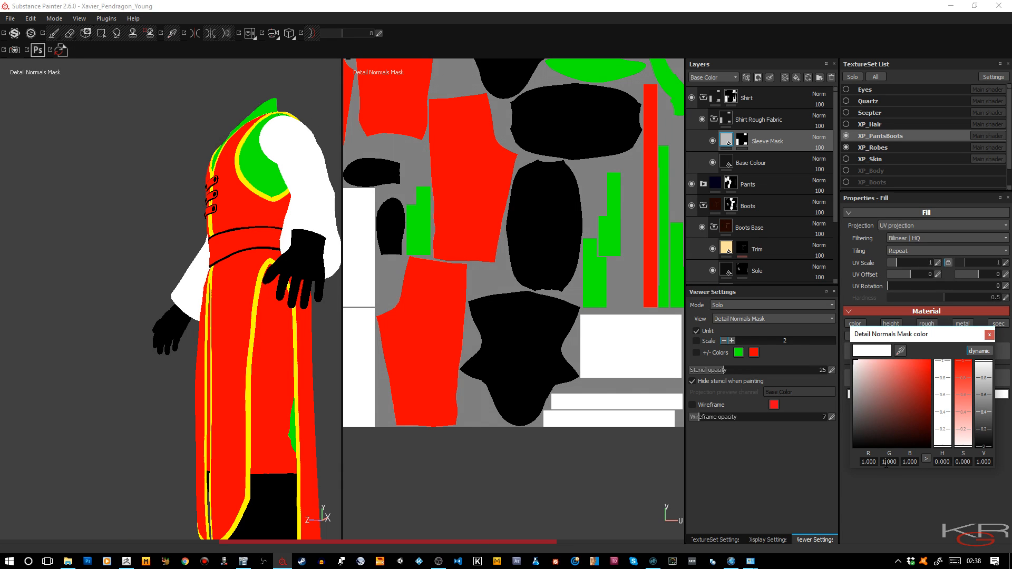
drag(887, 462, 881, 462)
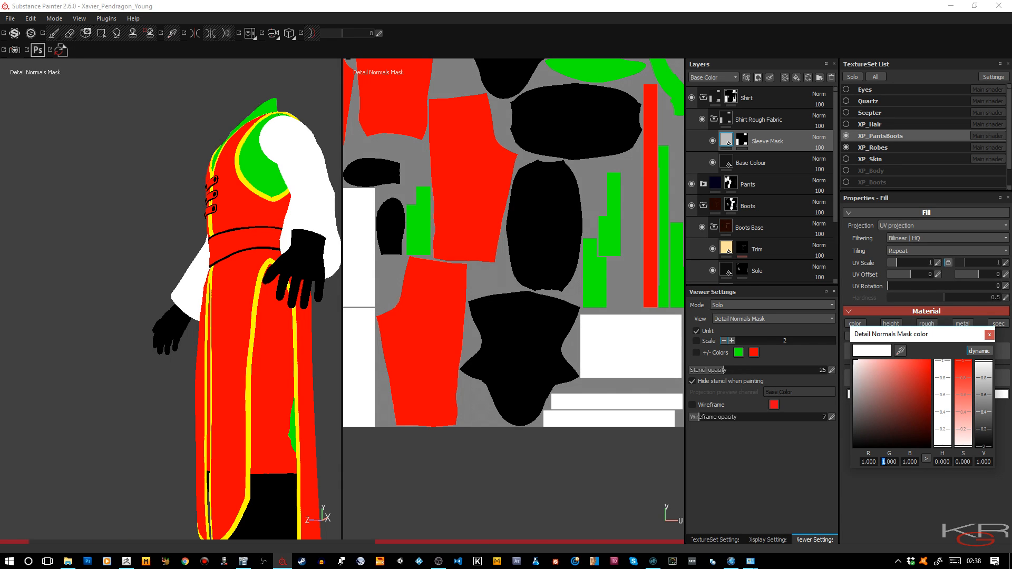
text(0)
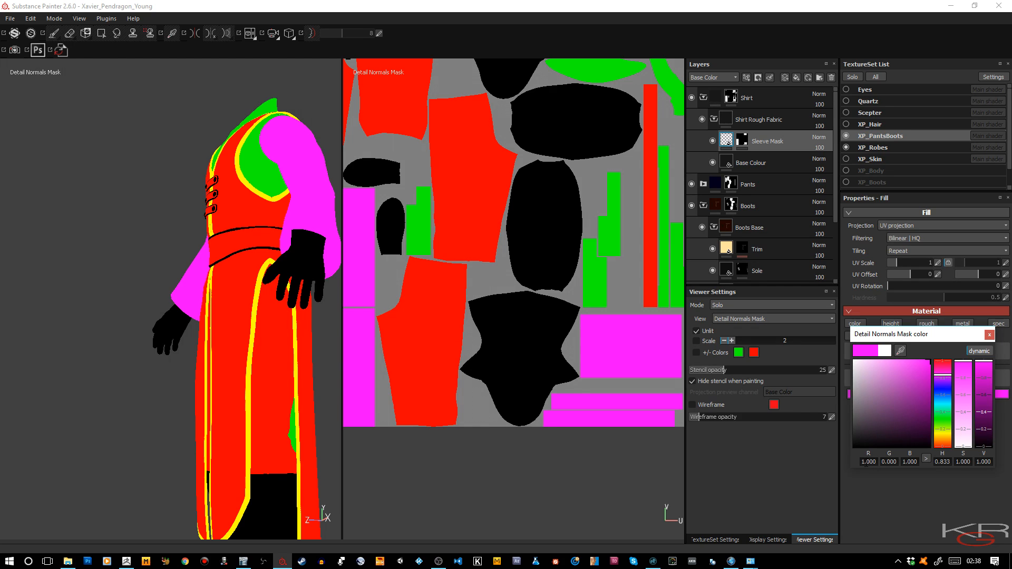
drag(868, 462, 861, 462)
text(0)
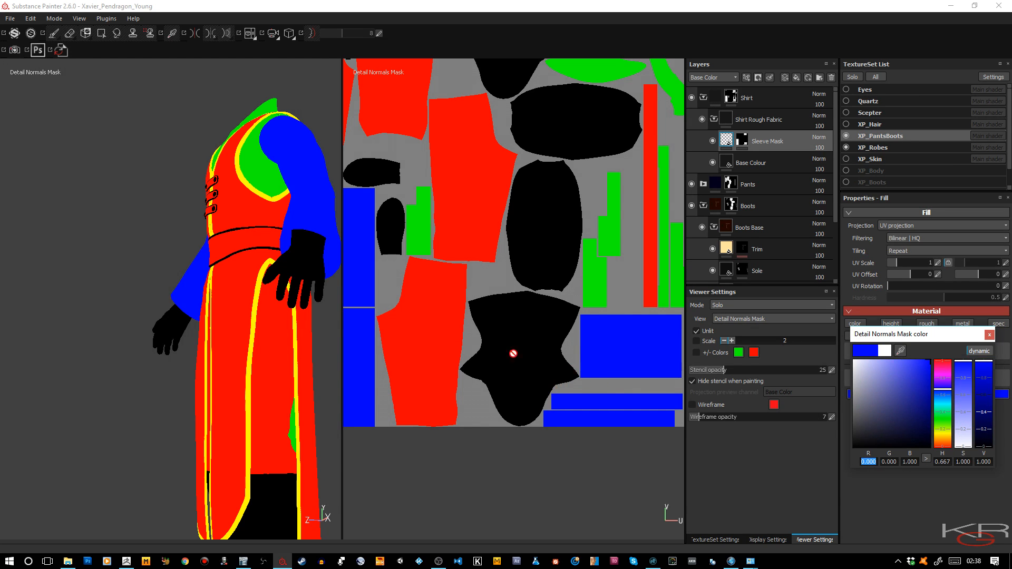
alt+drag(322, 371, 298, 316)
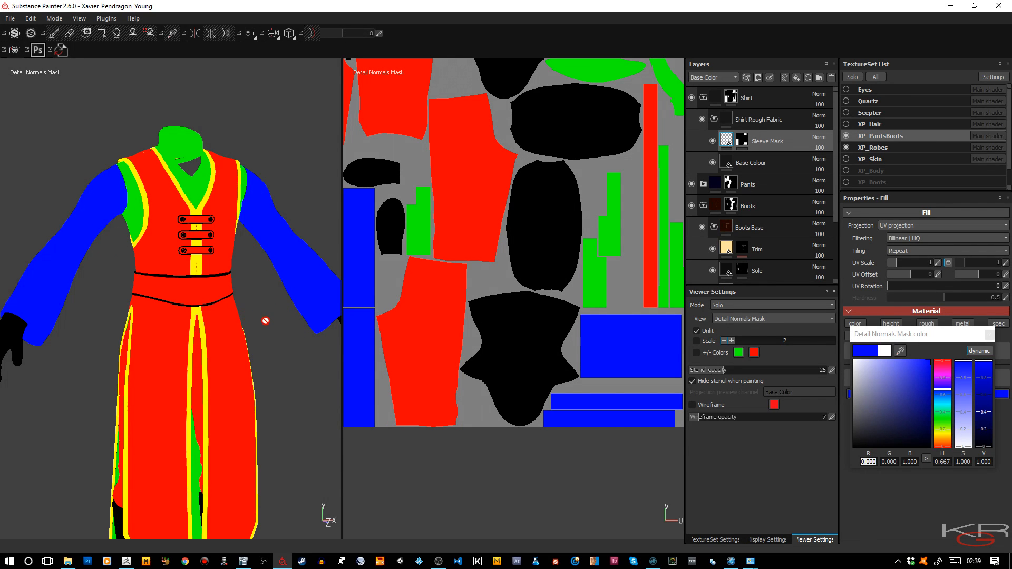
click(990, 335)
click(272, 300)
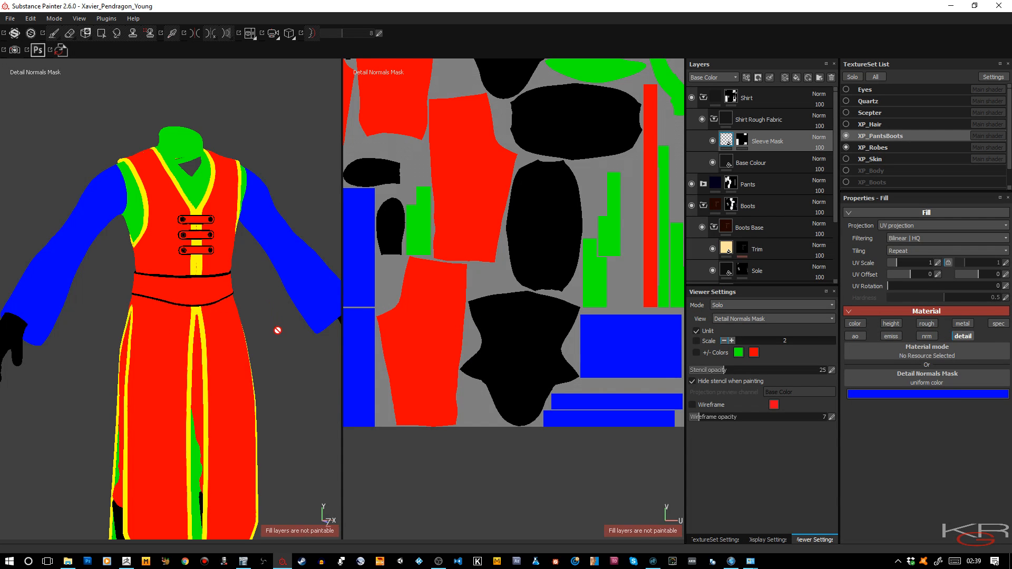
Return to the material view and make the XP_Skin texture set visible on the character.
alt+right_drag(278, 332, 245, 274)
alt+middle_drag(245, 274, 235, 221)
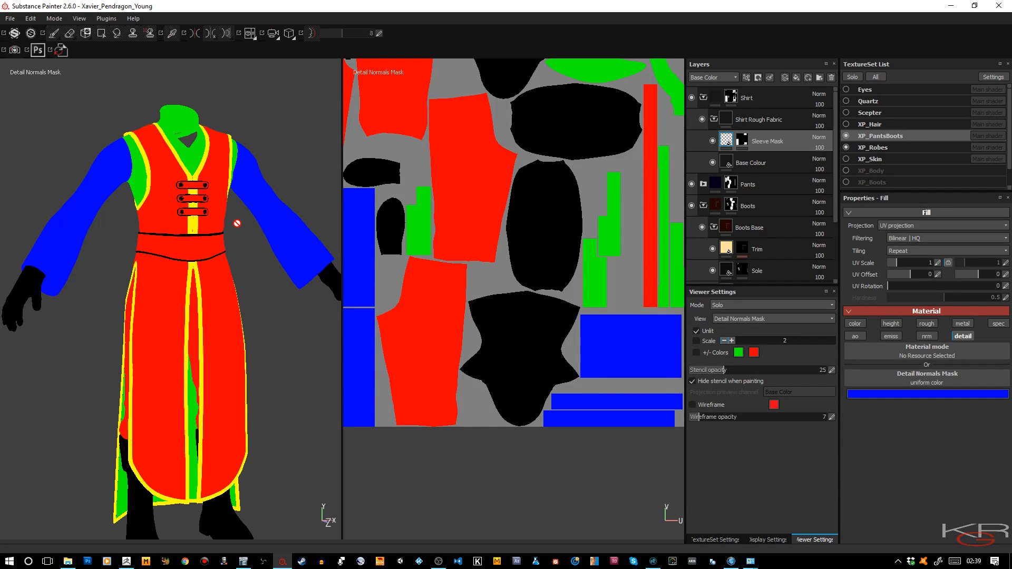
key(m)
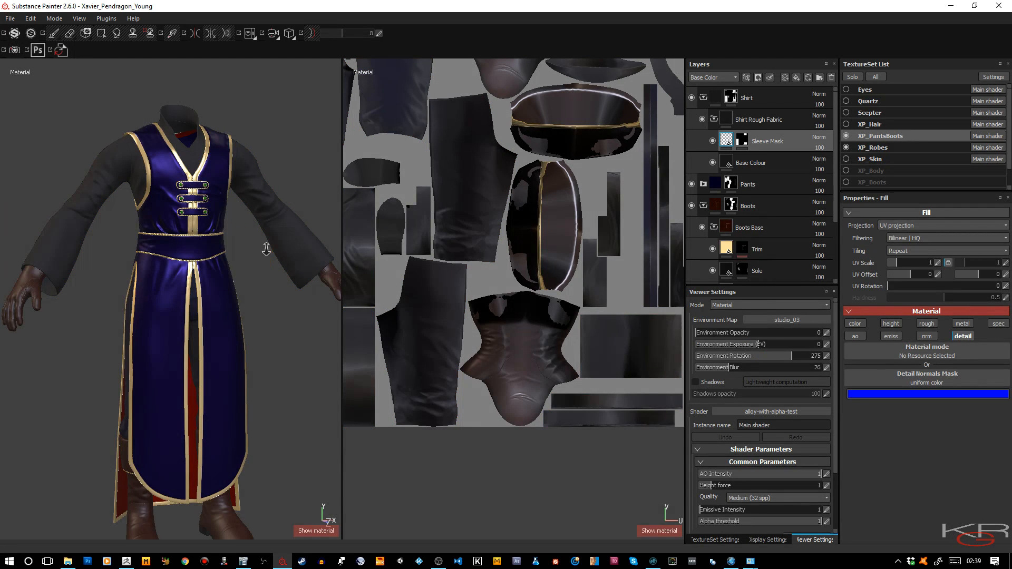
alt+drag(264, 244, 248, 266)
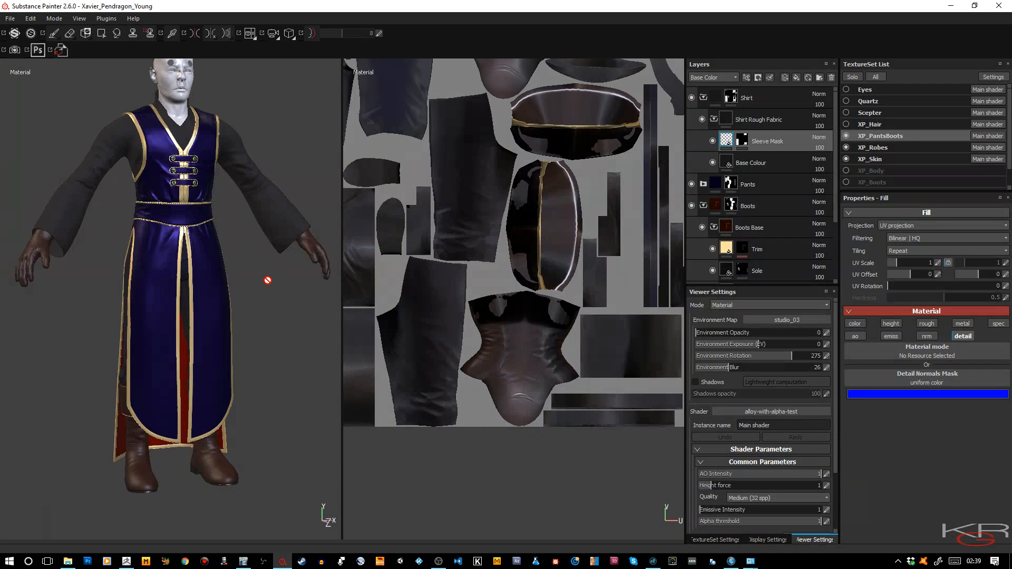
Hide the side panels and switch the viewport to 3D only.
key(Tab)
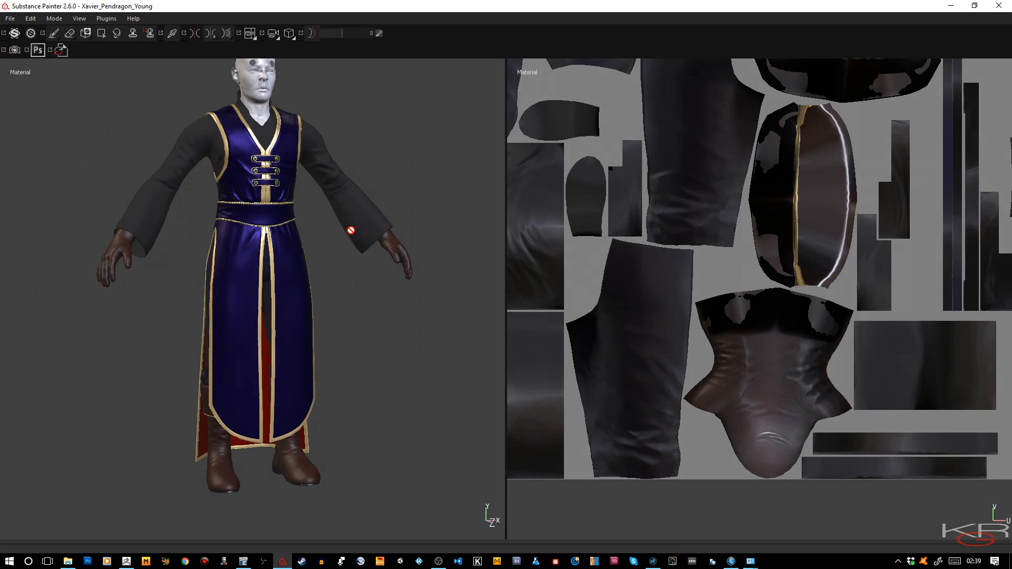
click(251, 34)
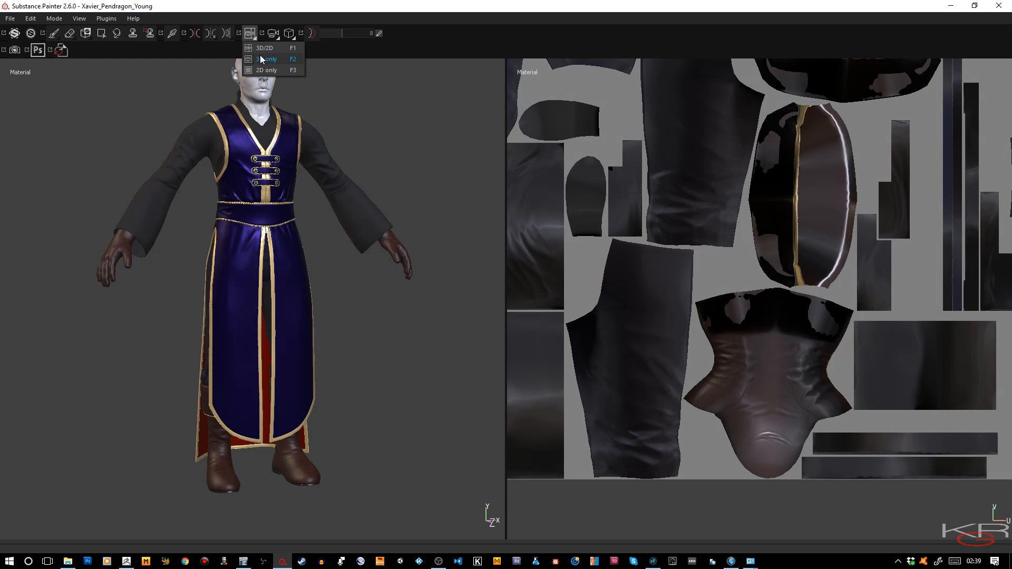
click(266, 59)
Examine the fully clothed character from the front, sides and back to judge the shirt and sleeves.
alt+drag(590, 235, 577, 305)
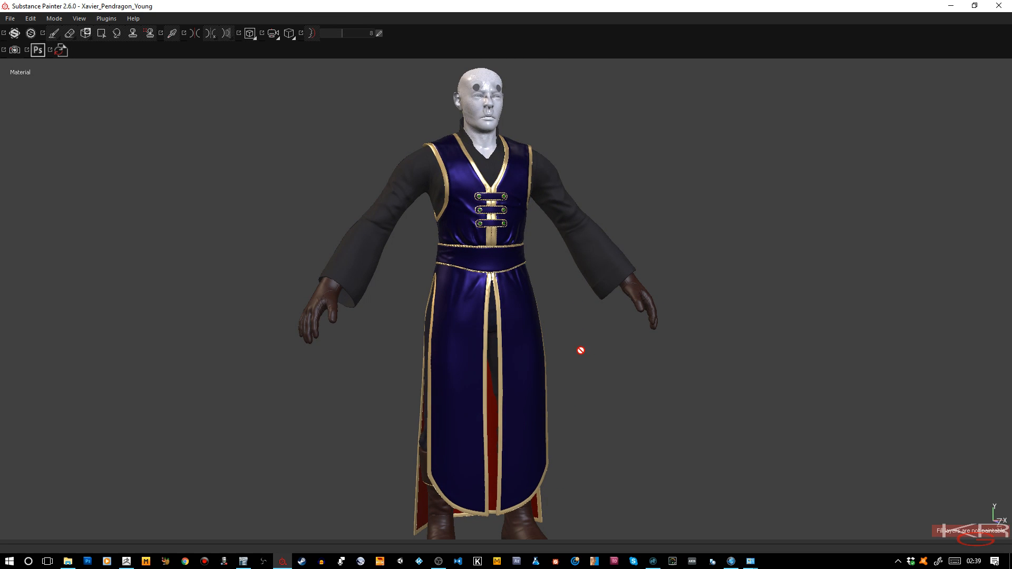
mouse_move(578, 352)
shift+right_down()
mouse_move(606, 356)
mouse_move(571, 357)
mouse_move(606, 366)
mouse_move(642, 362)
mouse_move(635, 373)
shift+right_up()
alt+drag(636, 373, 250, 366)
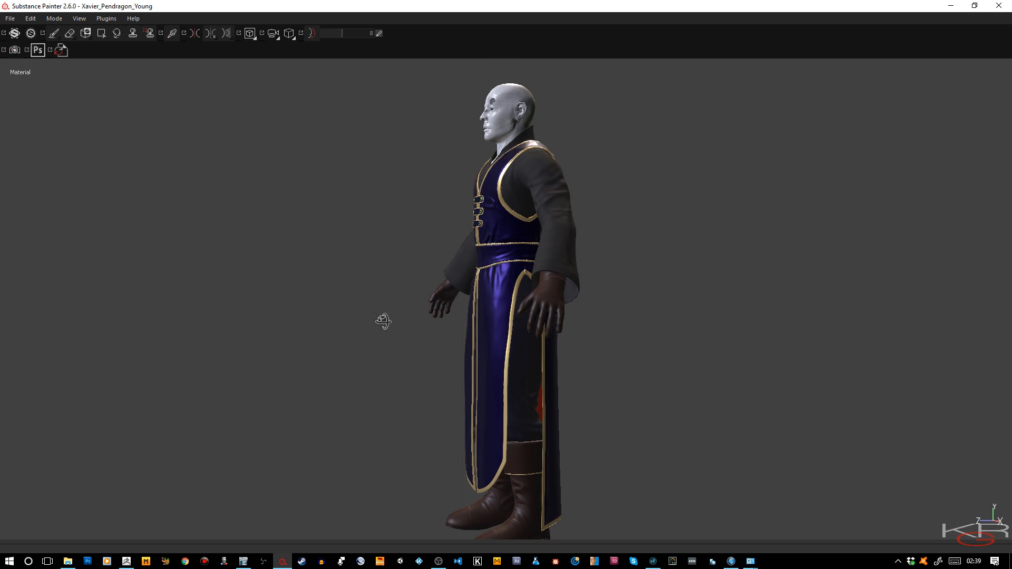
alt+drag(385, 321, 246, 329)
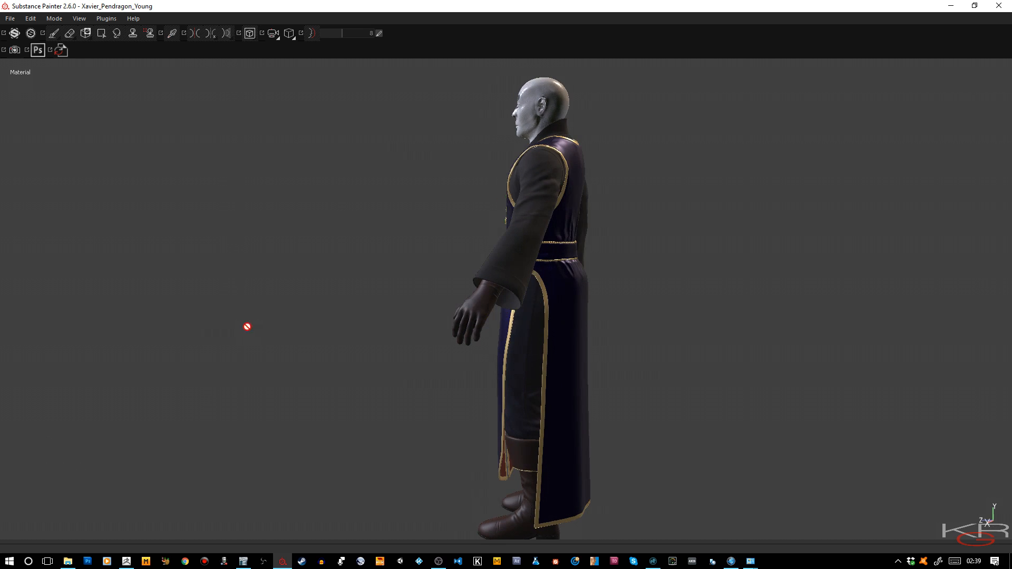
alt+drag(388, 321, 287, 246)
alt+drag(317, 291, 648, 334)
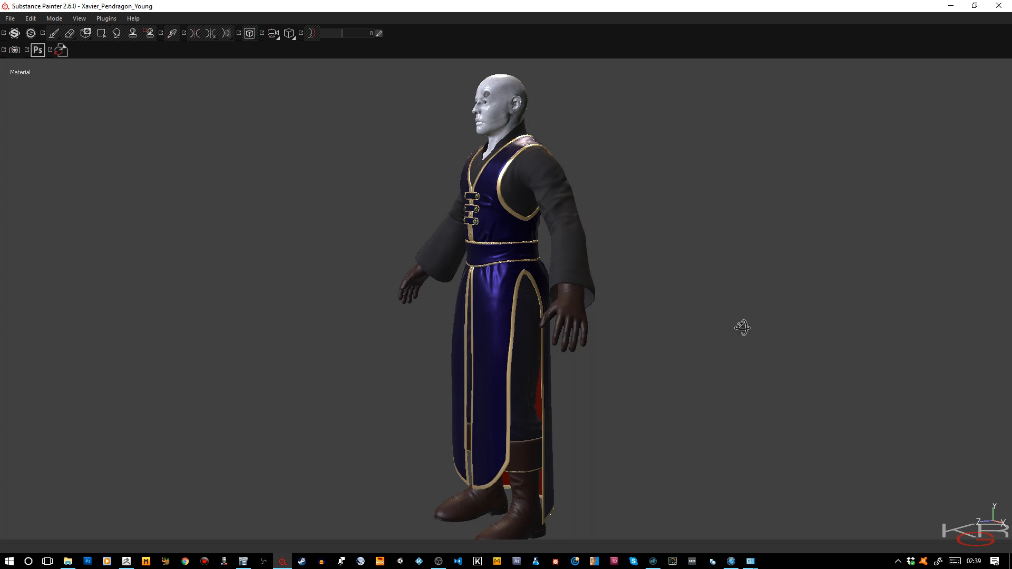
alt+drag(744, 327, 938, 339)
scroll(718, 280, up, 1)
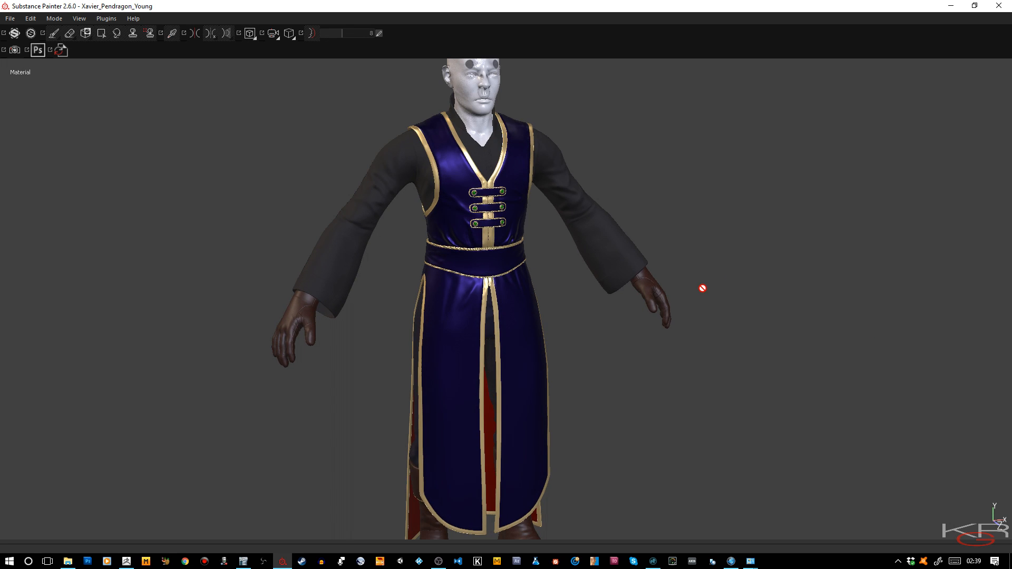
scroll(686, 311, down, 1)
alt+drag(674, 330, 673, 303)
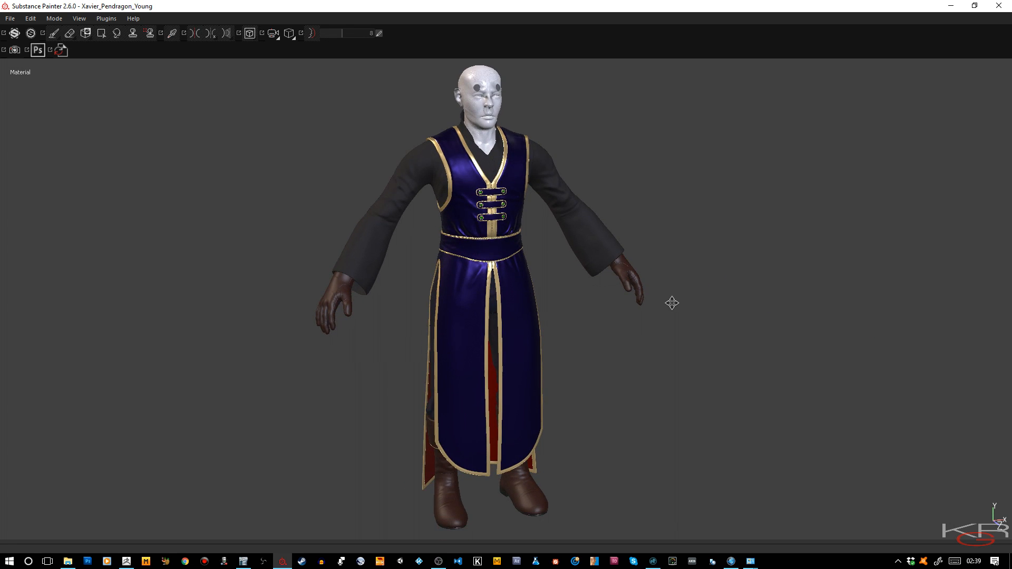